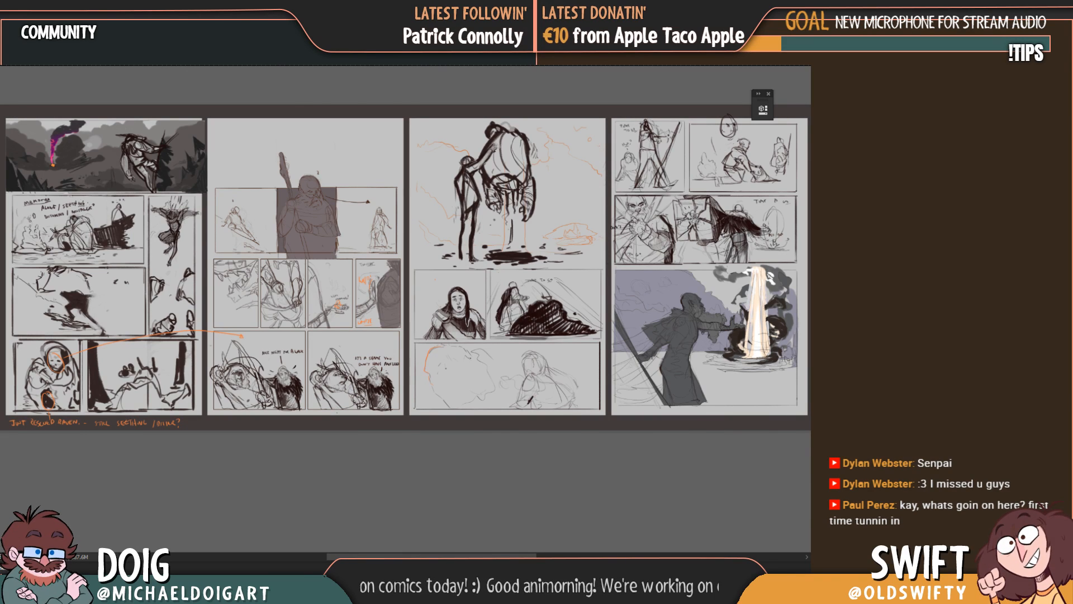
Step: Examine the comic page layout and the raised hand in the panel marked "Too flat"
left_click(310, 61)
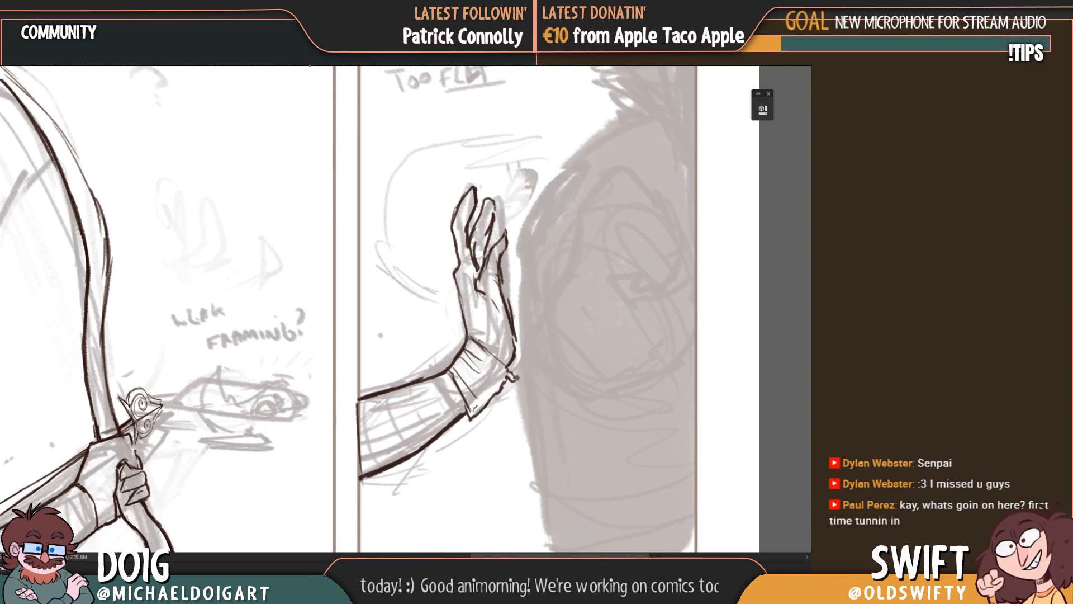
mouse_move(339, 397)
left_mouse_down()
mouse_move(397, 352)
mouse_move(407, 360)
mouse_move(379, 382)
mouse_move(334, 380)
mouse_move(349, 381)
left_mouse_up()
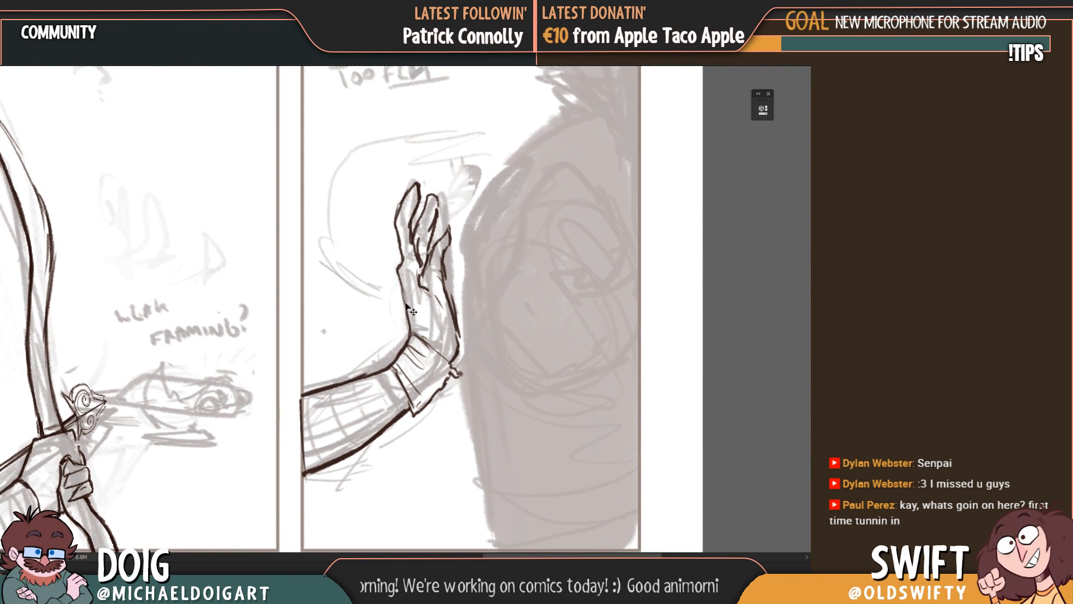
scroll(411, 310, "down", 2)
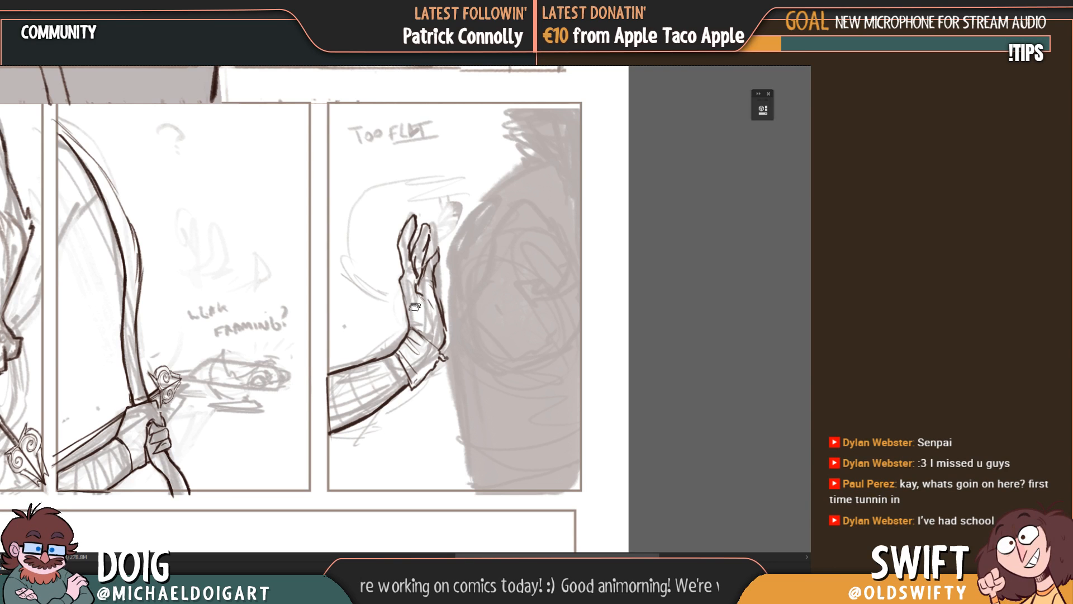
scroll(414, 306, "up", 2)
left_click_drag(453, 339, 327, 407)
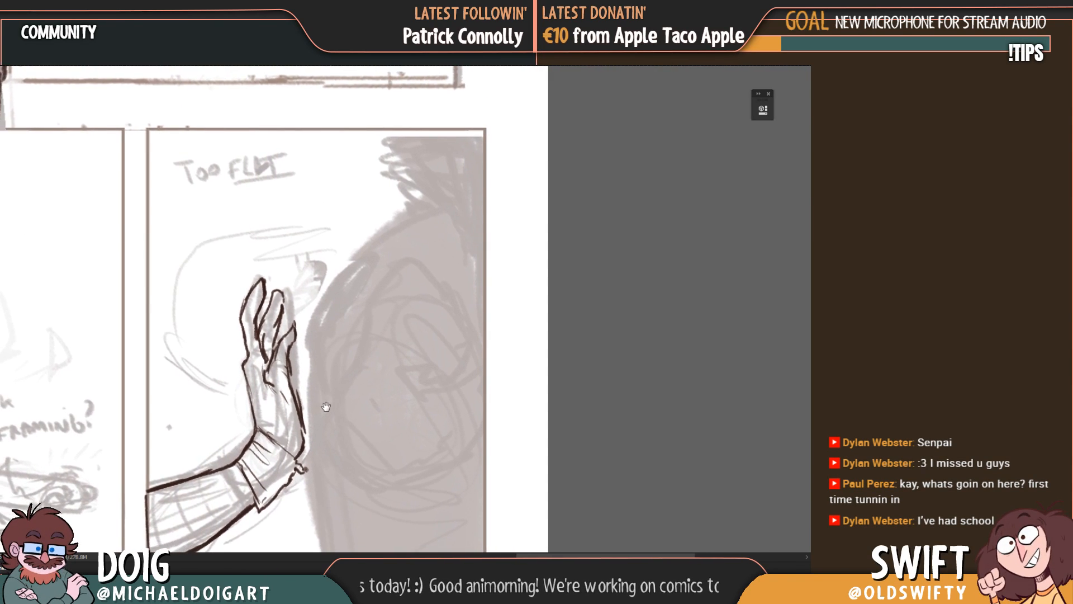
left_click(257, 508, "ctrl")
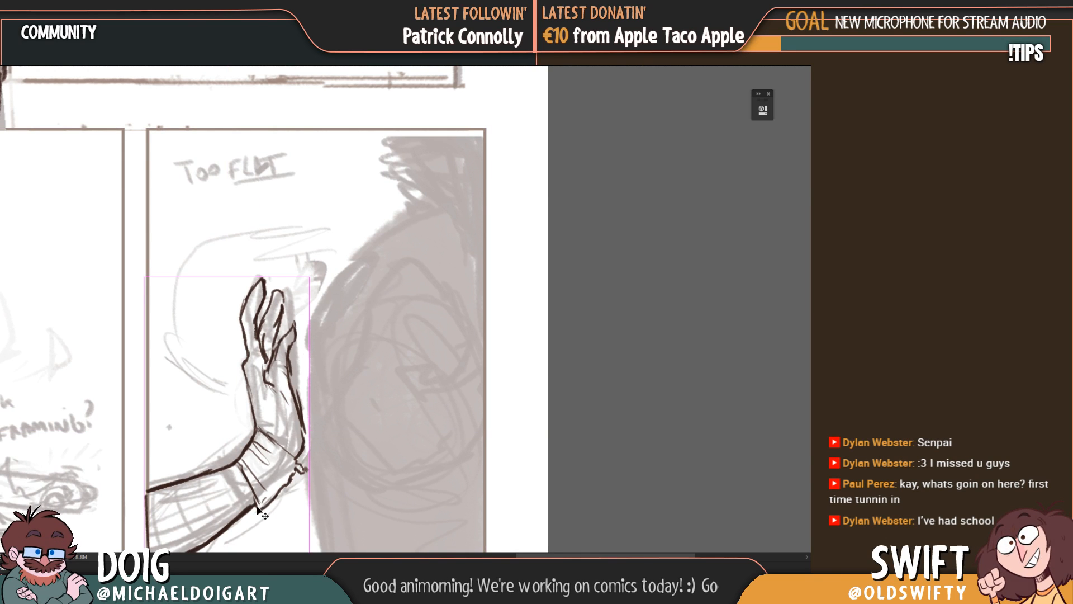
scroll(258, 507, "down", 5)
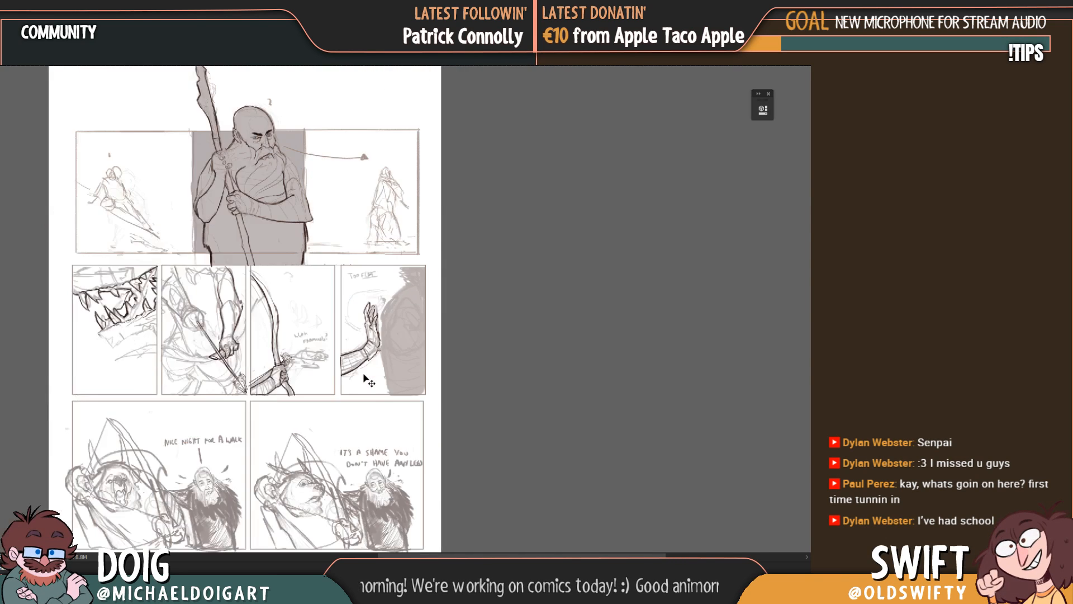
scroll(366, 380, "down", 1)
scroll(440, 335, "up", 1)
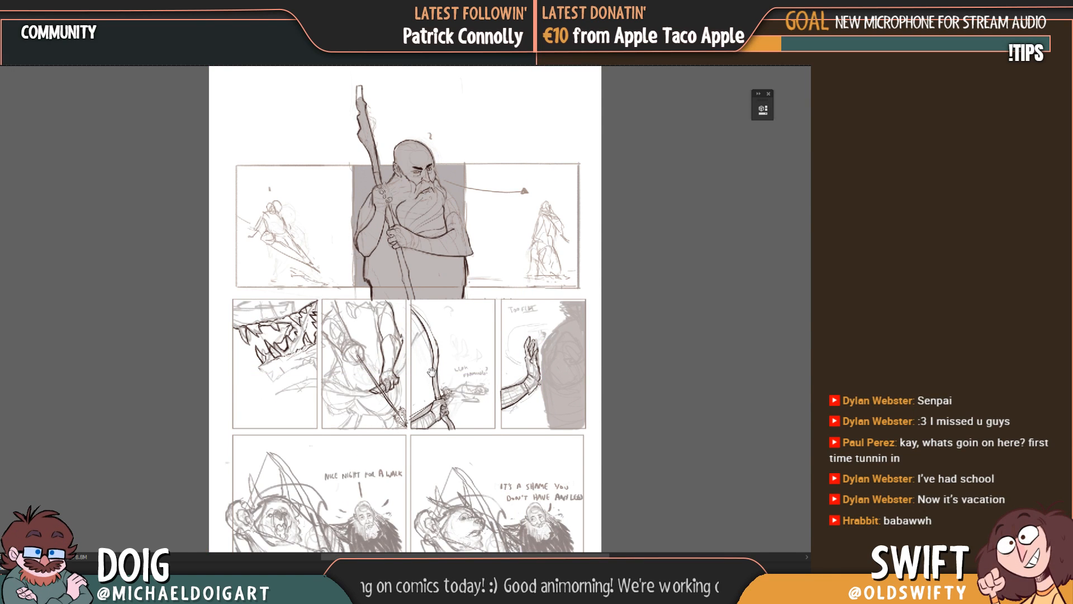
left_click_drag(431, 372, 317, 372)
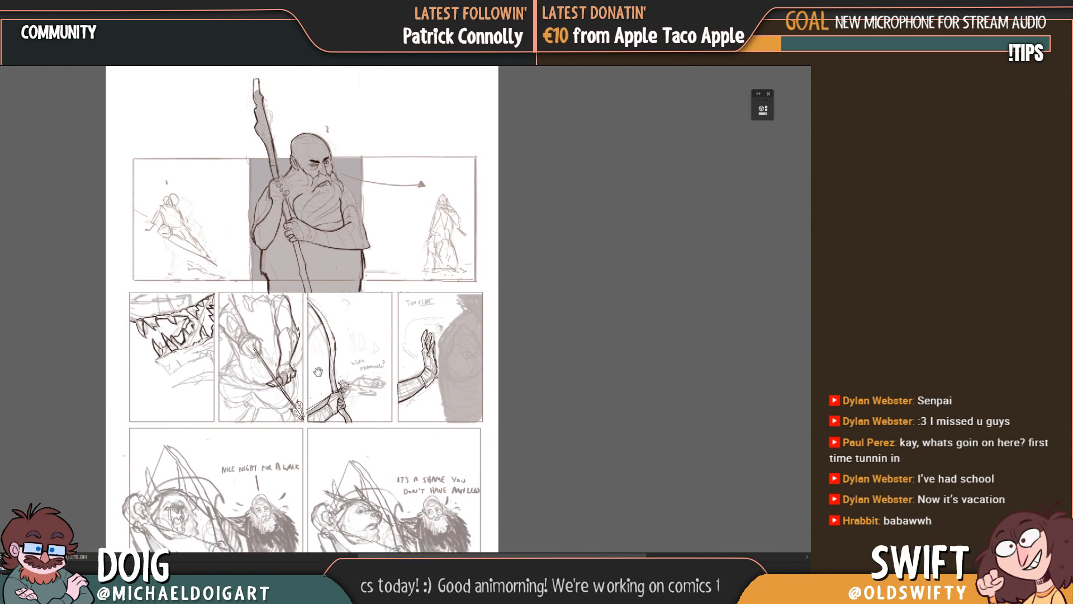
scroll(383, 349, "up", 1)
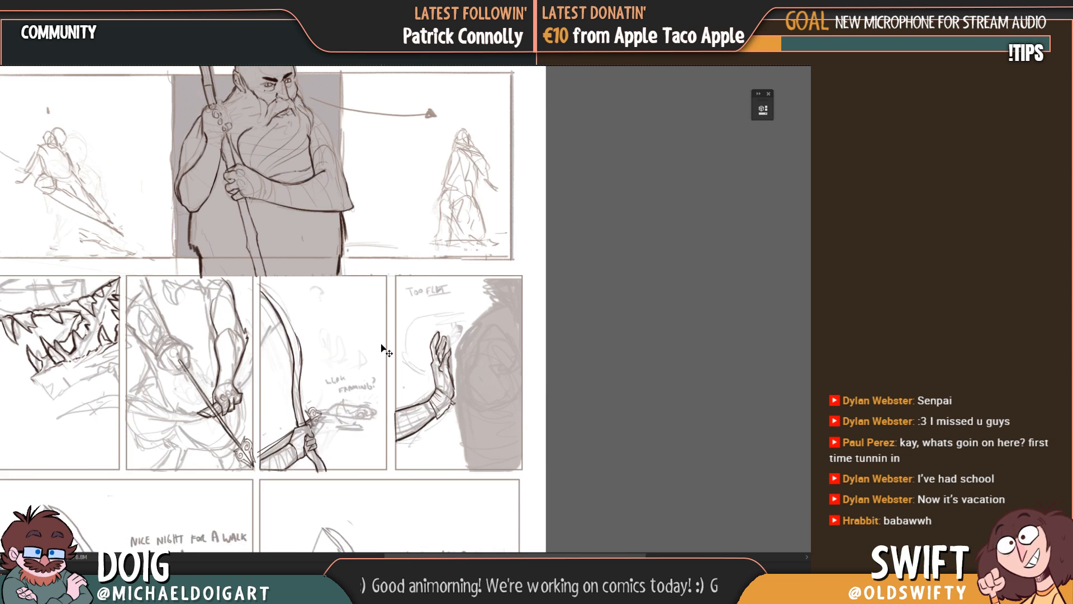
scroll(383, 348, "up", 1)
left_click_drag(431, 392, 349, 382)
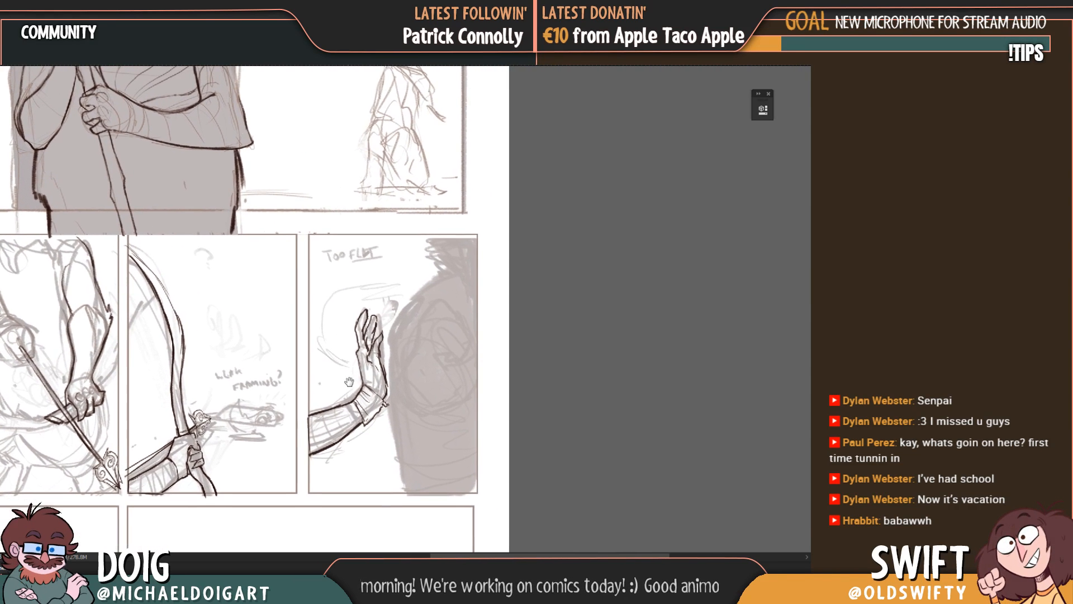
scroll(381, 358, "up", 2)
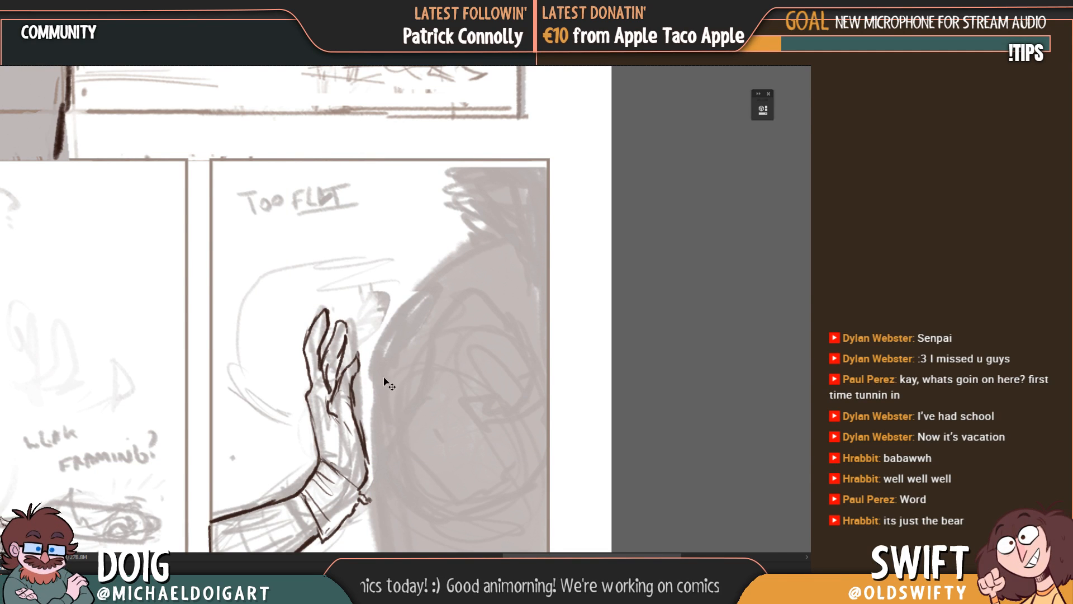
Step: Switch the brush to the Animator Pencil preset for inking the raised hand
left_click_drag(385, 380, 307, 292)
key("ctrl+plus")
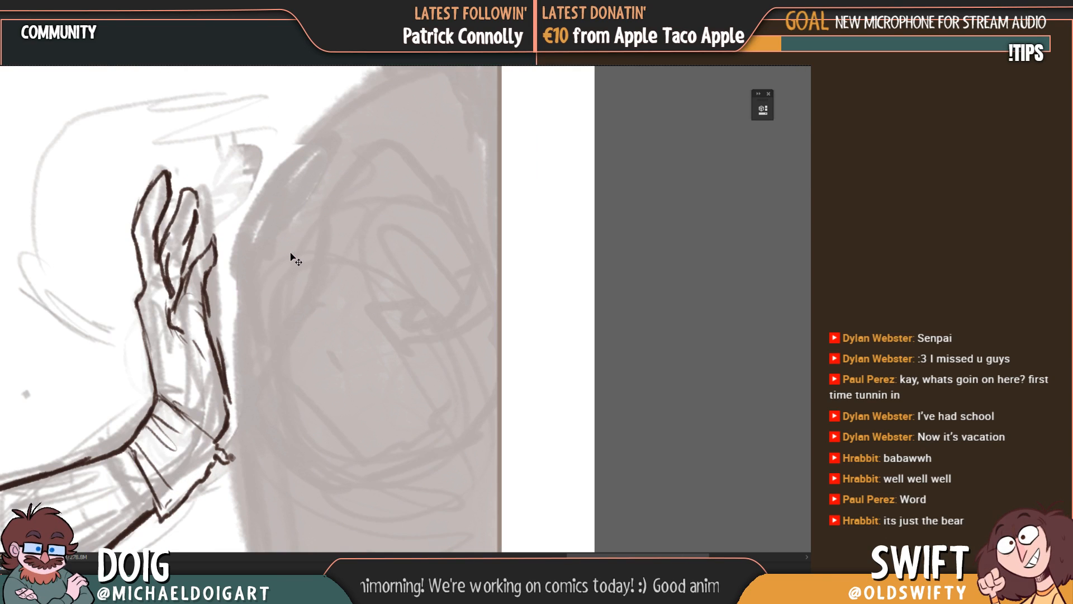
mouse_move(290, 244)
left_mouse_down()
mouse_move(276, 358)
mouse_move(283, 332)
left_mouse_up()
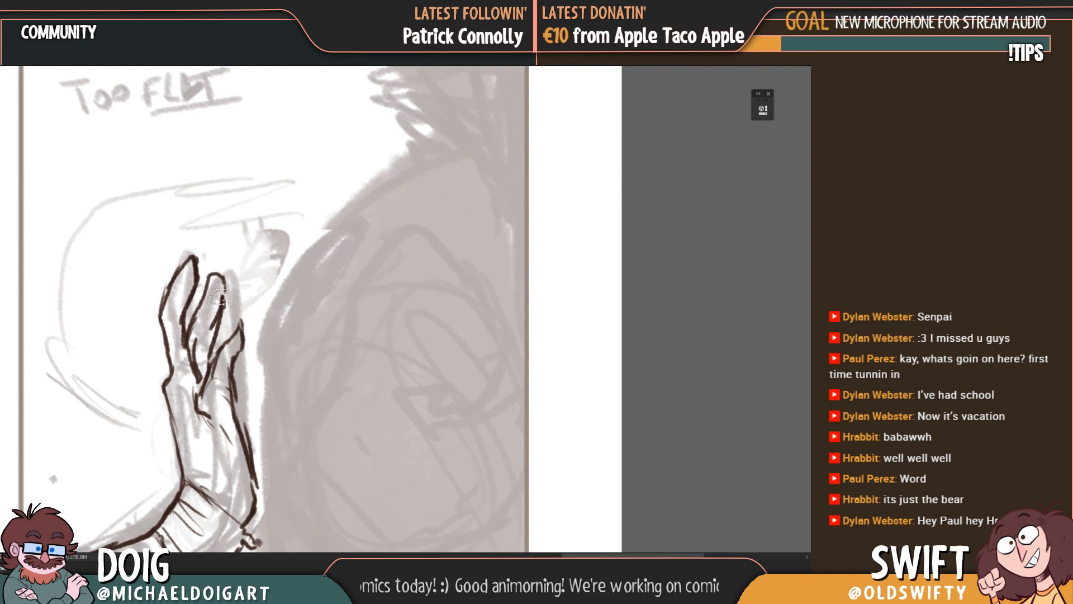
left_click_drag(273, 364, 333, 367)
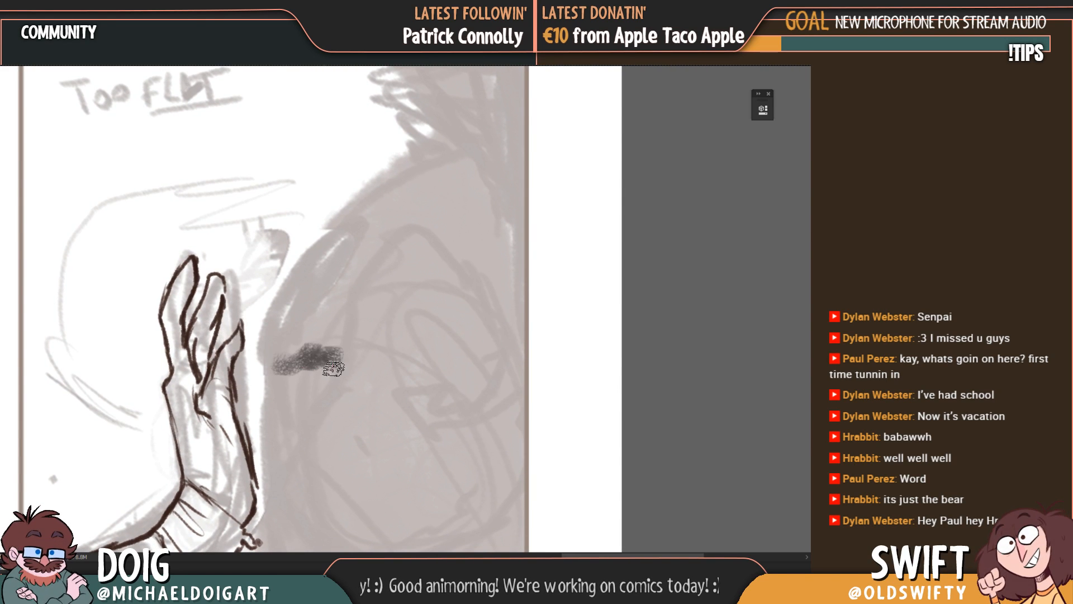
key("ctrl+z")
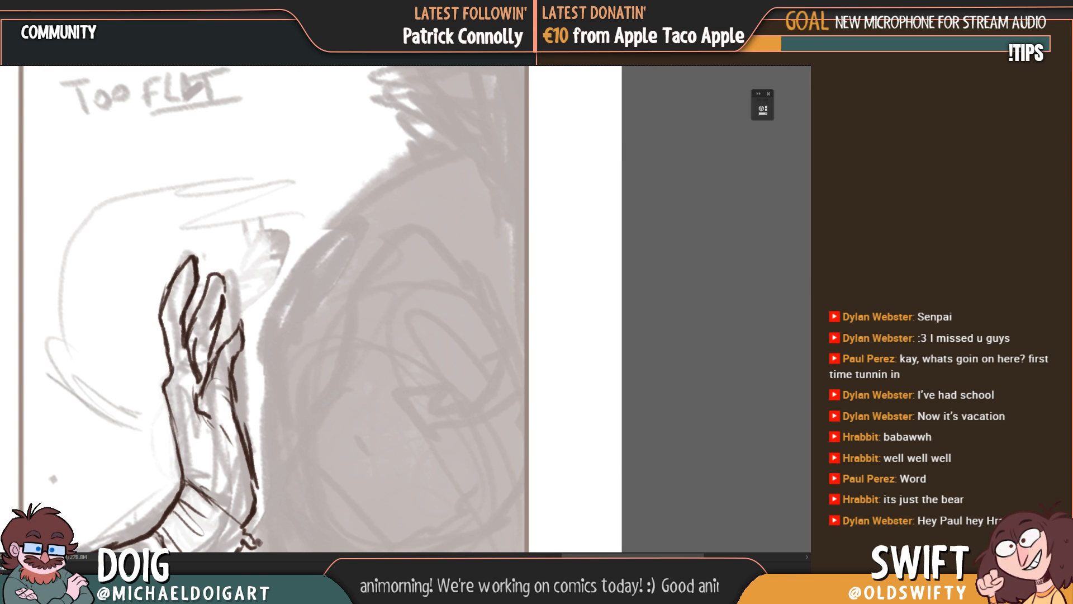
left_click(3, 58)
mouse_move(185, 336)
left_mouse_down()
mouse_move(183, 276)
mouse_move(159, 276)
left_mouse_up()
left_click(35, 272)
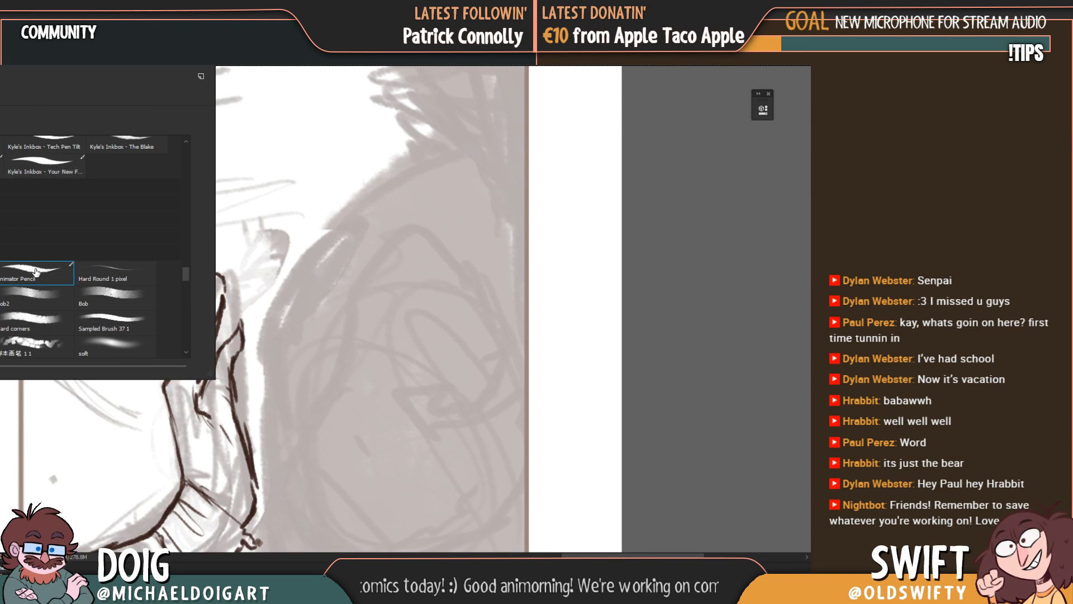
left_click(325, 325)
left_click_drag(316, 304, 379, 391)
key("ctrl+z")
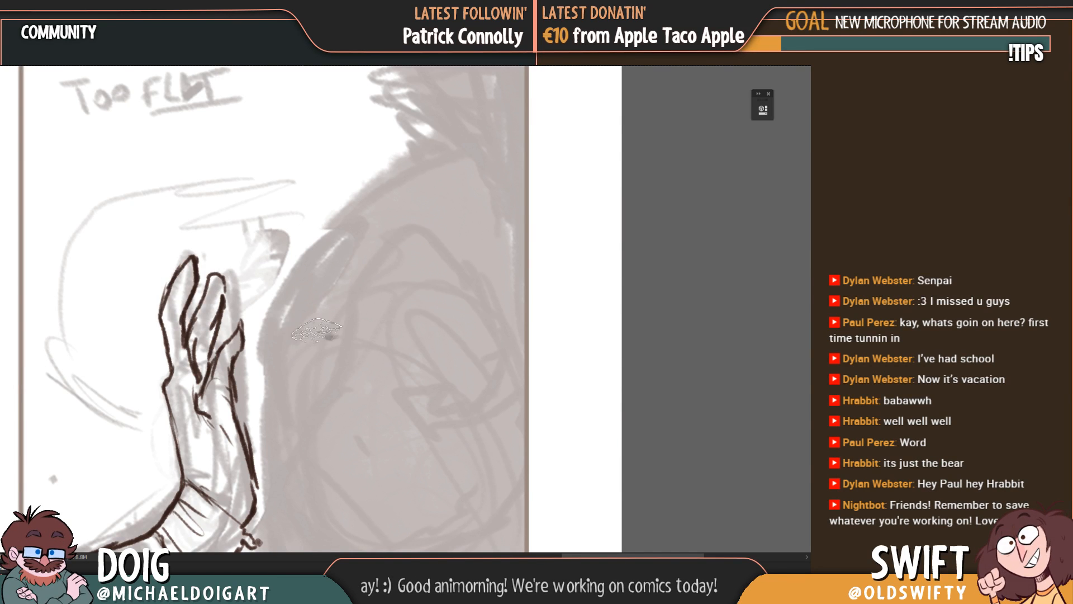
key("ctrl+z")
left_click_drag(256, 369, 282, 263)
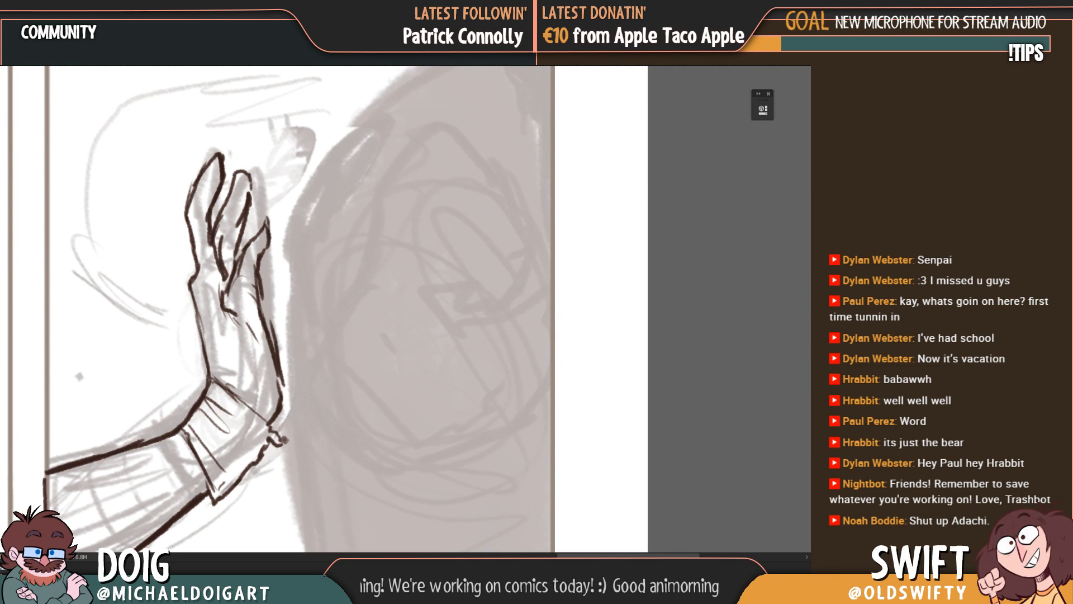
key("b")
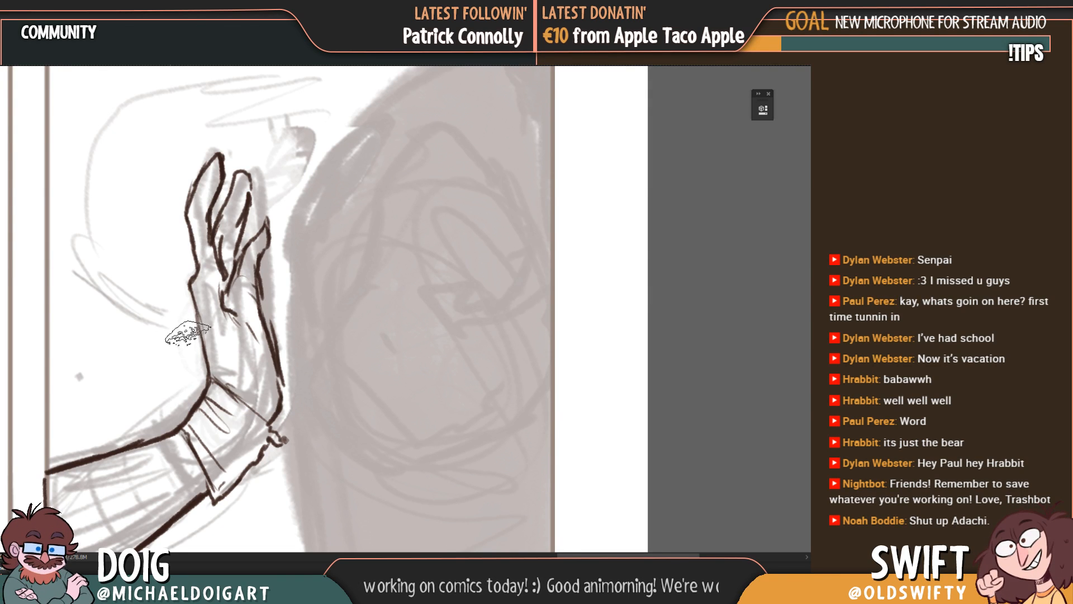
left_click_drag(153, 324, 185, 371)
key("ctrl+z")
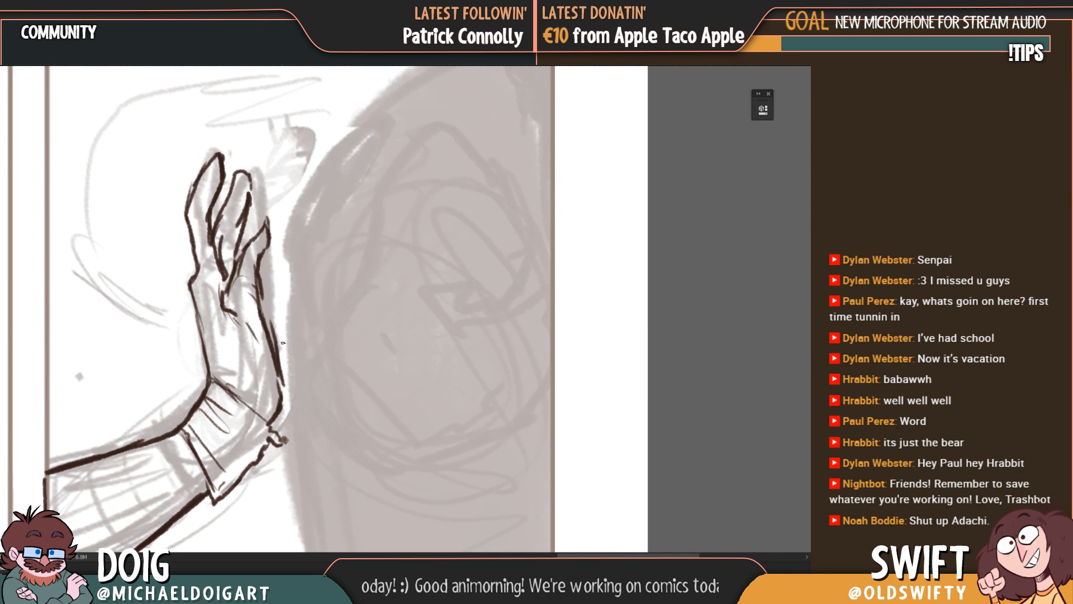
mouse_move(293, 223)
left_mouse_down()
mouse_move(346, 240)
mouse_move(373, 304)
left_mouse_up()
key("ctrl+z")
Step: Erase the inked fingers and the palm-side contour of the raised hand, keeping the rough sketch underneath
mouse_move(310, 271)
left_mouse_down()
mouse_move(325, 321)
mouse_move(337, 269)
left_mouse_up()
key("e")
mouse_move(244, 228)
left_mouse_down()
mouse_move(225, 178)
mouse_move(247, 178)
mouse_move(266, 240)
mouse_move(290, 262)
mouse_move(257, 296)
mouse_move(259, 278)
mouse_move(288, 313)
mouse_move(306, 405)
mouse_move(301, 334)
left_mouse_up()
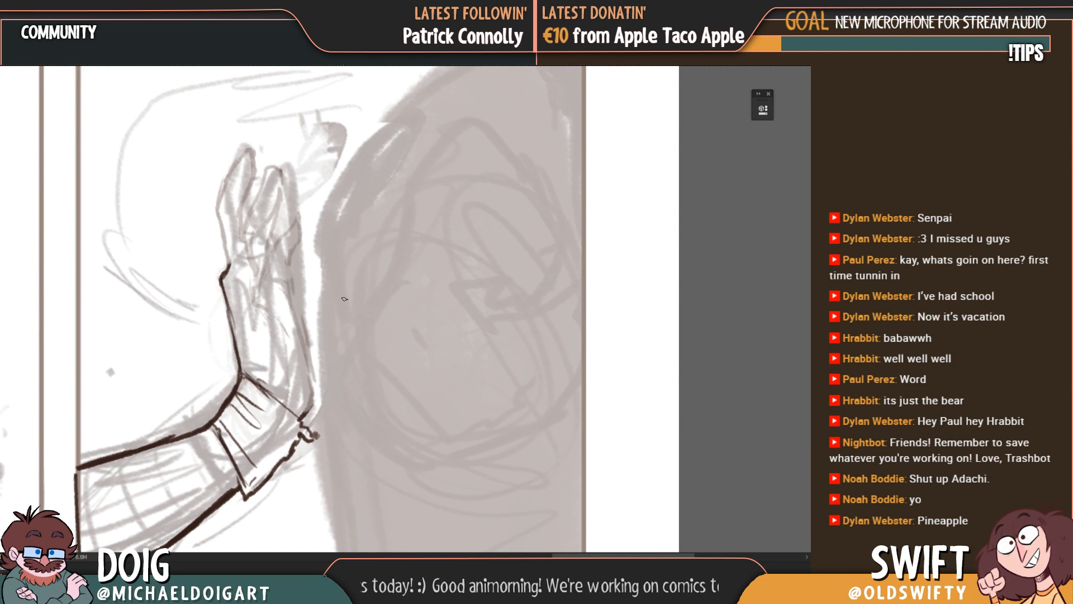
Step: Ink the palm-side contour from the cuff up to the finger bases, plus the short angled line between the fingers
left_click_drag(302, 417, 318, 385)
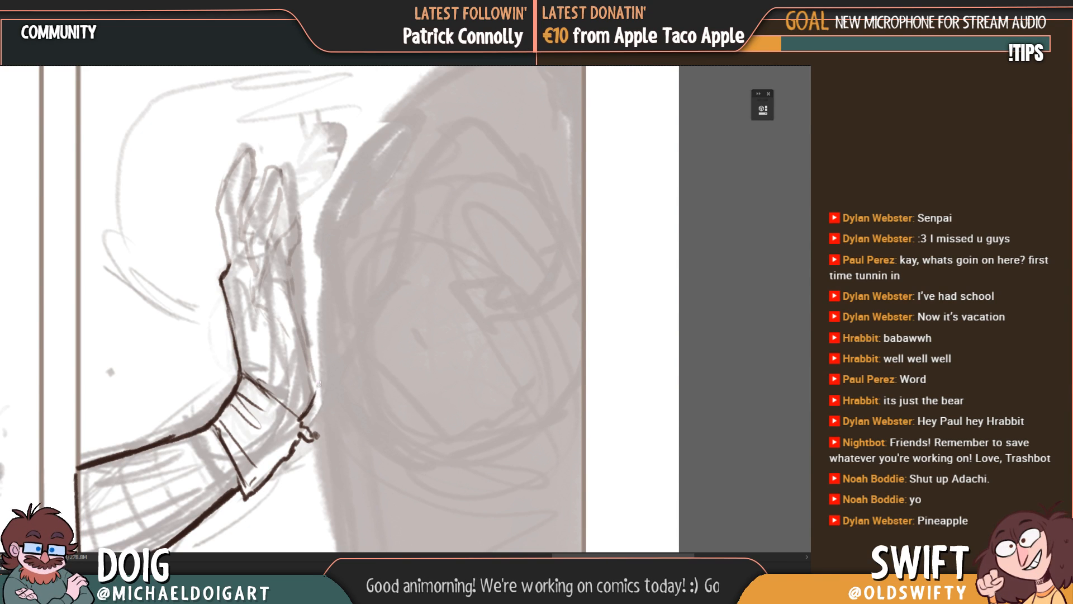
left_click_drag(294, 285, 311, 340)
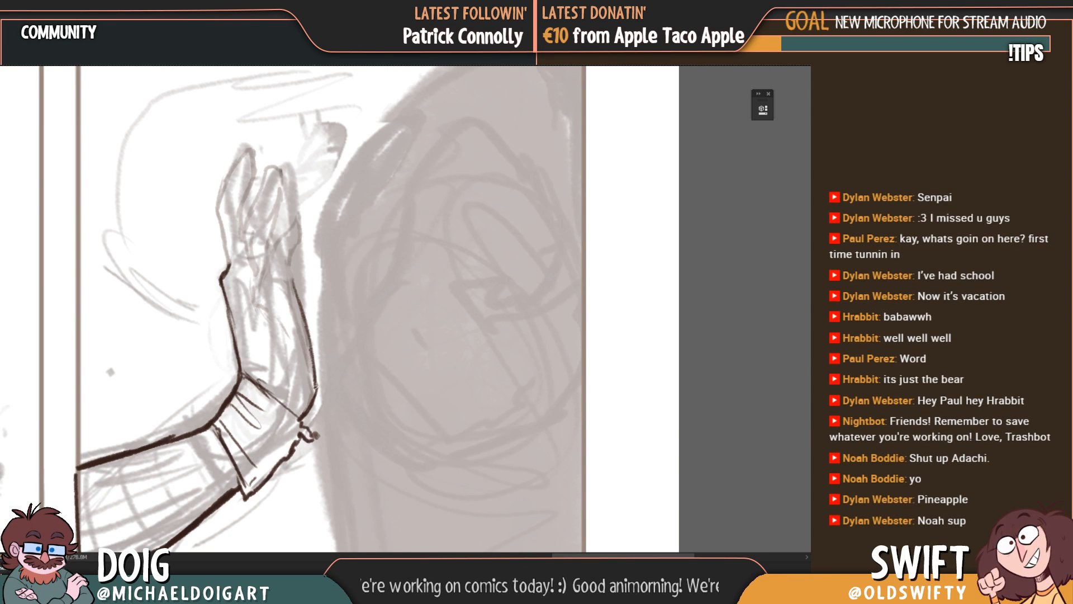
left_click_drag(318, 308, 311, 340)
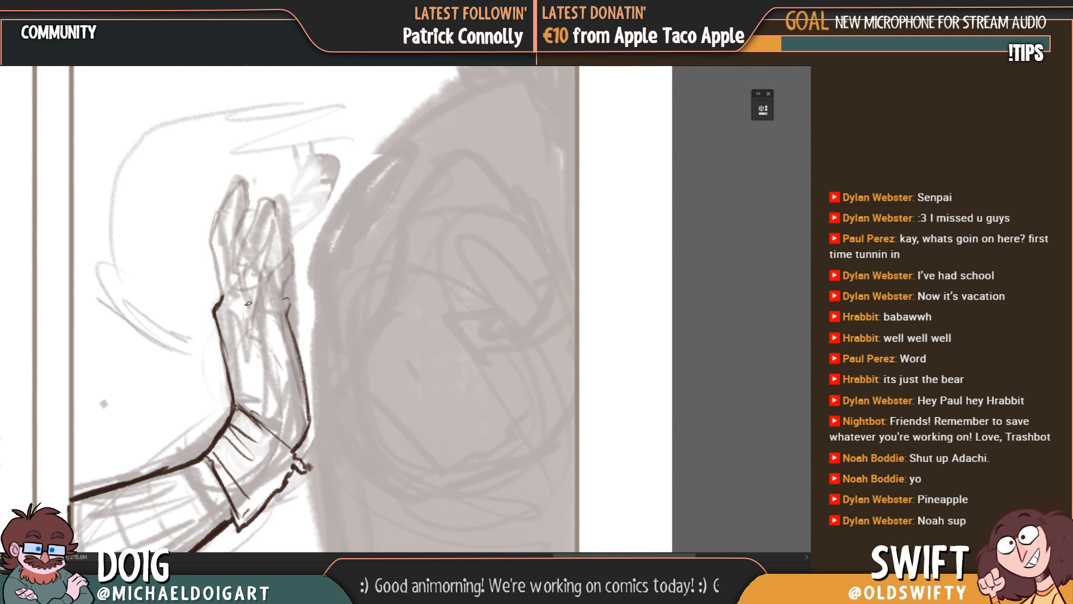
left_click_drag(250, 304, 252, 321)
mouse_move(260, 278)
left_mouse_down()
mouse_move(248, 307)
mouse_move(257, 327)
left_mouse_up()
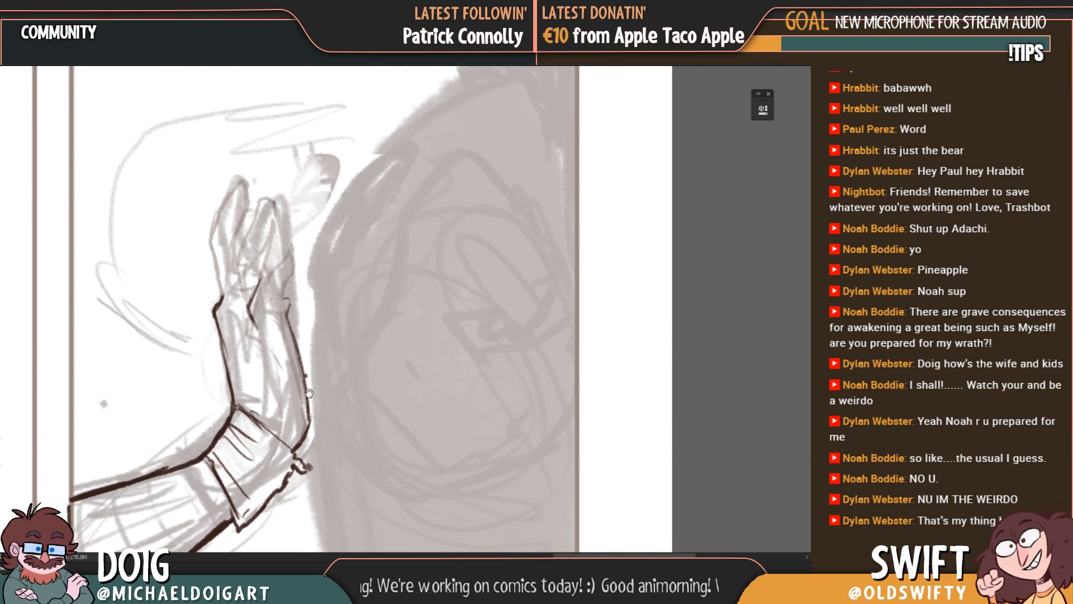
Step: Strengthen the forearm's upper outline near the cuff and rework the fold lines inside the cuff
left_click_drag(308, 392, 303, 377)
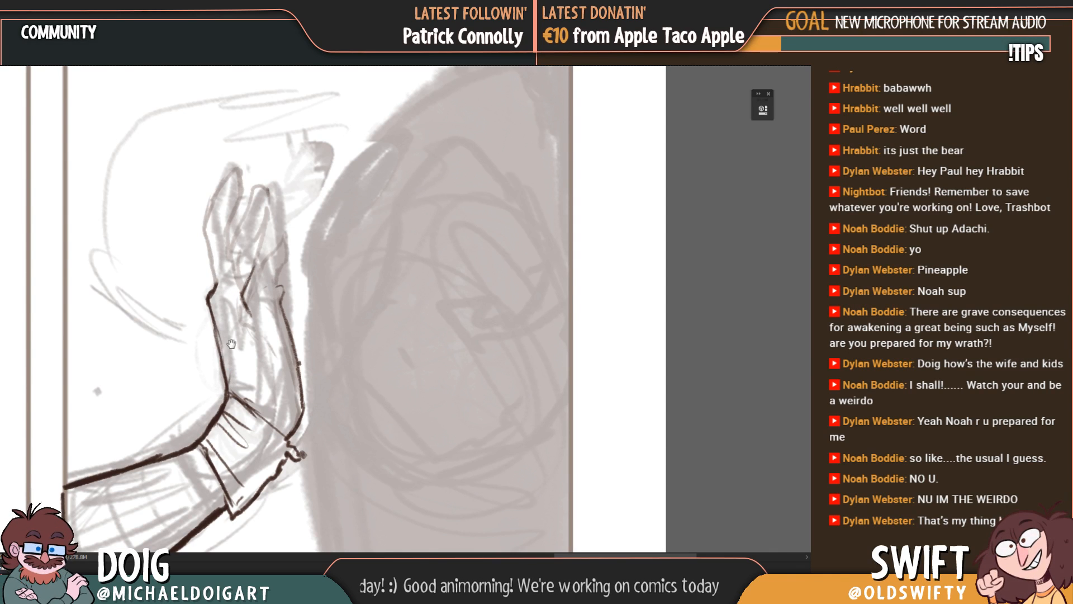
left_click_drag(231, 344, 253, 329)
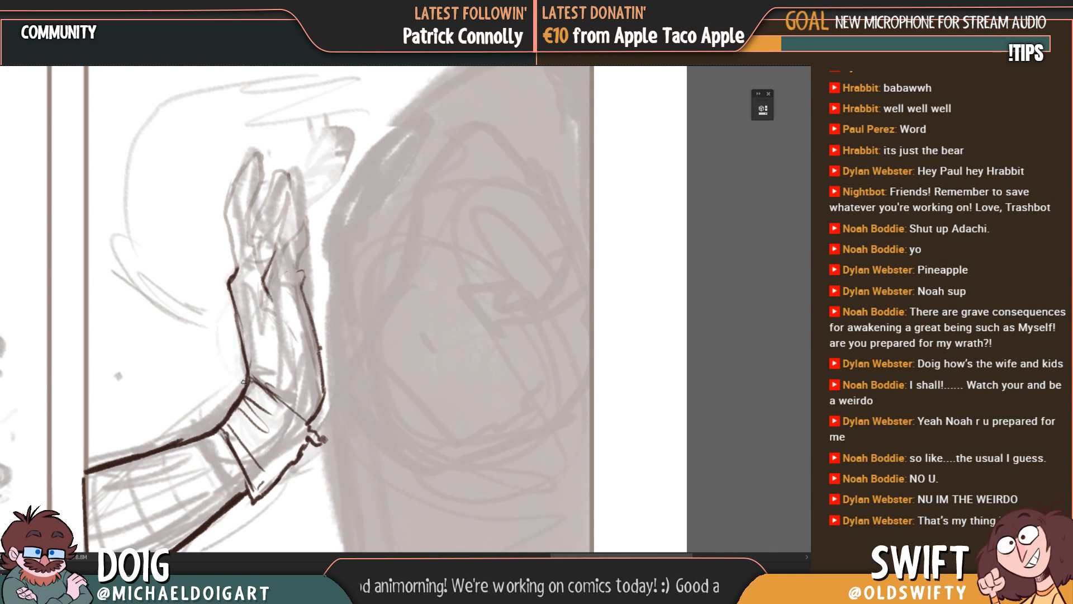
left_click_drag(243, 381, 179, 445)
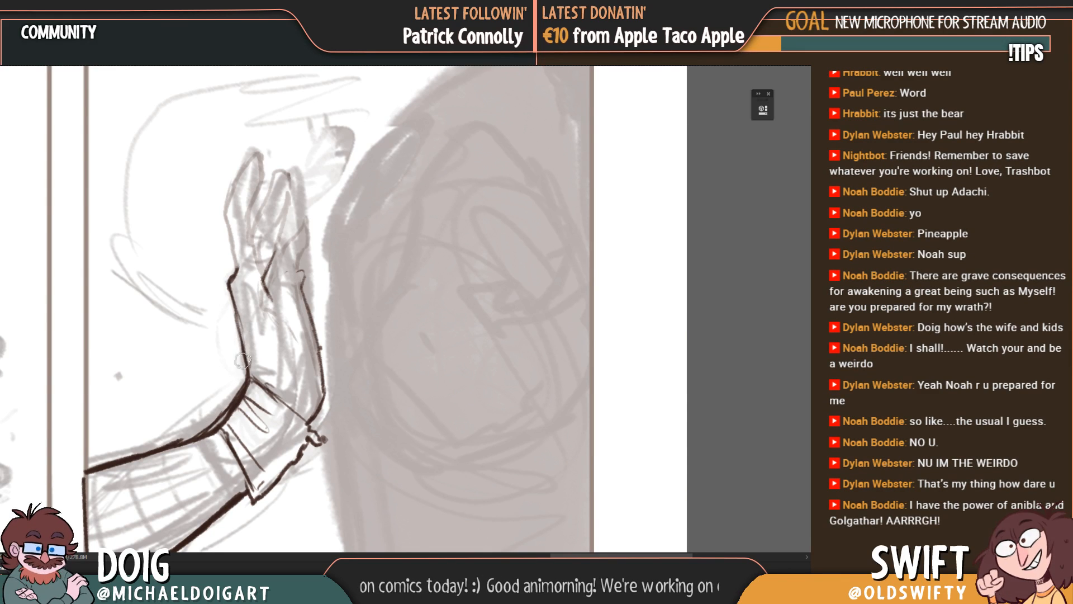
mouse_move(230, 419)
left_mouse_down()
mouse_move(245, 393)
mouse_move(241, 463)
mouse_move(224, 410)
left_mouse_up()
Step: Redraw the back-of-hand contour further inward, from the cuff up to the base of the fingers
key("b")
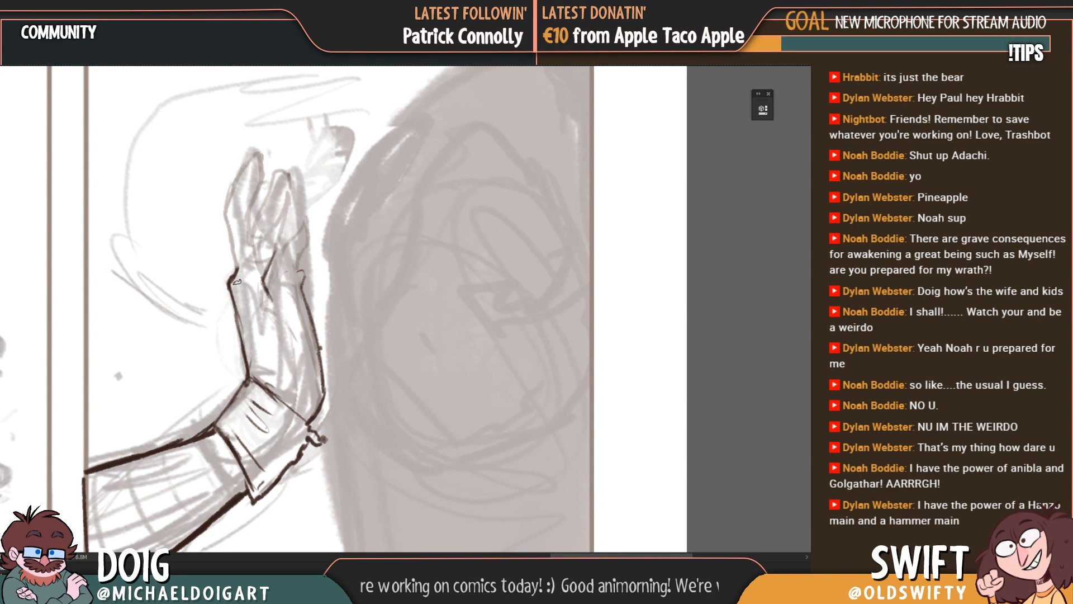
key("ctrl+minus")
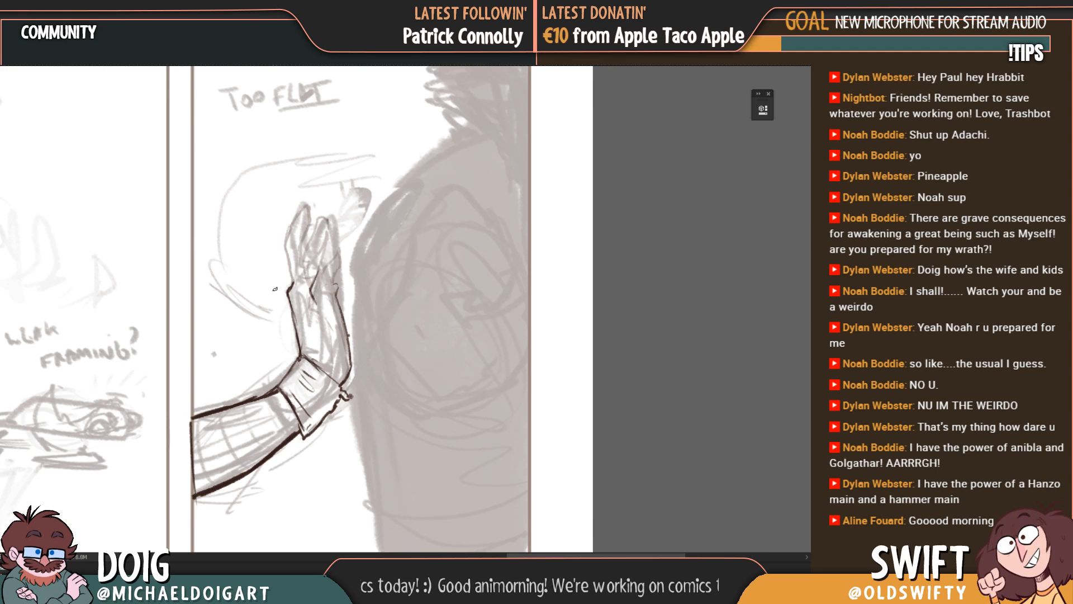
key("ctrl+plus")
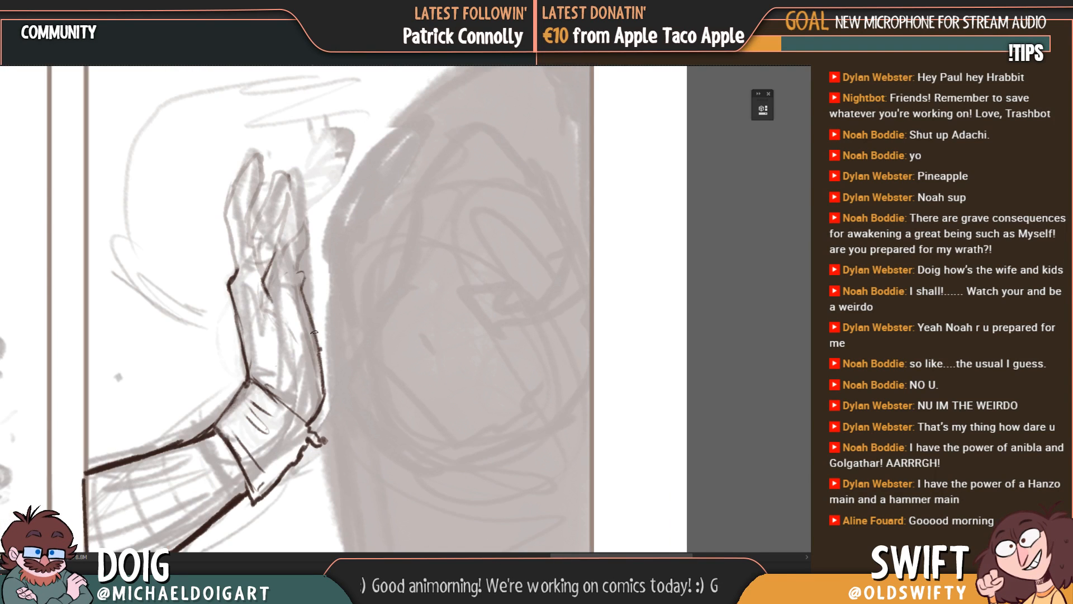
left_click_drag(278, 352, 320, 363)
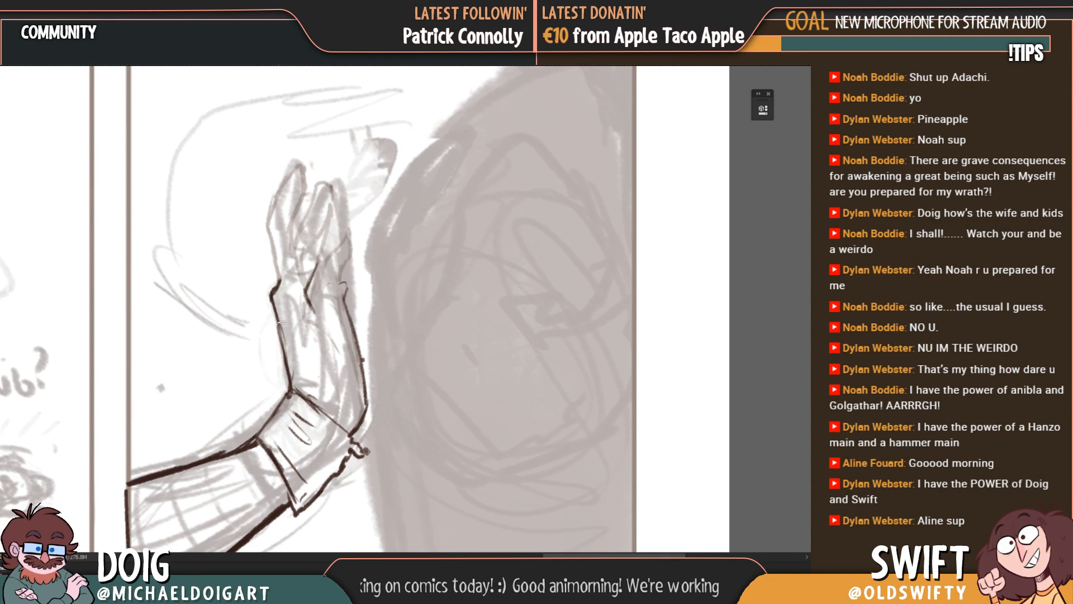
mouse_move(301, 360)
left_mouse_down()
mouse_move(298, 288)
mouse_move(282, 263)
left_mouse_up()
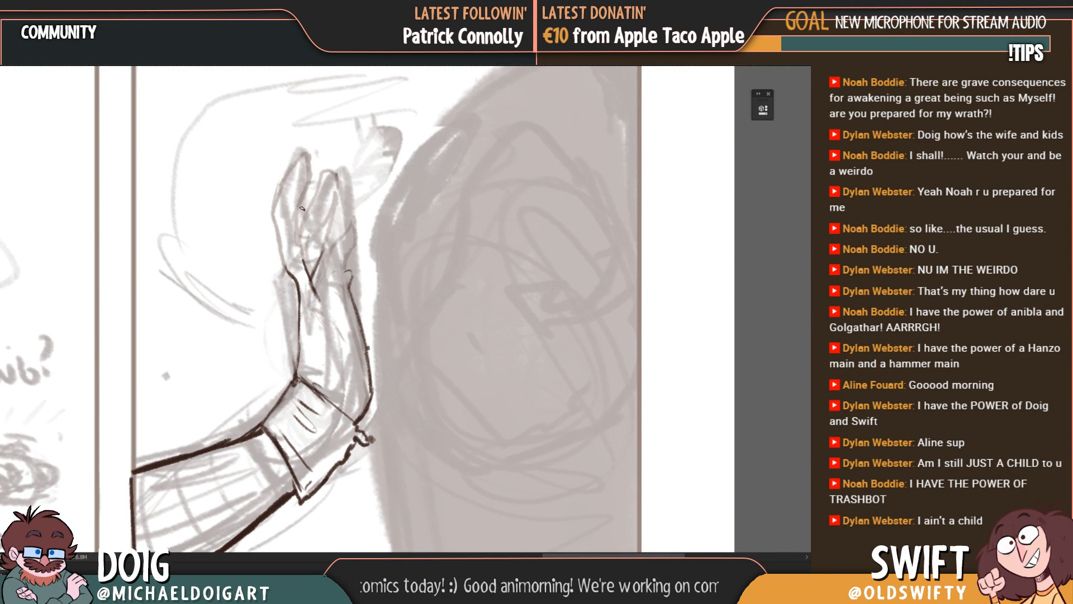
Step: Ink the short curved line at the base of the fingers and redraw the back-of-hand contour from there down to the cuff
key("e")
mouse_move(328, 261)
left_mouse_down()
mouse_move(315, 285)
mouse_move(321, 274)
left_mouse_up()
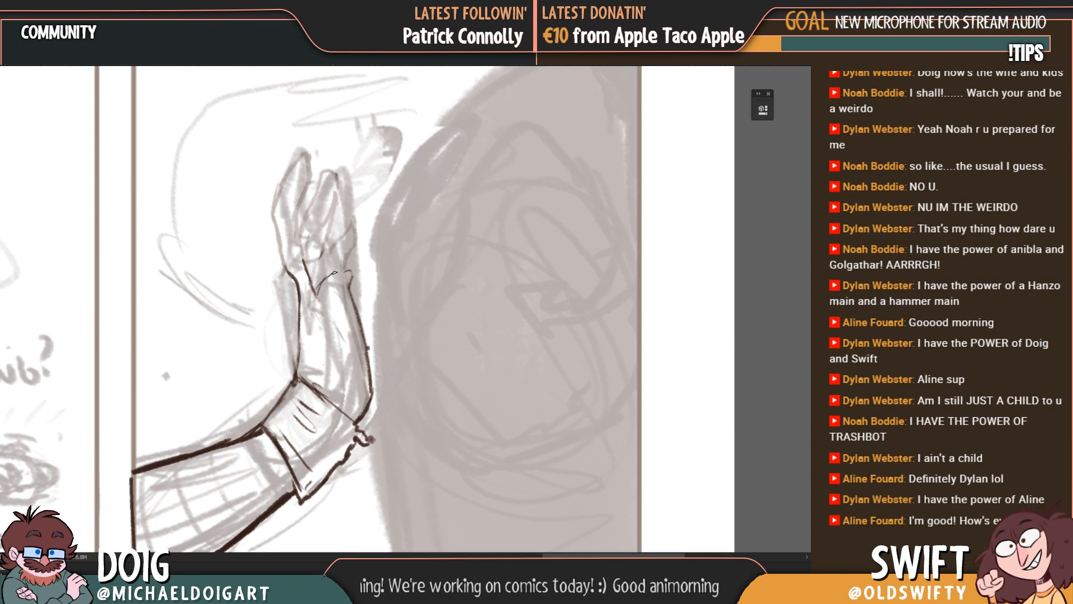
left_click_drag(346, 288, 338, 297)
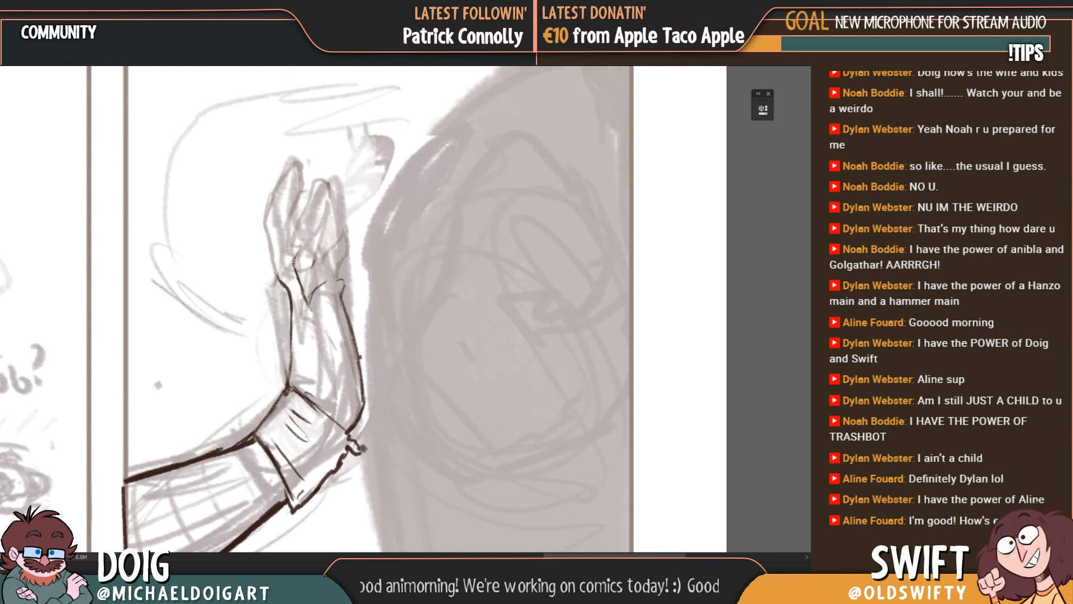
mouse_move(293, 261)
left_mouse_down()
mouse_move(310, 237)
mouse_move(298, 254)
left_mouse_up()
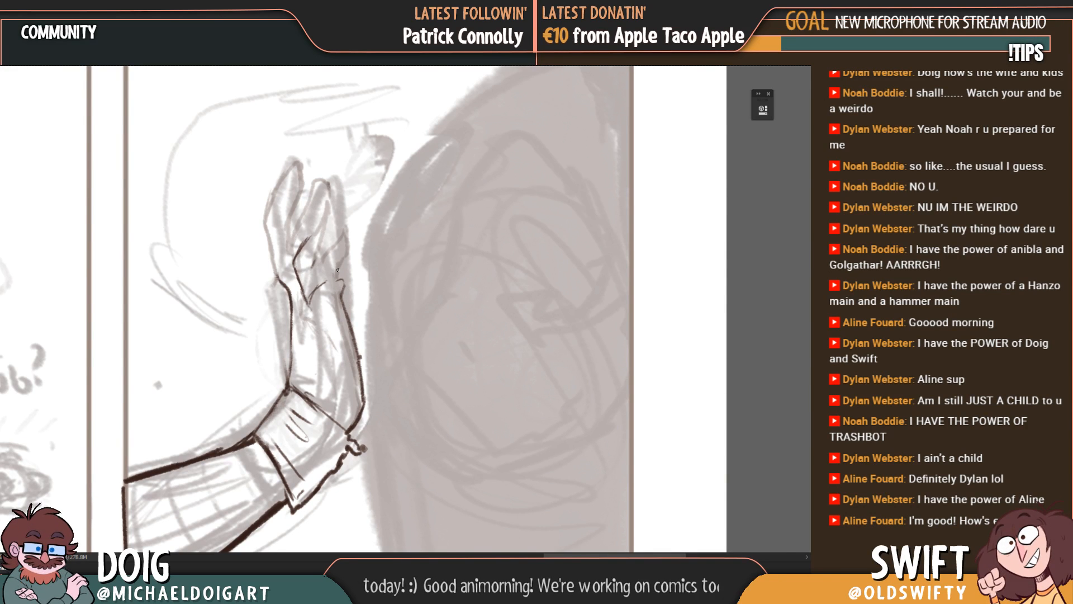
left_click_drag(345, 289, 365, 410)
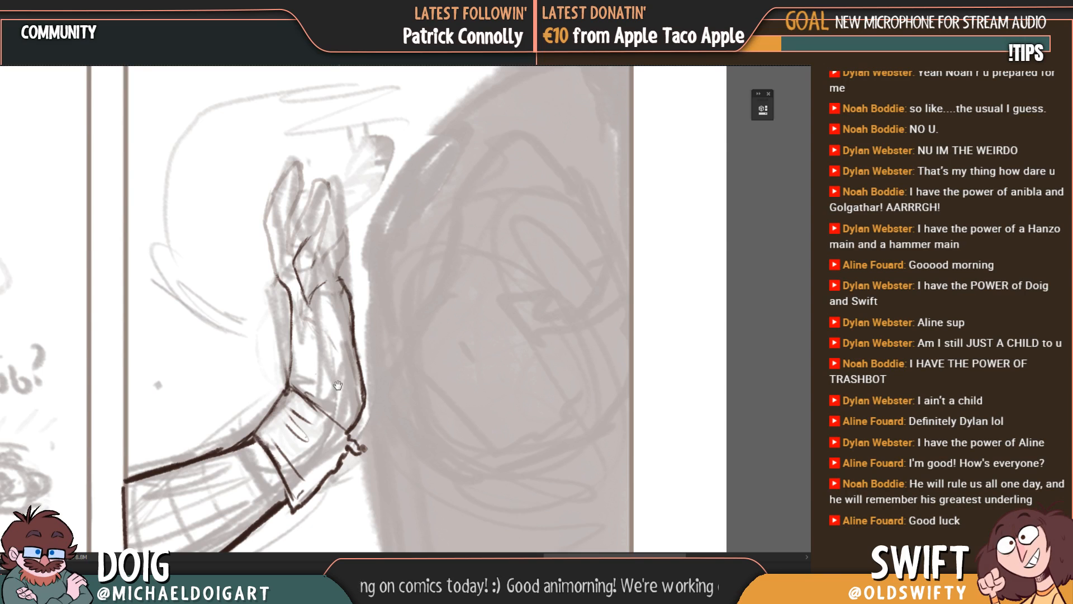
Step: Ink the inner palm line from the cuff up to the finger base at the back of the hand
left_click_drag(337, 385, 332, 348)
left_click_drag(320, 401, 313, 318)
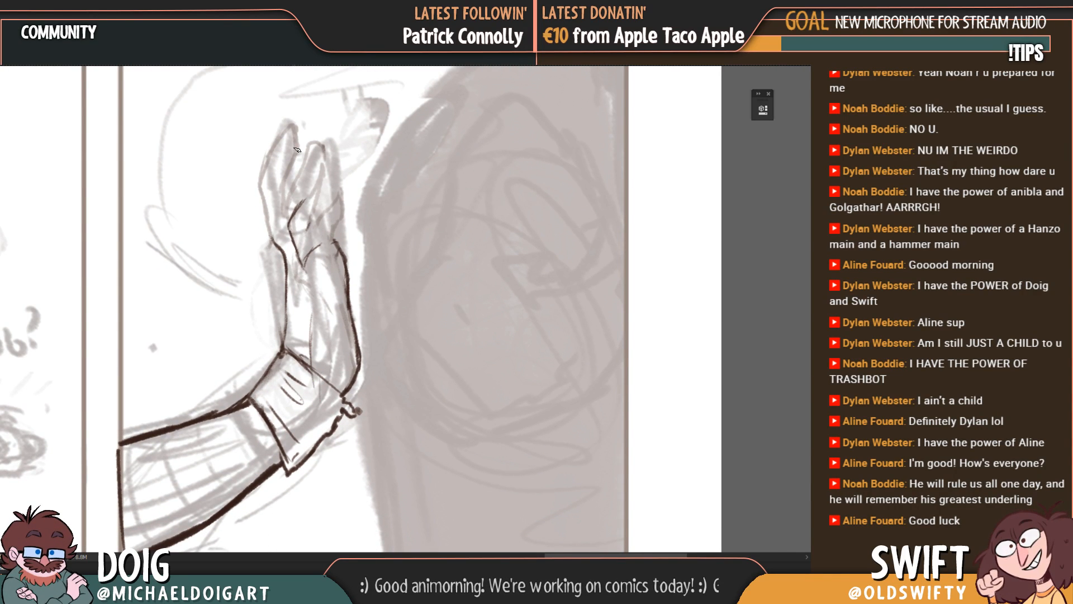
left_click_drag(311, 351, 333, 249)
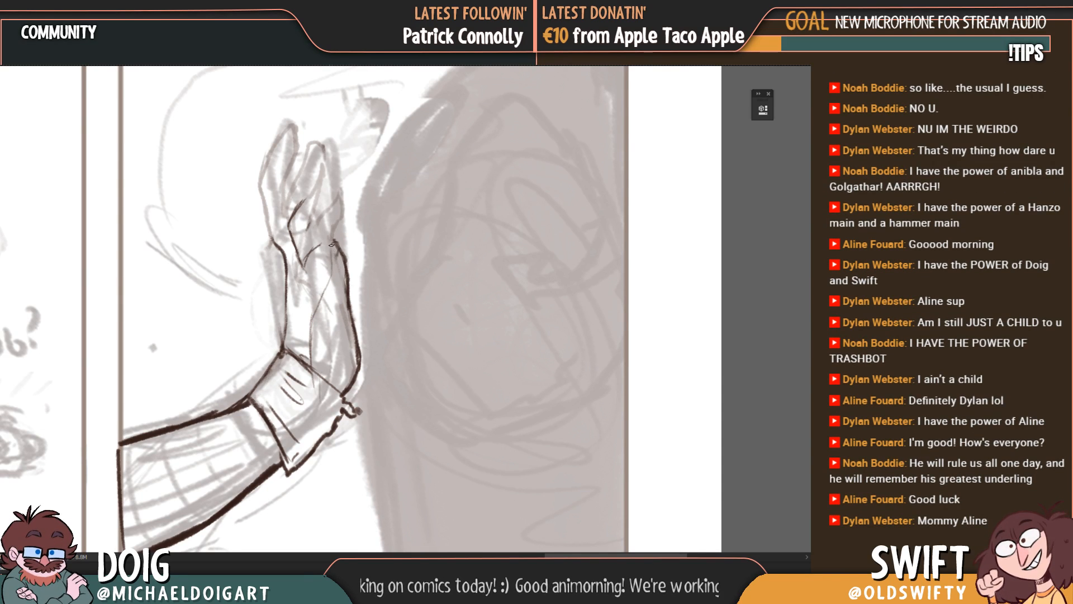
mouse_move(312, 357)
left_mouse_down()
mouse_move(330, 245)
mouse_move(314, 311)
mouse_move(329, 267)
mouse_move(304, 279)
left_mouse_up()
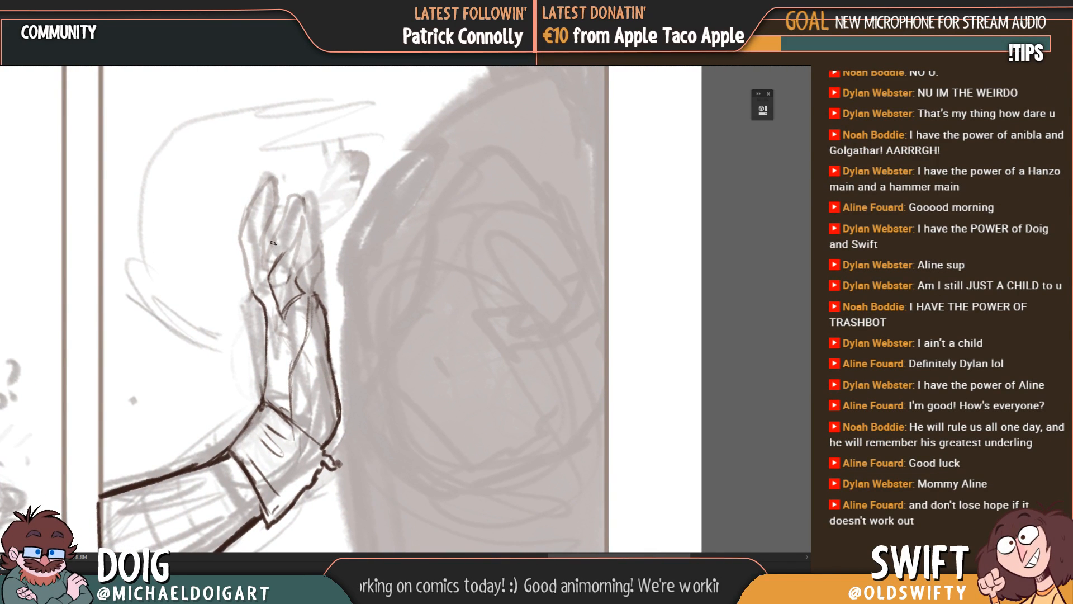
Step: Ink the outline of the bent finger nearest the dark figure and clean up its tip and underside
left_click_drag(296, 280, 307, 261)
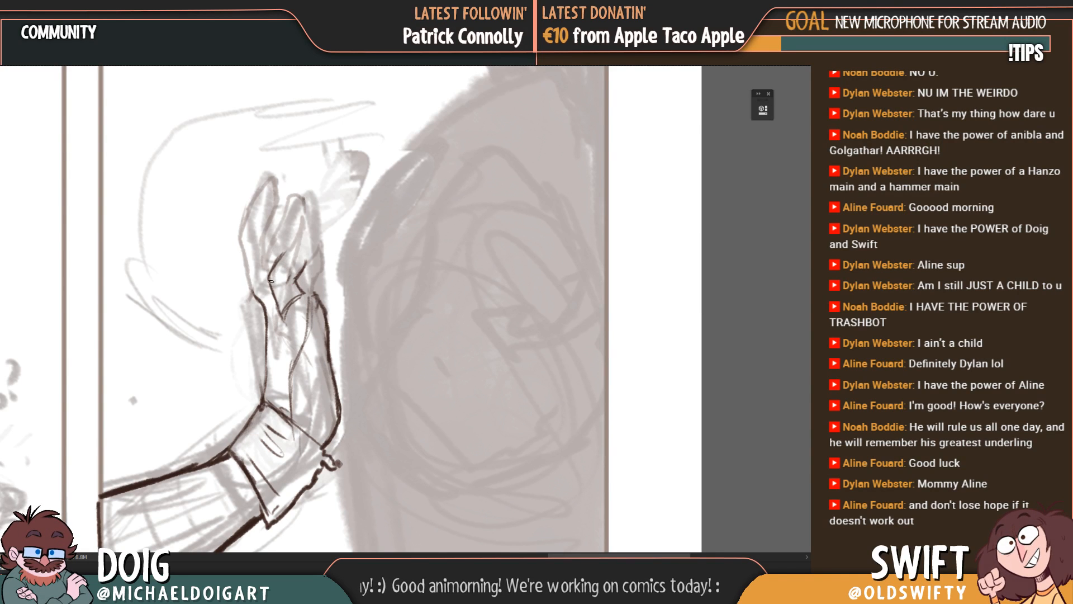
mouse_move(270, 277)
left_mouse_down()
mouse_move(294, 246)
mouse_move(320, 241)
left_mouse_up()
mouse_move(325, 279)
left_mouse_down()
mouse_move(305, 297)
mouse_move(299, 272)
mouse_move(284, 281)
mouse_move(304, 258)
mouse_move(291, 277)
left_mouse_up()
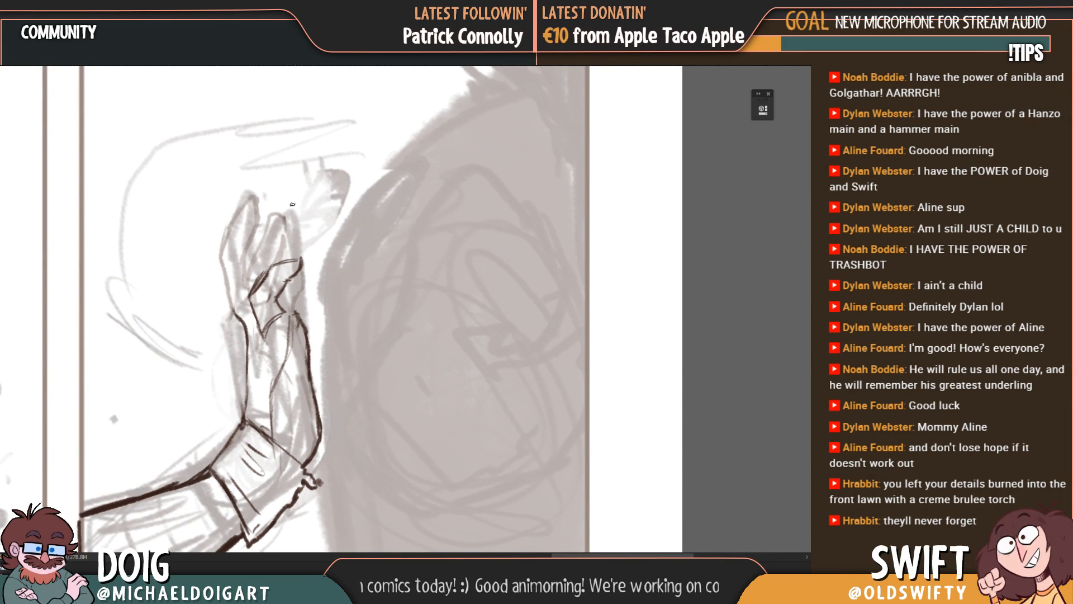
mouse_move(286, 280)
left_mouse_down()
mouse_move(301, 268)
mouse_move(281, 303)
mouse_move(300, 340)
left_mouse_up()
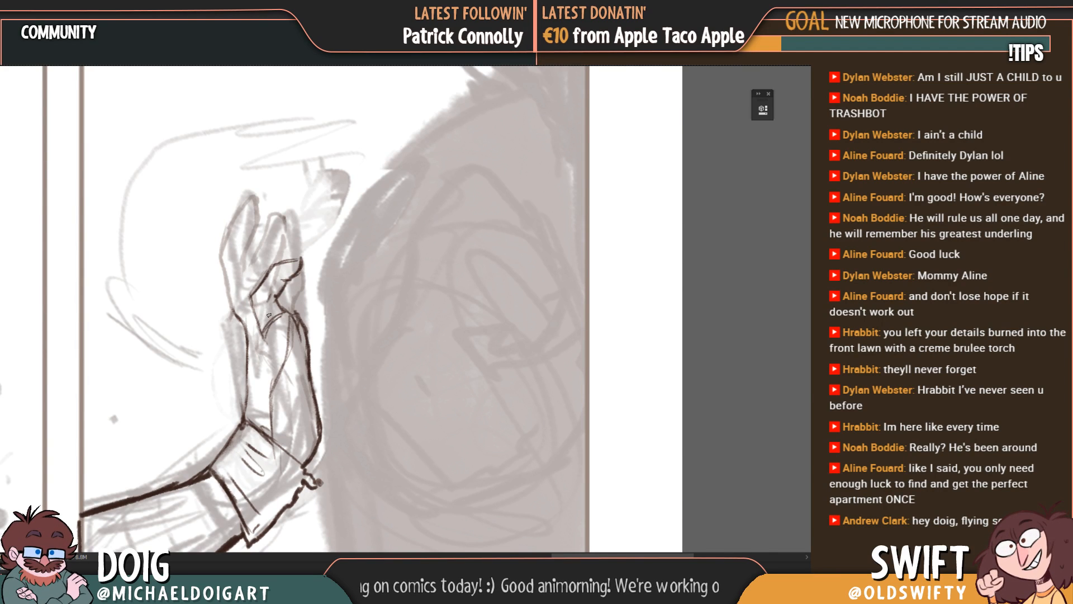
mouse_move(255, 310)
left_mouse_down()
mouse_move(261, 345)
mouse_move(254, 291)
left_mouse_up()
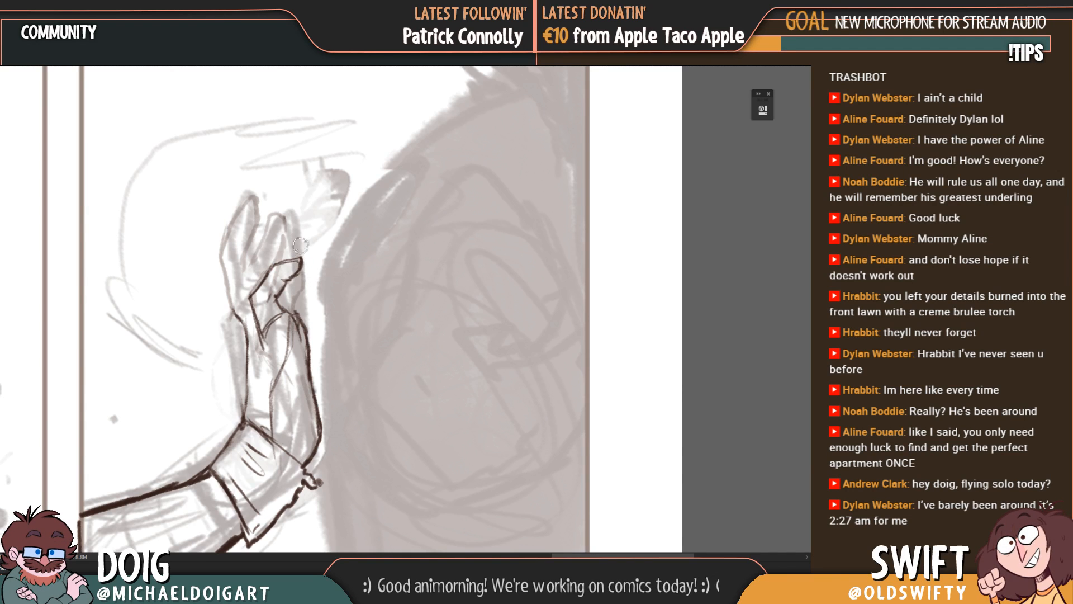
left_click_drag(303, 254, 307, 302)
key("b")
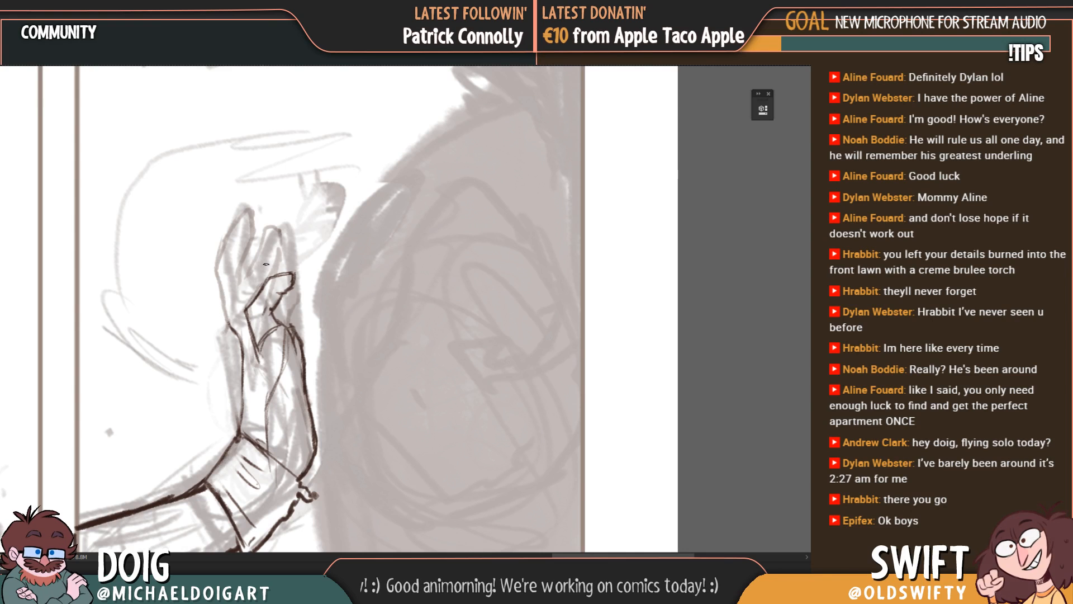
key("e")
left_click_drag(275, 289, 291, 278)
key("b")
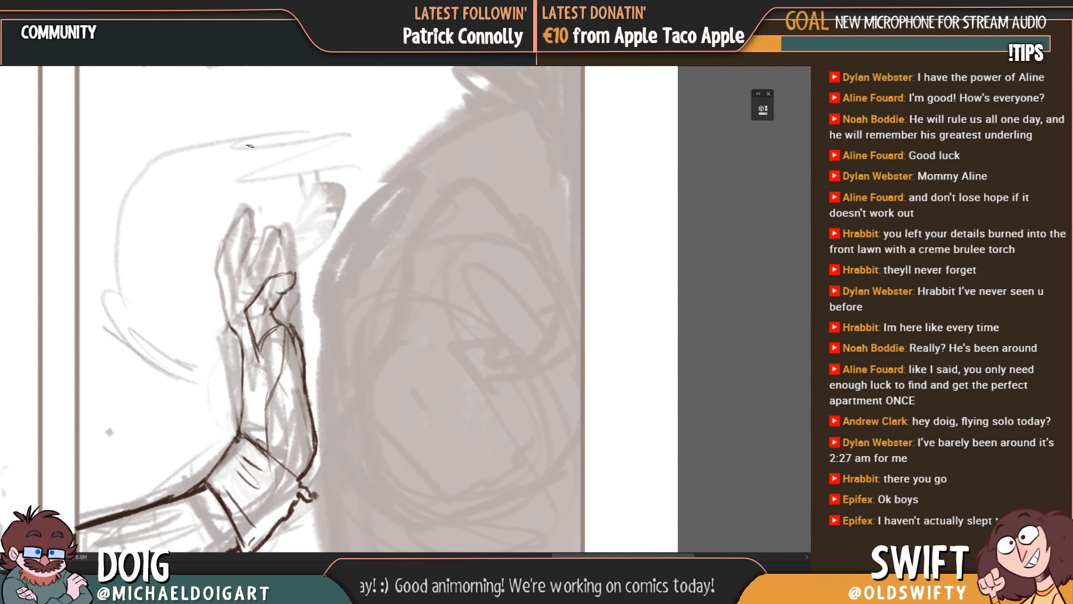
Step: Add a small bump on the back-of-hand contour and thicken the palm-side contour above the cuff
left_click_drag(299, 349, 269, 301)
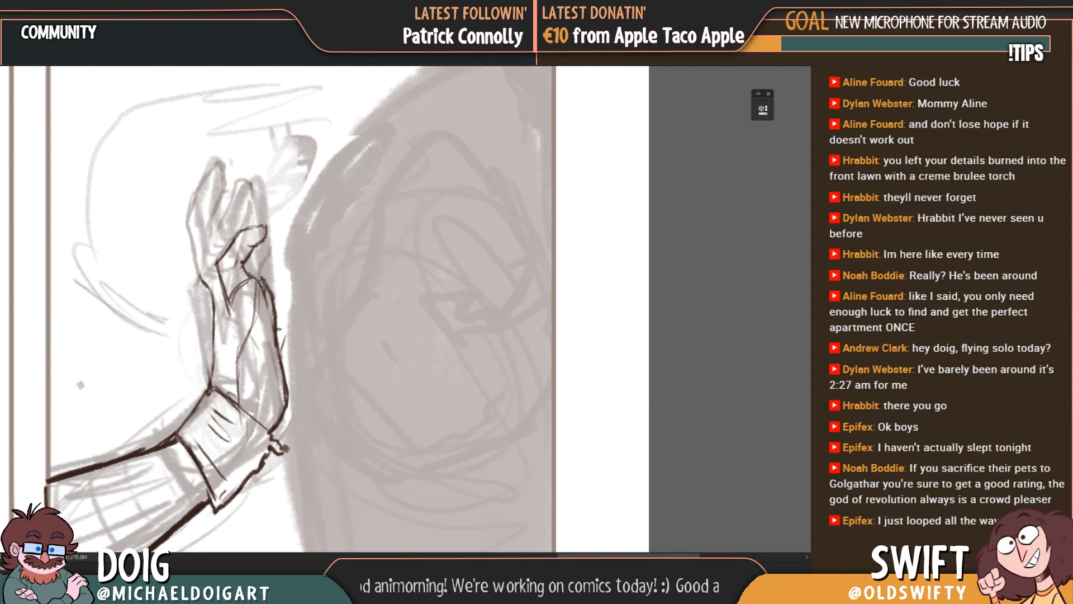
mouse_move(284, 348)
left_mouse_down()
mouse_move(280, 362)
mouse_move(265, 346)
mouse_move(275, 343)
left_mouse_up()
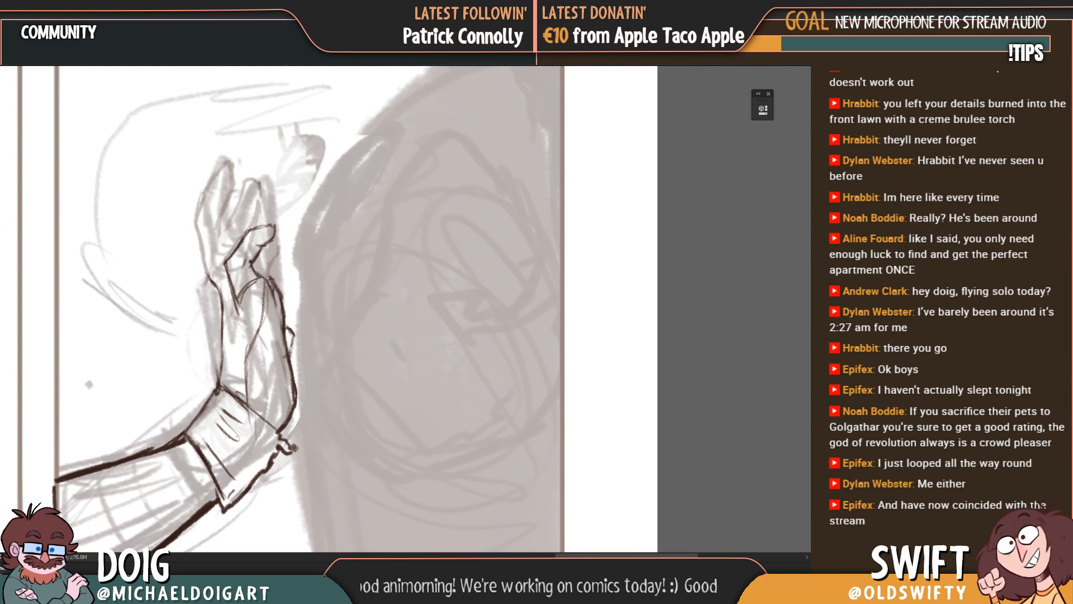
left_click_drag(250, 359, 265, 386)
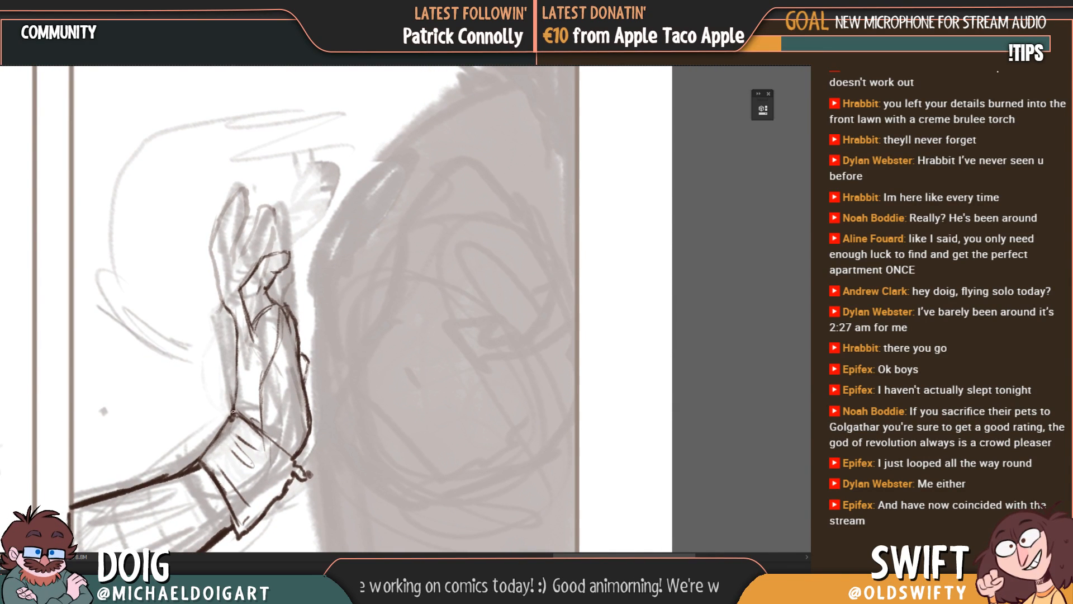
left_click_drag(233, 411, 237, 321)
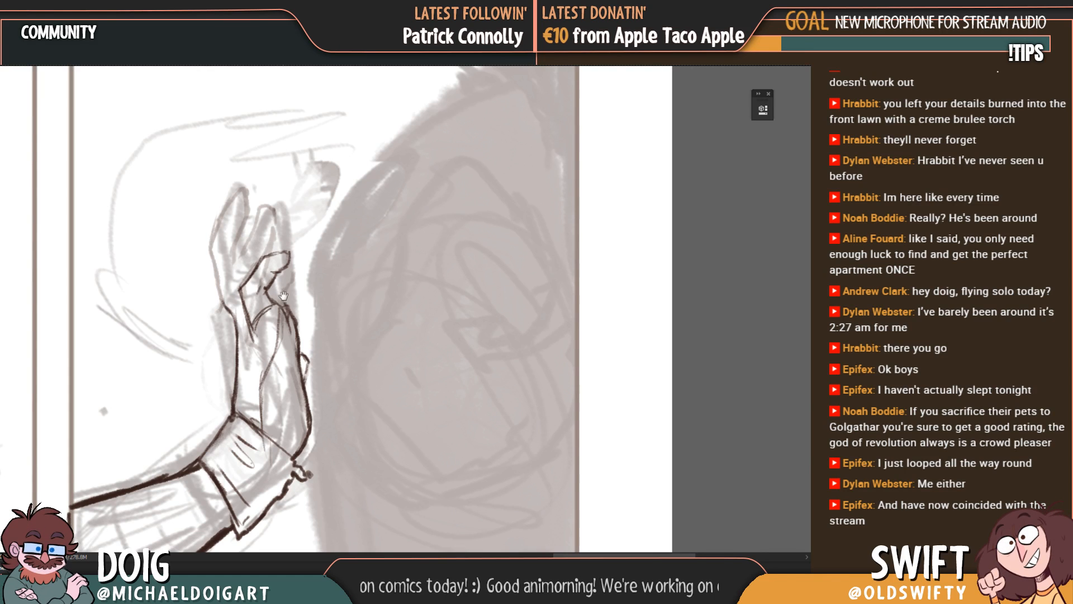
Step: Ink a second bent finger extending behind the first and an upright finger beside it, following the rough sketch
left_click_drag(284, 295, 281, 299)
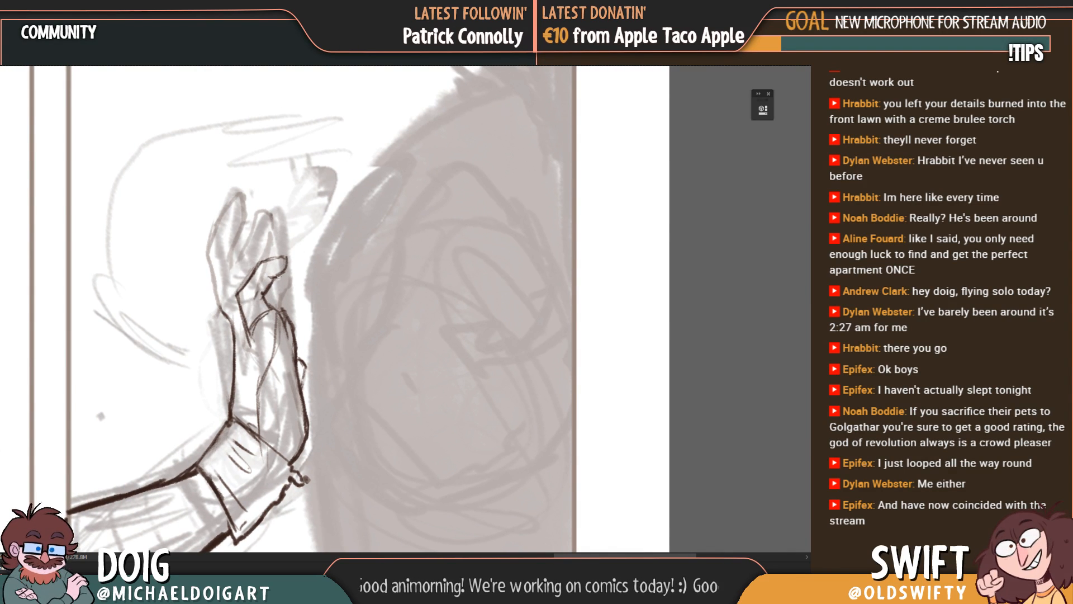
mouse_move(279, 285)
left_mouse_down()
mouse_move(284, 270)
mouse_move(286, 305)
left_mouse_up()
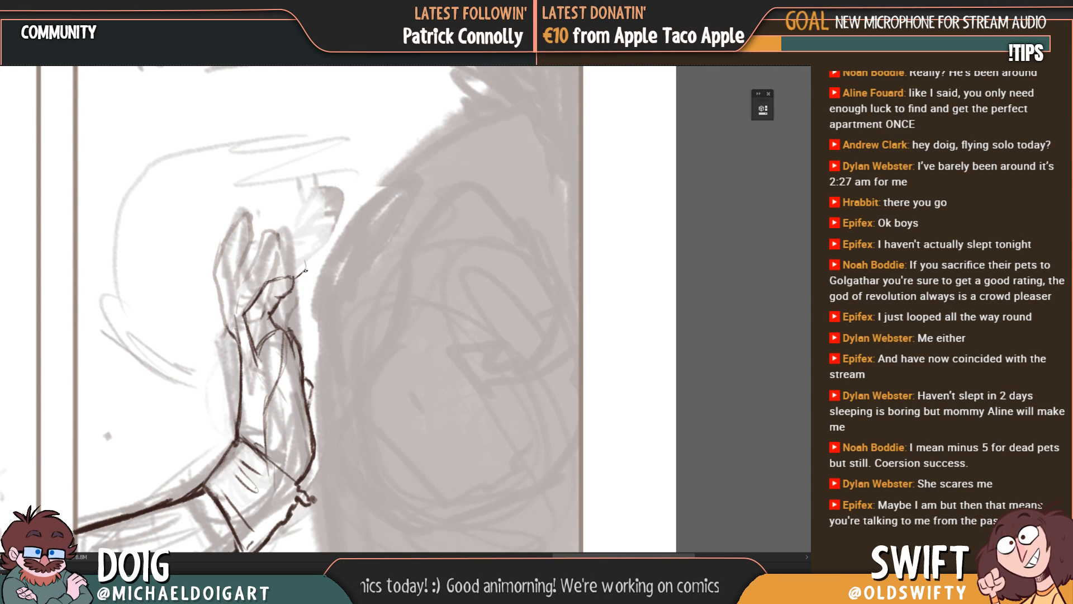
mouse_move(305, 270)
left_mouse_down()
mouse_move(295, 260)
mouse_move(262, 280)
mouse_move(237, 316)
mouse_move(235, 268)
mouse_move(249, 244)
mouse_move(264, 247)
left_mouse_up()
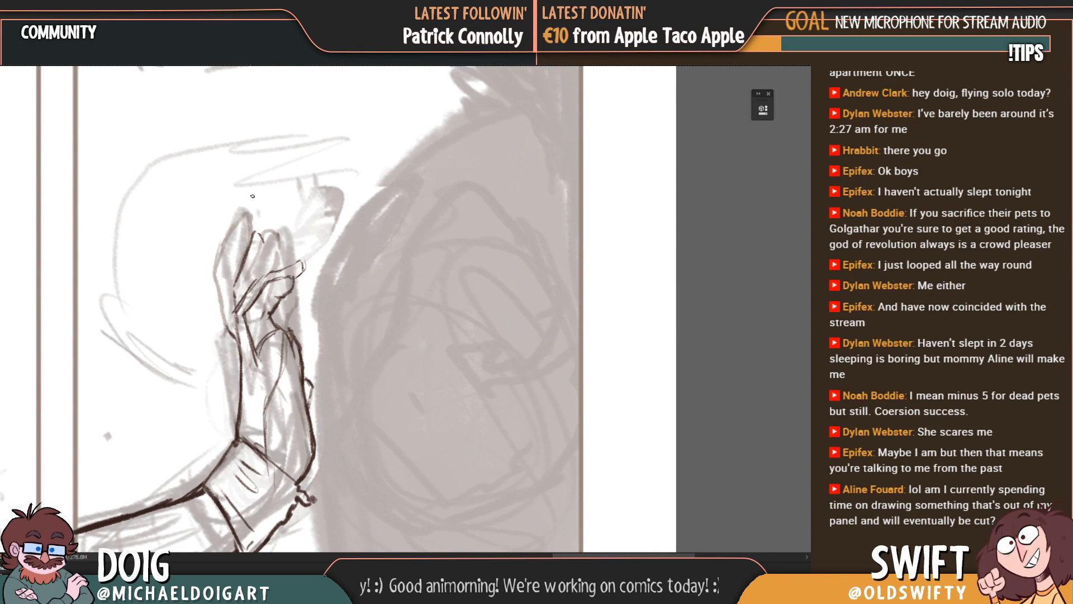
mouse_move(254, 284)
left_mouse_down()
mouse_move(264, 242)
mouse_move(258, 281)
left_mouse_up()
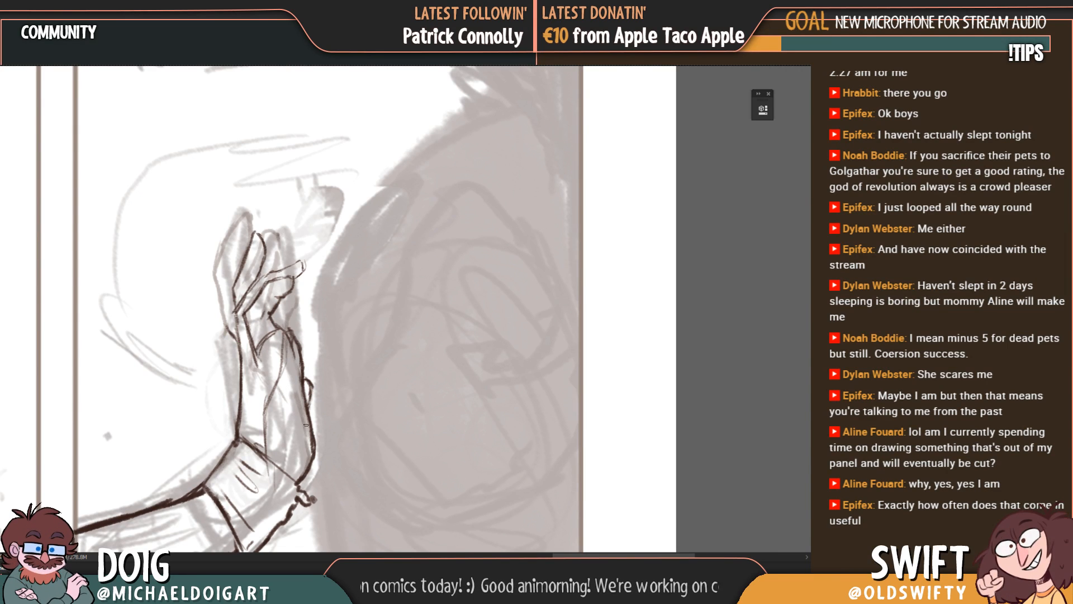
Step: Examine the inked fingers and wrist against the rough sketch and the upper part of the panel
left_click_drag(309, 441, 329, 385)
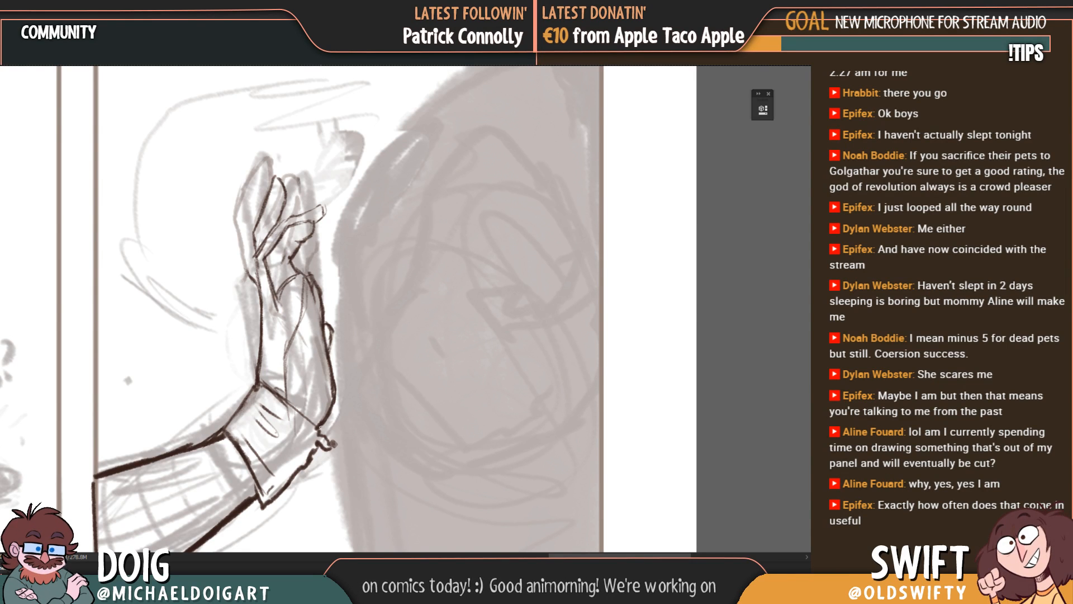
left_click_drag(317, 427, 324, 384)
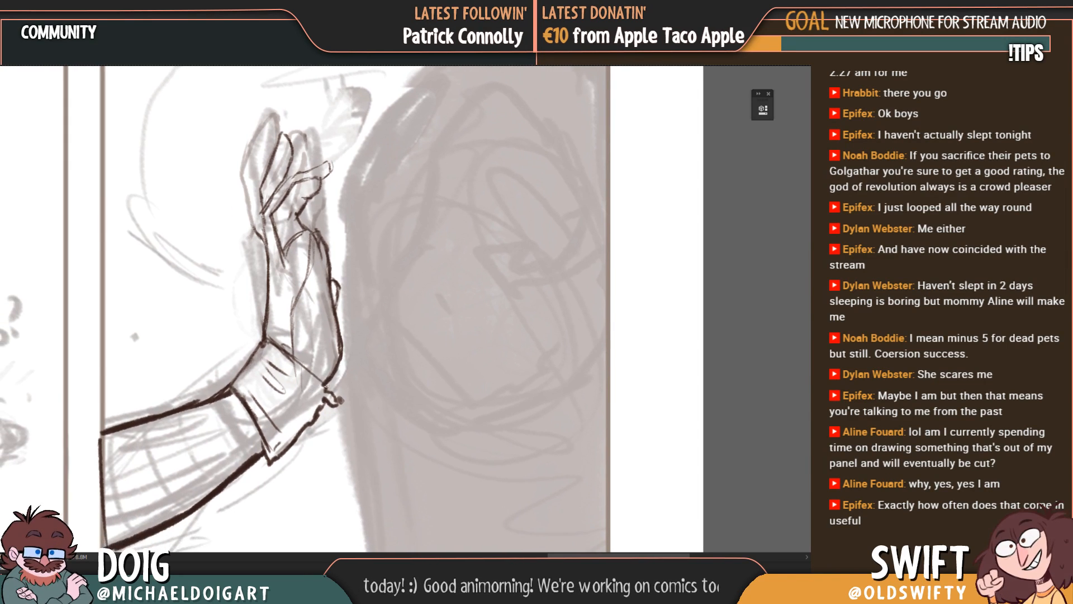
left_click_drag(332, 322, 326, 437)
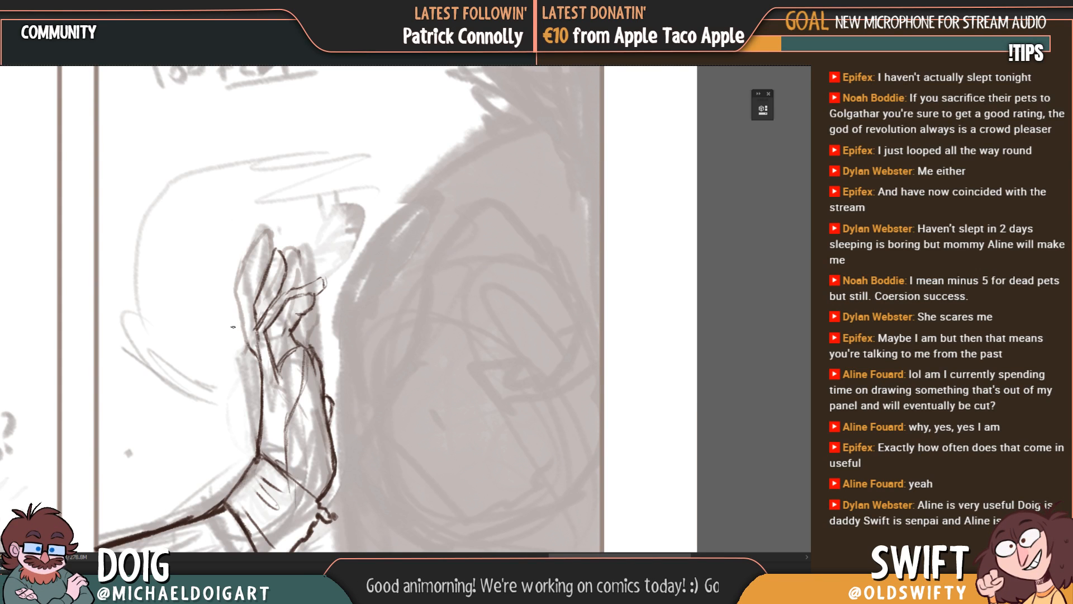
mouse_move(271, 377)
left_mouse_down()
mouse_move(276, 324)
mouse_move(273, 339)
left_mouse_up()
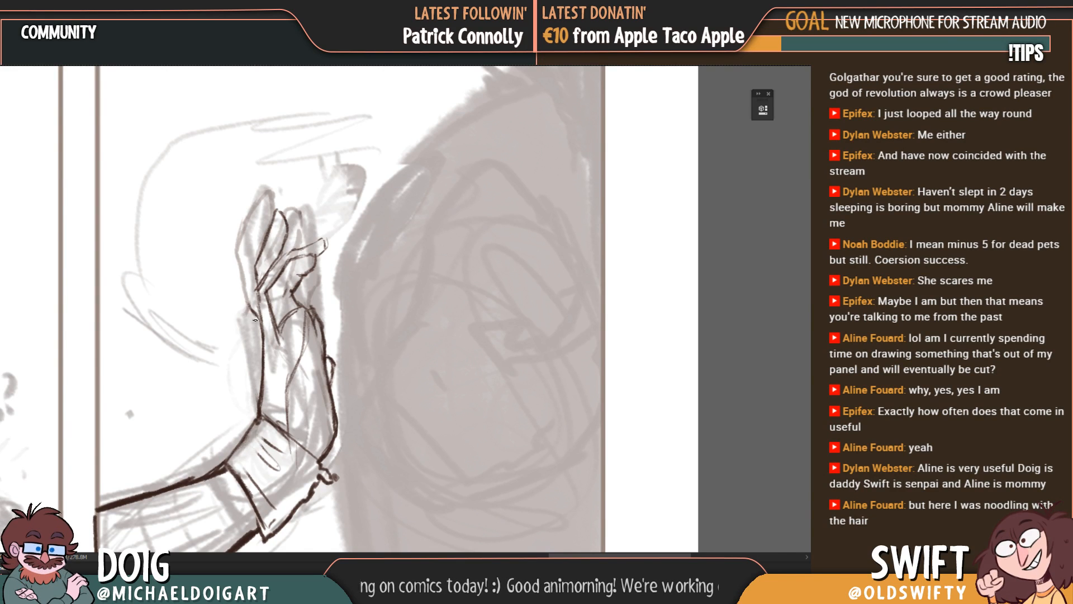
mouse_move(308, 245)
left_mouse_down()
mouse_move(315, 317)
mouse_move(266, 357)
left_mouse_up()
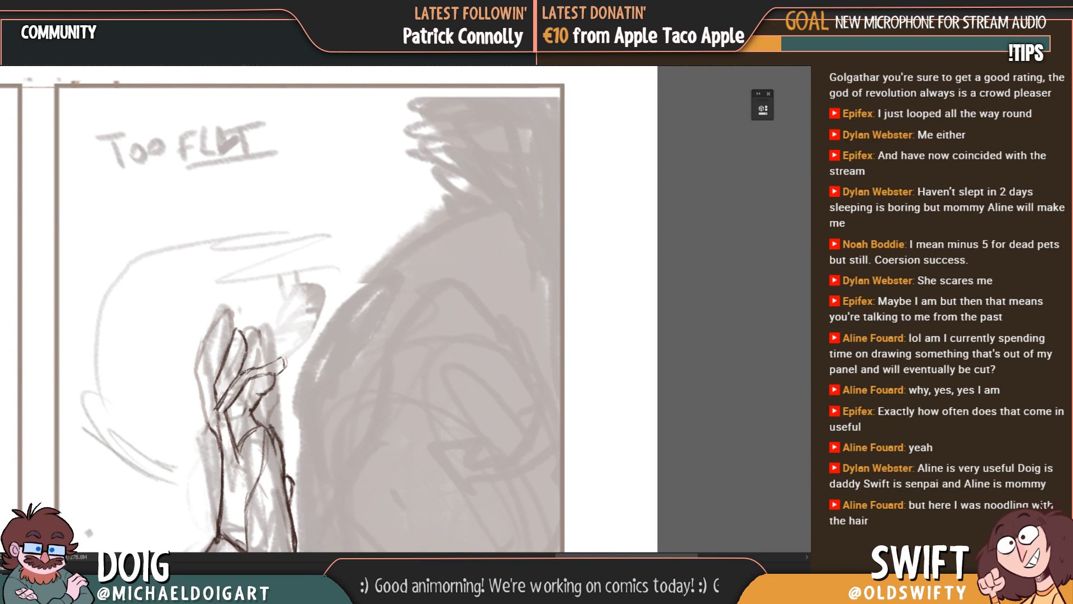
left_click_drag(295, 352, 303, 300)
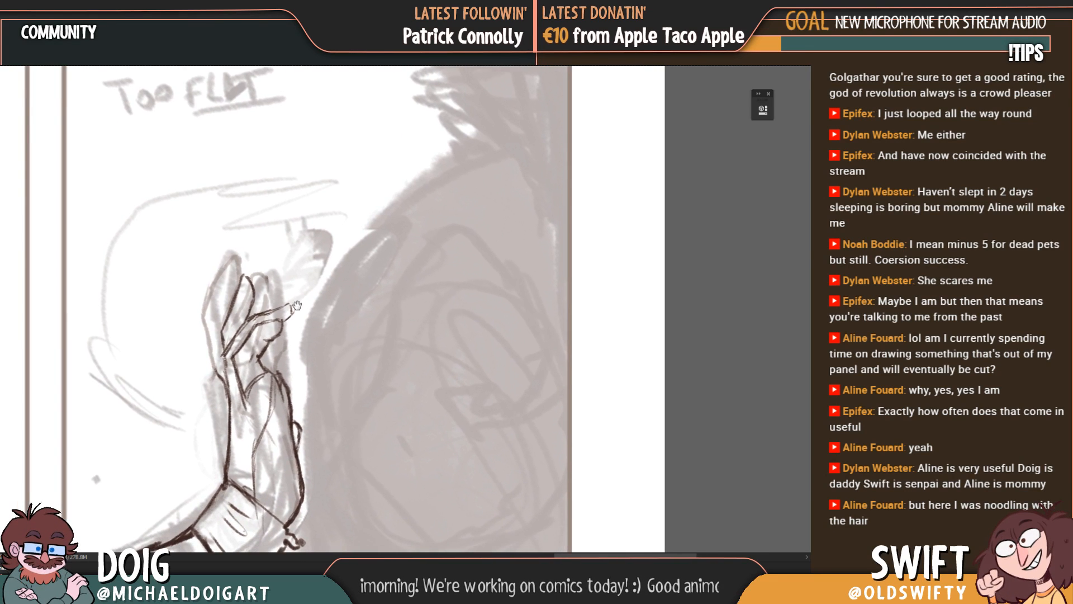
mouse_move(286, 357)
left_mouse_down()
mouse_move(286, 346)
mouse_move(288, 355)
left_mouse_up()
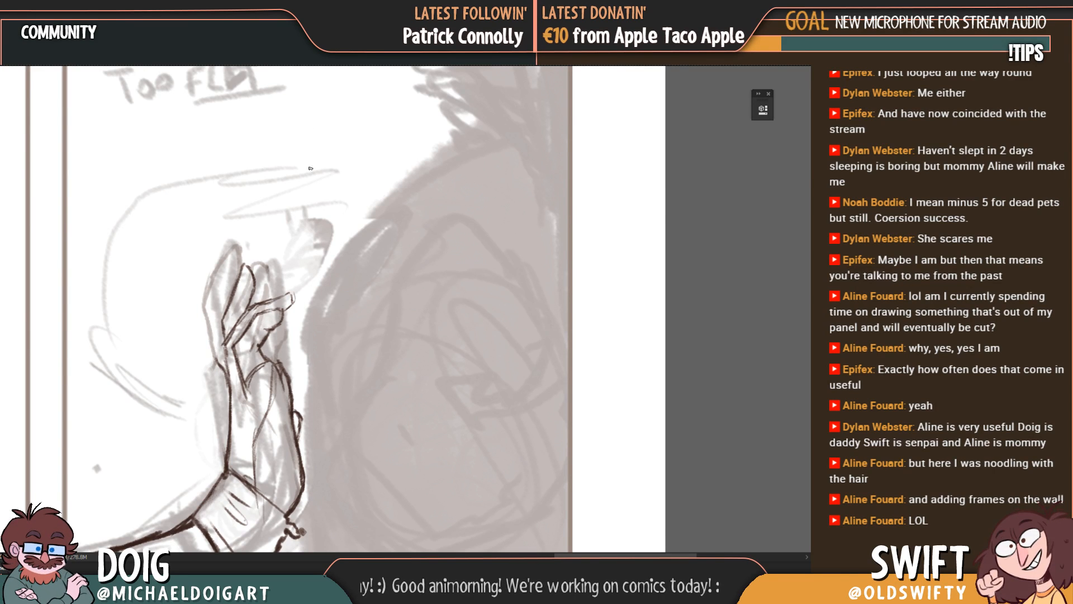
mouse_move(238, 373)
left_mouse_down()
mouse_move(269, 257)
mouse_move(248, 342)
mouse_move(242, 306)
mouse_move(274, 319)
mouse_move(281, 347)
mouse_move(271, 343)
left_mouse_up()
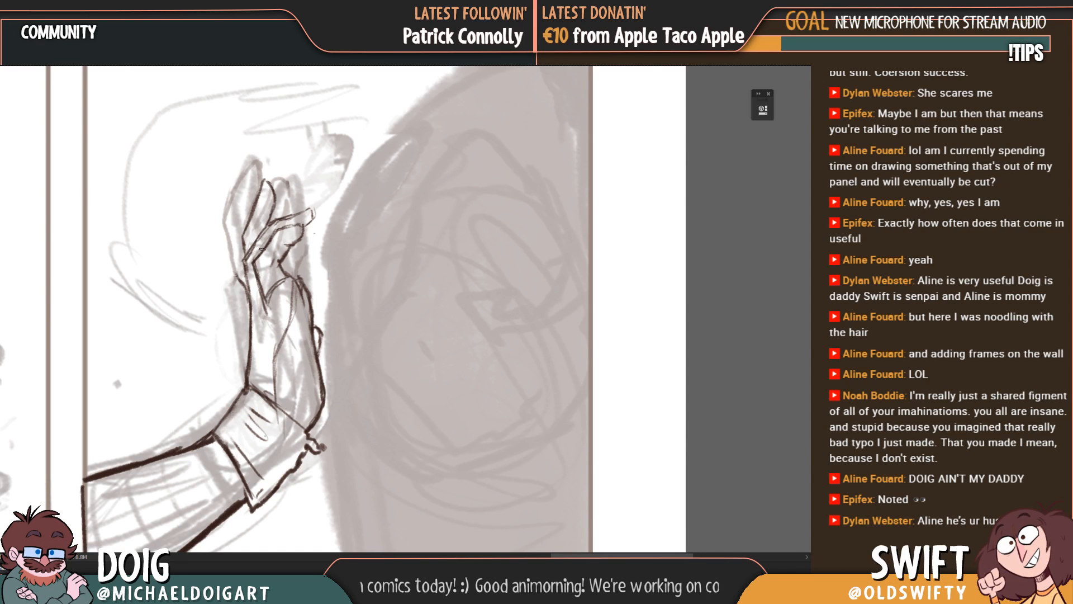
mouse_move(288, 357)
left_mouse_down()
mouse_move(288, 334)
mouse_move(297, 353)
left_mouse_up()
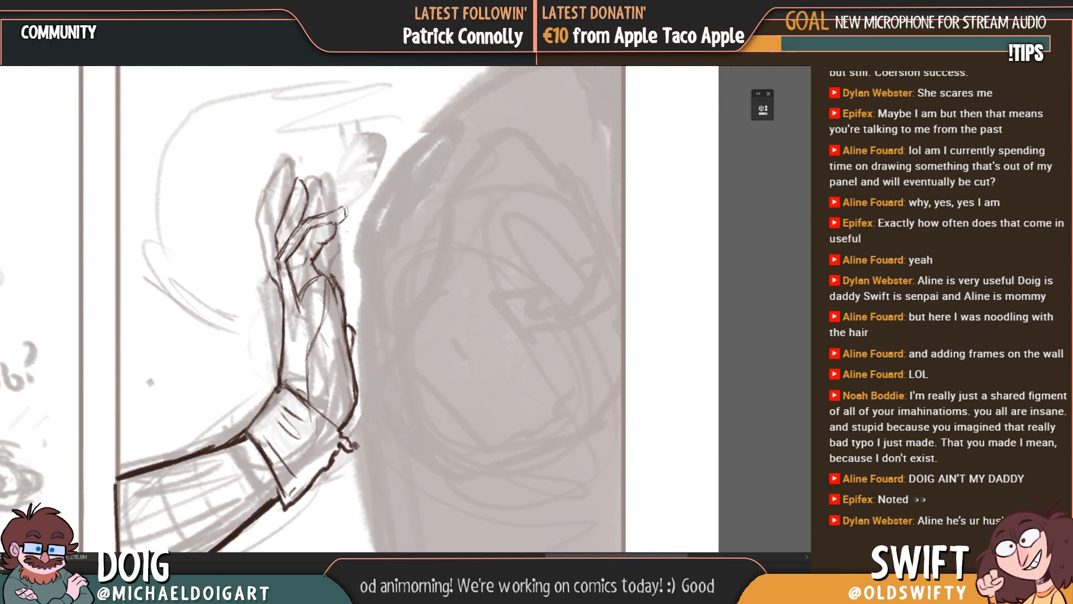
Step: Redraw the cuff's upper edge with a corner over the forearm and rework the fold lines inside the cuff
left_click_drag(276, 390, 269, 380)
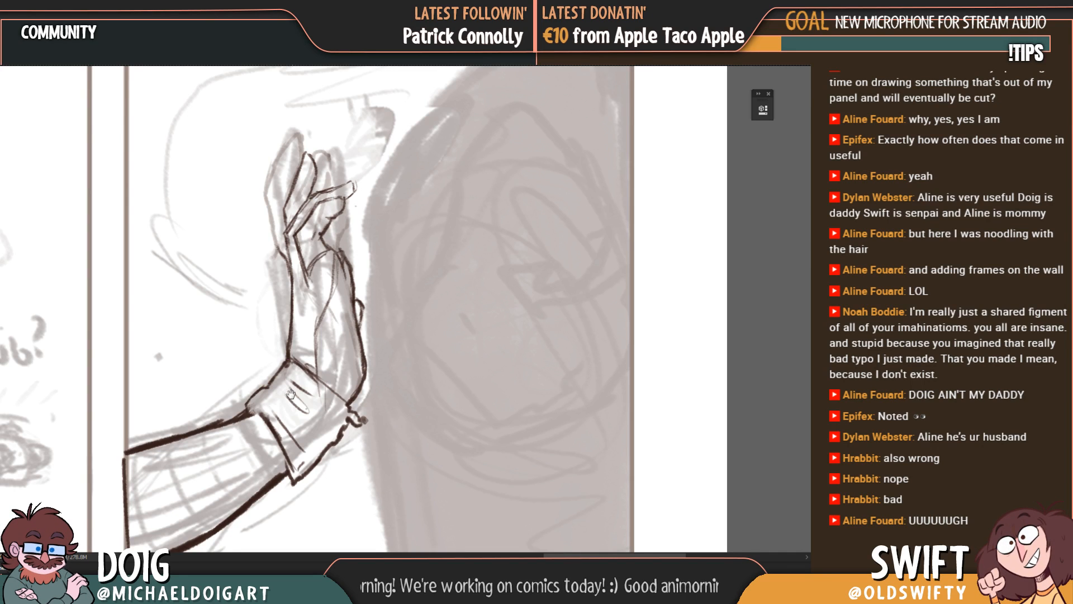
scroll(270, 377, "down", 1)
left_click_drag(265, 370, 302, 395)
left_click_drag(270, 364, 307, 386)
mouse_move(285, 360)
left_mouse_down()
mouse_move(317, 385)
mouse_move(277, 370)
mouse_move(279, 380)
mouse_move(277, 363)
mouse_move(299, 389)
mouse_move(278, 388)
mouse_move(305, 428)
left_mouse_up()
key("e")
left_click_drag(308, 389, 306, 330)
key("b")
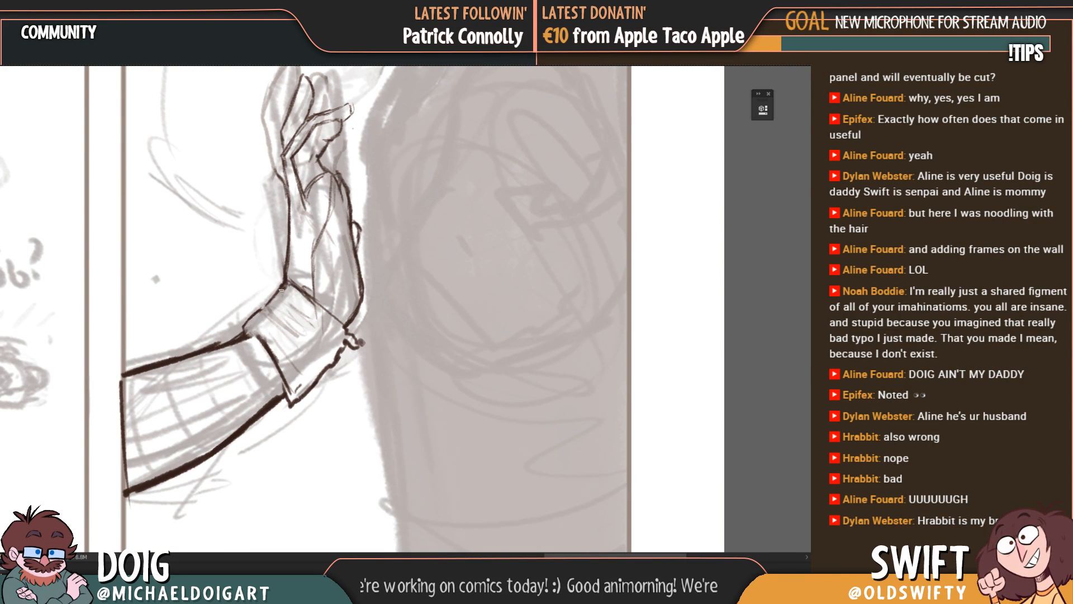
Step: Review the raised hand's proportions and pose within the whole "Too flat" panel and its neighbour
key("ctrl+minus")
key("ctrl+minus")
key("ctrl+minus")
key("ctrl+plus")
key("ctrl+plus")
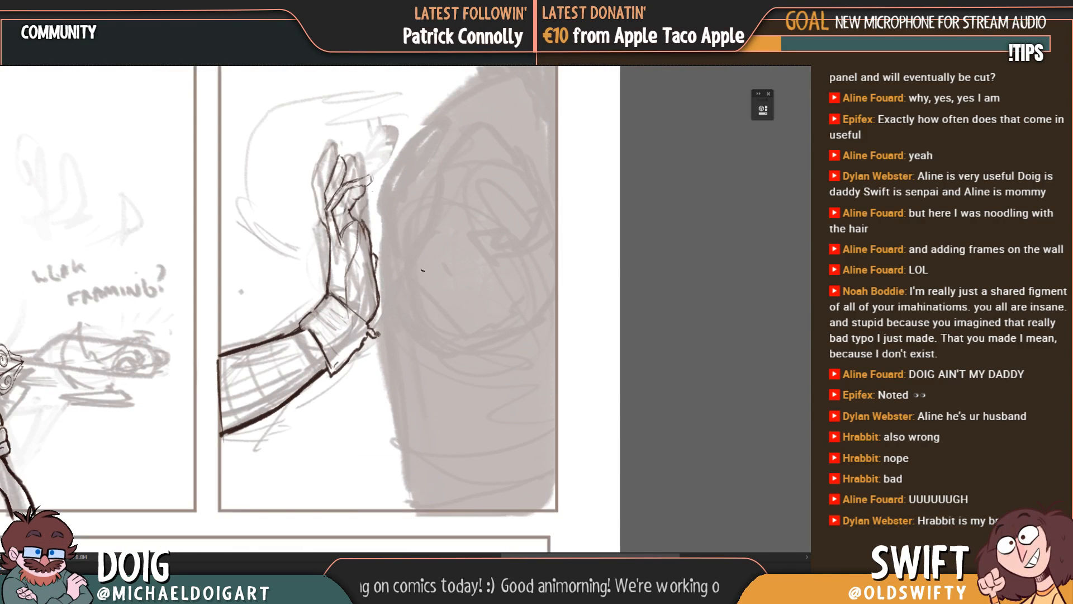
left_click_drag(387, 335, 330, 401)
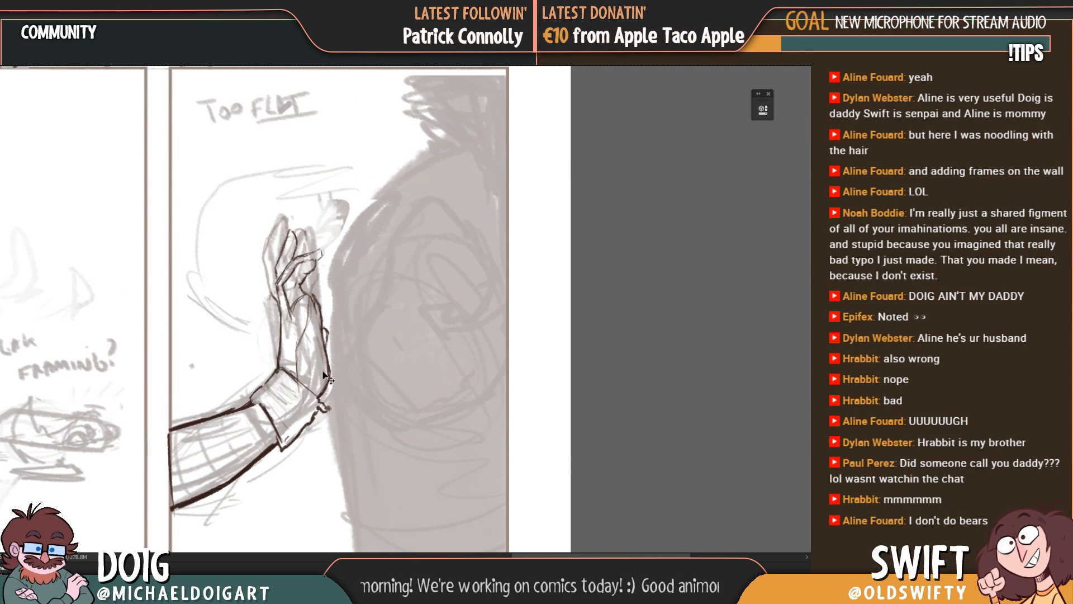
key("ctrl+plus")
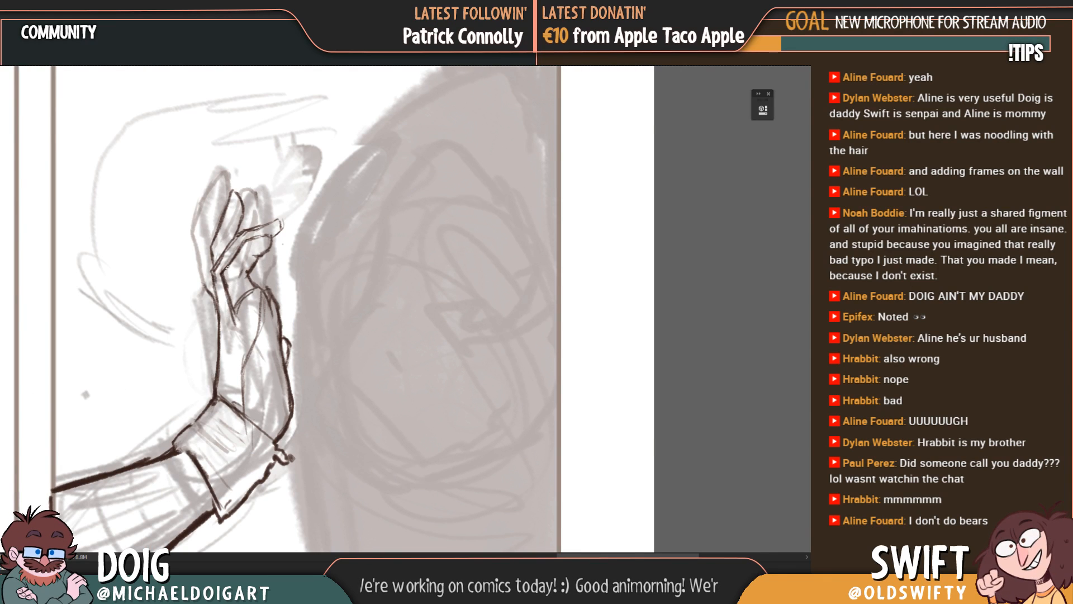
Step: Touch up the short ink lines at the base of the raised hand's bent fingers in the "Too flat" panel
left_click_drag(214, 277, 218, 294)
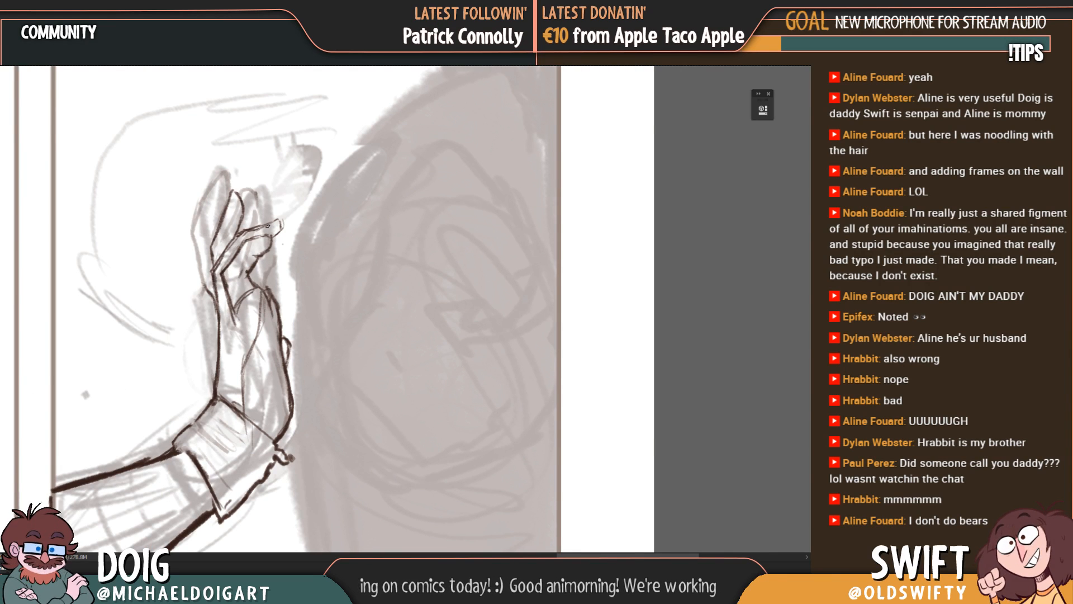
mouse_move(220, 258)
left_mouse_down()
mouse_move(230, 301)
mouse_move(220, 295)
mouse_move(238, 264)
mouse_move(233, 247)
left_mouse_up()
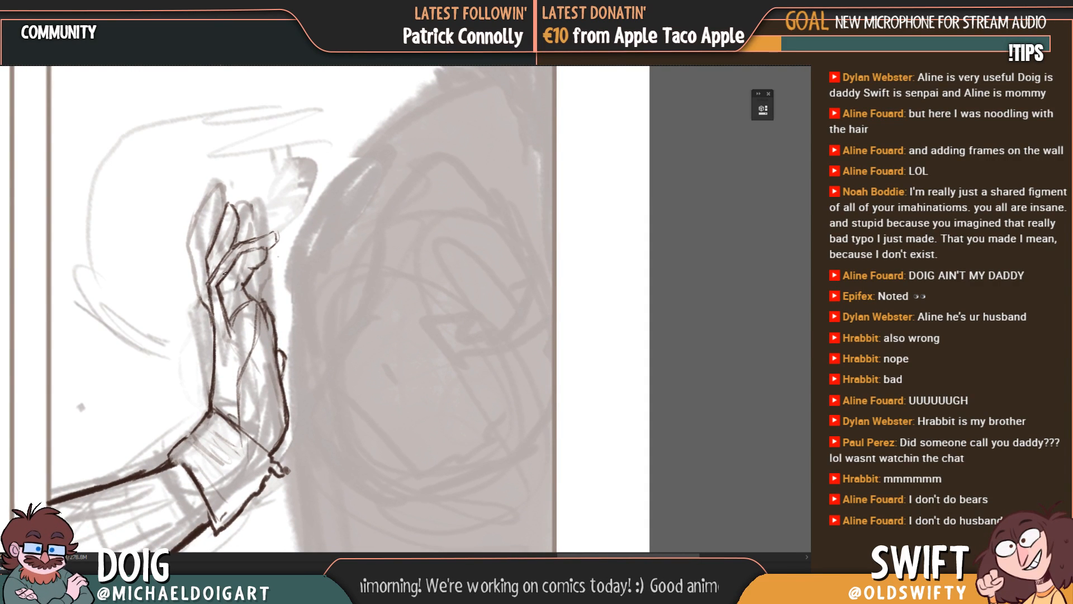
Step: Move the inked arm and raised hand from the "Too flat" panel down onto the "Nice night for a walk" panel
key("ctrl+minus")
key("ctrl+minus")
key("ctrl+minus")
key("ctrl+minus")
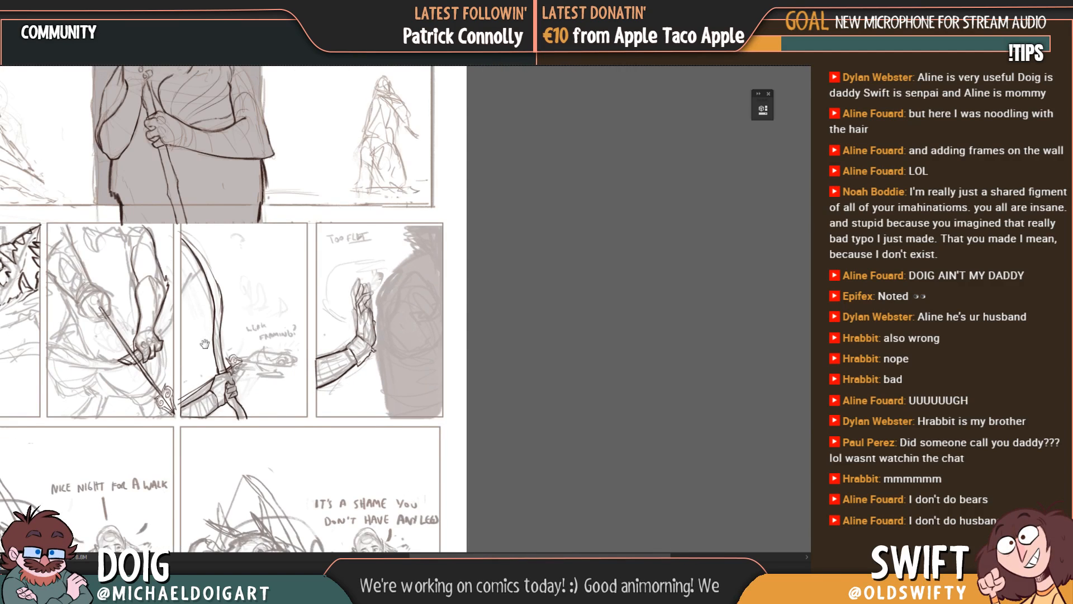
left_click_drag(328, 293, 487, 220)
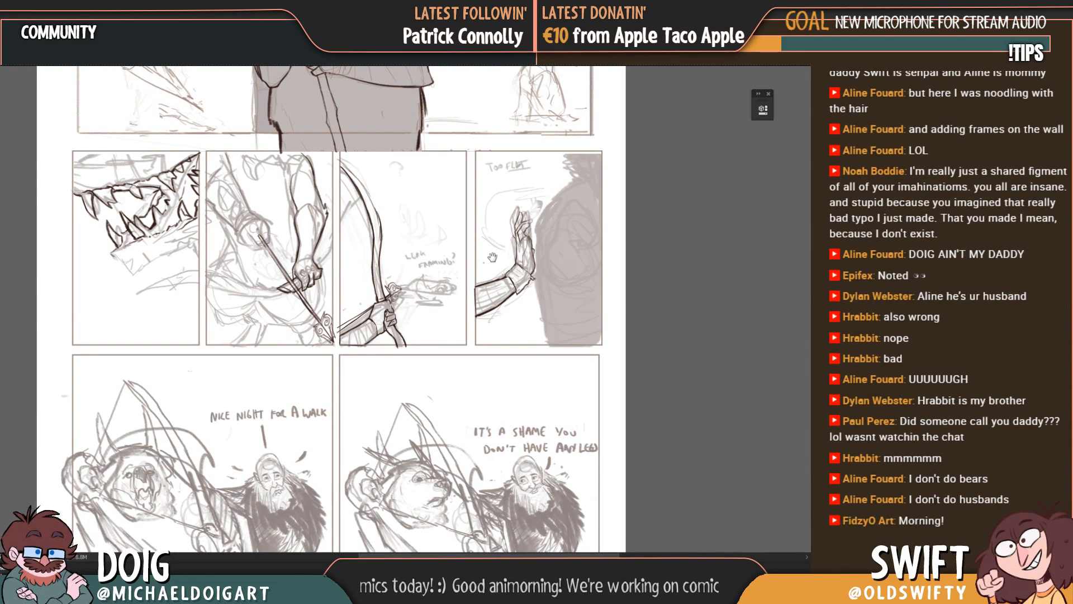
left_click_drag(492, 257, 467, 339)
left_click_drag(407, 224, 327, 105)
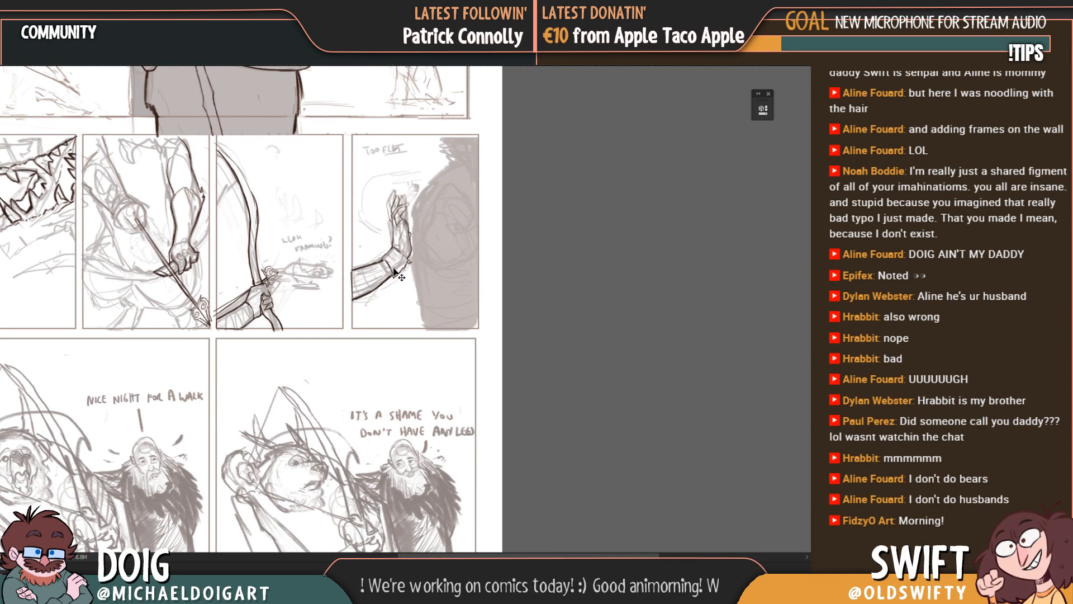
mouse_move(395, 270)
left_mouse_down()
mouse_move(420, 285)
mouse_move(306, 399)
mouse_move(200, 434)
left_mouse_up()
left_click_drag(283, 385, 432, 279)
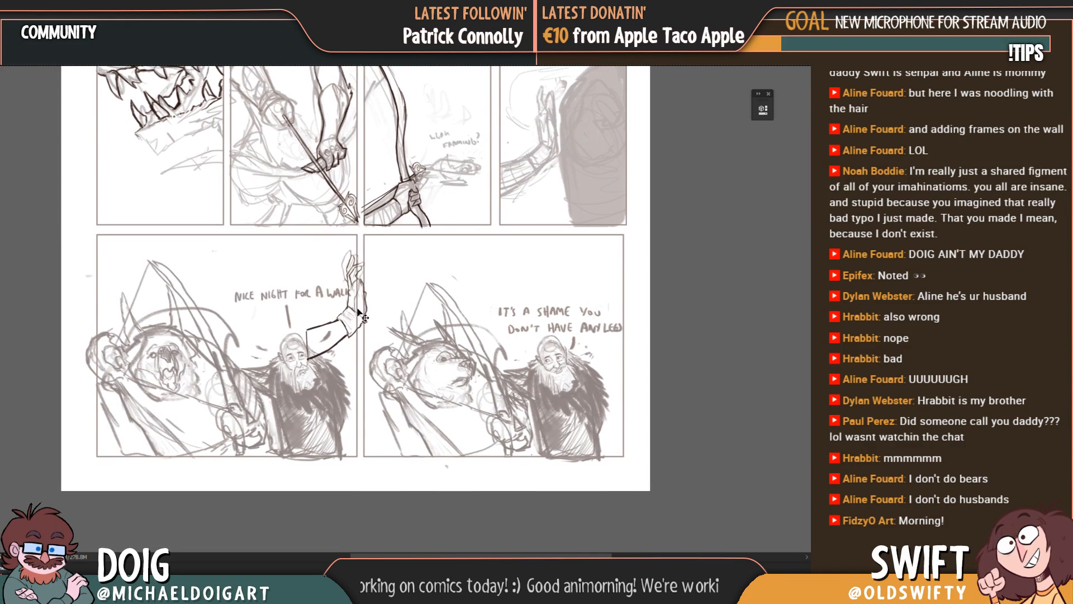
mouse_move(362, 307)
left_mouse_down()
mouse_move(350, 330)
mouse_move(374, 314)
left_mouse_up()
Step: Examine the middle row of panels, comparing the teeth, arrow, bow and "Too flat" panels within the page layout
mouse_move(387, 275)
left_mouse_down()
mouse_move(349, 355)
mouse_move(319, 372)
left_mouse_up()
mouse_move(318, 286)
left_mouse_down()
mouse_move(319, 372)
mouse_move(306, 412)
left_mouse_up()
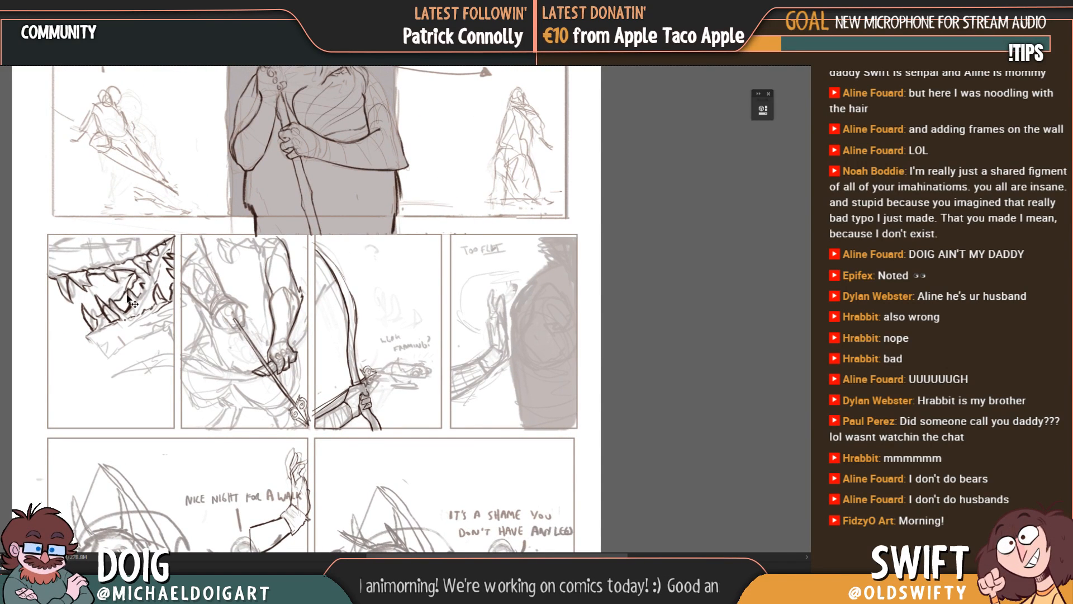
left_click_drag(183, 355, 199, 375)
left_click_drag(359, 420, 342, 419)
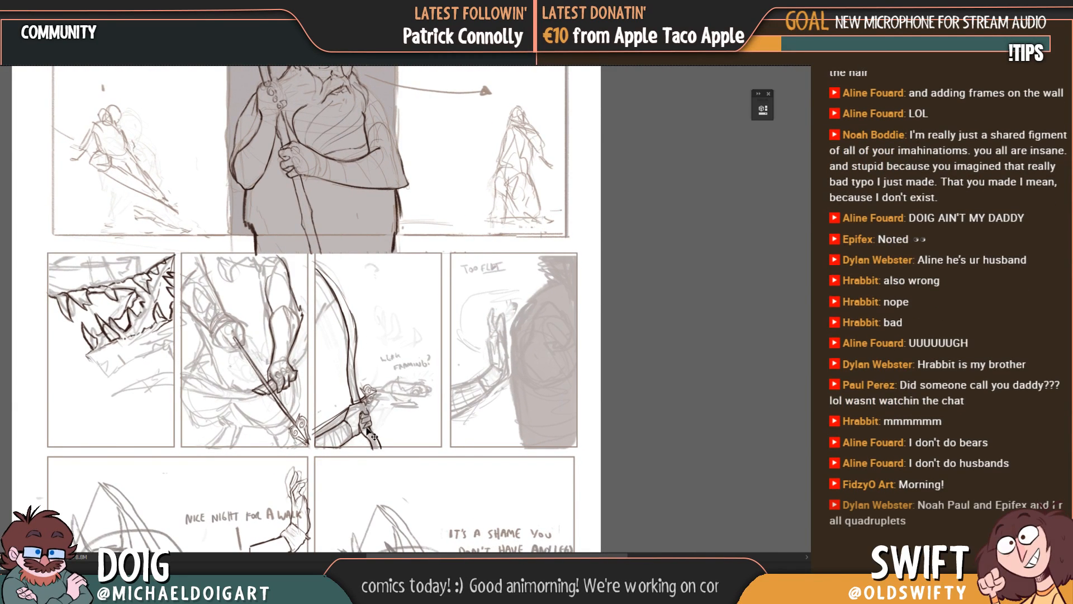
left_click(363, 434, "ctrl")
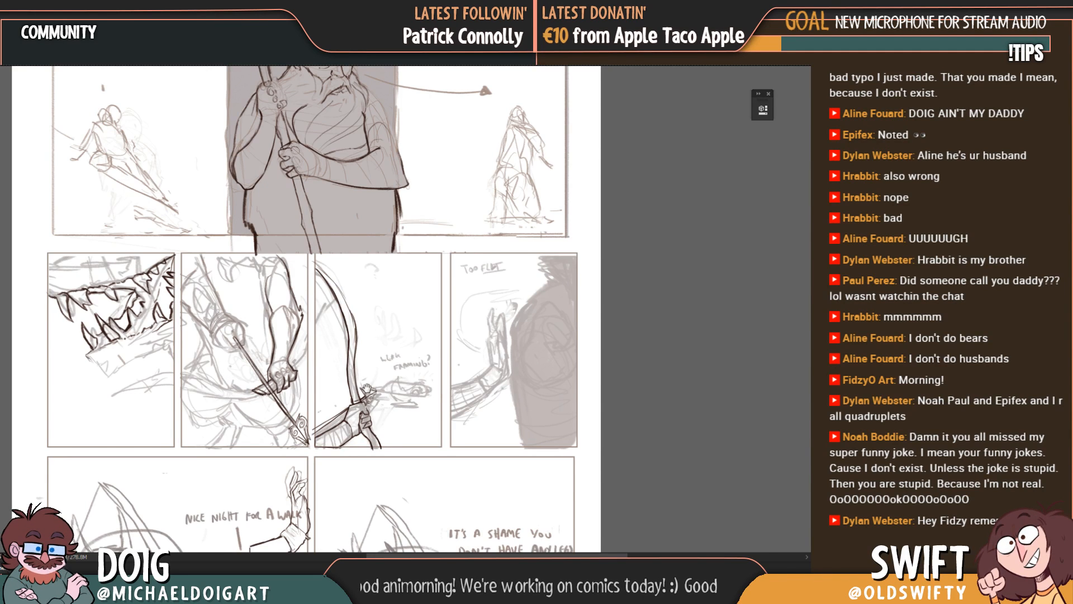
mouse_move(364, 386)
left_mouse_down()
mouse_move(388, 313)
mouse_move(353, 378)
left_mouse_up()
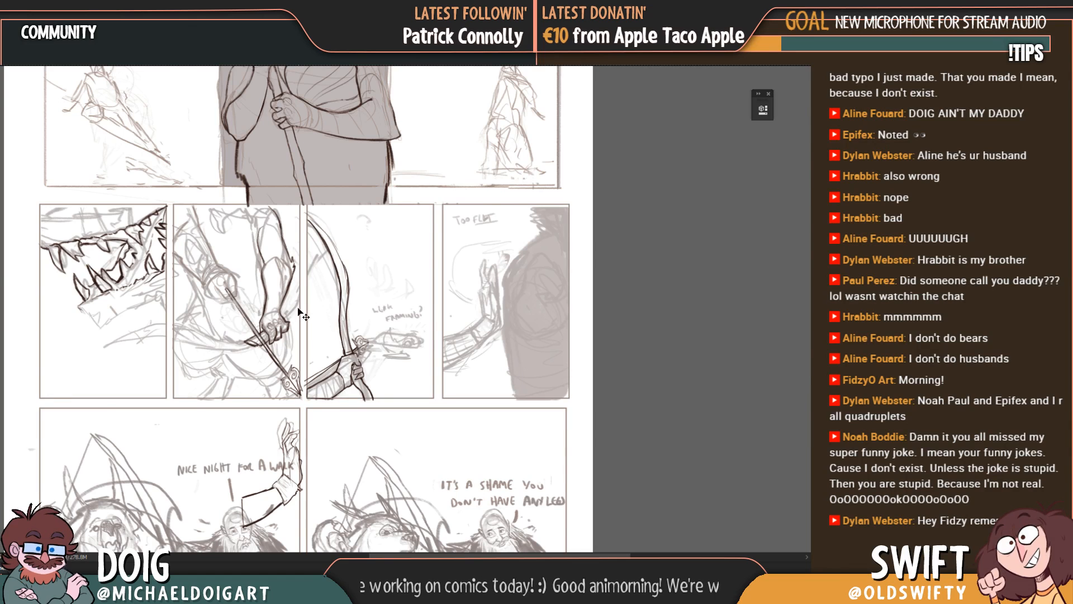
left_click_drag(252, 357, 246, 338)
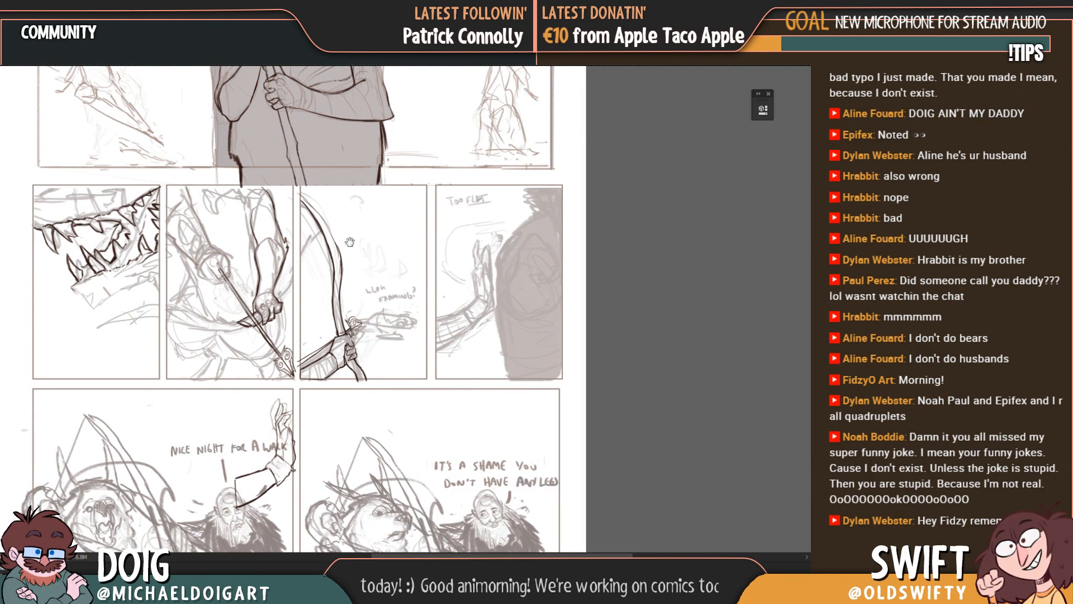
left_click_drag(337, 275, 346, 317)
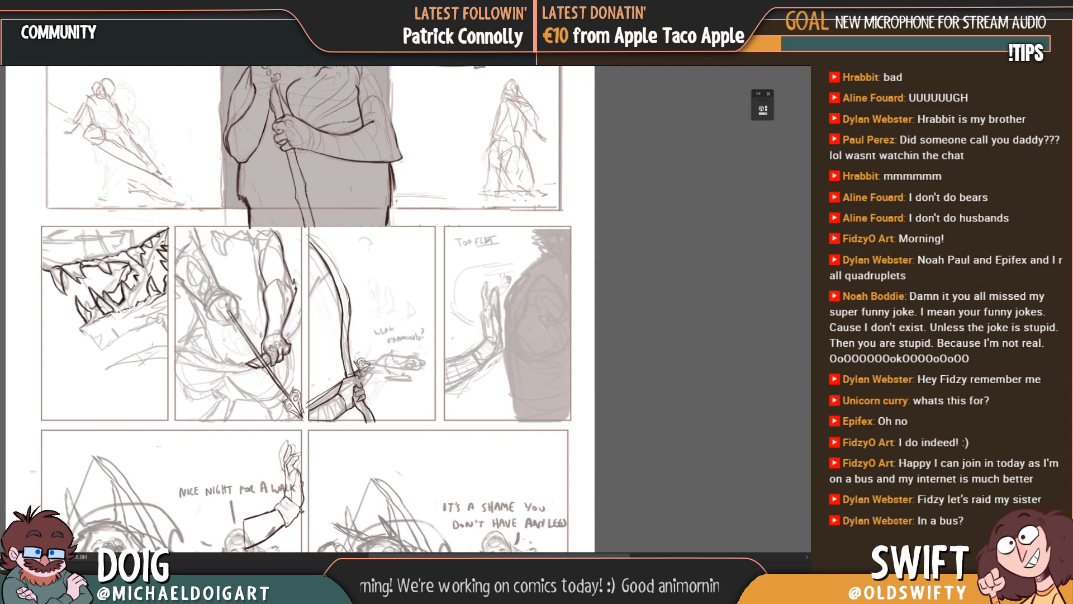
Step: Hide the inked line art across the page, leaving only the rough sketch and panel borders showing
key("ctrl+comma")
key("ctrl+comma")
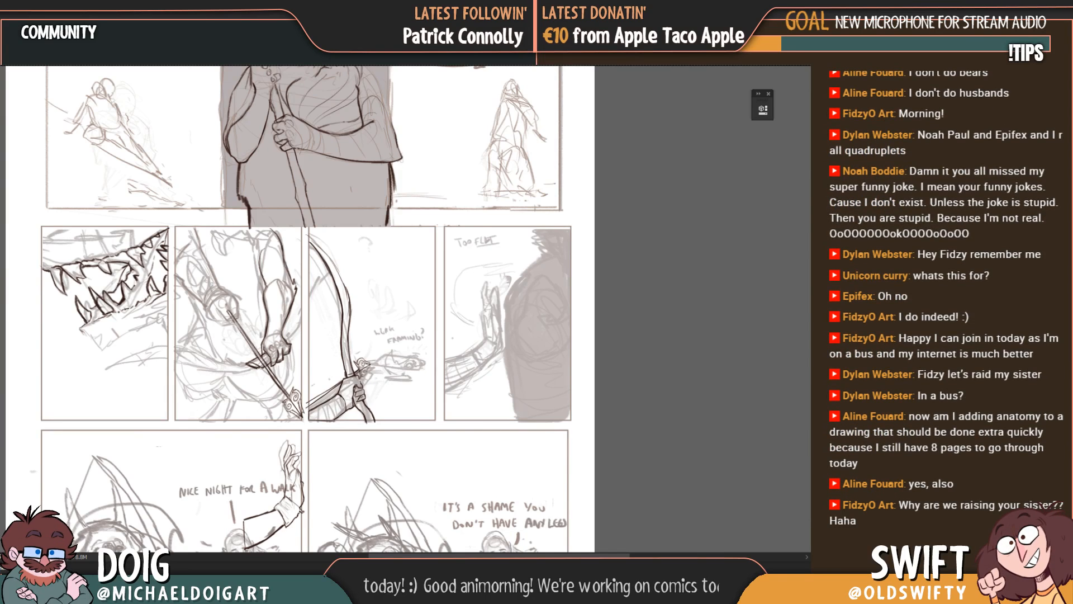
key("ctrl+comma")
key("ctrl+comma")
key("ctrl+comma")
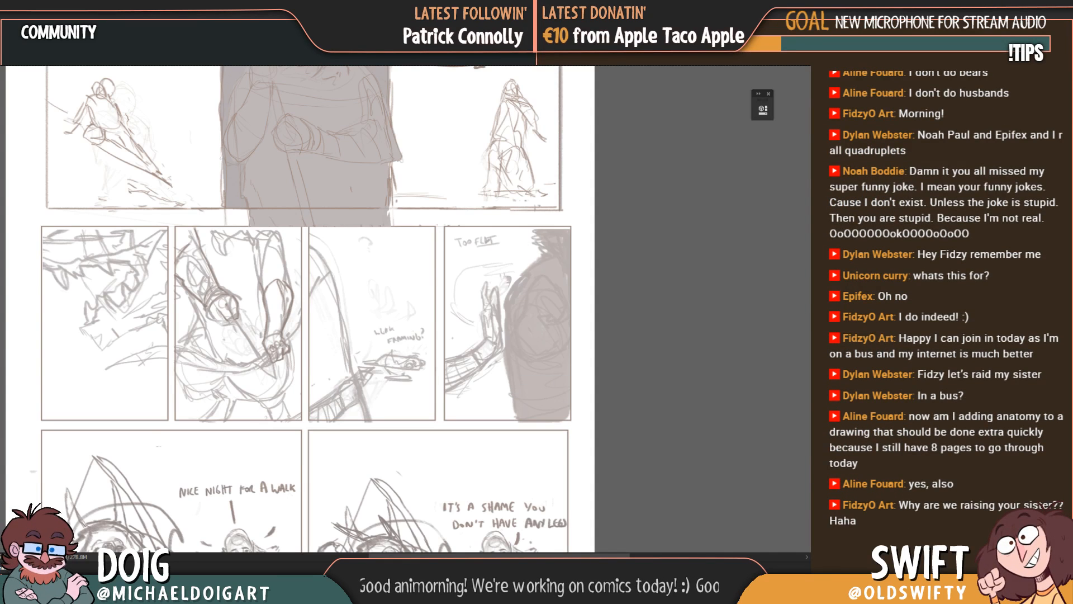
key("ctrl+comma")
key("ctrl+comma")
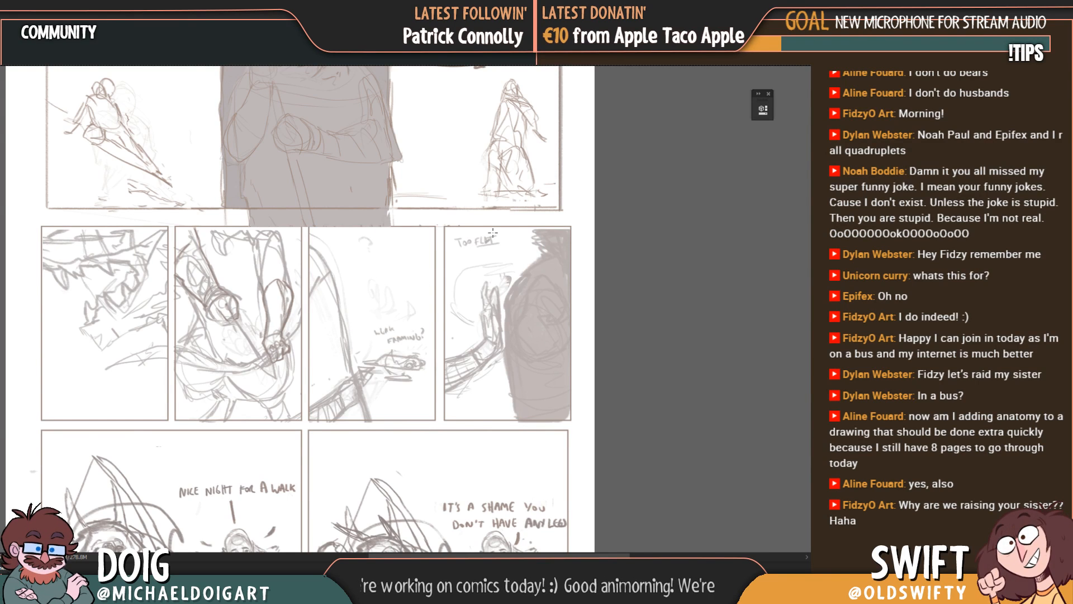
Step: Cut the whole "Too flat" panel out of the rough sketch and paste it over the "Nice night for a walk" panel
left_click_drag(438, 223, 542, 339)
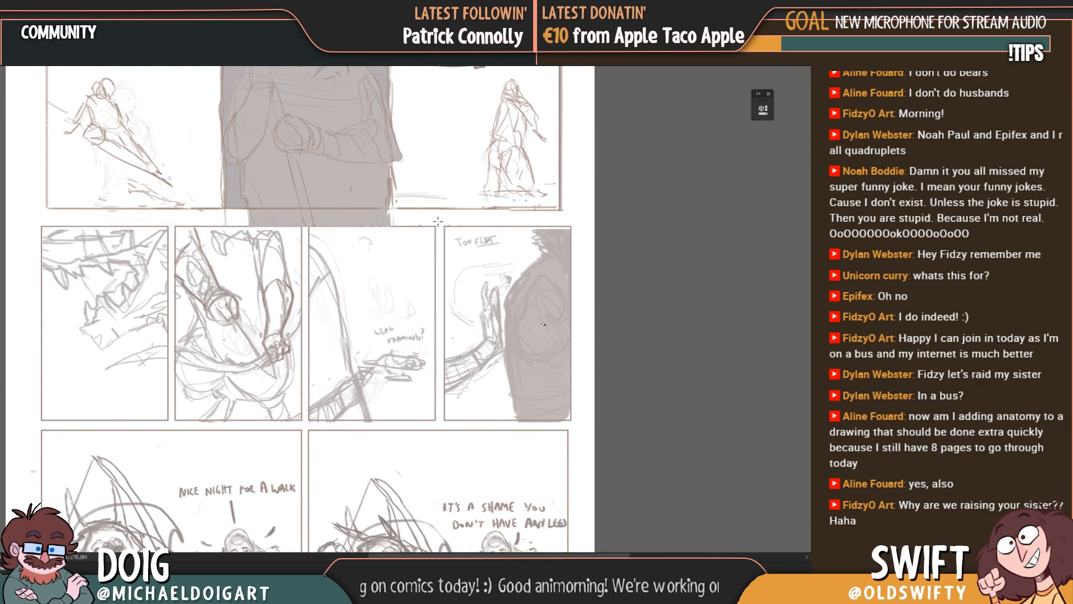
left_click_drag(439, 223, 584, 423)
key("ctrl+x")
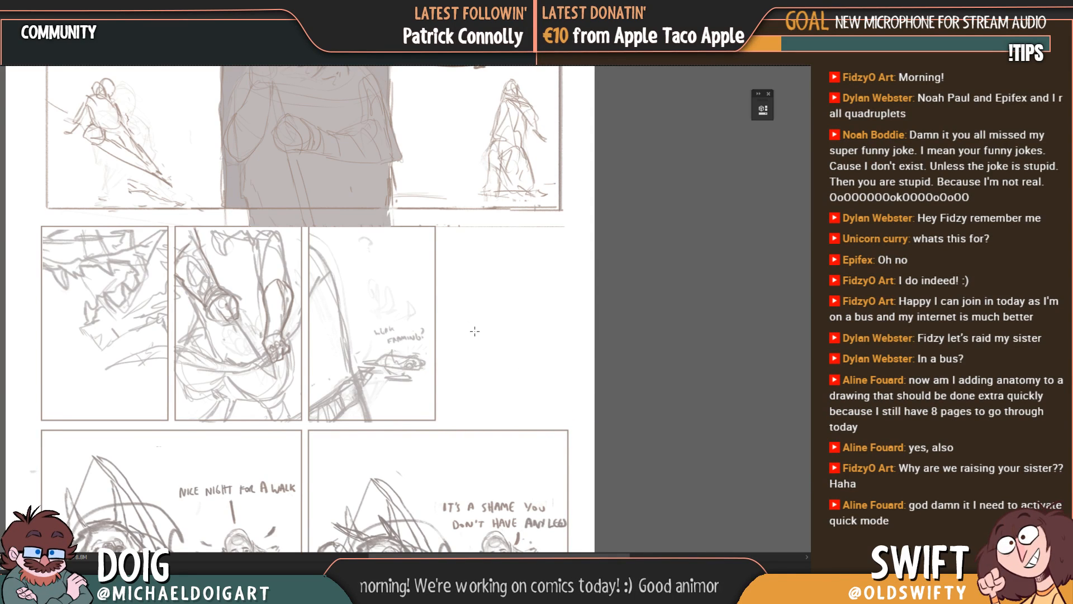
key("ctrl+v")
left_click_drag(337, 304, 360, 438)
left_click_drag(392, 401, 404, 282)
left_click_drag(373, 333, 254, 431)
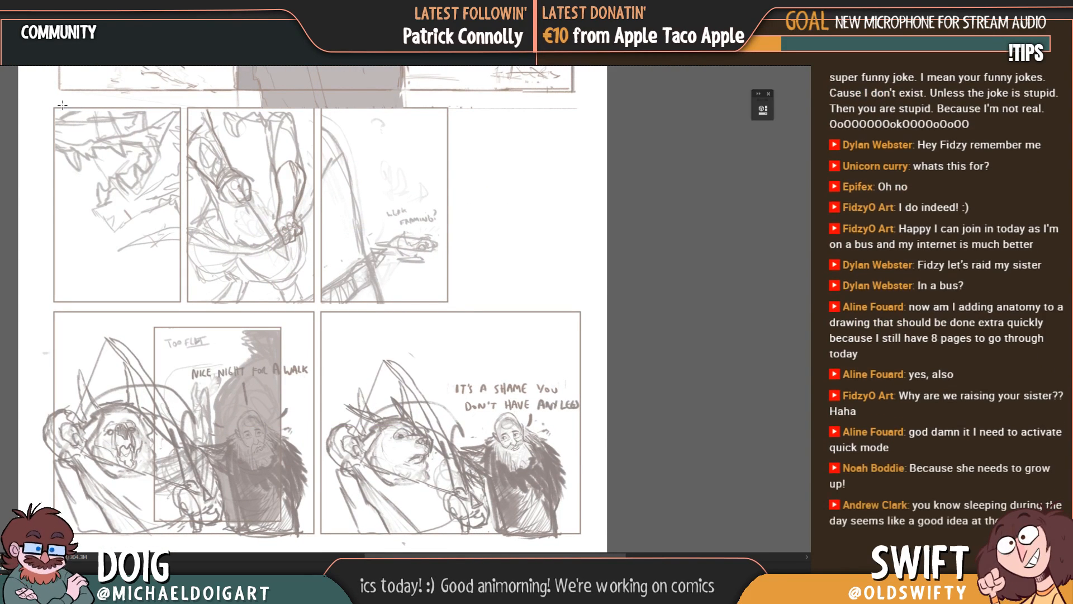
Step: Shift the three remaining middle-row panels one slot to the right, aligned with the row below, and deselect them
left_click_drag(46, 103, 458, 307)
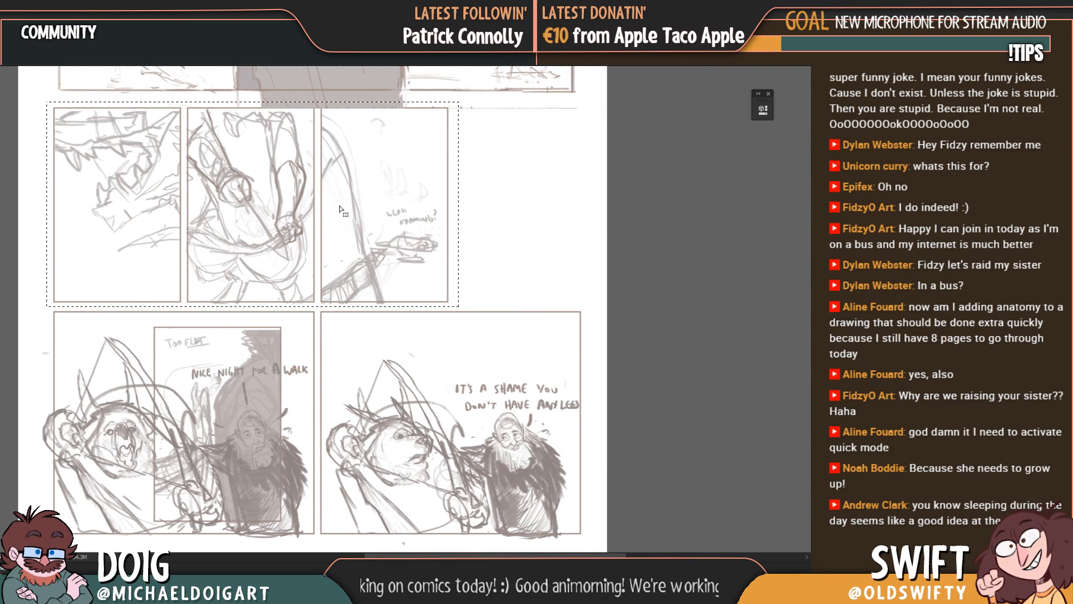
left_click_drag(280, 202, 334, 211)
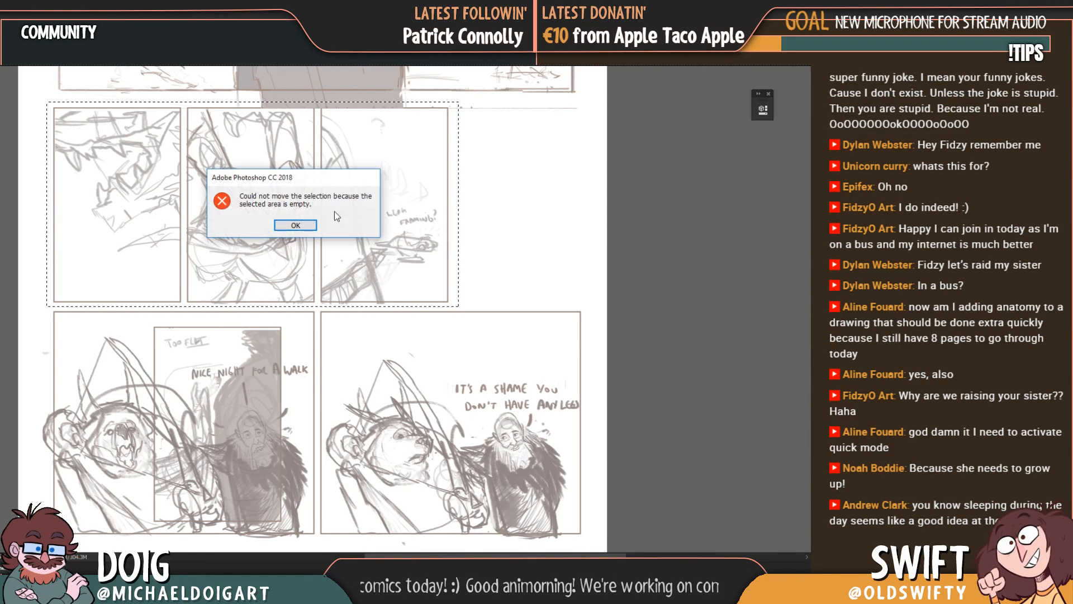
left_click(295, 225)
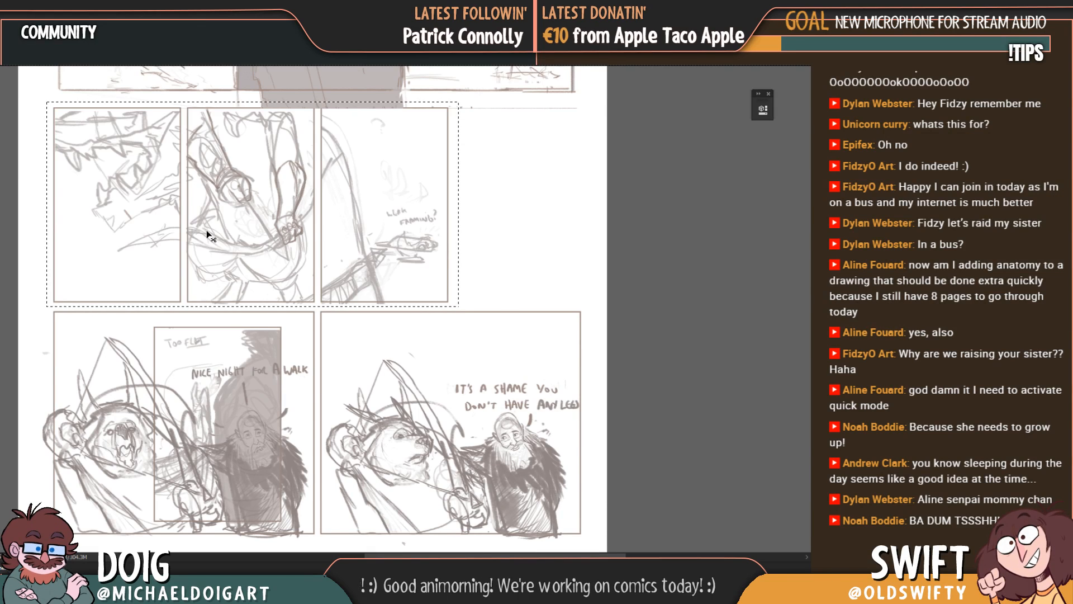
left_click_drag(249, 230, 379, 230)
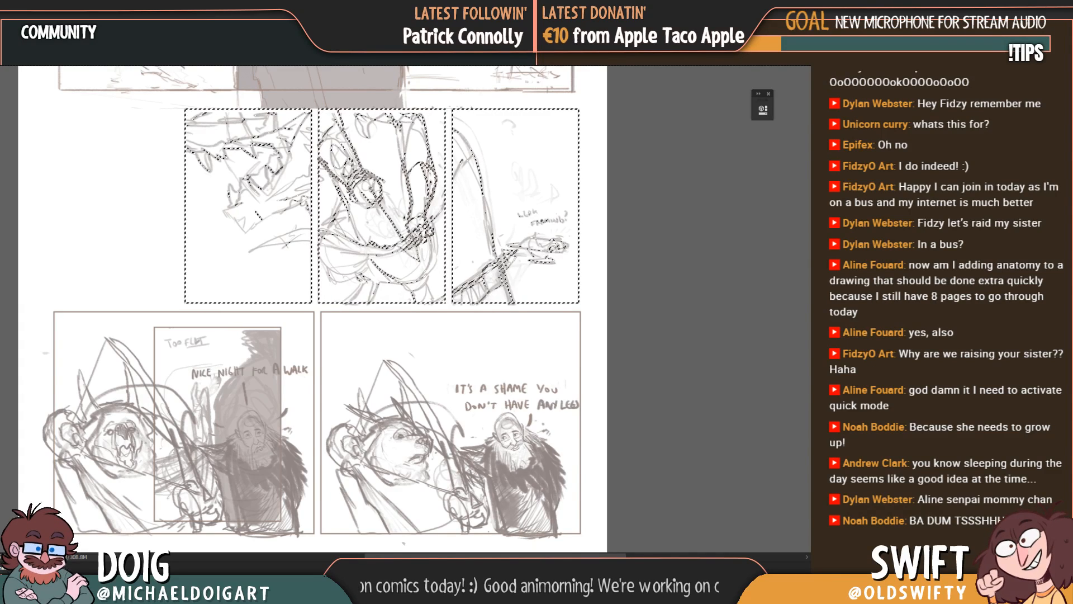
left_click_drag(414, 255, 408, 257)
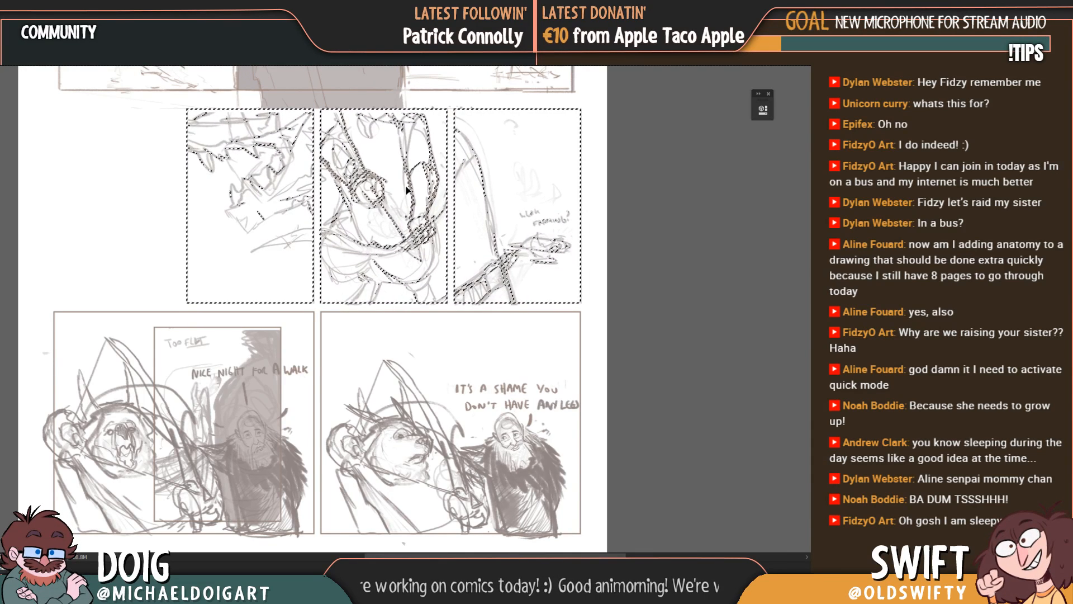
key("ctrl+d")
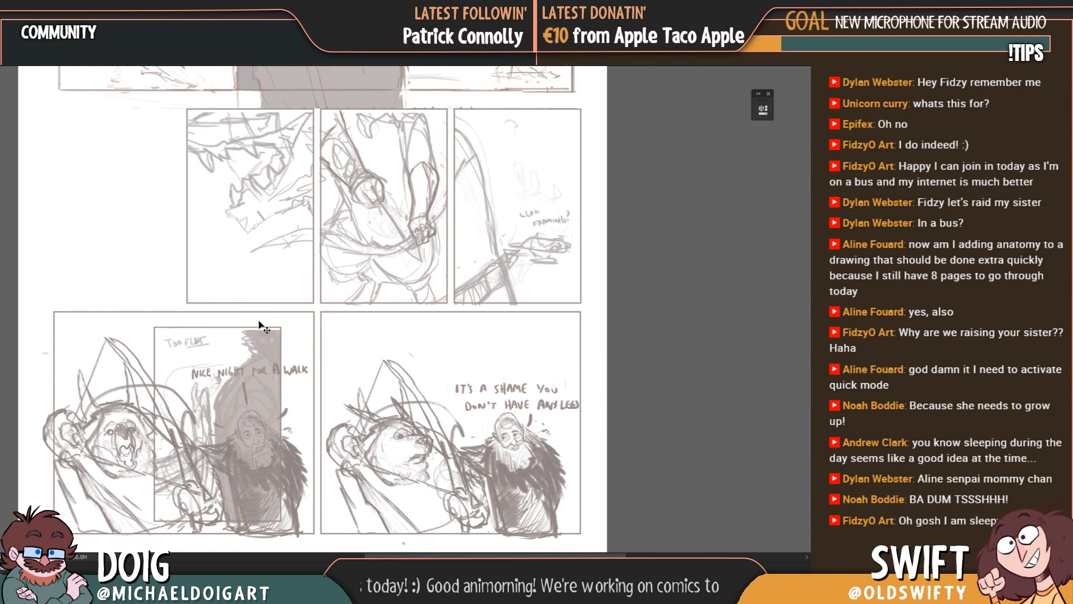
Step: Review the rearranged page and delete the pasted "Too flat" panel lying over the "Nice night for a walk" panel
scroll(252, 385, "down", 1)
scroll(249, 377, "up", 1)
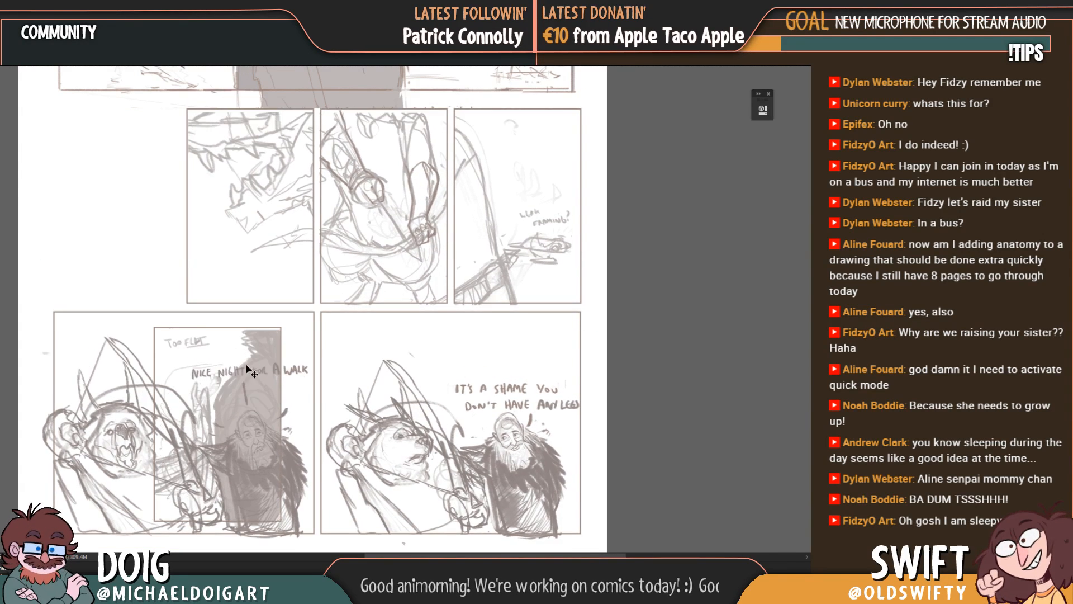
scroll(265, 340, "up", 10)
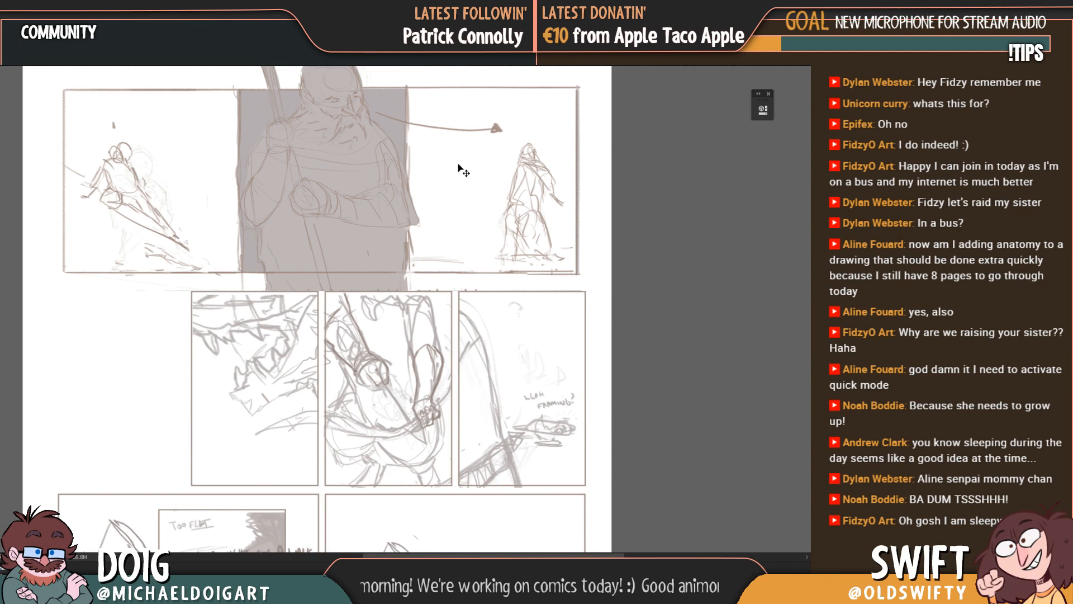
left_click_drag(382, 274, 399, 392)
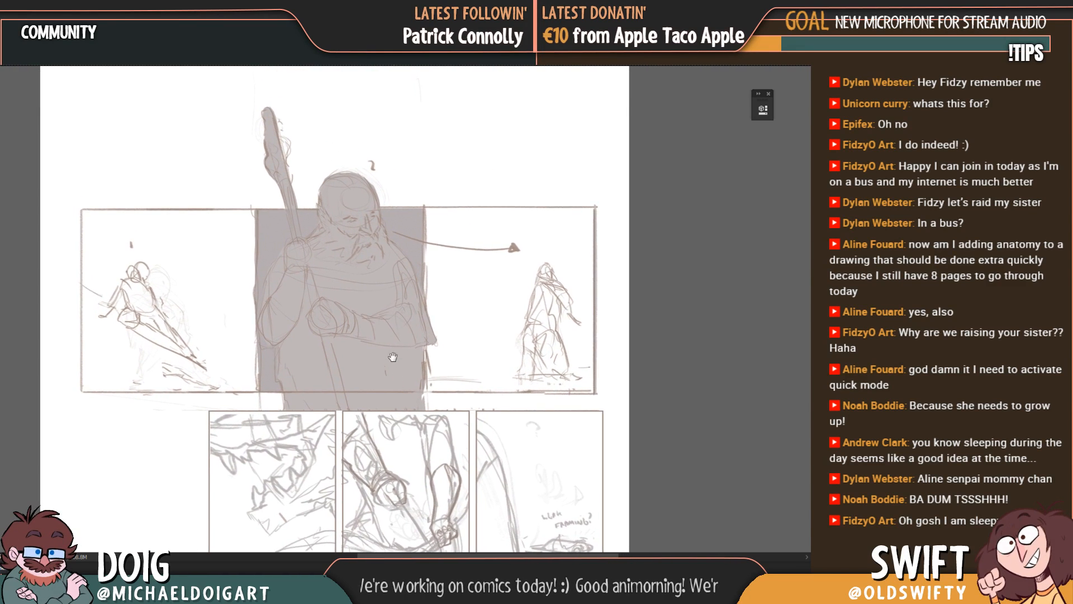
left_click_drag(398, 430, 436, 194)
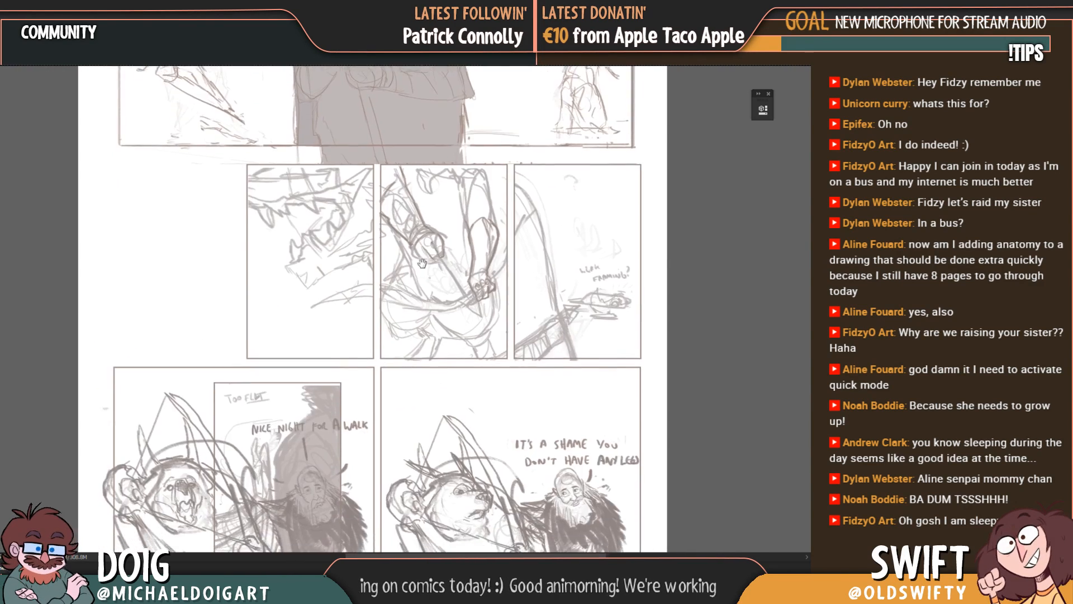
left_click_drag(426, 316, 417, 260)
key("Delete")
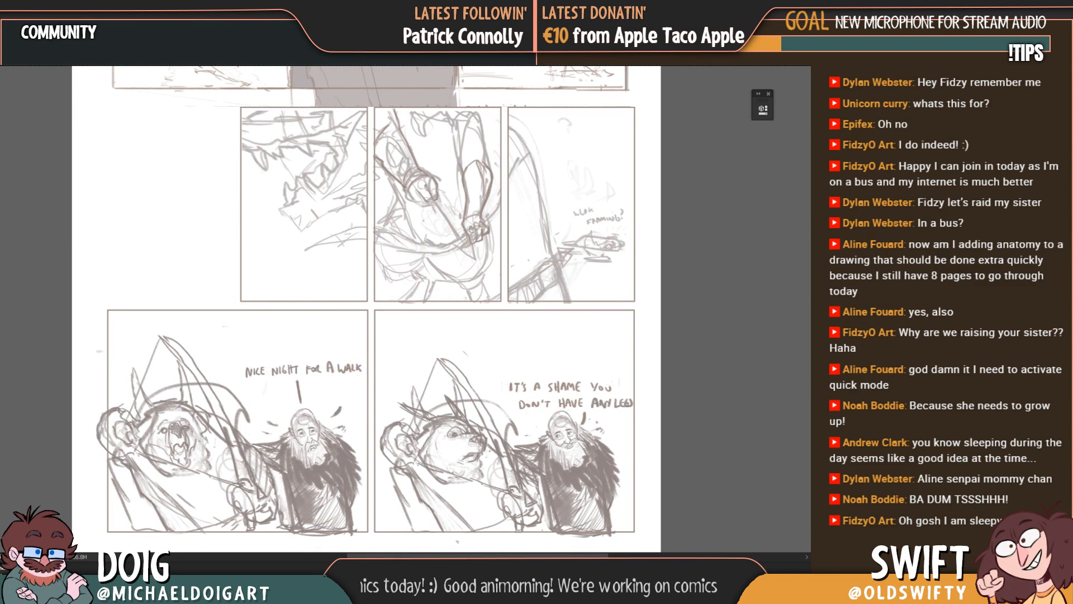
Step: Duplicate the rightmost bow panel of the middle row into the row's empty first slot and deselect it
left_click_drag(258, 234, 253, 306)
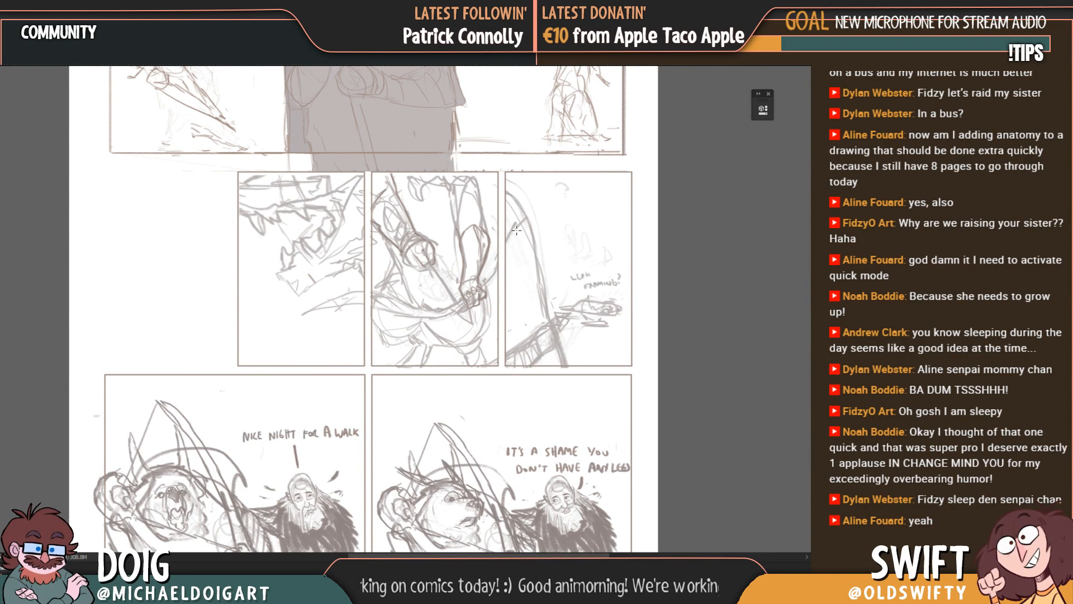
left_click_drag(501, 167, 640, 369)
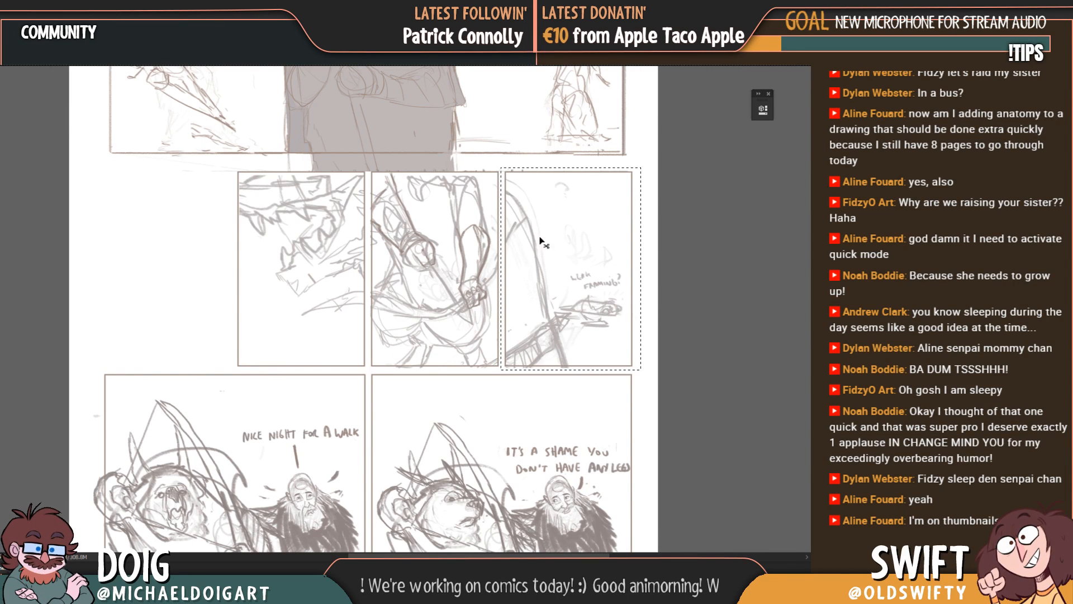
left_click_drag(550, 314, 164, 319)
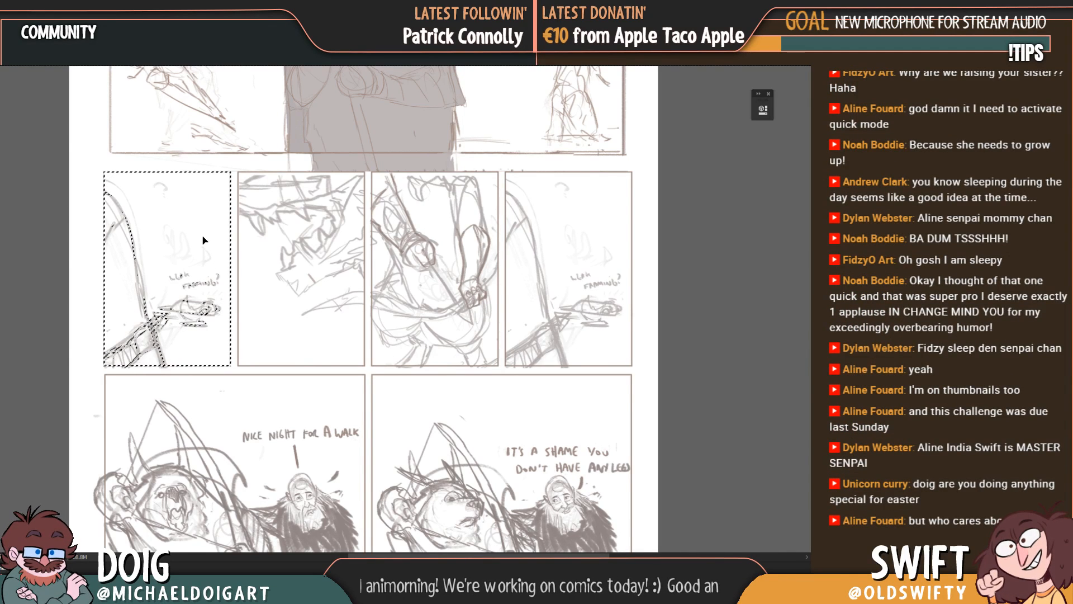
key("ctrl+d")
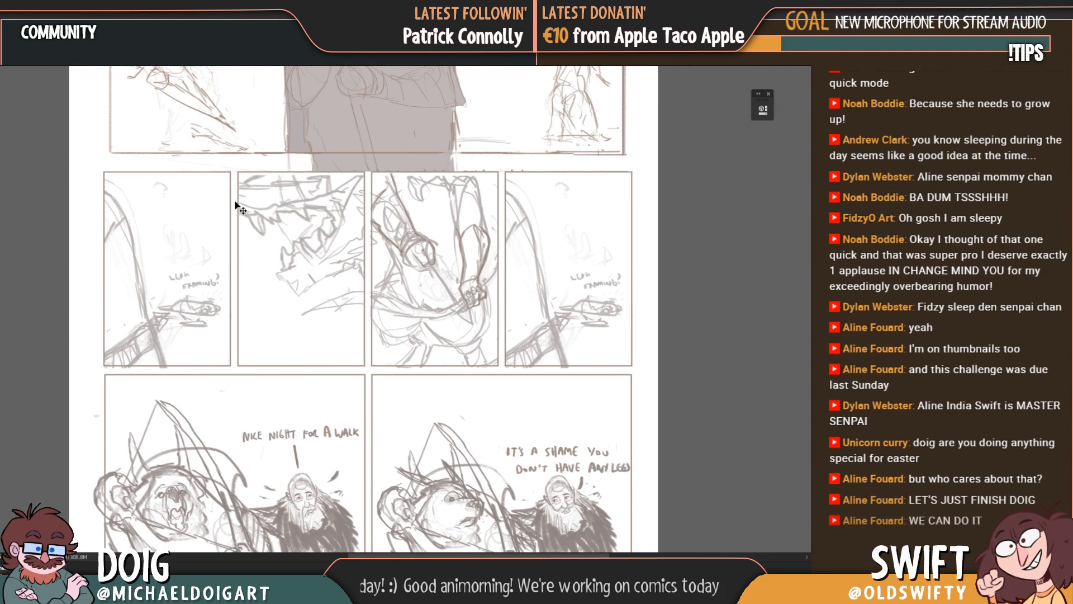
left_click_drag(237, 290, 250, 328)
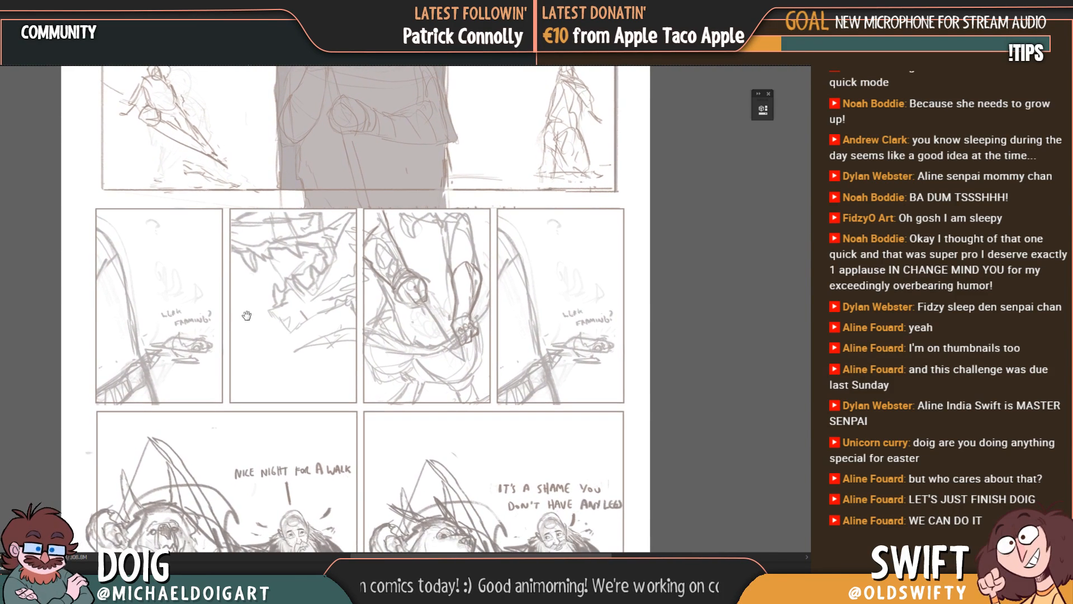
left_click_drag(254, 367, 280, 366)
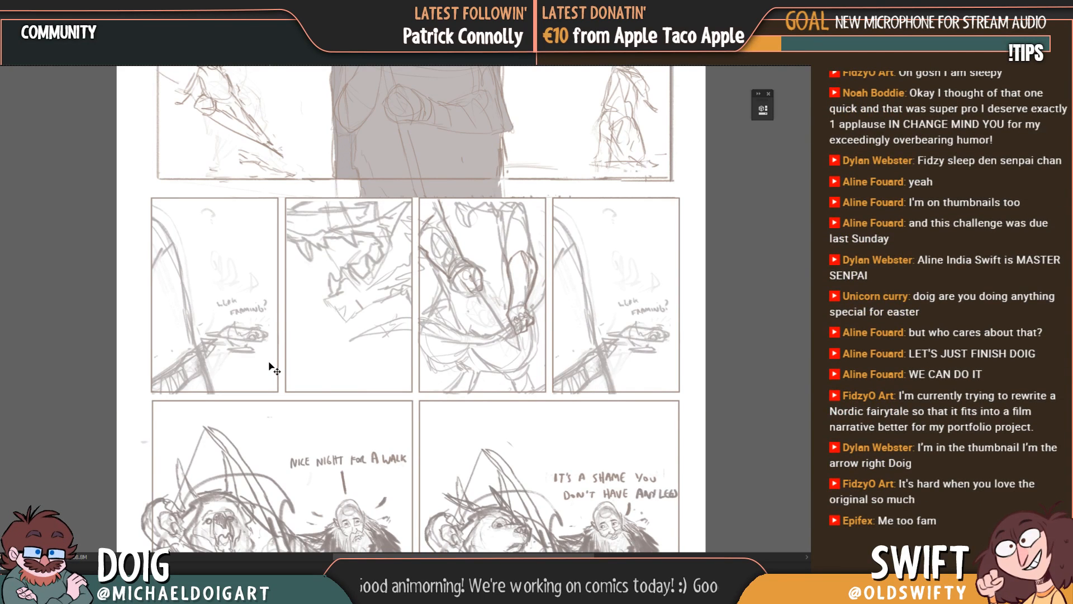
Step: Select the inside of the middle row's first panel and clear the duplicated bow sketch from it, keeping the panel border
key("ctrl+plus")
left_click_drag(169, 327, 264, 332)
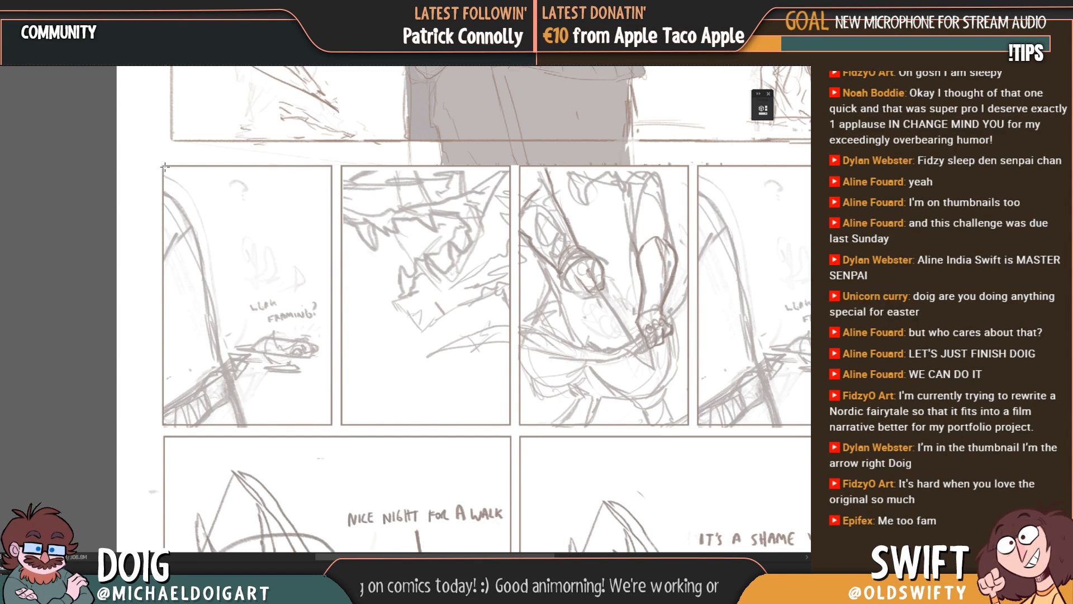
left_click_drag(177, 190, 241, 297)
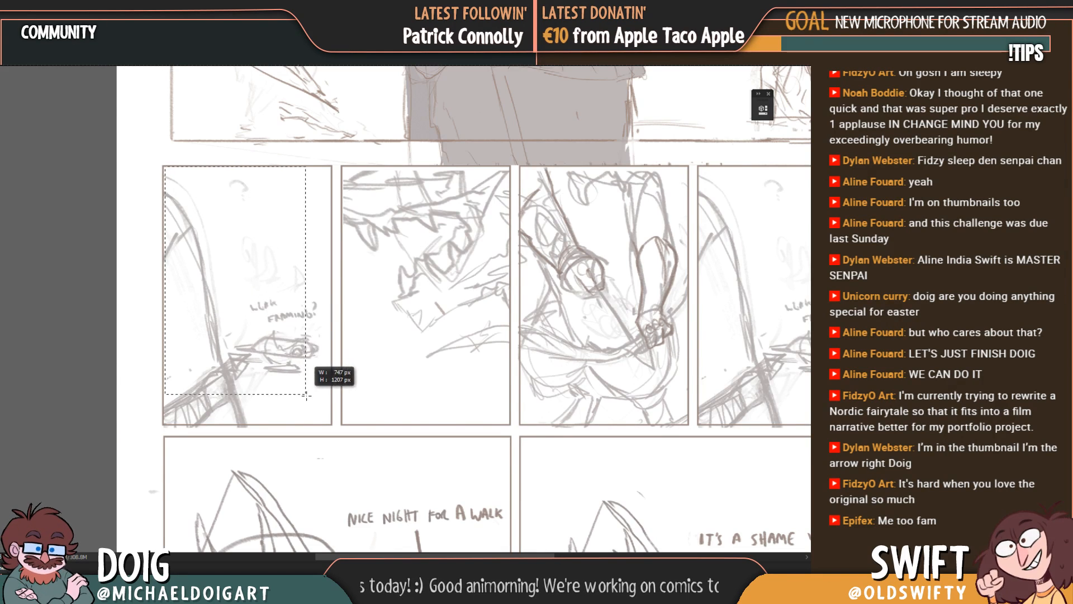
left_click_drag(306, 395, 329, 423)
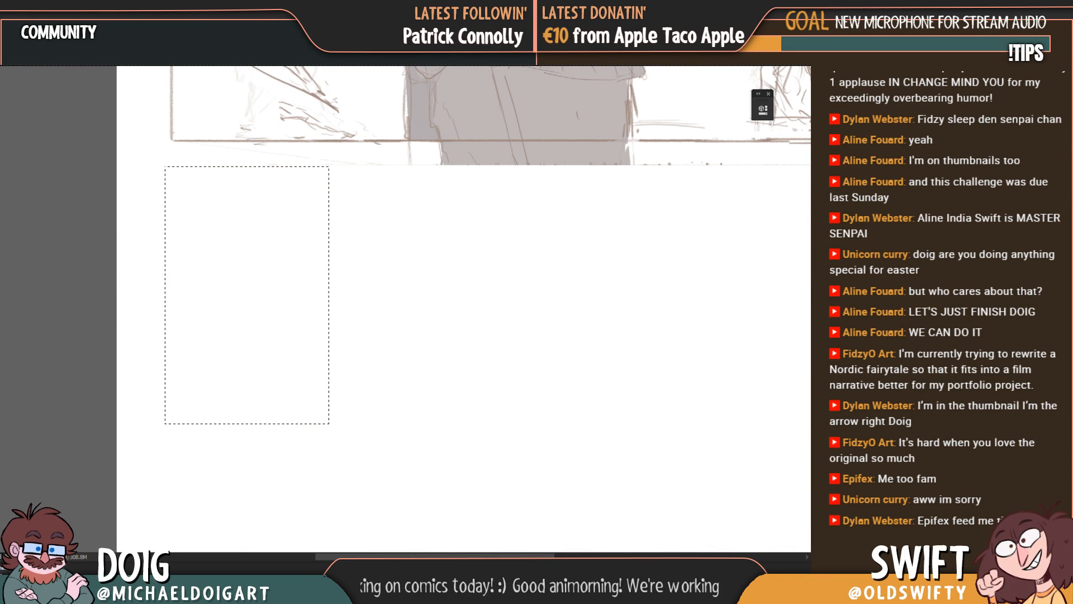
key("ctrl+z")
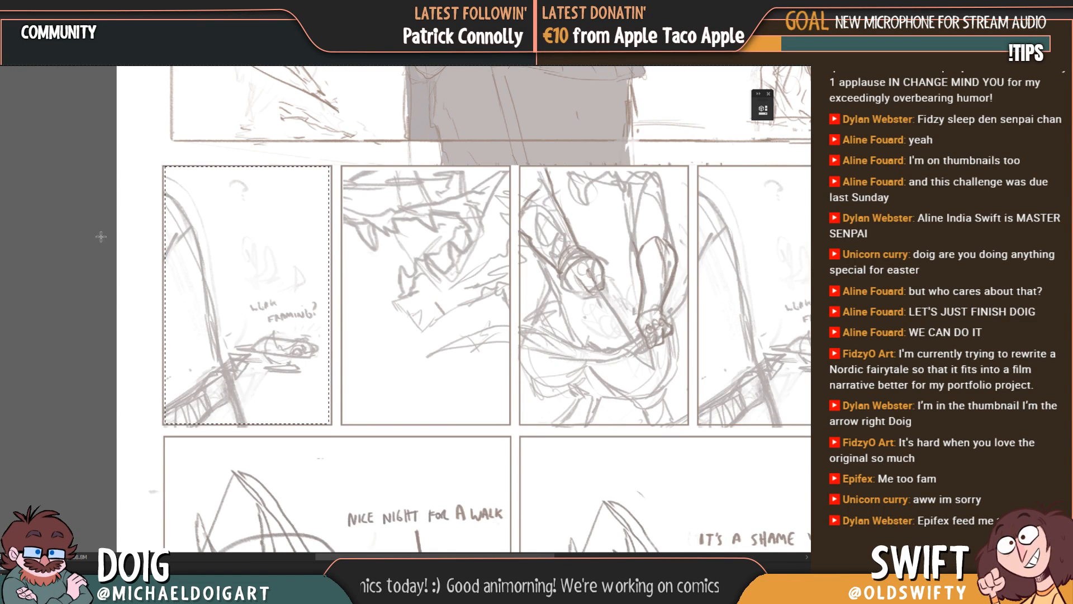
key("ctrl+z")
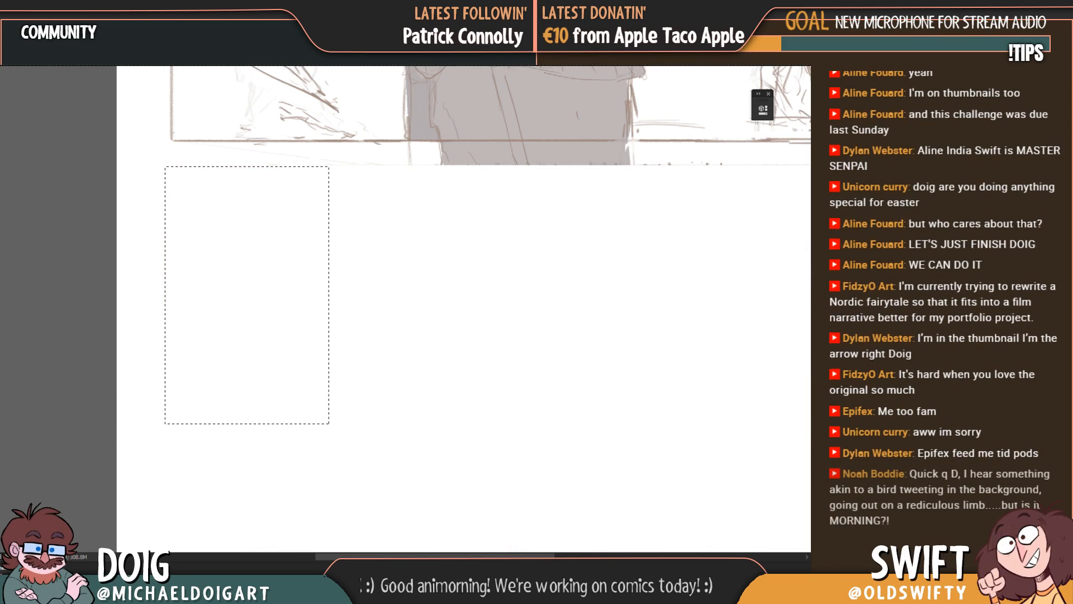
key("ctrl+z")
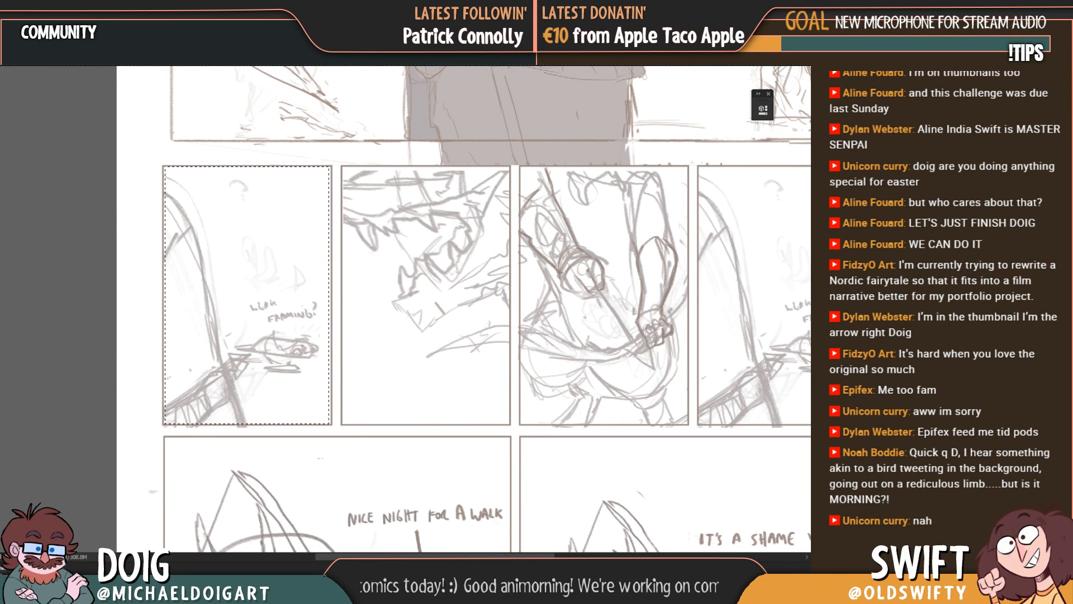
key("ctrl+comma")
key("ctrl+comma")
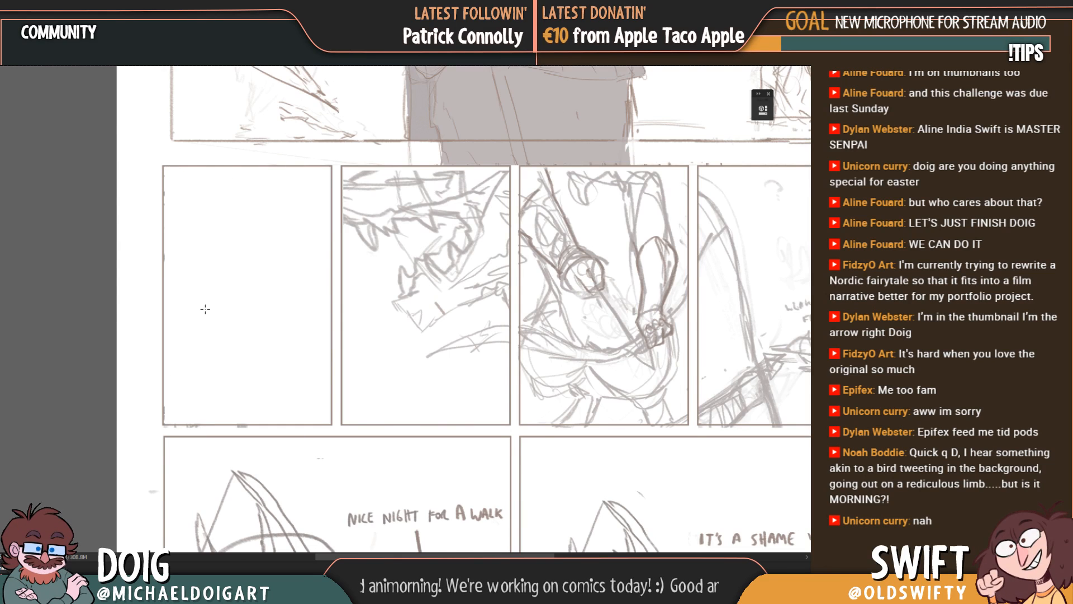
Step: Sketch a curved back-and-shoulder line with a small hooked end in the empty first panel of the middle row
left_click_drag(271, 296, 245, 315)
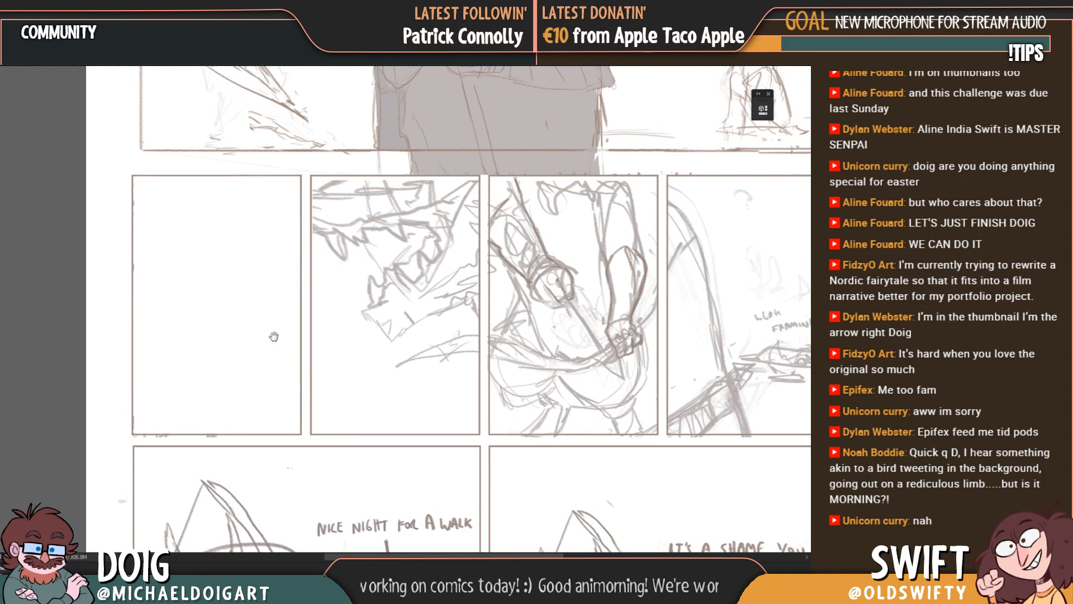
mouse_move(282, 351)
left_mouse_down()
mouse_move(257, 328)
mouse_move(262, 358)
left_mouse_up()
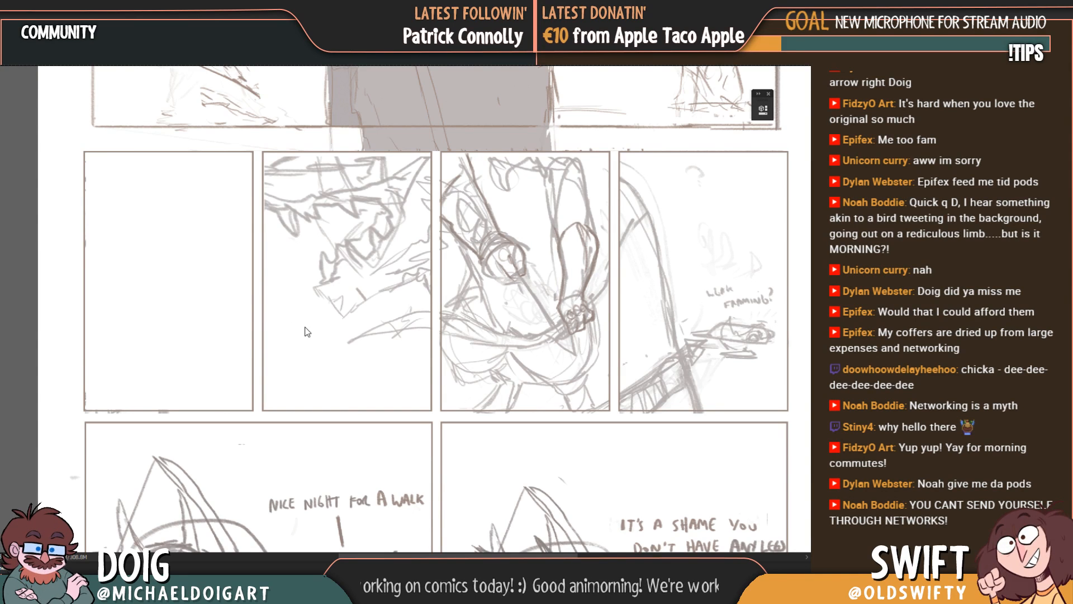
left_click_drag(209, 348, 300, 371)
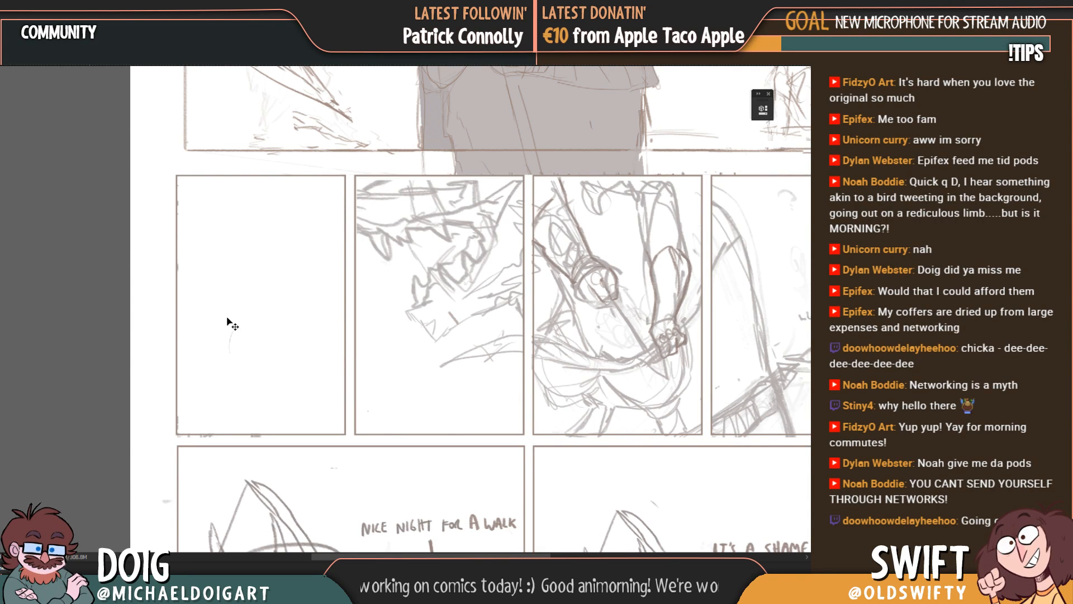
key("ctrl+plus")
left_click_drag(178, 322, 144, 354)
mouse_move(147, 400)
left_mouse_down()
mouse_move(143, 374)
mouse_move(166, 432)
left_mouse_up()
mouse_move(144, 385)
left_mouse_down()
mouse_move(218, 314)
mouse_move(250, 330)
left_mouse_up()
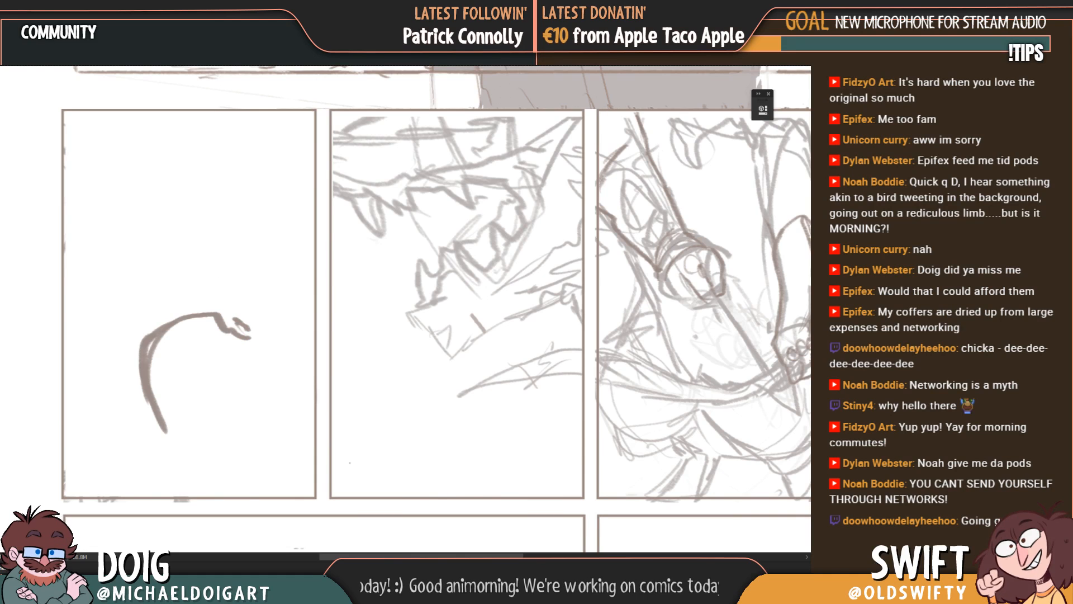
Step: Set the sketch layer to full opacity and add a rounded head and a pointed, outstretched arm shape to the first panel's curve
key("0")
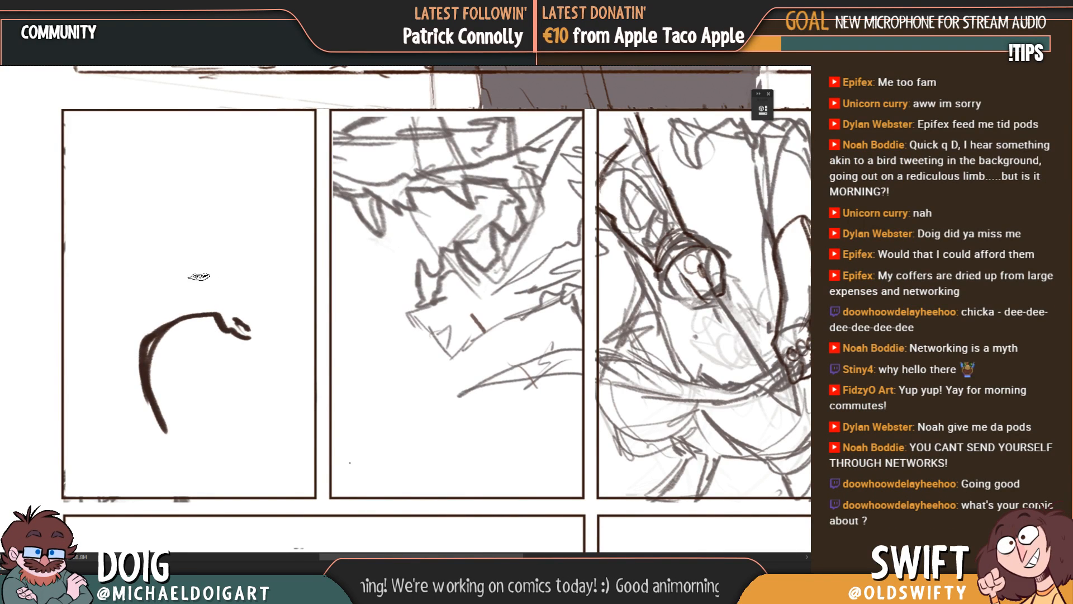
mouse_move(183, 236)
left_mouse_down()
mouse_move(165, 239)
mouse_move(141, 314)
mouse_move(165, 319)
mouse_move(192, 307)
mouse_move(214, 293)
mouse_move(210, 275)
left_mouse_up()
mouse_move(203, 302)
left_mouse_down()
mouse_move(166, 305)
mouse_move(212, 275)
left_mouse_up()
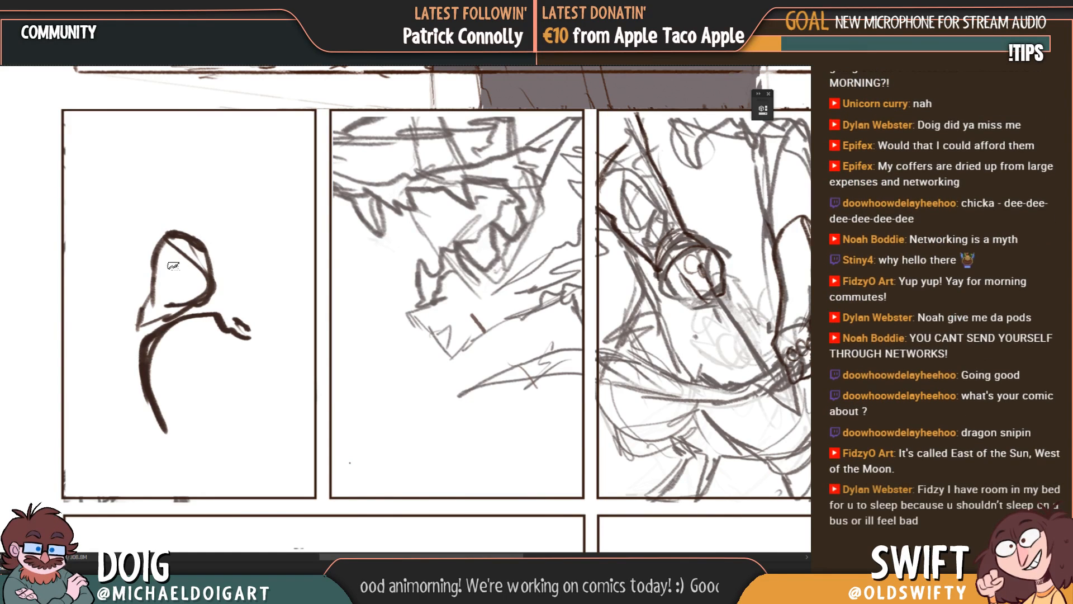
left_click_drag(209, 264, 304, 324)
left_click_drag(304, 324, 259, 334)
key("ctrl+minus")
key("ctrl+minus")
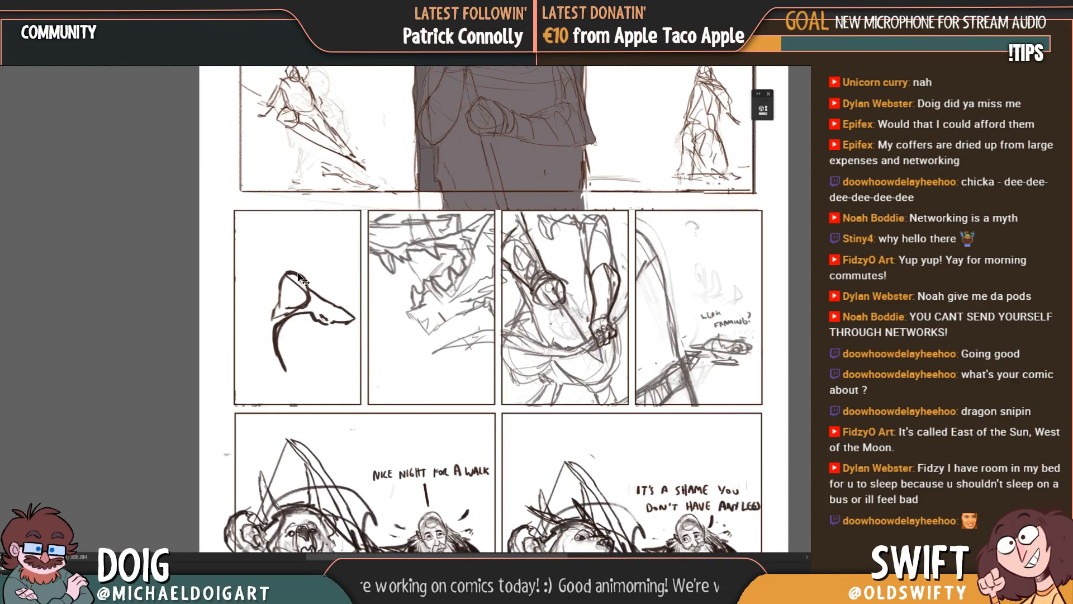
key("ctrl+minus")
key("ctrl+plus")
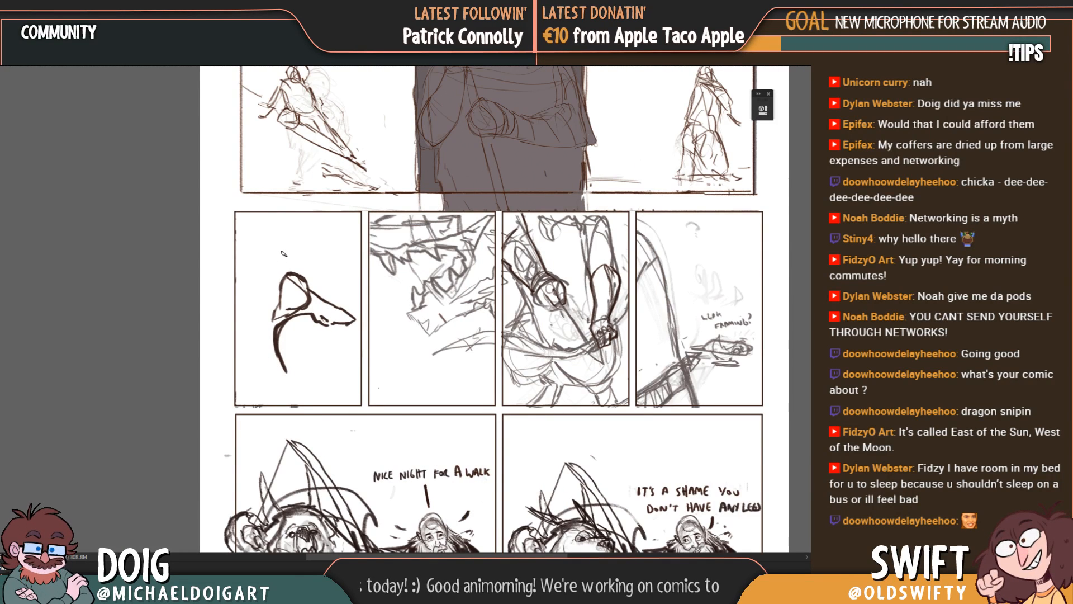
Step: Switch to the four-page overview document and examine the second page's middle row and the first page's bottom panels
key("ctrl+Tab")
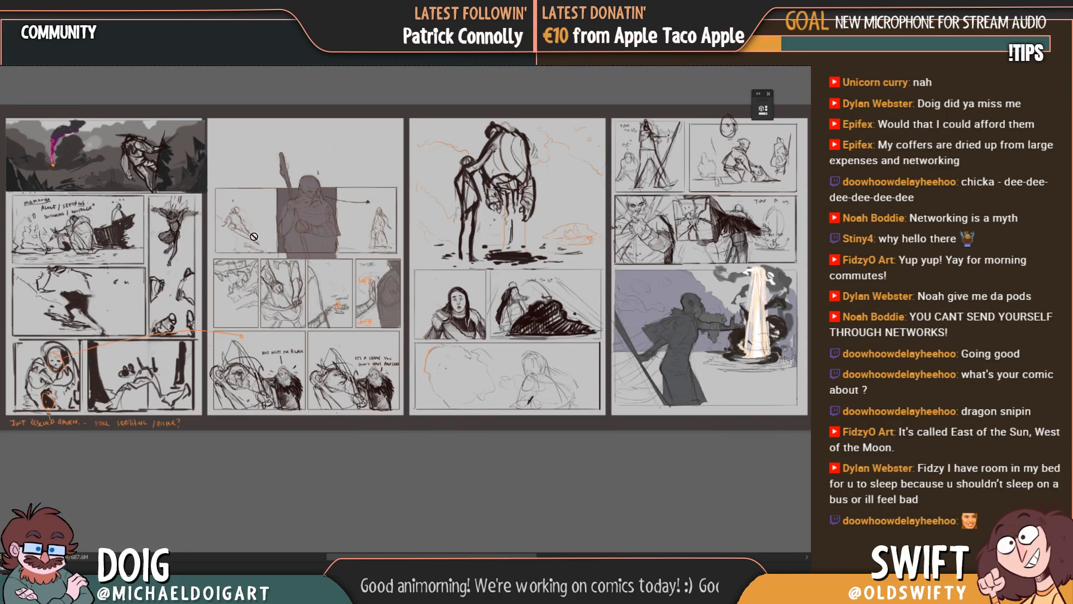
key("ctrl+plus")
key("ctrl+plus")
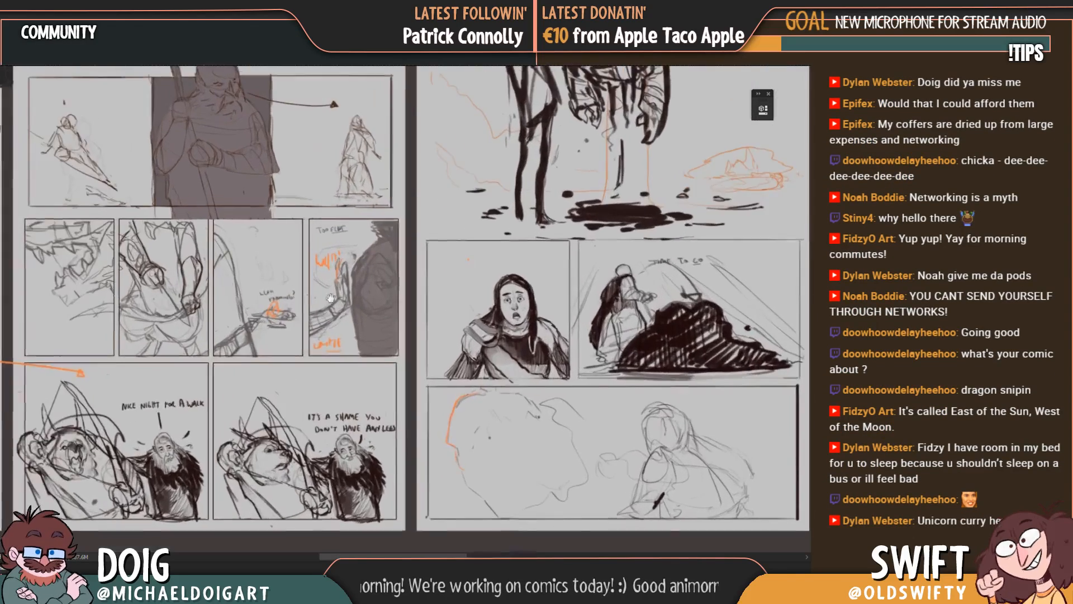
left_click_drag(284, 310, 680, 295)
left_click_drag(287, 319, 294, 306)
left_click_drag(368, 221, 322, 235)
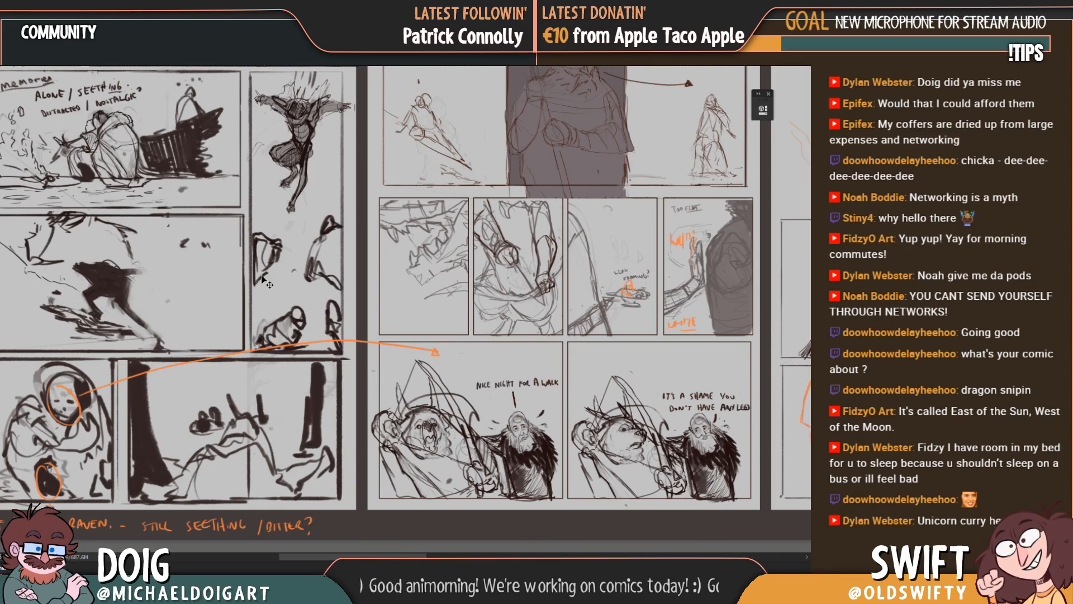
left_click(270, 426, "ctrl")
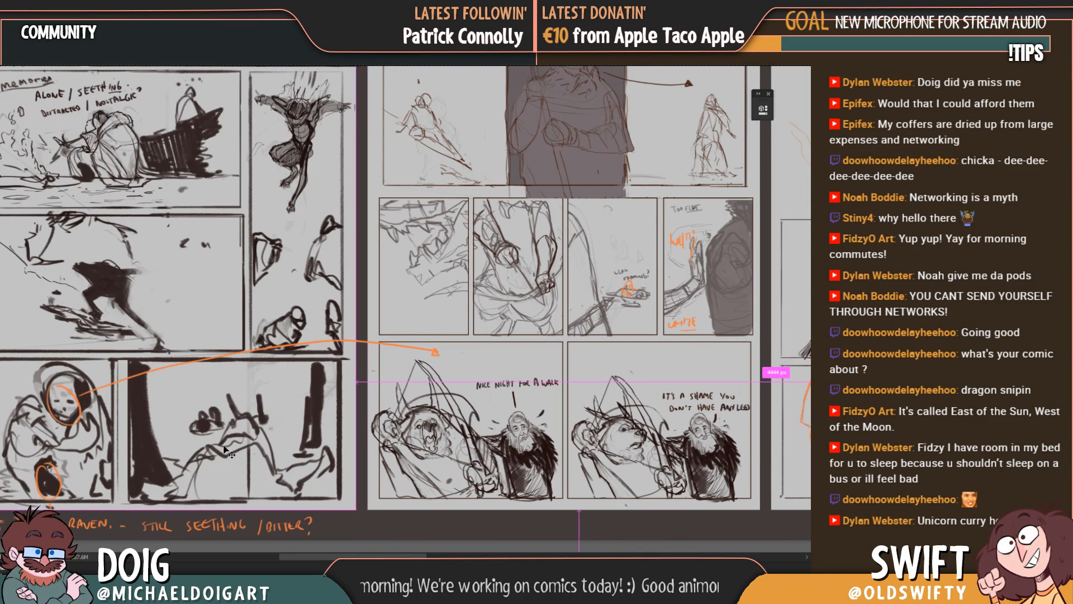
key("ctrl+plus")
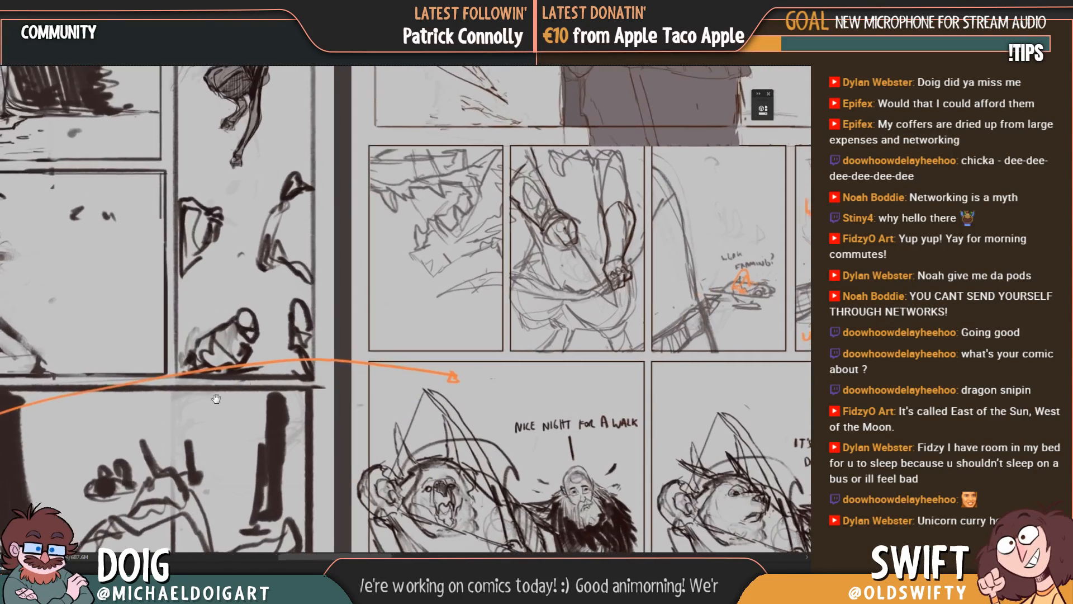
left_click_drag(213, 432, 424, 326)
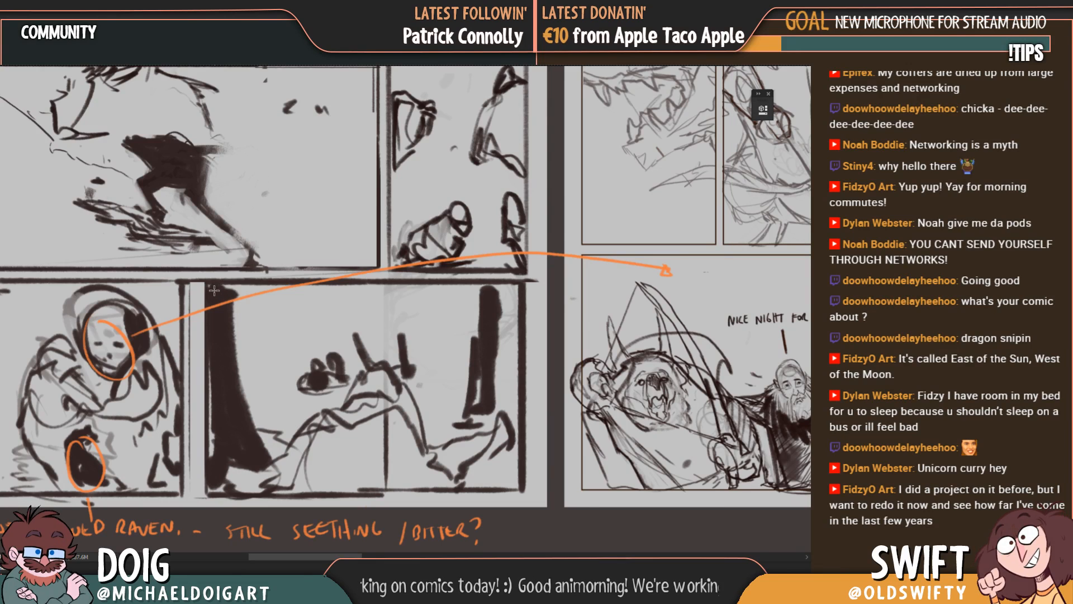
Step: Clear the rough drawing inside the first page's wide last panel, keeping the panel's border
left_click_drag(211, 286, 517, 488)
key("ctrl+d")
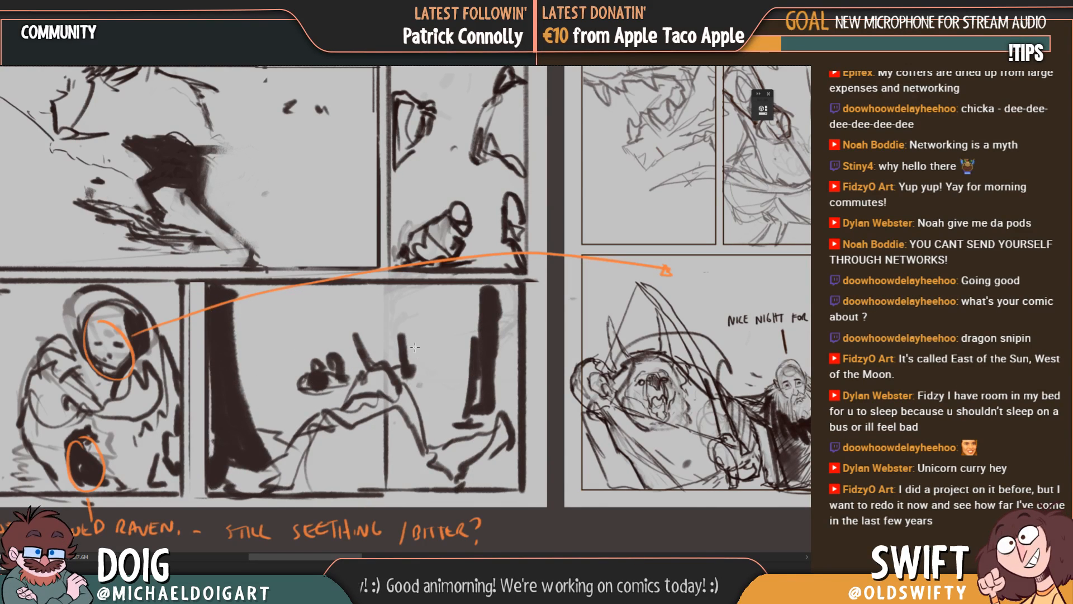
key("Delete")
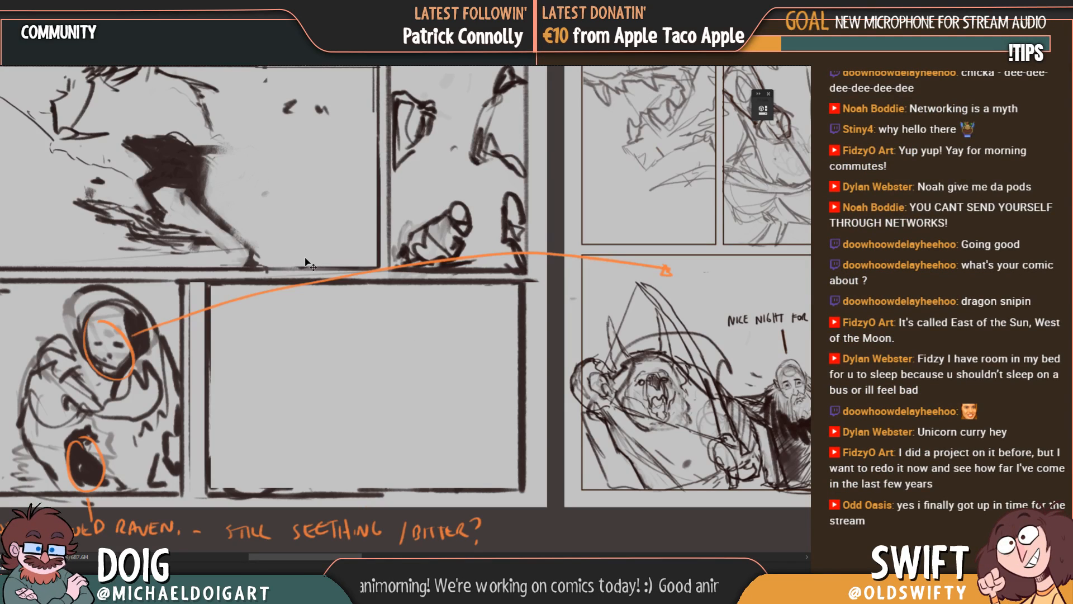
key("ctrl+z")
key("ctrl+shift+z")
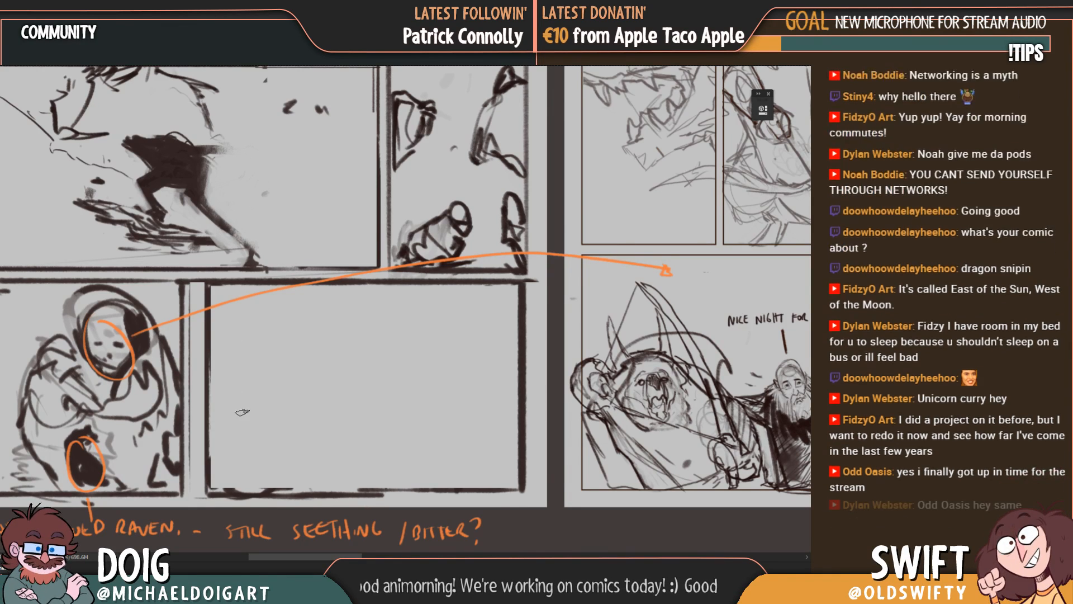
Step: Review the first page's panels, from the cloudy opening scene through the "Memories" panel to the running figure and bottom row
key("ctrl+minus")
key("ctrl+minus")
left_click_drag(337, 177, 366, 335)
key("ctrl+plus")
key("ctrl+plus")
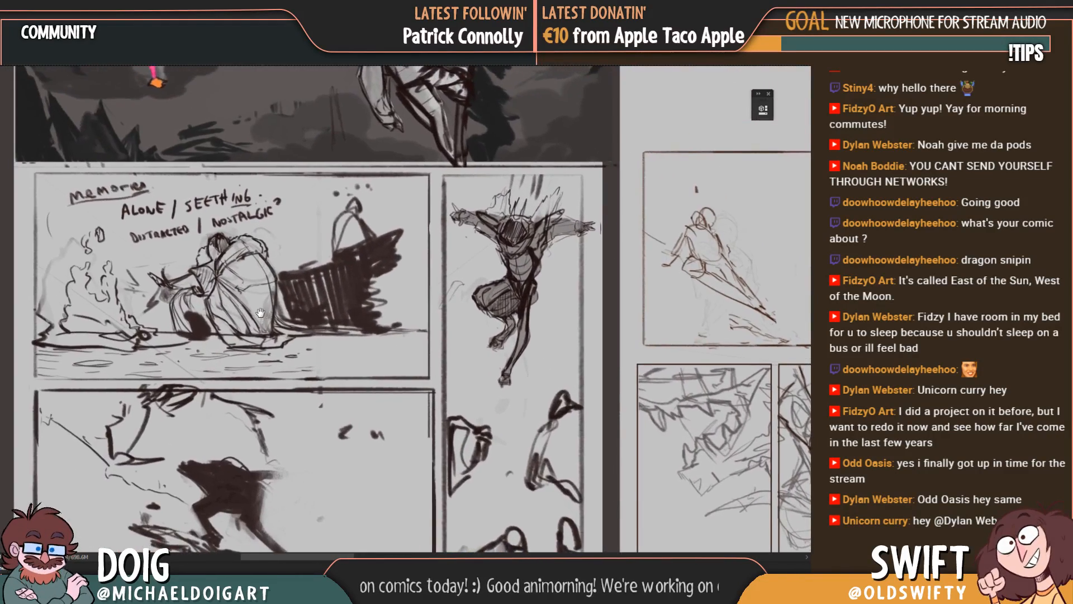
left_click_drag(196, 300, 204, 300)
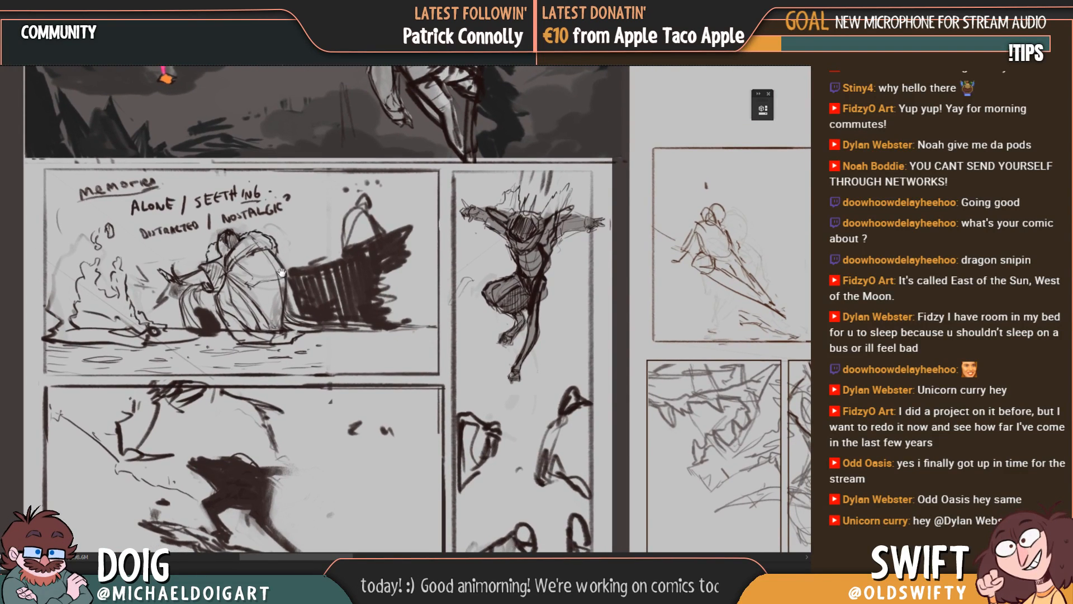
left_click_drag(318, 234, 324, 290)
left_click_drag(358, 229, 269, 355)
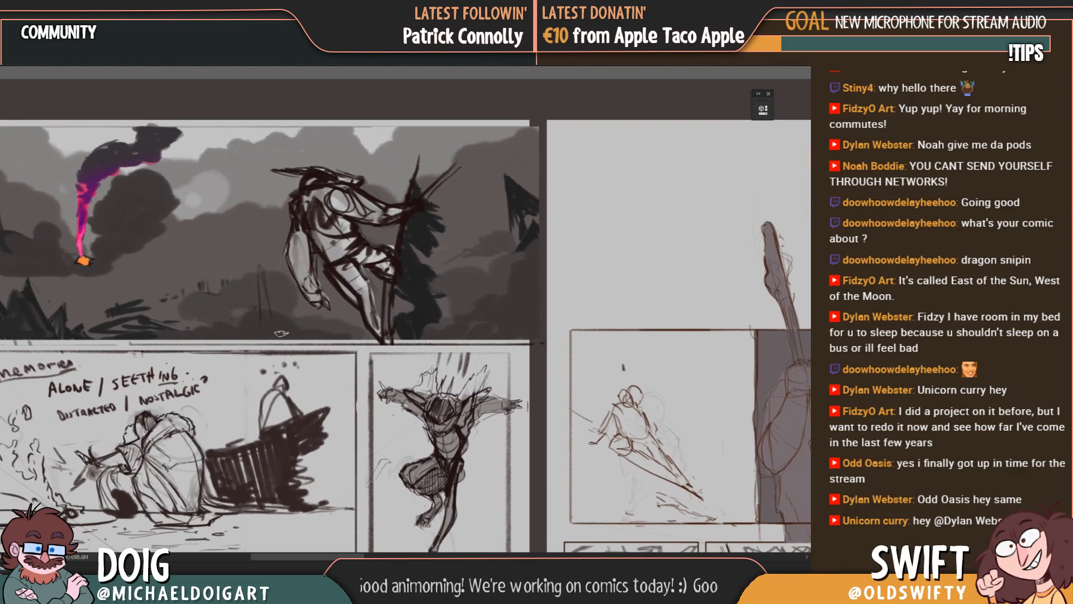
left_click_drag(382, 358, 340, 219)
left_click_drag(317, 408, 349, 188)
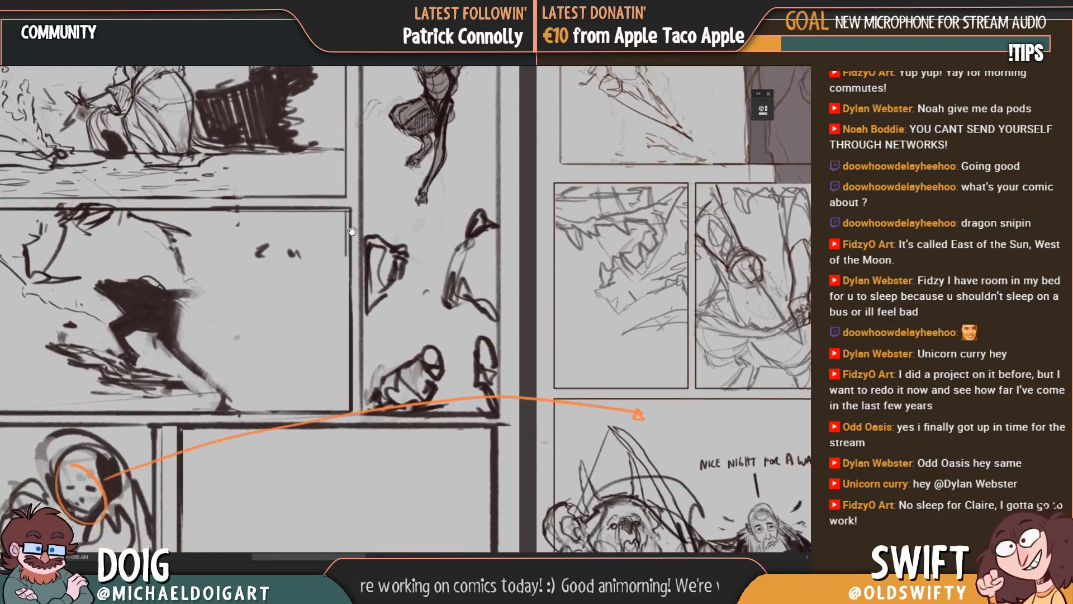
left_click_drag(316, 294, 328, 213)
left_click_drag(592, 421, 211, 512)
left_click_drag(341, 245, 494, 415)
left_click_drag(84, 367, 370, 306)
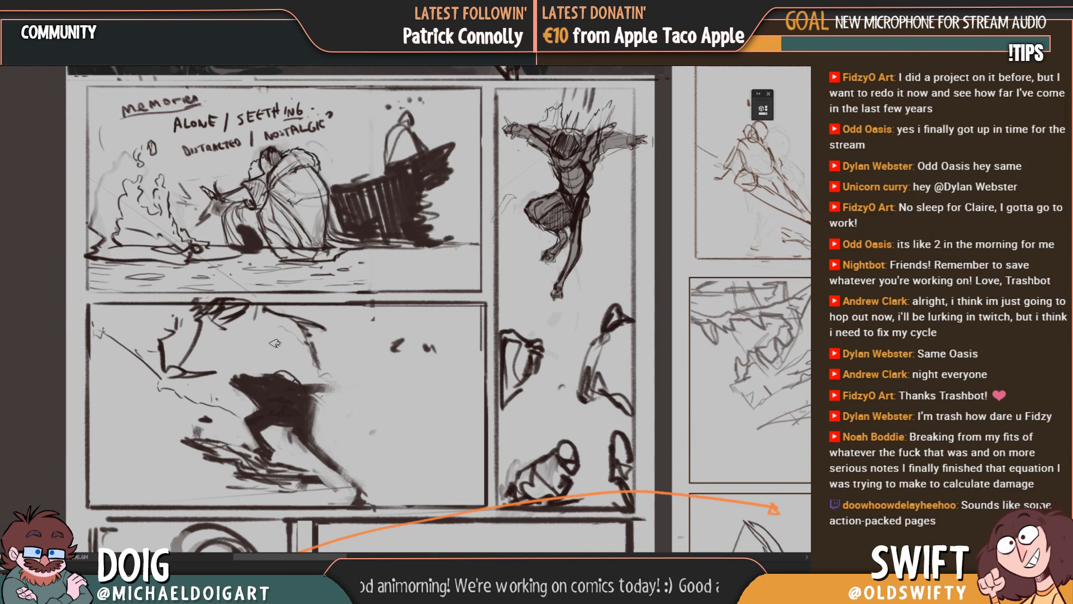
Step: Sketch a bent contour line and a short arc beyond its end in the first page's emptied last panel
left_click_drag(257, 412, 292, 230)
left_click_drag(364, 403, 255, 331)
left_click_drag(308, 389, 312, 398)
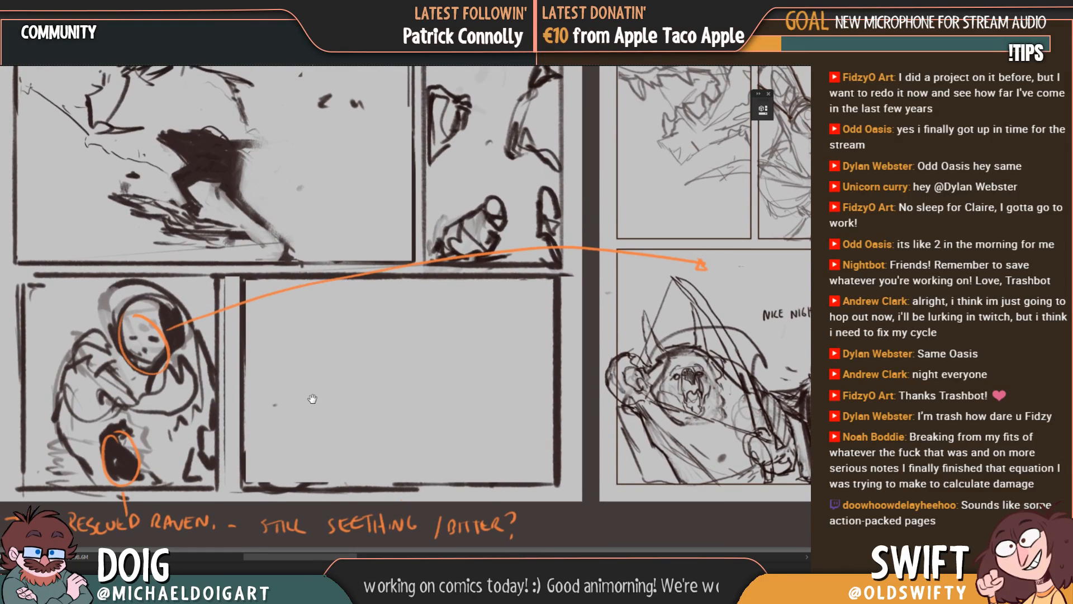
mouse_move(396, 366)
left_mouse_down()
mouse_move(387, 413)
mouse_move(424, 361)
mouse_move(467, 351)
left_mouse_up()
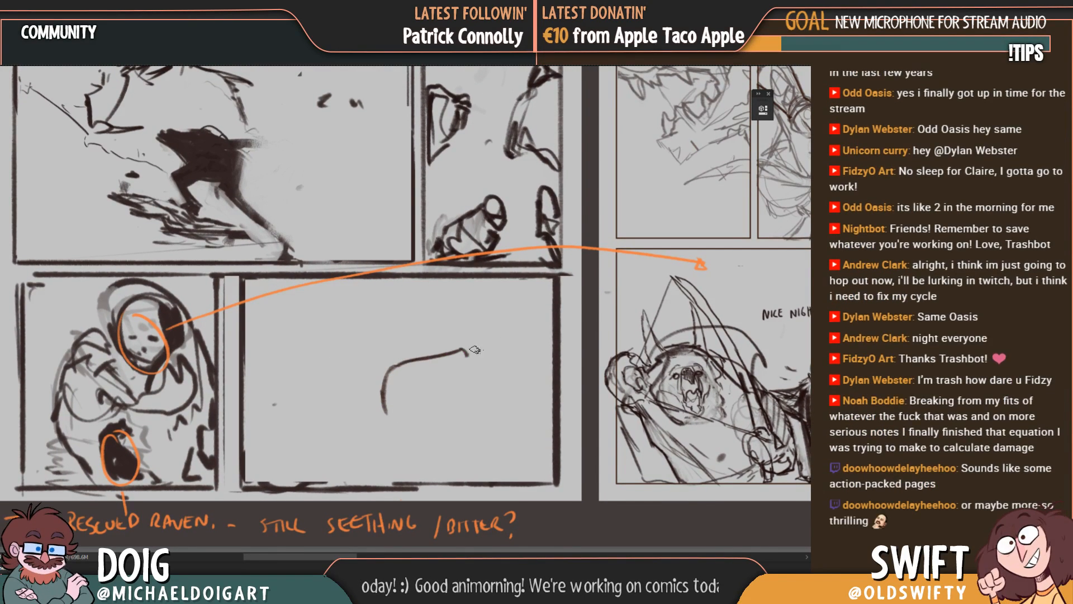
left_click_drag(483, 397, 461, 375)
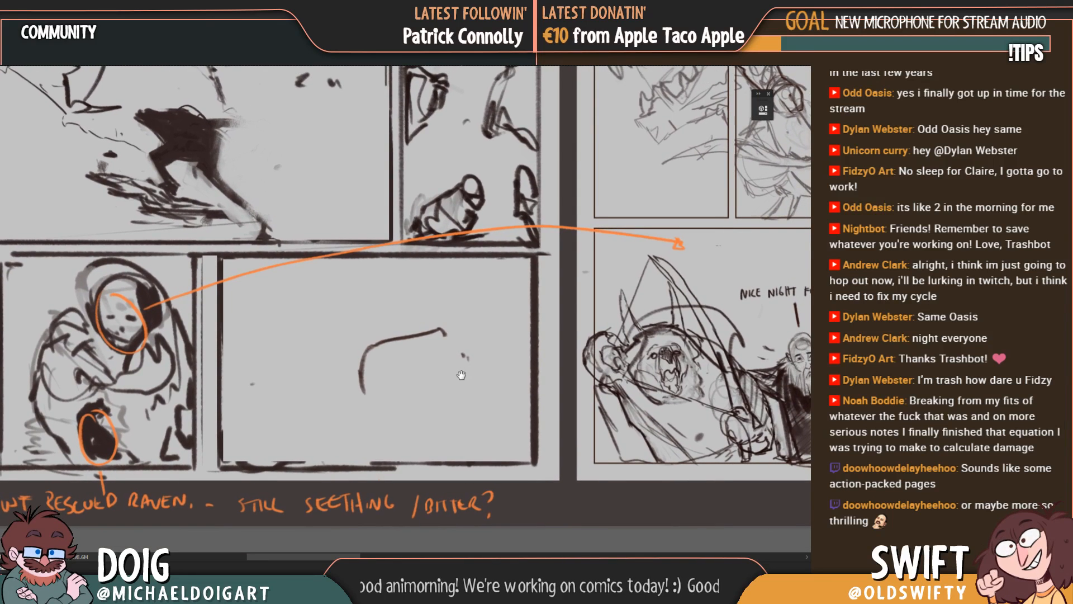
left_click_drag(471, 327, 477, 365)
left_click_drag(414, 382, 377, 386)
left_click_drag(314, 398, 335, 350)
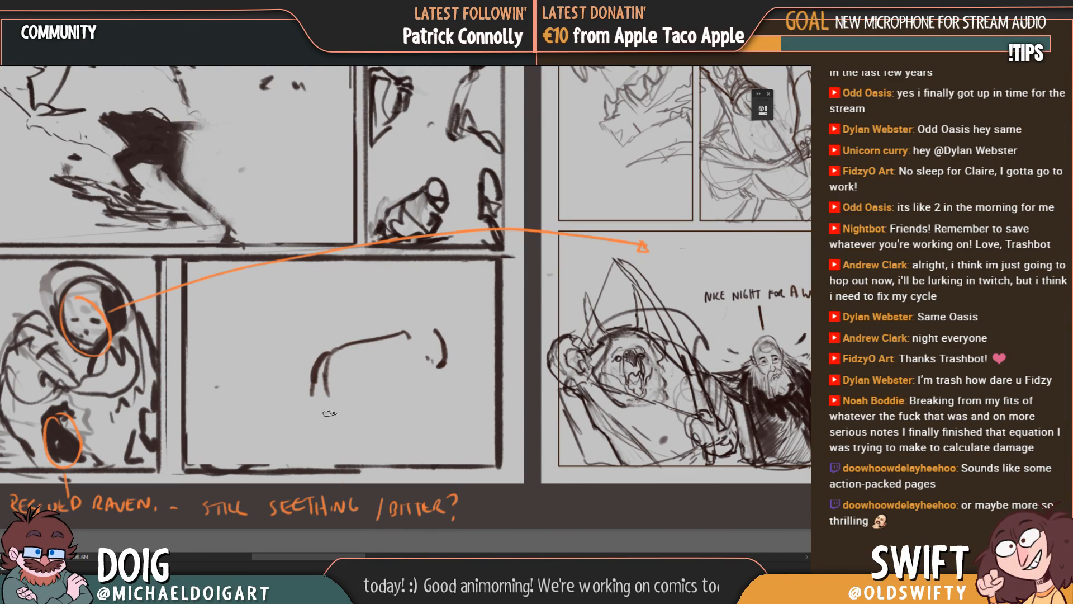
Step: Sketch the figure's planted front limb, doubled back contour and short far-side limb line in the first page's last panel
left_click_drag(314, 395, 327, 415)
left_click_drag(311, 393, 301, 464)
mouse_move(305, 465)
left_mouse_down()
mouse_move(326, 444)
mouse_move(336, 464)
left_mouse_up()
mouse_move(325, 371)
left_mouse_down()
mouse_move(330, 404)
mouse_move(426, 337)
left_mouse_up()
left_click_drag(426, 337, 449, 366)
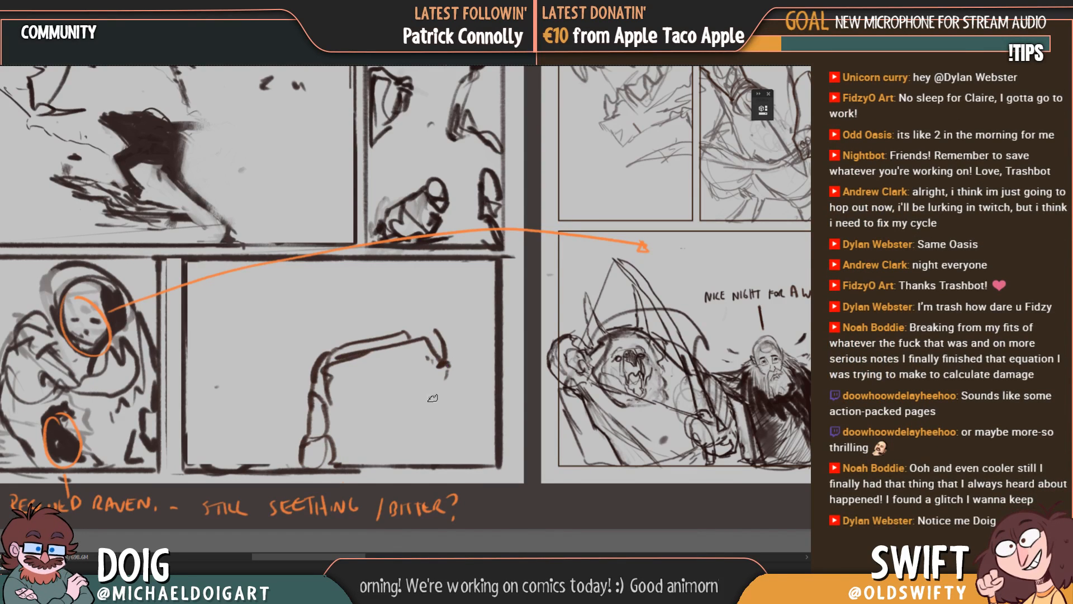
left_click_drag(333, 422, 354, 463)
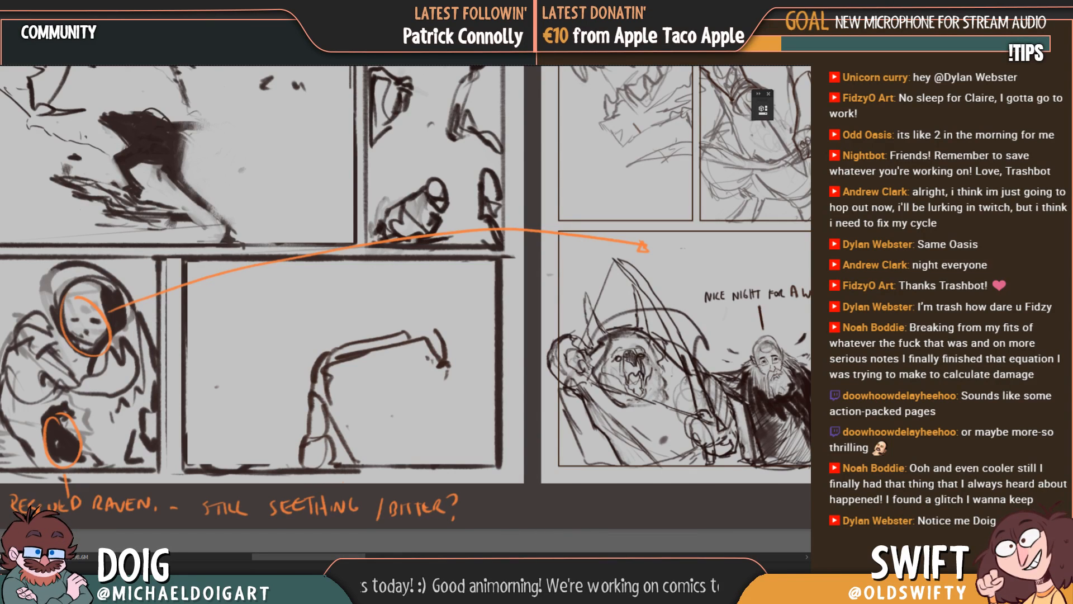
left_click_drag(438, 364, 451, 422)
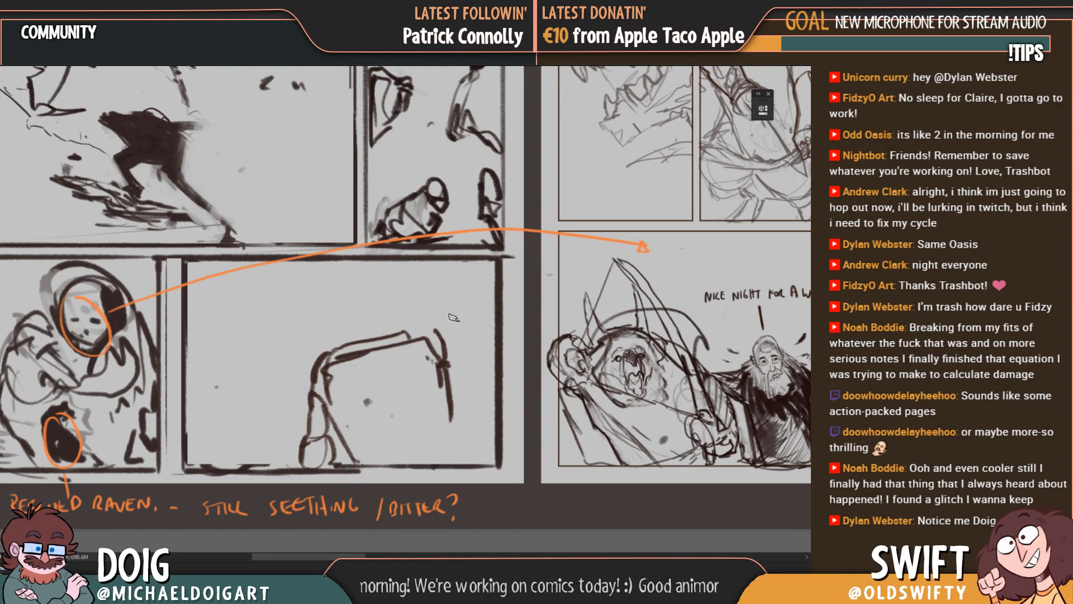
Step: Add a rounded, tapering arm form reaching from the far end of the back line toward the panel's right border
mouse_move(408, 335)
left_mouse_down()
mouse_move(431, 378)
mouse_move(458, 395)
mouse_move(447, 338)
left_mouse_up()
left_click_drag(447, 373, 487, 371)
left_click_drag(442, 335, 485, 361)
left_click_drag(492, 360, 483, 374)
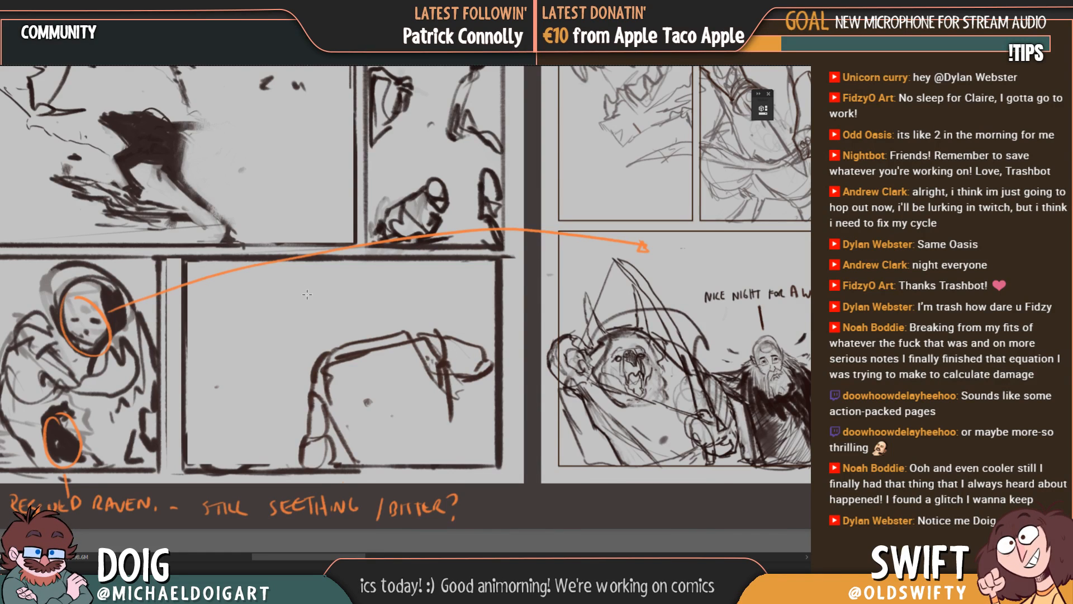
Step: Select the rough figure in the last panel and shift it slightly left, away from the border
left_click_drag(281, 303, 497, 464)
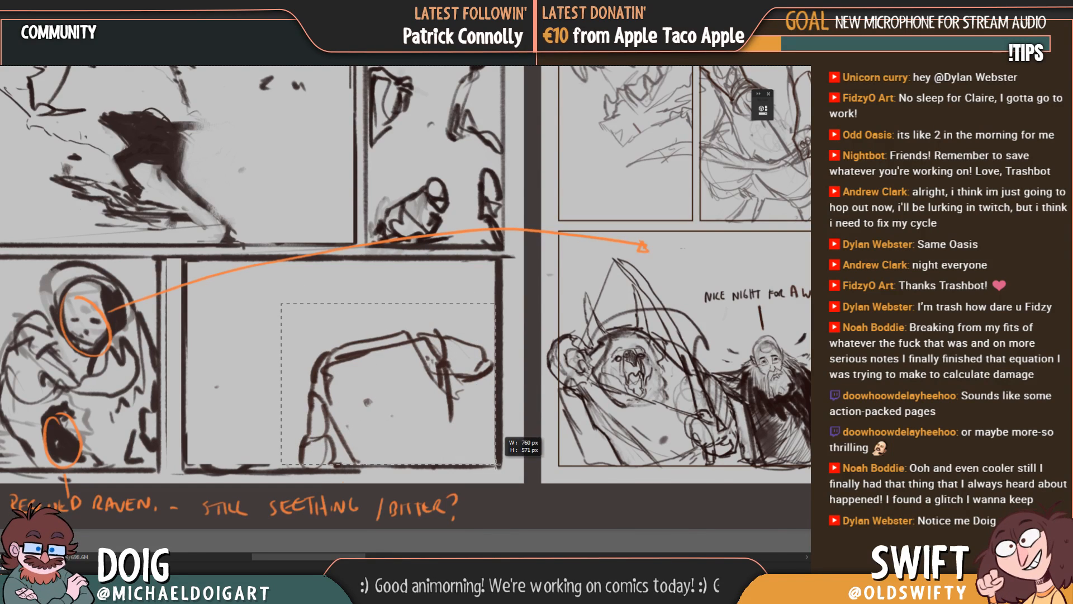
left_click_drag(453, 398, 438, 398)
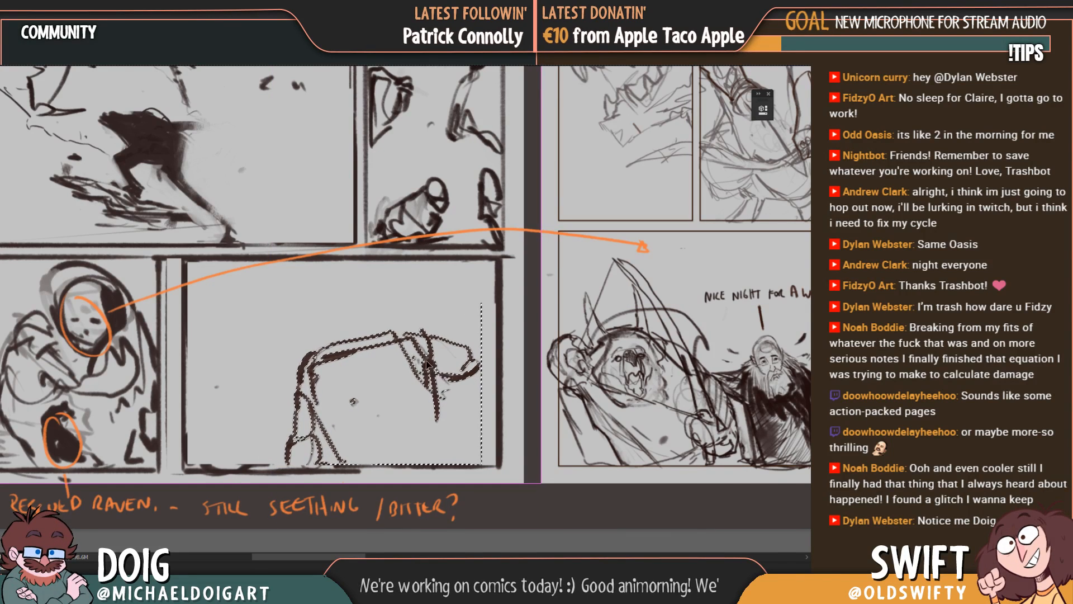
key("ctrl+d")
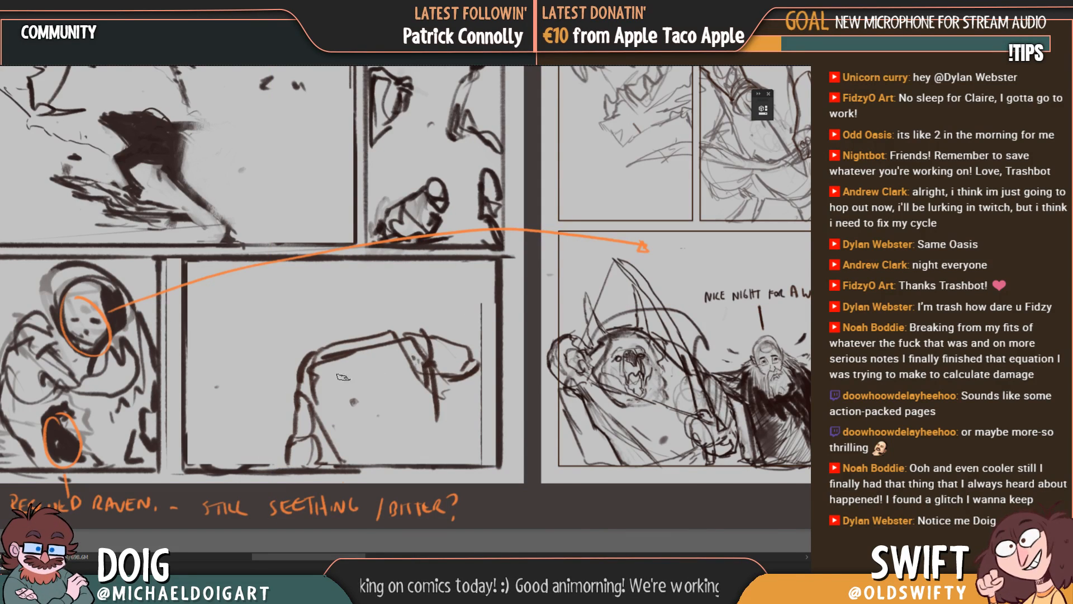
Step: Sketch a rounded head and chest curve over the figure's shoulders, plus a raised forearm and hand near the right border
mouse_move(317, 364)
left_mouse_down()
mouse_move(342, 393)
mouse_move(406, 357)
mouse_move(356, 302)
mouse_move(306, 310)
mouse_move(315, 343)
left_mouse_up()
mouse_move(335, 292)
left_mouse_down()
mouse_move(404, 338)
mouse_move(367, 292)
mouse_move(320, 348)
mouse_move(361, 357)
mouse_move(388, 380)
mouse_move(412, 375)
left_mouse_up()
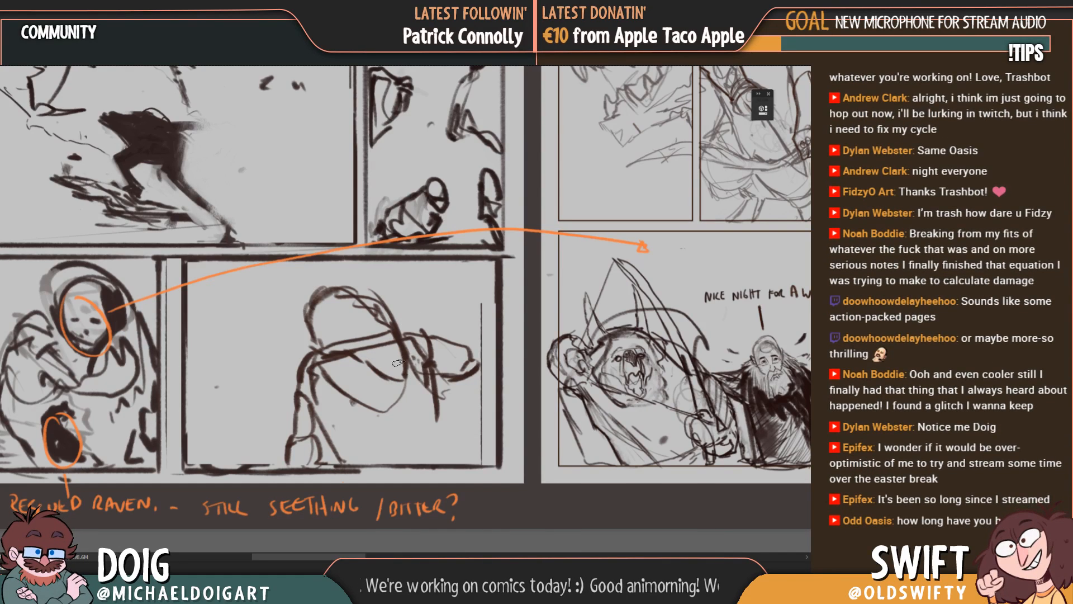
mouse_move(470, 363)
left_mouse_down()
mouse_move(487, 377)
mouse_move(492, 352)
mouse_move(455, 319)
mouse_move(472, 310)
mouse_move(495, 356)
mouse_move(478, 351)
left_mouse_up()
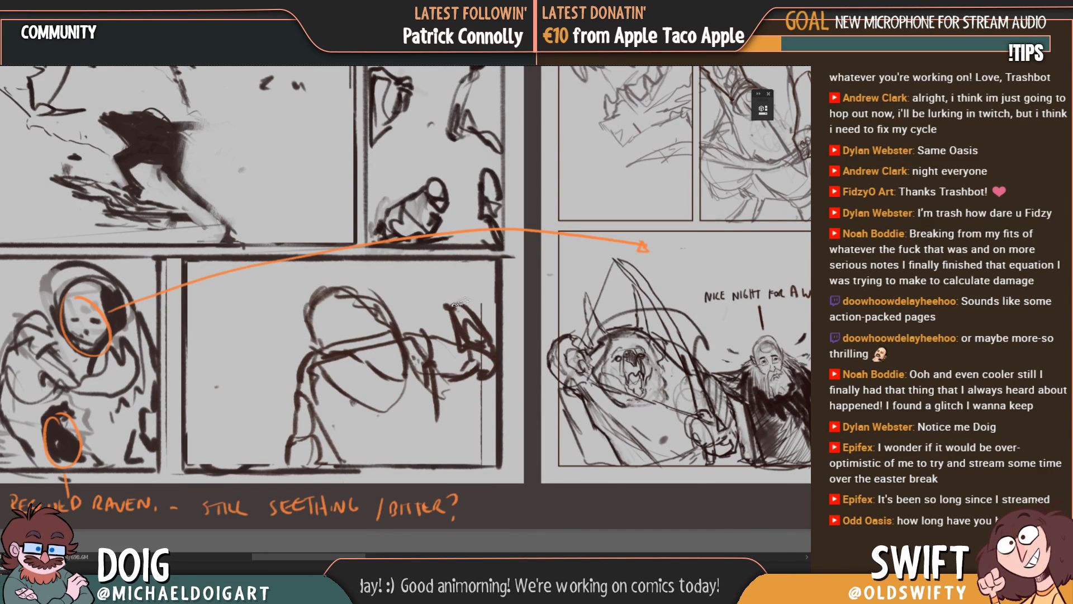
mouse_move(447, 307)
left_mouse_down()
mouse_move(447, 277)
mouse_move(480, 308)
left_mouse_up()
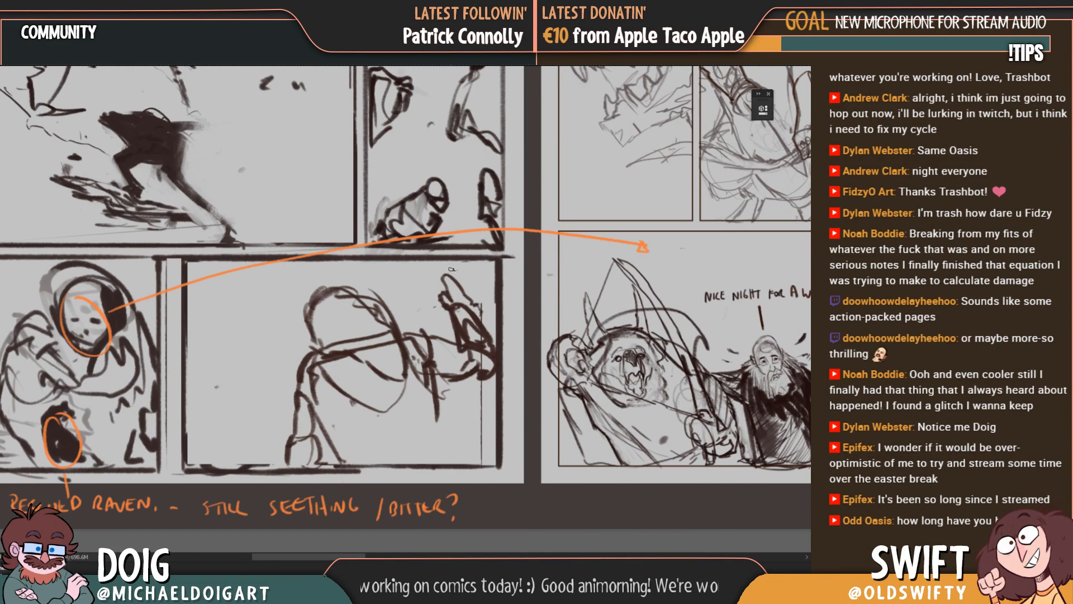
left_click_drag(462, 276, 330, 453)
left_click_drag(507, 79, 309, 316)
left_click_drag(297, 385, 460, 278)
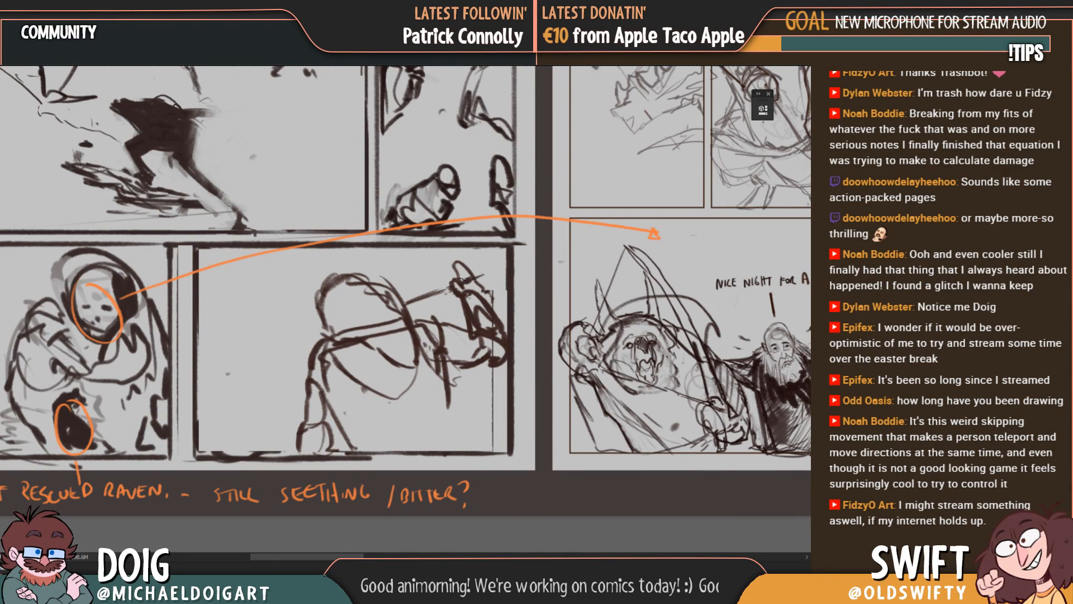
left_click_drag(413, 301, 451, 287)
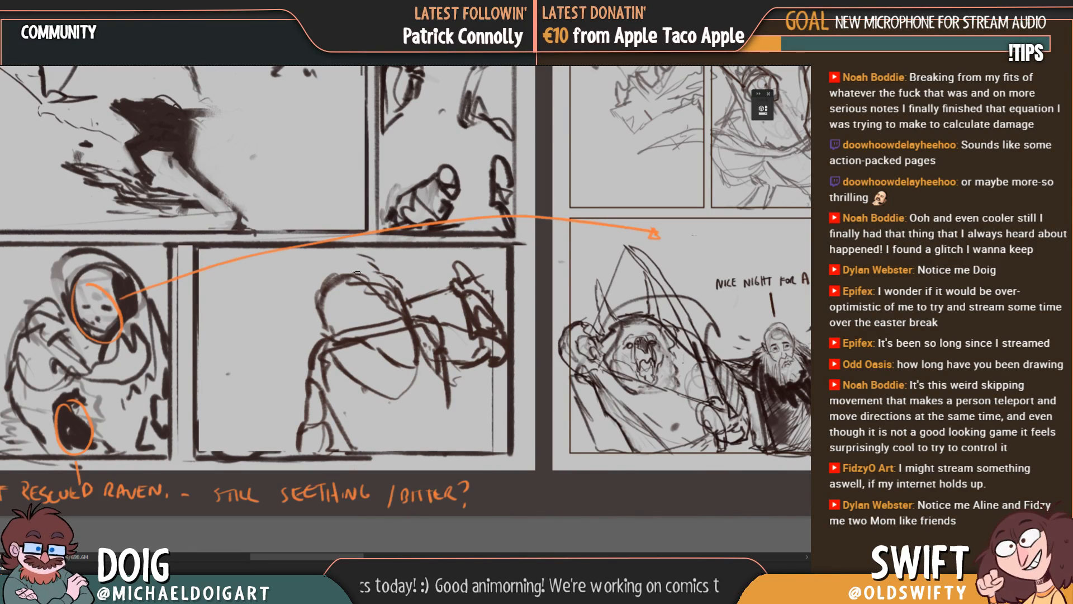
Step: Turn the round head into a wolf-like one with pointed ears, a tapered muzzle and rough face lines
mouse_move(348, 262)
left_mouse_down()
mouse_move(338, 250)
mouse_move(380, 273)
mouse_move(301, 267)
mouse_move(327, 280)
left_mouse_up()
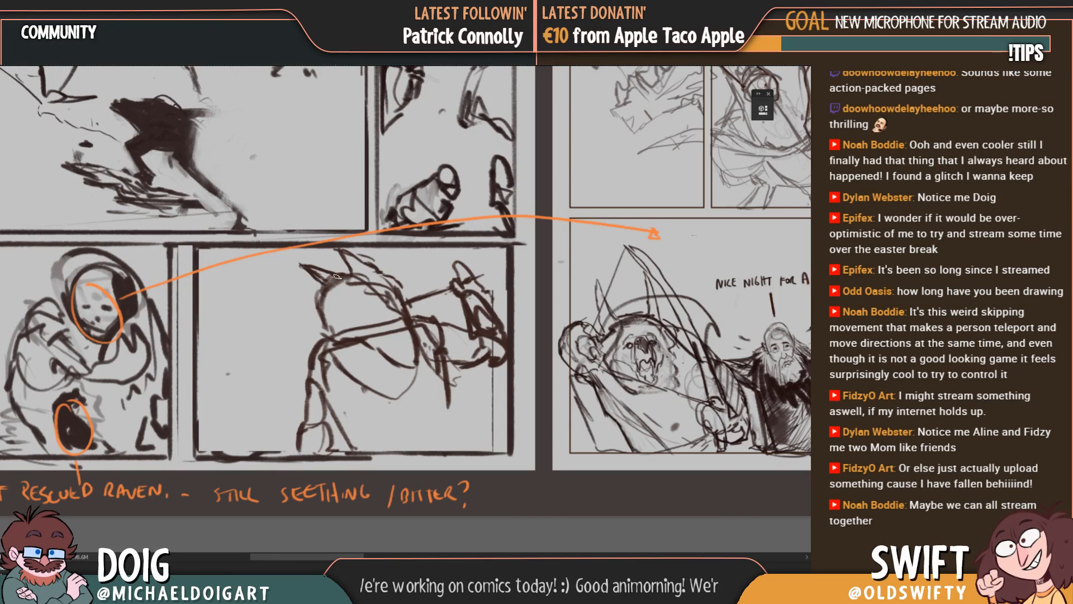
mouse_move(340, 255)
left_mouse_down()
mouse_move(348, 270)
mouse_move(374, 270)
mouse_move(314, 299)
left_mouse_up()
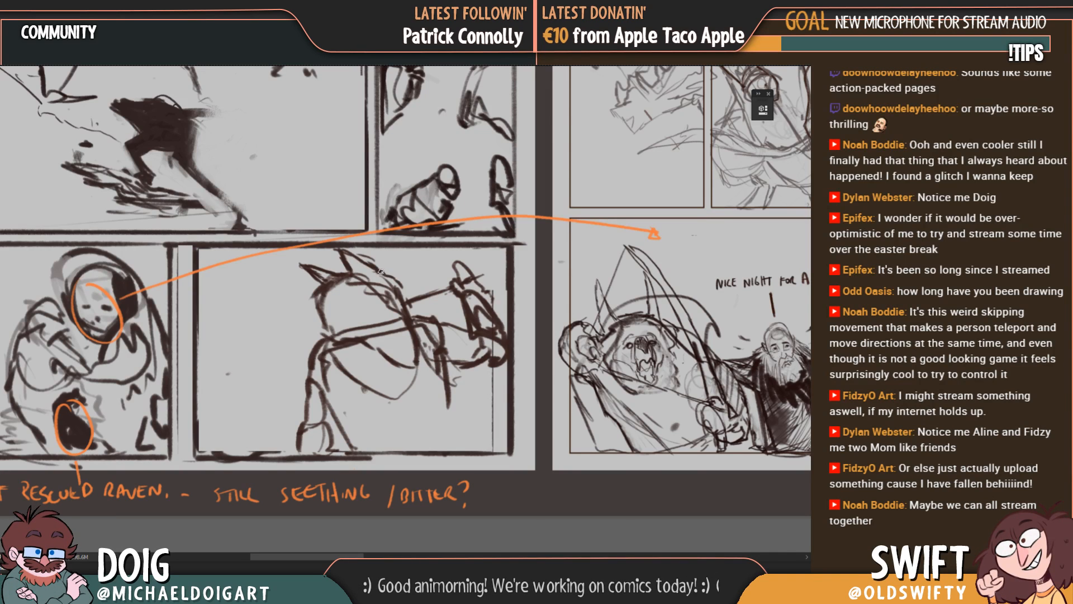
left_click_drag(380, 271, 396, 291)
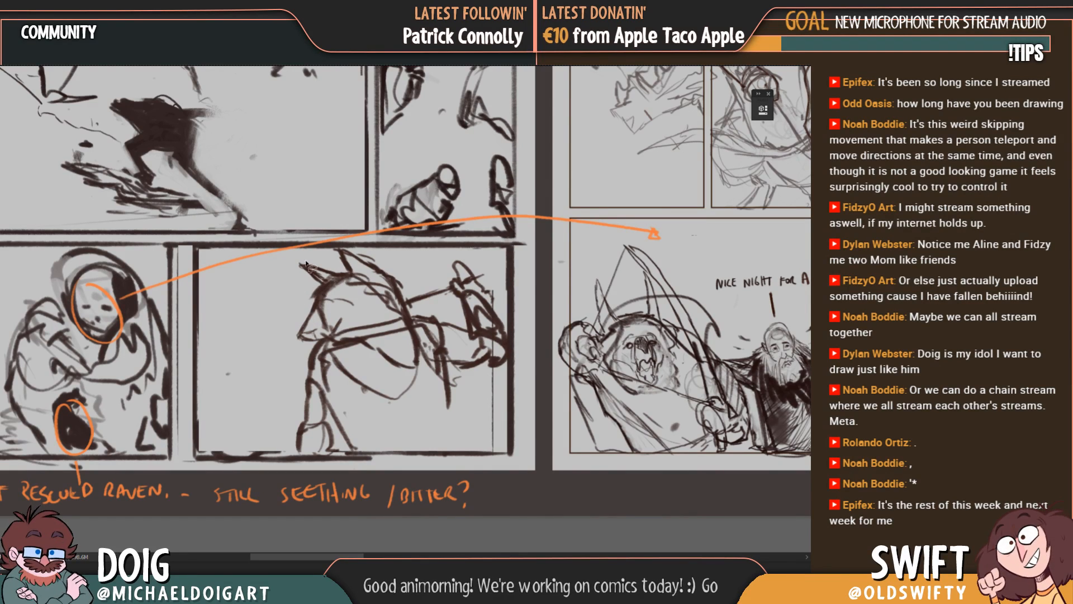
mouse_move(341, 323)
left_mouse_down()
mouse_move(319, 342)
mouse_move(293, 306)
mouse_move(301, 255)
mouse_move(339, 249)
mouse_move(409, 272)
mouse_move(394, 335)
mouse_move(428, 363)
mouse_move(394, 380)
mouse_move(349, 364)
mouse_move(338, 342)
left_mouse_up()
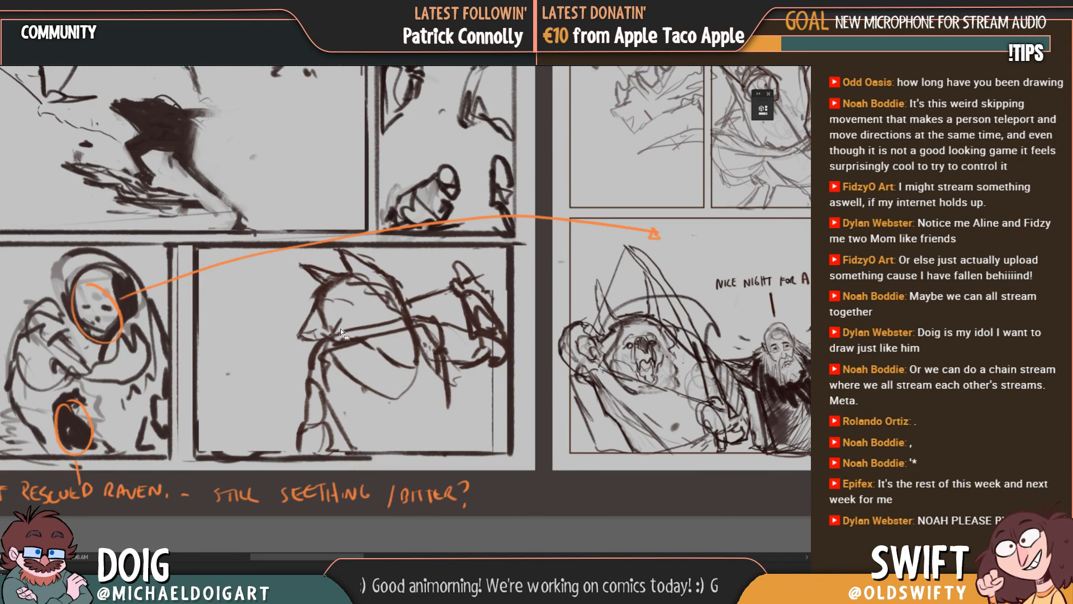
Step: Enlarge the selected wolf-like head toward the lower left with Free Transform, then deselect it
key("ctrl+t")
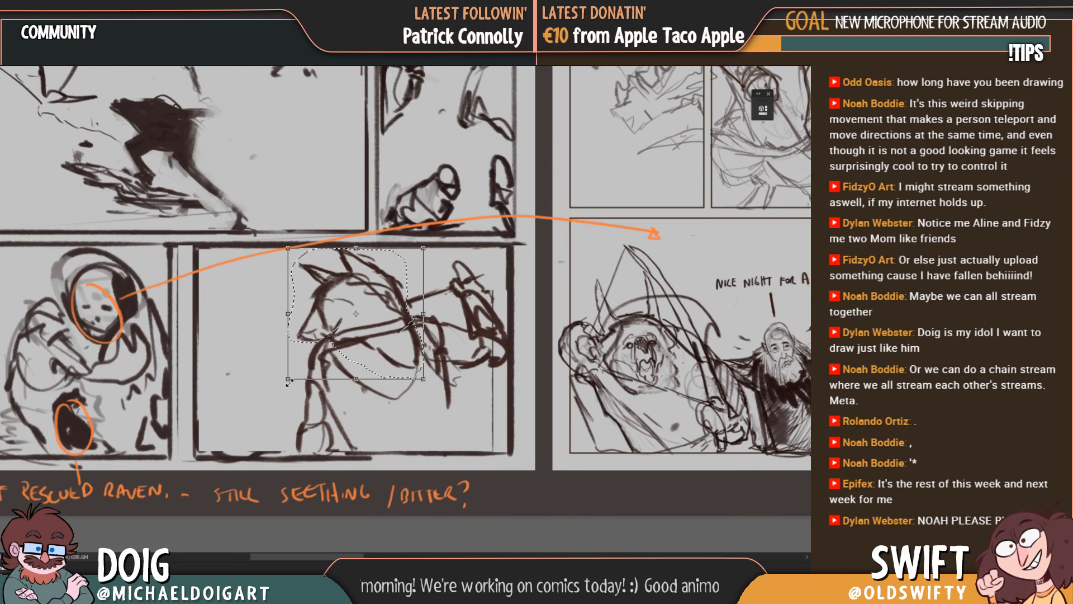
left_click_drag(288, 378, 274, 400)
key("Return")
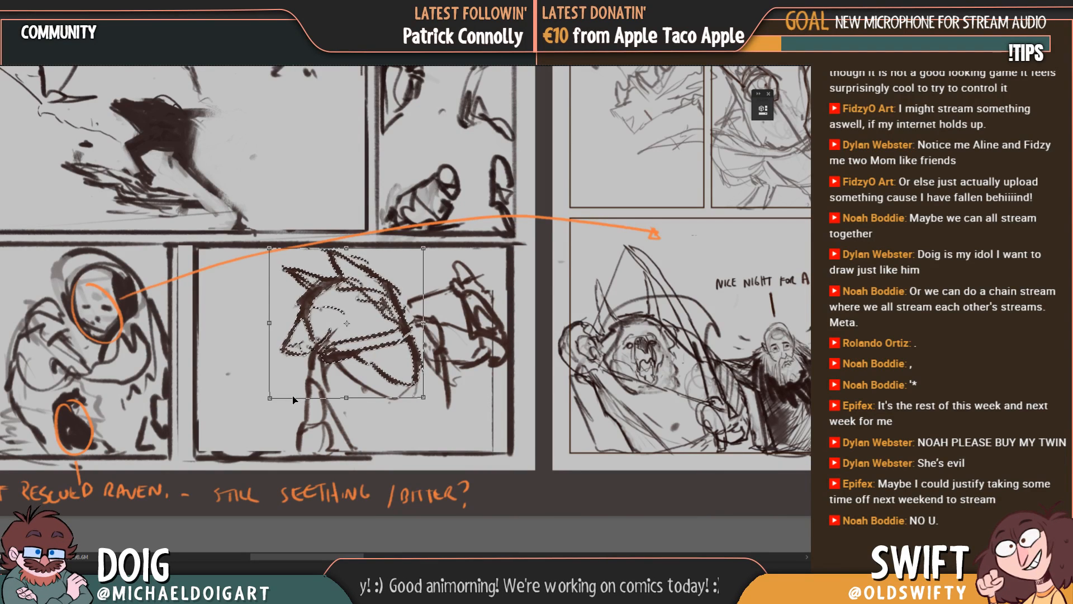
key("Return")
key("ctrl+d")
key("b")
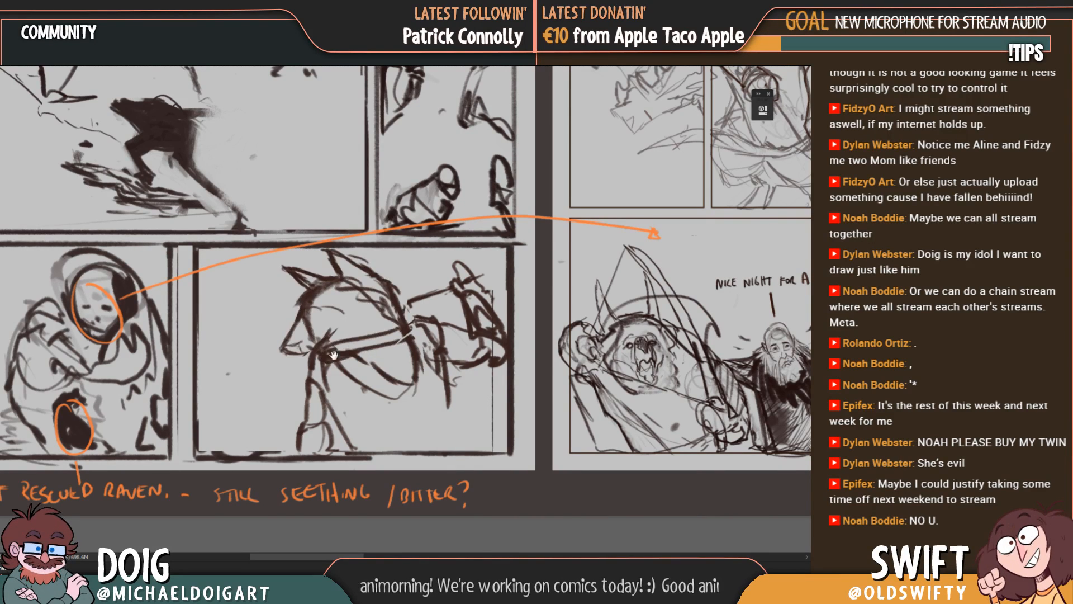
Step: Erase the overlapping shoulder and chest construction lines beneath the enlarged head
left_click_drag(337, 356, 340, 337)
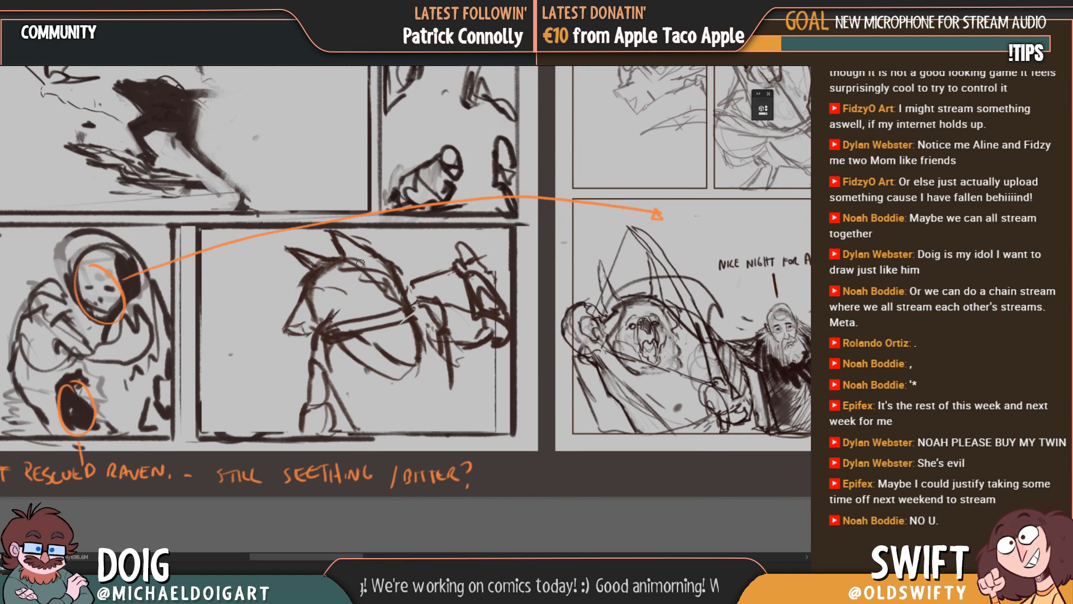
key("e")
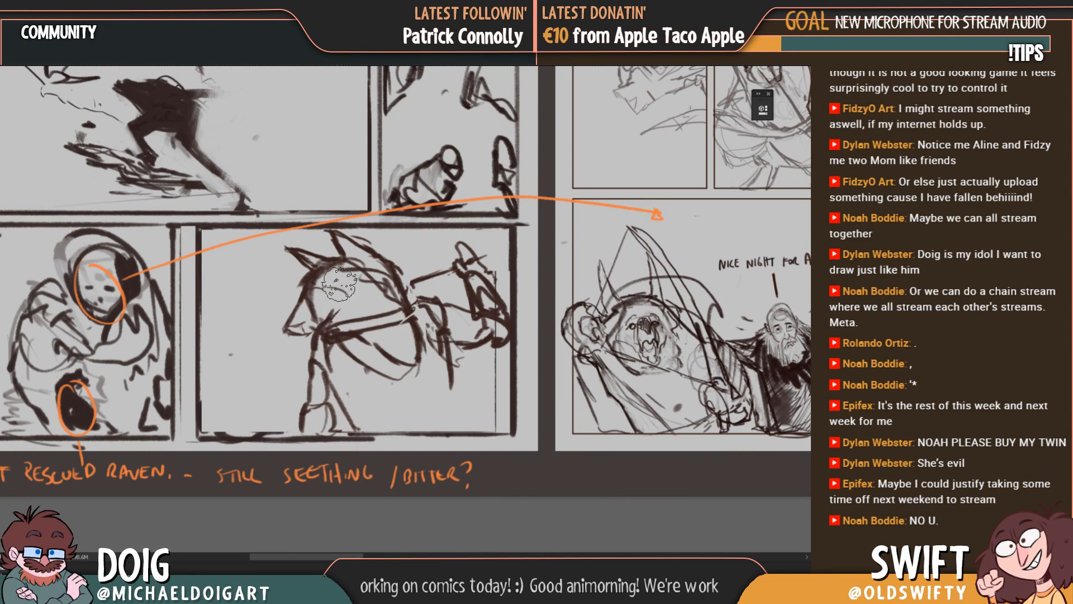
mouse_move(352, 350)
left_mouse_down()
mouse_move(330, 360)
mouse_move(335, 336)
mouse_move(320, 340)
mouse_move(403, 375)
left_mouse_up()
key("b")
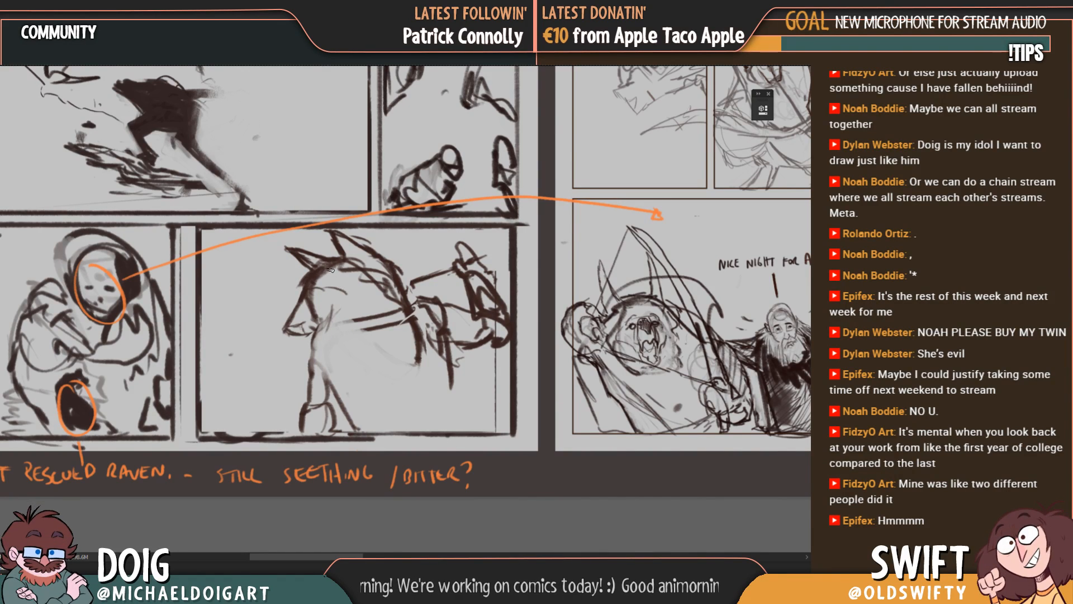
Step: Sketch the creature's eye and brow, the outer front limb contour, a rounded jaw line and rough neck fur
scroll(340, 287, "up", 1)
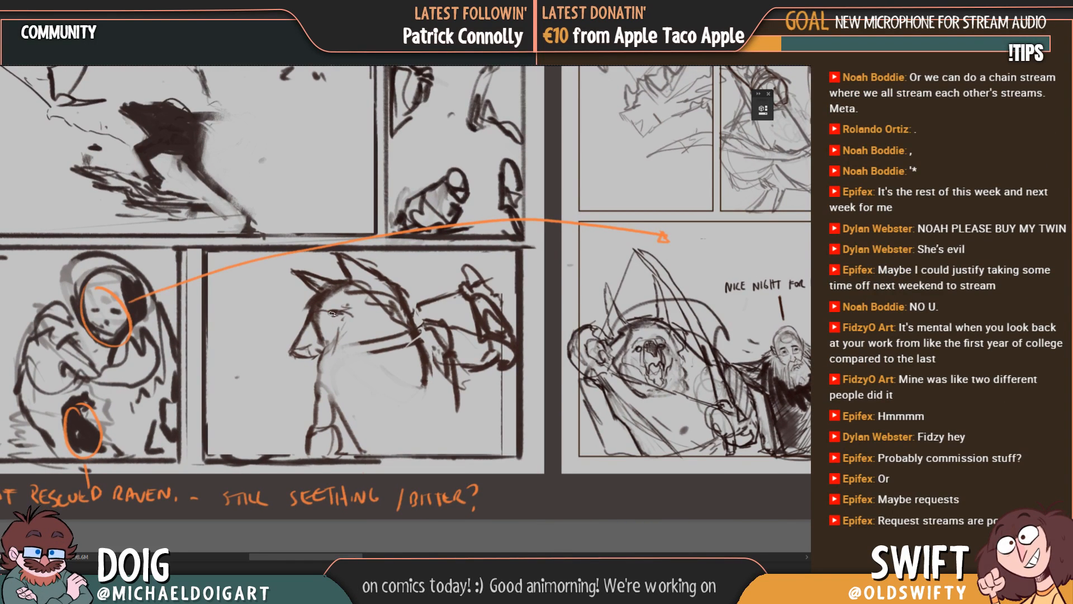
scroll(334, 385, "down", 1)
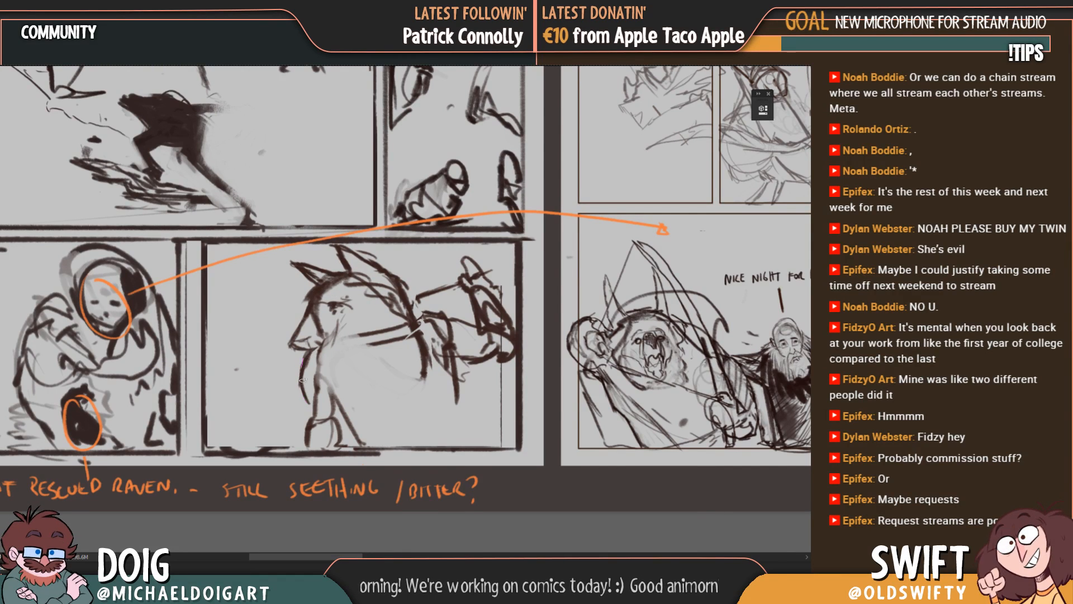
scroll(346, 364, "right", 2)
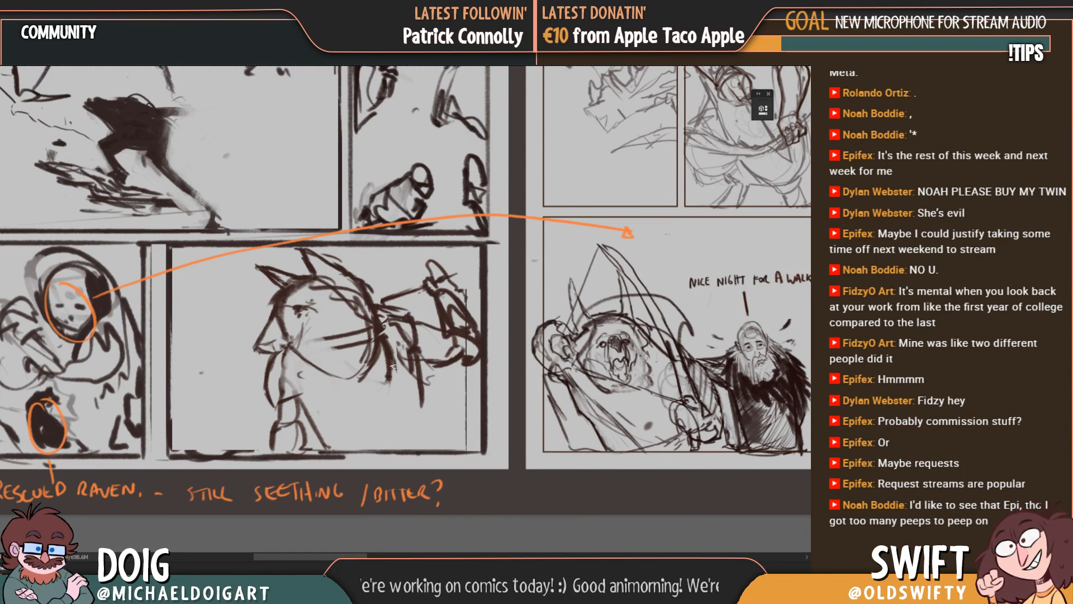
left_click_drag(393, 367, 409, 351)
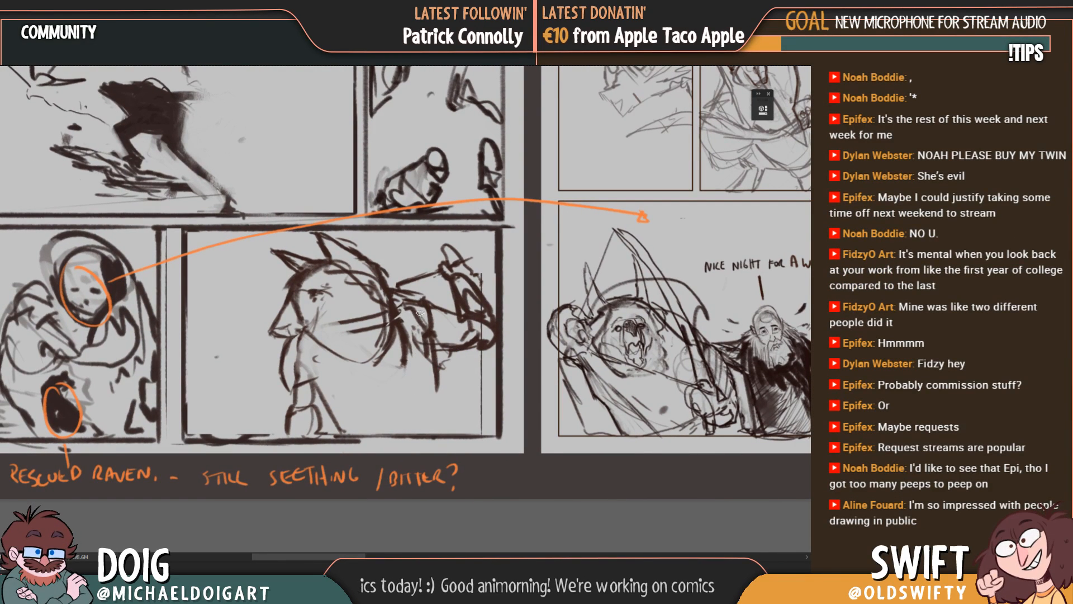
Step: Redraw the creature's far-side limb down to the panel's bottom edge and refine the lines of its near front limb
left_click_drag(437, 389, 439, 412)
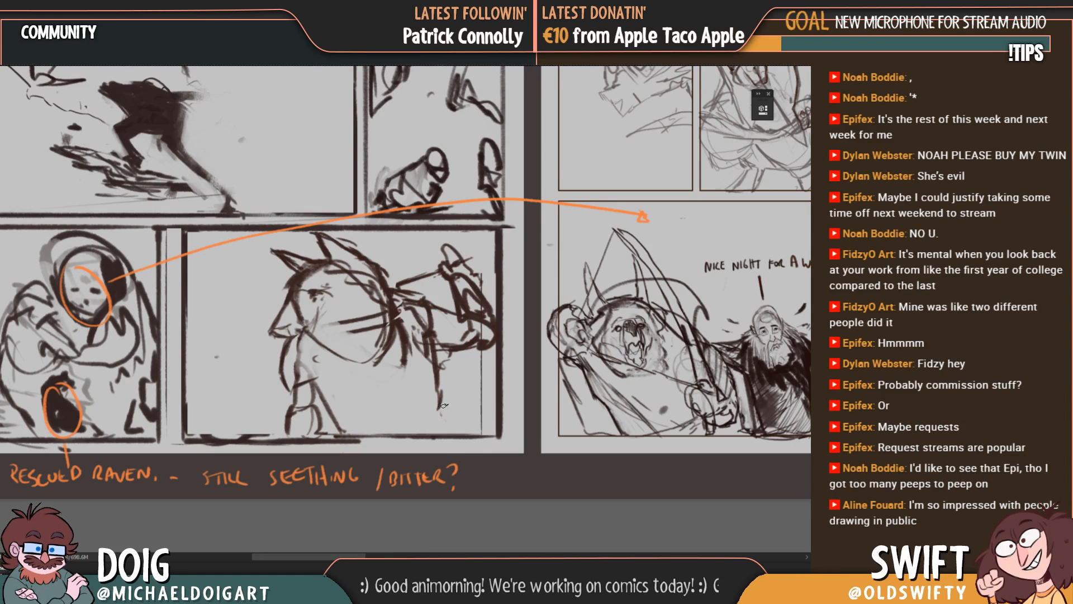
mouse_move(428, 352)
left_mouse_down()
mouse_move(430, 391)
mouse_move(453, 435)
left_mouse_up()
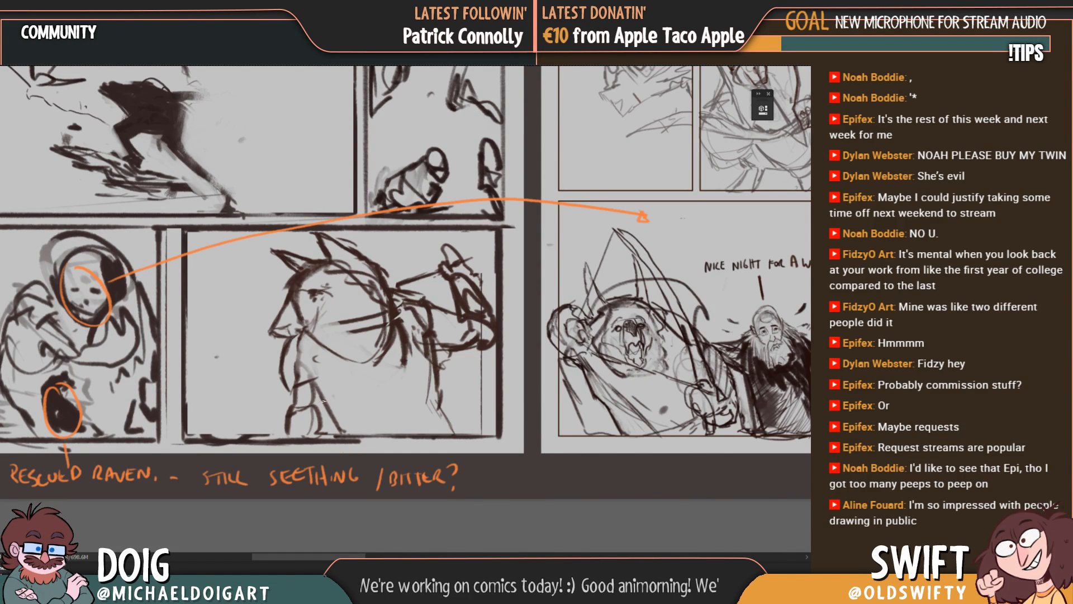
mouse_move(316, 378)
left_mouse_down()
mouse_move(334, 387)
mouse_move(320, 381)
left_mouse_up()
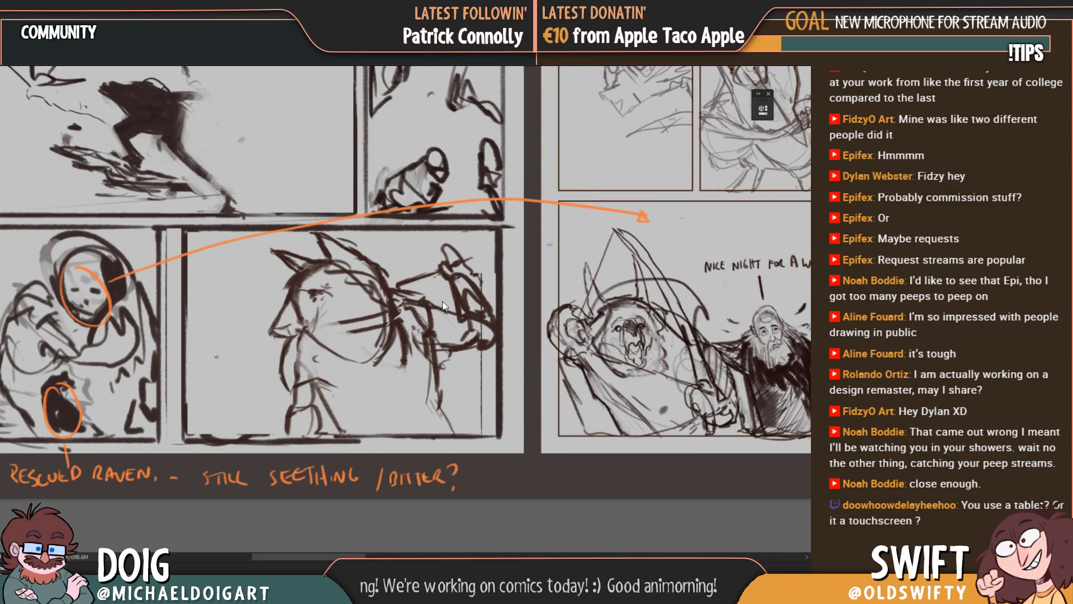
left_click_drag(435, 409, 431, 389)
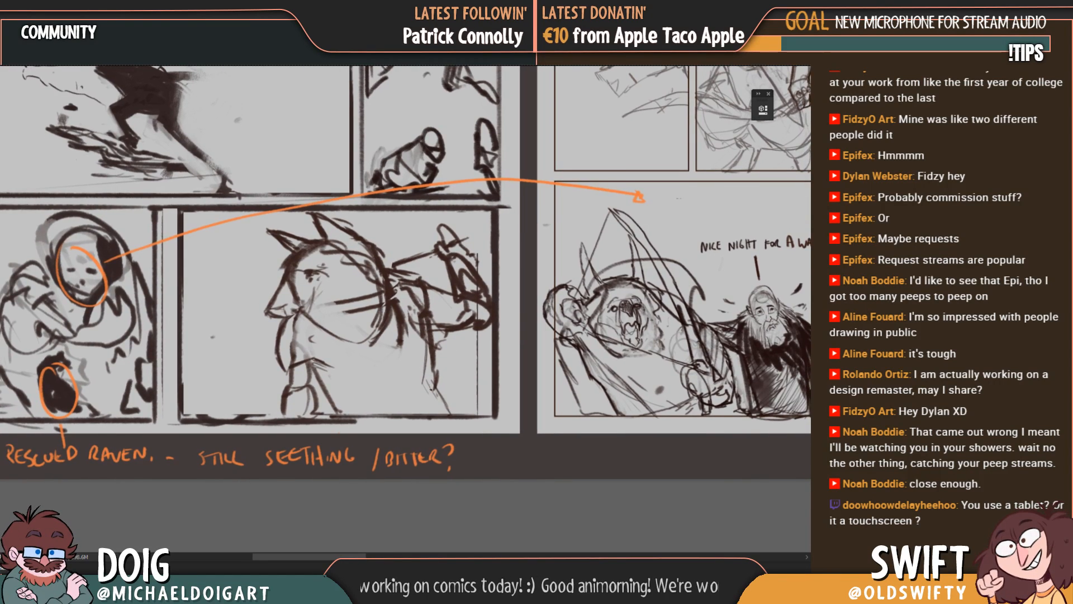
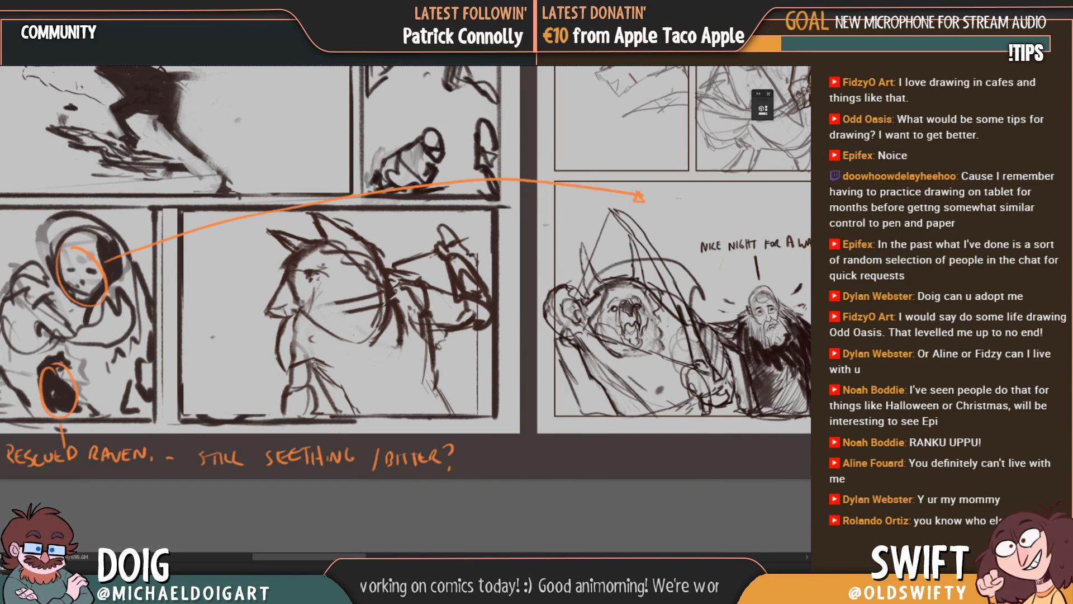
Step: Erase the old raised arm lines behind the creature's head
mouse_move(328, 326)
left_mouse_down()
mouse_move(325, 287)
mouse_move(322, 318)
left_mouse_up()
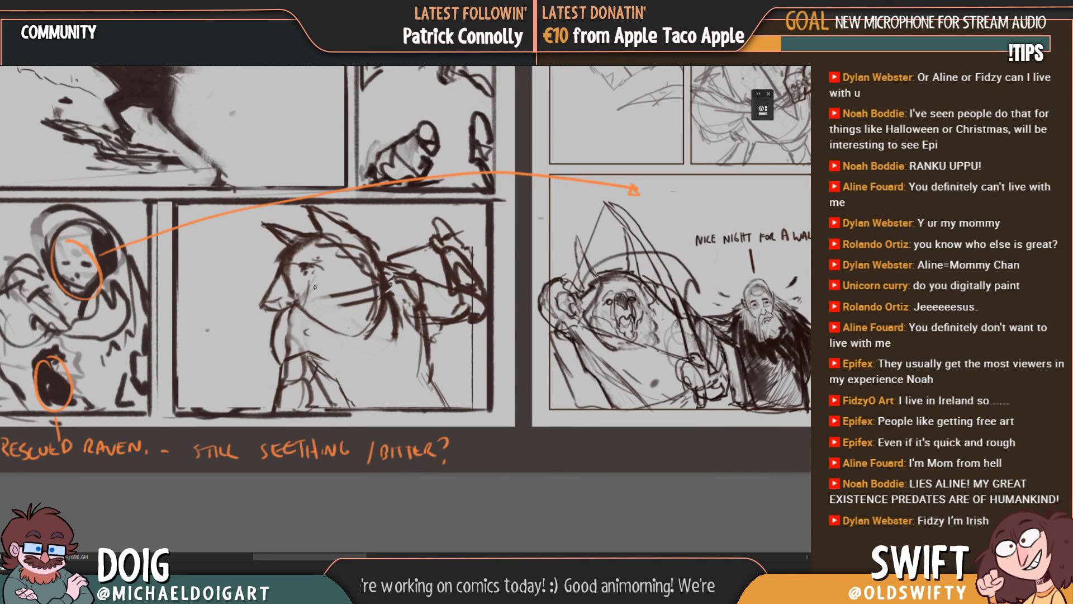
mouse_move(445, 274)
left_mouse_down()
mouse_move(342, 361)
mouse_move(409, 291)
mouse_move(438, 290)
mouse_move(402, 263)
mouse_move(414, 244)
mouse_move(427, 299)
mouse_move(373, 272)
left_mouse_up()
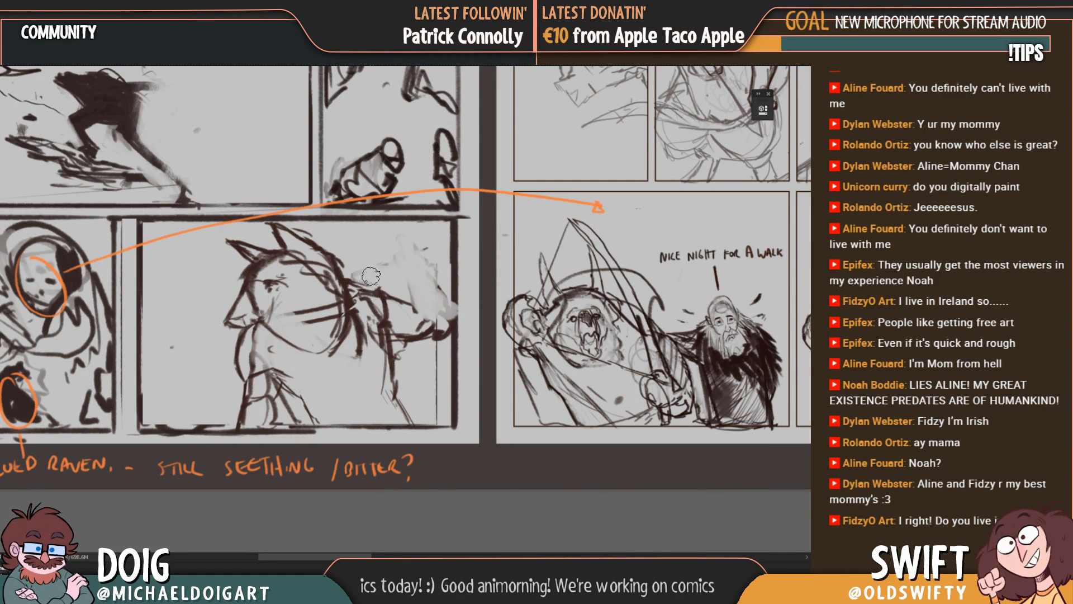
Step: Select the whole creature with a rectangular marquee, scale it down with Free Transform, reposition it inside the panel, and deselect
key("m")
left_click_drag(203, 223, 453, 424)
key("ctrl+t")
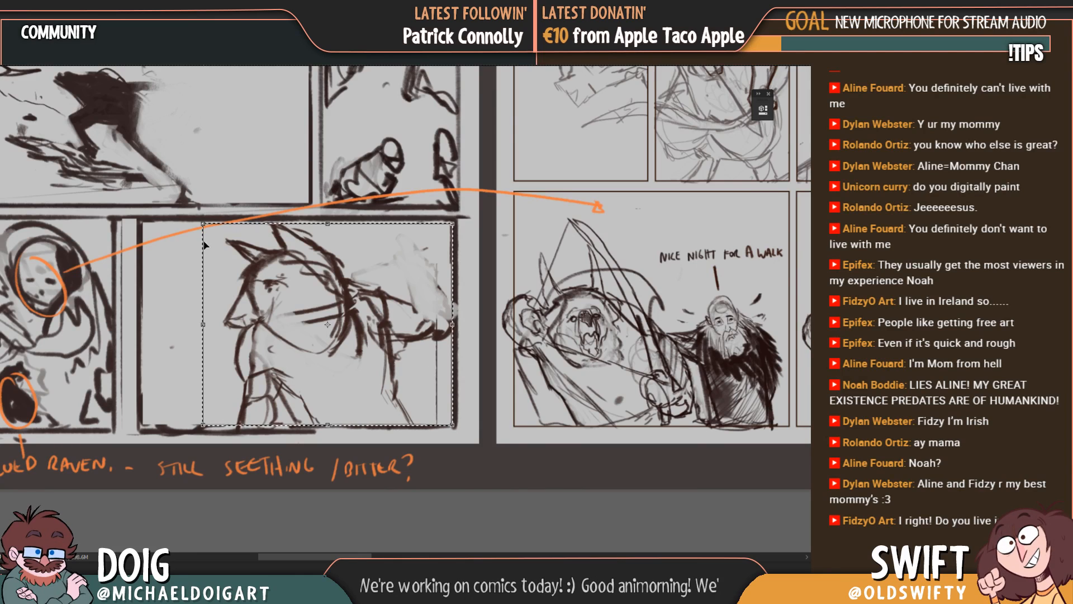
left_click_drag(203, 222, 247, 257)
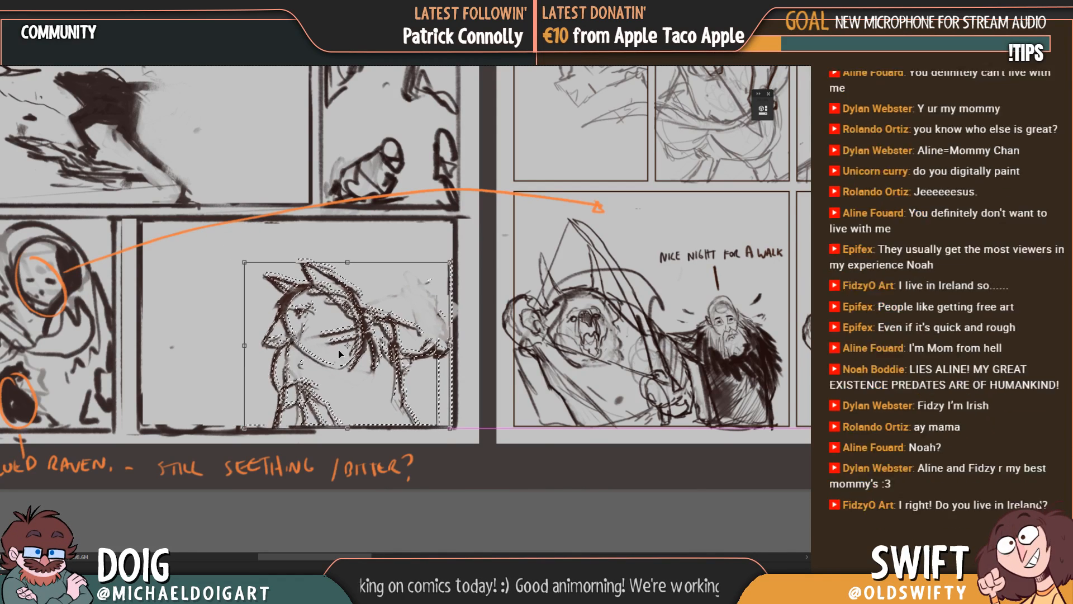
left_click_drag(346, 351, 332, 346)
key("Return")
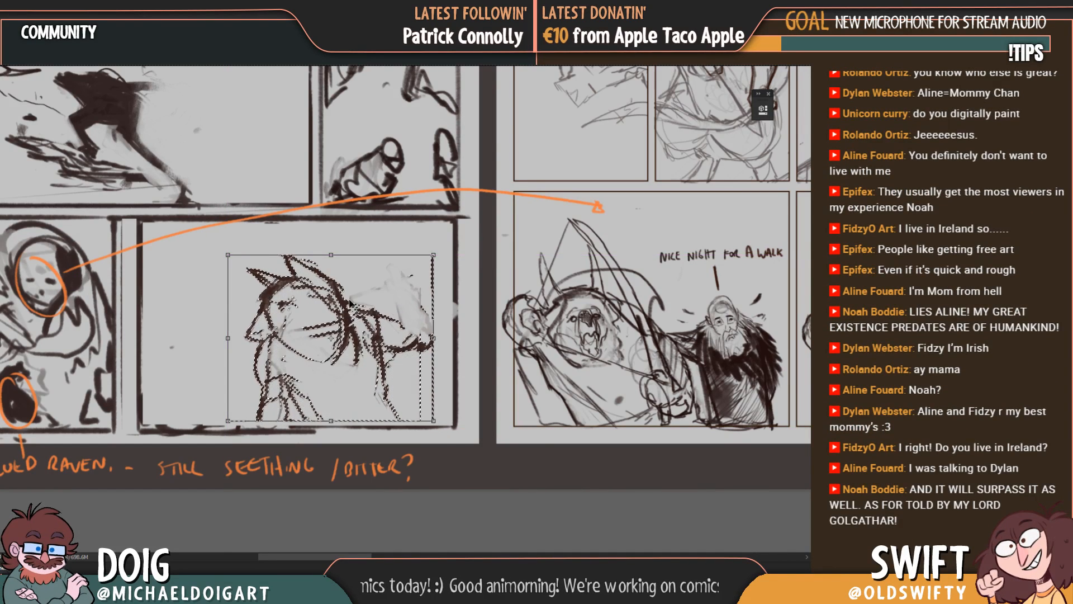
key("ctrl+d")
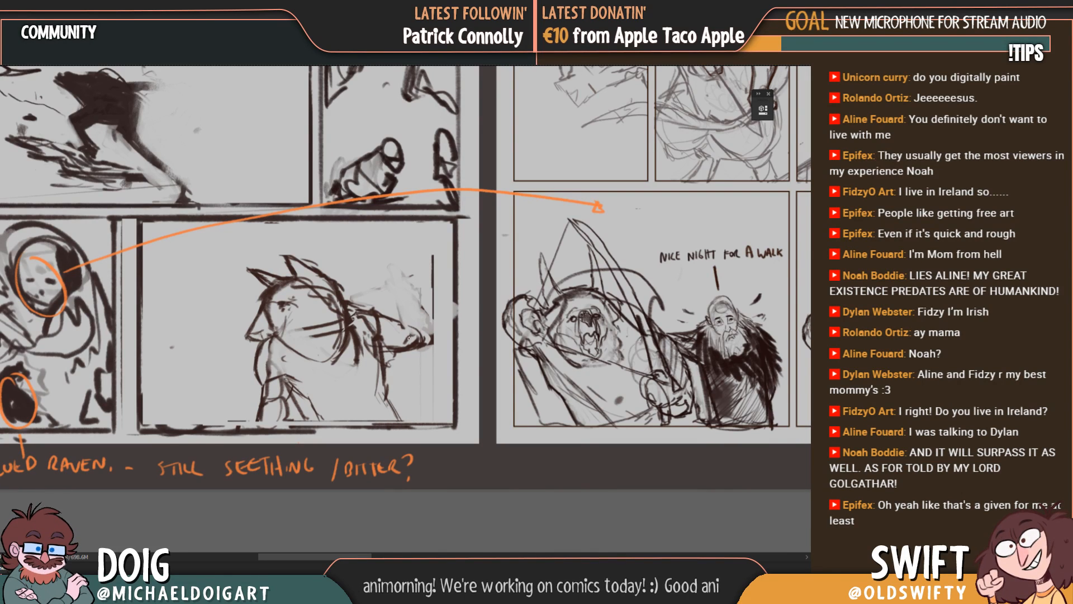
Step: Sketch the creature's bent arm behind its head, with a rounded elbow and a forearm rising from it
left_click_drag(393, 321, 431, 334)
left_click_drag(394, 292, 389, 295)
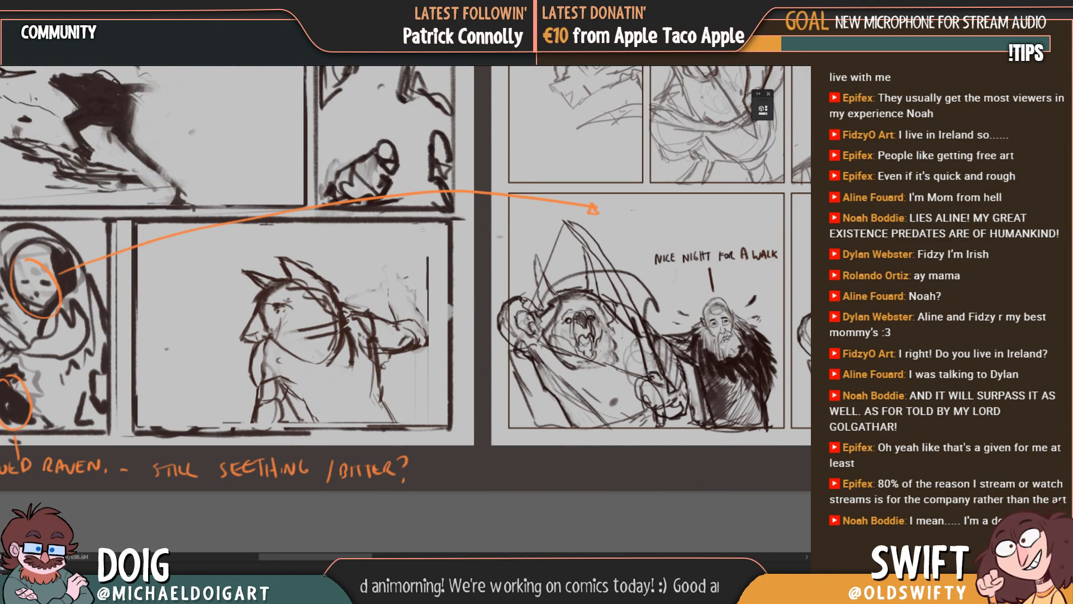
mouse_move(388, 316)
left_mouse_down()
mouse_move(423, 326)
mouse_move(431, 345)
left_mouse_up()
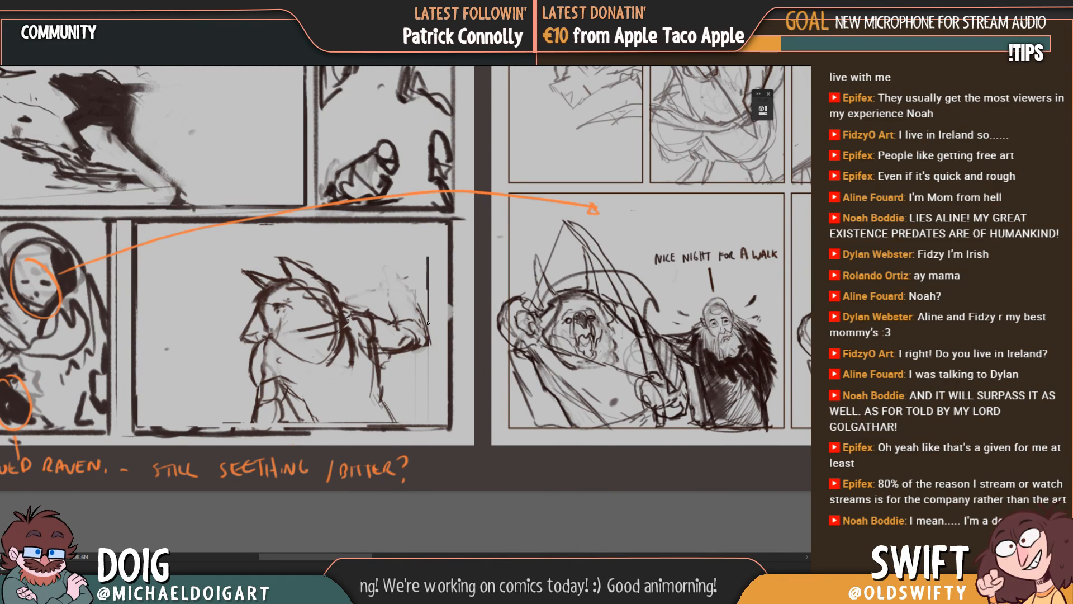
mouse_move(425, 302)
left_mouse_down()
mouse_move(432, 342)
mouse_move(410, 281)
mouse_move(386, 302)
mouse_move(388, 286)
left_mouse_up()
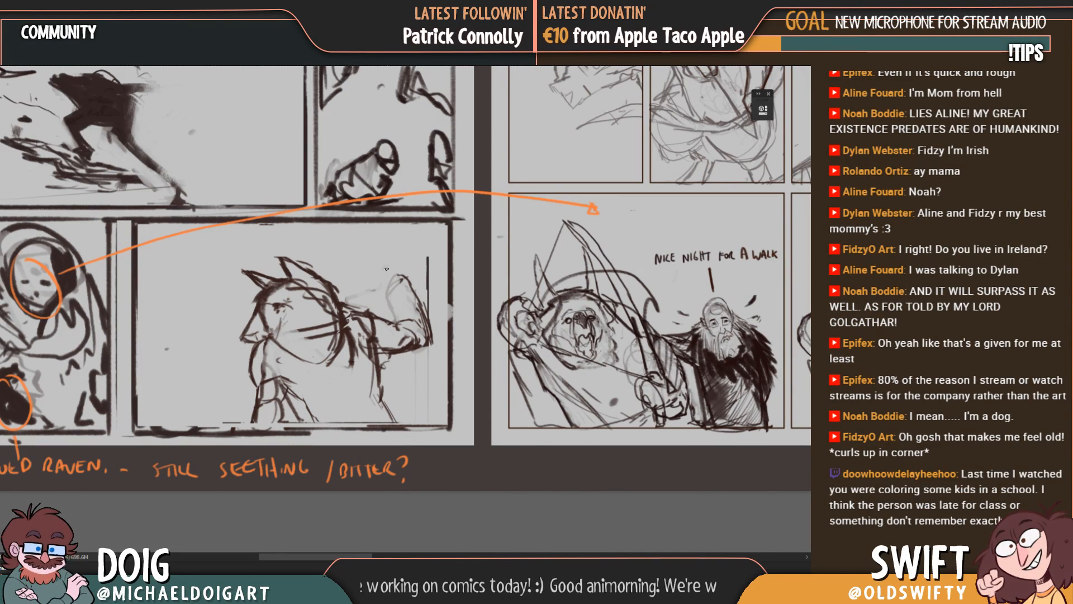
left_click_drag(383, 290, 371, 279)
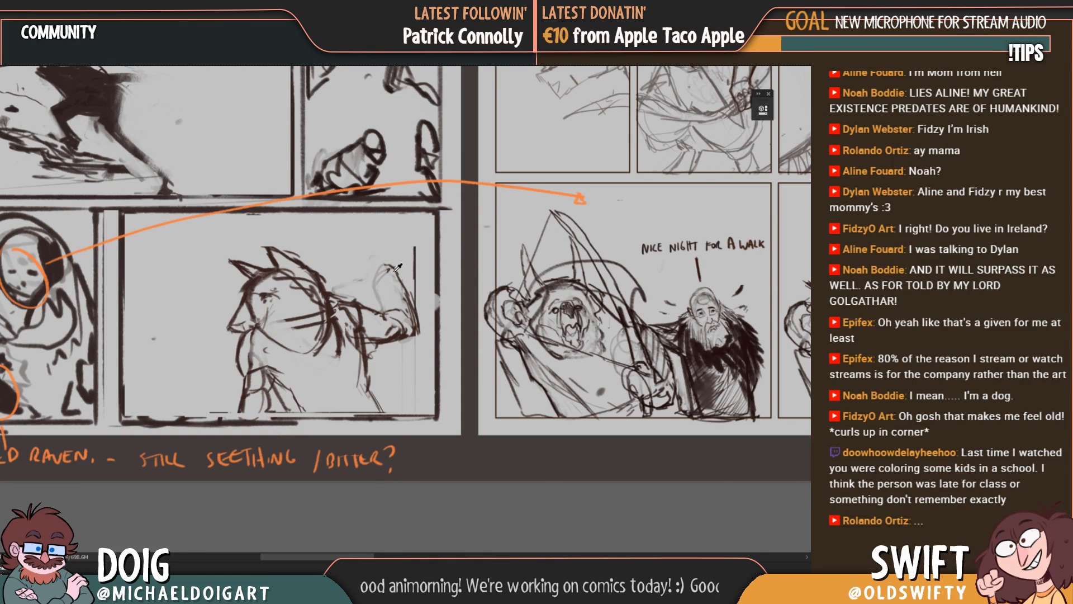
Step: Outline the raised forearm up to a blocked-in hand and erase the stray vertical line beside the arm
mouse_move(379, 281)
left_mouse_down()
mouse_move(394, 272)
mouse_move(378, 309)
mouse_move(381, 296)
left_mouse_up()
left_click_drag(382, 296, 385, 309)
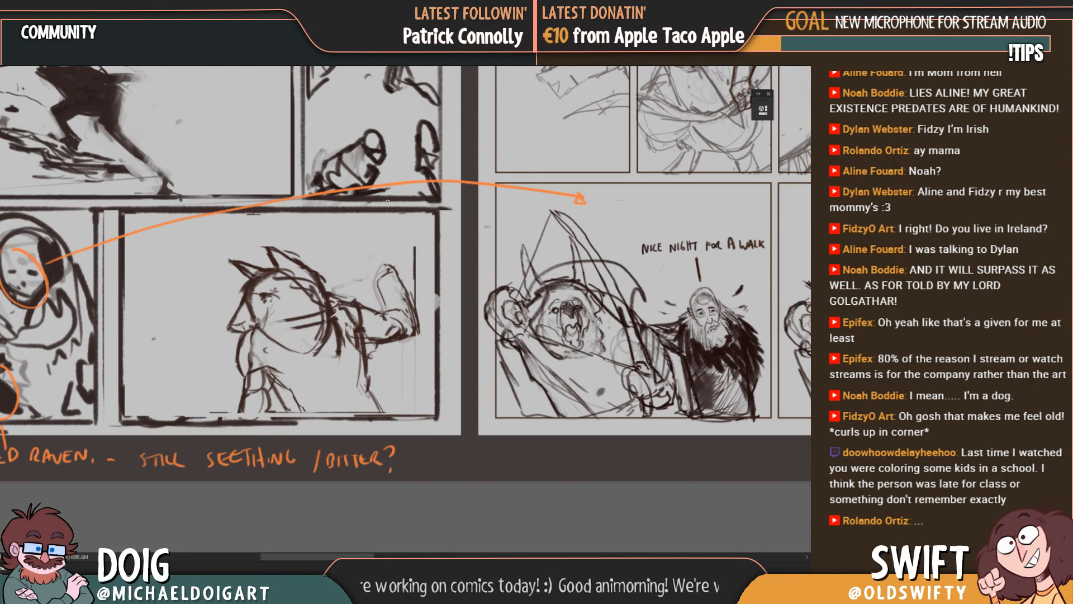
left_click_drag(385, 304, 357, 311)
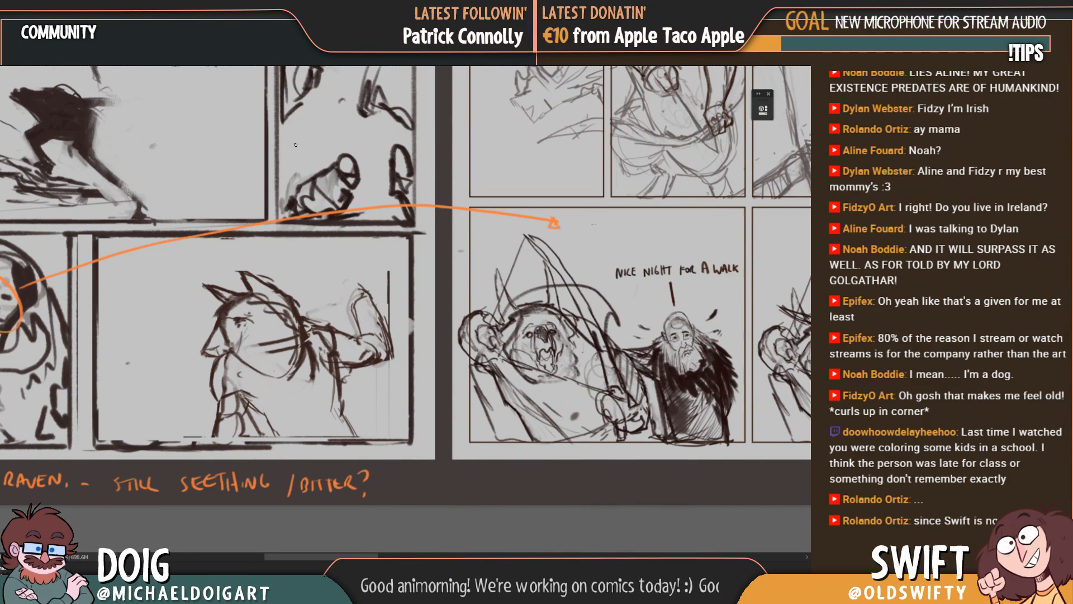
mouse_move(337, 306)
left_mouse_down()
mouse_move(331, 316)
mouse_move(349, 318)
mouse_move(330, 296)
mouse_move(340, 281)
mouse_move(360, 306)
left_mouse_up()
mouse_move(348, 308)
left_mouse_down()
mouse_move(326, 333)
mouse_move(318, 301)
mouse_move(309, 325)
left_mouse_up()
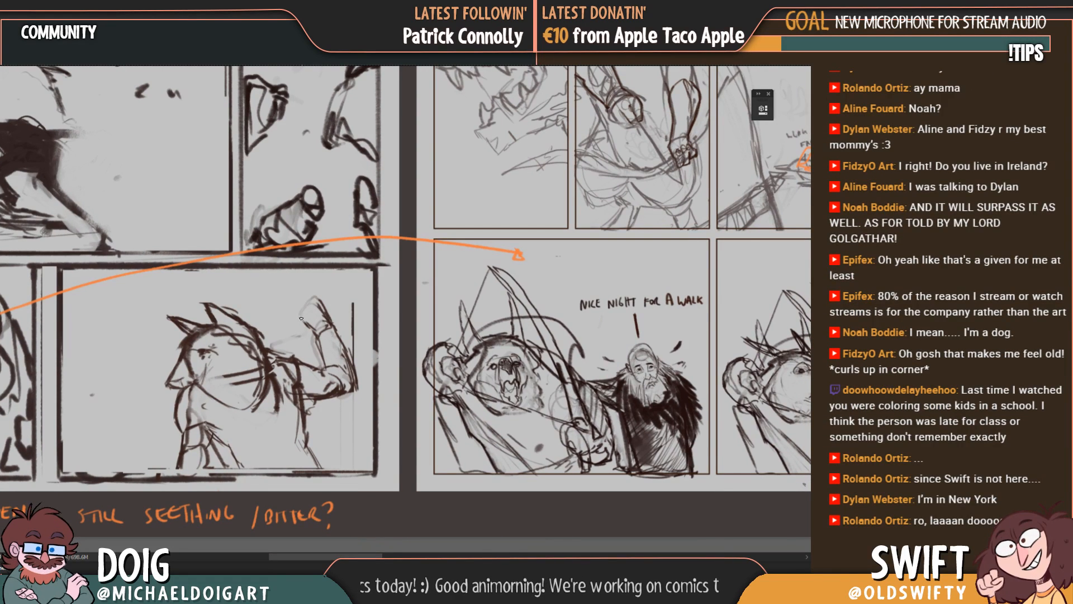
mouse_move(298, 316)
left_mouse_down()
mouse_move(265, 334)
mouse_move(267, 322)
left_mouse_up()
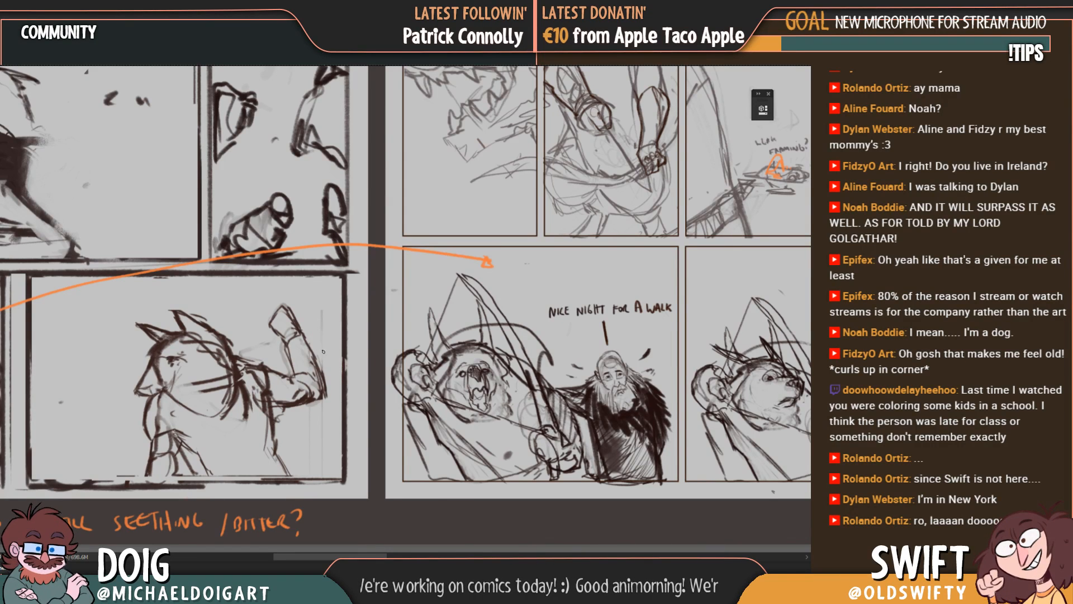
mouse_move(310, 370)
left_mouse_down()
mouse_move(336, 289)
mouse_move(342, 316)
left_mouse_up()
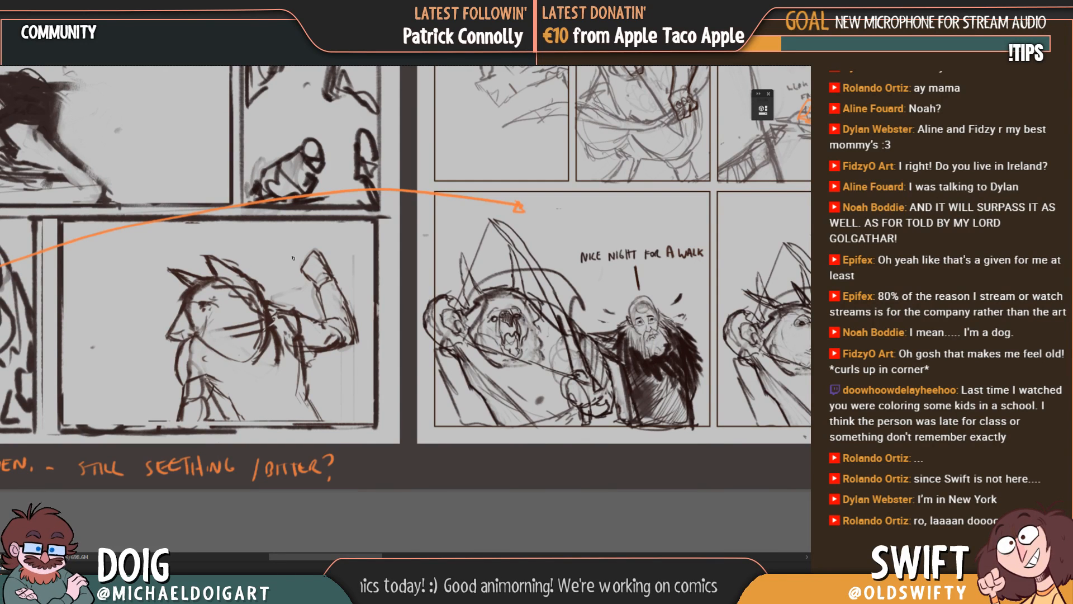
left_click_drag(359, 286, 359, 297)
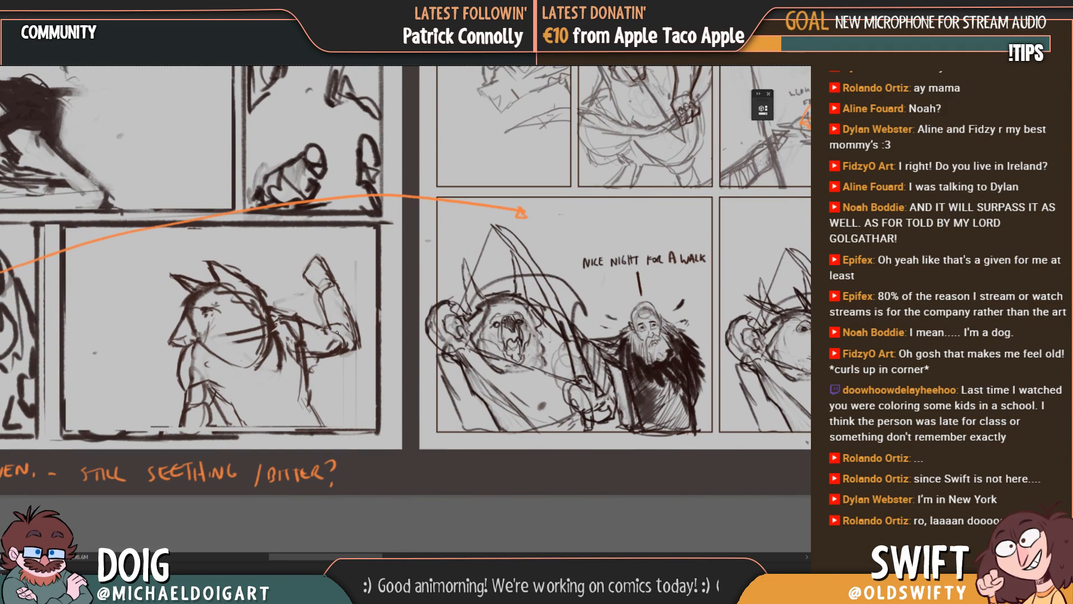
mouse_move(335, 332)
left_mouse_down()
mouse_move(343, 339)
mouse_move(364, 314)
left_mouse_up()
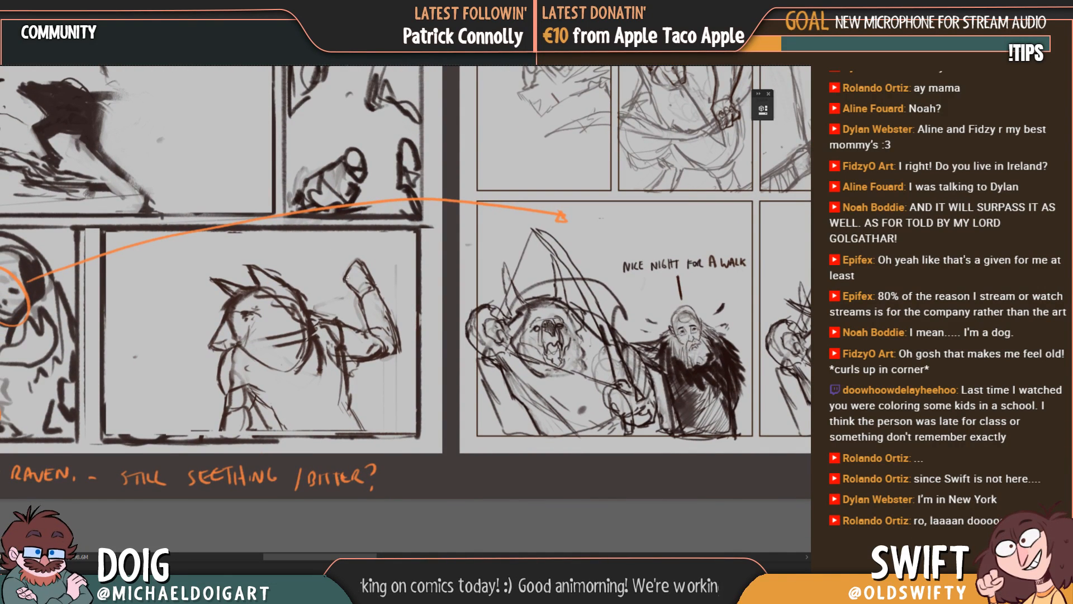
Step: Redraw the raised hand with pointed fingers, then clean up its wrist and forearm lines
key("ctrl+plus")
left_click_drag(340, 265, 350, 298)
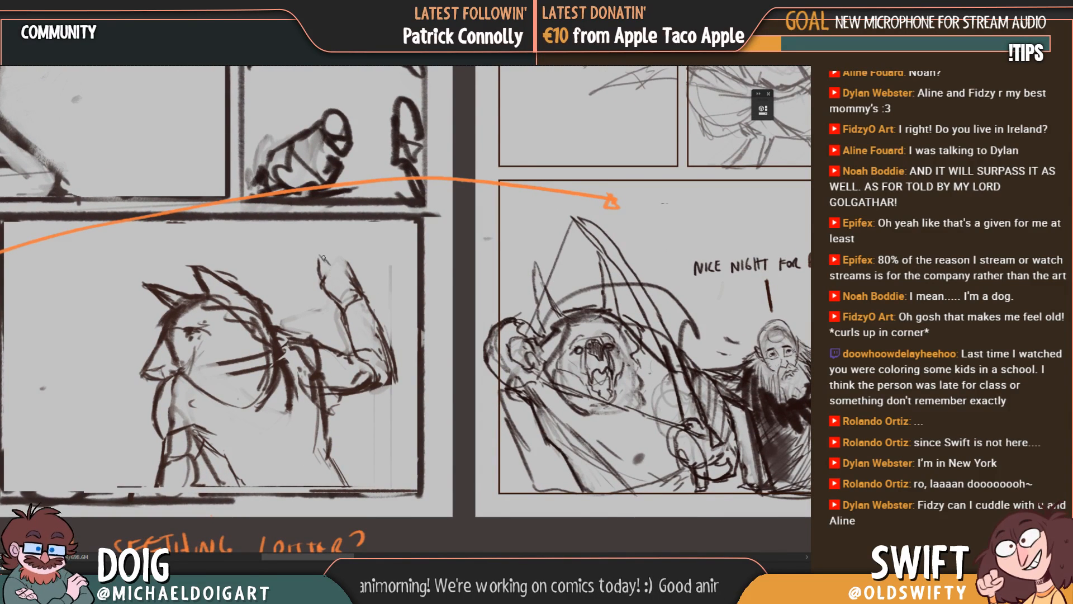
mouse_move(323, 258)
left_mouse_down()
mouse_move(333, 274)
mouse_move(320, 260)
mouse_move(328, 270)
mouse_move(347, 266)
left_mouse_up()
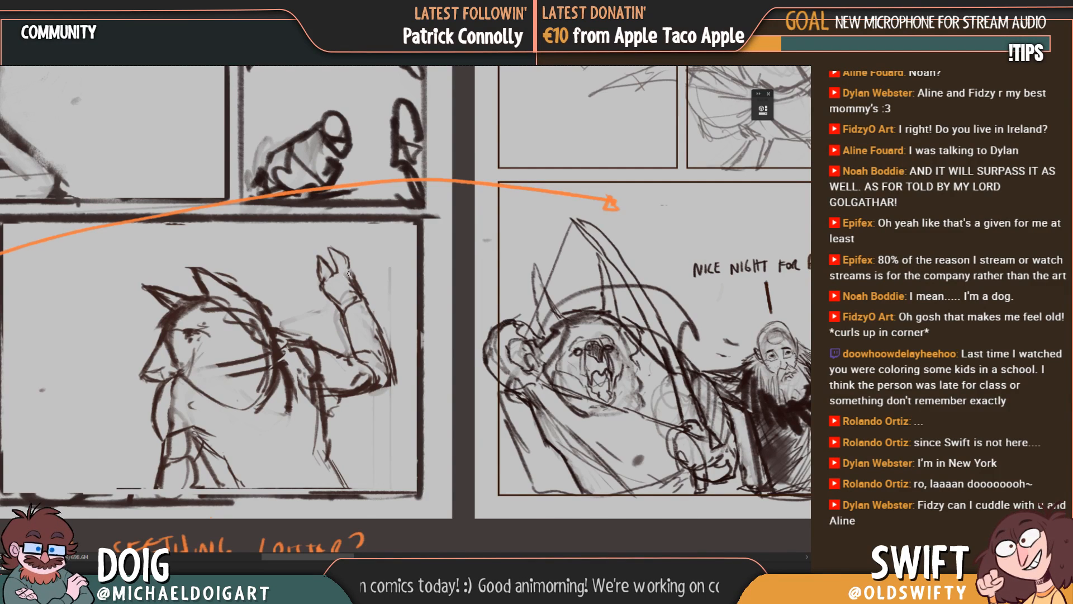
left_click_drag(340, 271, 349, 270)
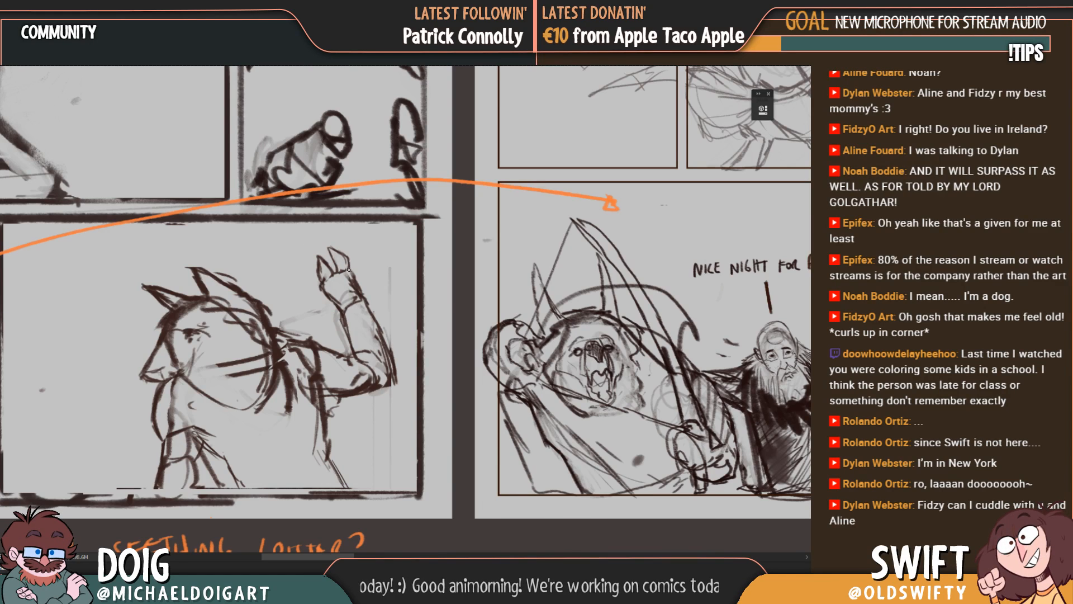
scroll(361, 290, "down", 2)
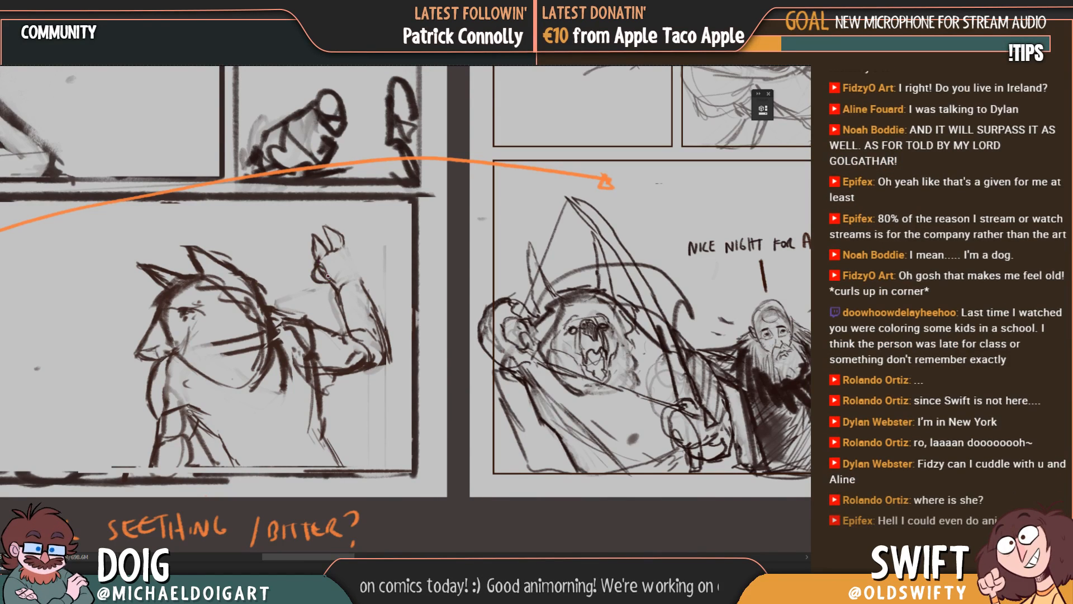
mouse_move(347, 261)
left_mouse_down()
mouse_move(336, 285)
mouse_move(329, 276)
left_mouse_up()
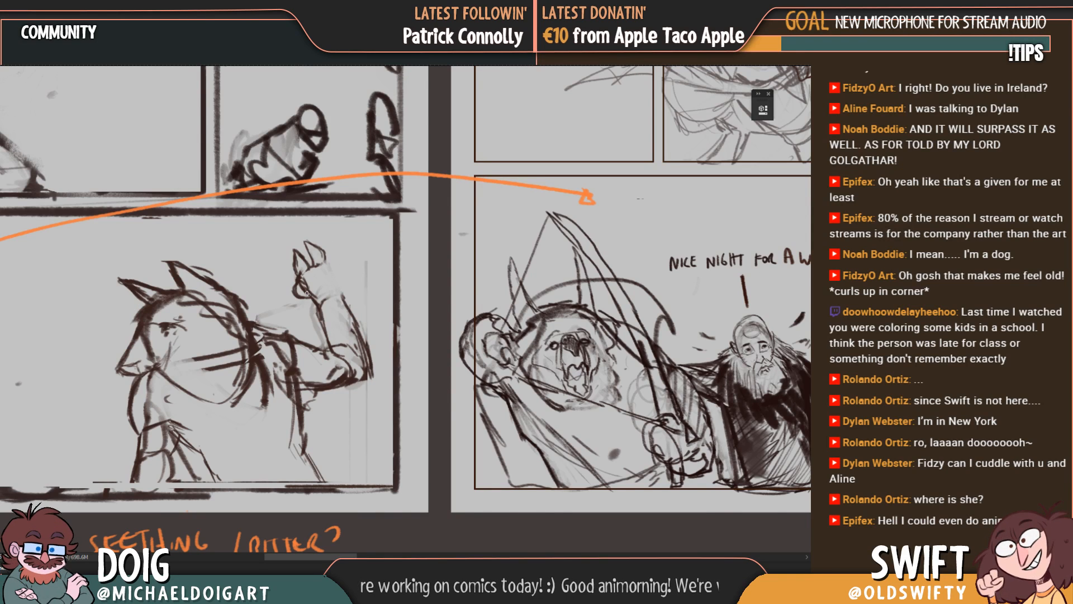
key("e")
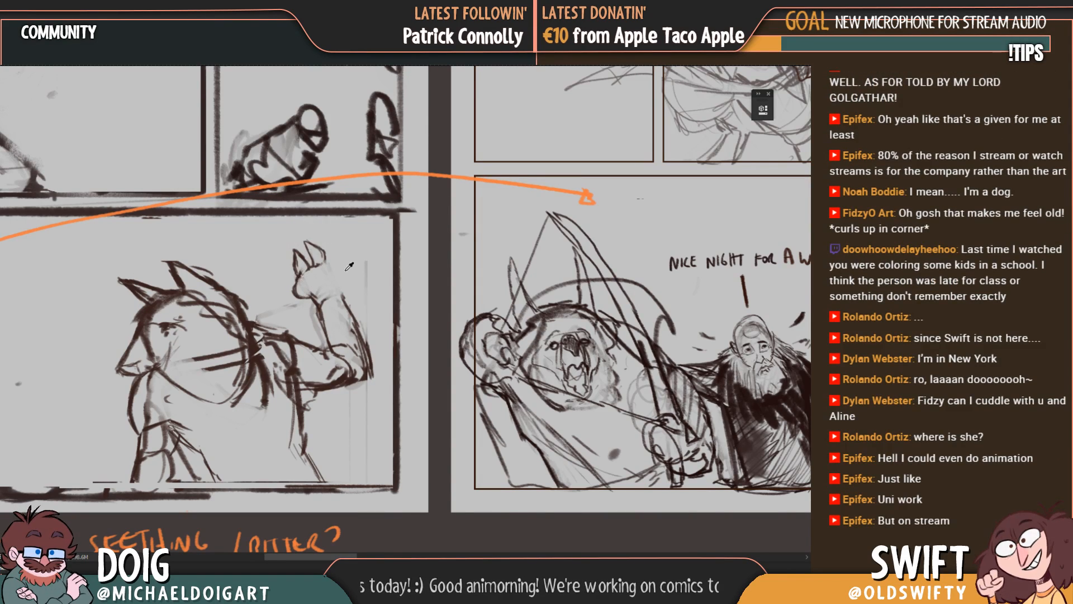
left_click_drag(305, 280, 309, 322)
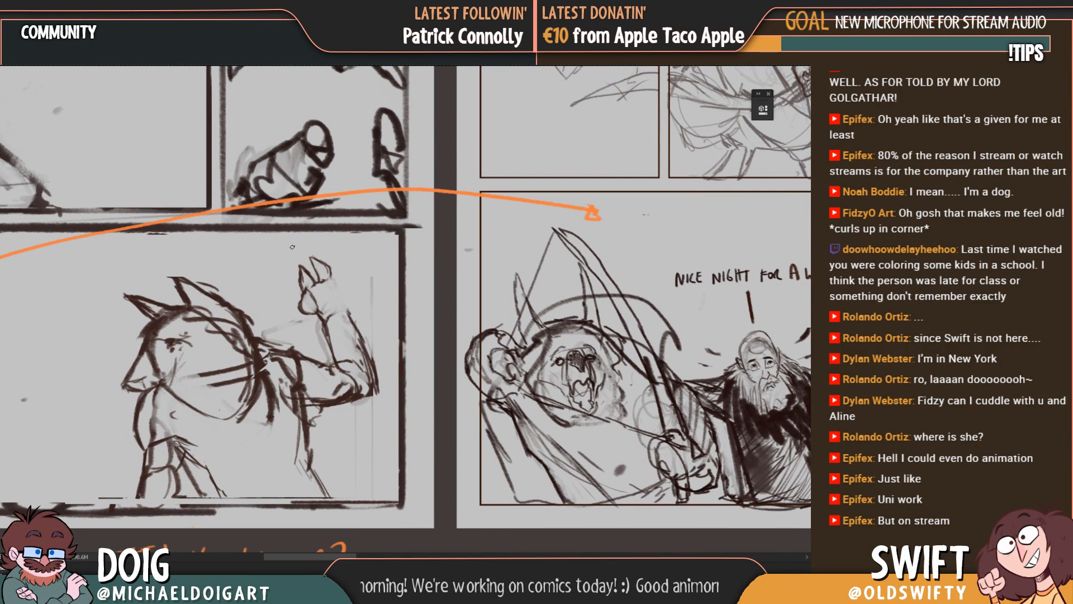
Step: Sketch a quiver opening and its upper edge behind the creature's shoulder, between the neck and the raised arm
mouse_move(246, 318)
left_mouse_down()
mouse_move(254, 326)
mouse_move(256, 316)
left_mouse_up()
left_click_drag(255, 318, 302, 353)
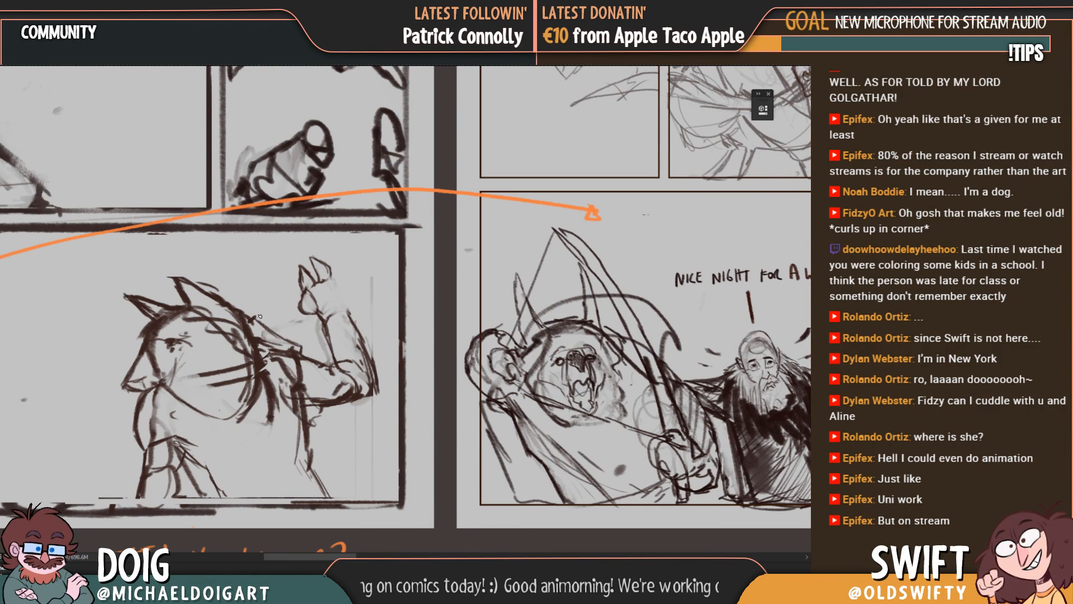
left_click_drag(257, 317, 302, 347)
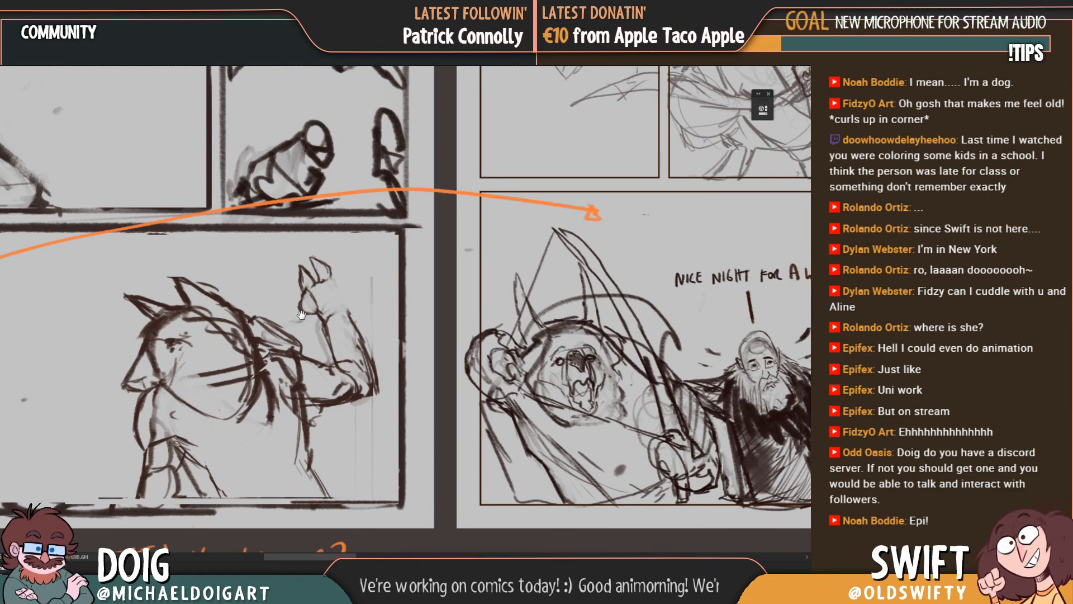
scroll(294, 268, "down", 1)
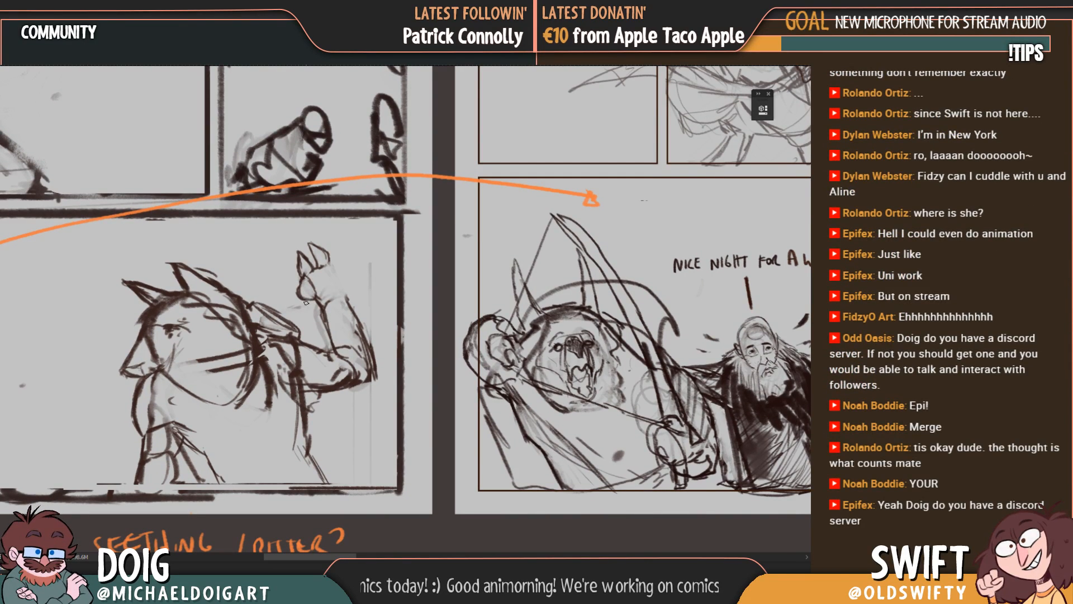
left_click_drag(258, 303, 299, 331)
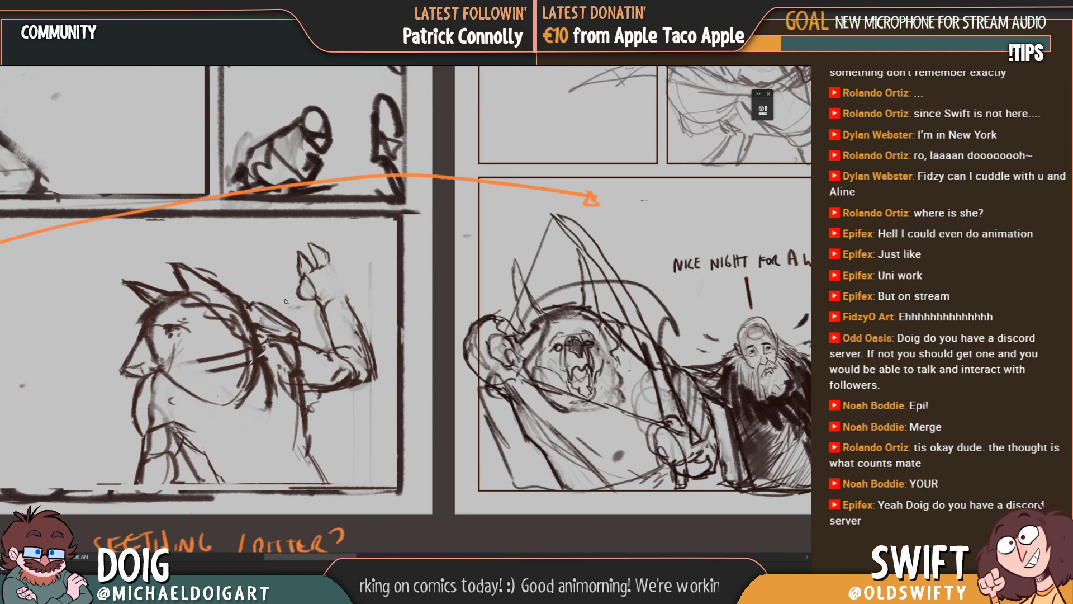
Step: Draw an arrow shaft running from the quiver to the raised hand, with shorter arrow shafts sticking out on both sides of it
left_click_drag(273, 314, 297, 291)
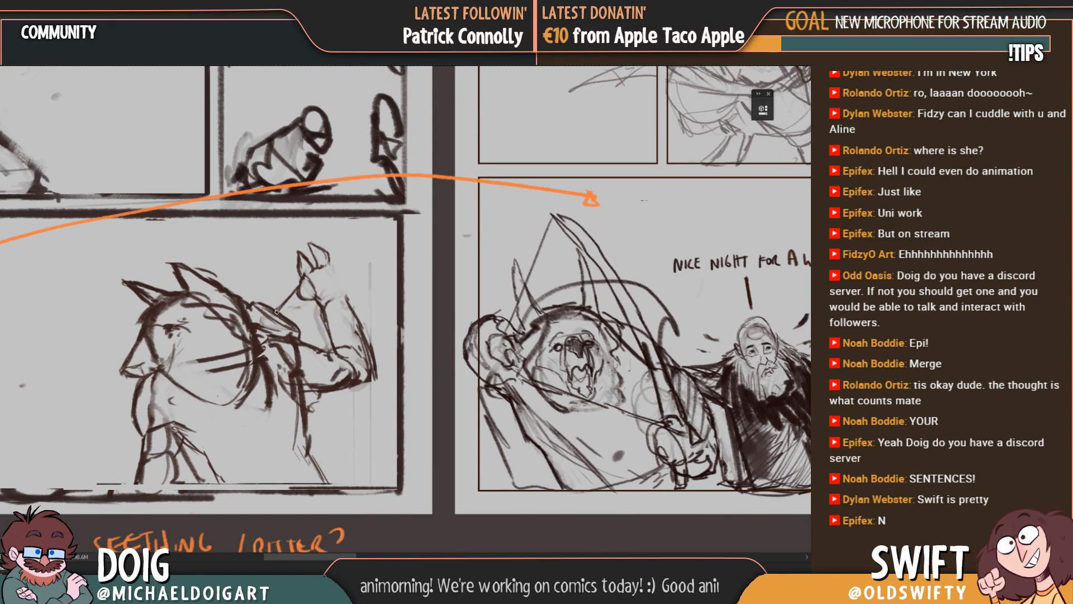
left_click_drag(275, 314, 306, 275)
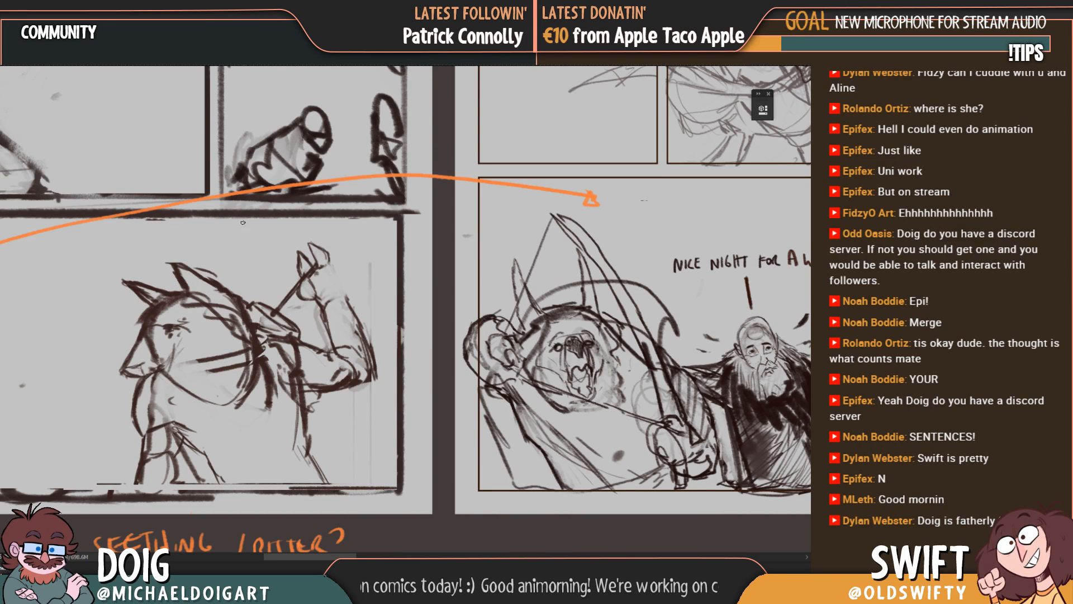
left_click_drag(253, 307, 251, 300)
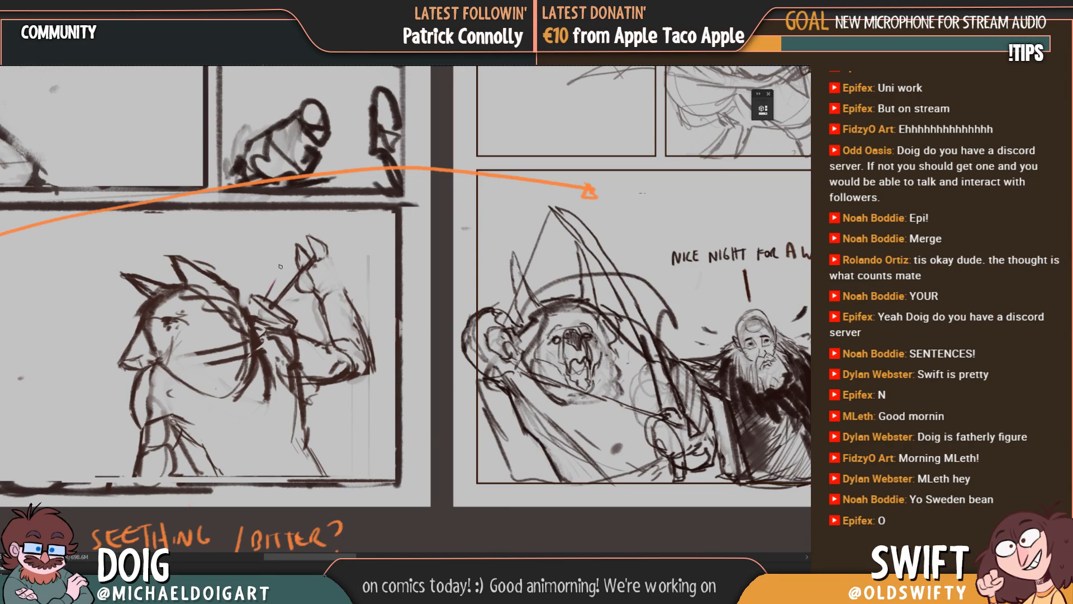
mouse_move(271, 300)
left_mouse_down()
mouse_move(281, 279)
mouse_move(270, 272)
left_mouse_up()
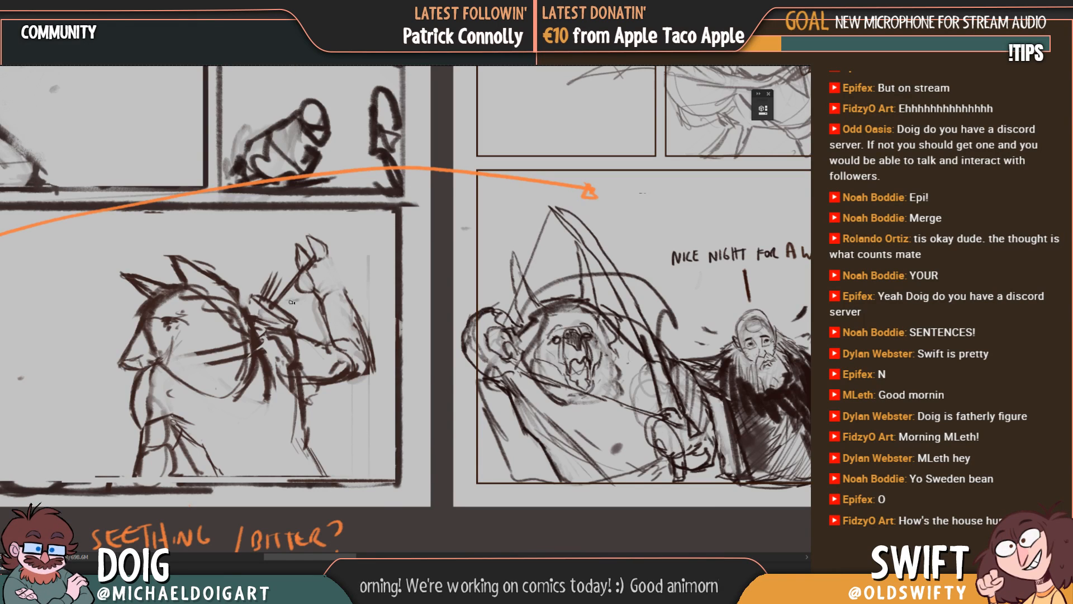
left_click_drag(289, 319, 303, 299)
left_click_drag(292, 313, 302, 296)
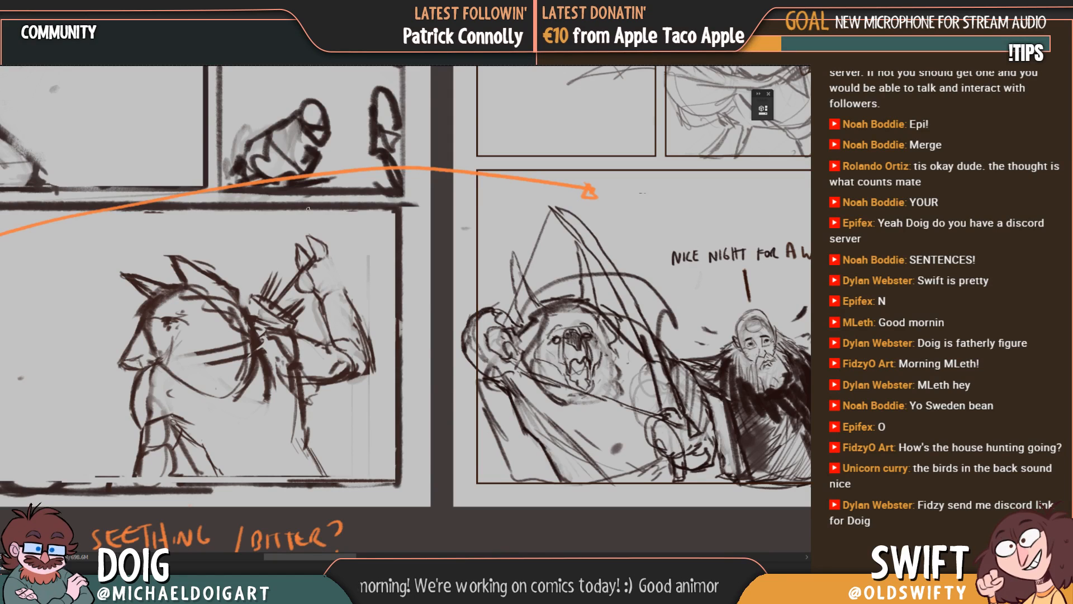
left_click_drag(300, 312, 309, 304)
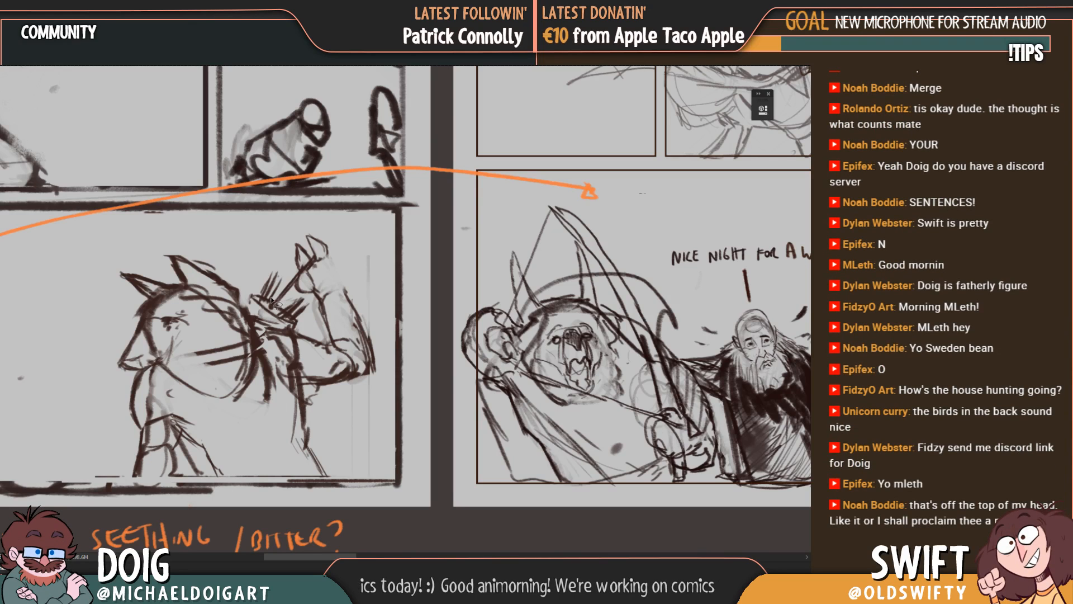
Step: Delete the cluster of short arrow shafts between the creature's head and the arrow held in its hand
mouse_move(272, 298)
left_mouse_down()
mouse_move(258, 293)
mouse_move(285, 280)
mouse_move(278, 291)
left_mouse_up()
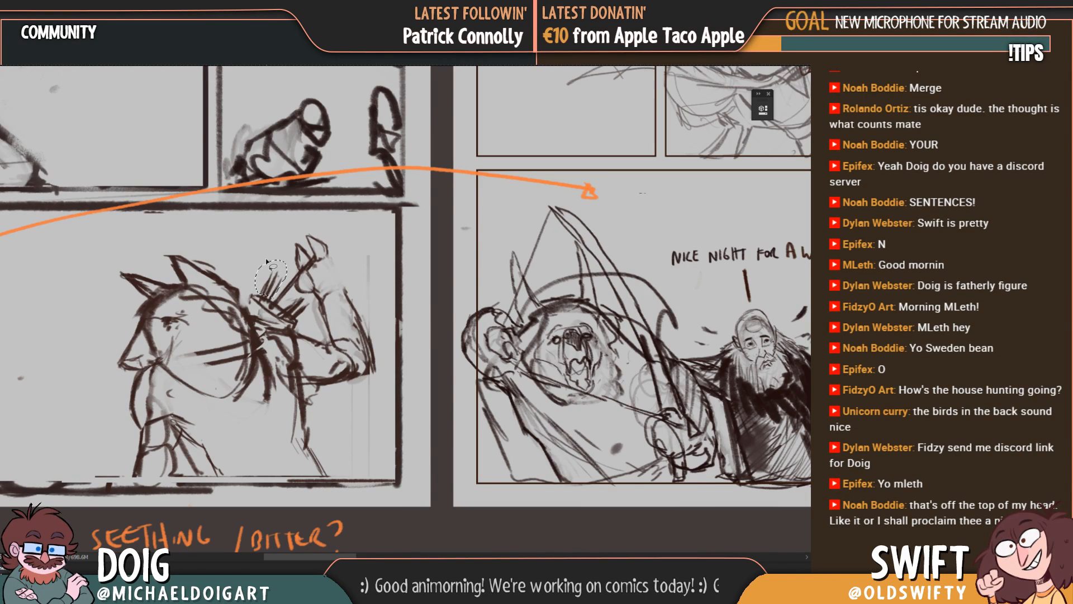
key("Delete")
key("ctrl+d")
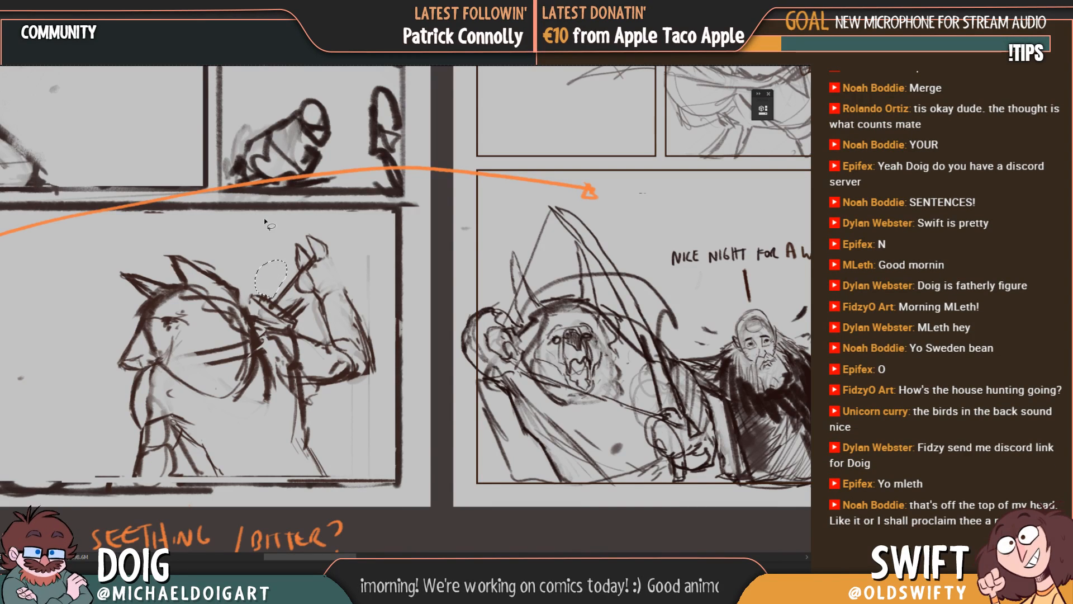
mouse_move(268, 222)
left_mouse_down()
mouse_move(270, 274)
mouse_move(261, 286)
mouse_move(251, 253)
mouse_move(240, 298)
mouse_move(249, 300)
left_mouse_up()
key("ctrl+d")
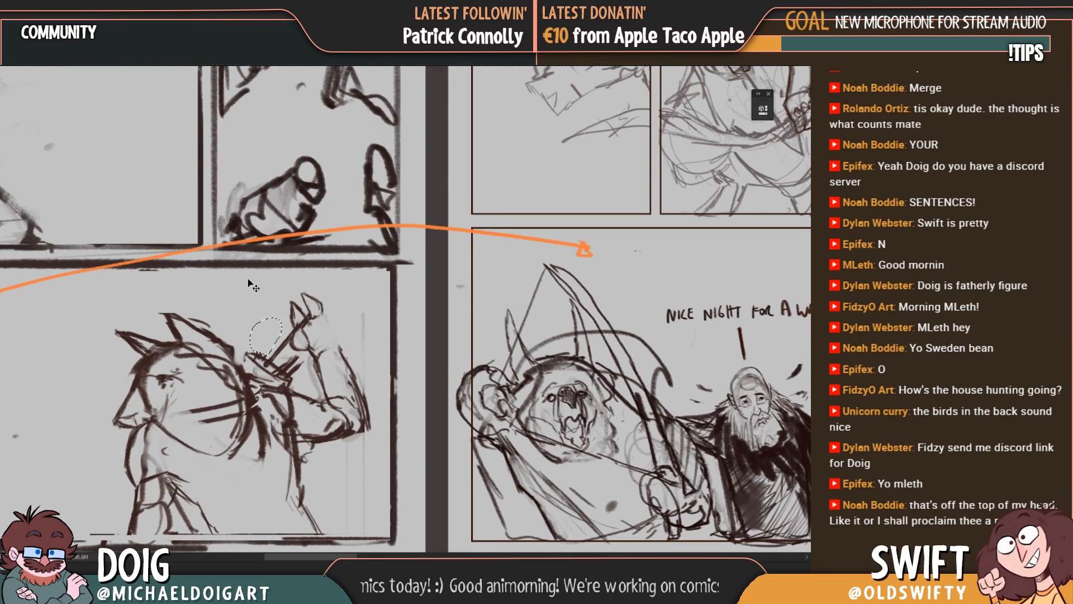
scroll(267, 288, "down", 3)
scroll(267, 287, "down", 1)
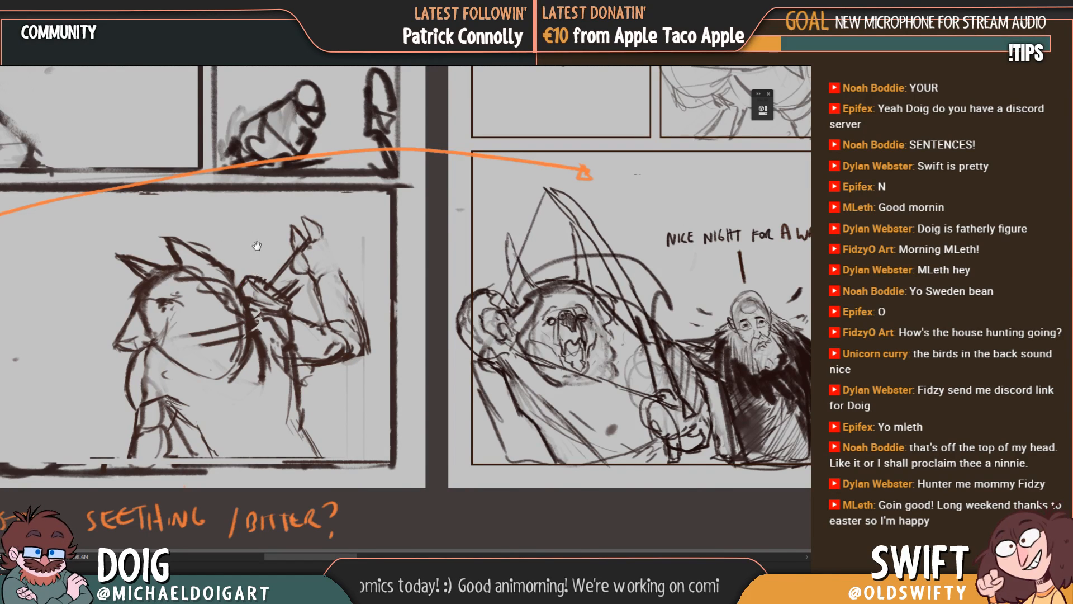
Step: Shade the creature's rear ear with closely spaced hatching lines
scroll(196, 262, "up", 1)
mouse_move(179, 267)
left_mouse_down()
mouse_move(195, 290)
mouse_move(234, 311)
left_mouse_up()
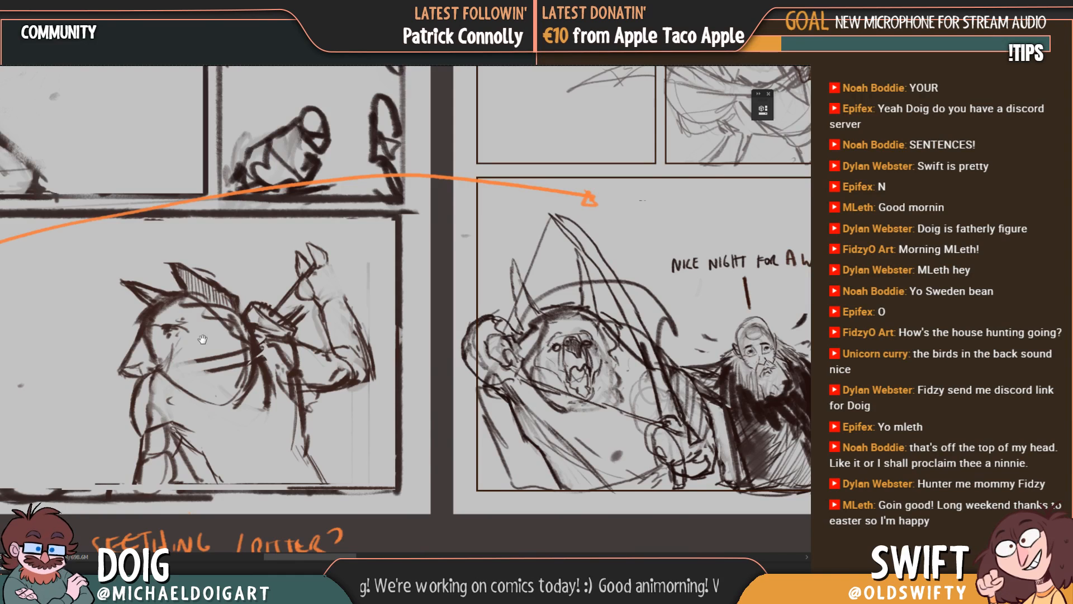
mouse_move(138, 311)
left_mouse_down()
mouse_move(213, 279)
mouse_move(208, 321)
left_mouse_up()
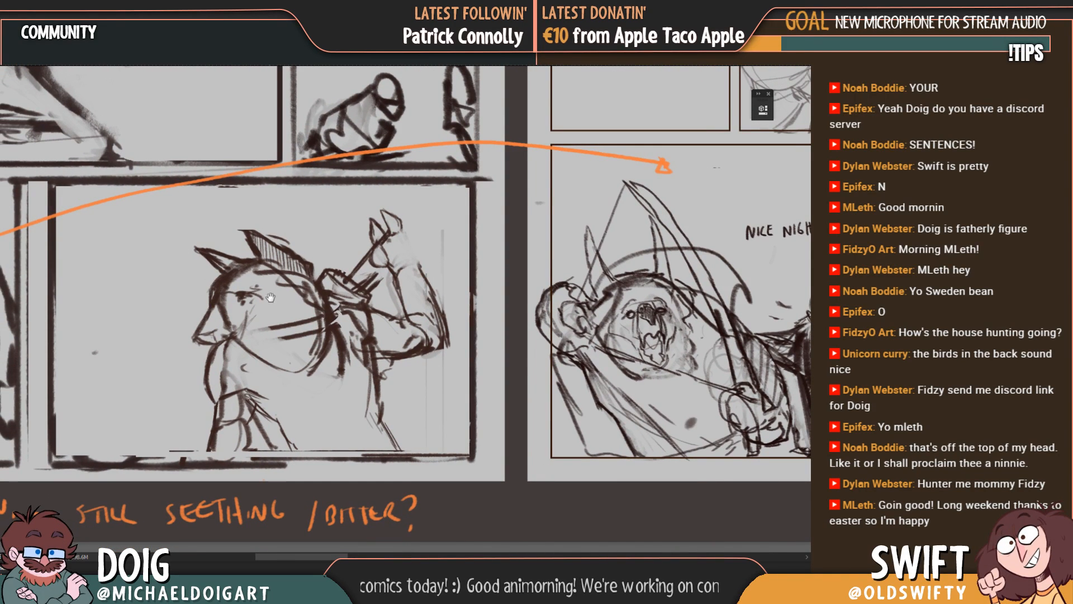
left_click_drag(276, 332, 270, 322)
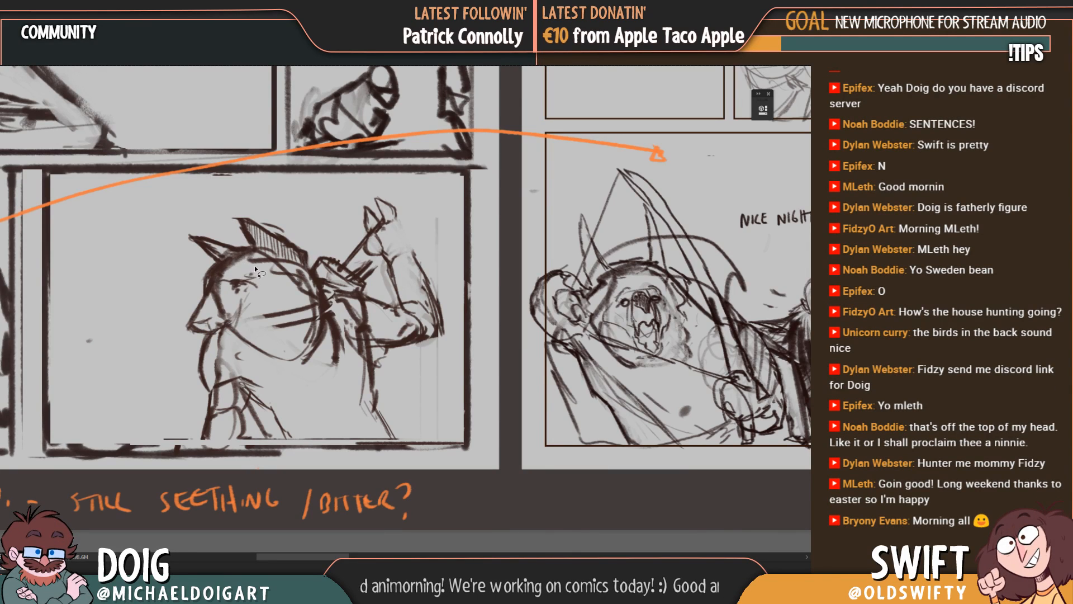
Step: Select the creature's brow, eye and muzzle, transform them to adjust the tilt of the face, and clear the selection
mouse_move(249, 258)
left_mouse_down()
mouse_move(192, 291)
mouse_move(207, 338)
mouse_move(246, 332)
mouse_move(281, 290)
mouse_move(278, 256)
left_mouse_up()
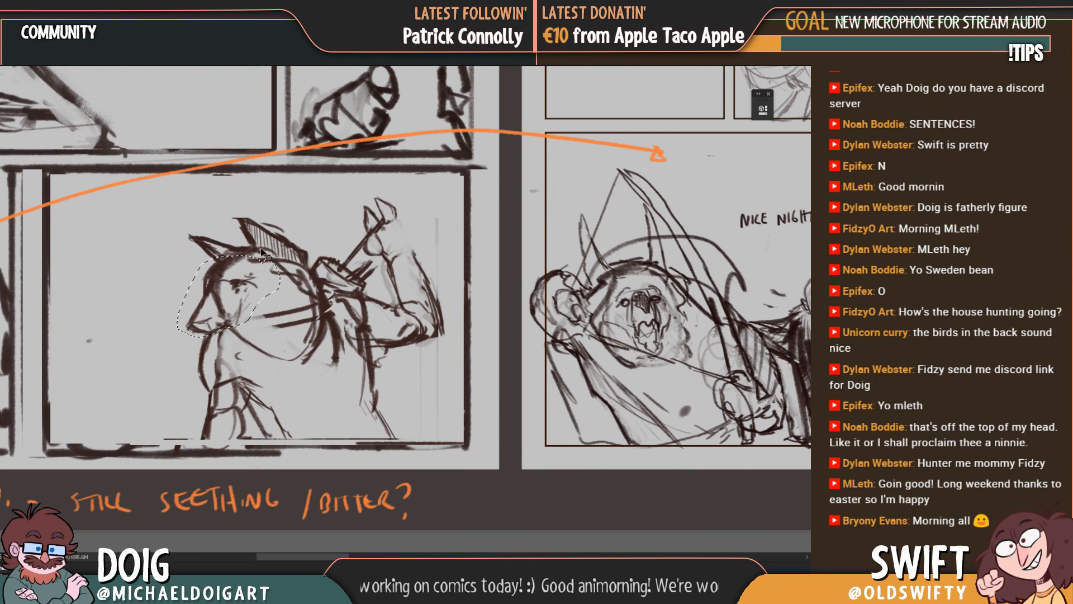
key("ctrl+t")
mouse_move(229, 338)
left_mouse_down()
mouse_move(229, 351)
mouse_move(176, 344)
mouse_move(227, 345)
left_mouse_up()
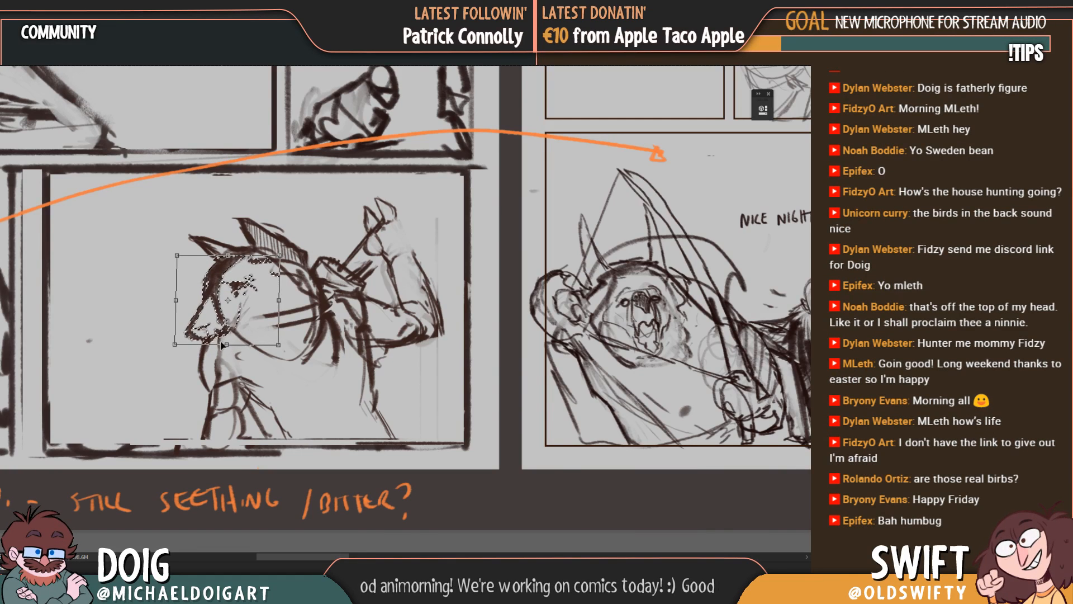
key("Return")
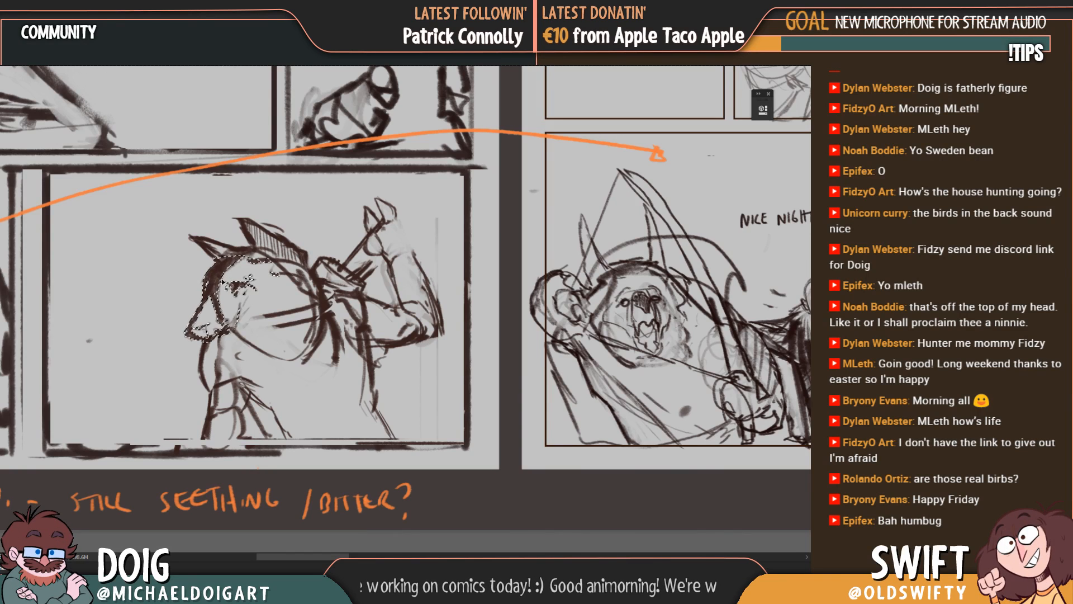
left_click_drag(257, 309, 303, 280)
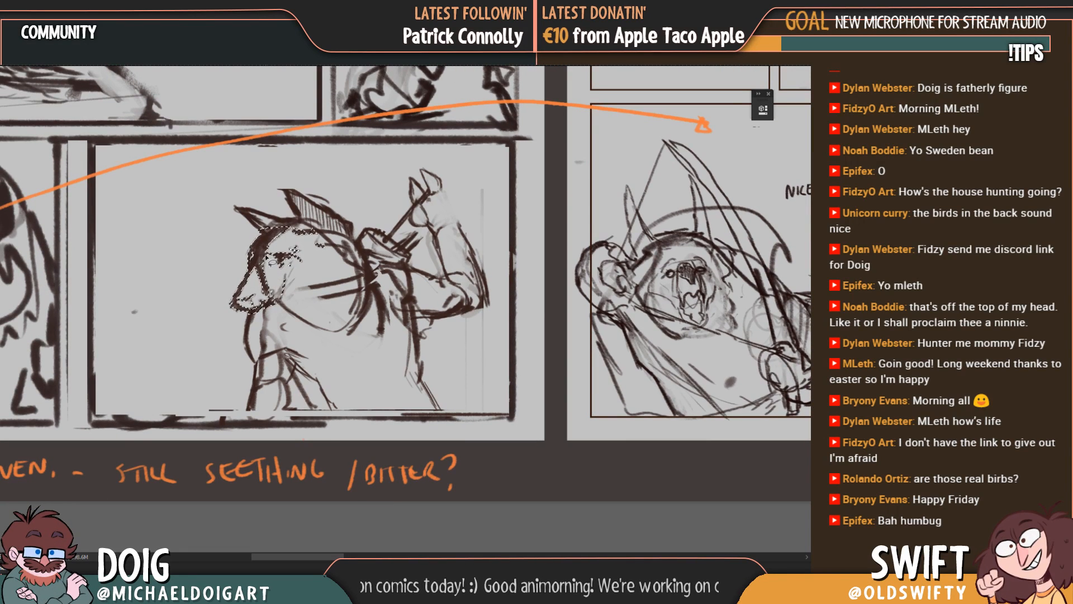
key("ctrl+d")
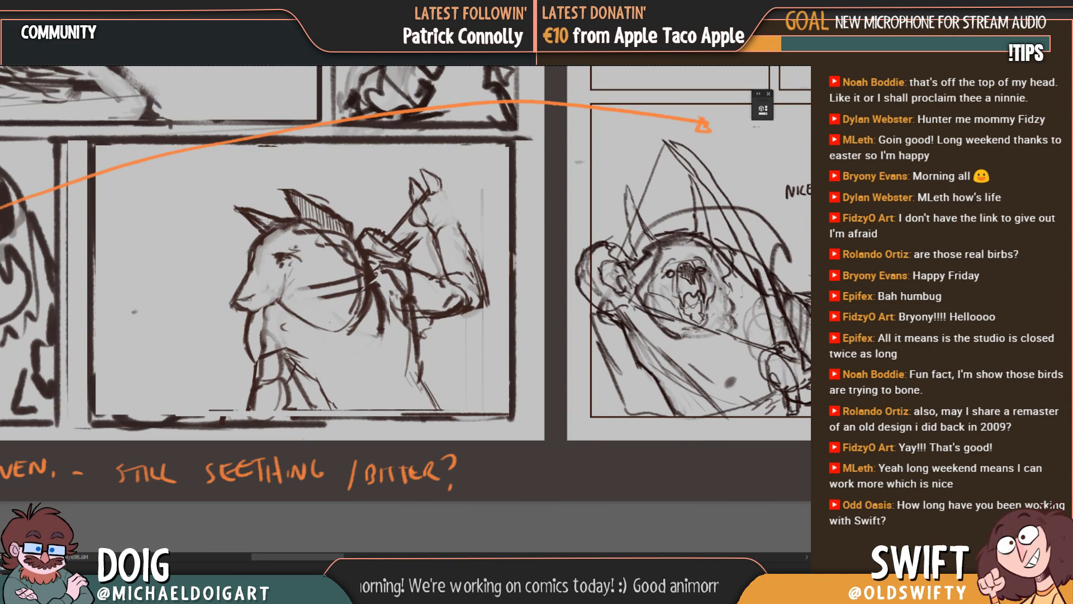
Step: Draw a bold angular jawline from the creature's chin down and back up towards the rear of the head
scroll(253, 299, "down", 1)
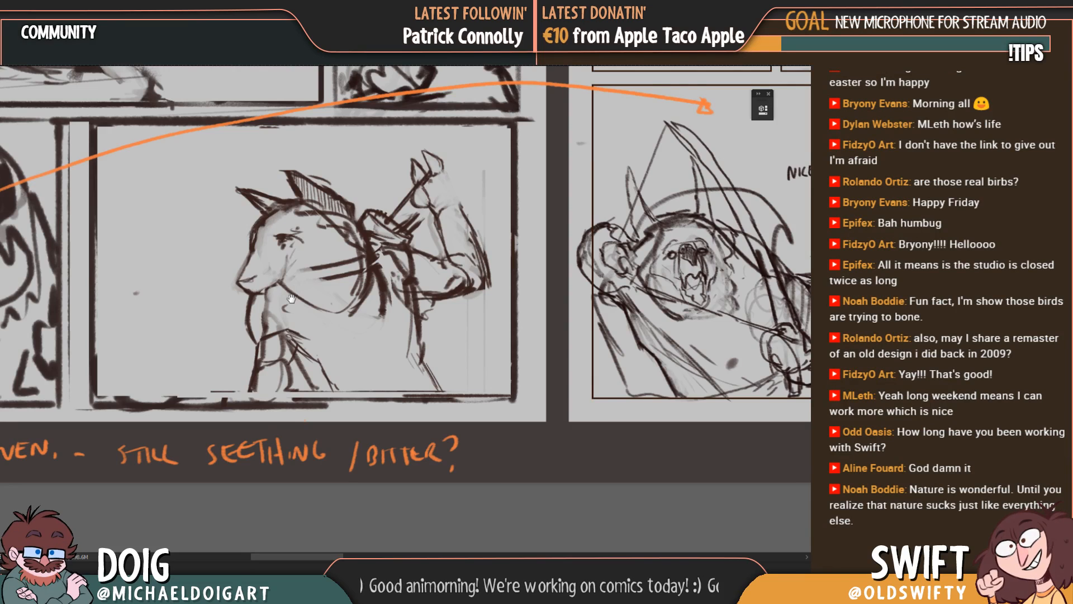
left_click_drag(291, 298, 292, 319)
left_click_drag(316, 284, 335, 241)
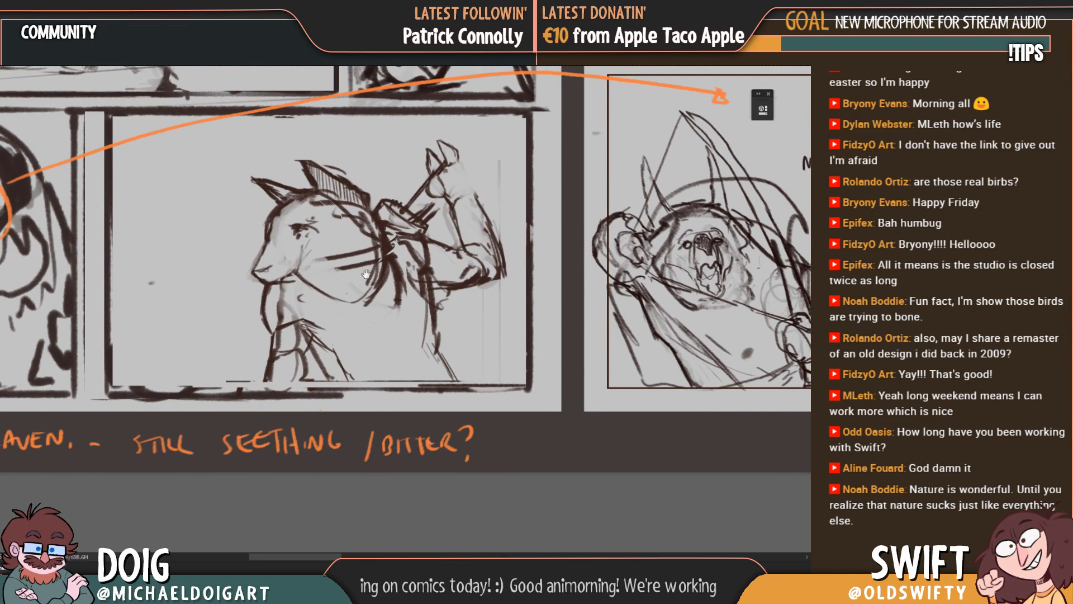
left_click_drag(366, 274, 311, 268)
left_click_drag(298, 269, 304, 332)
left_click_drag(251, 293, 309, 336)
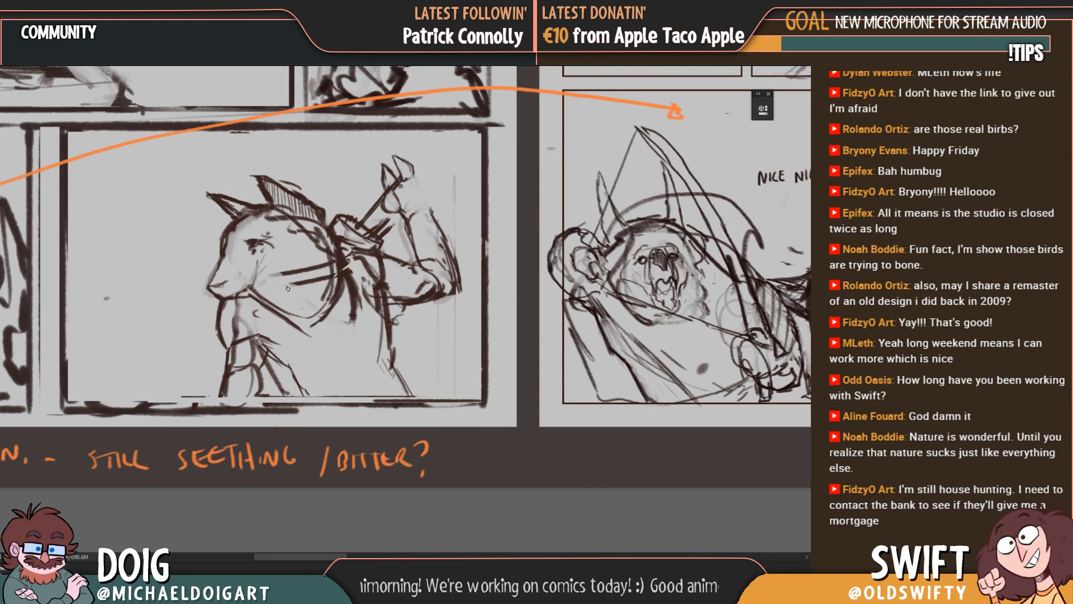
left_click_drag(354, 240, 329, 301)
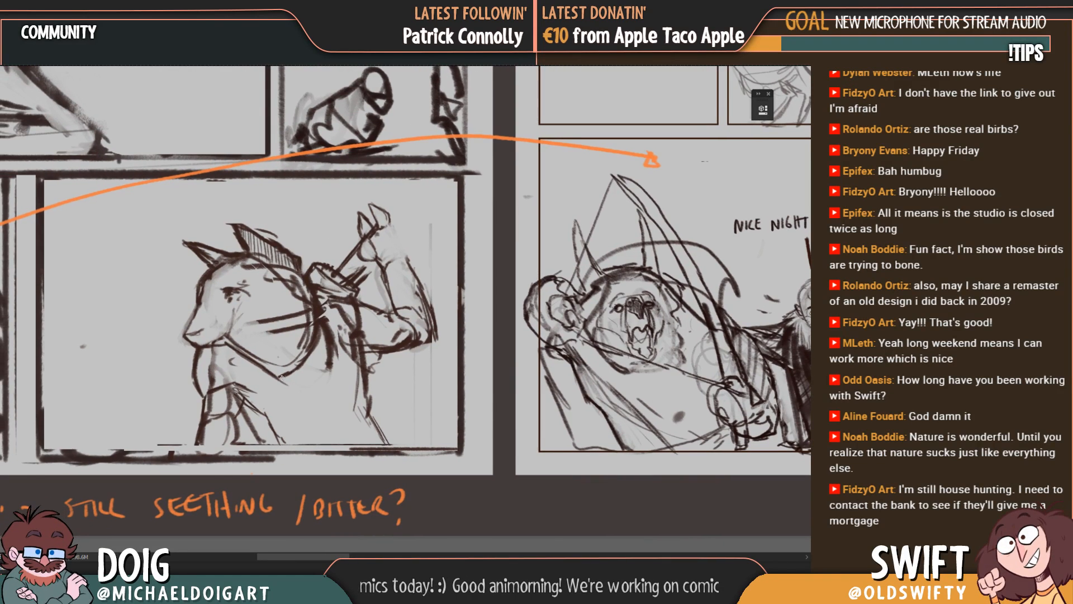
Step: Erase the stripes across the creature's cheek and clean up the leftover lines inside the jaw
left_click_drag(259, 339, 263, 353)
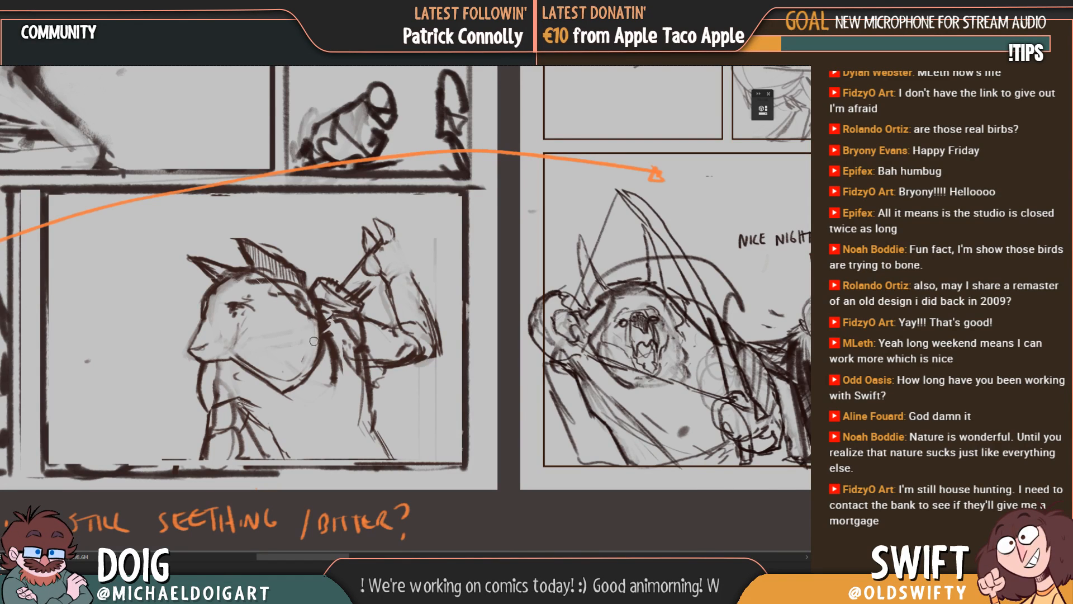
left_click_drag(266, 375, 283, 382)
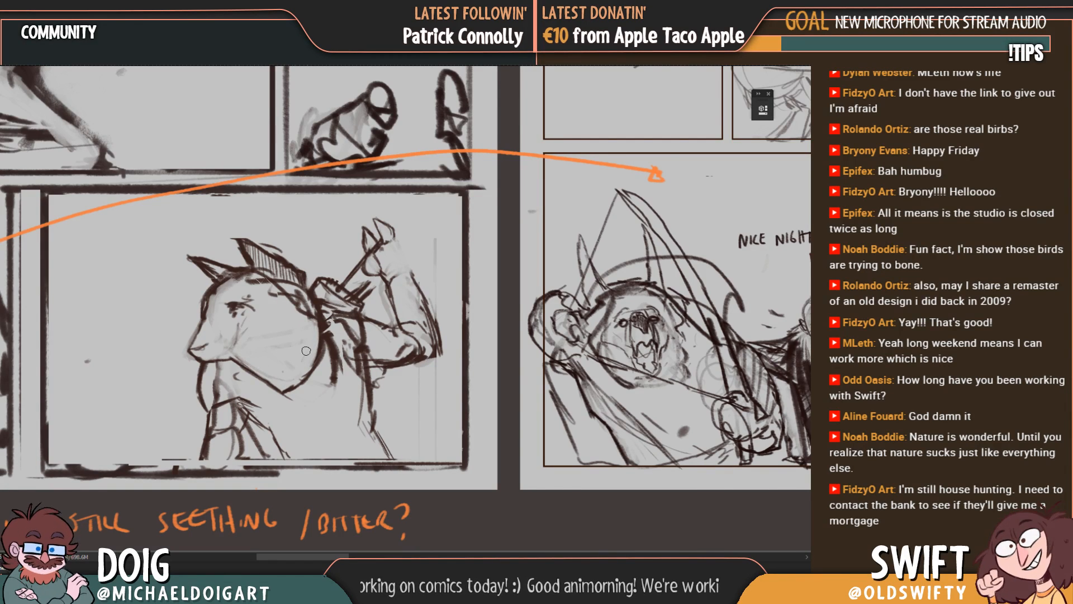
left_click_drag(299, 345, 307, 328)
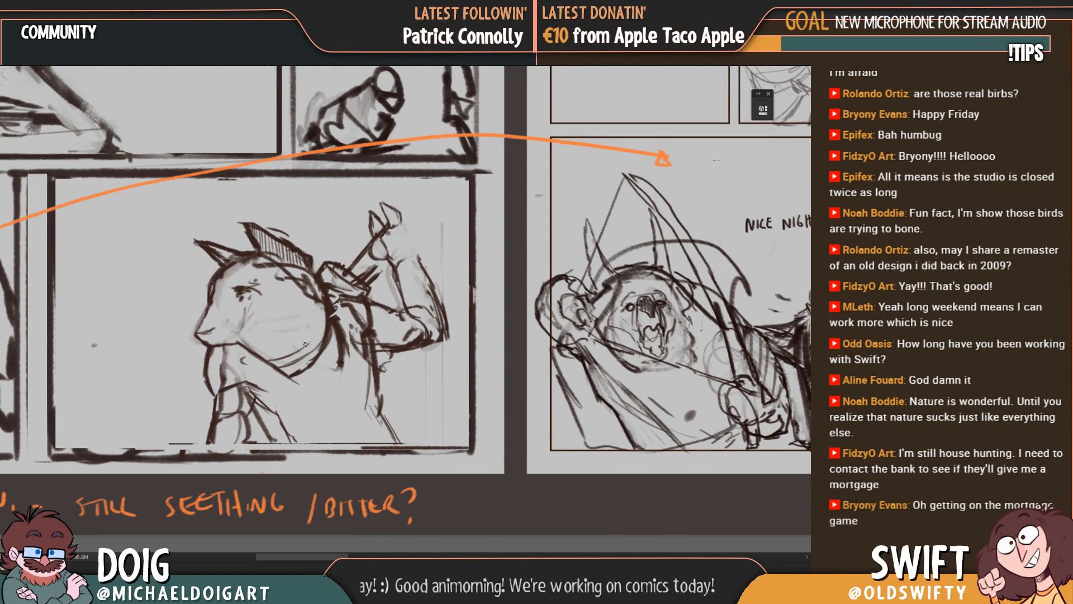
Step: Add a second line along the underside of the jaw, curving up to the back of the creature's head
left_click_drag(318, 334, 282, 338)
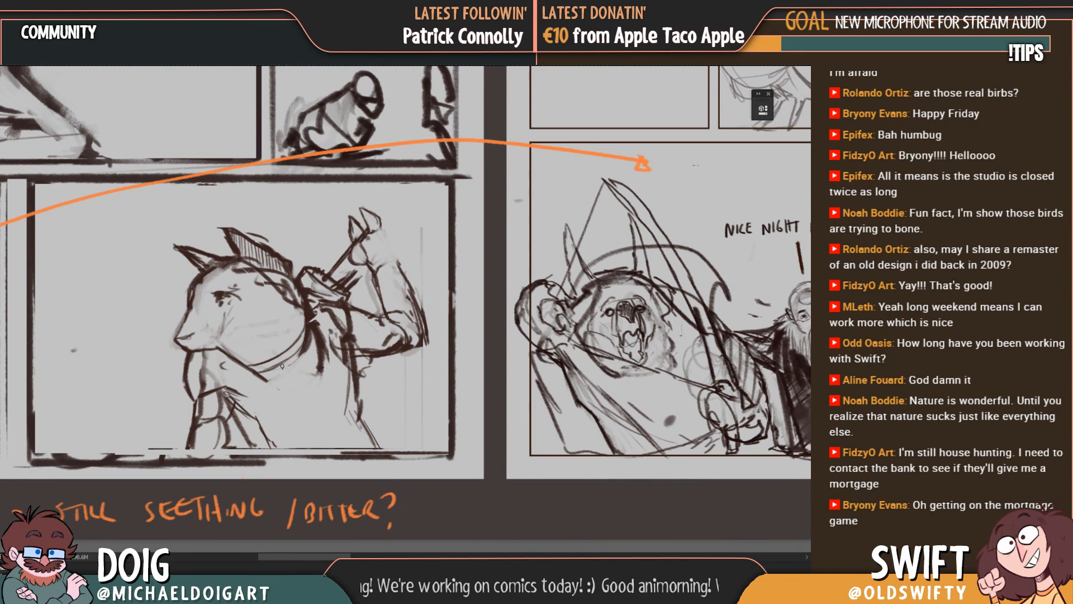
left_click_drag(264, 383, 309, 340)
left_click_drag(262, 384, 259, 367)
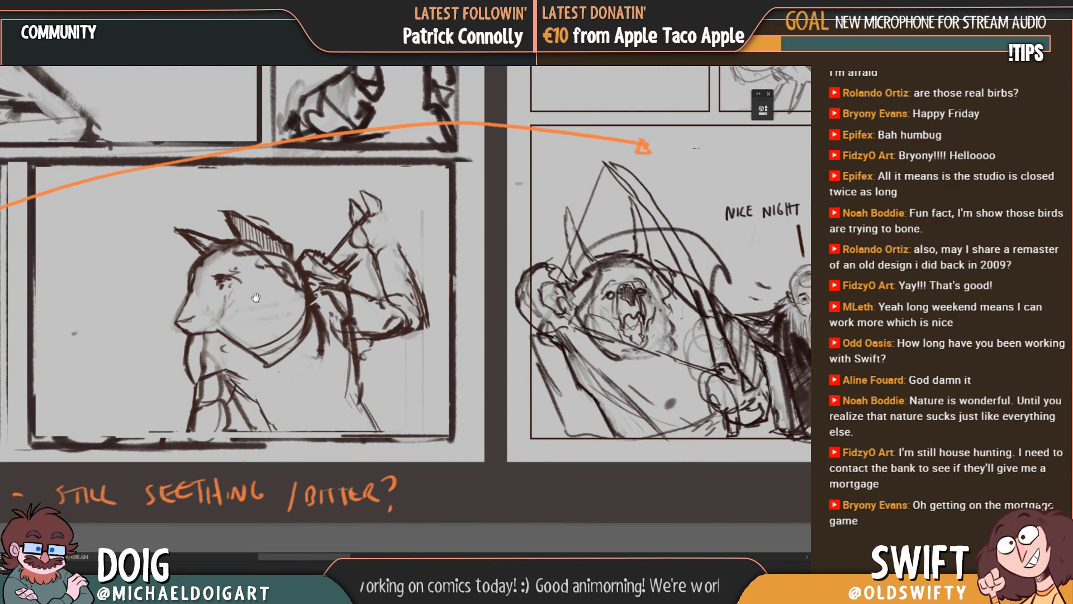
left_click_drag(265, 302, 270, 307)
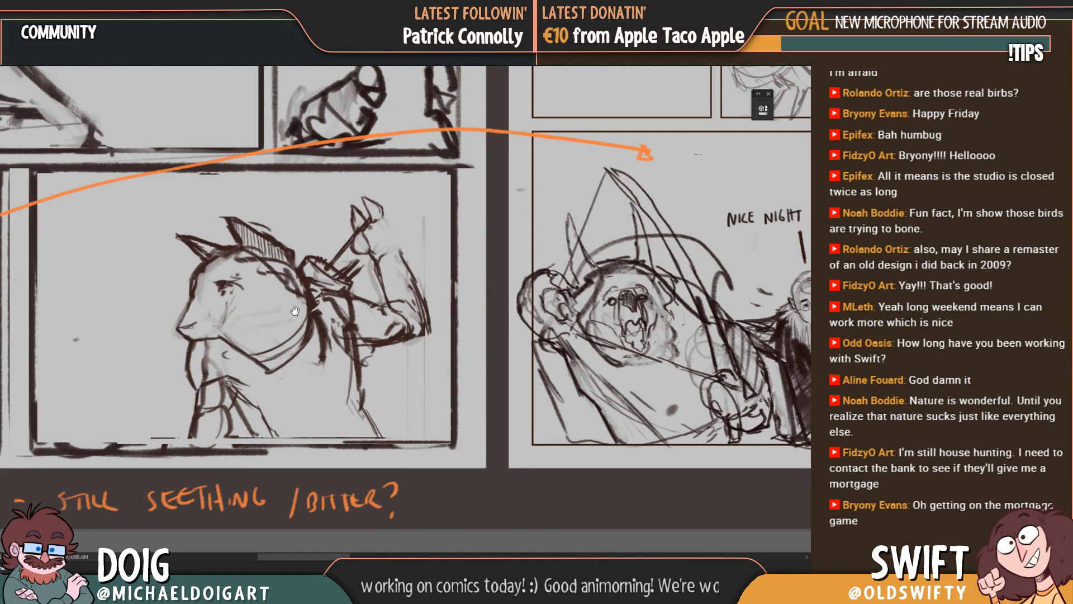
mouse_move(287, 300)
left_mouse_down()
mouse_move(285, 321)
mouse_move(273, 302)
left_mouse_up()
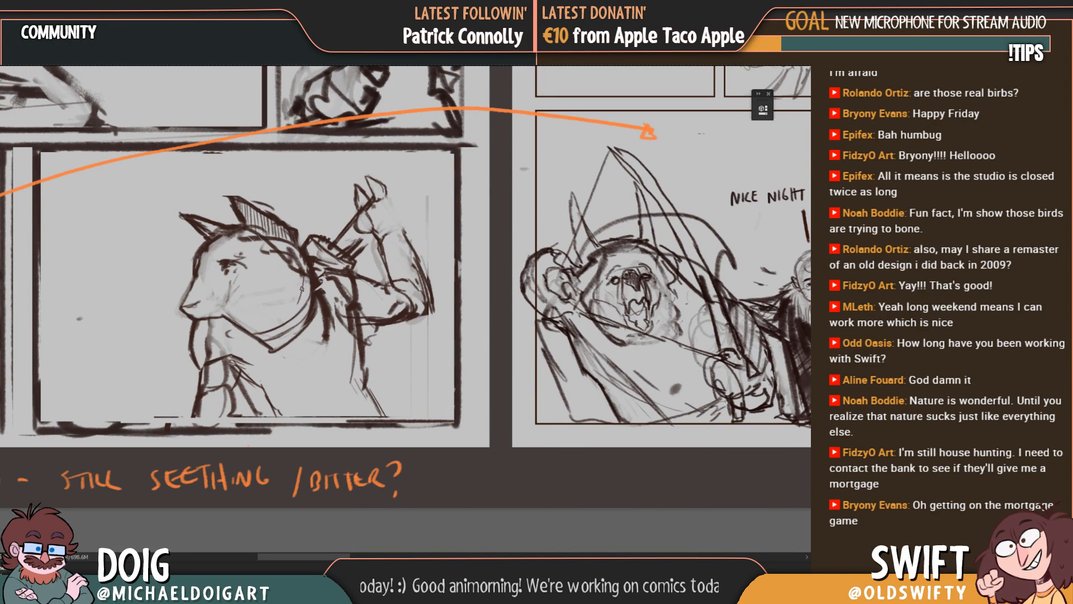
left_click_drag(292, 308, 289, 315)
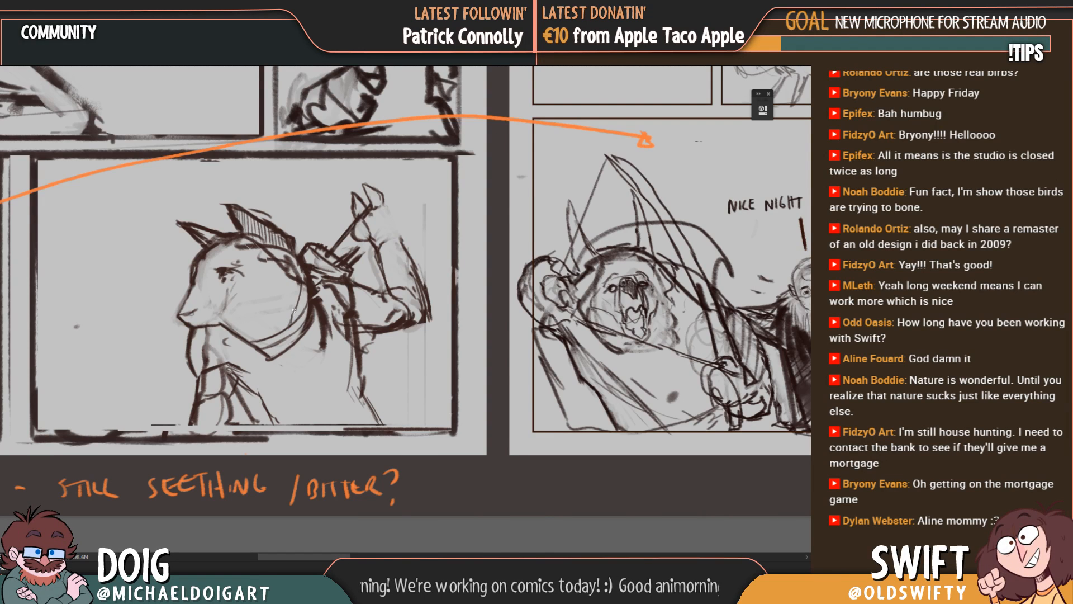
Step: Erase the hatched ear's rear edge and redraw it sloping down to the back of the head
left_click_drag(294, 280, 291, 314)
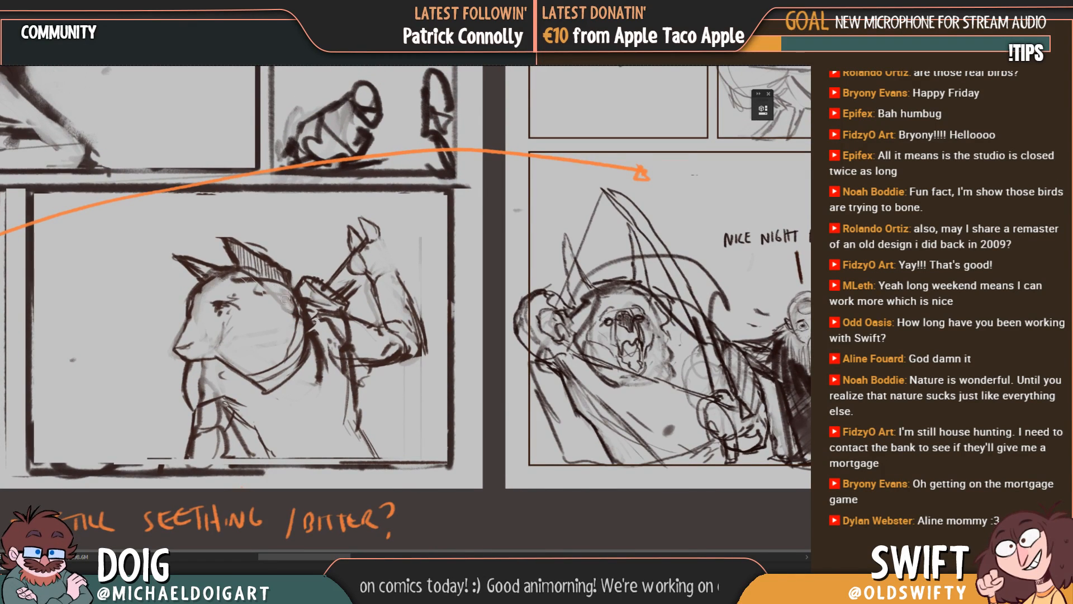
mouse_move(278, 267)
left_mouse_down()
mouse_move(240, 244)
mouse_move(285, 274)
mouse_move(275, 292)
left_mouse_up()
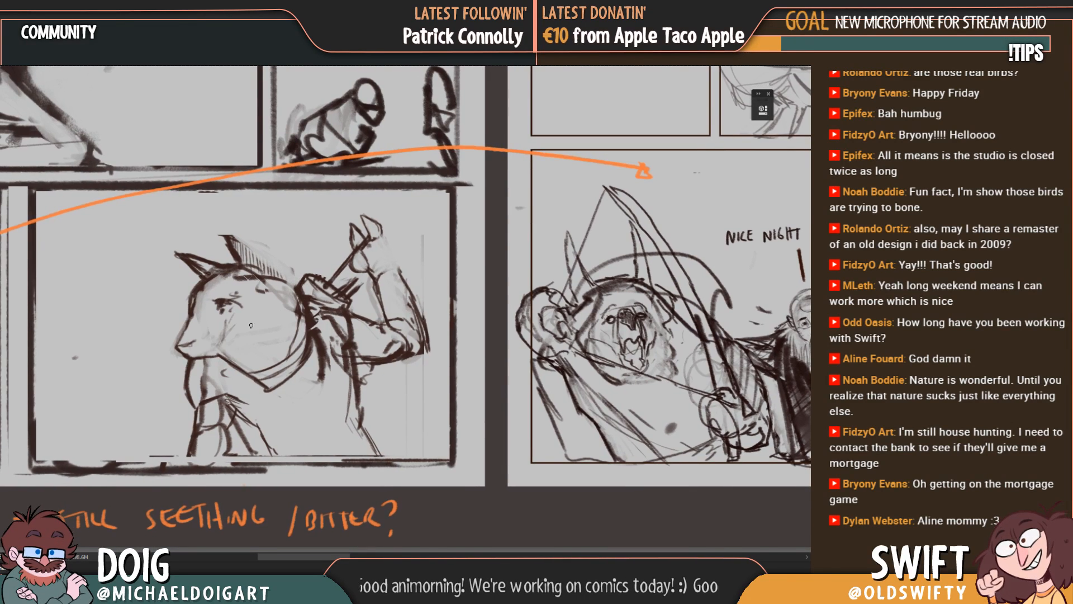
mouse_move(226, 235)
left_mouse_down()
mouse_move(295, 293)
mouse_move(324, 281)
mouse_move(322, 253)
left_mouse_up()
left_click_drag(315, 316, 304, 308)
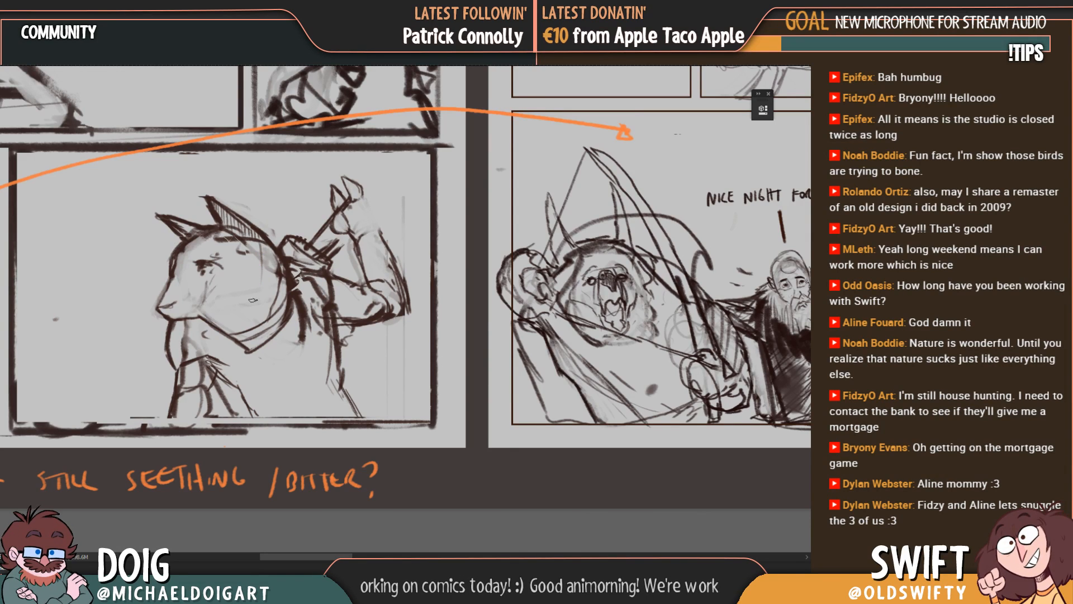
left_click_drag(212, 325, 217, 280)
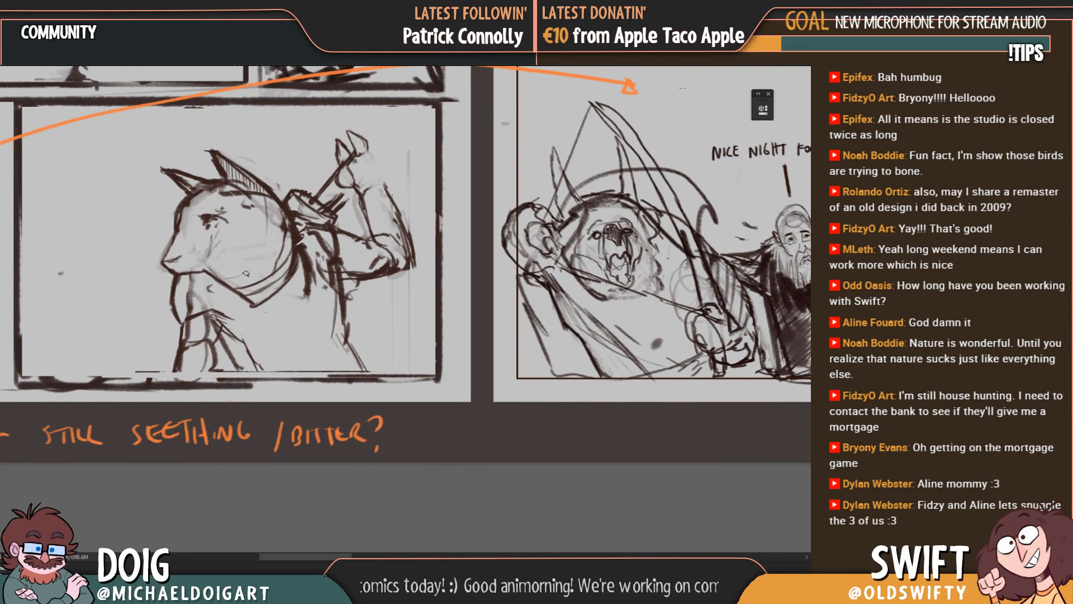
left_click_drag(240, 246, 252, 252)
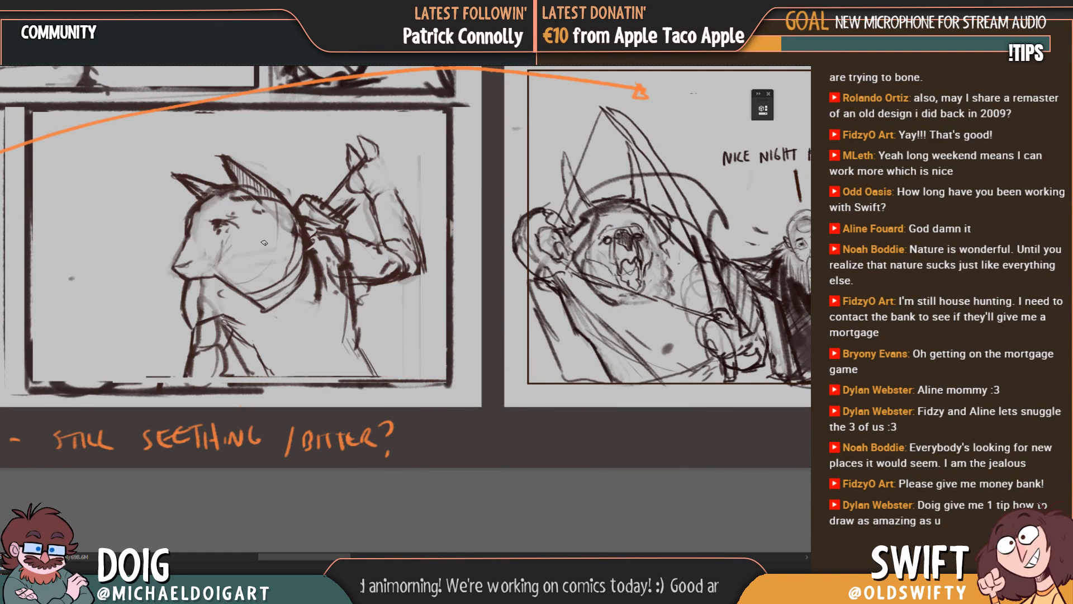
Step: Redraw the nose and mouth at the tip of the creature's muzzle with small, defined strokes
mouse_move(224, 221)
left_mouse_down()
mouse_move(209, 251)
mouse_move(224, 232)
mouse_move(276, 251)
left_mouse_up()
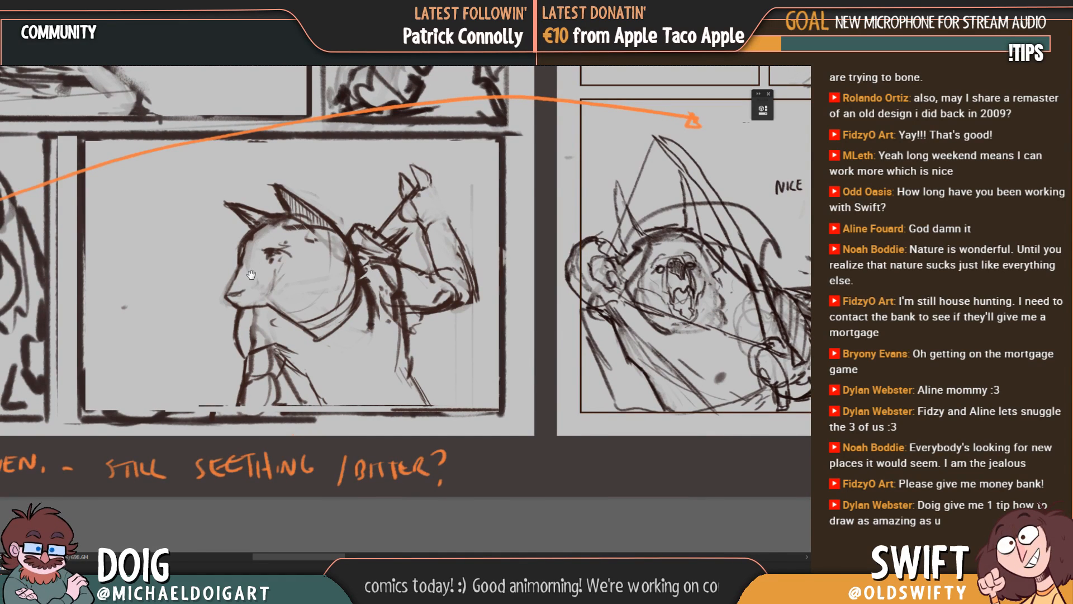
mouse_move(263, 277)
left_mouse_down()
mouse_move(270, 255)
mouse_move(250, 309)
mouse_move(260, 280)
left_mouse_up()
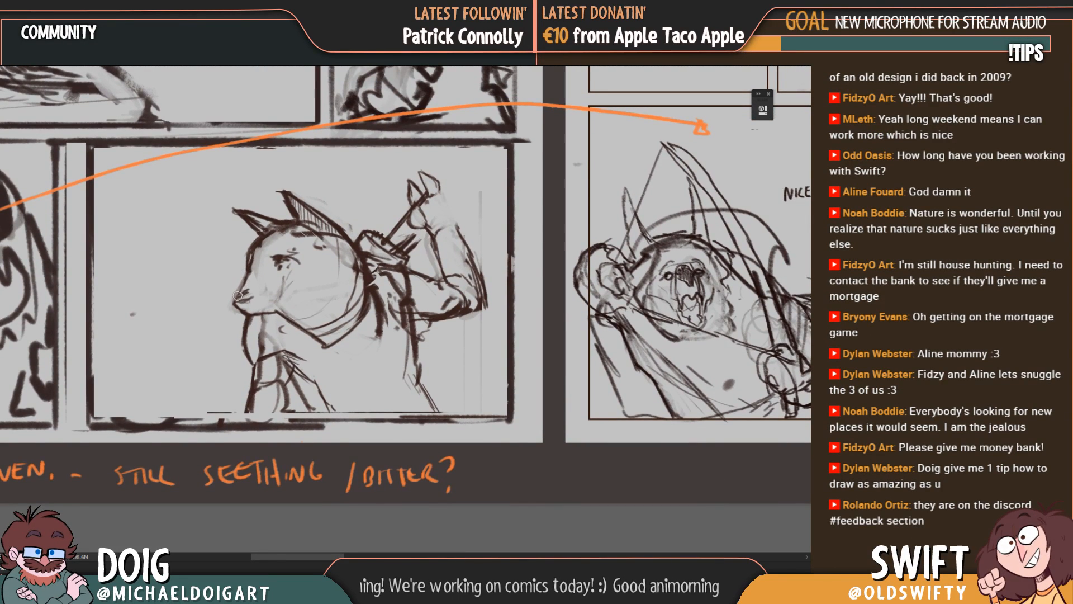
key("ctrl+minus")
key("ctrl+plus")
key("ctrl+plus")
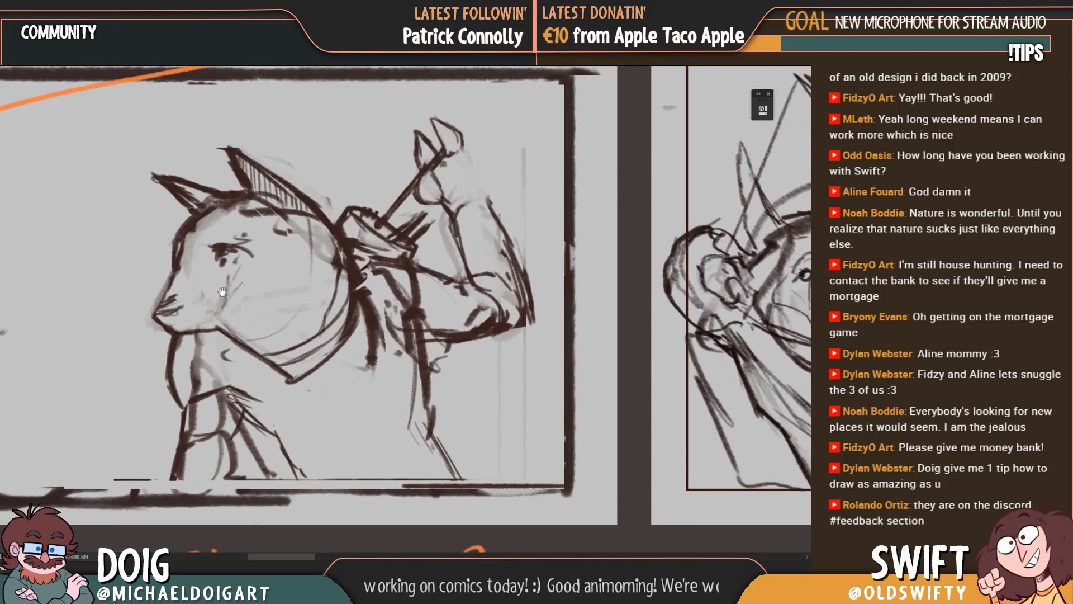
mouse_move(156, 292)
left_mouse_down()
mouse_move(334, 259)
mouse_move(249, 314)
left_mouse_up()
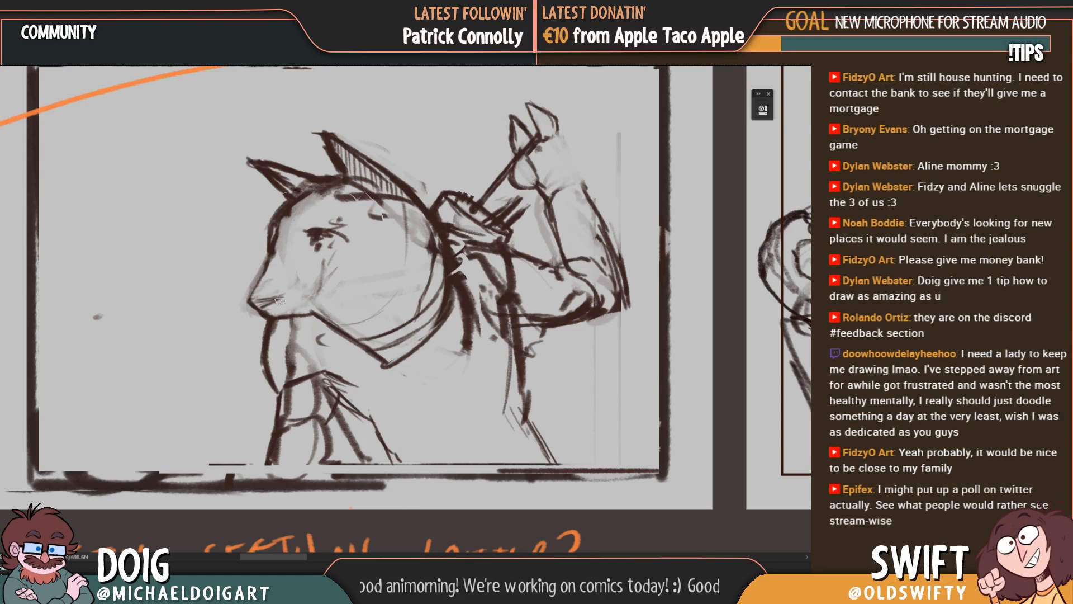
left_click_drag(327, 287, 215, 328)
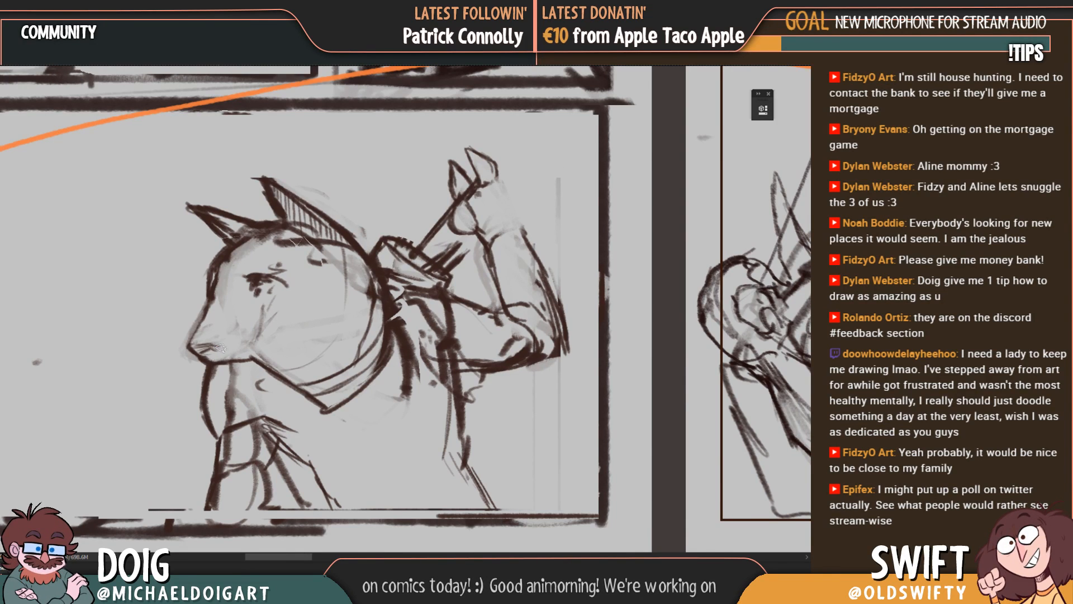
Step: Refine the profile of the creature's muzzle from the brow down to the nose tip, cleaning up stray lines
mouse_move(260, 269)
left_mouse_down()
mouse_move(267, 324)
mouse_move(267, 314)
left_mouse_up()
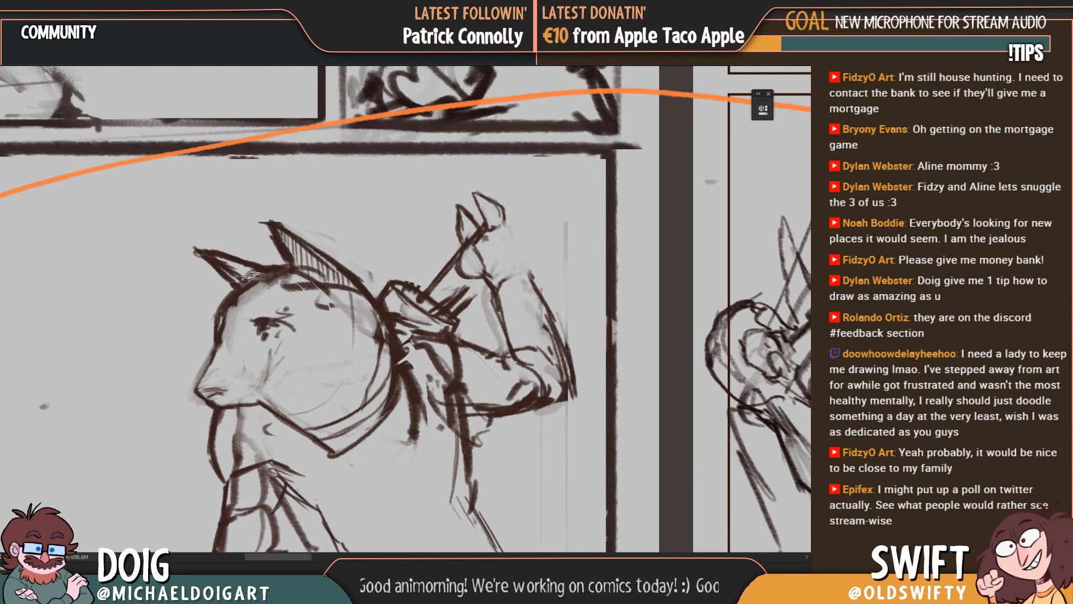
left_click_drag(234, 367, 245, 309)
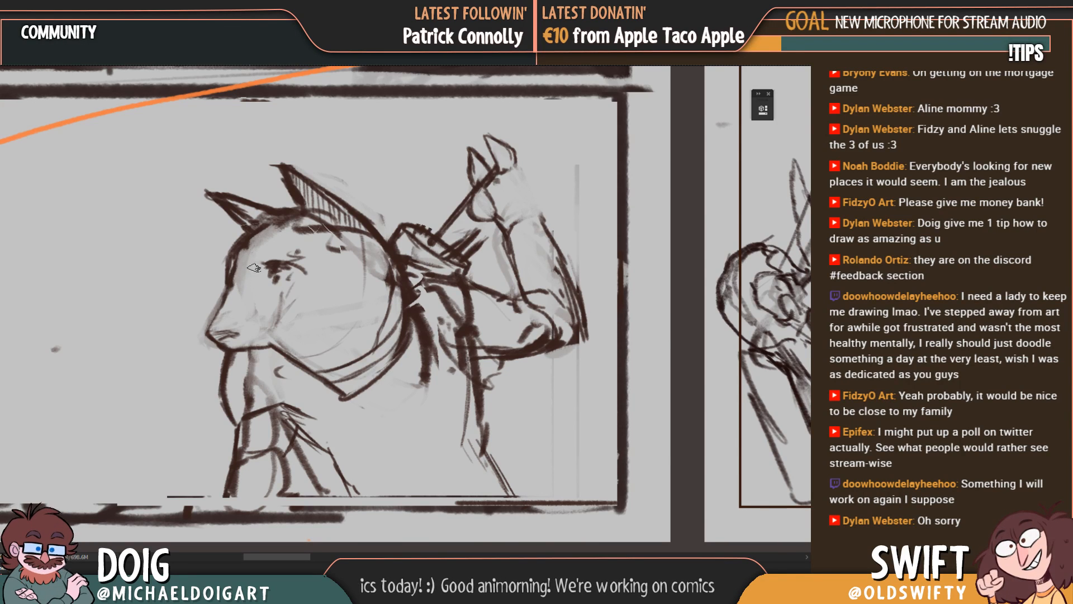
mouse_move(260, 344)
left_mouse_down()
mouse_move(262, 322)
mouse_move(264, 353)
left_mouse_up()
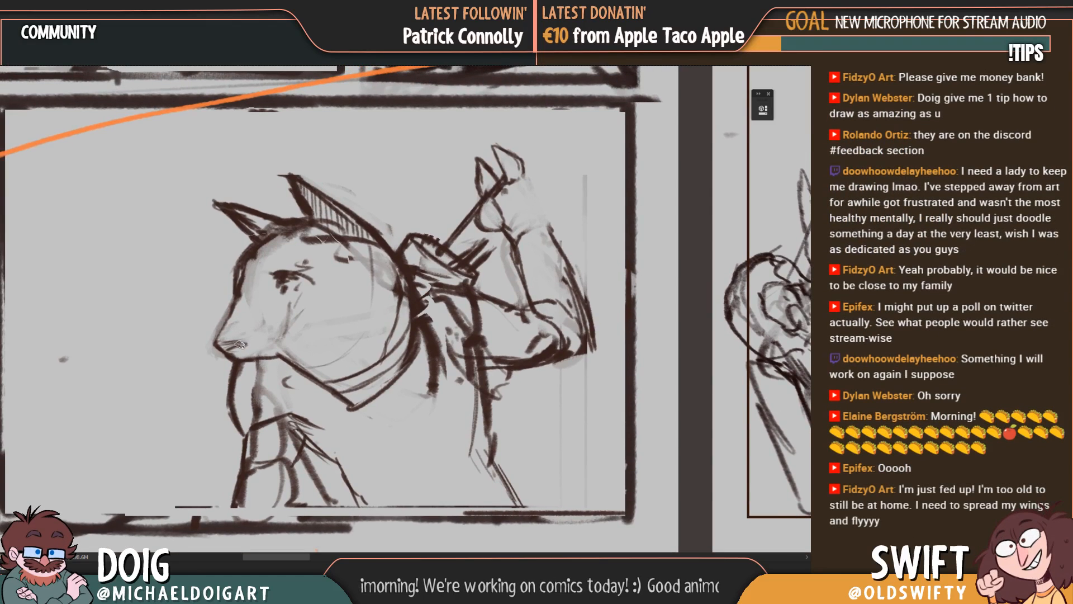
left_click_drag(227, 310, 213, 336)
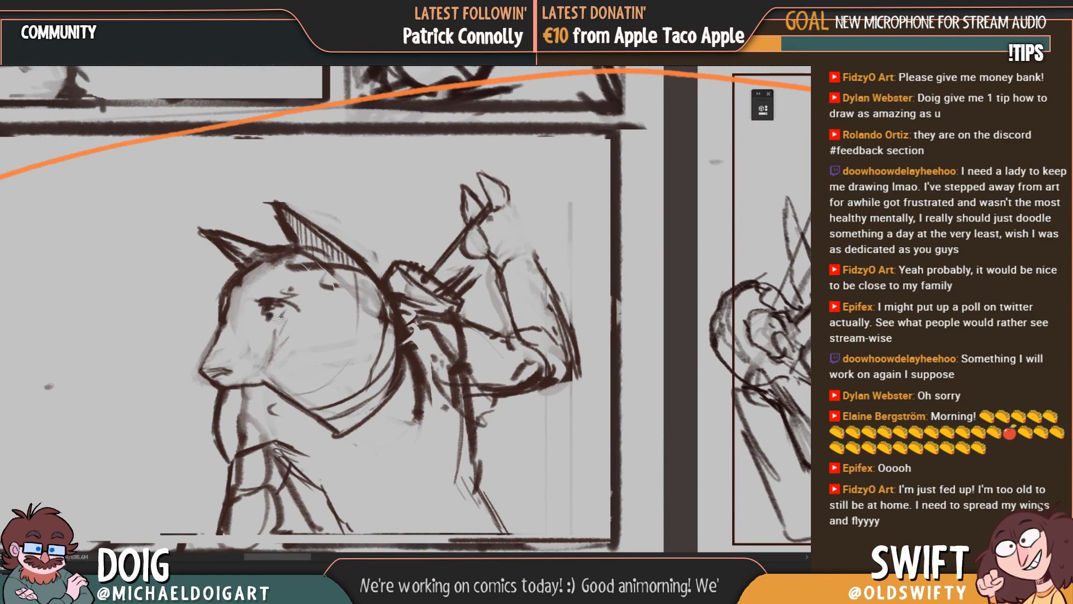
left_click_drag(239, 340, 186, 386)
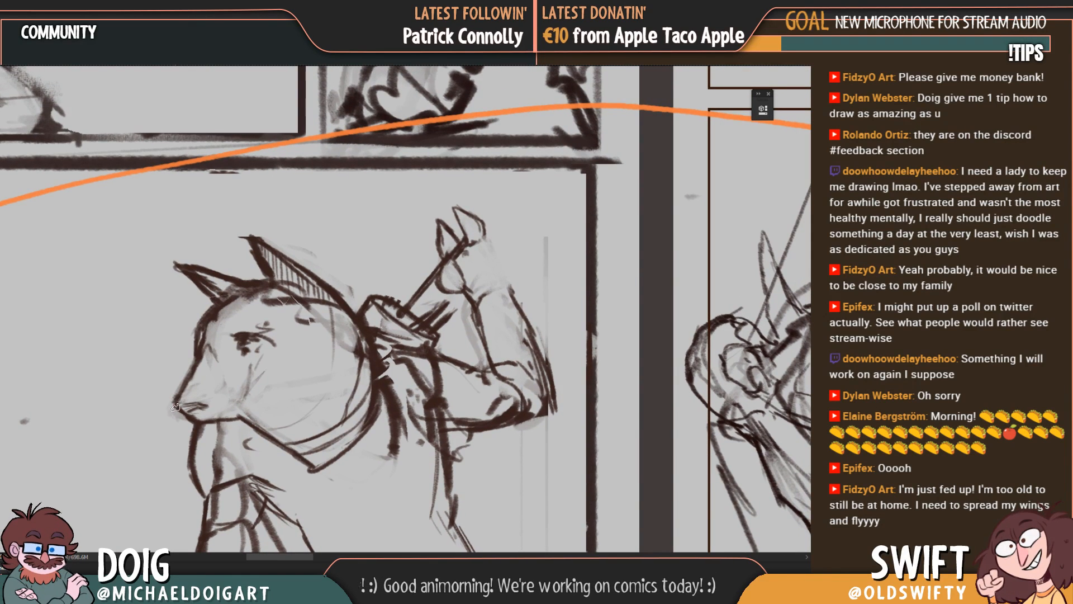
left_click_drag(186, 346, 168, 359)
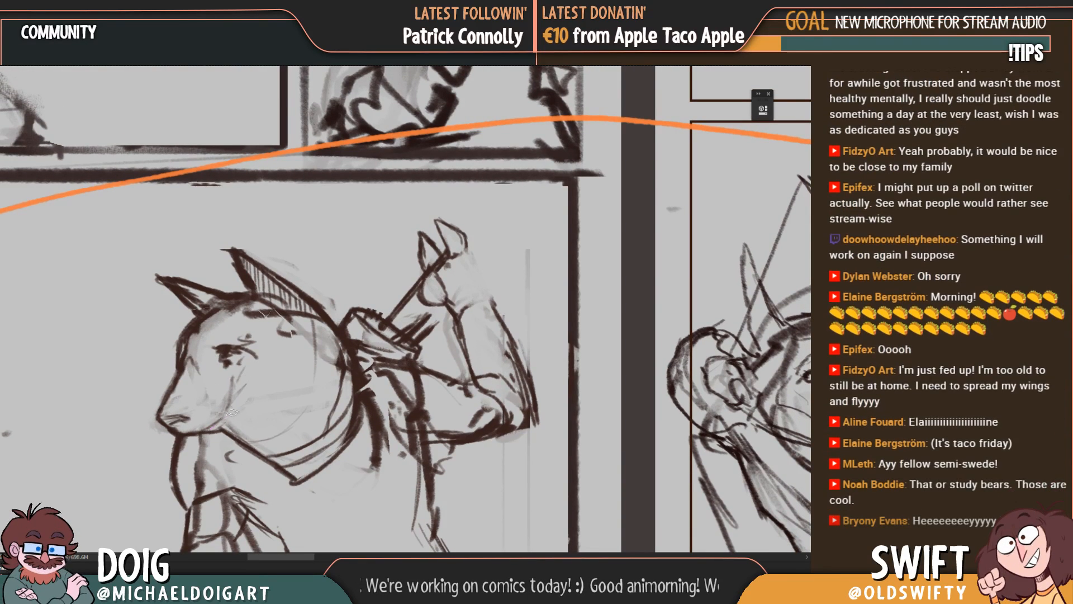
Step: Clean up the marks on the creature's cheek, leaving short dashes behind the muzzle, and check the head against the whole panel
scroll(254, 411, "down", 1)
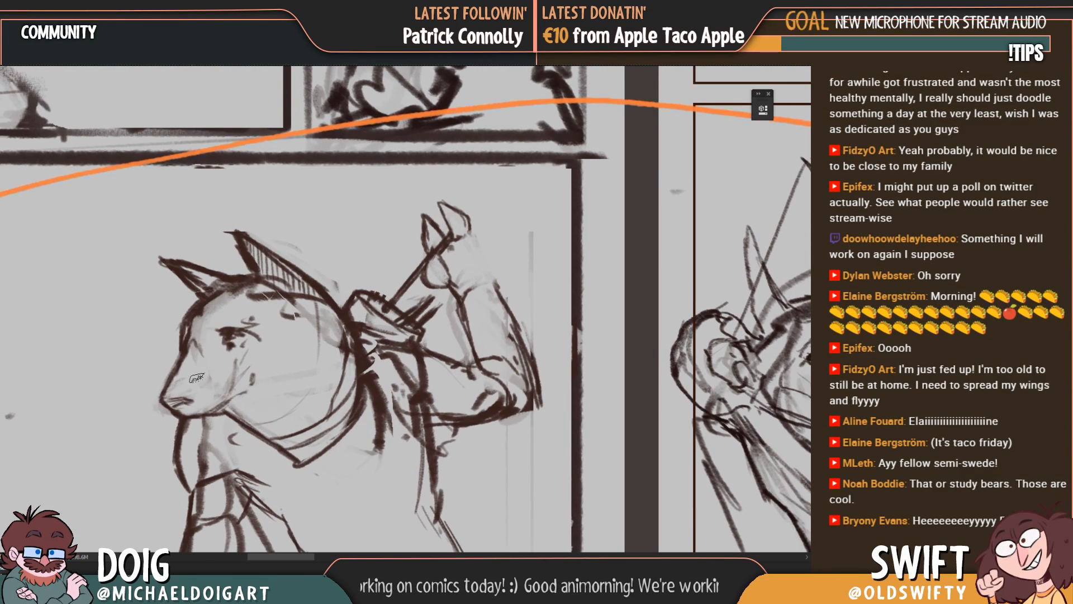
mouse_move(267, 437)
left_mouse_down()
mouse_move(233, 416)
mouse_move(272, 443)
left_mouse_up()
mouse_move(264, 406)
left_mouse_down()
mouse_move(270, 376)
mouse_move(241, 395)
mouse_move(286, 413)
left_mouse_up()
left_click_drag(228, 384, 281, 425)
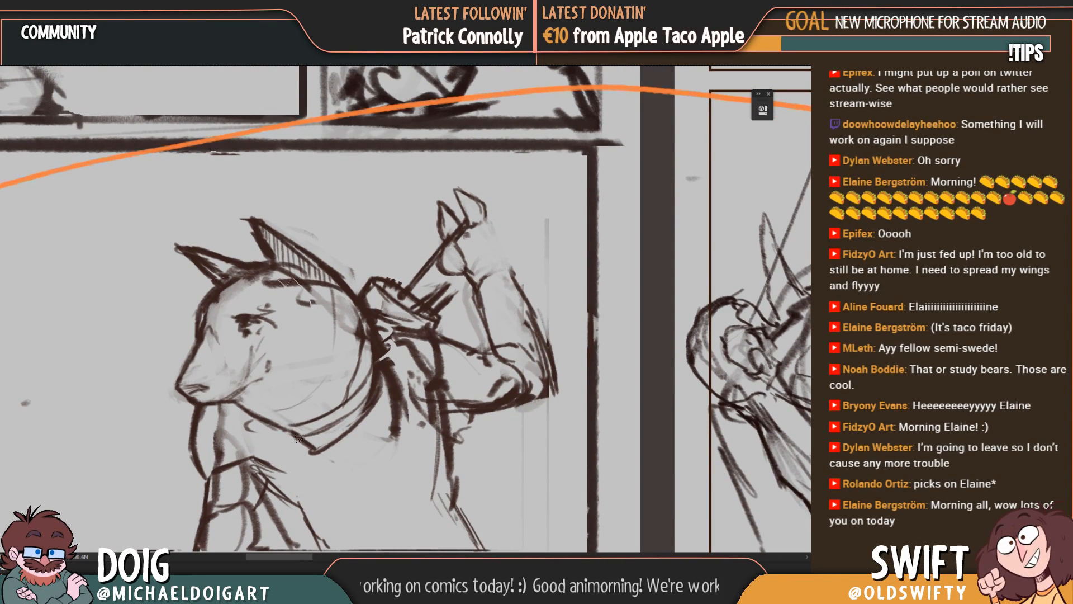
scroll(302, 394, "down", 3)
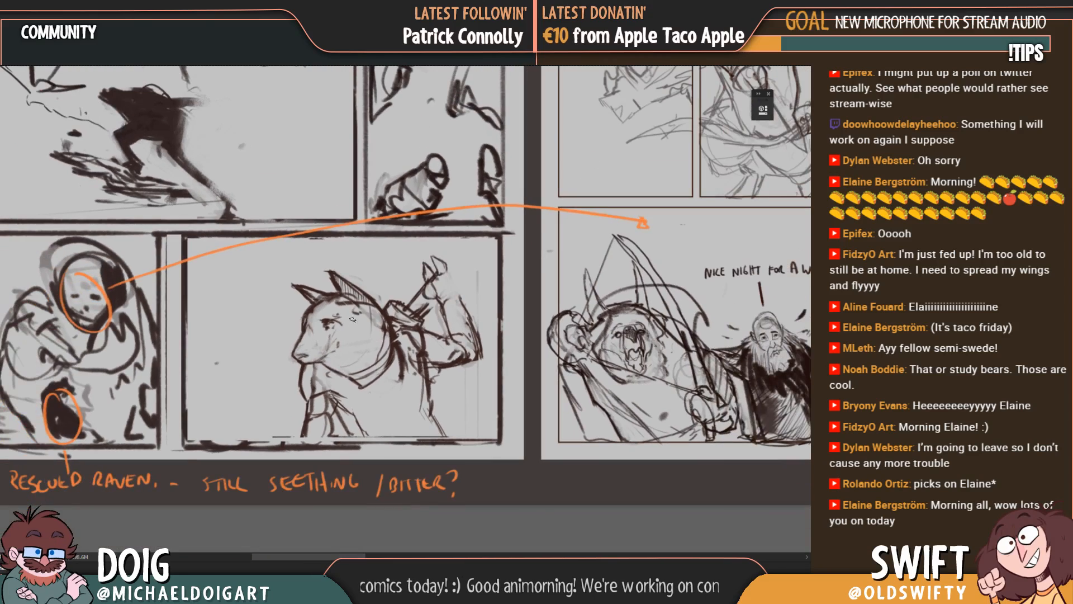
scroll(321, 324, "up", 3)
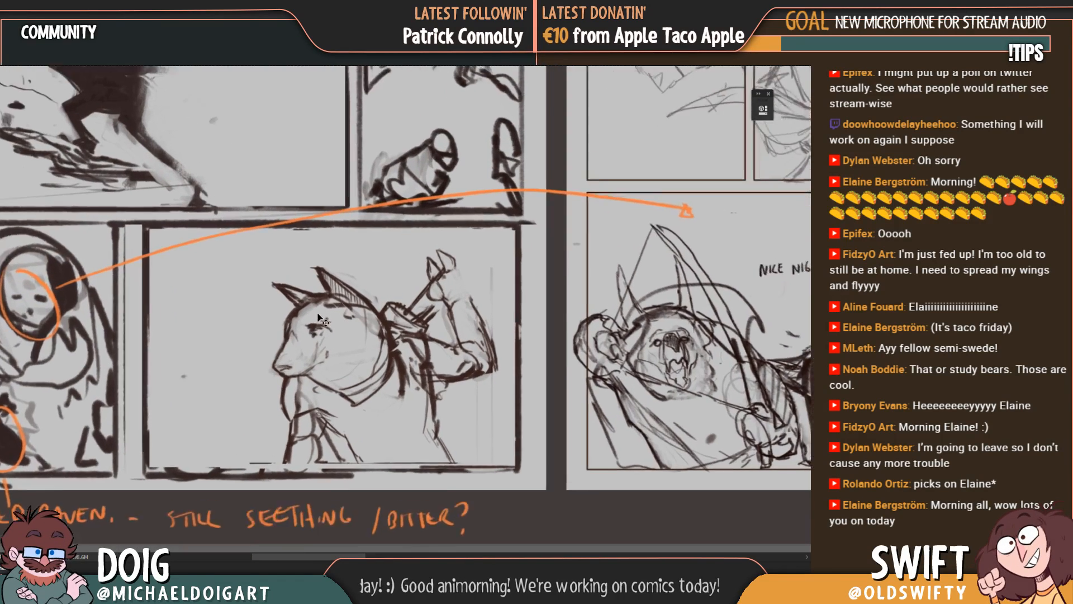
Step: Erase the front of the bold jawline and redraw the back of the muzzle as a curve rising from the mouth into the cheek
left_click_drag(248, 430, 317, 322)
left_click_drag(294, 375, 268, 364)
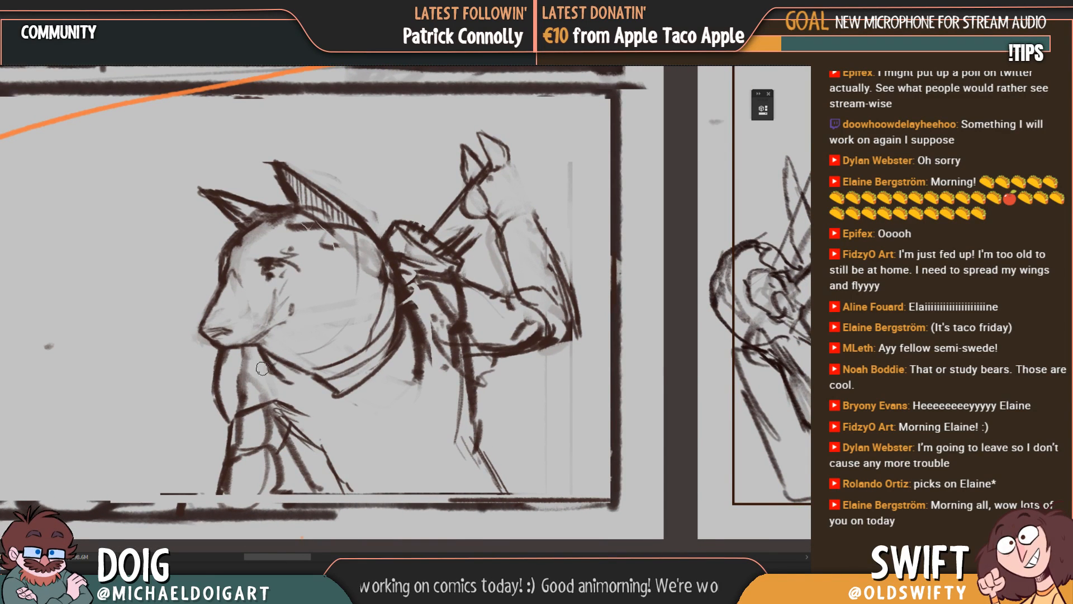
left_click_drag(264, 349, 302, 369)
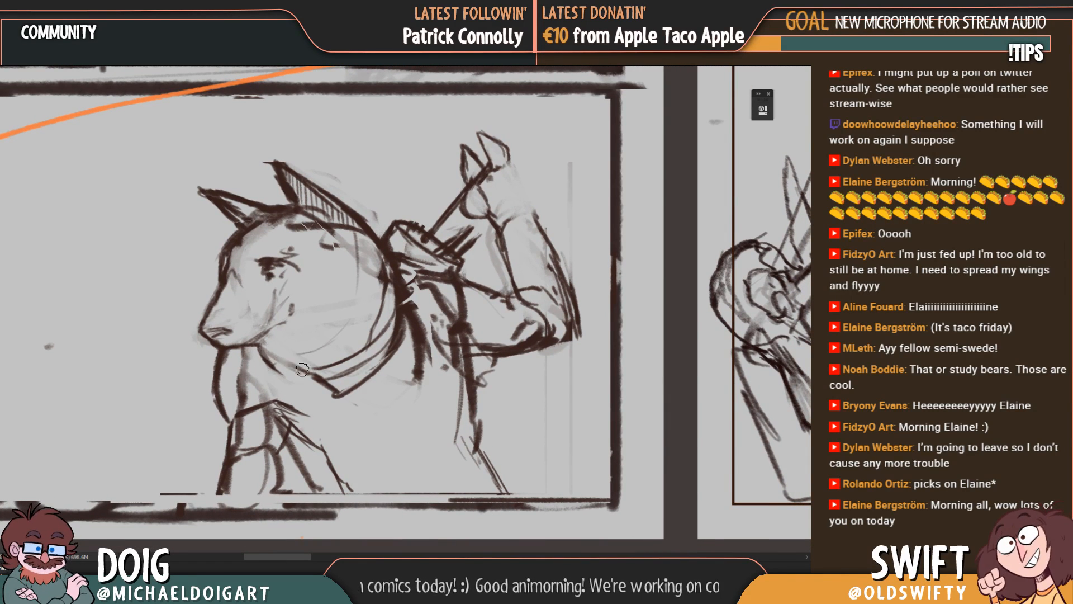
mouse_move(327, 286)
left_mouse_down()
mouse_move(304, 344)
mouse_move(232, 335)
mouse_move(235, 321)
left_mouse_up()
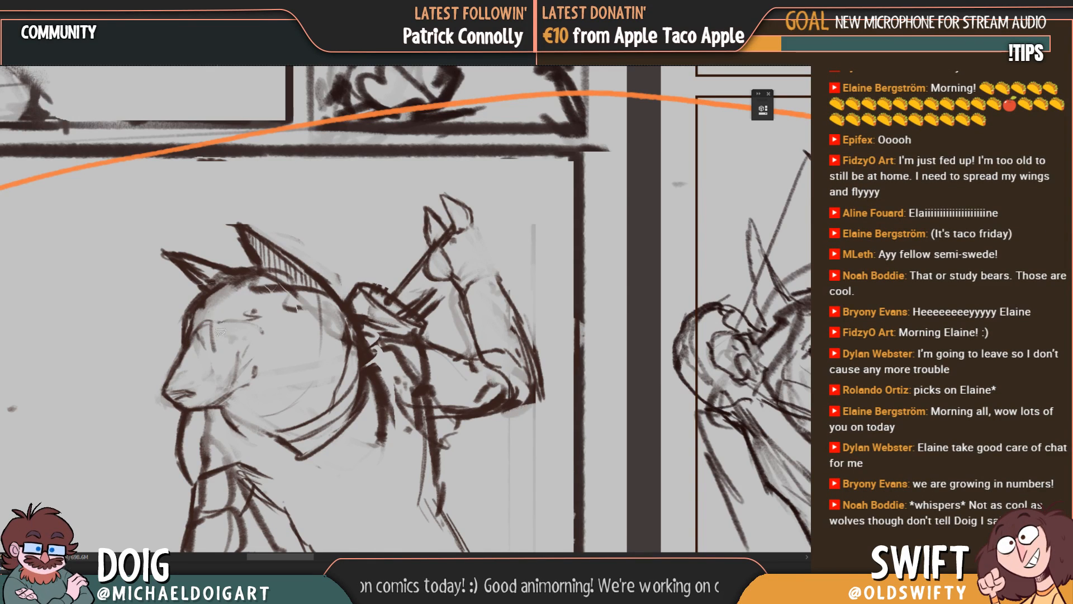
Step: Redraw the creature's eye beneath a slanted brow line and hatch the shadow in front of it
left_click_drag(235, 340, 235, 346)
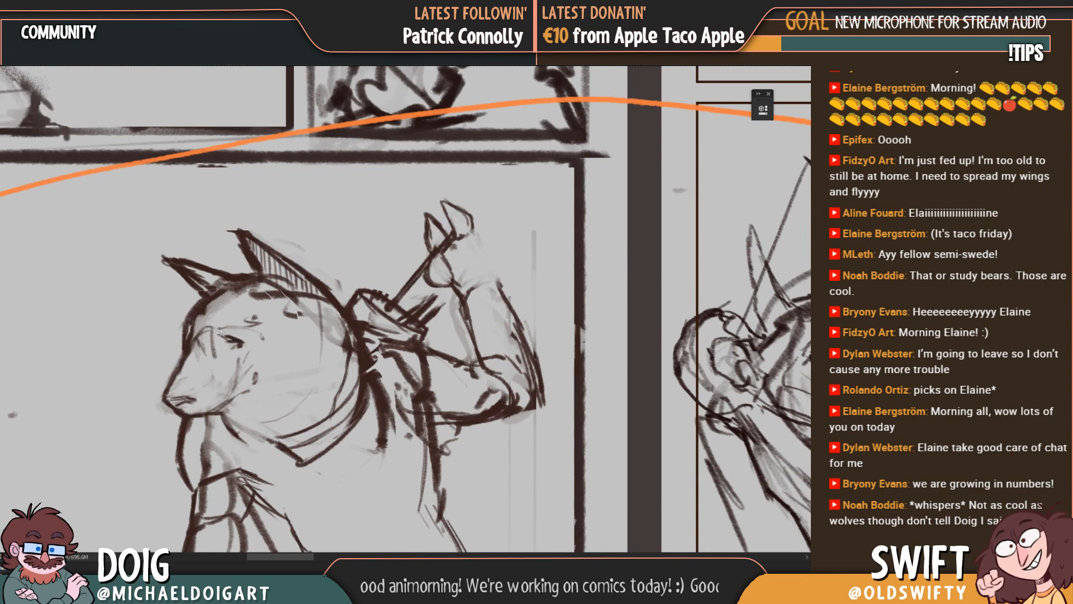
left_click_drag(216, 330, 238, 339)
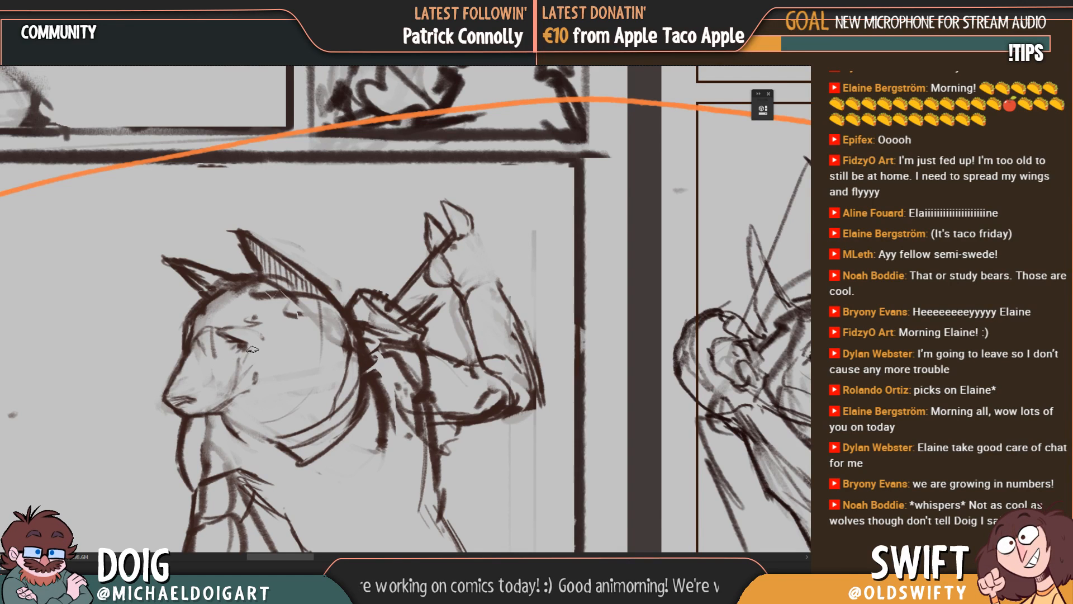
mouse_move(253, 349)
left_mouse_down()
mouse_move(251, 339)
mouse_move(259, 345)
mouse_move(246, 368)
left_mouse_up()
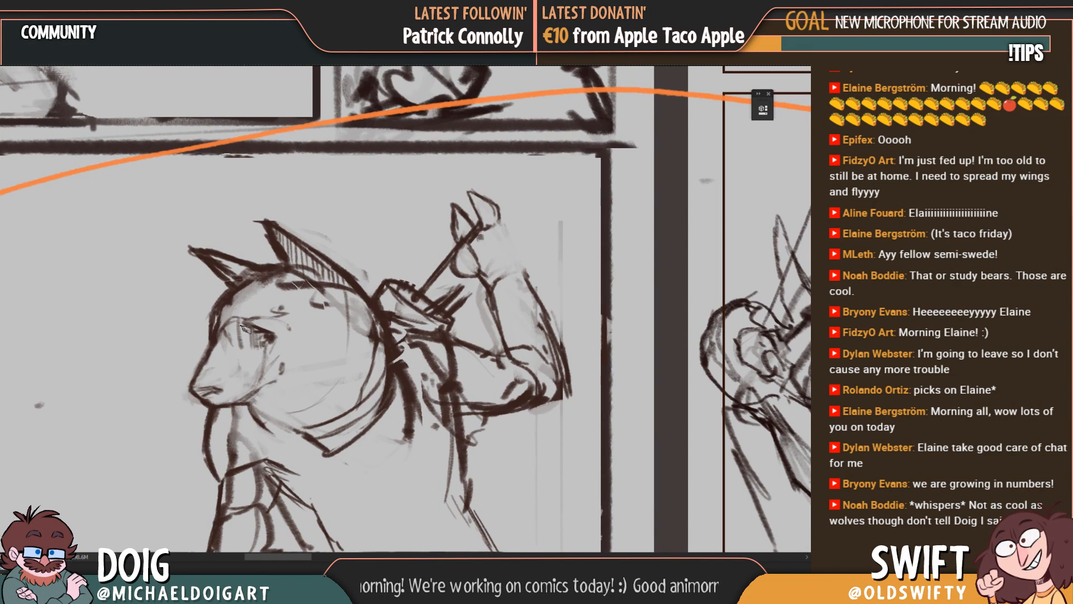
left_click_drag(246, 328, 254, 332)
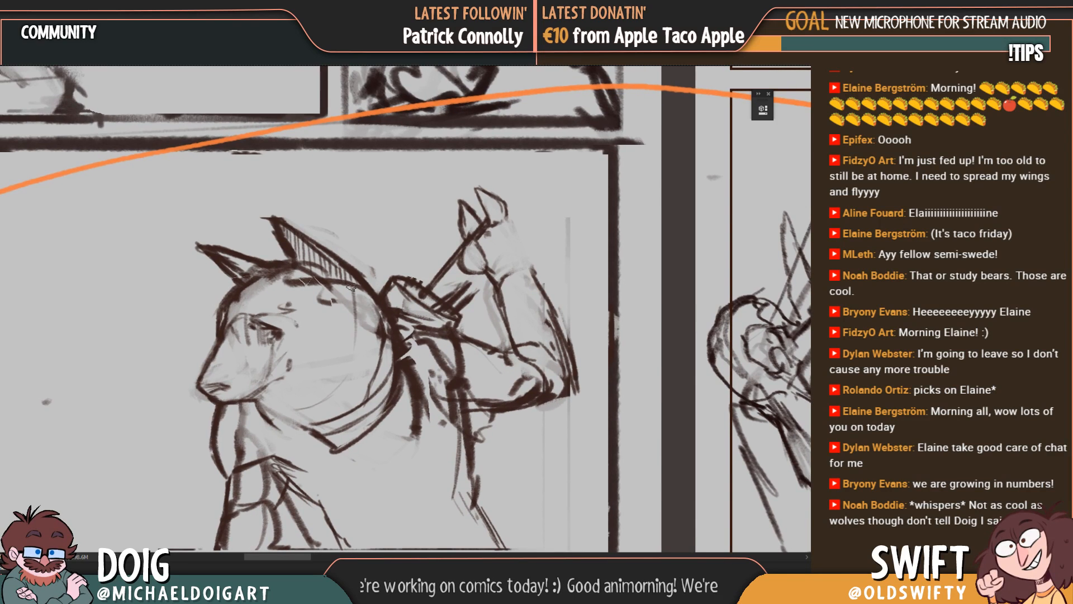
Step: Trim the overshooting lines at the tips of both of the creature's ears with the eraser
mouse_move(343, 313)
left_mouse_down()
mouse_move(317, 335)
mouse_move(334, 300)
left_mouse_up()
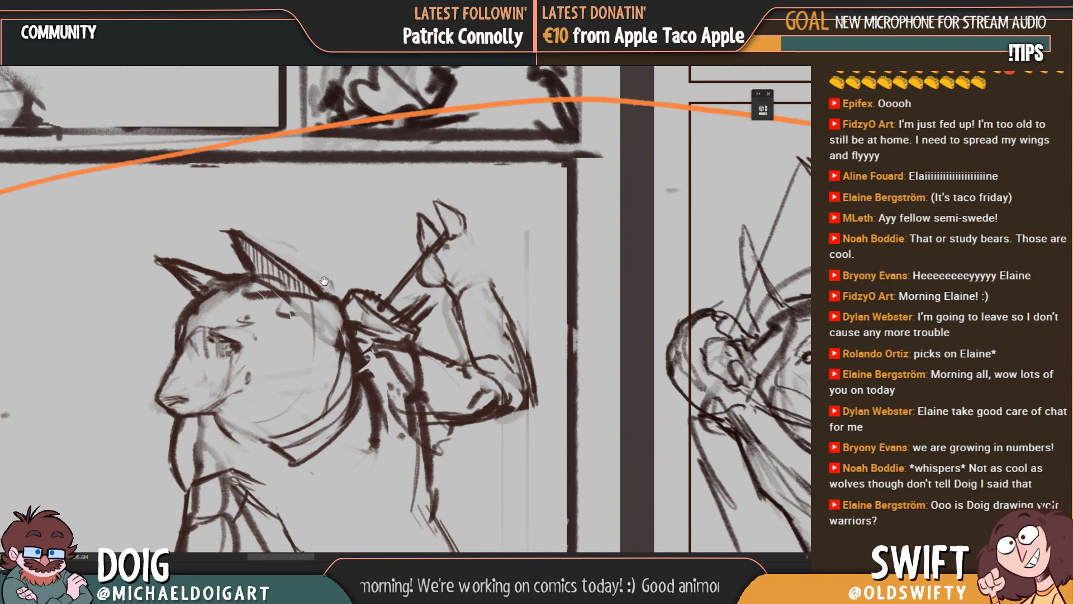
left_click_drag(324, 281, 329, 285)
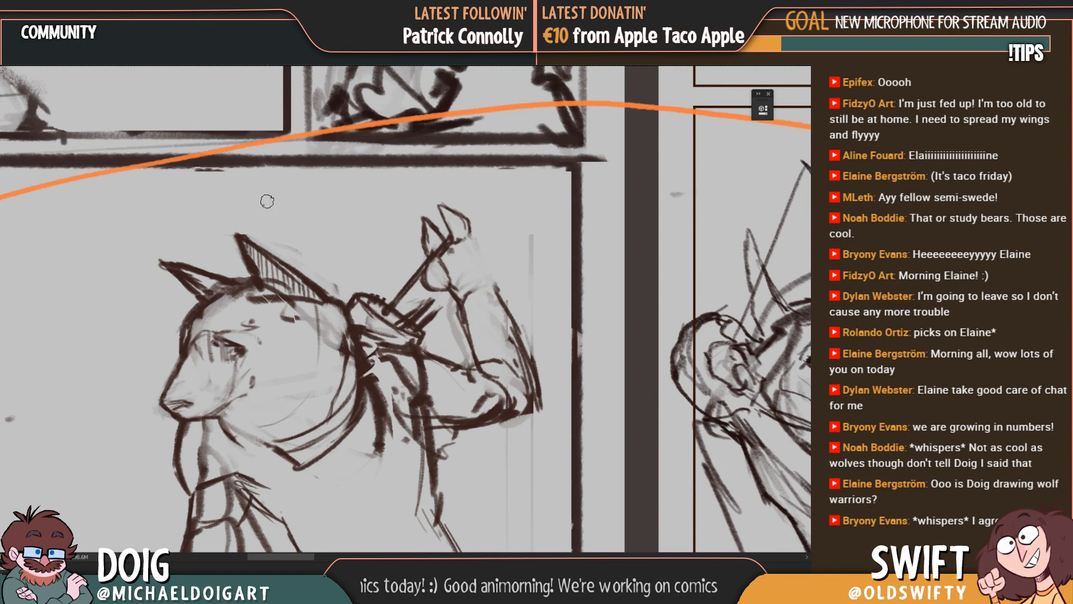
left_click_drag(233, 259, 239, 260)
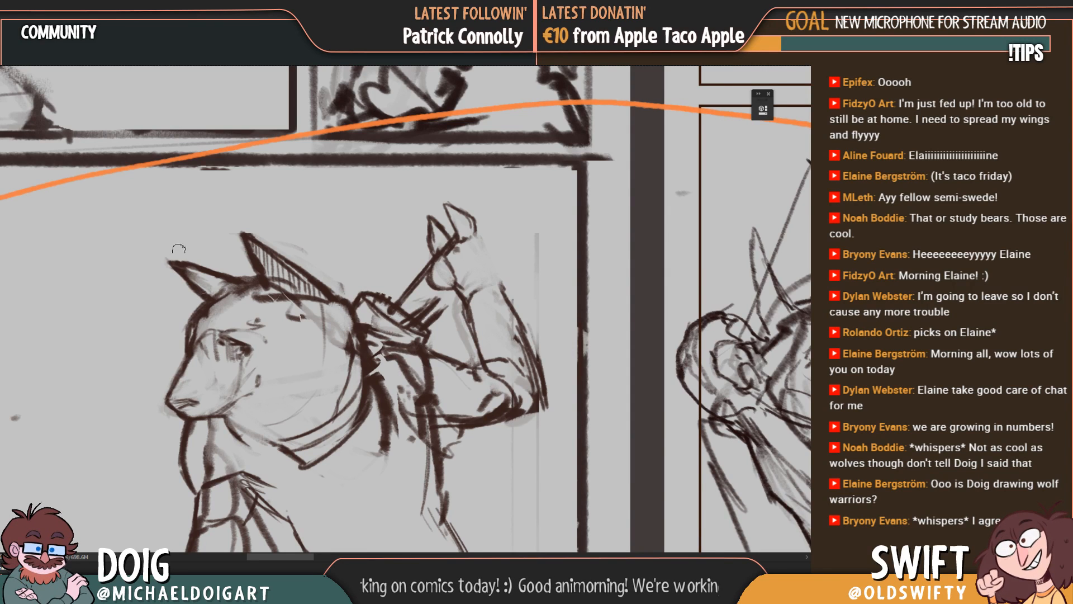
Step: Thicken the line of the archer's back below the raised arm and erase the loose lines beside it down to the waist
mouse_move(314, 359)
left_mouse_down()
mouse_move(311, 312)
mouse_move(334, 236)
mouse_move(361, 243)
left_mouse_up()
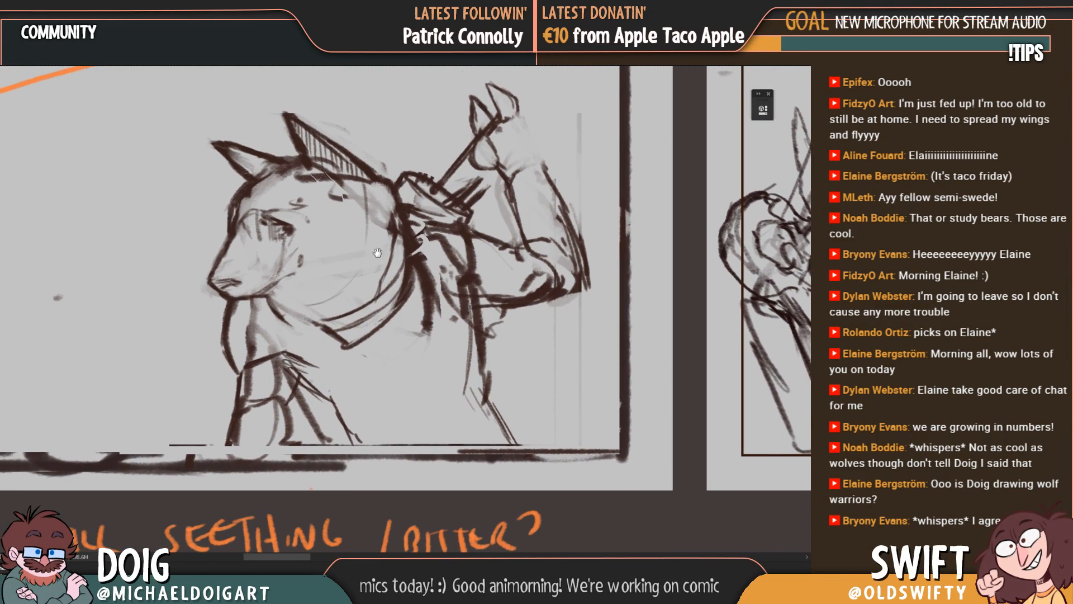
left_click_drag(436, 344, 337, 312)
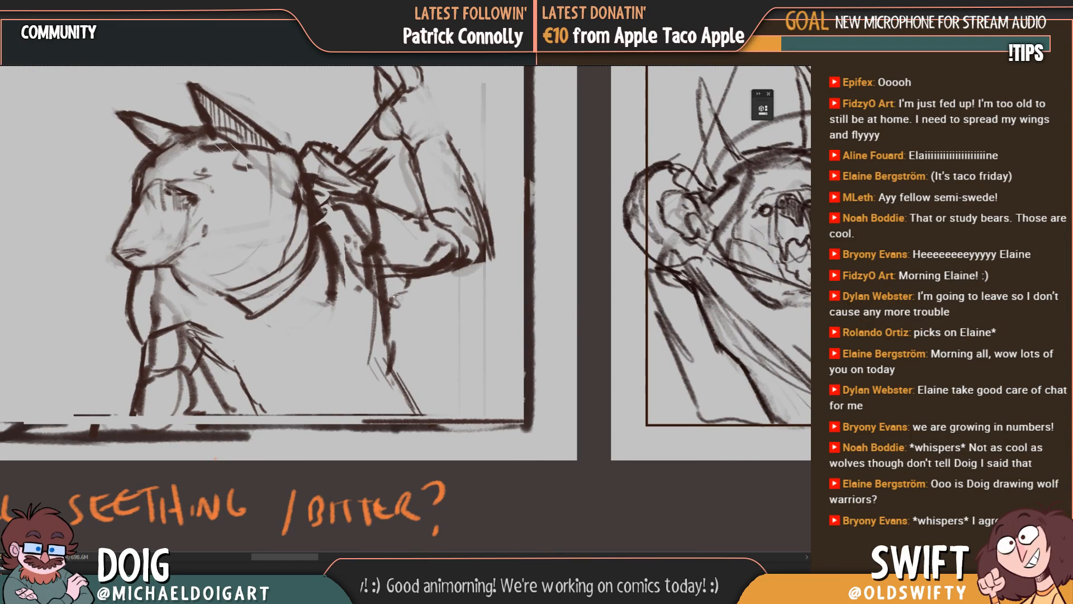
left_click_drag(392, 283, 390, 368)
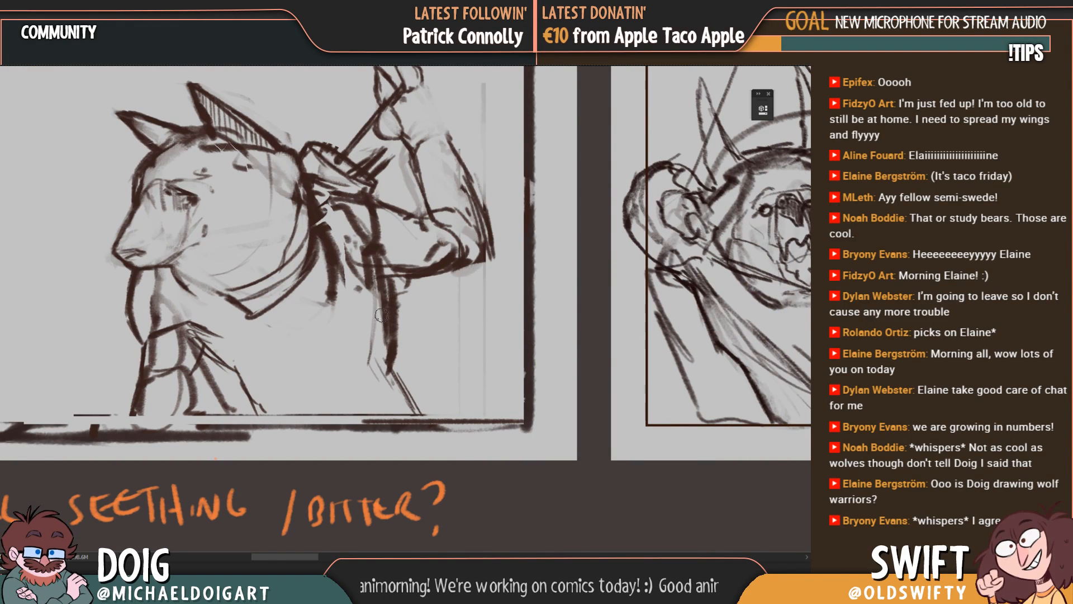
left_click_drag(344, 320, 382, 363)
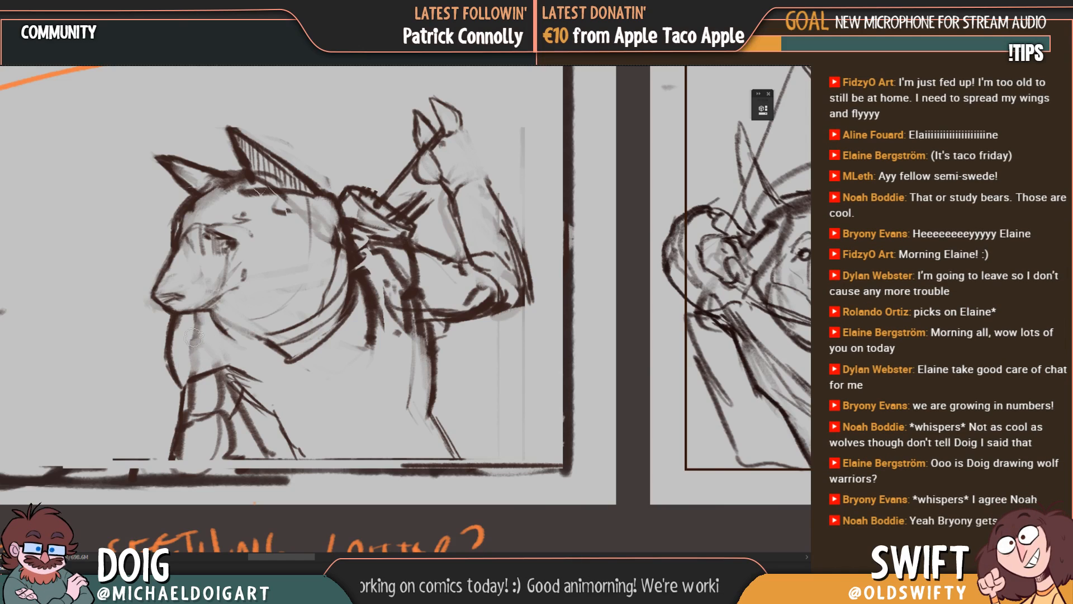
Step: Erase the bands inside the archer's front arm and redraw its outline reaching down past the panel's lower border
key("ctrl+minus")
key("ctrl+minus")
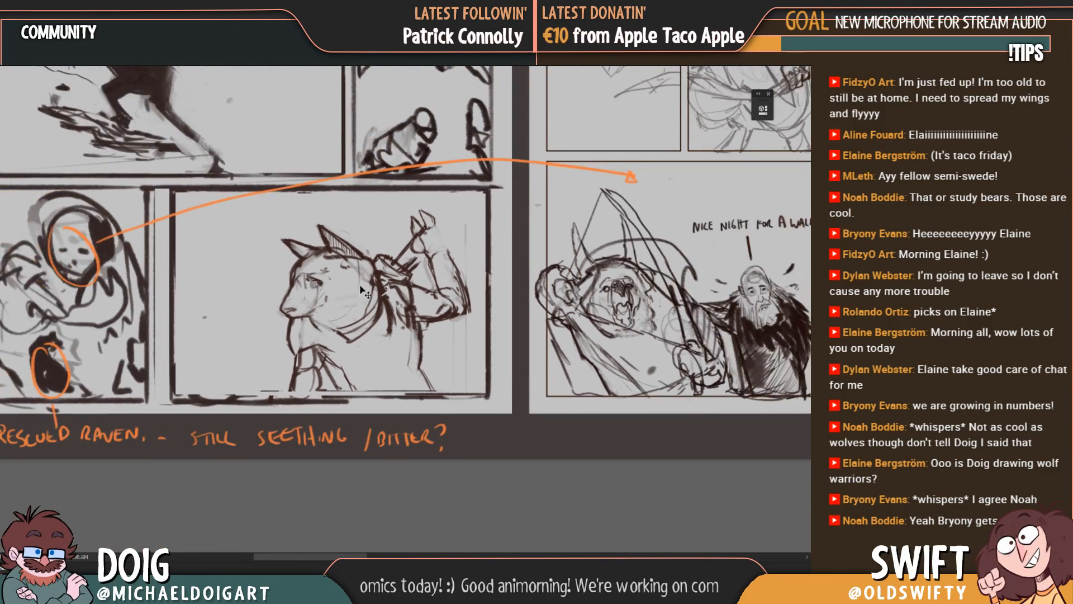
key("ctrl+plus")
key("ctrl+plus")
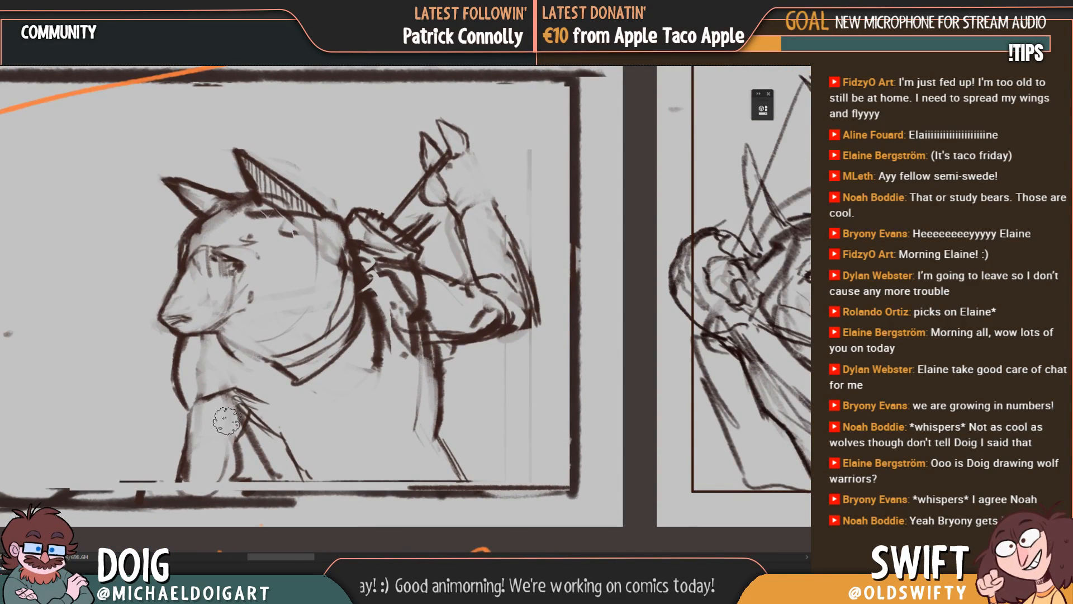
left_click_drag(273, 412, 330, 369)
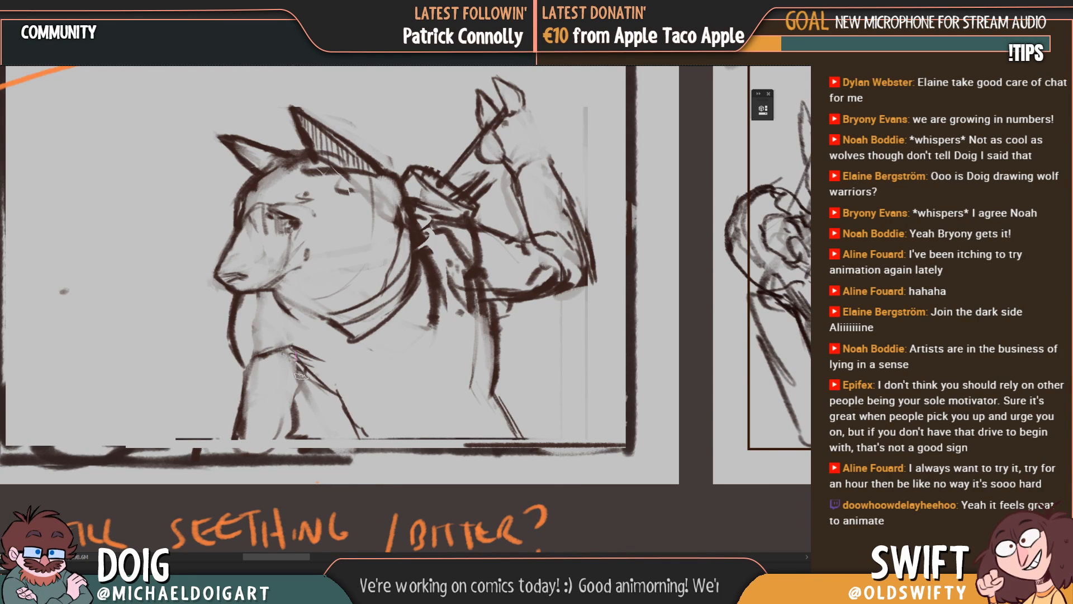
left_click_drag(273, 401, 314, 371)
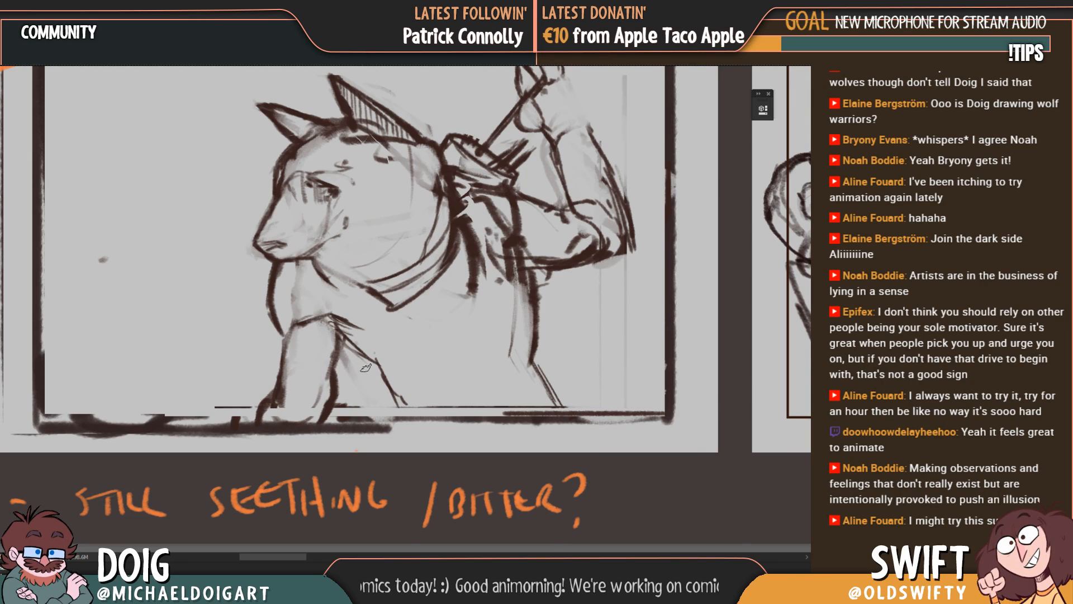
Step: Flip the wolf-like archer horizontally to face the opposite way and move it against the panel's left border
mouse_move(361, 295)
left_mouse_down()
mouse_move(291, 330)
mouse_move(353, 317)
mouse_move(389, 289)
left_mouse_up()
scroll(380, 287, "down", 2)
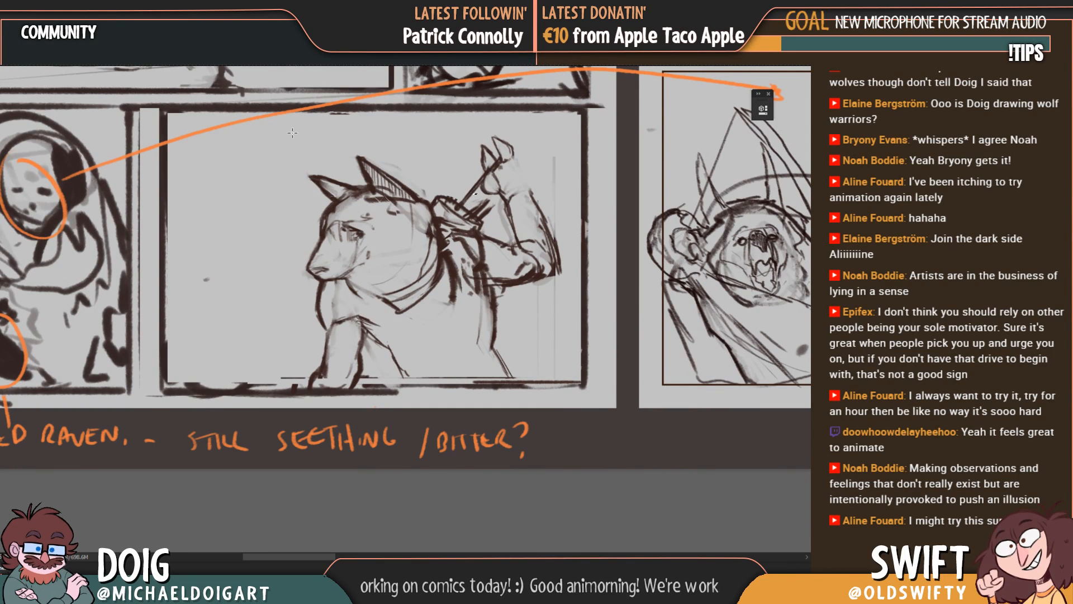
mouse_move(277, 124)
left_mouse_down()
mouse_move(559, 269)
mouse_move(559, 387)
left_mouse_up()
key("ctrl+t")
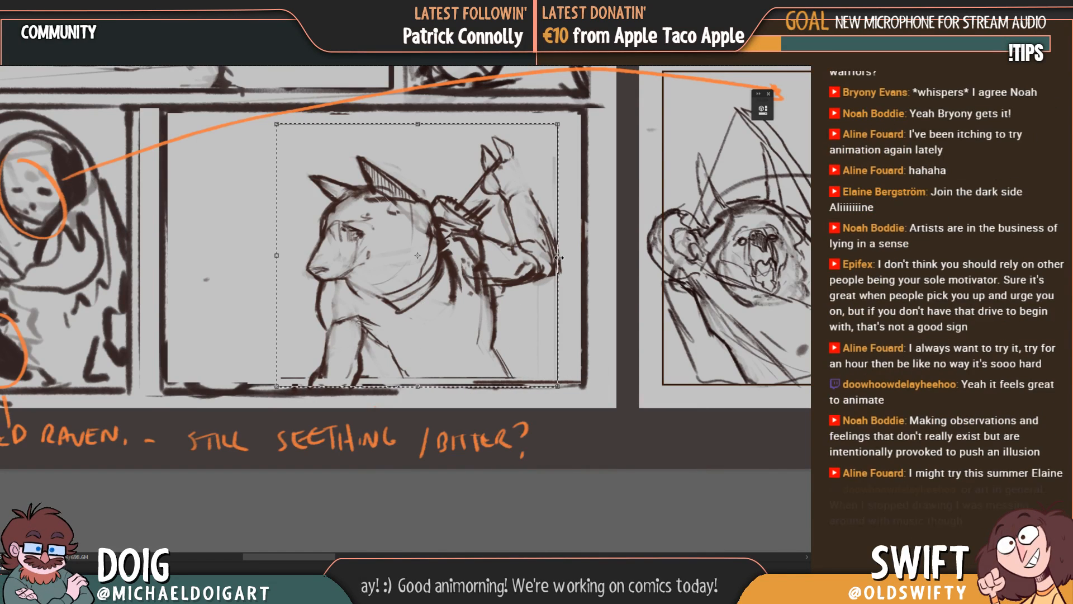
left_click_drag(559, 257, 281, 240)
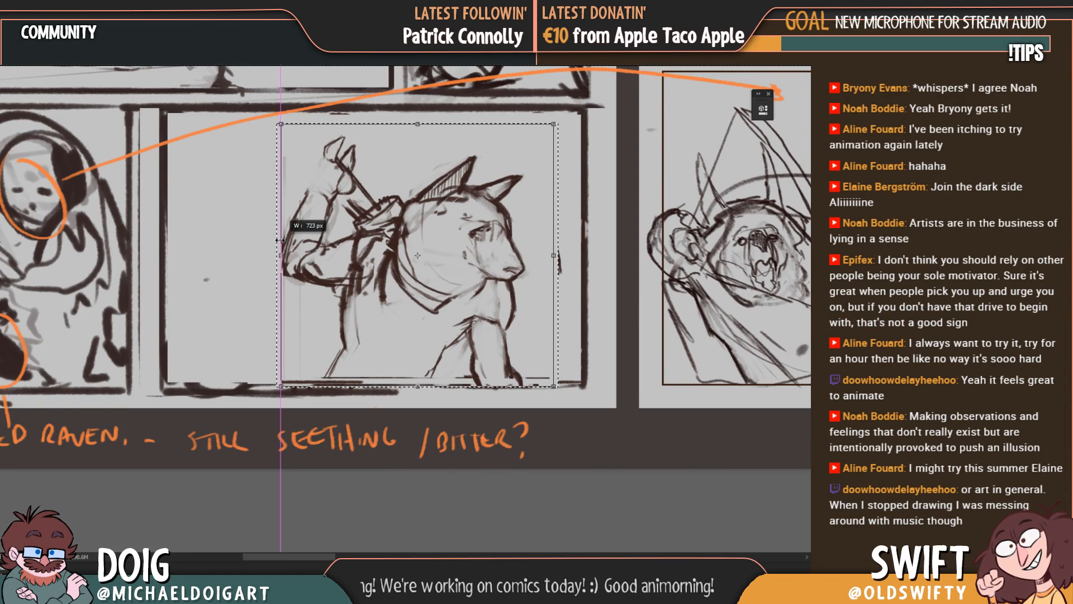
left_click_drag(278, 240, 280, 239)
mouse_move(452, 274)
left_mouse_down()
mouse_move(314, 269)
mouse_move(340, 275)
left_mouse_up()
key("Return")
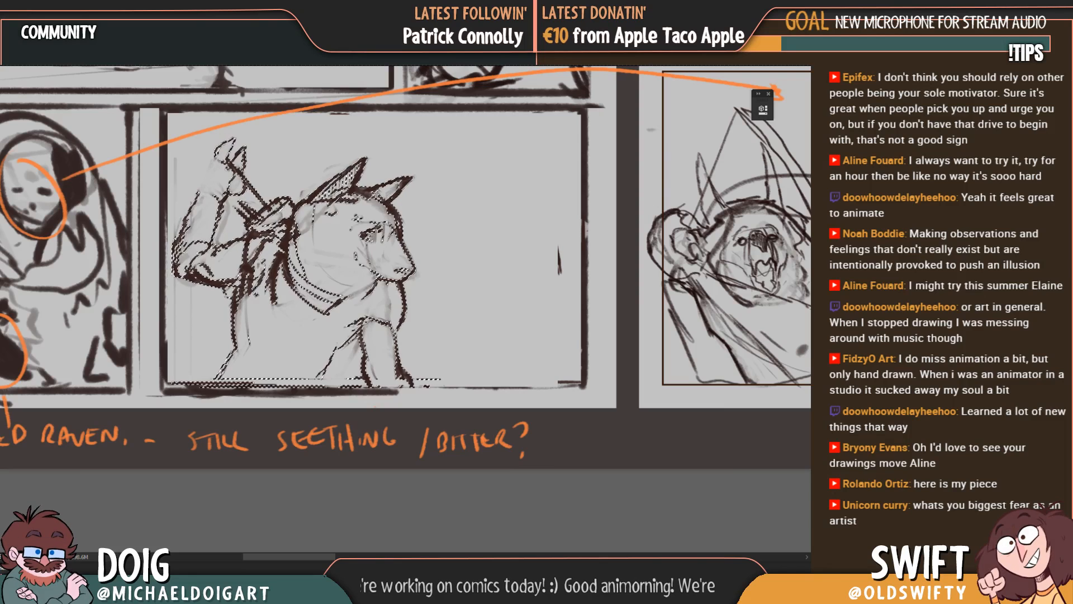
key("ctrl+d")
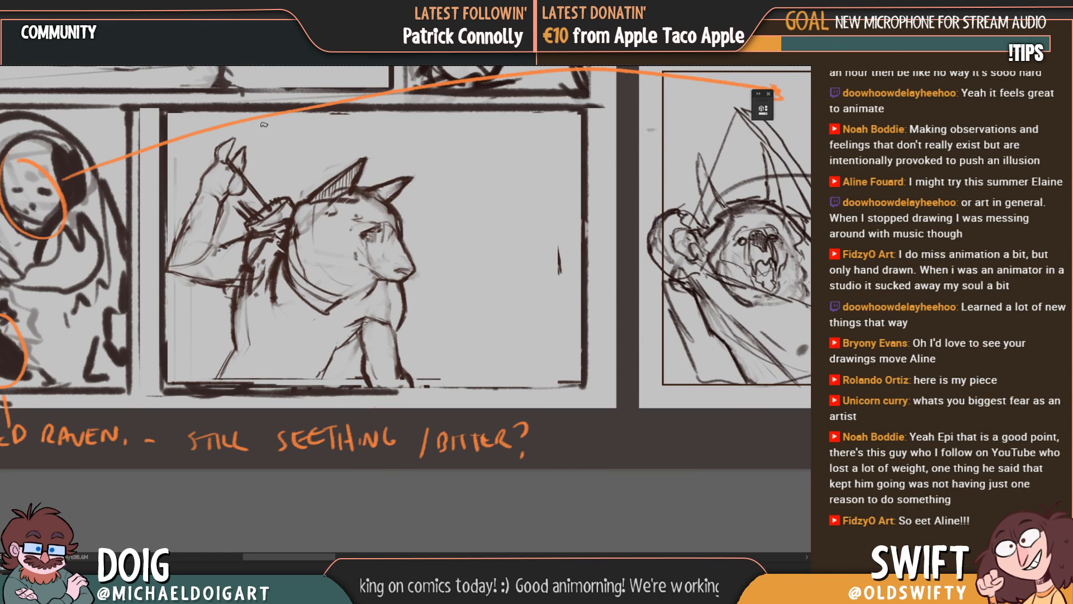
Step: Redraw the fingertips of the archer's raised hand as rounded loops gripping the arrow shaft and firm up the wrist lines
left_click_drag(264, 124, 262, 250)
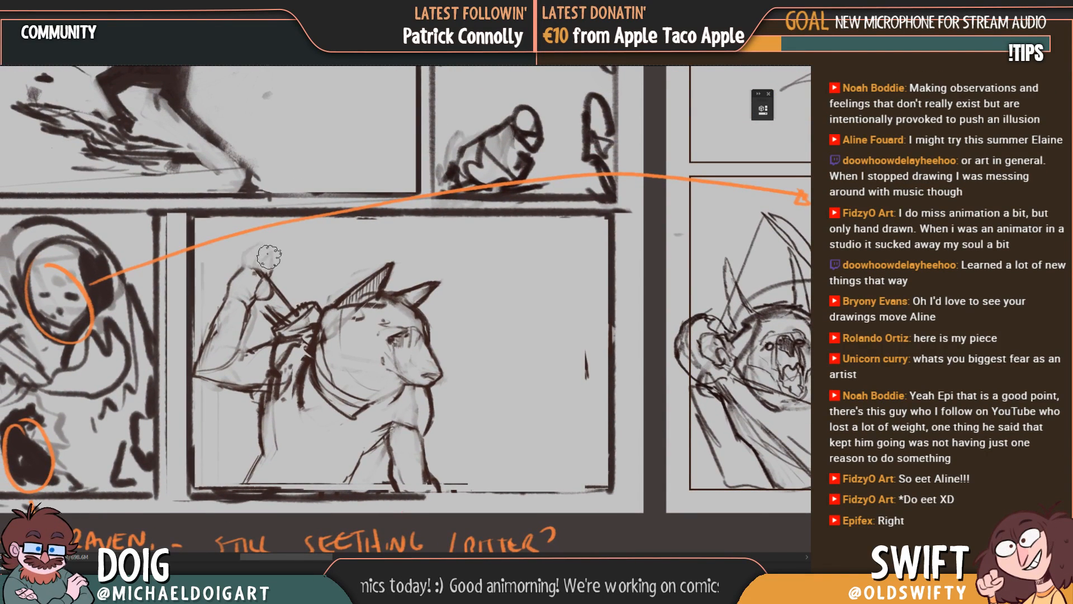
key("ctrl+plus")
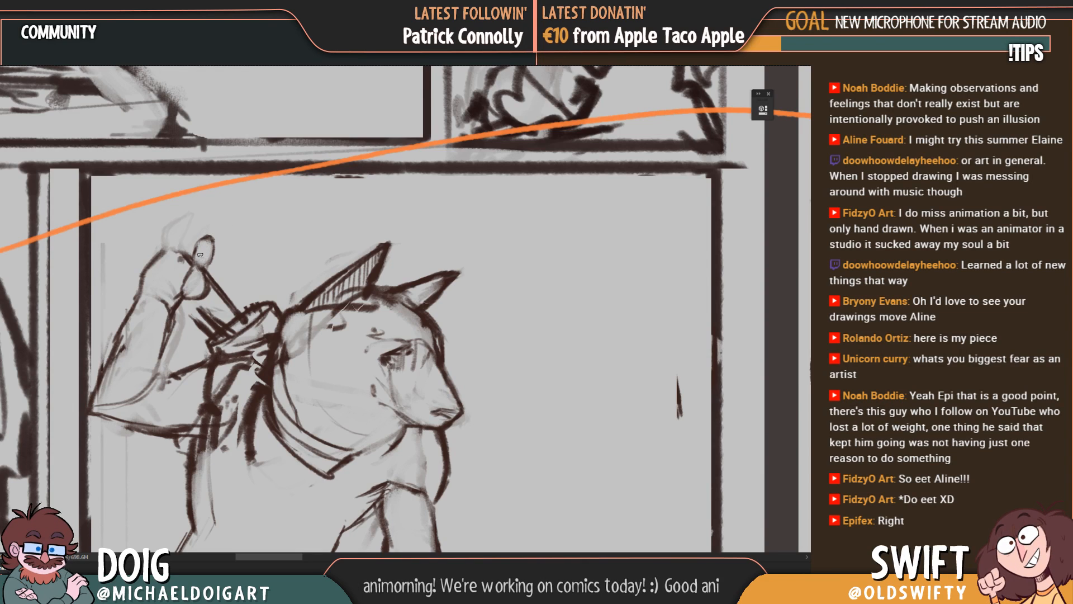
mouse_move(216, 235)
left_mouse_down()
mouse_move(196, 268)
mouse_move(174, 274)
left_mouse_up()
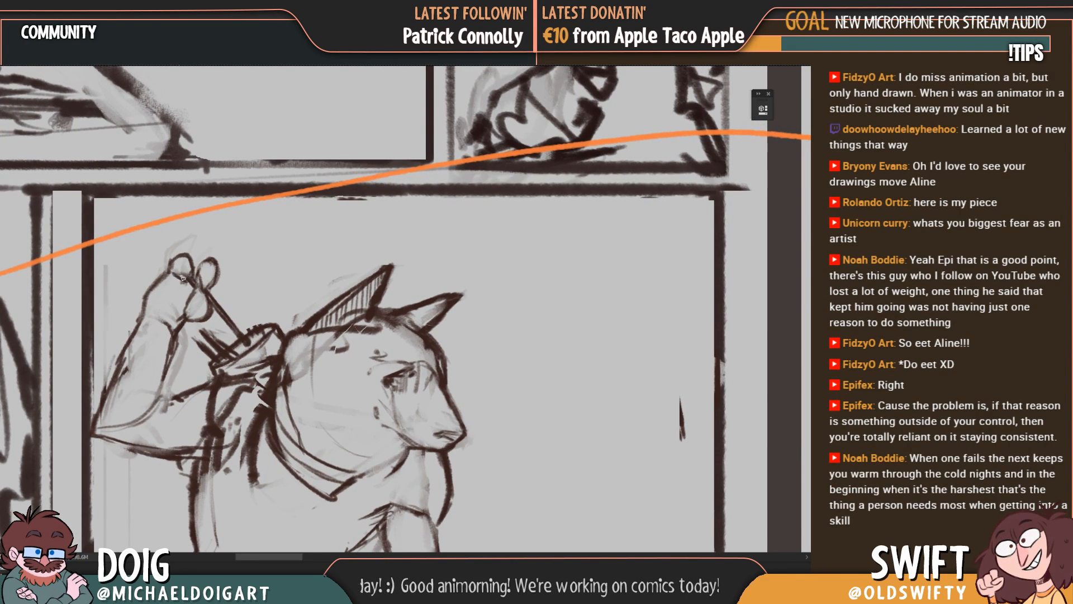
left_click_drag(157, 337, 205, 273)
left_click_drag(209, 232, 183, 271)
left_click_drag(193, 250, 177, 280)
left_click_drag(189, 274, 213, 287)
mouse_move(230, 284)
left_mouse_down()
mouse_move(219, 294)
mouse_move(243, 263)
left_mouse_up()
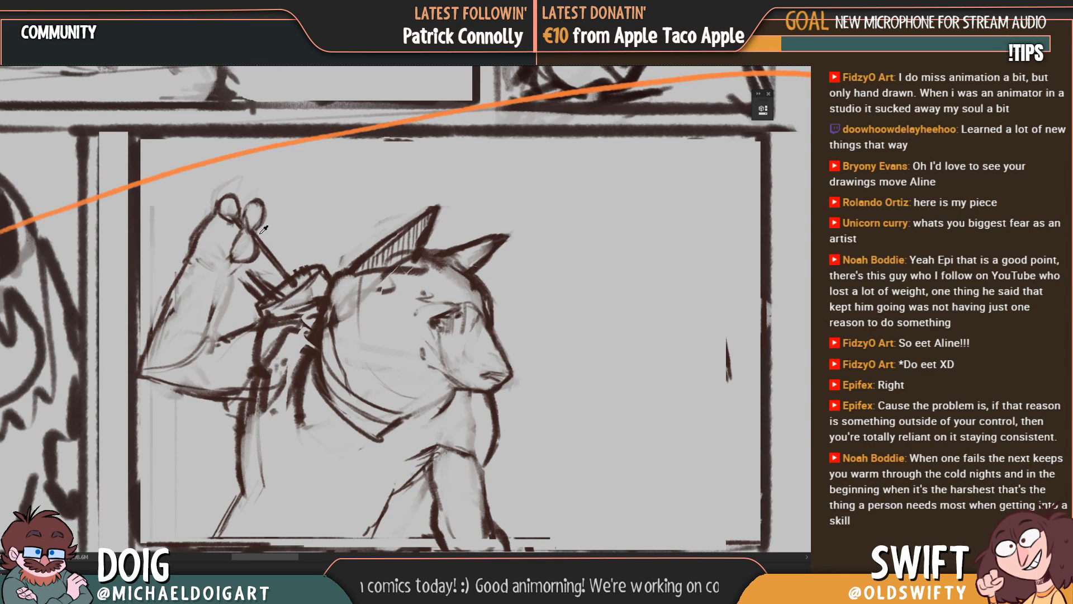
Step: Rework the lines of the archer's raised forearm and draw an oval muscle form on the upper arm beside the elbow
left_click_drag(229, 277, 232, 272)
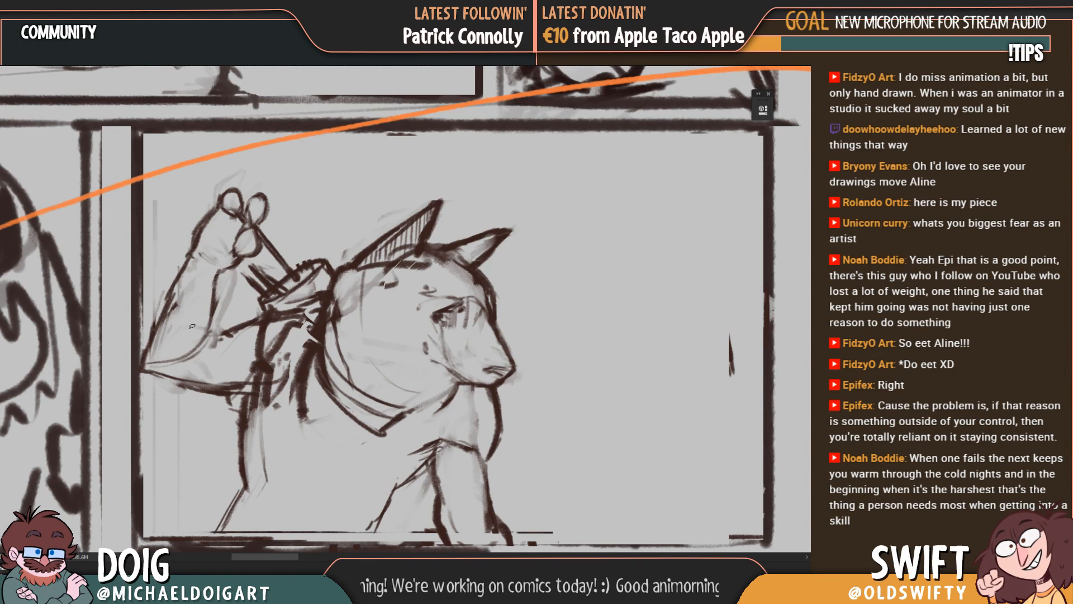
left_click_drag(199, 307, 249, 279)
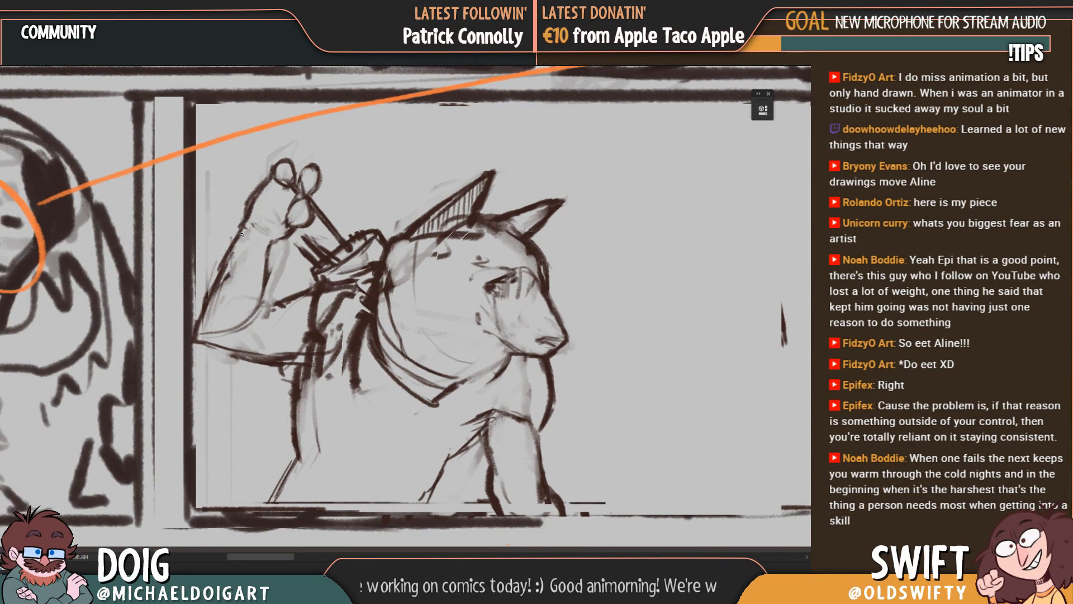
left_click_drag(273, 224, 269, 238)
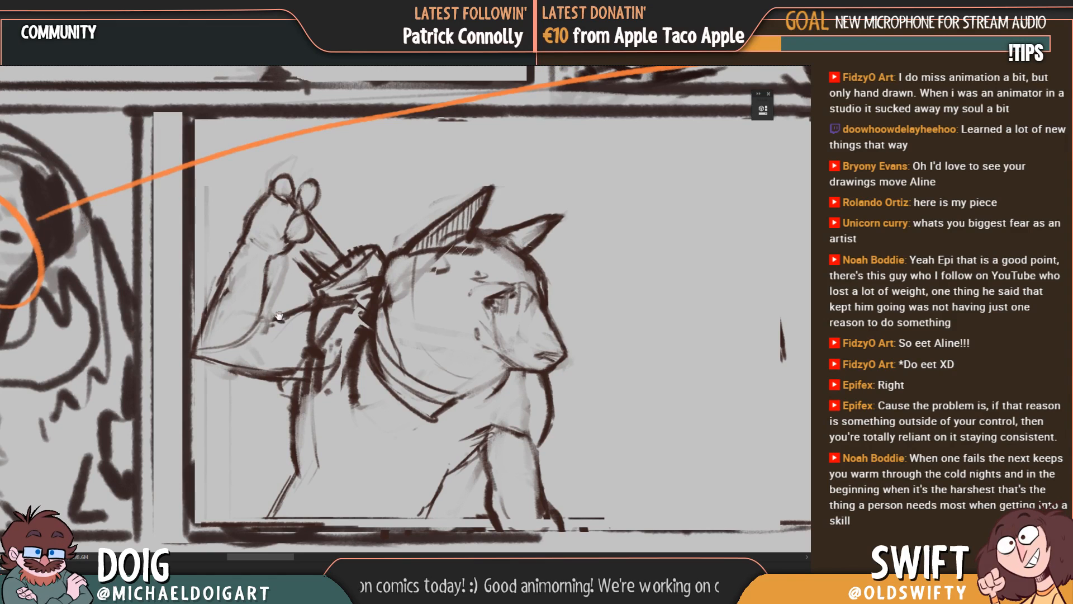
mouse_move(261, 314)
left_mouse_down()
mouse_move(237, 342)
mouse_move(260, 357)
left_mouse_up()
mouse_move(249, 359)
left_mouse_down()
mouse_move(294, 357)
mouse_move(285, 362)
mouse_move(306, 327)
mouse_move(308, 337)
mouse_move(289, 314)
mouse_move(269, 343)
mouse_move(316, 337)
mouse_move(319, 266)
mouse_move(310, 347)
mouse_move(285, 364)
mouse_move(297, 367)
left_mouse_up()
key("e")
key("b")
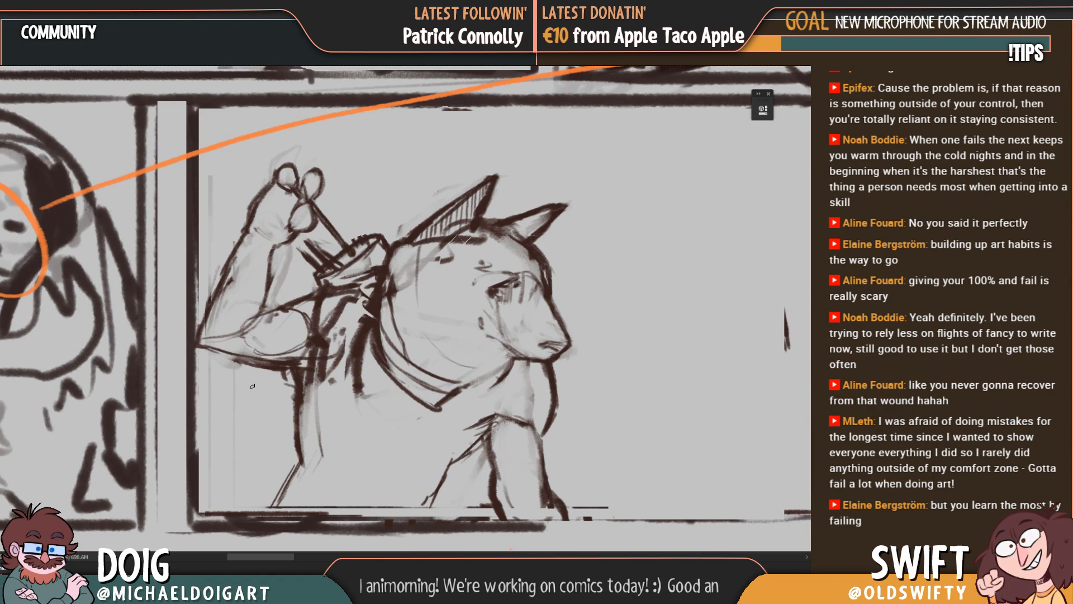
key("ctrl+minus")
key("ctrl+plus")
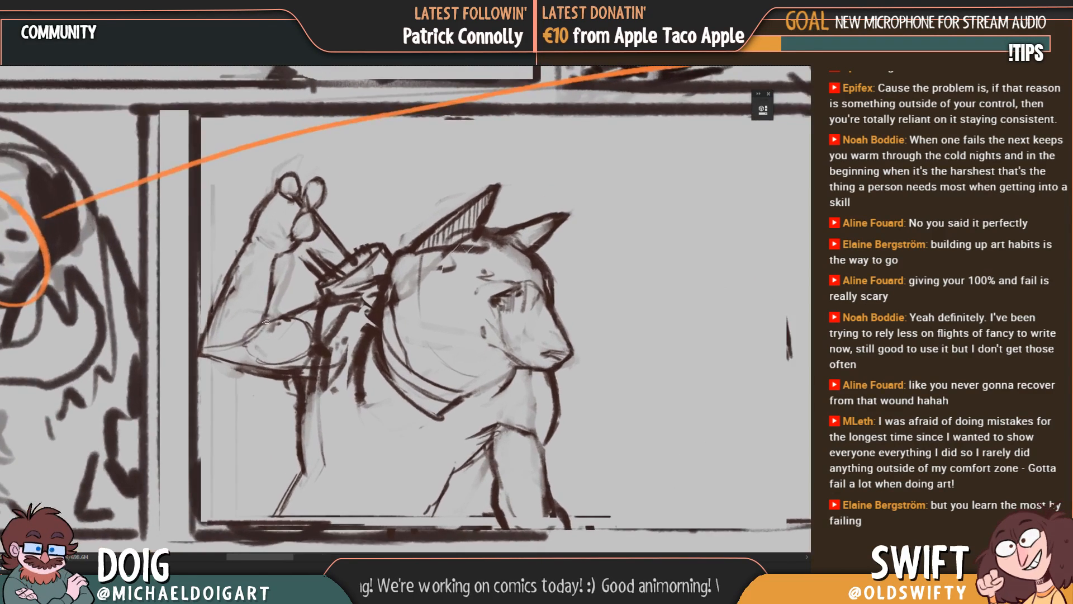
mouse_move(273, 325)
left_mouse_down()
mouse_move(311, 342)
mouse_move(302, 319)
mouse_move(315, 336)
mouse_move(322, 302)
left_mouse_up()
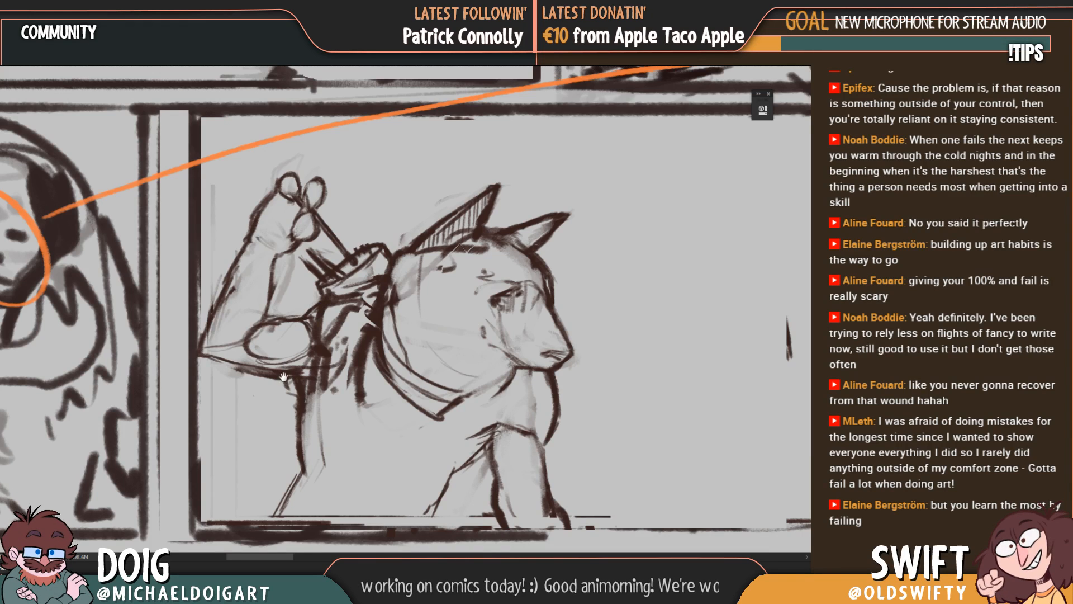
Step: Redraw the raised arm's outer contour from the elbow up along the forearm with a cleaner, darker line
mouse_move(283, 378)
left_mouse_down()
mouse_move(327, 329)
mouse_move(327, 429)
left_mouse_up()
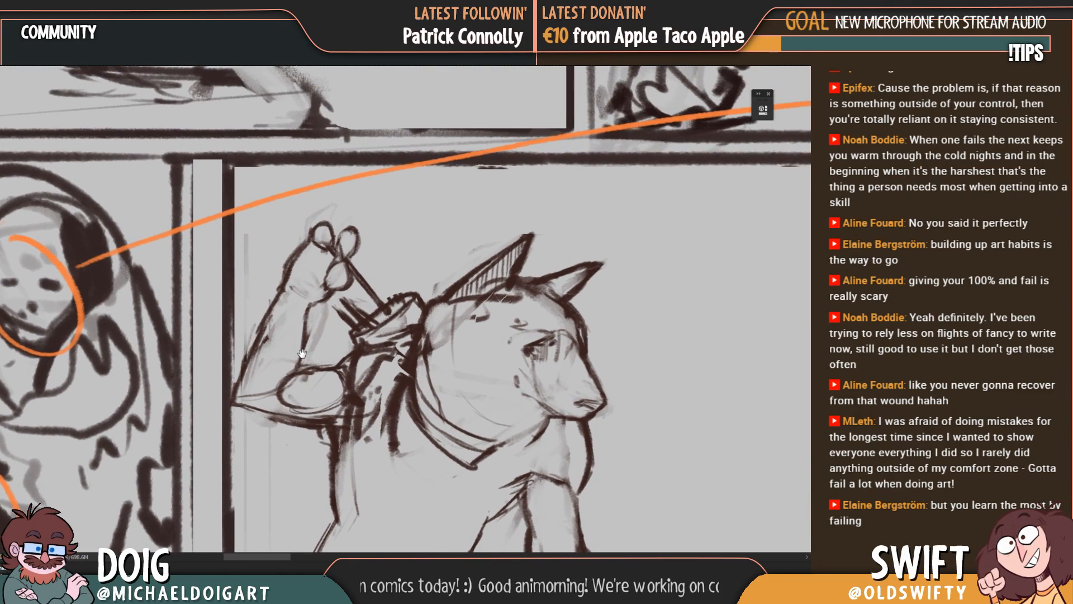
left_click_drag(294, 385, 314, 321)
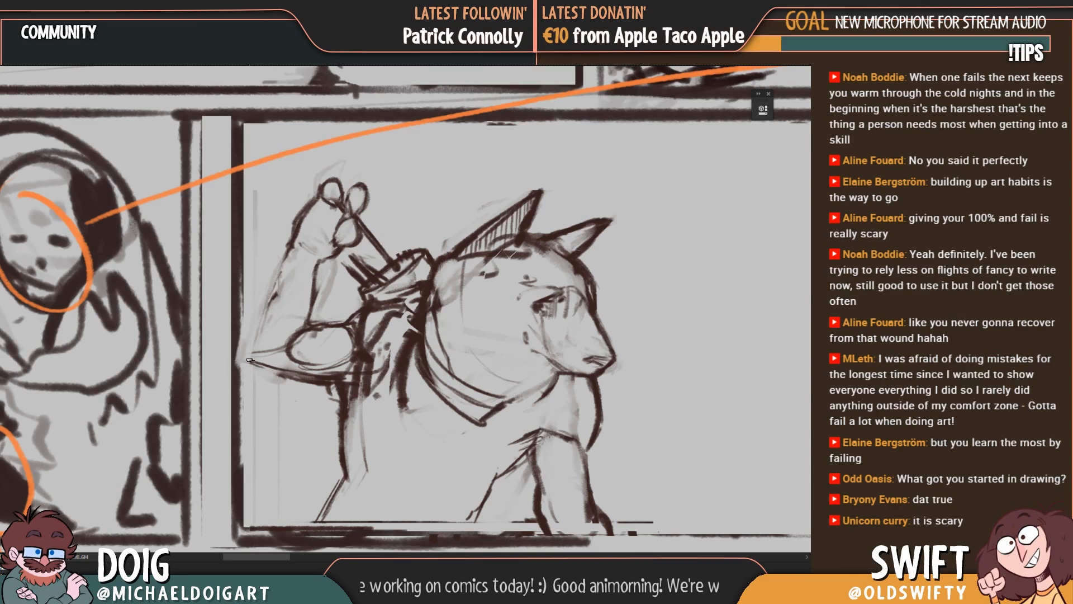
mouse_move(251, 361)
left_mouse_down()
mouse_move(248, 338)
mouse_move(288, 254)
mouse_move(277, 280)
left_mouse_up()
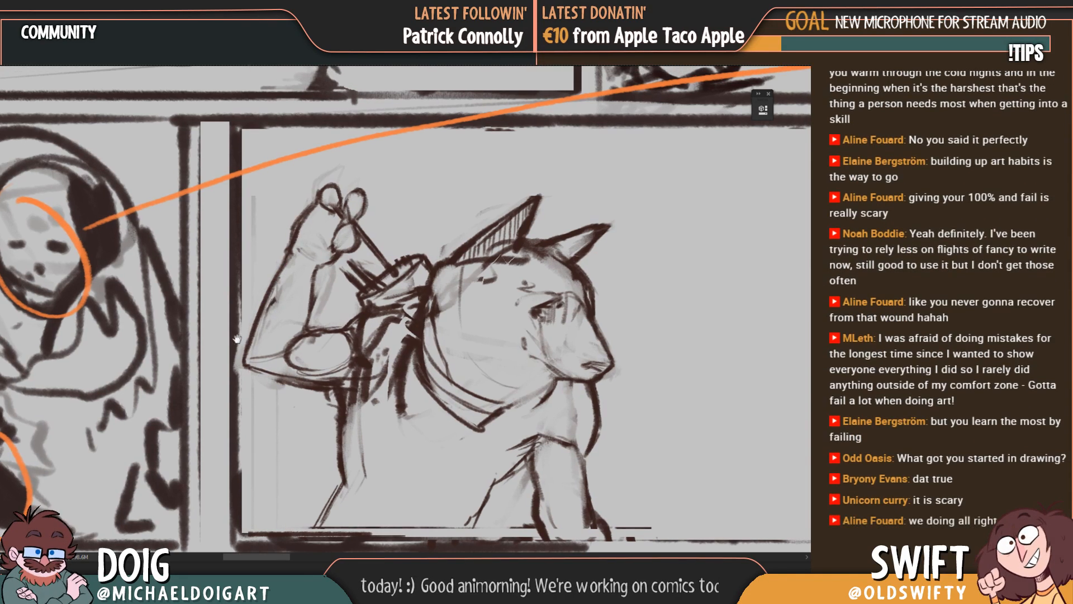
left_click_drag(236, 335, 234, 388)
left_click_drag(371, 360, 292, 296)
Step: Darken the torso line running down from the front shoulder to the panel's lower border and define the front arm's inner contour
left_click_drag(351, 345, 267, 280)
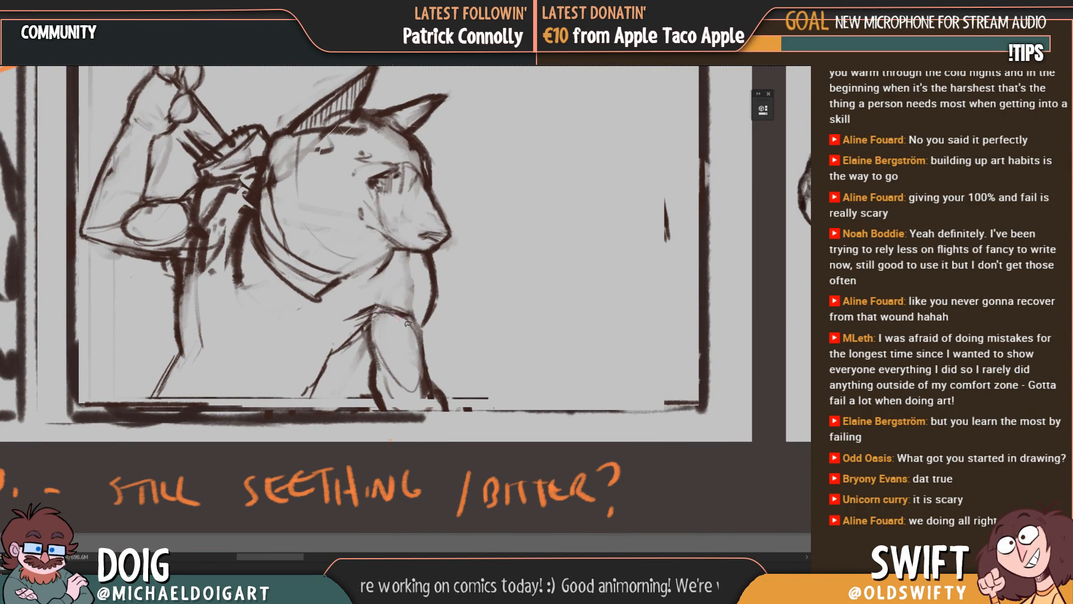
mouse_move(421, 335)
left_mouse_down()
mouse_move(415, 348)
mouse_move(367, 338)
mouse_move(309, 437)
left_mouse_up()
mouse_move(342, 392)
left_mouse_down()
mouse_move(306, 439)
mouse_move(364, 354)
mouse_move(298, 429)
mouse_move(355, 347)
left_mouse_up()
key("e")
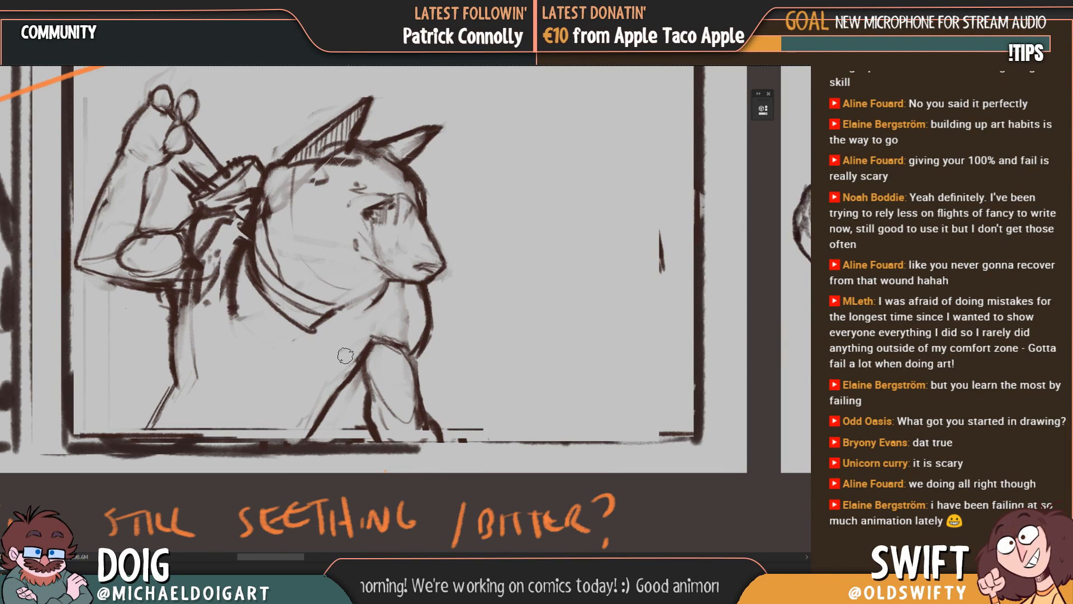
mouse_move(409, 321)
left_mouse_down()
mouse_move(367, 341)
mouse_move(360, 364)
left_mouse_up()
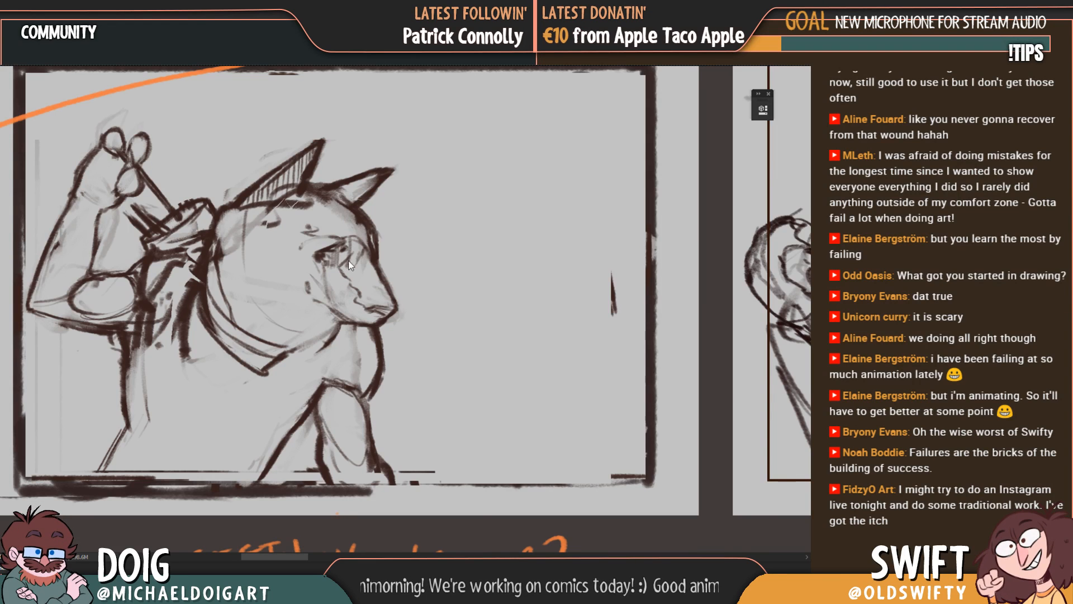
Step: Refine the contour lines of the wolf's muzzle and replace its hatched eye with a solid dark shape
left_click_drag(375, 332, 371, 337)
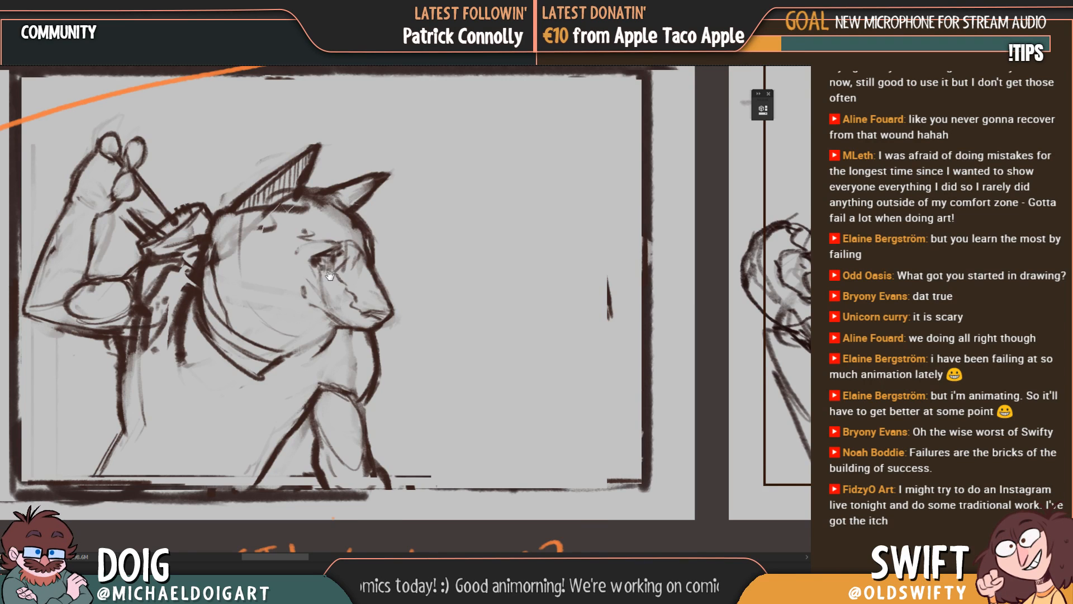
mouse_move(329, 275)
left_mouse_down()
mouse_move(267, 312)
mouse_move(254, 289)
mouse_move(266, 295)
left_mouse_up()
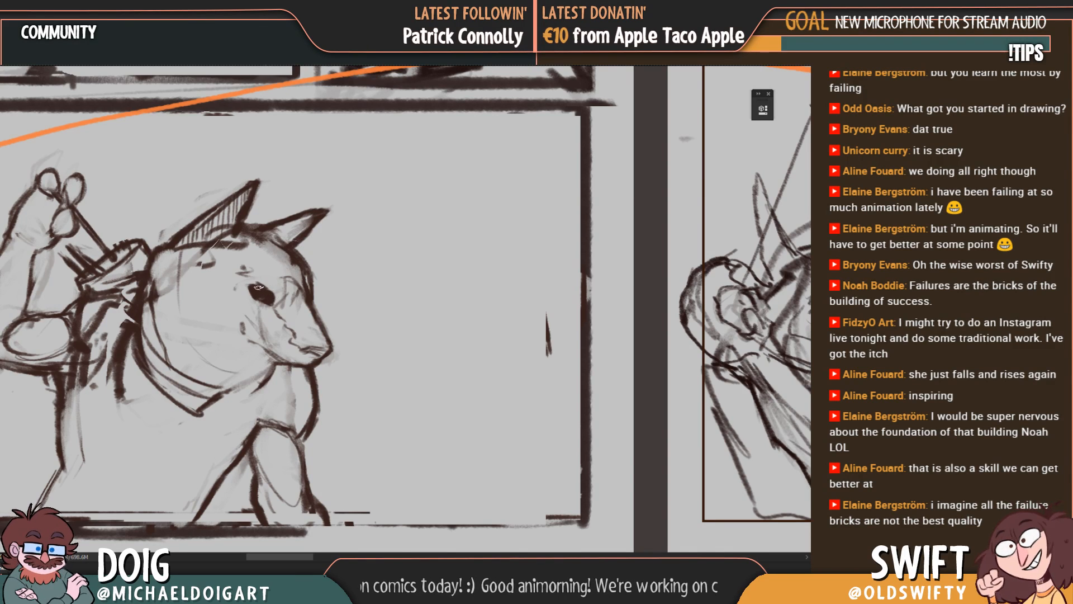
left_click_drag(246, 300, 314, 178)
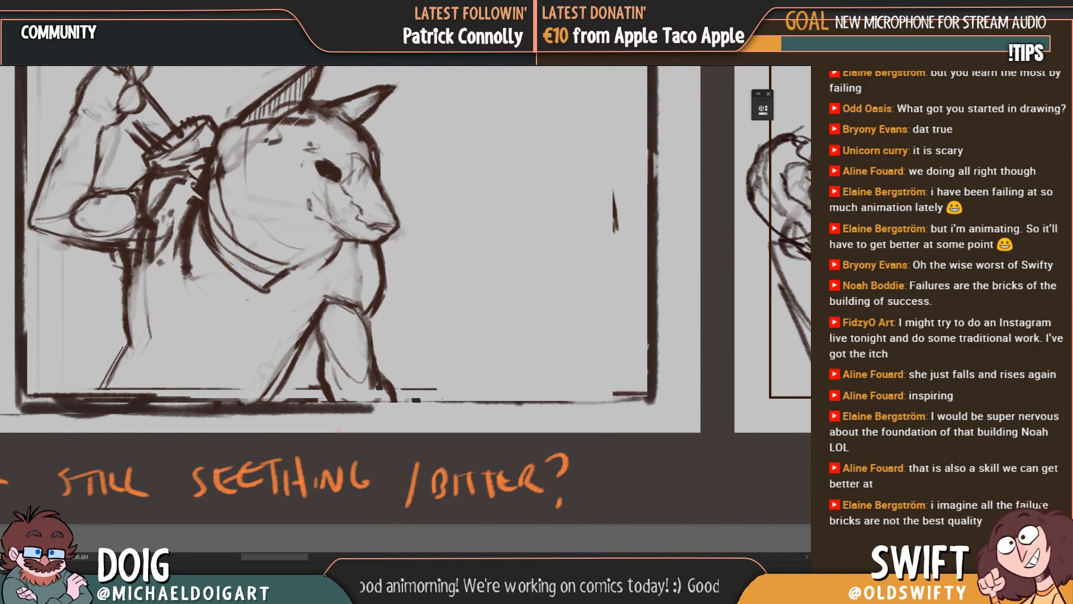
left_click_drag(258, 352, 259, 389)
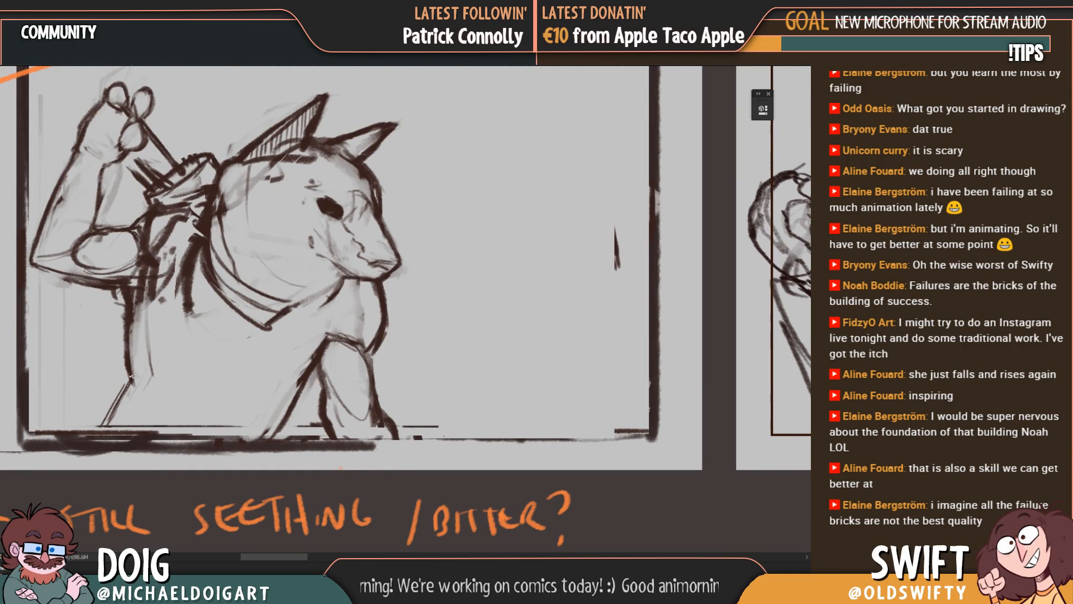
left_click_drag(201, 283, 240, 366)
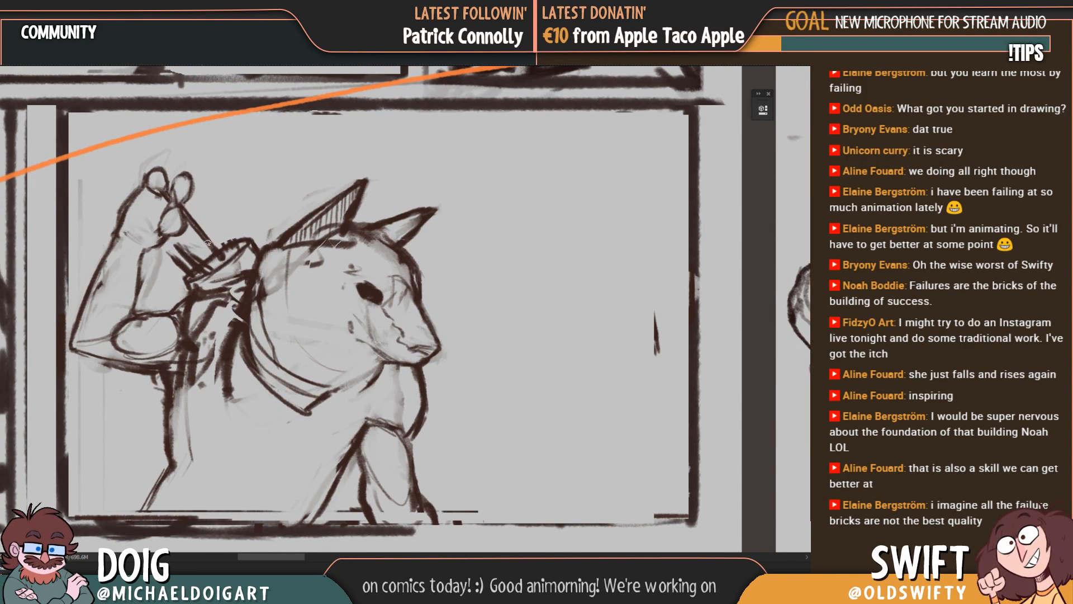
left_click_drag(268, 315, 175, 270)
key("ctrl+minus")
key("ctrl+minus")
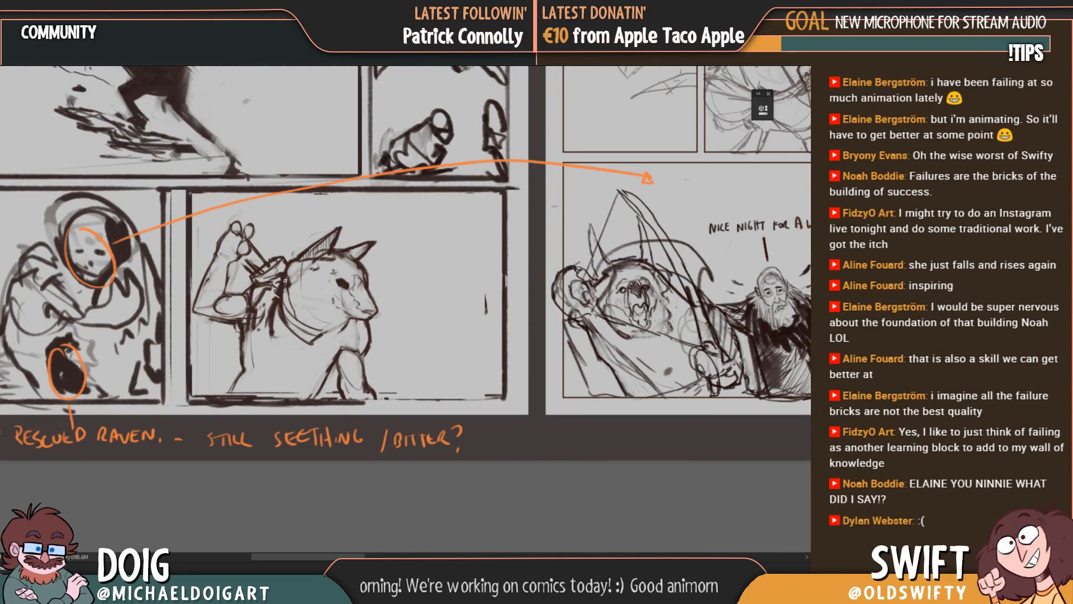
key("ctrl+plus")
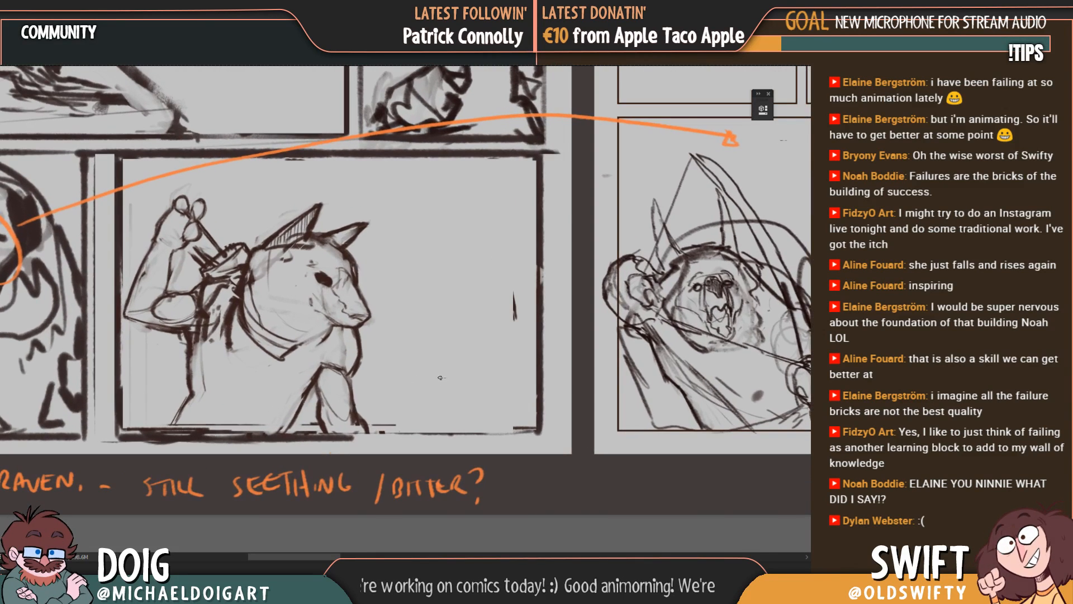
Step: Sketch a small dome-shaped form on a short ground line in the empty space in front of the wolf, undoing the stray strokes
left_click_drag(465, 349, 447, 332)
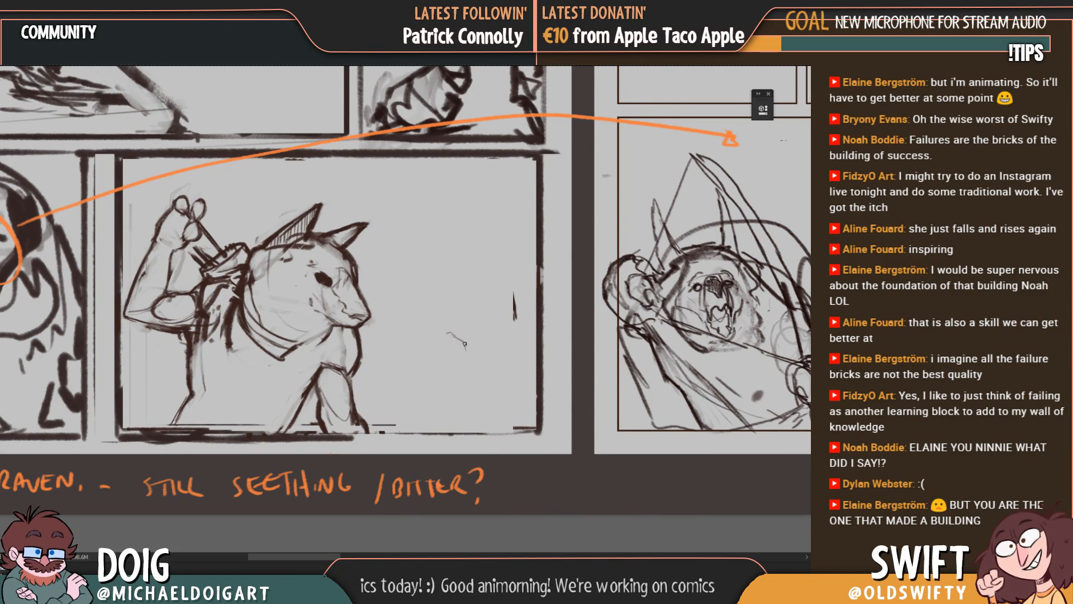
mouse_move(464, 344)
left_mouse_down()
mouse_move(479, 337)
mouse_move(453, 314)
mouse_move(425, 350)
mouse_move(481, 355)
left_mouse_up()
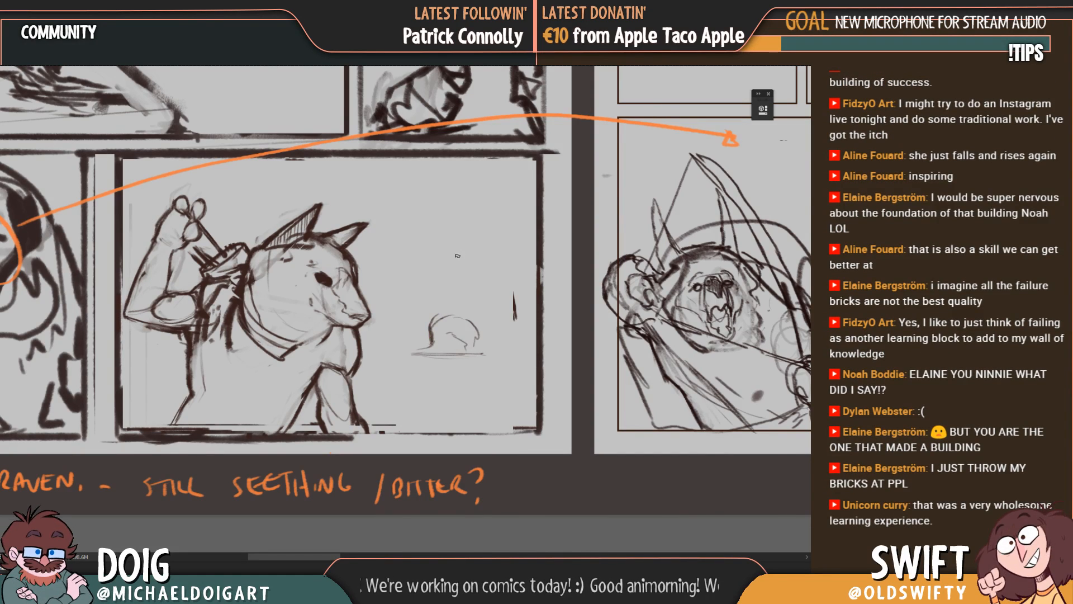
mouse_move(458, 311)
left_mouse_down()
mouse_move(415, 306)
mouse_move(436, 316)
left_mouse_up()
key("ctrl+z")
key("ctrl+z")
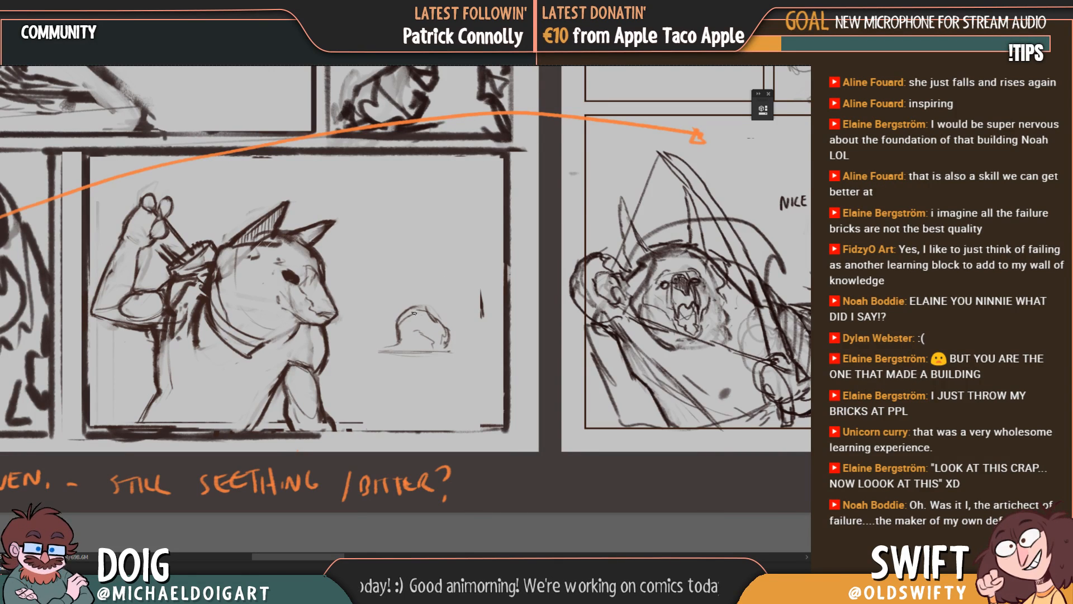
Step: Give the small domed form an angular left edge, a darker base line, inner marks and a small peak on top
left_click_drag(391, 326, 393, 343)
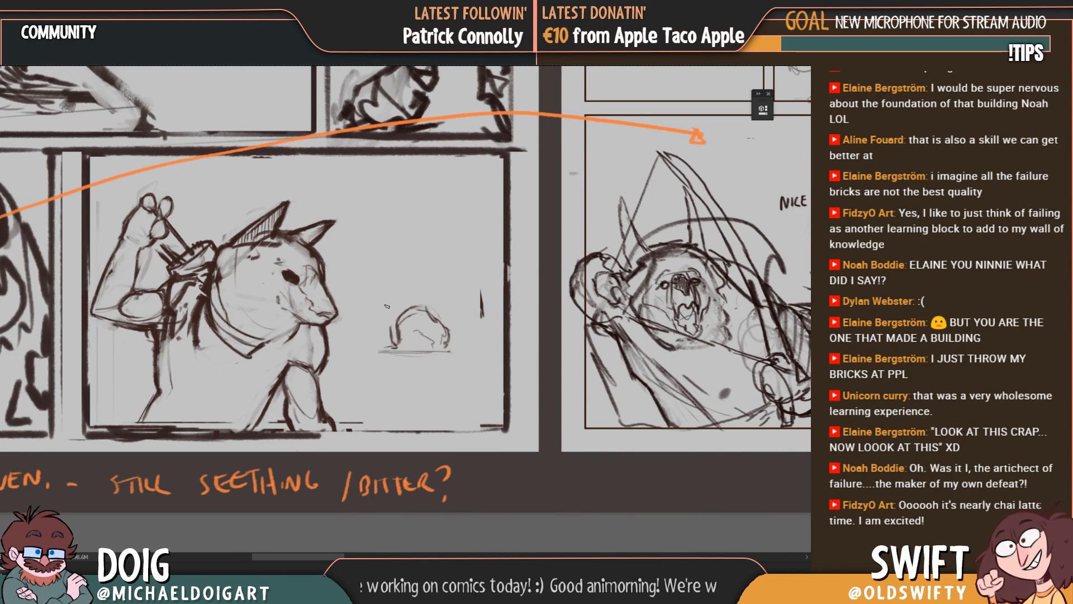
mouse_move(391, 327)
left_mouse_down()
mouse_move(400, 302)
mouse_move(413, 300)
mouse_move(438, 321)
mouse_move(393, 316)
mouse_move(393, 347)
left_mouse_up()
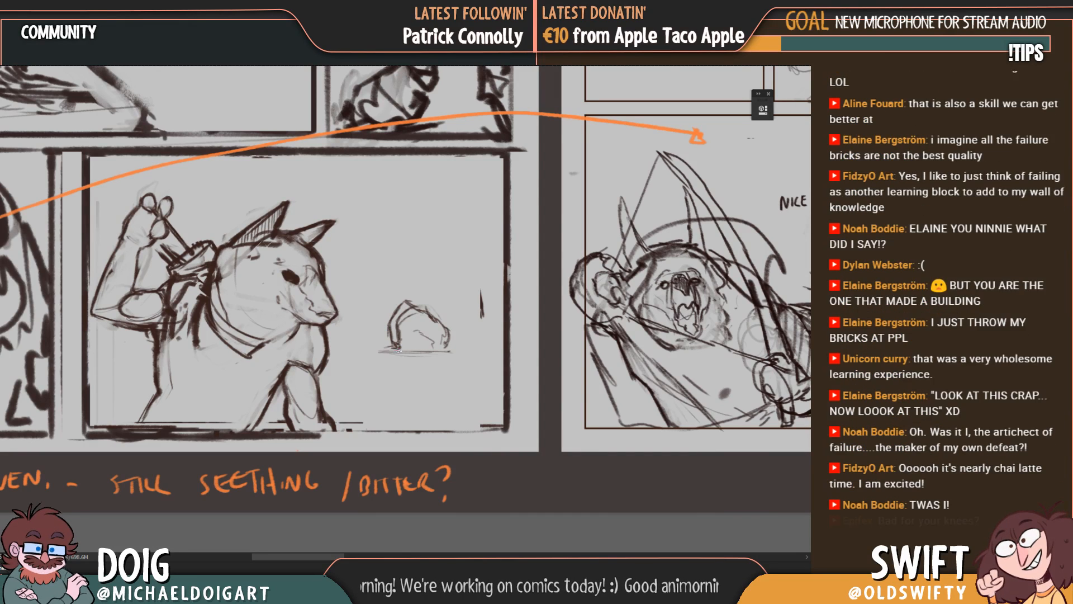
left_click_drag(397, 351, 446, 347)
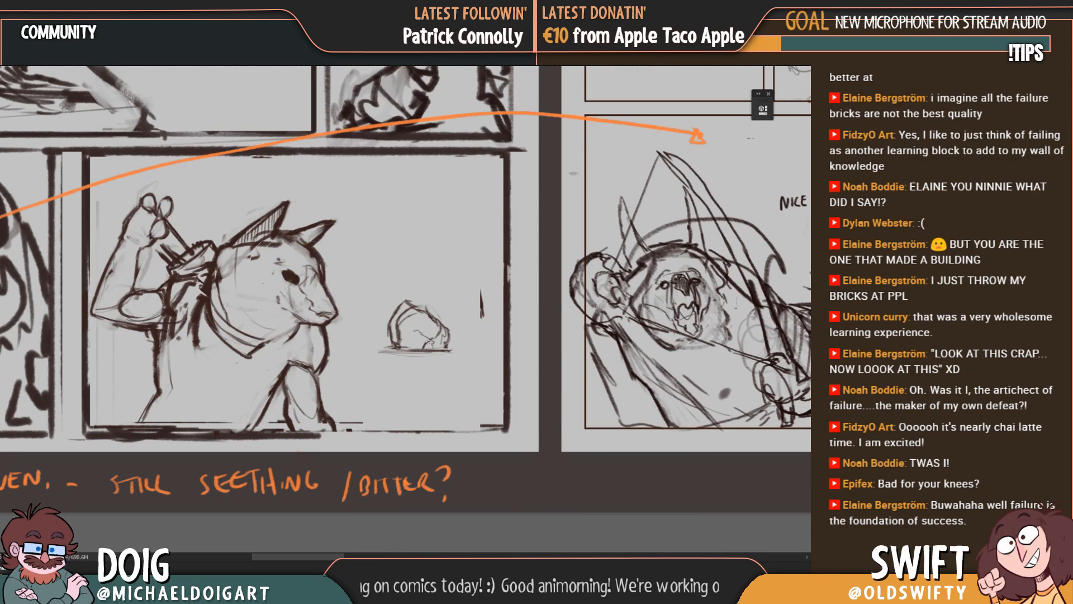
left_click_drag(428, 341, 438, 327)
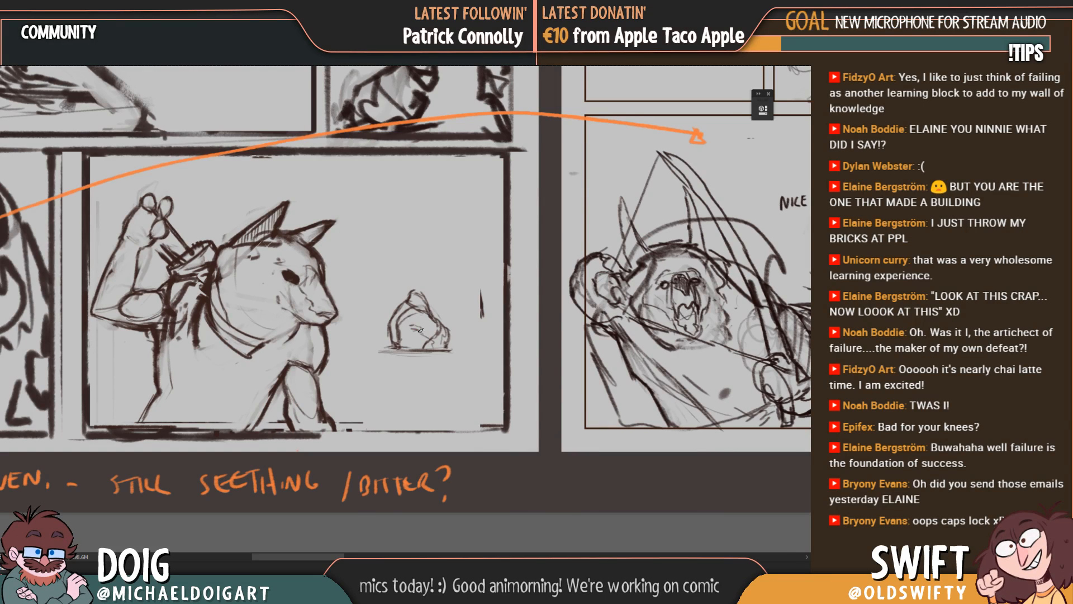
Step: Develop the domed form into a small seated hooded figure with outstretched legs on a ground line, and sketch a spiky flame-like shape beside it
mouse_move(421, 328)
left_mouse_down()
mouse_move(444, 336)
mouse_move(398, 348)
mouse_move(392, 320)
mouse_move(407, 293)
left_mouse_up()
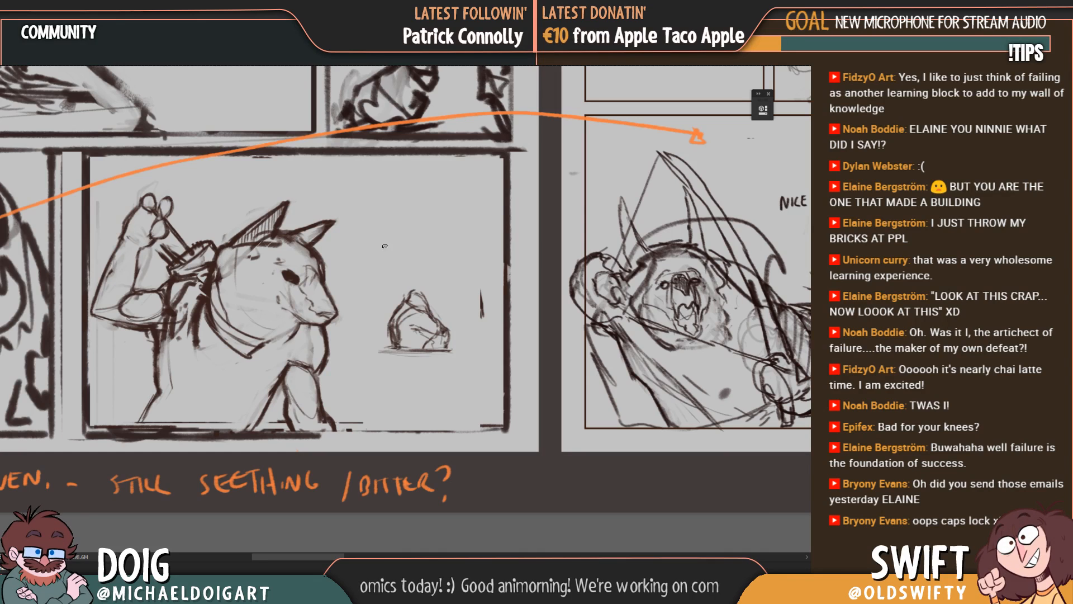
mouse_move(423, 297)
left_mouse_down()
mouse_move(405, 291)
mouse_move(420, 285)
mouse_move(404, 294)
mouse_move(419, 285)
left_mouse_up()
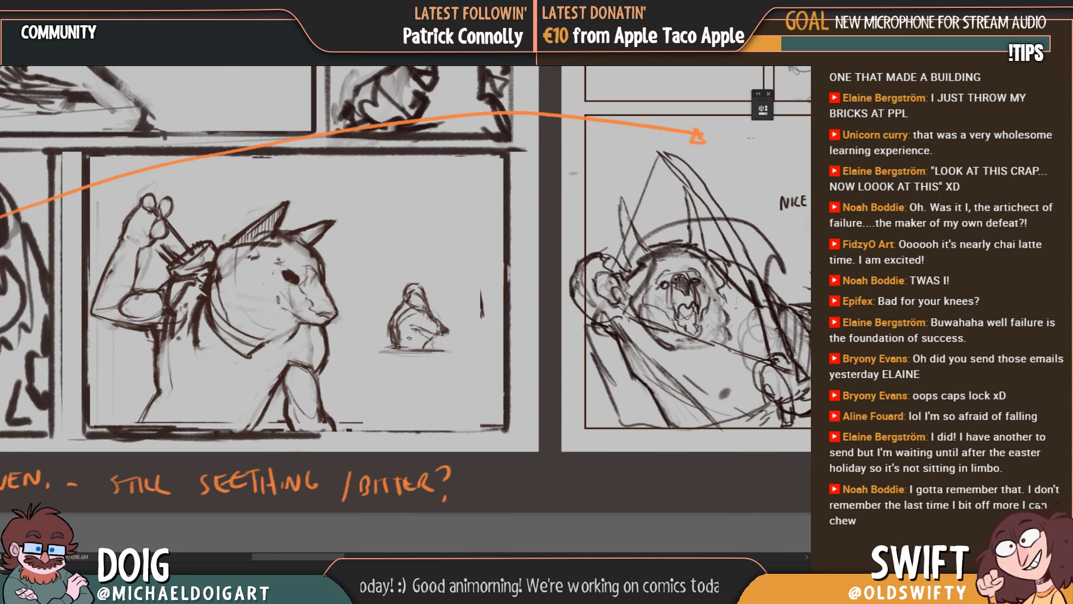
mouse_move(408, 327)
left_mouse_down()
mouse_move(402, 355)
mouse_move(432, 353)
mouse_move(408, 352)
mouse_move(421, 330)
mouse_move(432, 334)
left_mouse_up()
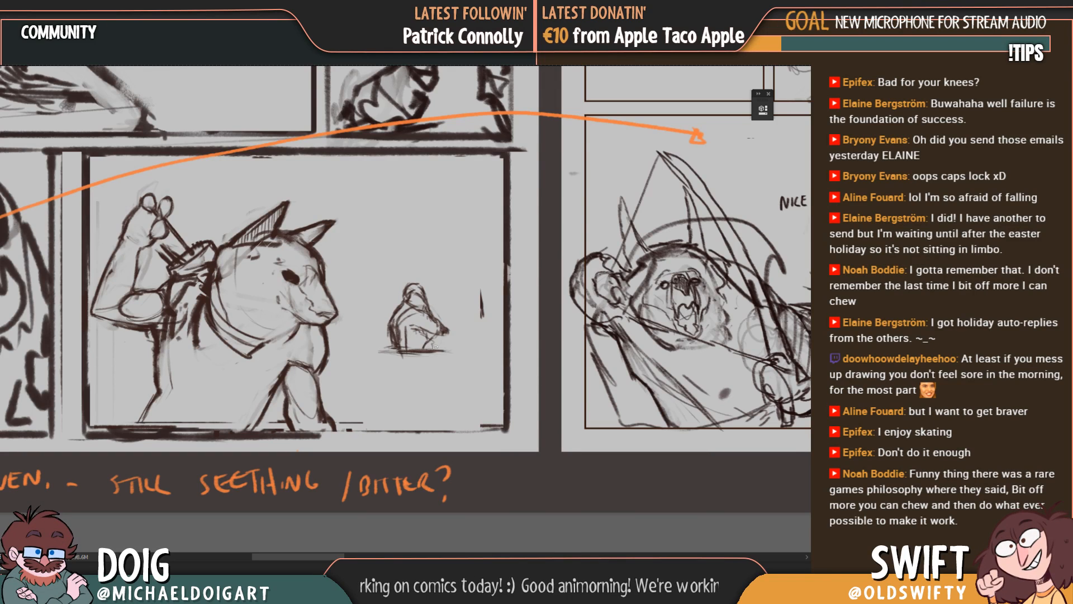
left_click_drag(438, 337, 449, 352)
left_click_drag(439, 351, 453, 352)
mouse_move(387, 356)
left_mouse_down()
mouse_move(438, 358)
mouse_move(454, 336)
left_mouse_up()
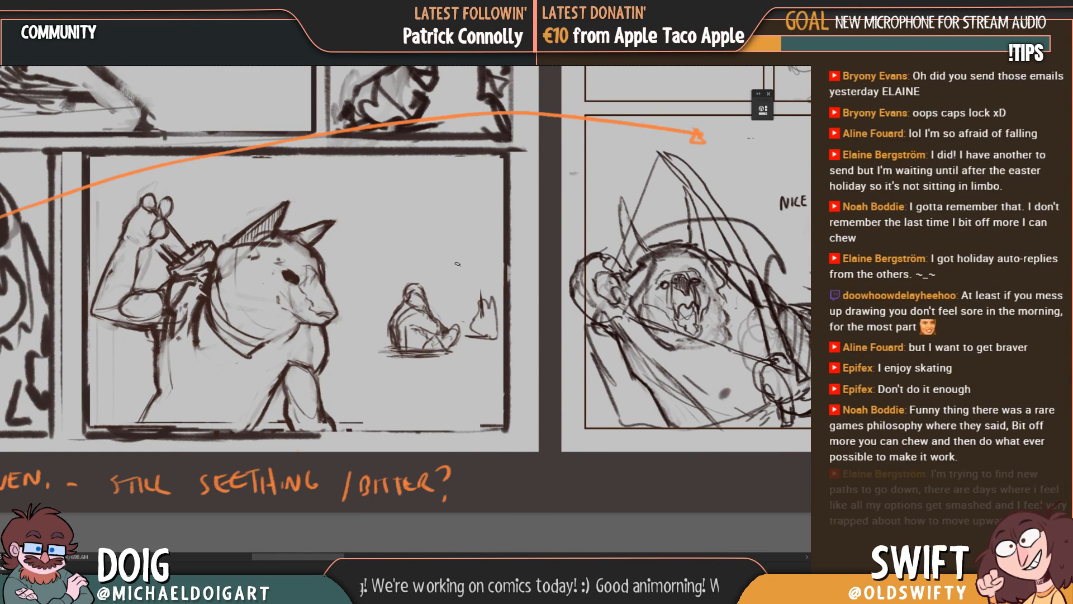
Step: Move the seated figure and the flame-like shape together about 61 px closer to the wolf
left_click_drag(373, 253, 502, 359)
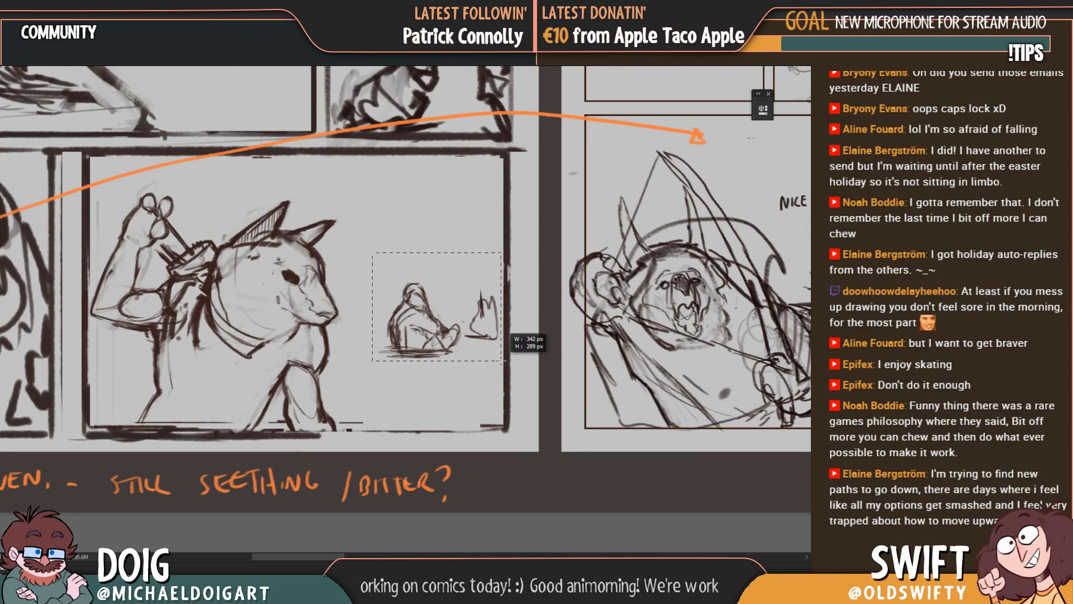
left_click_drag(469, 322, 446, 316)
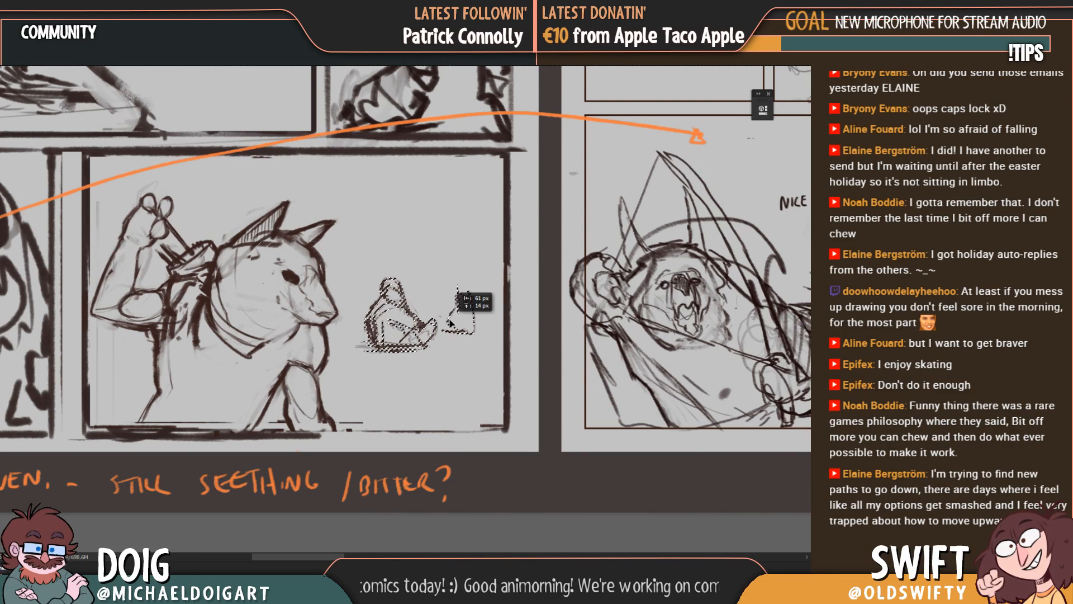
key("ctrl+d")
left_click_drag(424, 264, 445, 244)
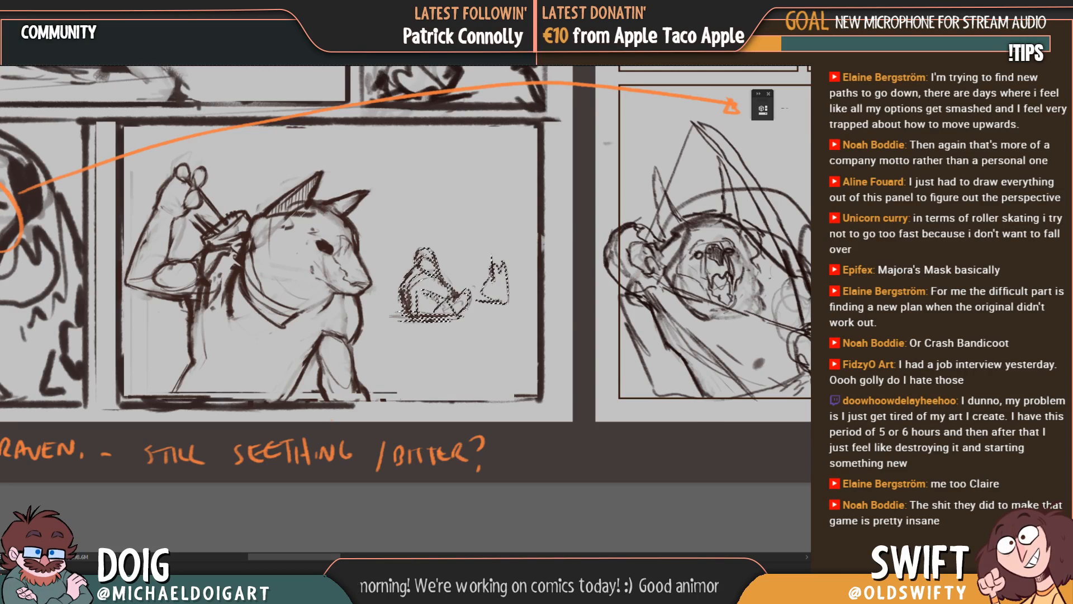
key("ctrl+d")
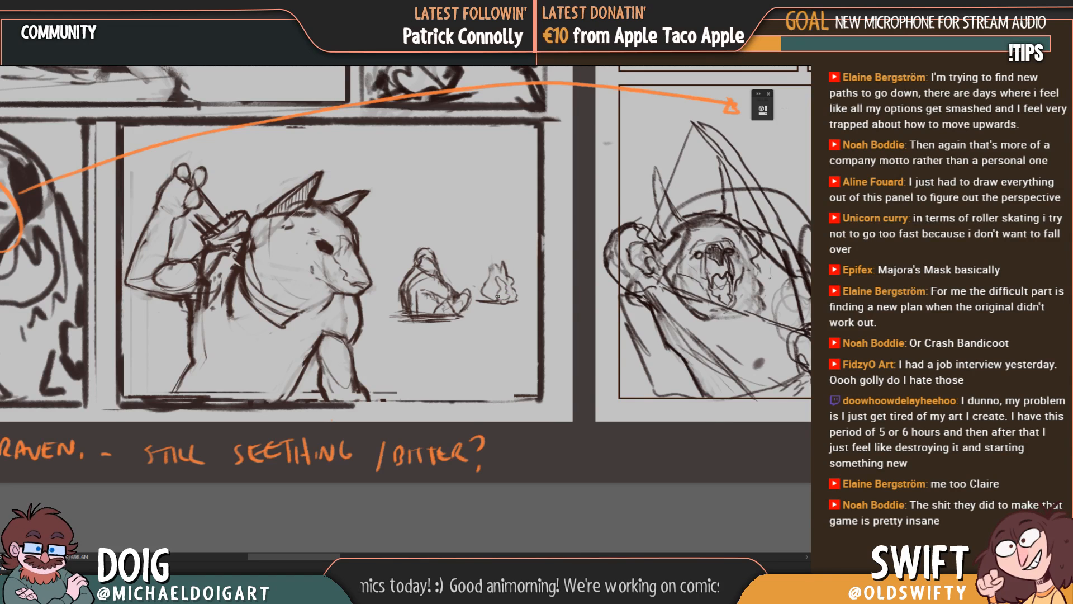
Step: Try out a small rounded body shape in the empty space above the seated figure, and erase it
left_click_drag(444, 154, 455, 238)
mouse_move(427, 234)
left_mouse_down()
mouse_move(434, 266)
mouse_move(467, 271)
left_mouse_up()
left_click_drag(467, 271, 434, 269)
key("m")
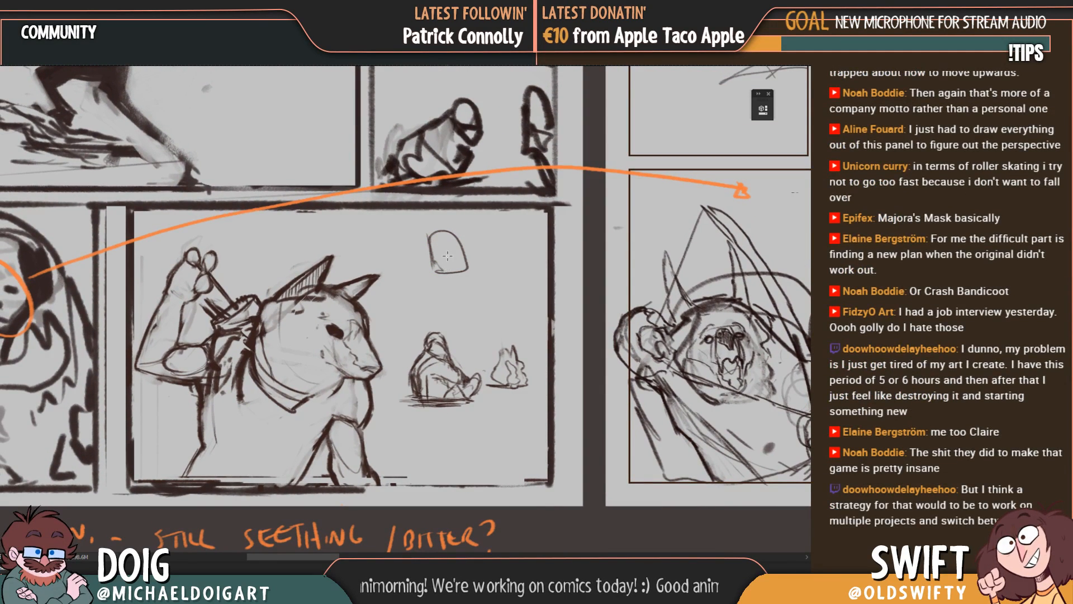
mouse_move(421, 230)
left_mouse_down()
mouse_move(487, 284)
mouse_move(447, 242)
mouse_move(430, 246)
mouse_move(427, 310)
mouse_move(444, 274)
mouse_move(393, 254)
mouse_move(458, 243)
mouse_move(439, 258)
mouse_move(427, 253)
left_mouse_up()
key("Delete")
key("ctrl+d")
key("b")
Step: Sketch two simple standing figures with raised arms and connecting marks above the seated figure, and remove them all
mouse_move(435, 202)
left_mouse_down()
mouse_move(421, 212)
mouse_move(471, 208)
left_mouse_up()
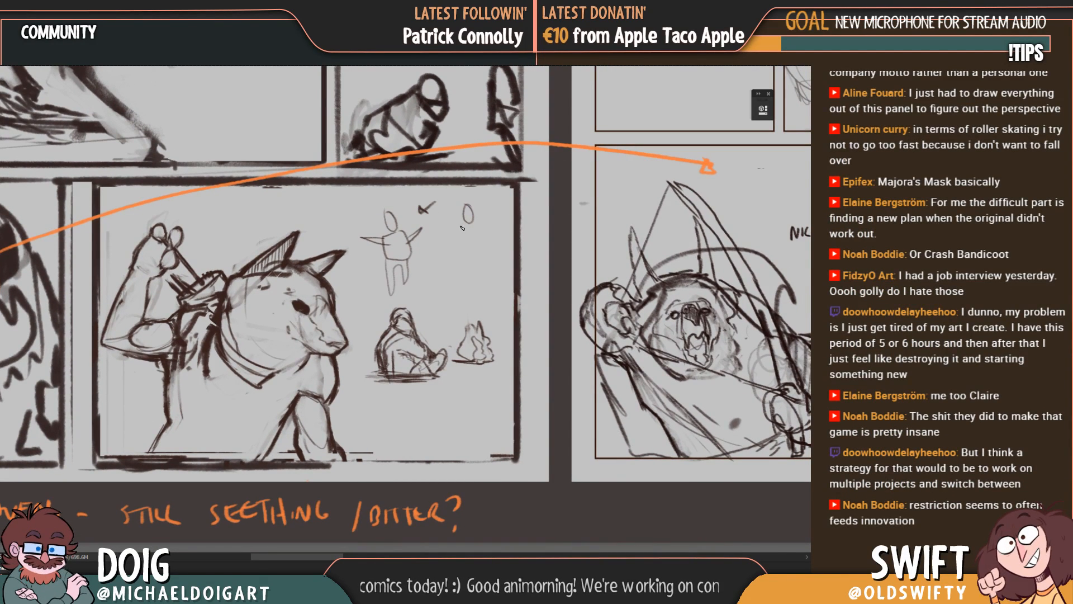
mouse_move(471, 255)
left_mouse_down()
mouse_move(468, 227)
mouse_move(448, 226)
mouse_move(493, 210)
left_mouse_up()
mouse_move(465, 260)
left_mouse_down()
mouse_move(469, 295)
mouse_move(476, 252)
left_mouse_up()
key("ctrl+z")
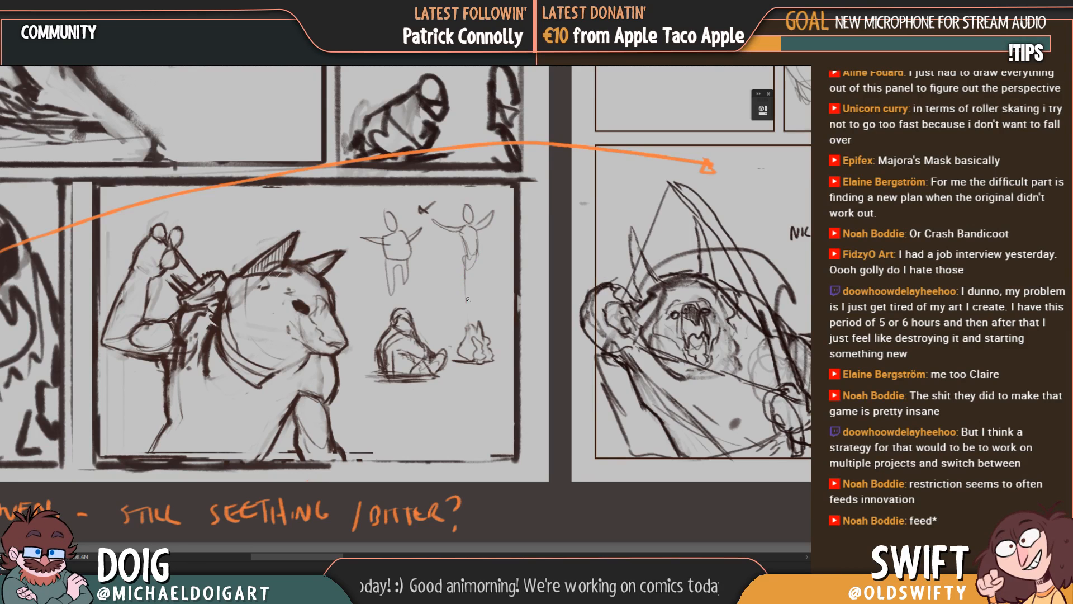
mouse_move(467, 299)
left_mouse_down()
mouse_move(475, 259)
mouse_move(479, 297)
mouse_move(477, 244)
mouse_move(448, 281)
left_mouse_up()
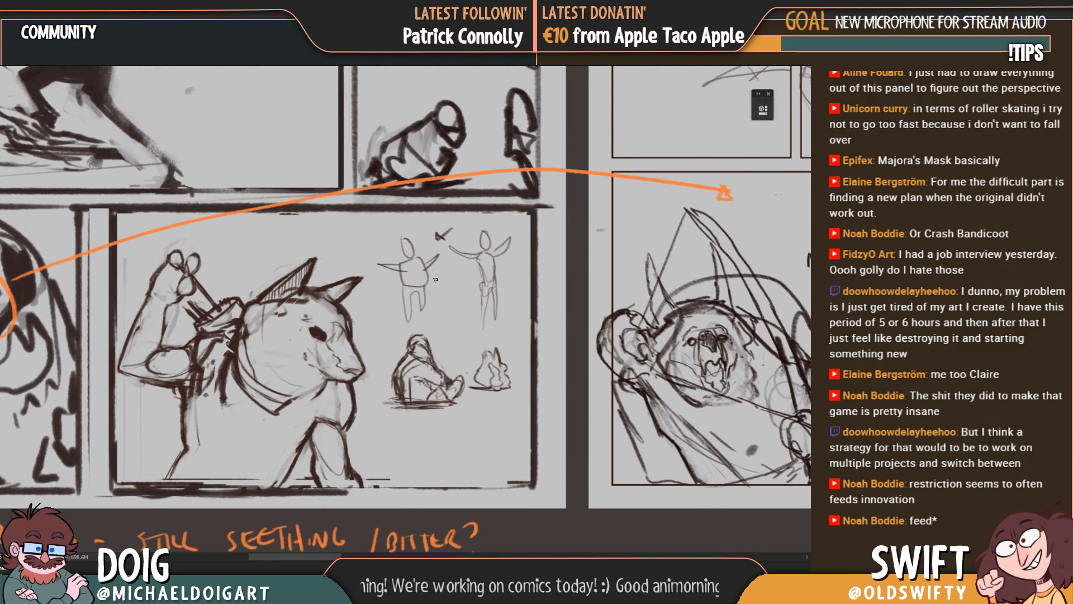
left_click_drag(395, 221, 473, 218)
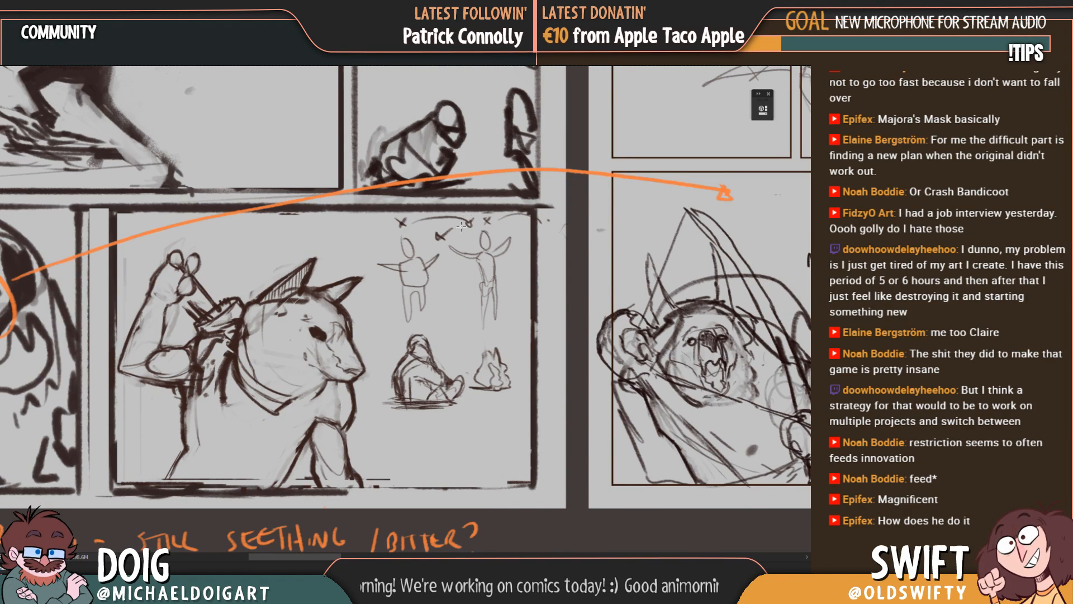
mouse_move(364, 214)
left_mouse_down()
mouse_move(420, 235)
mouse_move(530, 327)
left_mouse_up()
key("ctrl+x")
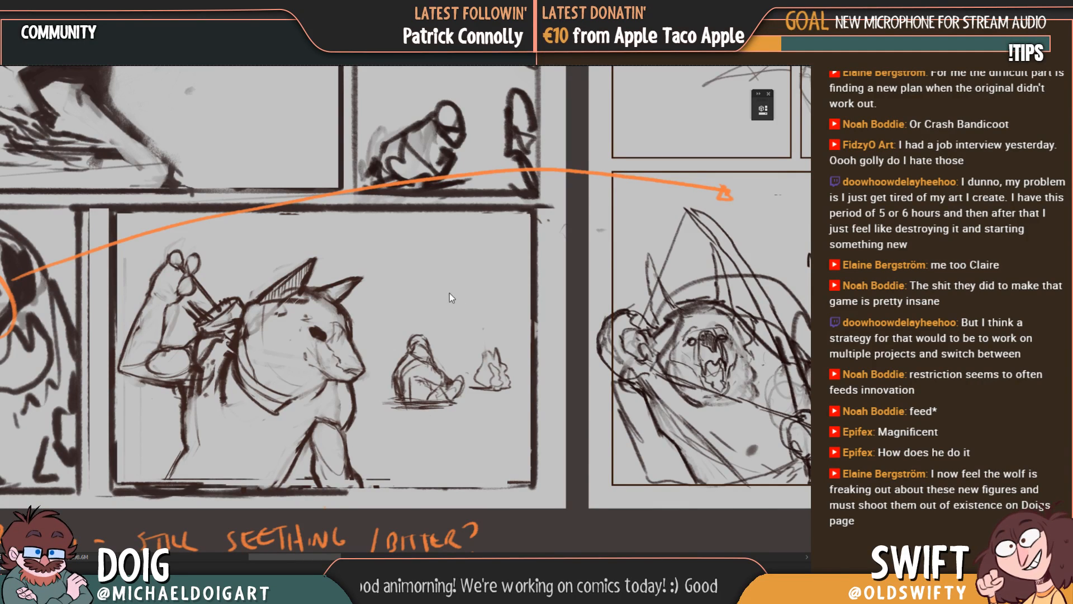
Step: Cut the wolf archer, the seated figure and the flame-like shape out of the first page's last panel, leaving its border
mouse_move(395, 294)
left_mouse_down()
mouse_move(402, 250)
mouse_move(369, 286)
left_mouse_up()
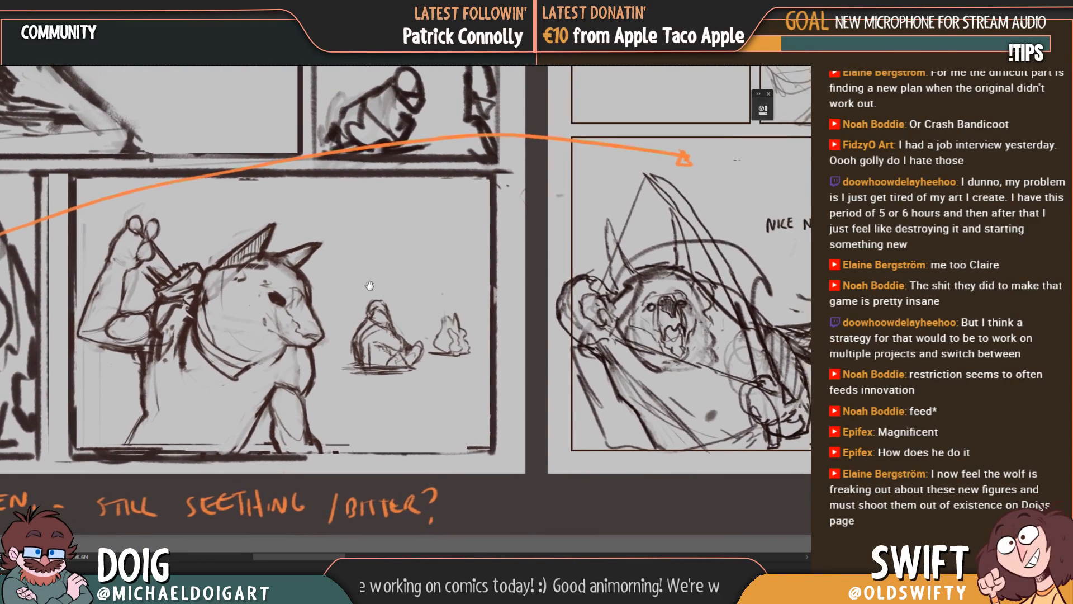
scroll(370, 285, "down", 2)
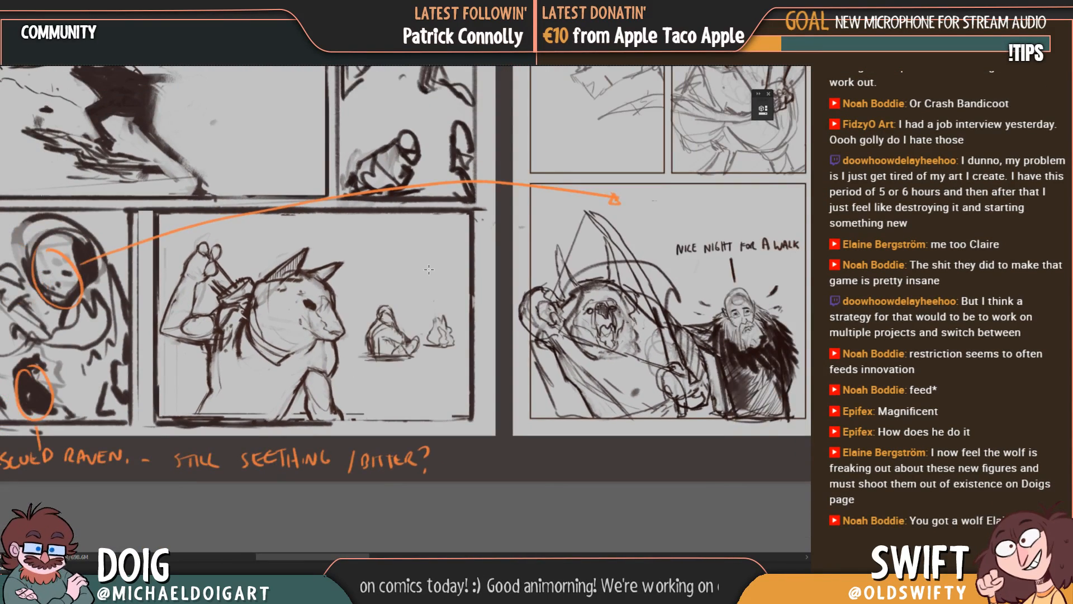
scroll(427, 241, "down", 2)
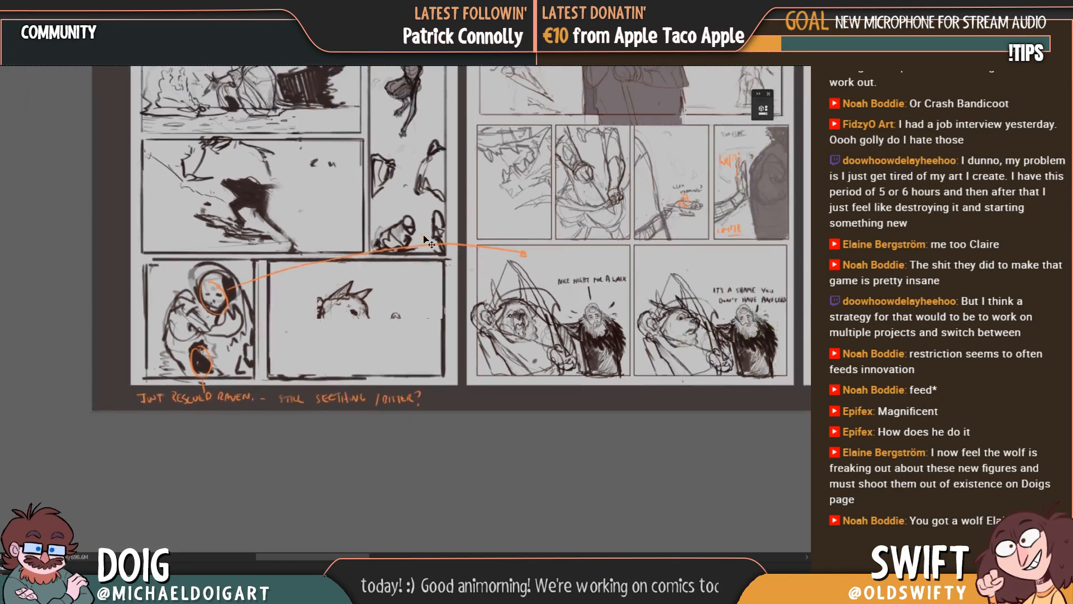
mouse_move(428, 242)
left_mouse_down()
mouse_move(296, 346)
mouse_move(333, 307)
left_mouse_up()
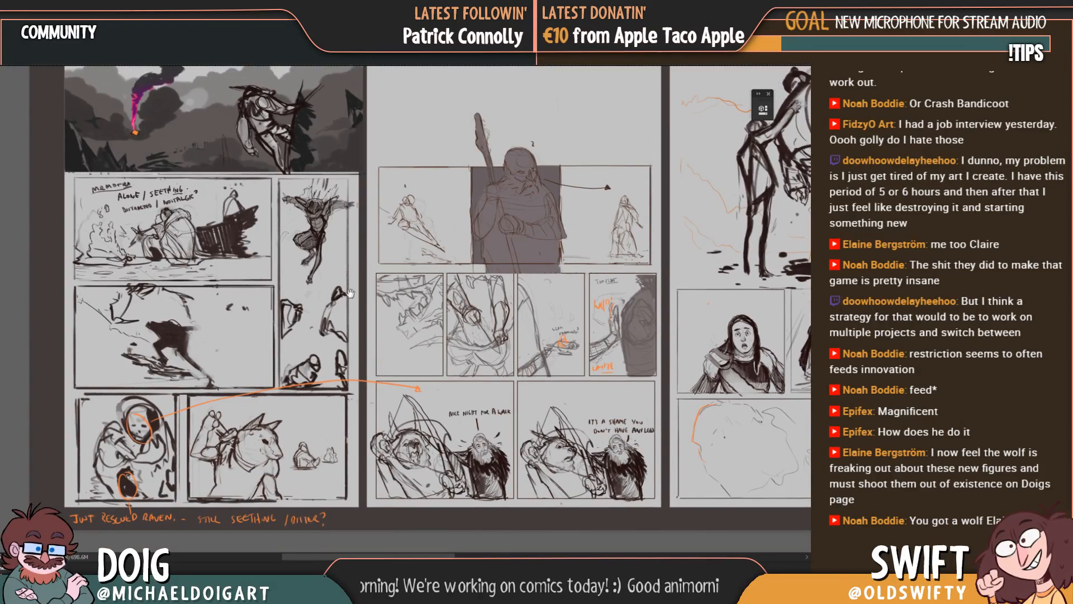
left_click_drag(351, 293, 347, 288)
left_click_drag(433, 346, 408, 319)
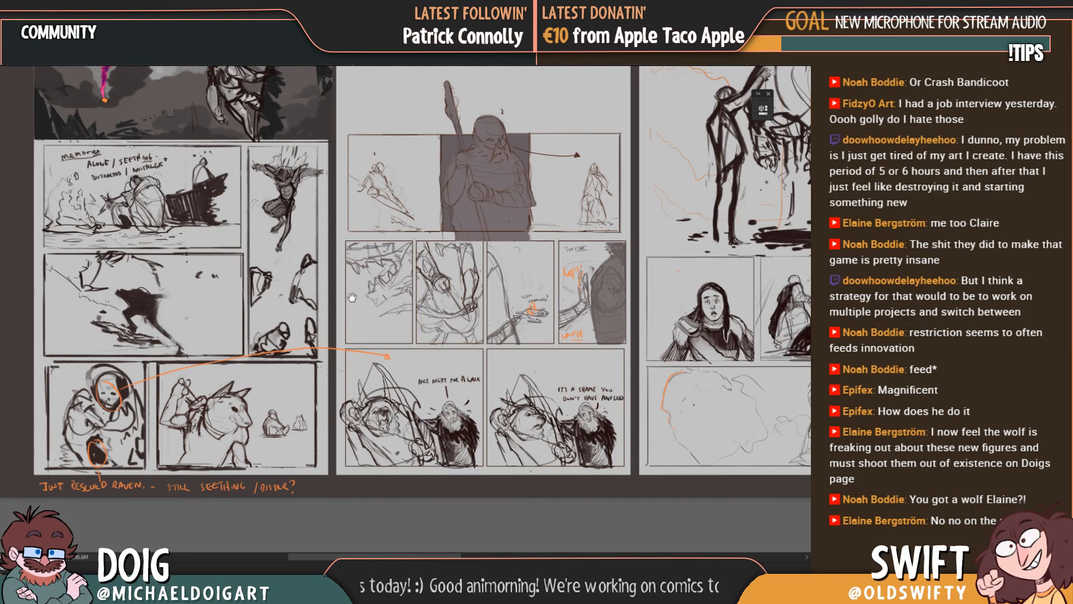
left_click_drag(352, 298, 410, 282)
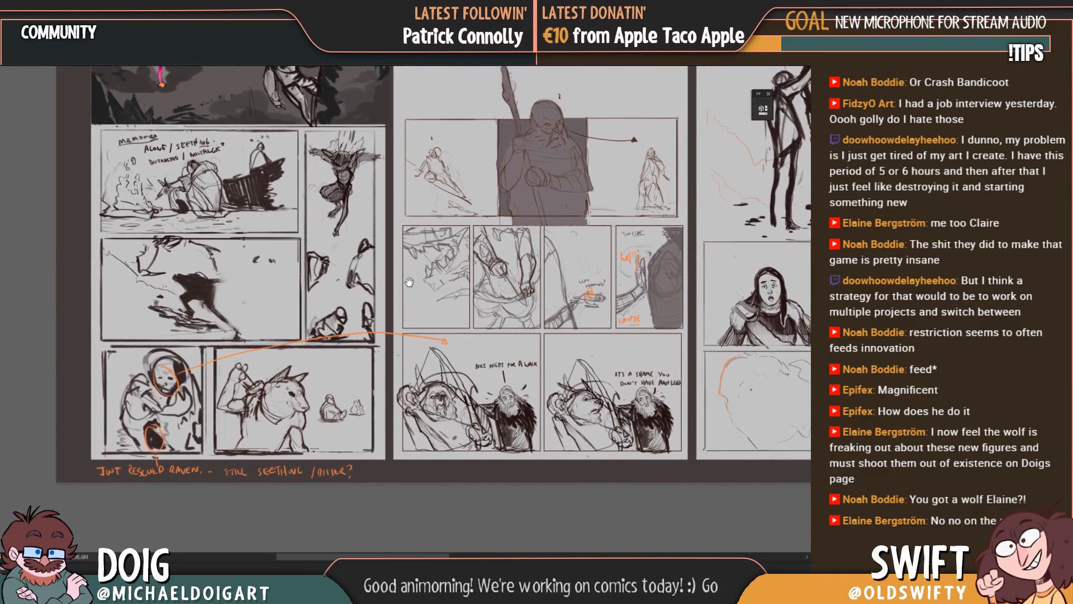
key("ctrl+plus")
key("ctrl+plus")
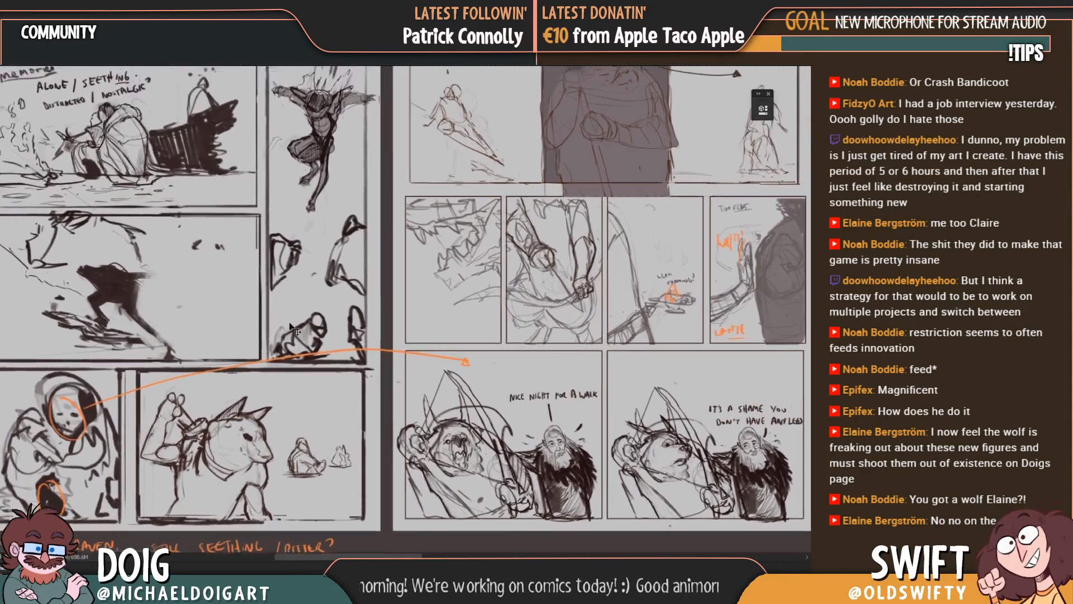
left_click_drag(195, 428, 342, 306)
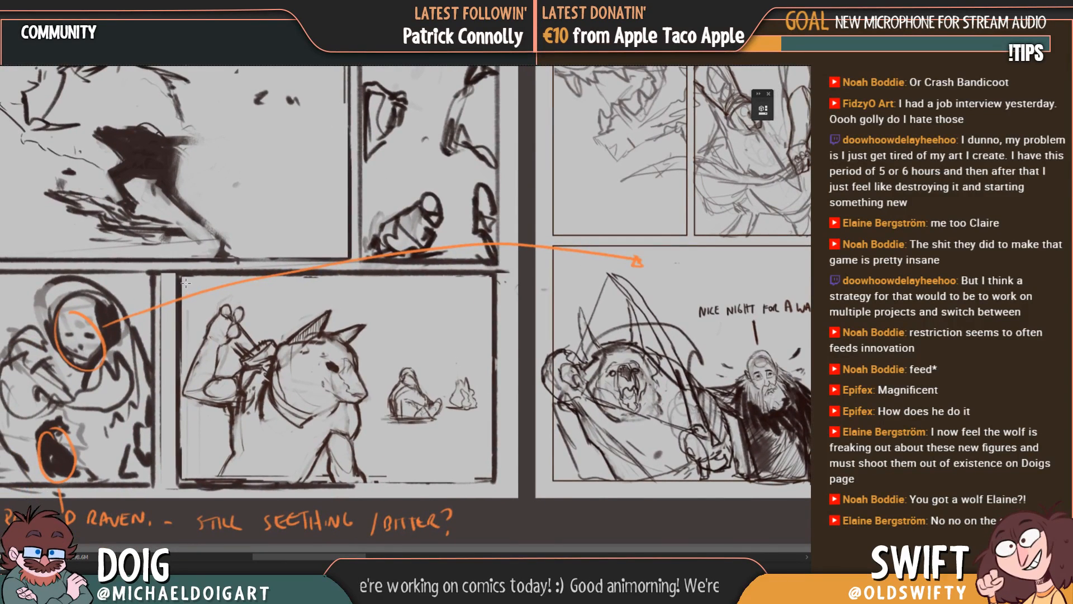
mouse_move(185, 282)
left_mouse_down()
mouse_move(252, 351)
mouse_move(361, 413)
mouse_move(468, 441)
mouse_move(489, 478)
left_mouse_up()
key("Delete")
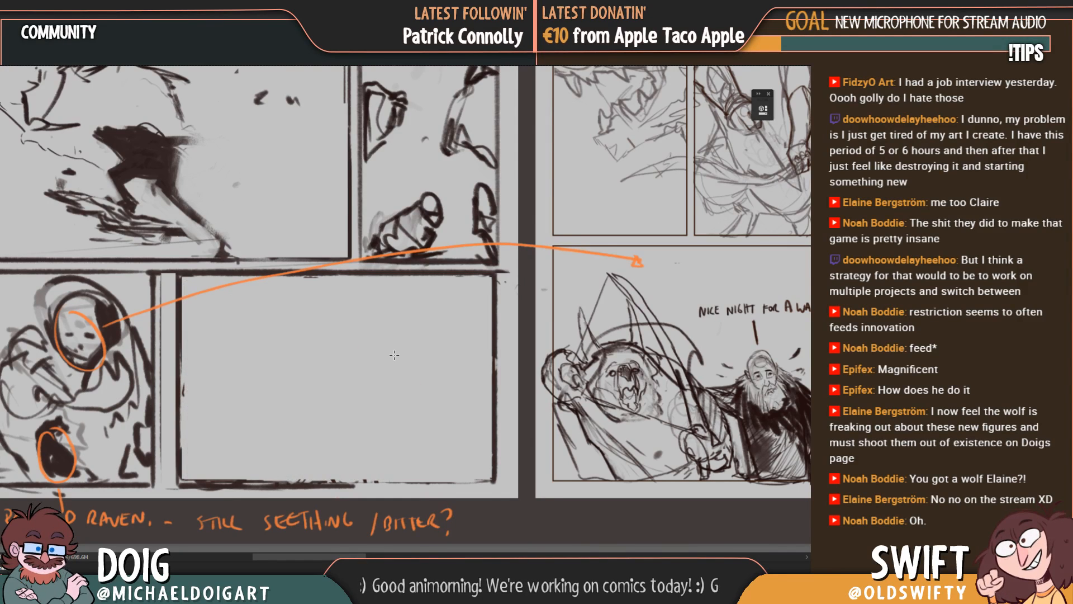
Step: Paste the cut wolf scene and place it in the empty space at the top of the second page
key("ctrl+v")
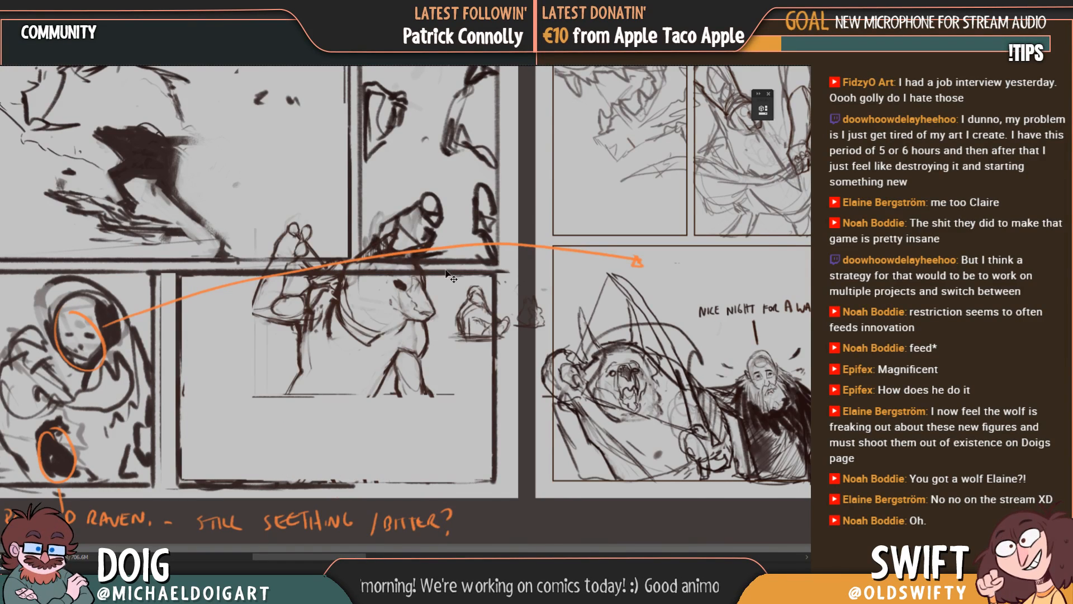
key("ctrl+minus")
key("ctrl+minus")
left_click_drag(556, 203, 358, 296)
mouse_move(165, 428)
left_mouse_down()
mouse_move(306, 426)
mouse_move(342, 335)
mouse_move(313, 167)
mouse_move(285, 193)
mouse_move(414, 137)
mouse_move(390, 154)
left_mouse_up()
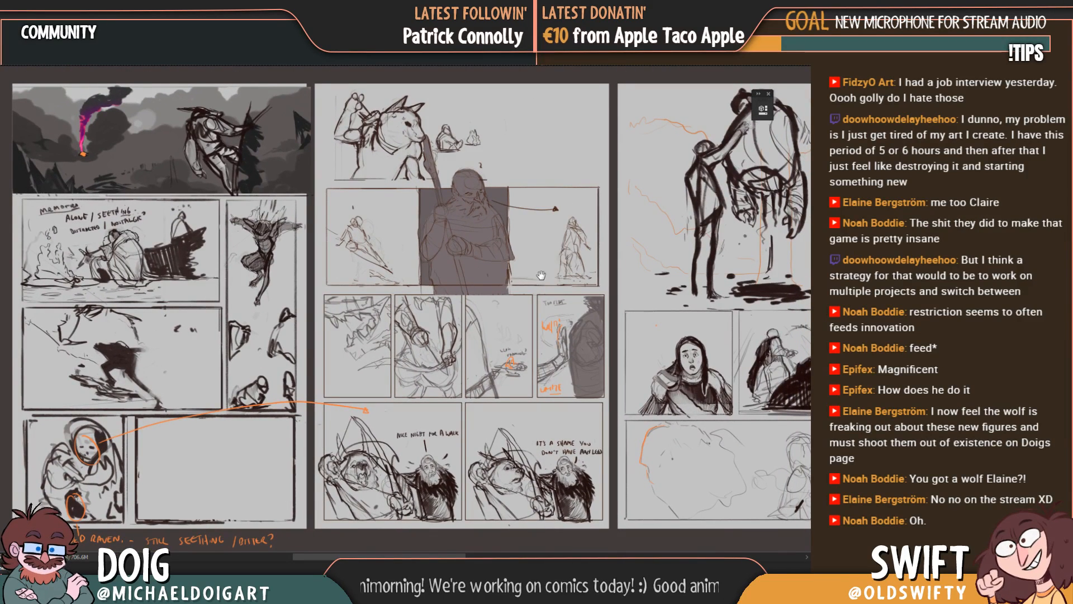
Step: Review the remaining pages and reposition the pasted wolf scene to the upper-right area of the second page, beyond the large figure's staff
left_click_drag(541, 275, 508, 276)
left_click_drag(450, 238, 187, 106)
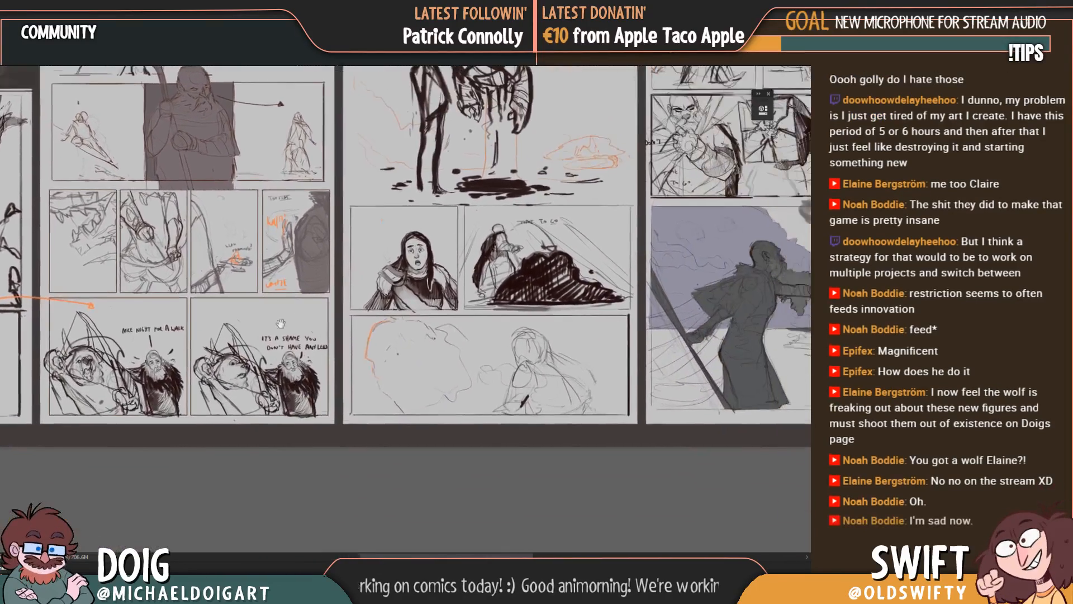
left_click_drag(655, 198, 357, 374)
left_click_drag(575, 328, 285, 302)
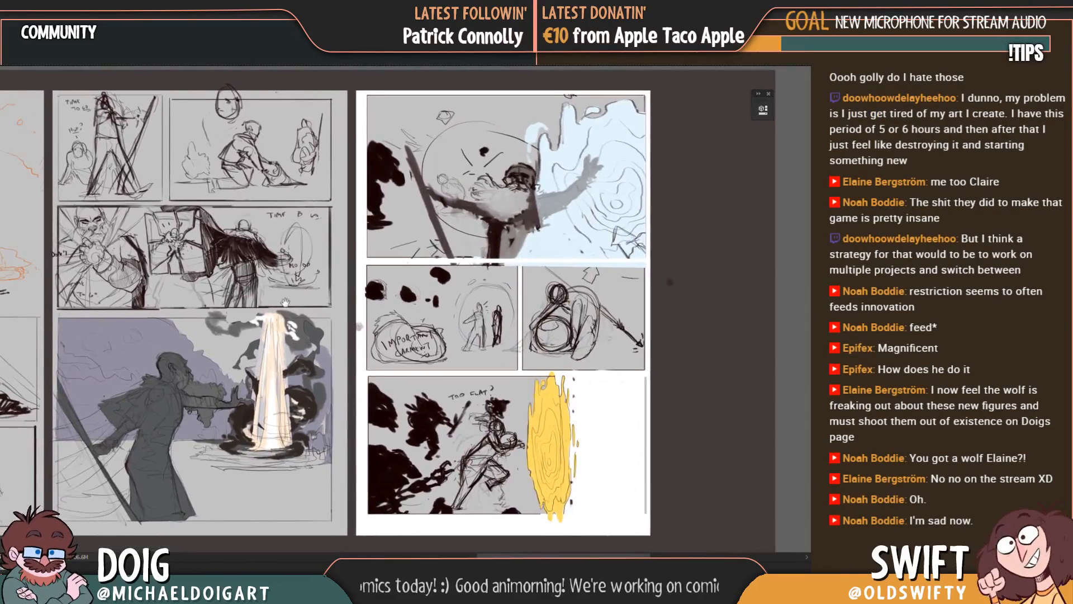
left_click_drag(149, 367, 732, 455)
left_click_drag(81, 348, 414, 282)
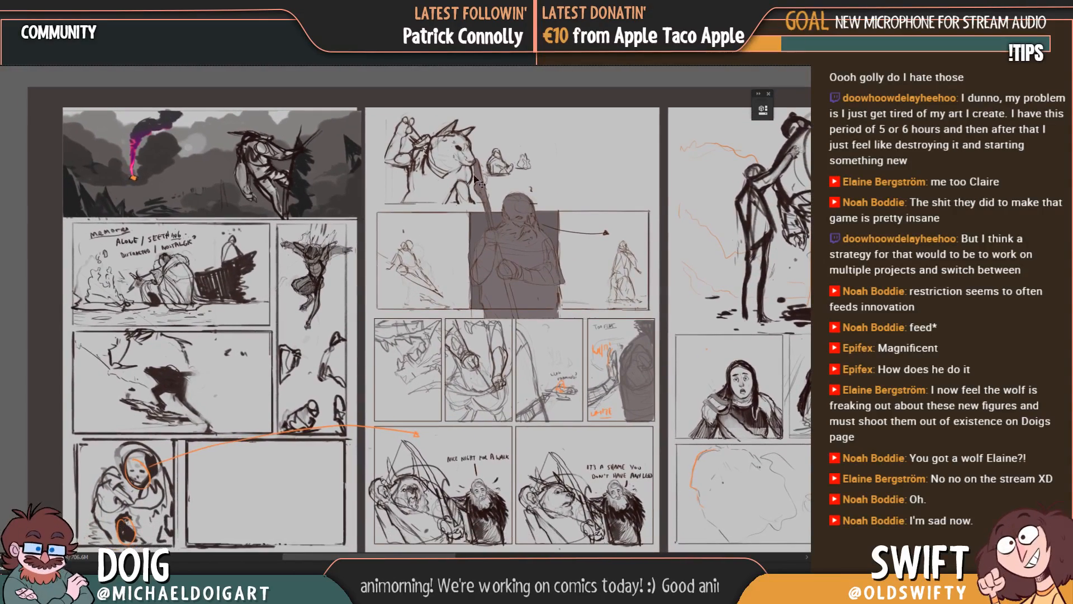
left_click_drag(425, 162, 420, 160)
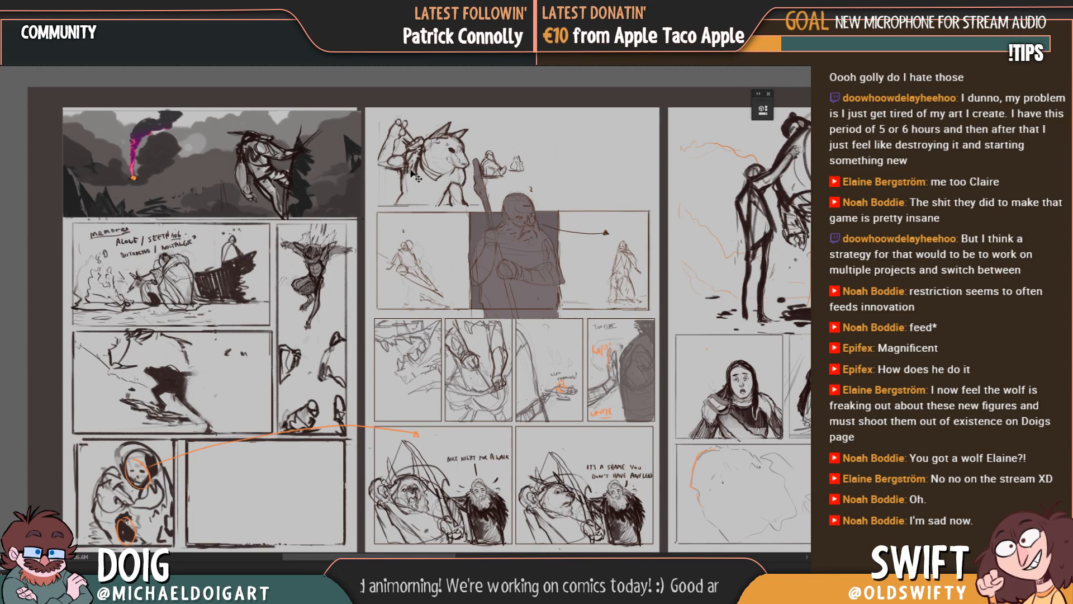
mouse_move(462, 187)
left_mouse_down()
mouse_move(605, 180)
mouse_move(580, 184)
left_mouse_up()
Step: Examine how the relocated wolf scene reads within the full row of comic pages
left_click_drag(486, 296, 441, 238)
left_click_drag(397, 274, 333, 282)
key("ctrl+minus")
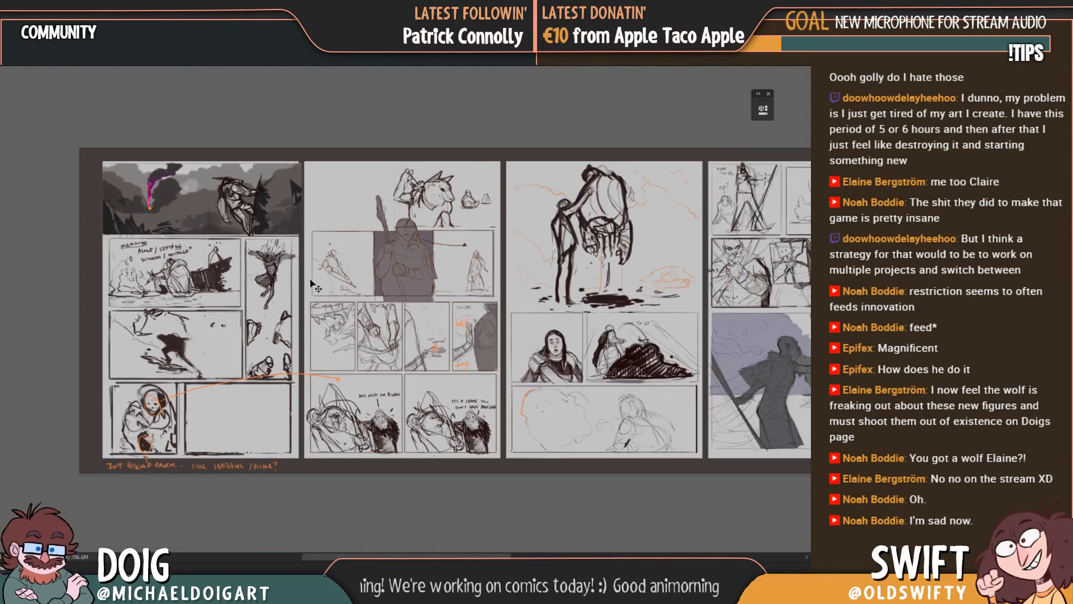
key("ctrl+minus")
key("ctrl+plus")
left_click_drag(454, 320, 329, 317)
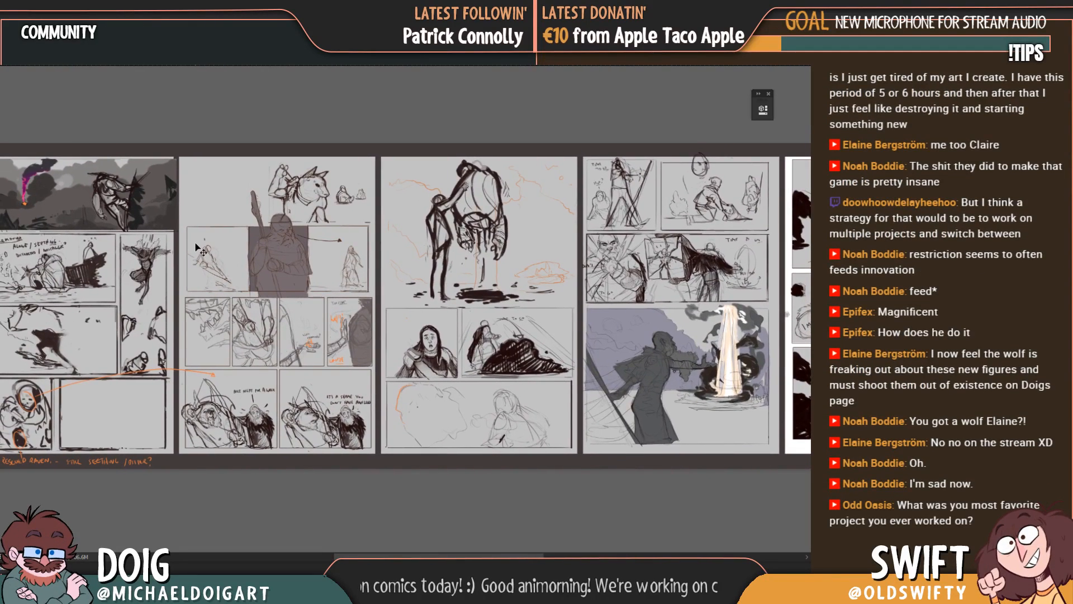
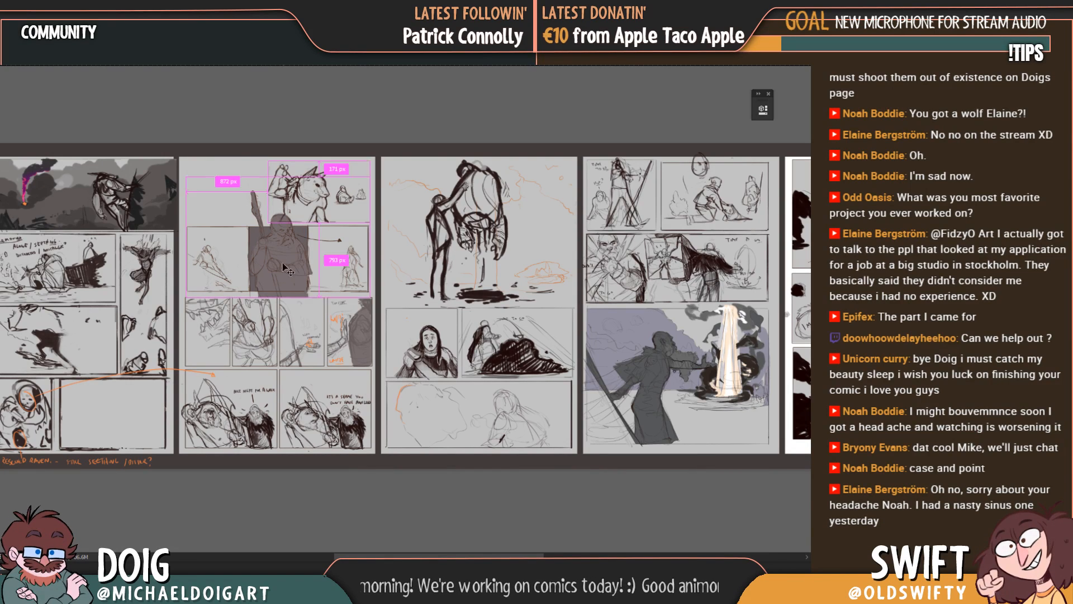
Step: Try the wide robed-figure panel at the top of the second page before returning it to just above the four small panels
mouse_move(296, 194)
left_mouse_down()
mouse_move(326, 229)
mouse_move(297, 246)
mouse_move(264, 252)
mouse_move(267, 205)
left_mouse_up()
mouse_move(233, 294)
left_mouse_down()
mouse_move(315, 261)
mouse_move(265, 297)
mouse_move(285, 300)
left_mouse_up()
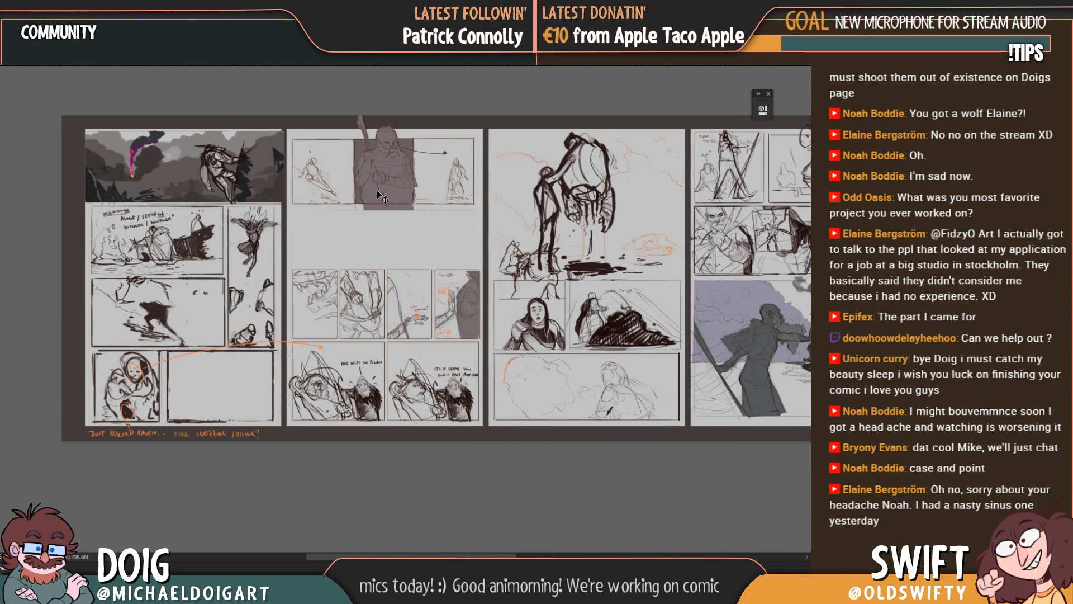
left_click_drag(378, 196, 381, 259)
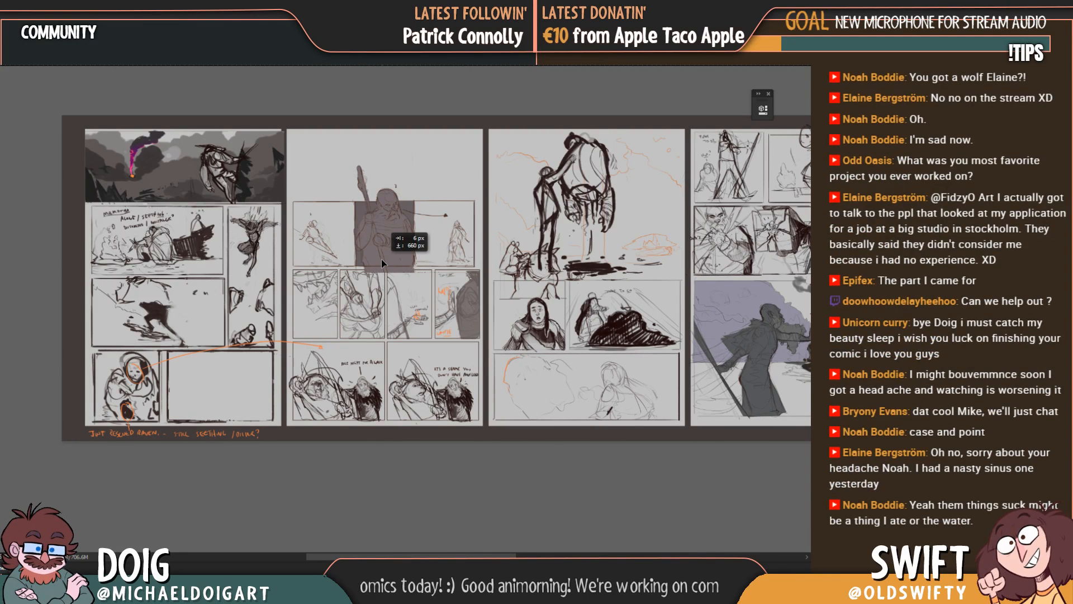
left_click_drag(381, 260, 381, 260)
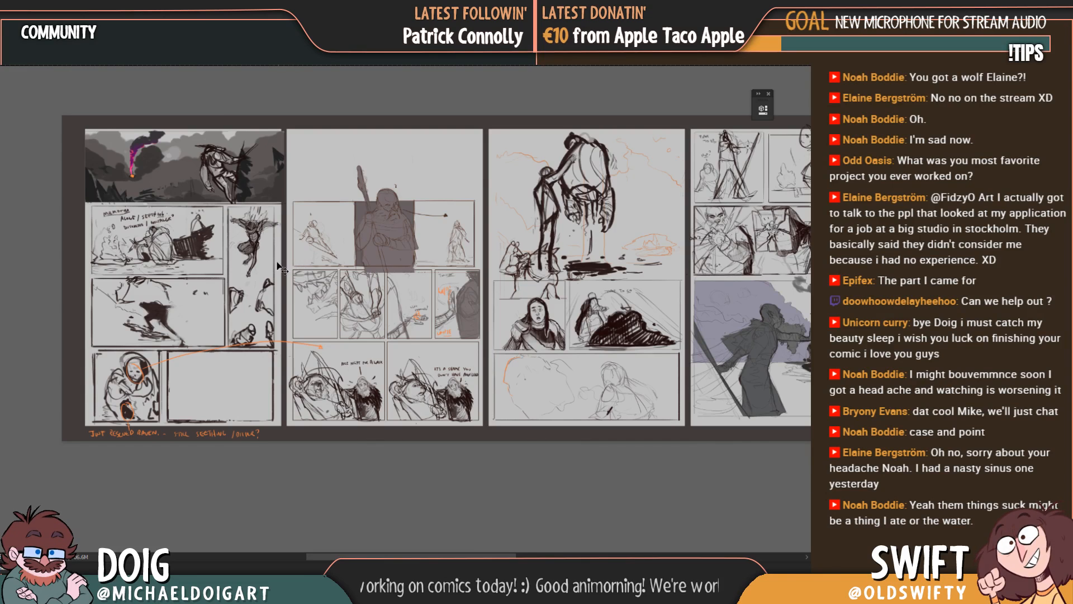
left_click_drag(241, 267, 255, 261)
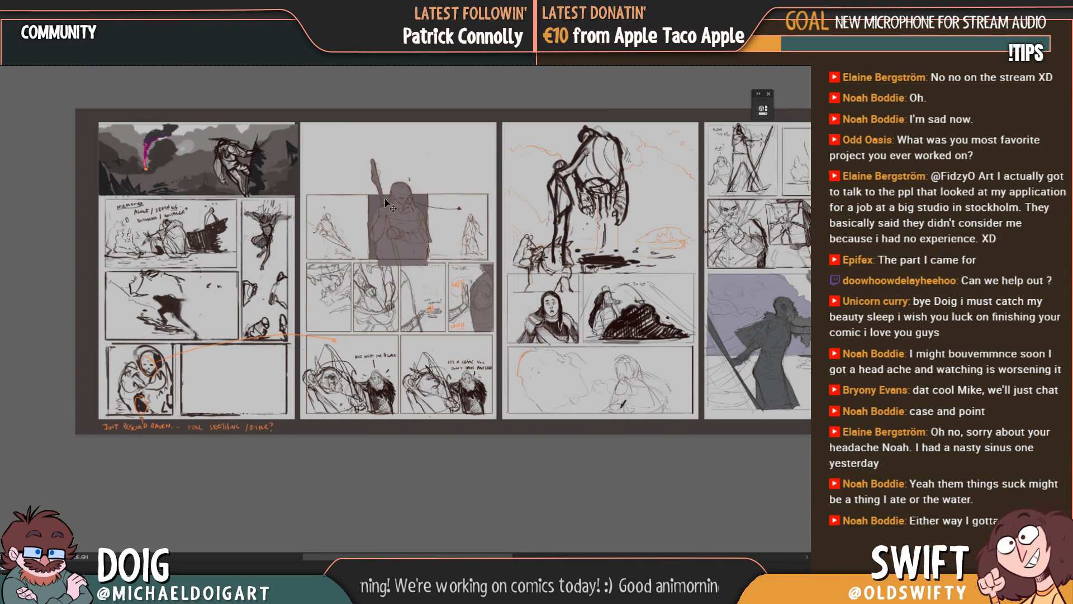
left_click_drag(406, 235, 408, 233)
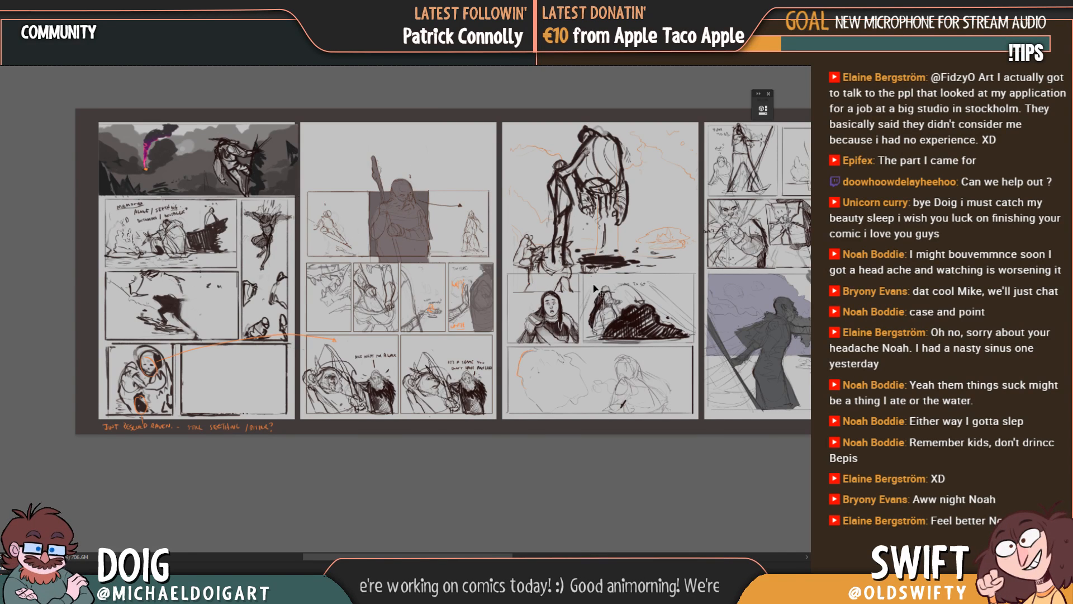
Step: Move the wolf scene from the third page to the second page's first small panel and scale it so the wolf's head fills the frame
mouse_move(537, 259)
left_mouse_down()
mouse_move(498, 255)
mouse_move(547, 264)
mouse_move(479, 275)
mouse_move(360, 229)
mouse_move(320, 182)
mouse_move(330, 186)
mouse_move(330, 308)
mouse_move(194, 389)
left_mouse_up()
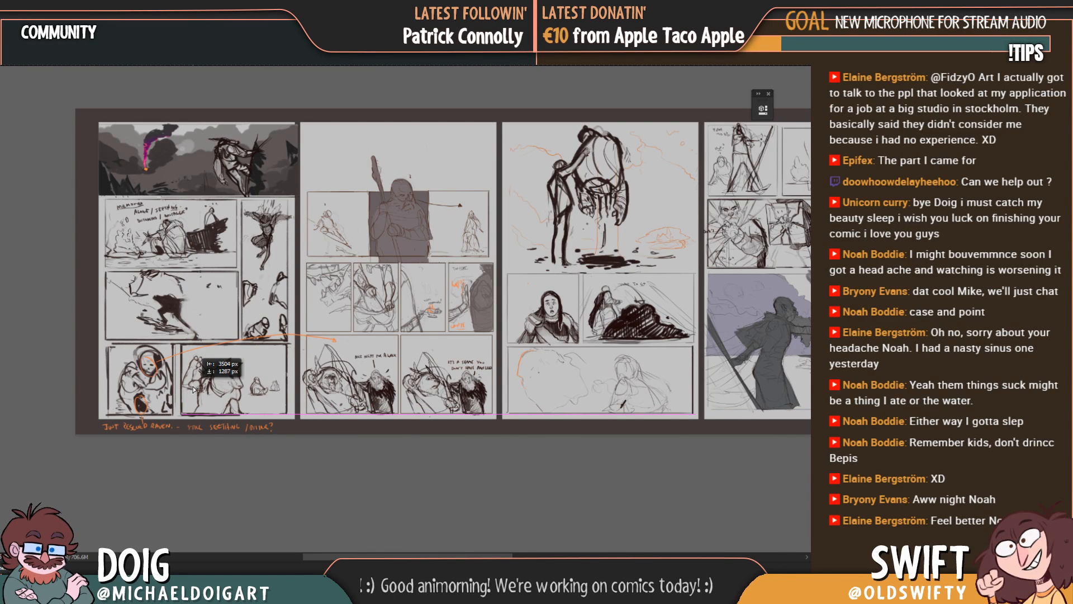
mouse_move(193, 388)
left_mouse_down()
mouse_move(207, 385)
mouse_move(313, 240)
mouse_move(419, 222)
mouse_move(294, 303)
mouse_move(219, 387)
mouse_move(392, 307)
mouse_move(300, 305)
mouse_move(341, 284)
left_mouse_up()
key("ctrl+plus")
key("ctrl+plus")
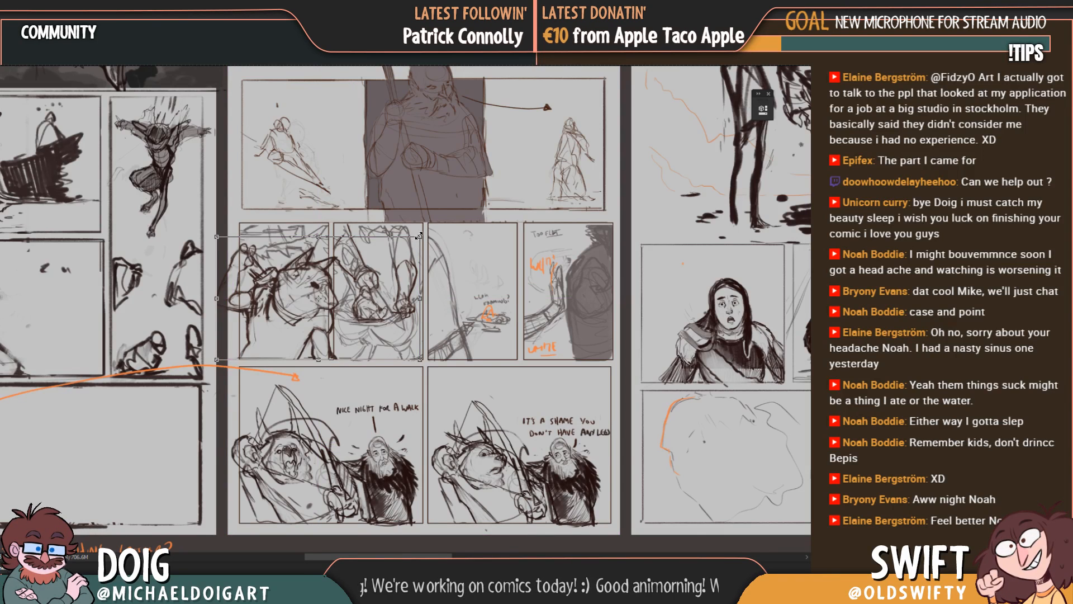
left_click_drag(420, 236, 308, 304)
left_click_drag(269, 342, 293, 342)
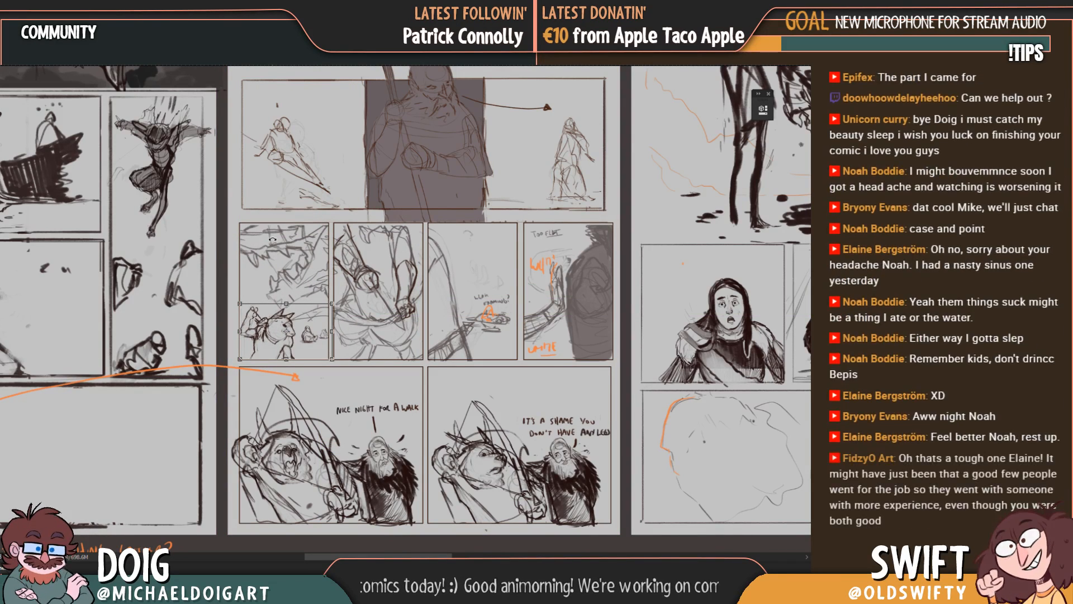
mouse_move(333, 303)
left_mouse_down()
mouse_move(436, 241)
mouse_move(286, 317)
left_mouse_up()
key("Return")
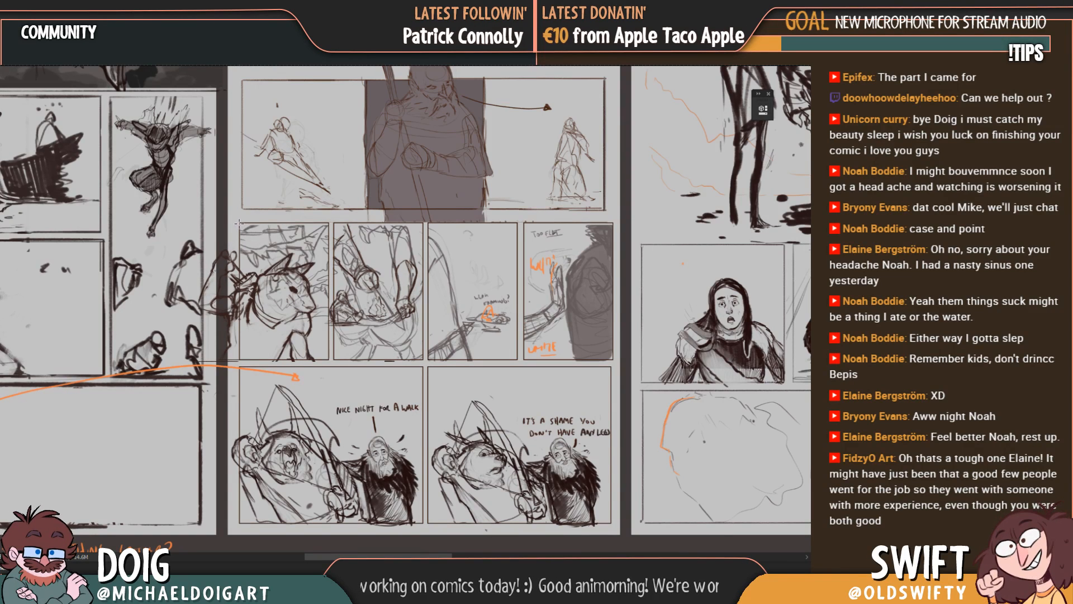
Step: Confine the wolf scene to the first small panel's frame and adjust its placement so the wolf's head sits against the panel's right side
left_click_drag(239, 223, 329, 360)
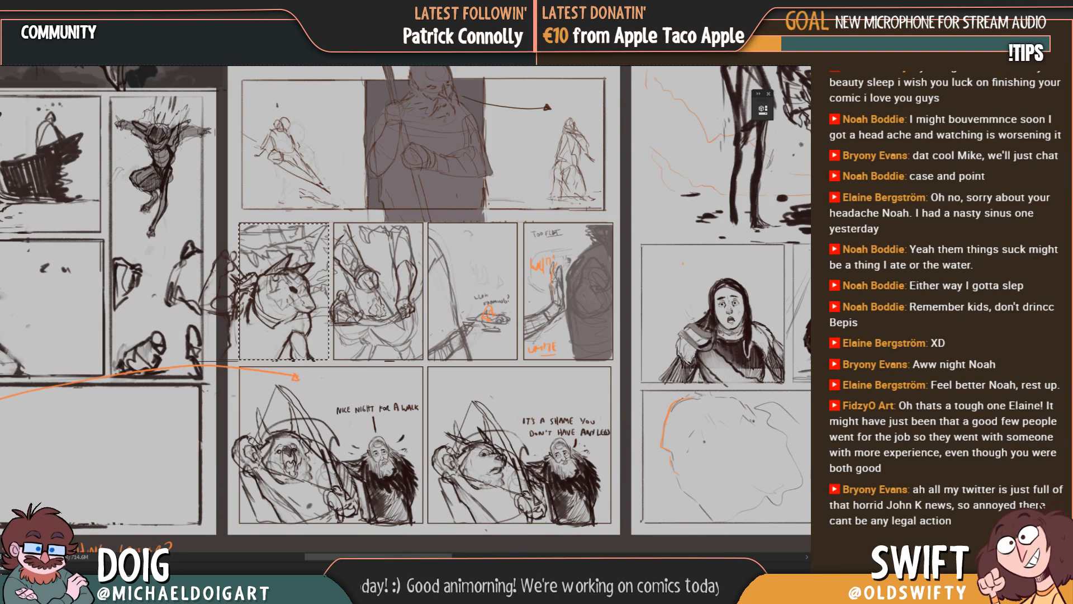
key("ctrl+d")
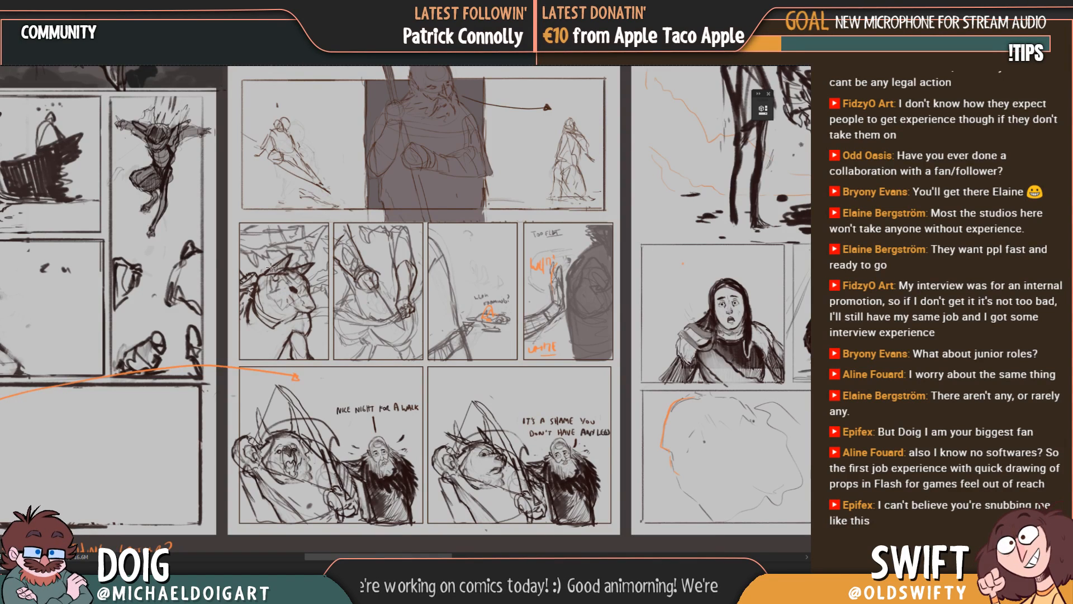
mouse_move(312, 280)
left_mouse_down()
mouse_move(292, 269)
mouse_move(321, 276)
mouse_move(308, 282)
left_mouse_up()
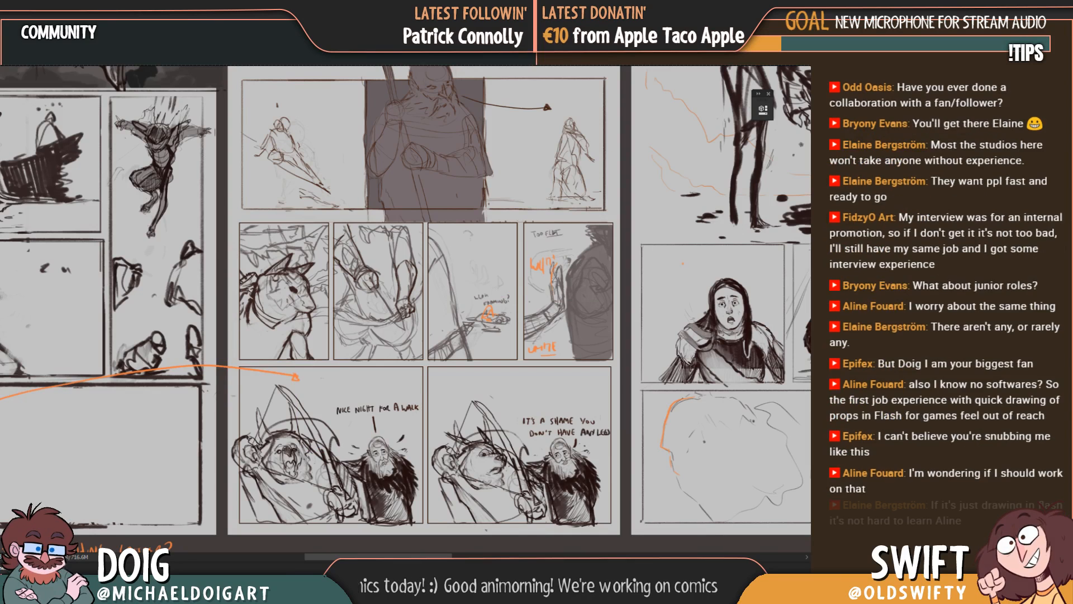
mouse_move(271, 311)
left_mouse_down()
mouse_move(335, 301)
mouse_move(315, 300)
left_mouse_up()
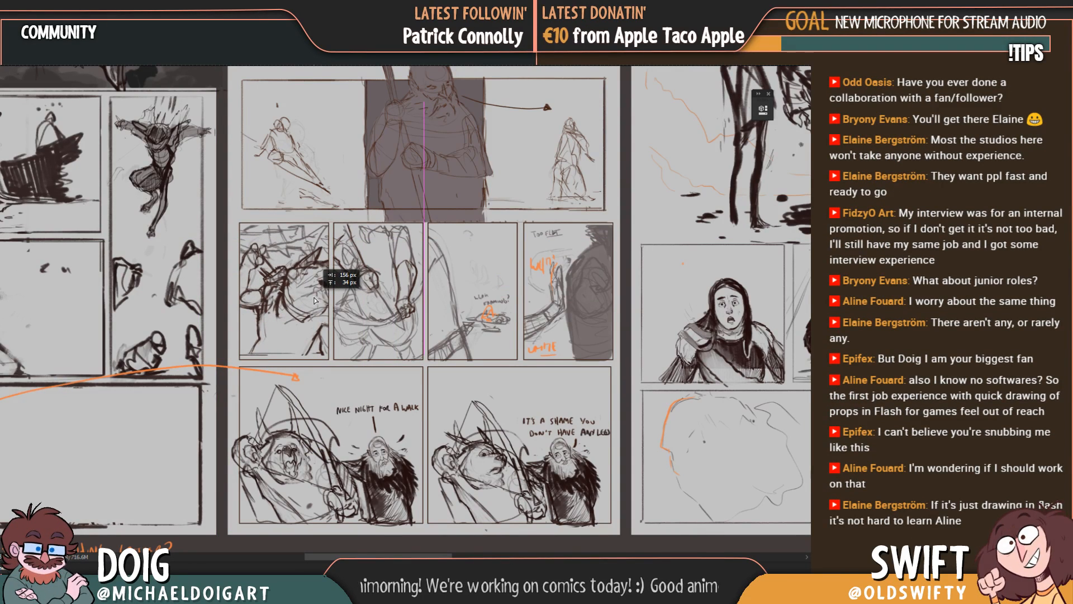
left_click_drag(316, 300, 314, 300)
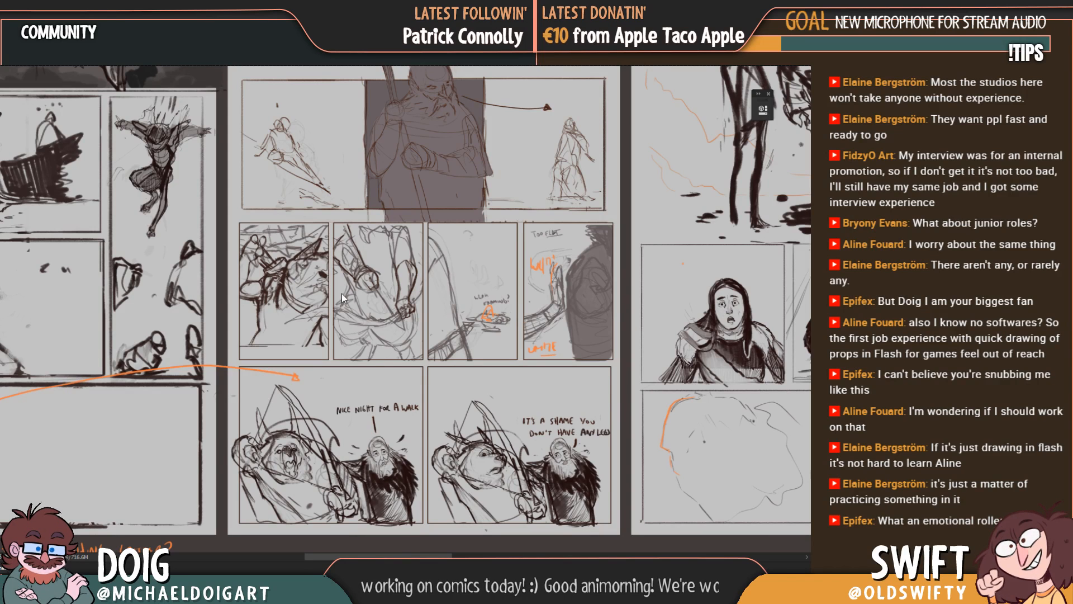
mouse_move(284, 302)
left_mouse_down()
mouse_move(266, 334)
mouse_move(272, 313)
mouse_move(294, 314)
mouse_move(277, 314)
mouse_move(285, 319)
left_mouse_up()
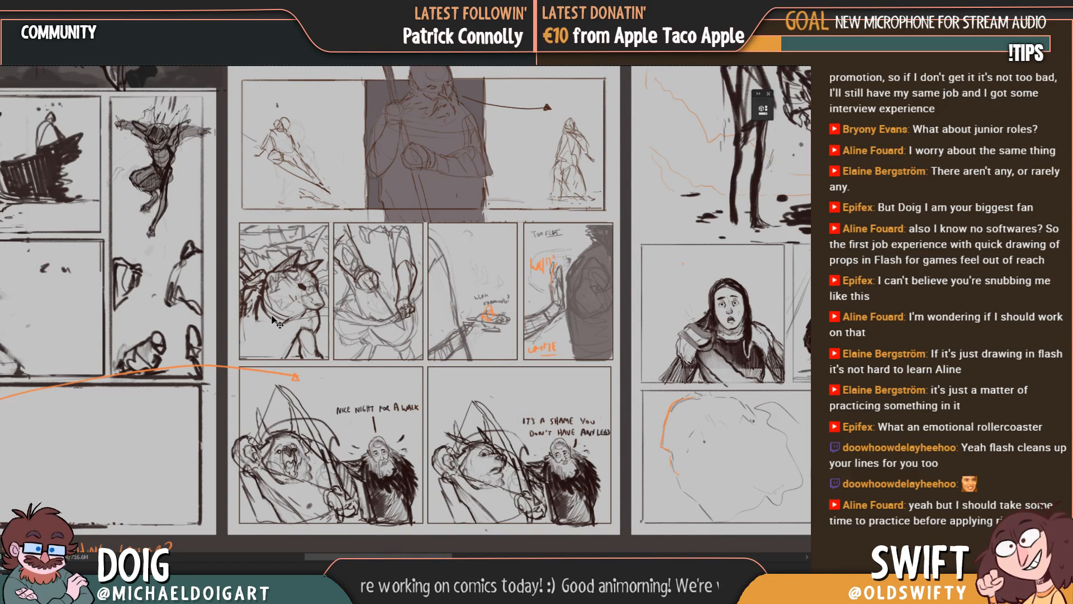
left_click_drag(275, 318, 297, 312)
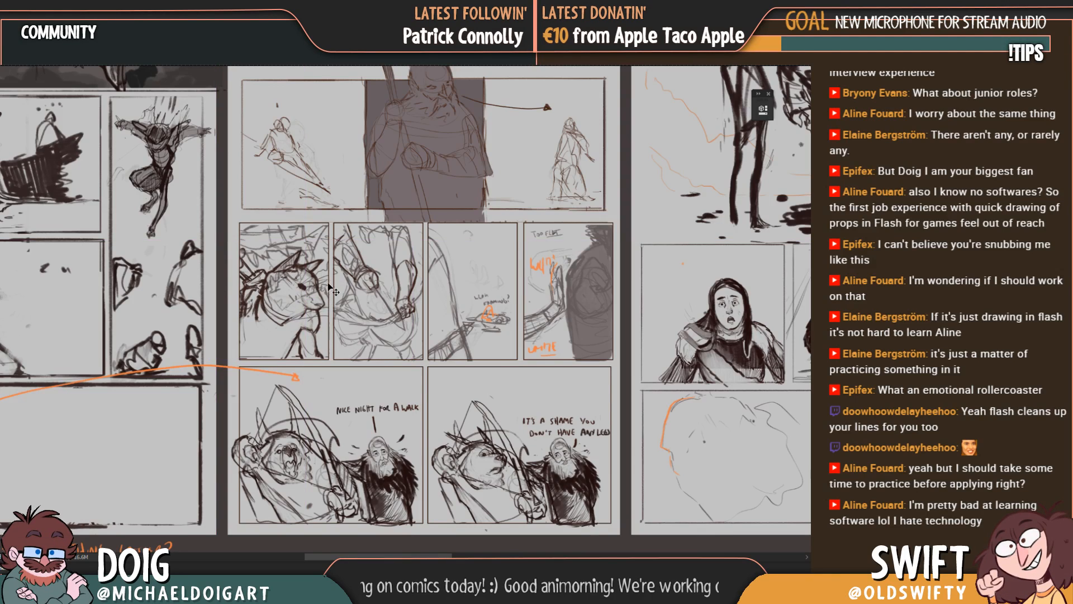
left_click_drag(324, 252, 308, 212)
left_click_drag(316, 260, 303, 273)
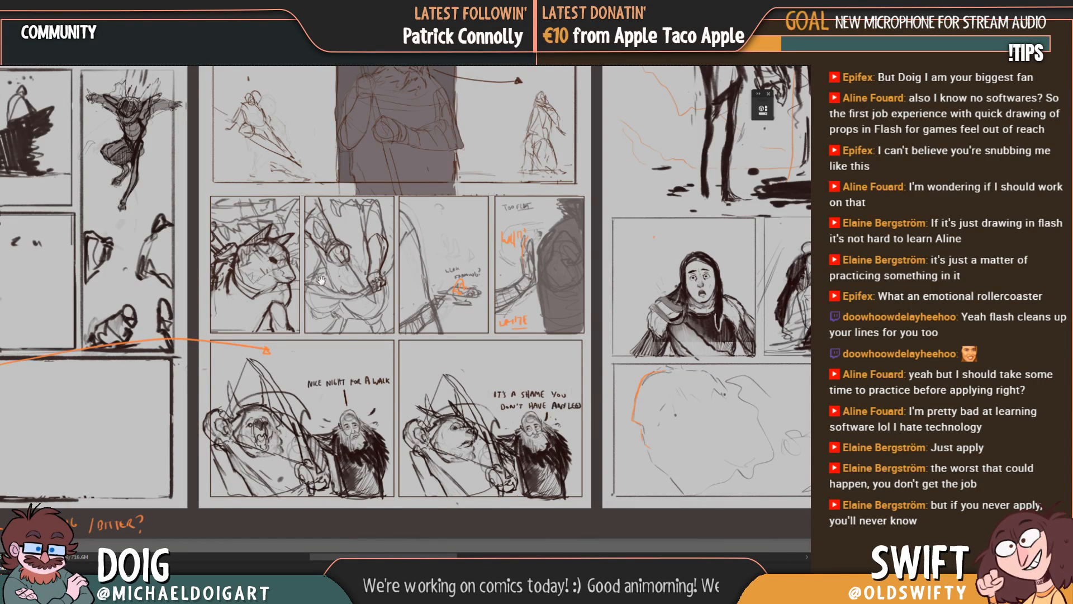
Step: Test positions for the second page's wide robed-figure panel and settle it slightly higher above the row of small panels
left_click_drag(332, 296, 241, 300)
left_click_drag(208, 228, 312, 327)
left_click_drag(292, 236, 301, 337)
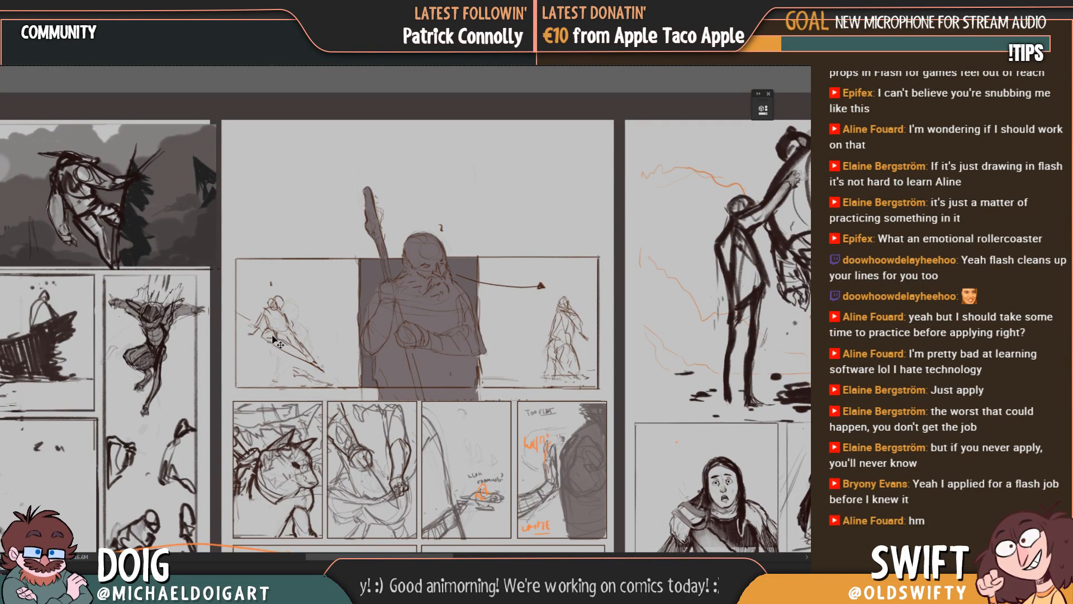
left_click_drag(275, 339, 298, 333)
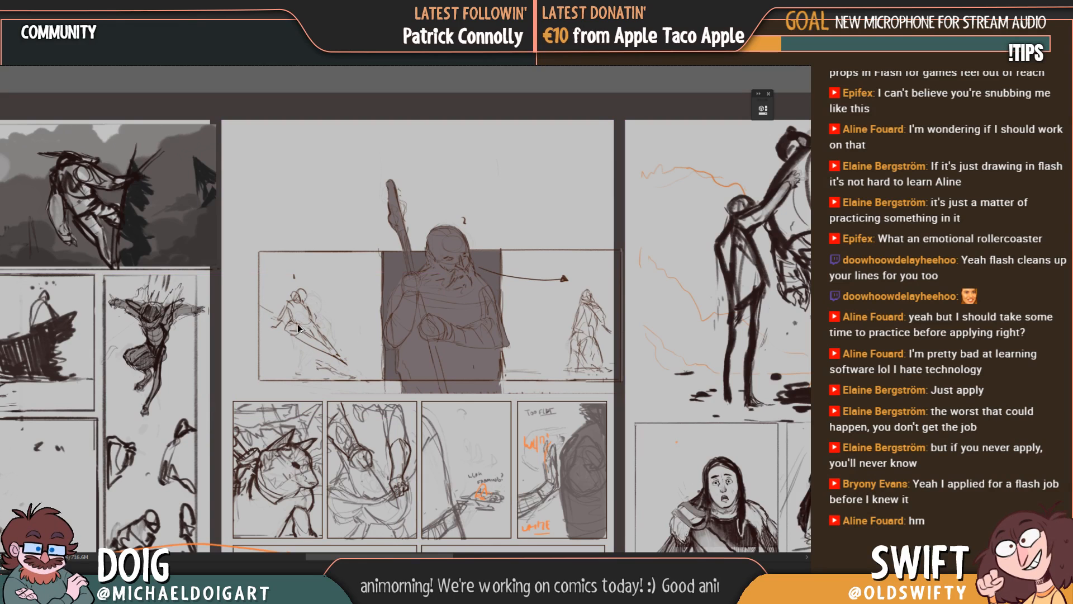
key("ctrl+z")
mouse_move(350, 296)
left_mouse_down()
mouse_move(344, 346)
mouse_move(359, 287)
left_mouse_up()
left_click_drag(413, 319, 412, 261)
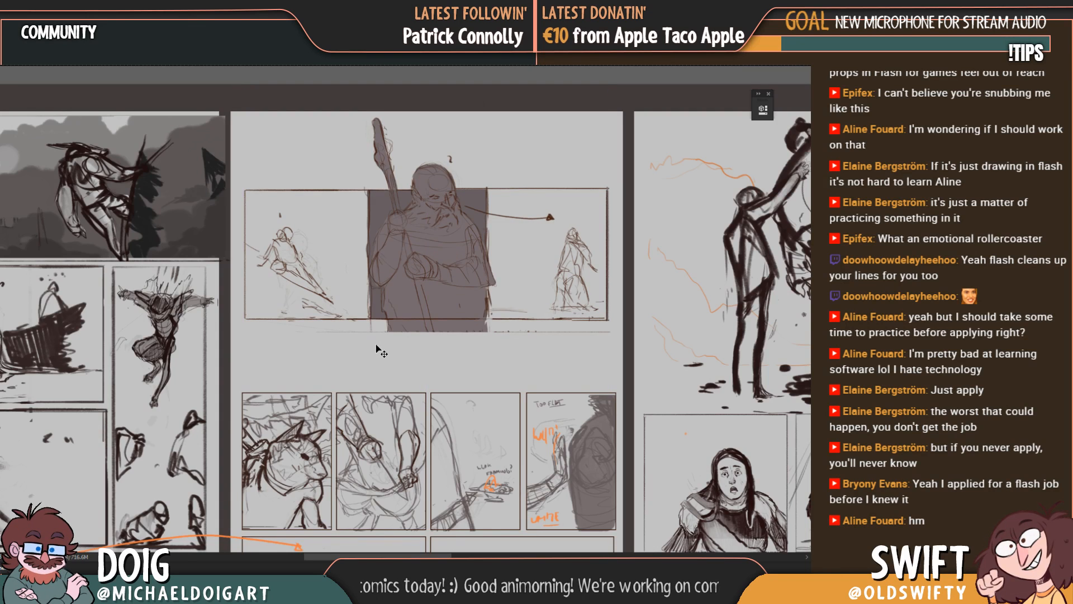
mouse_move(352, 347)
left_mouse_down()
mouse_move(327, 368)
mouse_move(364, 331)
left_mouse_up()
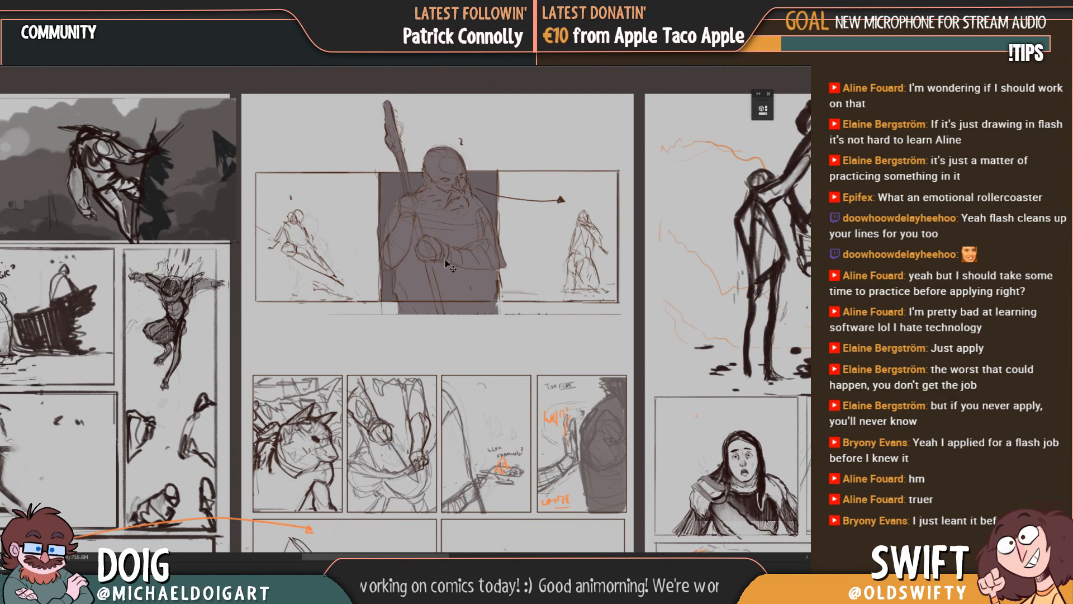
left_click_drag(450, 269, 446, 315)
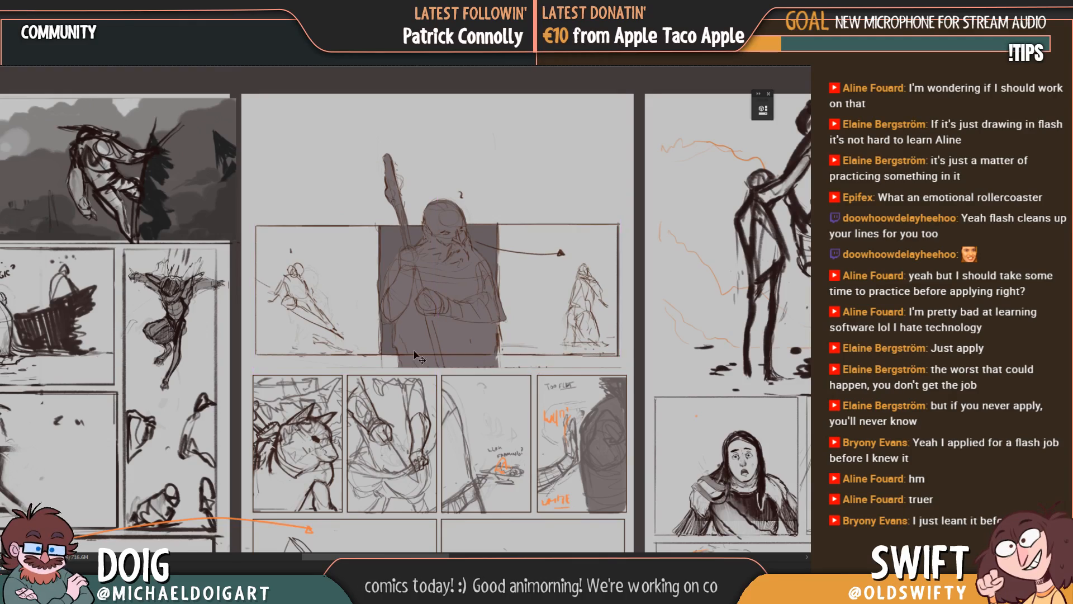
Step: Examine the lower panels of the first two pages and the layouts of the fourth and fifth pages
left_click_drag(337, 510, 435, 271)
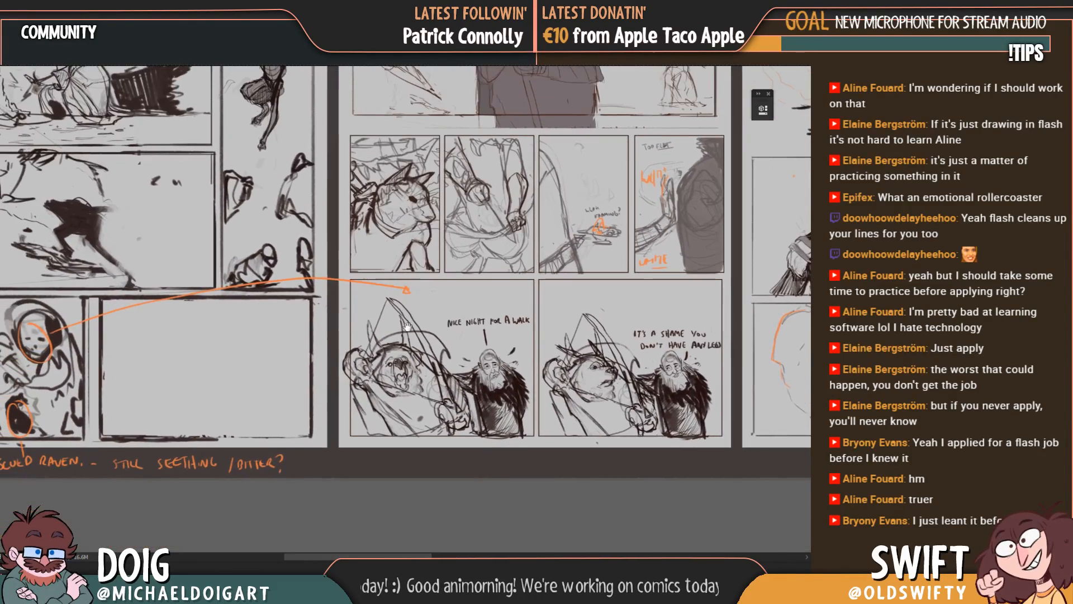
left_click_drag(340, 324, 229, 425)
left_click_drag(569, 368, 109, 420)
left_click_drag(574, 342, 278, 352)
left_click_drag(492, 324, 153, 267)
left_click_drag(303, 350, 230, 415)
left_click_drag(311, 352, 337, 345)
key("ctrl+minus")
left_click_drag(352, 307, 381, 340)
left_click_drag(431, 316, 403, 309)
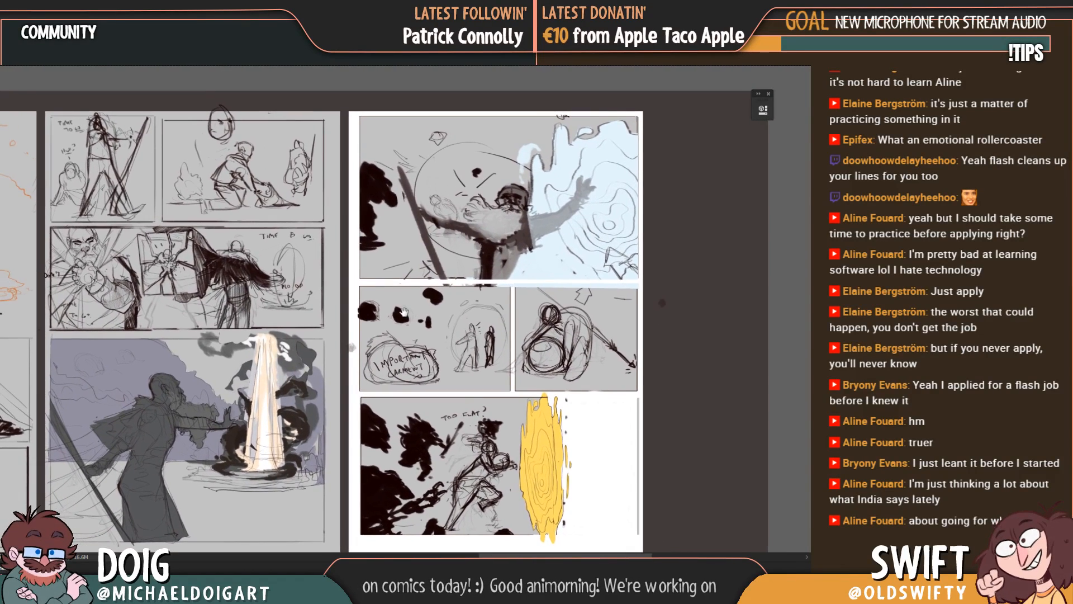
left_click_drag(213, 256, 376, 291)
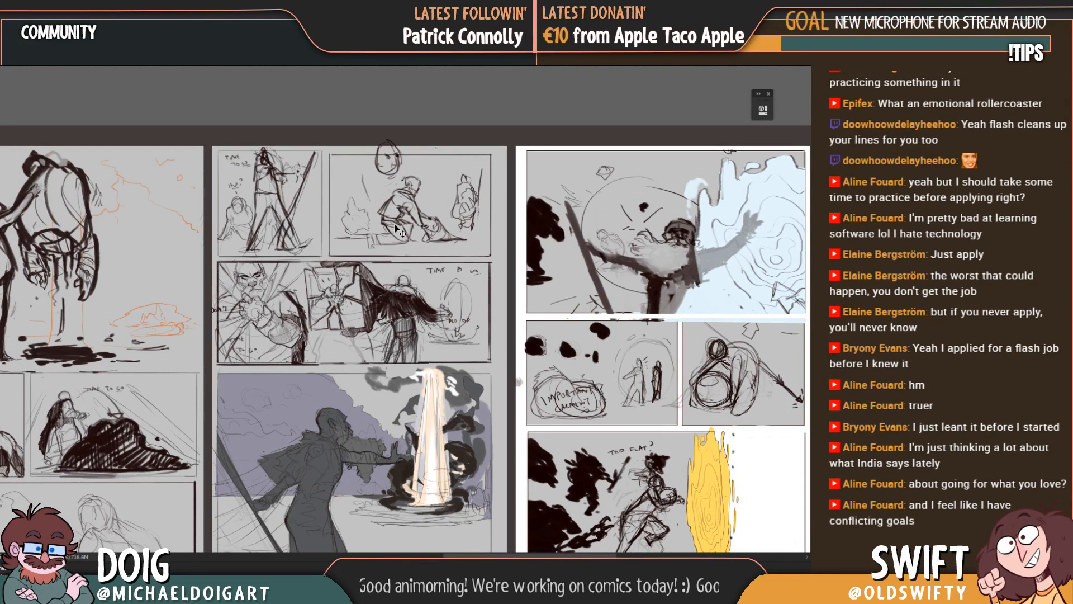
left_click_drag(353, 394, 357, 335)
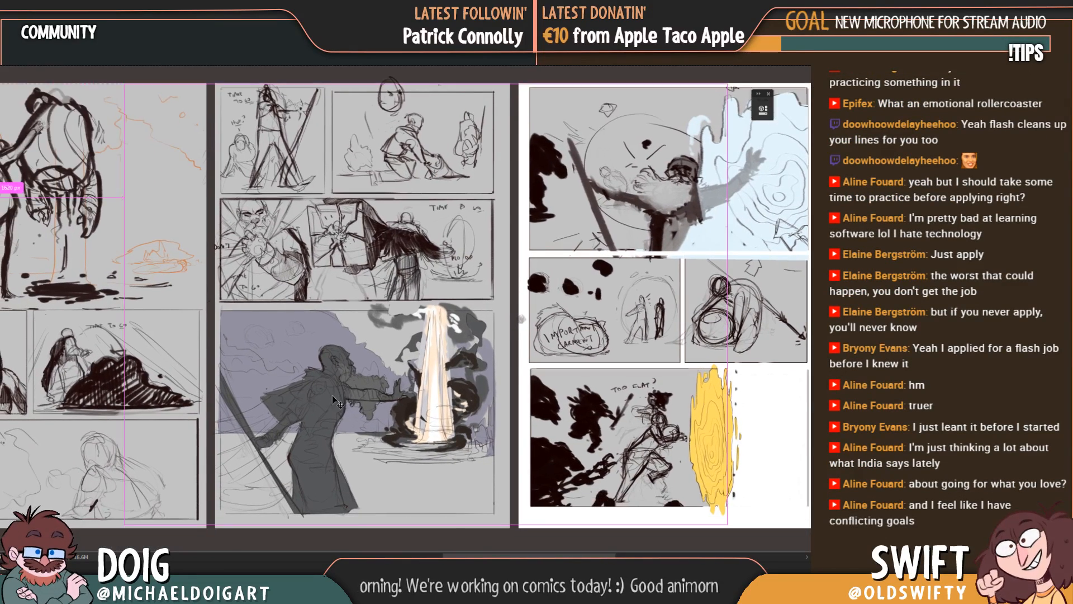
left_click_drag(394, 284, 386, 342)
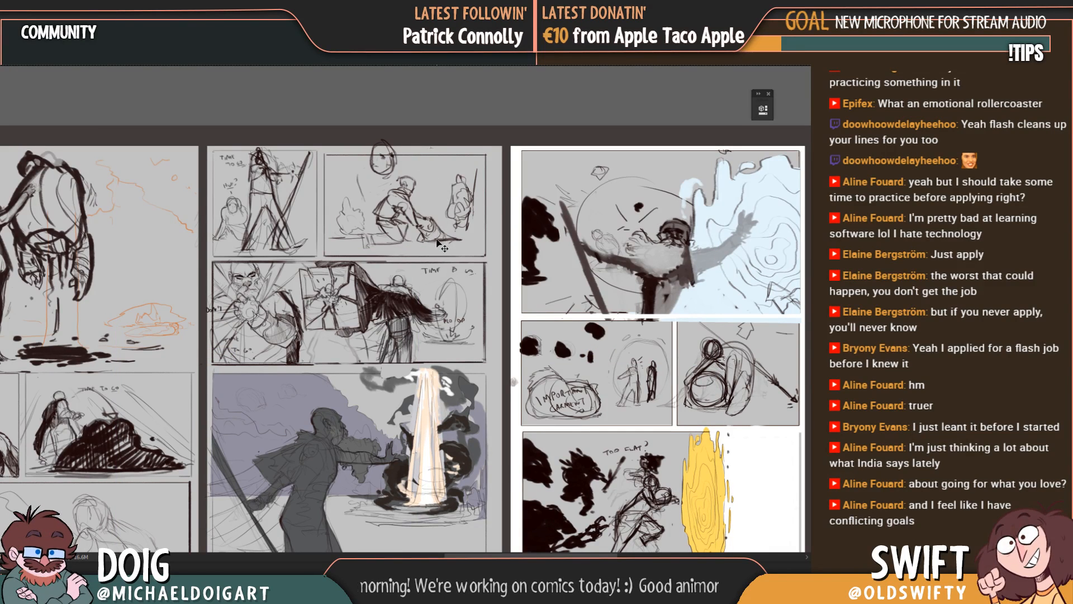
Step: Transfer the fourth page's thumbnails into the separate single-page document and clear the existing robed-figure page drawings from it
mouse_move(437, 241)
left_mouse_down()
mouse_move(310, 60)
mouse_move(473, 338)
left_mouse_up()
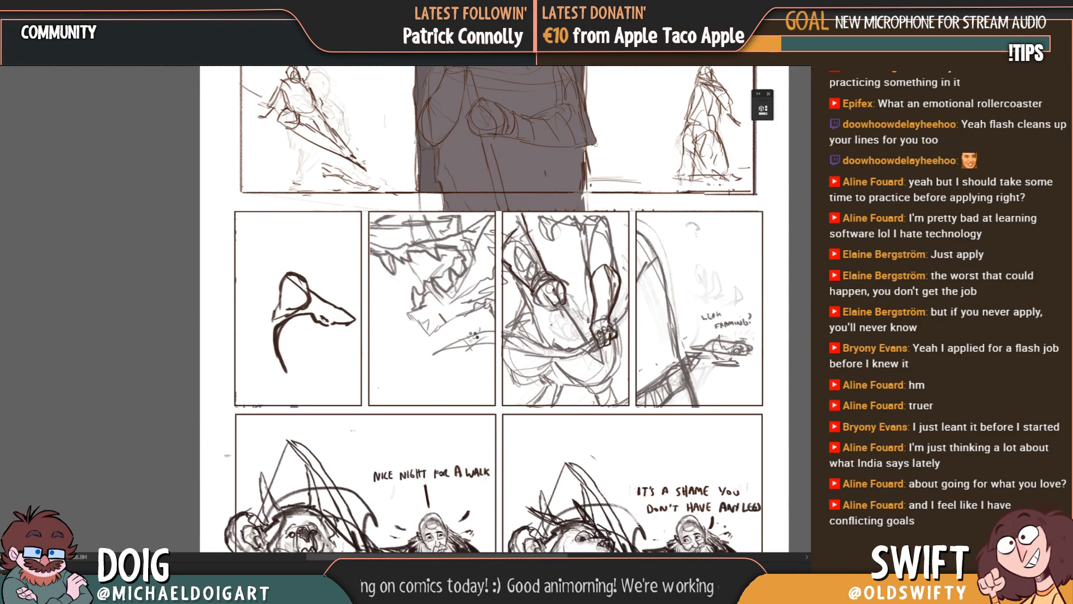
key("ctrl+minus")
key("ctrl+minus")
key("ctrl+minus")
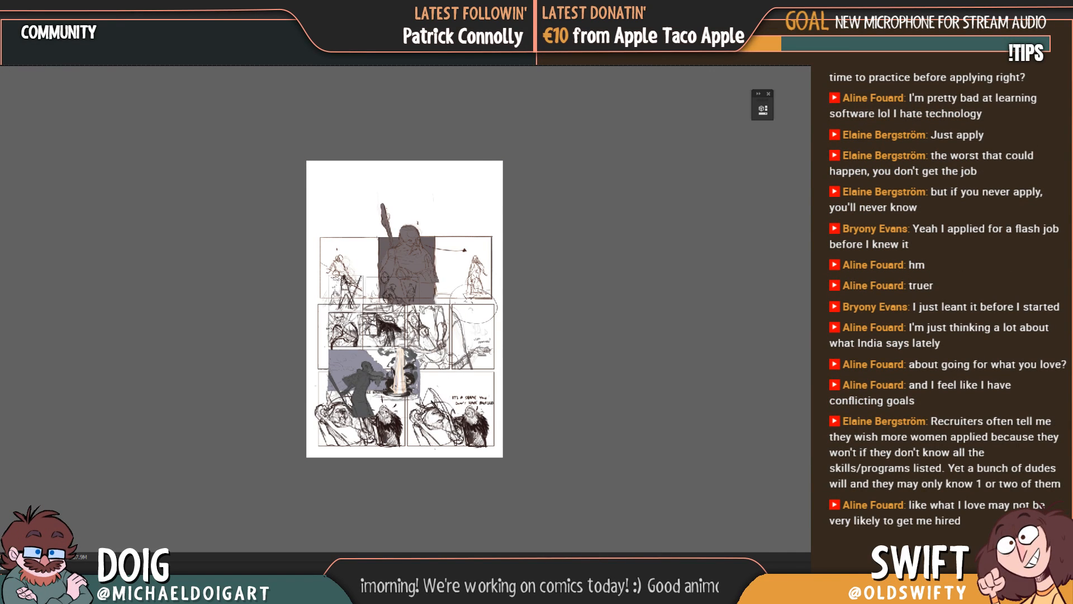
key("Delete")
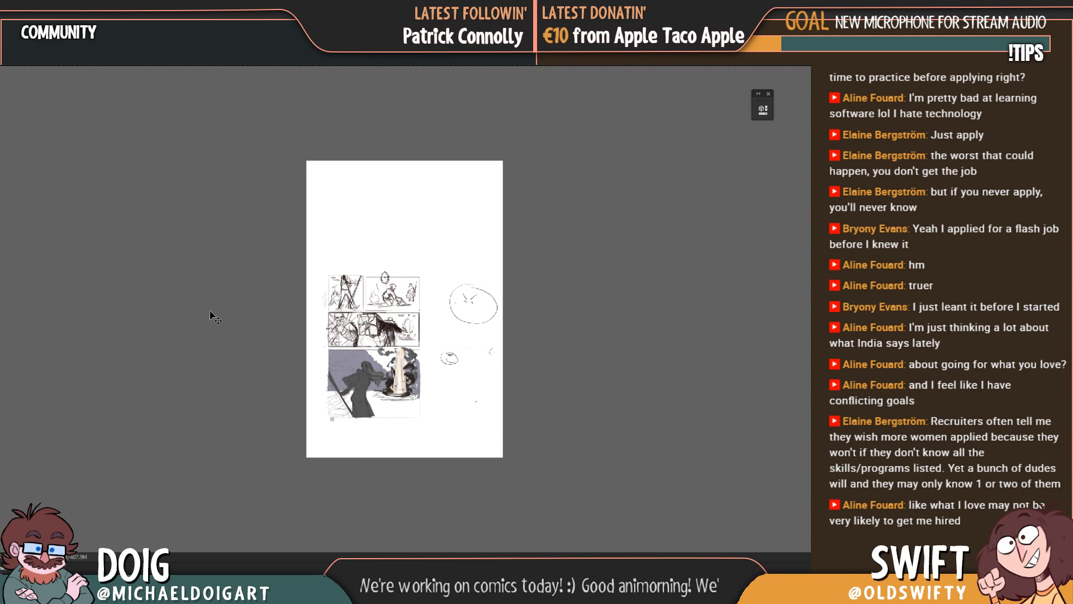
Step: Enlarge the fourth page's thumbnails and position them so all the panels nearly fill the page with a narrow margin around them
key("ctrl+t")
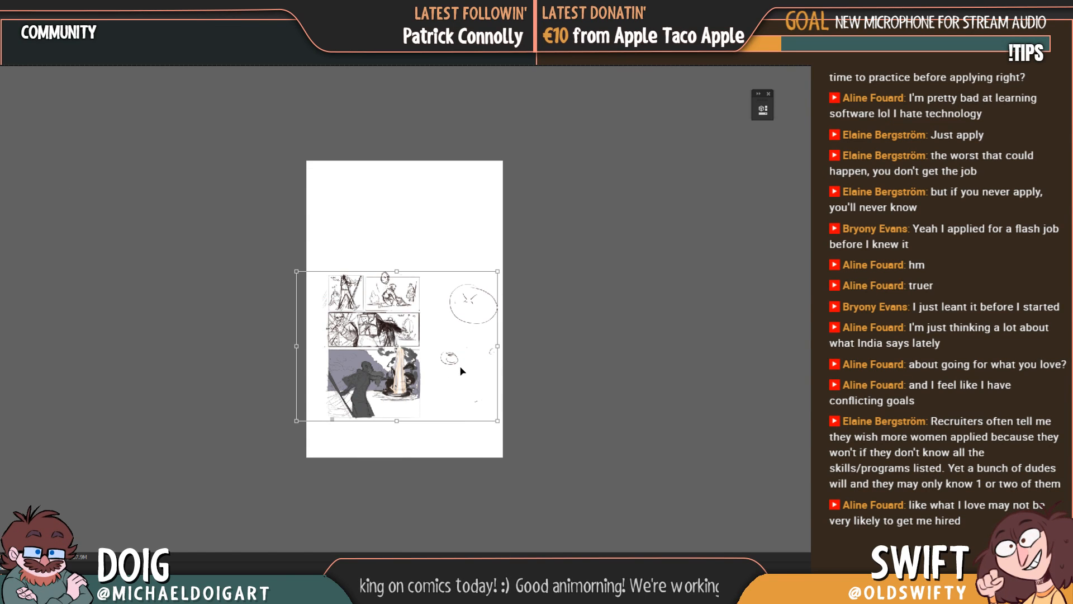
left_click_drag(499, 272, 631, 159)
left_click_drag(428, 338, 489, 318)
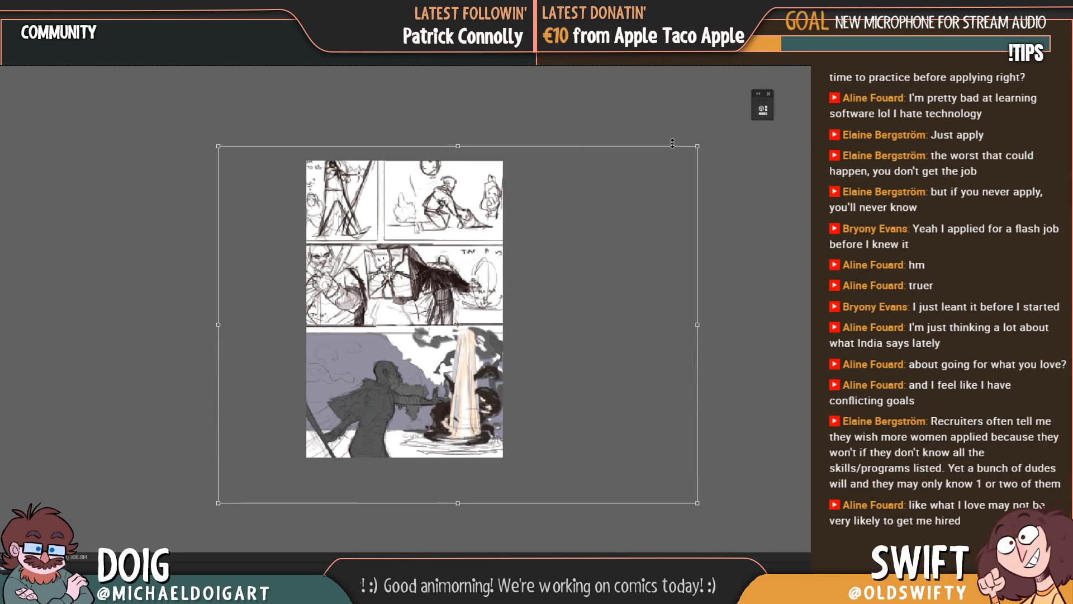
left_click_drag(695, 146, 647, 185)
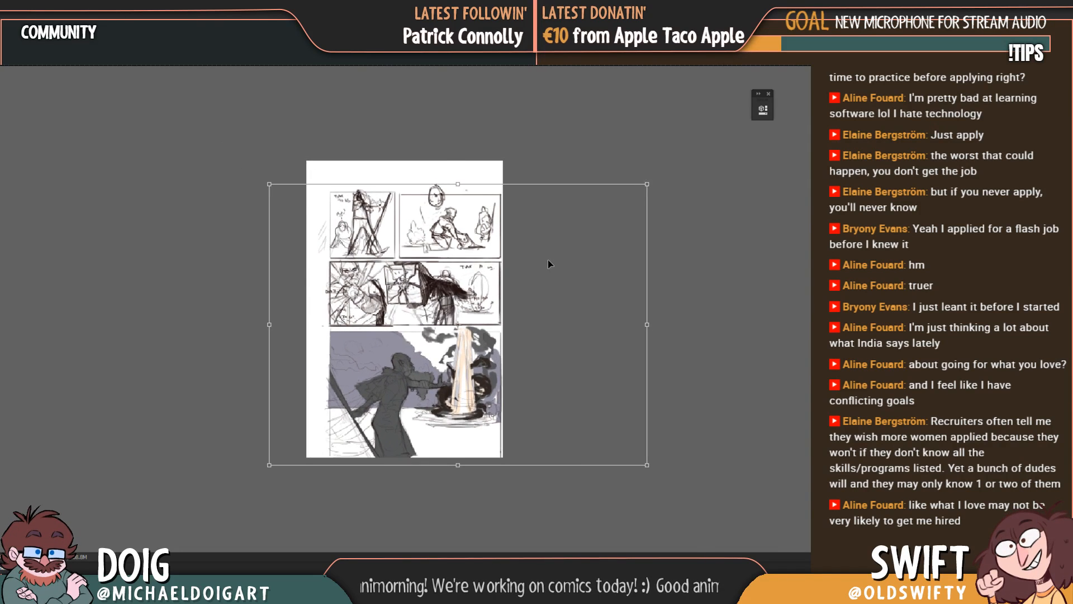
left_click_drag(548, 260, 534, 250)
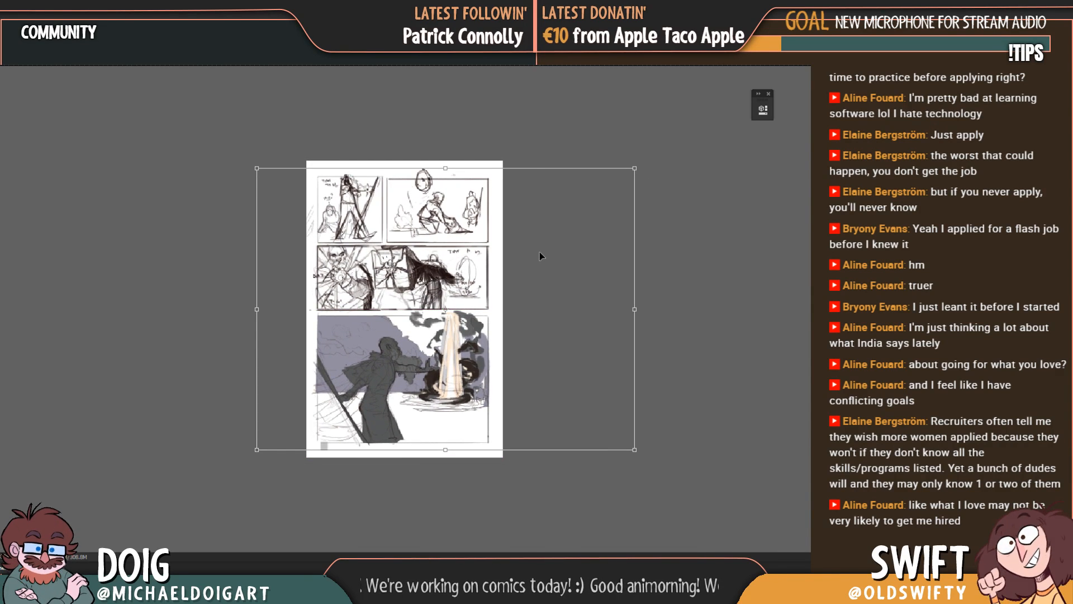
Step: Nudge the enlarged thumbnails slightly down and right to align with the page's margins, and apply the transformation
key("Down")
key("Down")
key("Down")
key("Down")
key("Down")
key("Down")
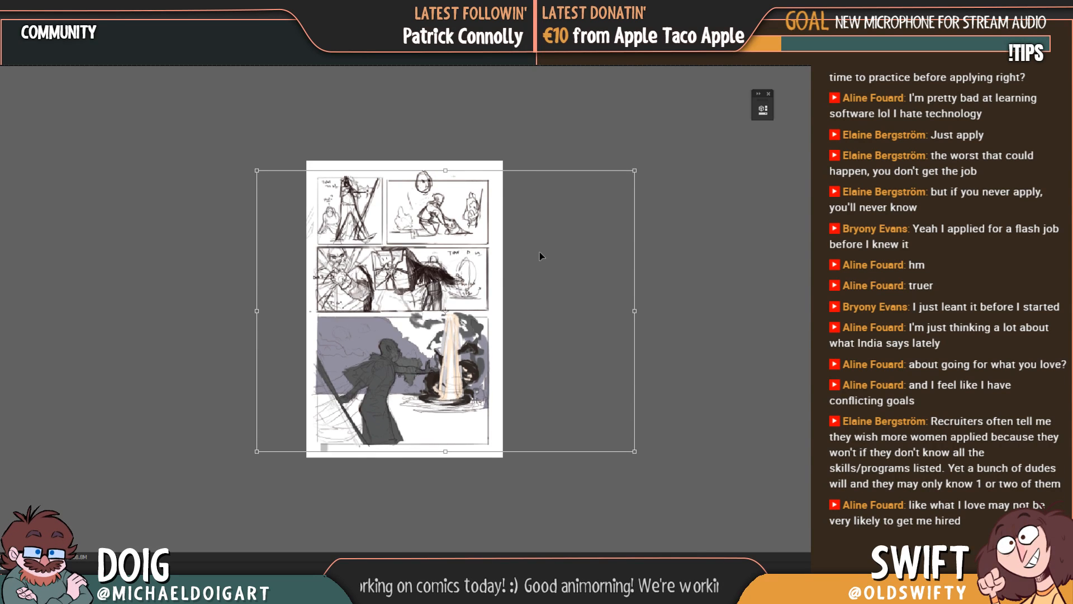
key("Down")
key("Down")
key("Down")
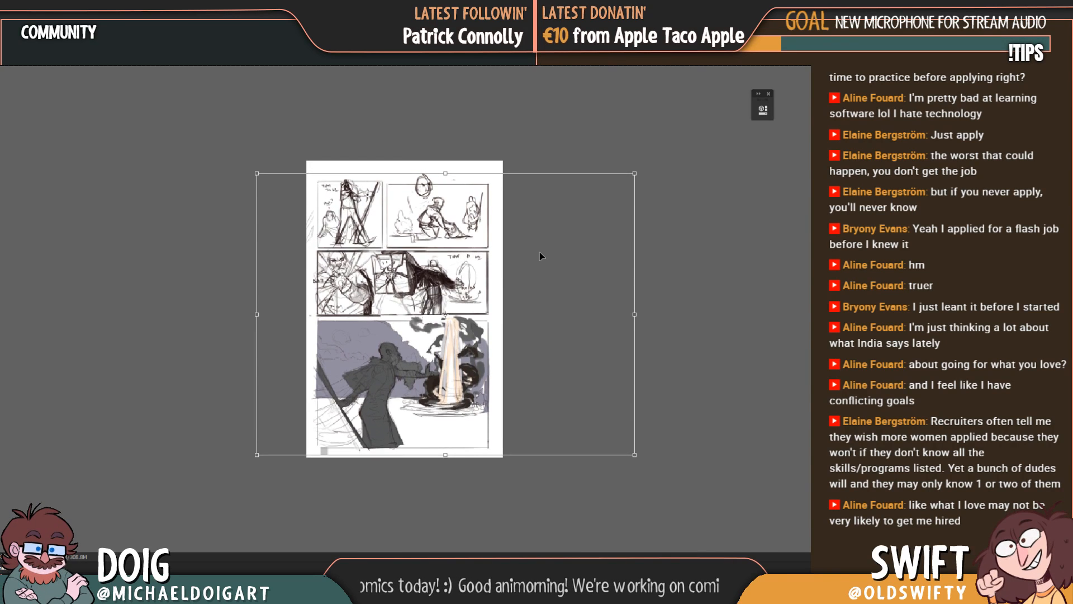
key("Right")
key("Right")
key("Down")
key("Down")
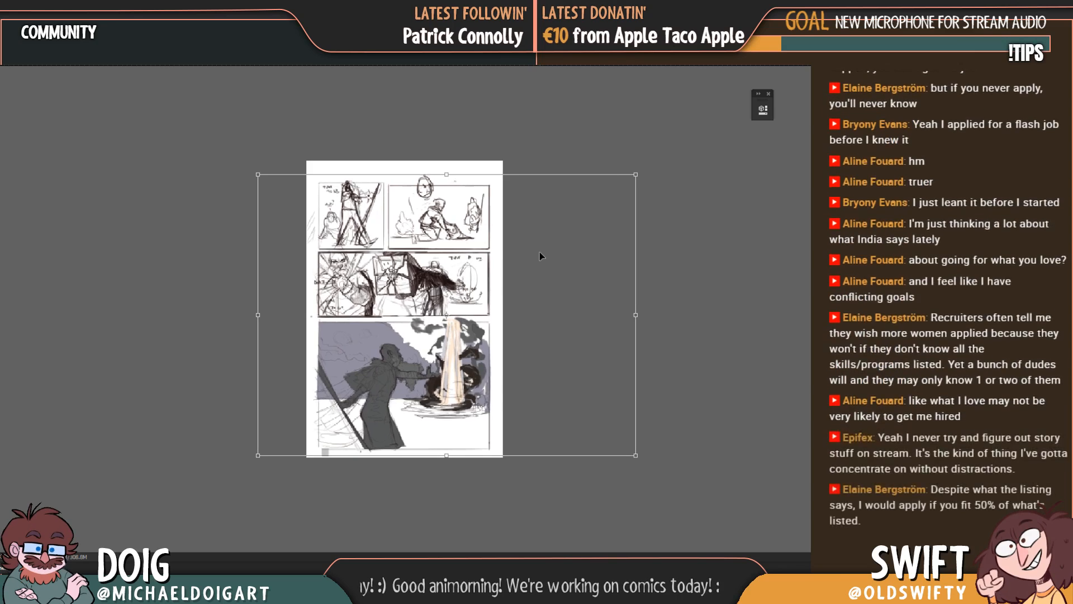
key("Up")
key("Up")
key("Up")
key("Up")
key("Up")
key("Return")
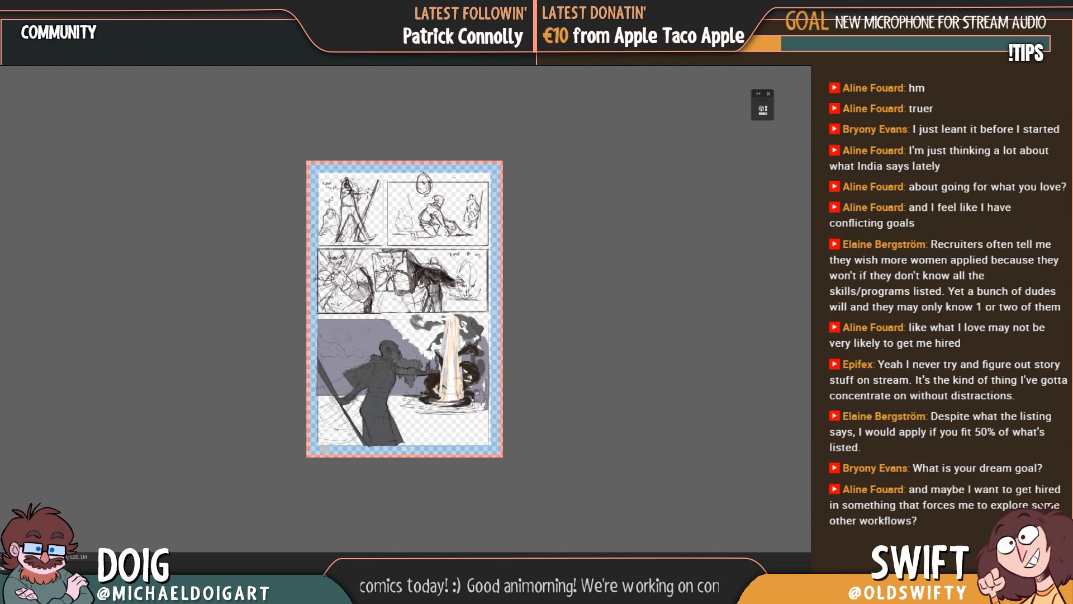
key("ctrl+z")
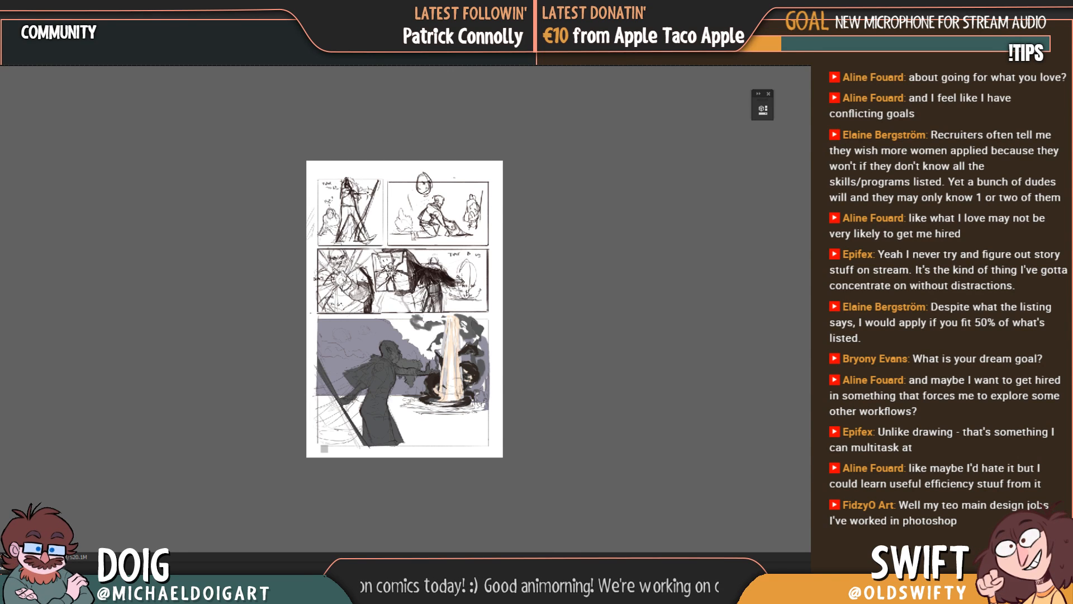
Step: Fade the thumbnail sketch to 70% opacity as an underlay for redrawing the middle panel
key("ctrl+plus")
key("ctrl+plus")
key("ctrl+plus")
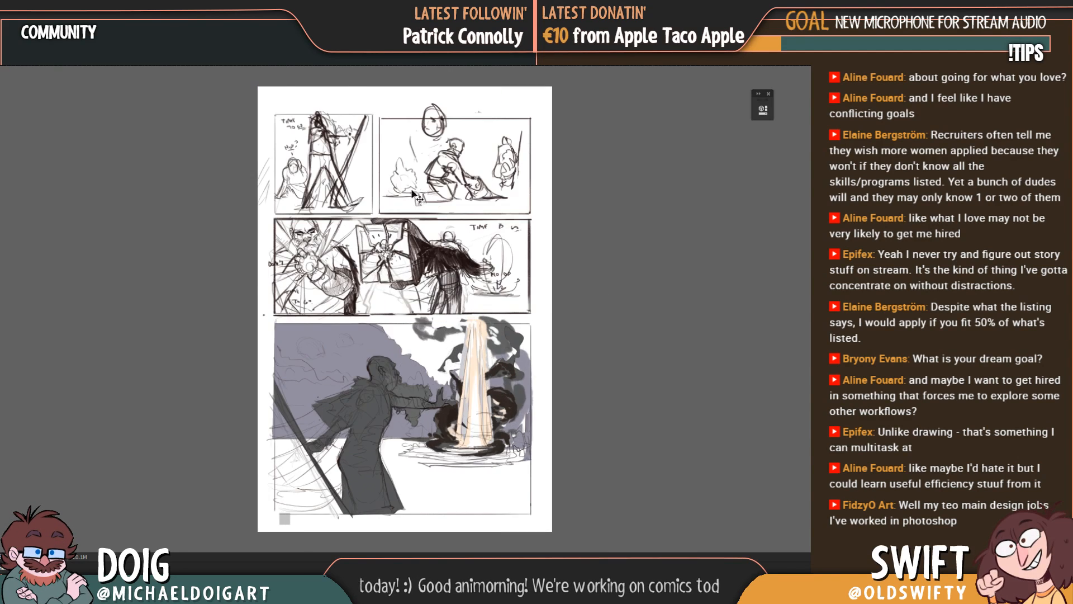
key("ctrl+plus")
left_click_drag(403, 231, 437, 480)
left_click_drag(336, 180, 337, 315)
left_click_drag(368, 482, 346, 274)
left_click_drag(328, 379, 321, 294)
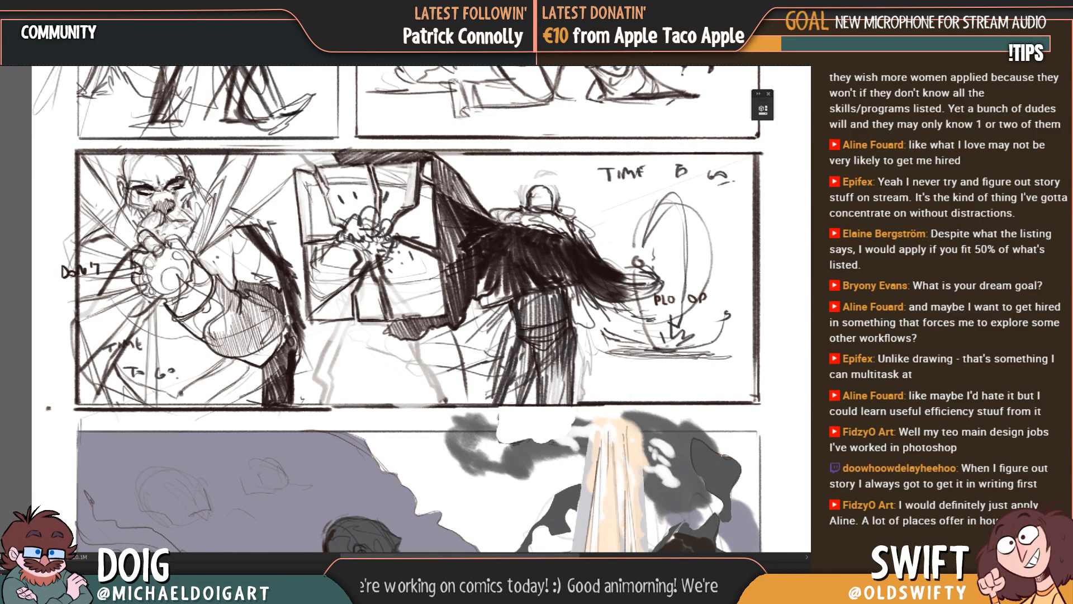
key("7")
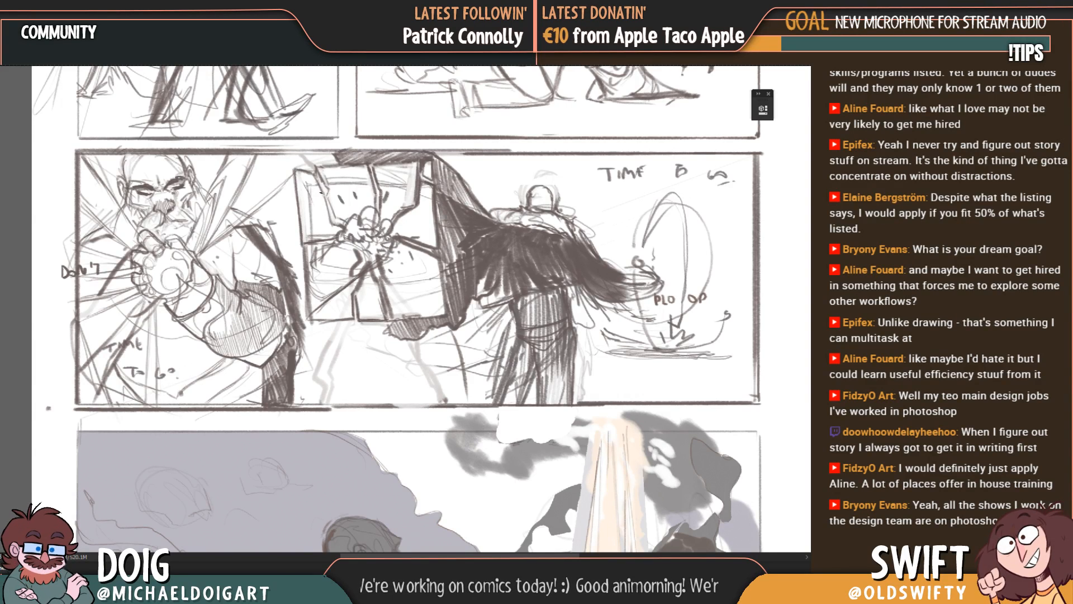
Step: Retrace the upper left edge of the cracked frame in the middle panel with a dark line
key("ctrl+plus")
left_click_drag(301, 251, 309, 343)
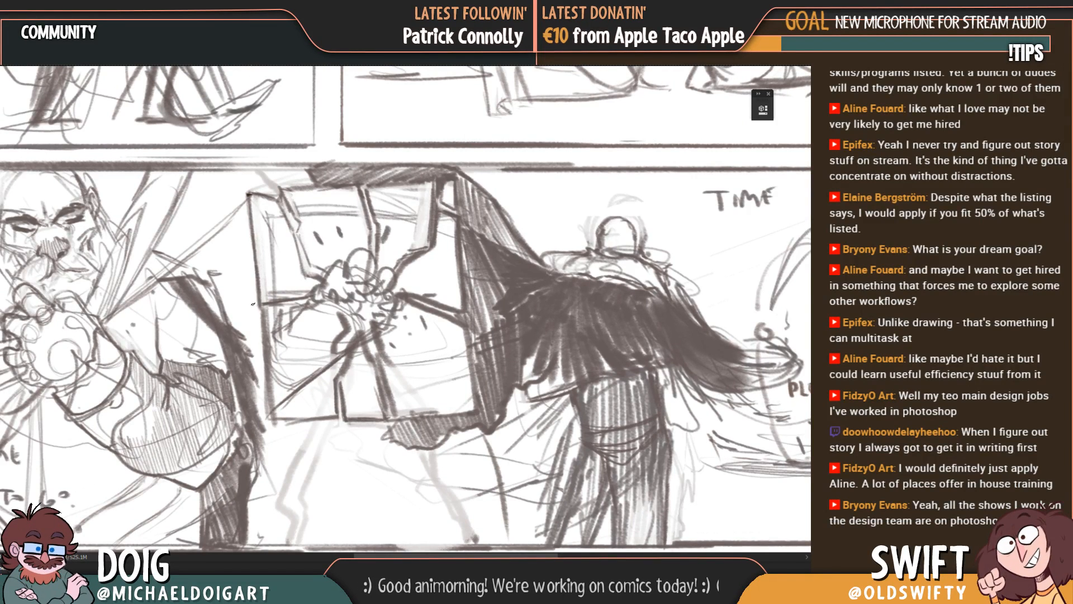
mouse_move(249, 194)
left_mouse_down()
mouse_move(259, 301)
mouse_move(298, 292)
left_mouse_up()
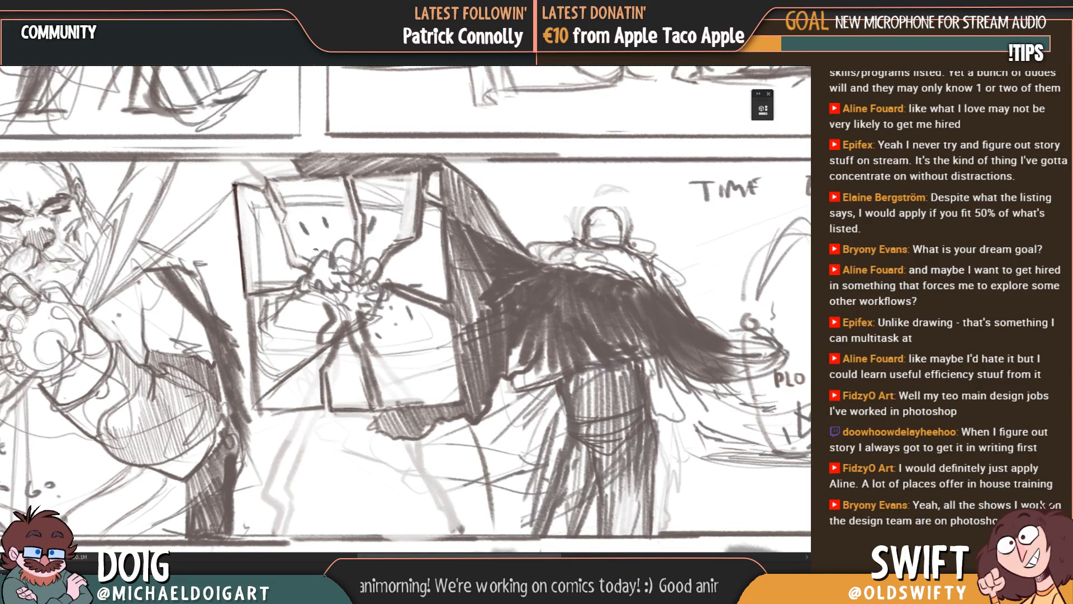
Step: Try a rough oval for the hand inside the cracked frame, and rework it into an angular palm shape
mouse_move(291, 307)
left_mouse_down()
mouse_move(314, 280)
mouse_move(334, 297)
mouse_move(297, 310)
mouse_move(291, 292)
left_mouse_up()
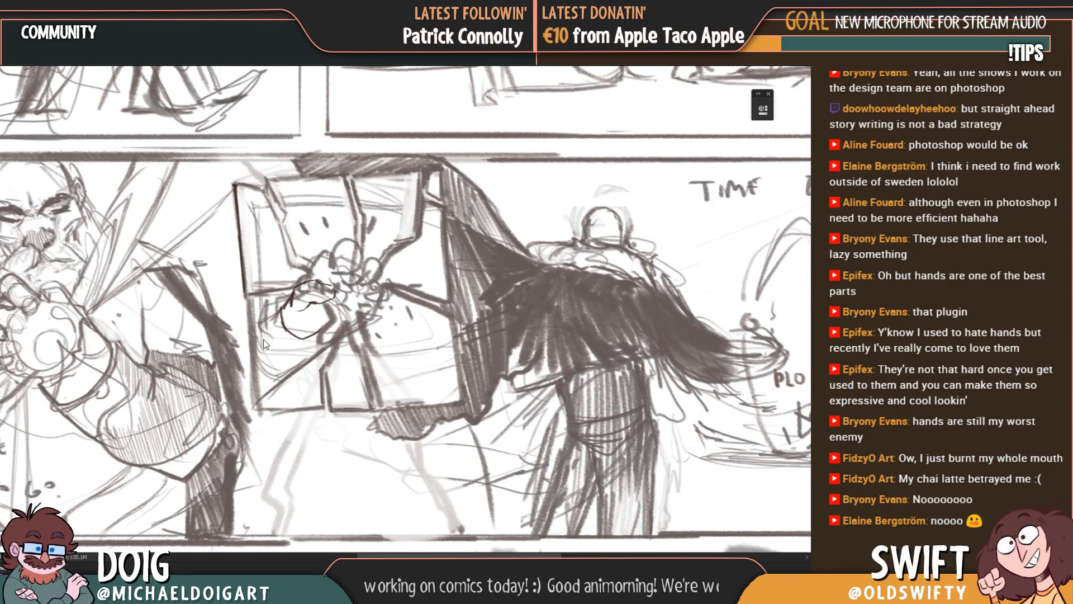
scroll(306, 329, "up", 1)
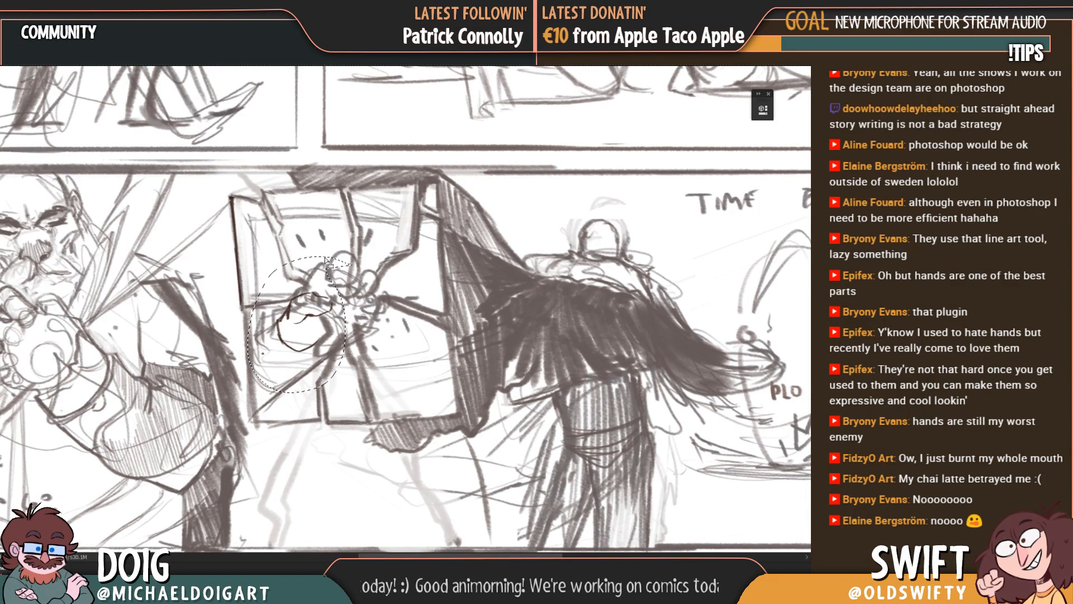
key("ctrl+z")
mouse_move(321, 306)
left_mouse_down()
mouse_move(320, 361)
mouse_move(279, 368)
mouse_move(290, 347)
mouse_move(302, 342)
mouse_move(278, 384)
mouse_move(302, 406)
mouse_move(316, 378)
mouse_move(299, 410)
mouse_move(329, 375)
mouse_move(316, 380)
mouse_move(313, 355)
mouse_move(293, 354)
mouse_move(265, 394)
left_mouse_up()
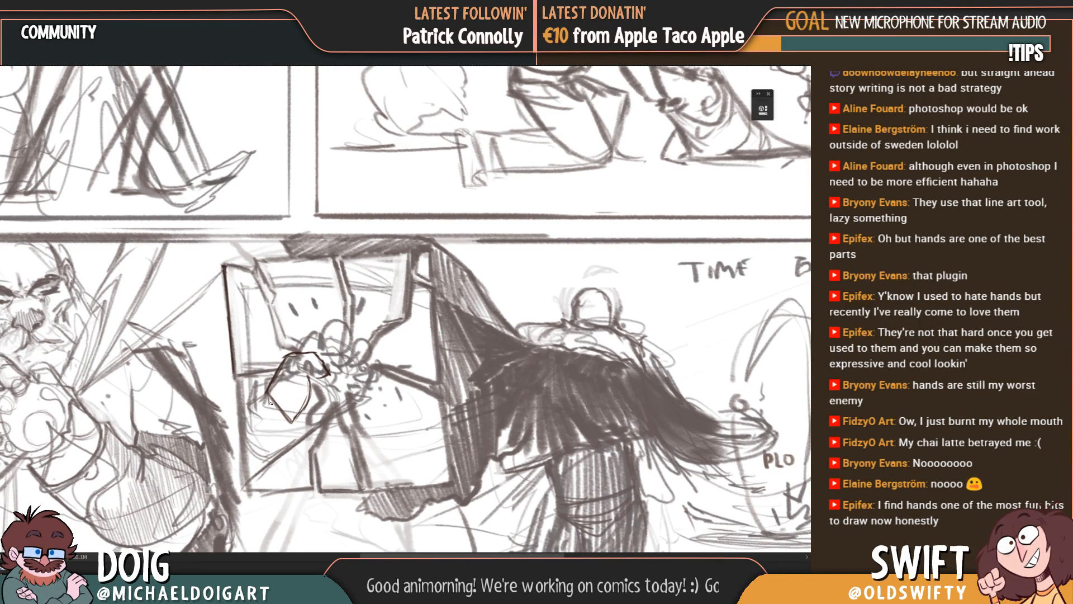
Step: Sketch the forearm reaching in from the cracked frame's left edge to the palm, and add the wrist and palm contours
mouse_move(259, 405)
left_mouse_down()
mouse_move(244, 414)
mouse_move(280, 380)
mouse_move(241, 429)
mouse_move(249, 468)
left_mouse_up()
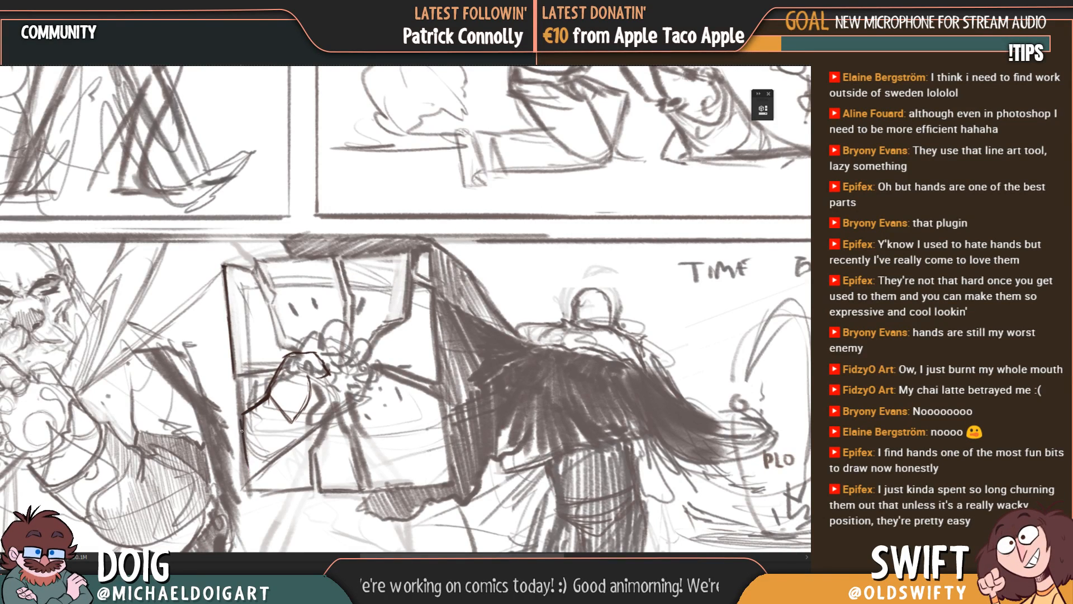
left_click_drag(241, 430, 248, 470)
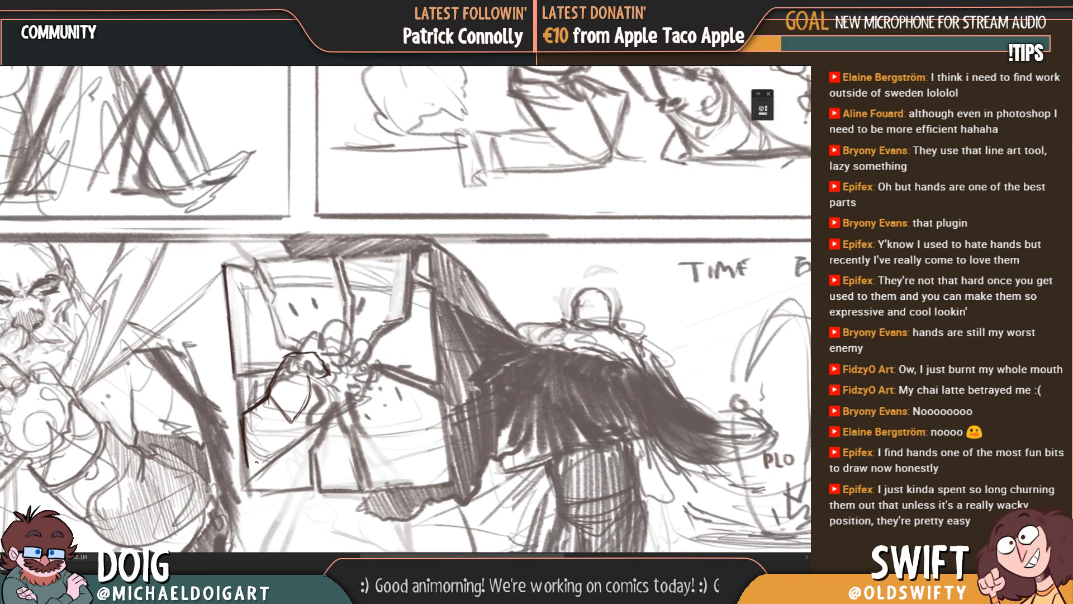
mouse_move(248, 467)
left_mouse_down()
mouse_move(339, 405)
mouse_move(358, 376)
mouse_move(322, 396)
mouse_move(328, 402)
left_mouse_up()
scroll(330, 346, "up", 1)
left_click_drag(326, 370, 358, 338)
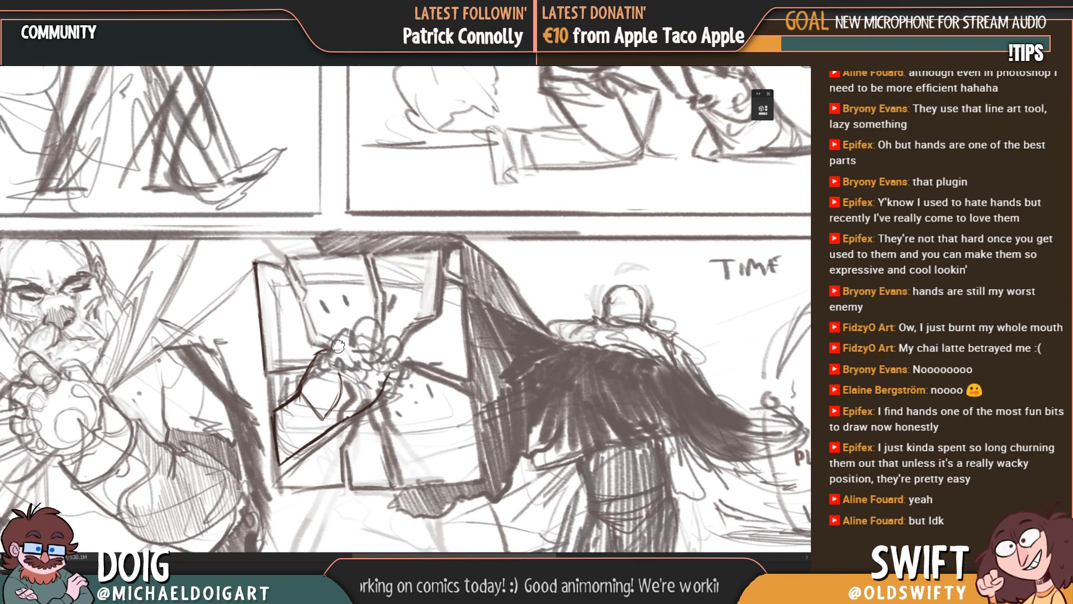
mouse_move(320, 351)
left_mouse_down()
mouse_move(347, 351)
mouse_move(361, 371)
mouse_move(342, 378)
left_mouse_up()
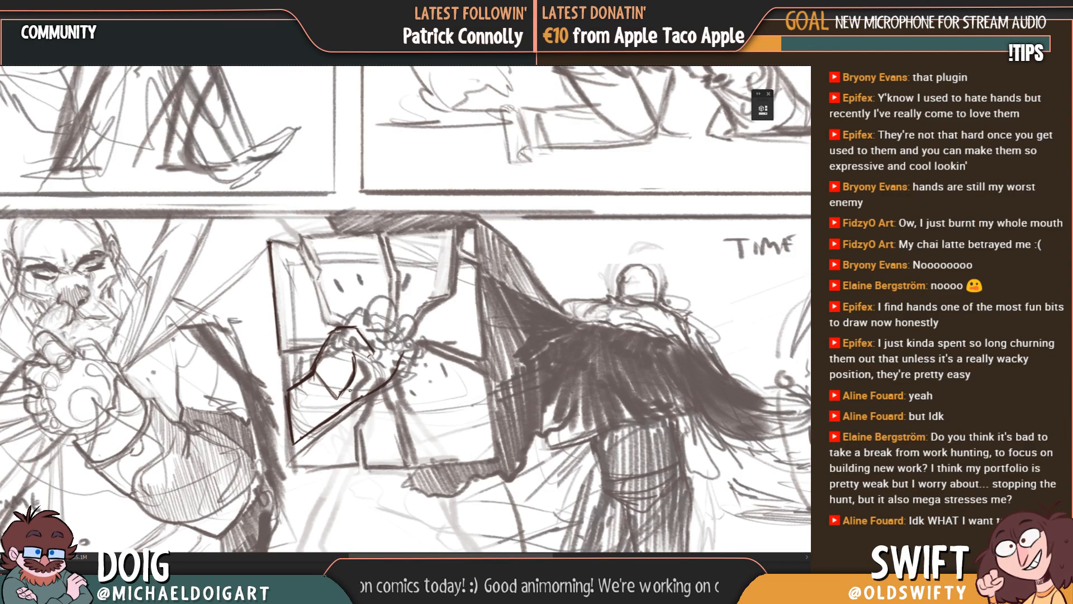
mouse_move(348, 391)
left_mouse_down()
mouse_move(329, 405)
mouse_move(289, 403)
mouse_move(283, 445)
mouse_move(319, 400)
left_mouse_up()
left_click_drag(367, 373, 356, 389)
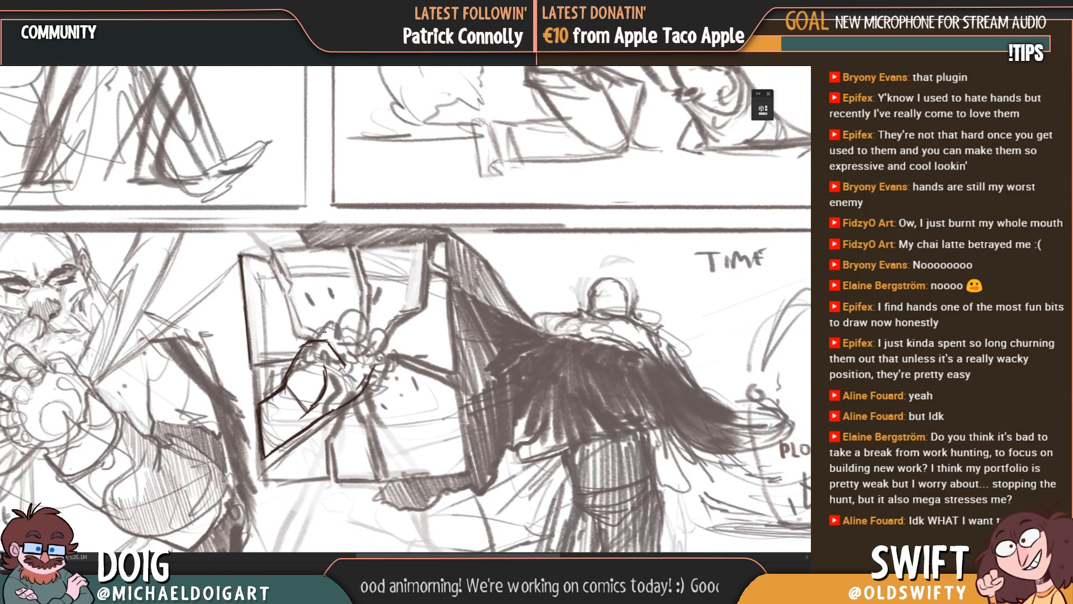
Step: Draw the curled fingers and fingertips of the reaching hand over the rough sketch at the cracks' centre
mouse_move(323, 334)
left_mouse_down()
mouse_move(331, 312)
mouse_move(340, 320)
mouse_move(328, 339)
mouse_move(359, 313)
mouse_move(353, 346)
mouse_move(340, 340)
left_mouse_up()
left_click_drag(370, 343, 351, 349)
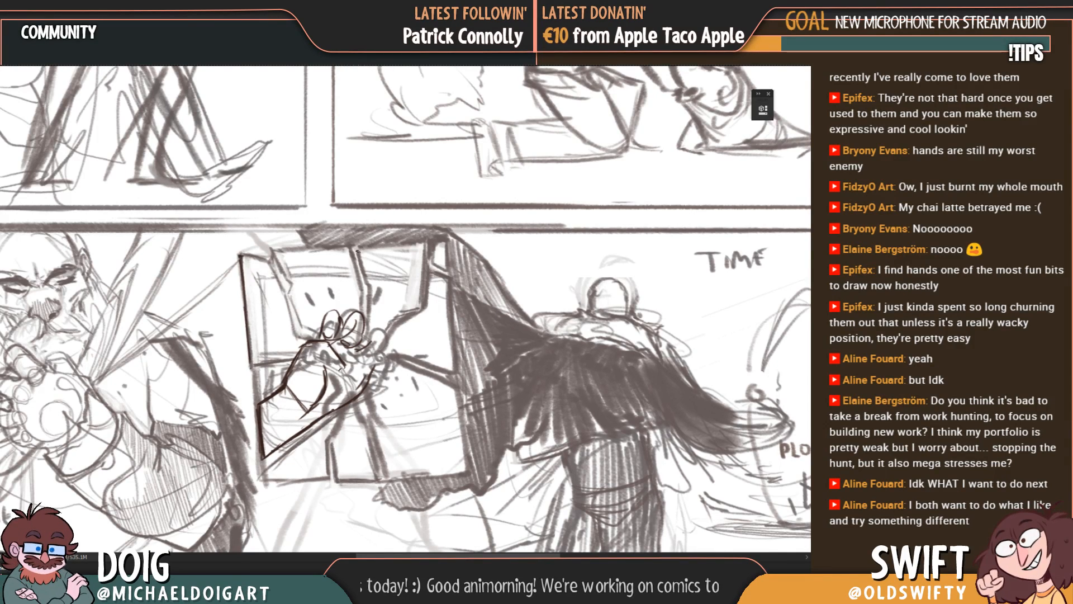
mouse_move(360, 333)
left_mouse_down()
mouse_move(350, 343)
mouse_move(361, 339)
left_mouse_up()
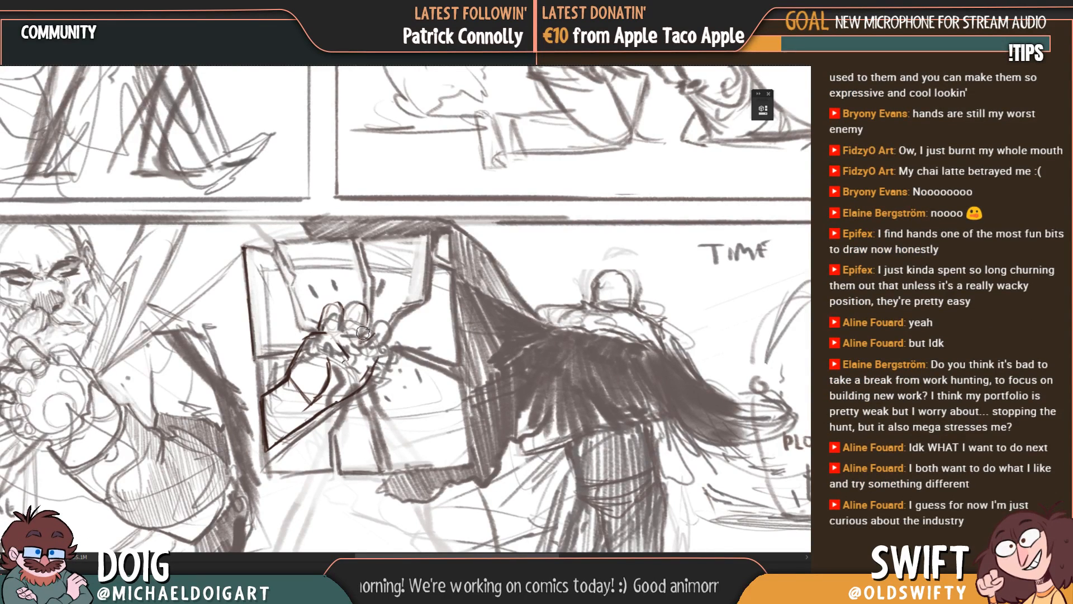
left_click_drag(348, 334, 370, 317)
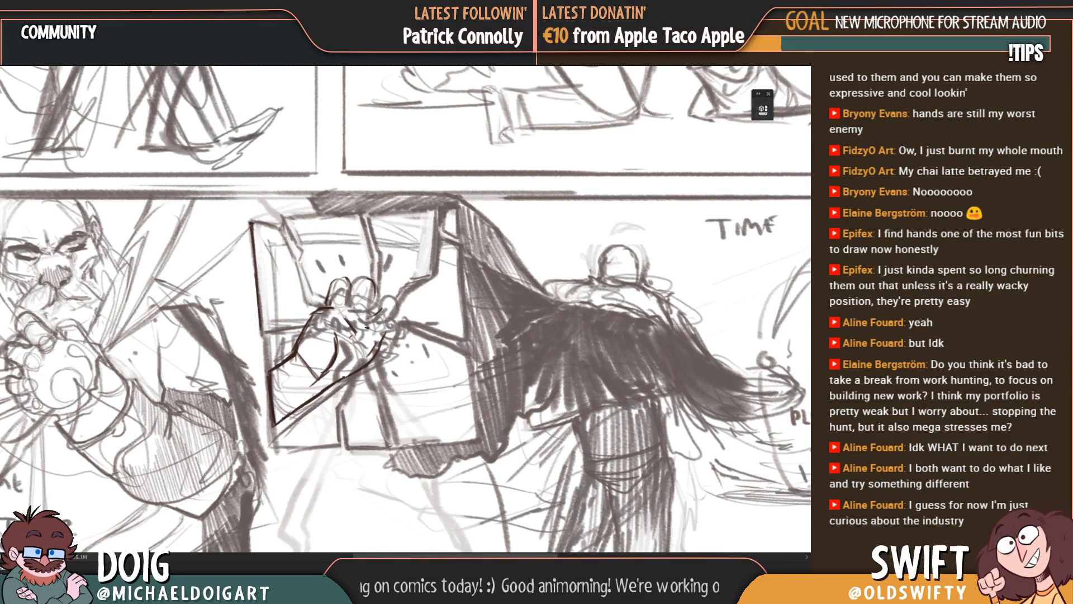
mouse_move(364, 324)
left_mouse_down()
mouse_move(382, 306)
mouse_move(386, 322)
mouse_move(365, 319)
mouse_move(384, 314)
left_mouse_up()
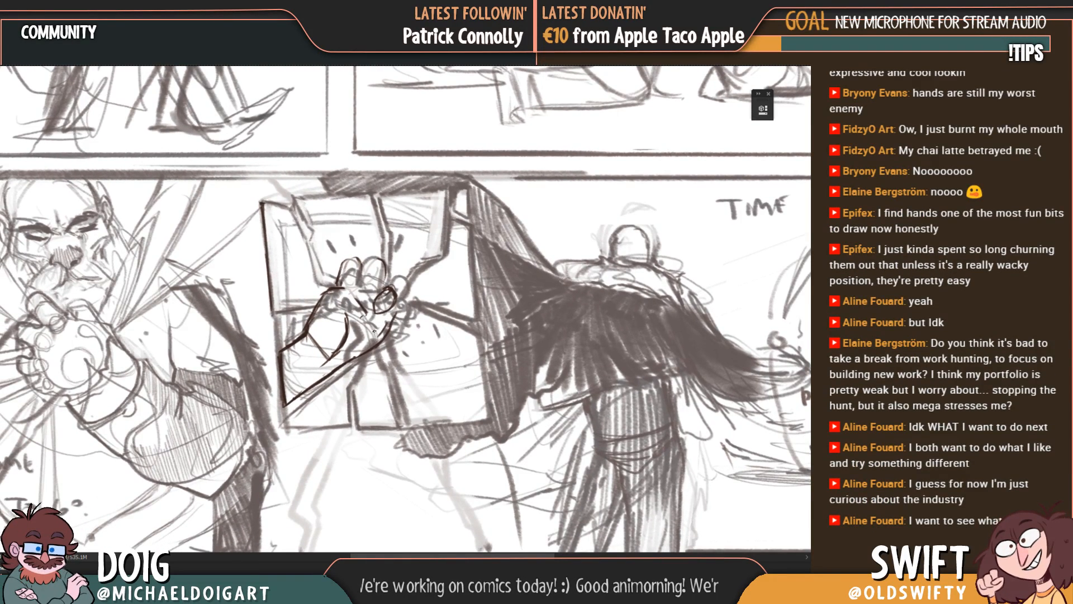
mouse_move(376, 313)
left_mouse_down()
mouse_move(373, 324)
mouse_move(389, 327)
mouse_move(396, 309)
mouse_move(374, 337)
mouse_move(359, 306)
mouse_move(368, 284)
mouse_move(387, 293)
mouse_move(382, 313)
left_mouse_up()
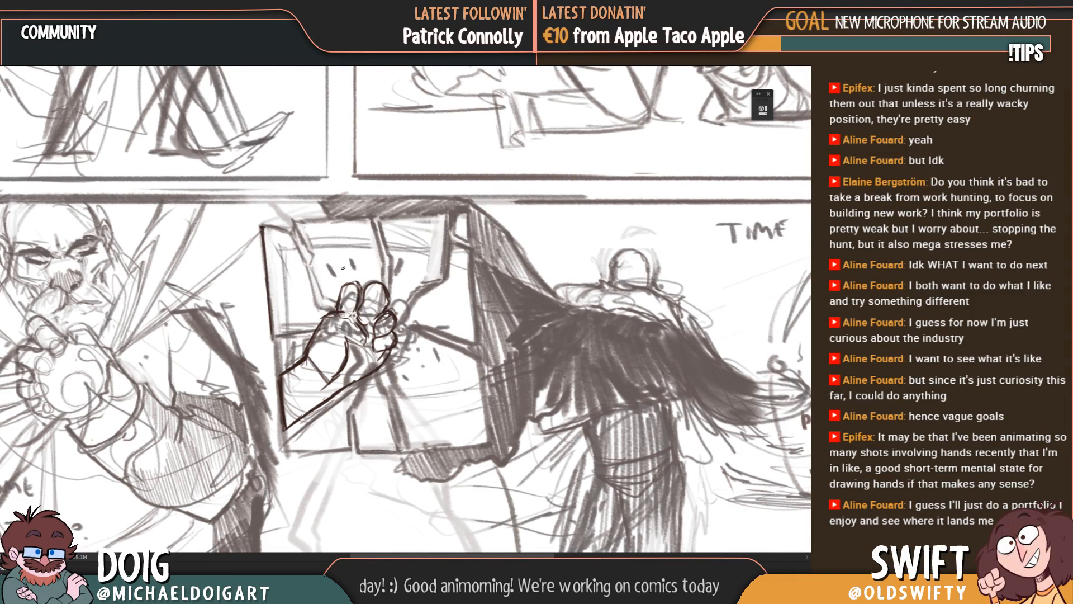
Step: Erase the angular forearm lines and redraw the arm's upper edge running into the wrist
mouse_move(382, 357)
left_mouse_down()
mouse_move(364, 349)
mouse_move(355, 366)
left_mouse_up()
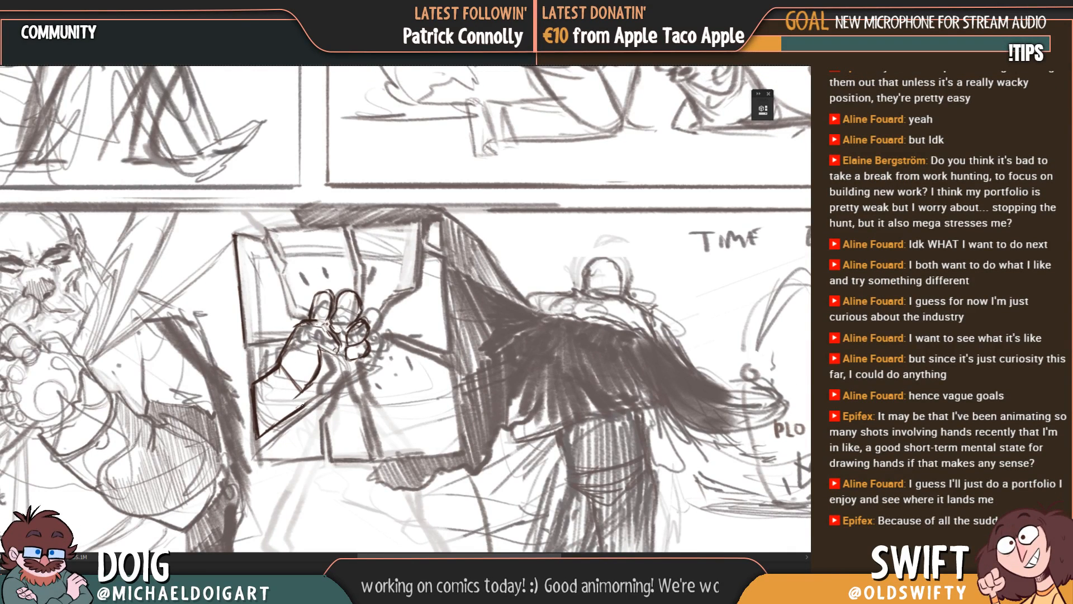
mouse_move(302, 405)
left_mouse_down()
mouse_move(339, 386)
mouse_move(357, 360)
mouse_move(338, 342)
mouse_move(352, 343)
mouse_move(339, 362)
mouse_move(366, 373)
mouse_move(336, 365)
mouse_move(356, 372)
mouse_move(330, 416)
mouse_move(342, 378)
mouse_move(325, 400)
mouse_move(288, 405)
mouse_move(282, 444)
mouse_move(298, 384)
mouse_move(334, 426)
mouse_move(345, 394)
left_mouse_up()
key("e")
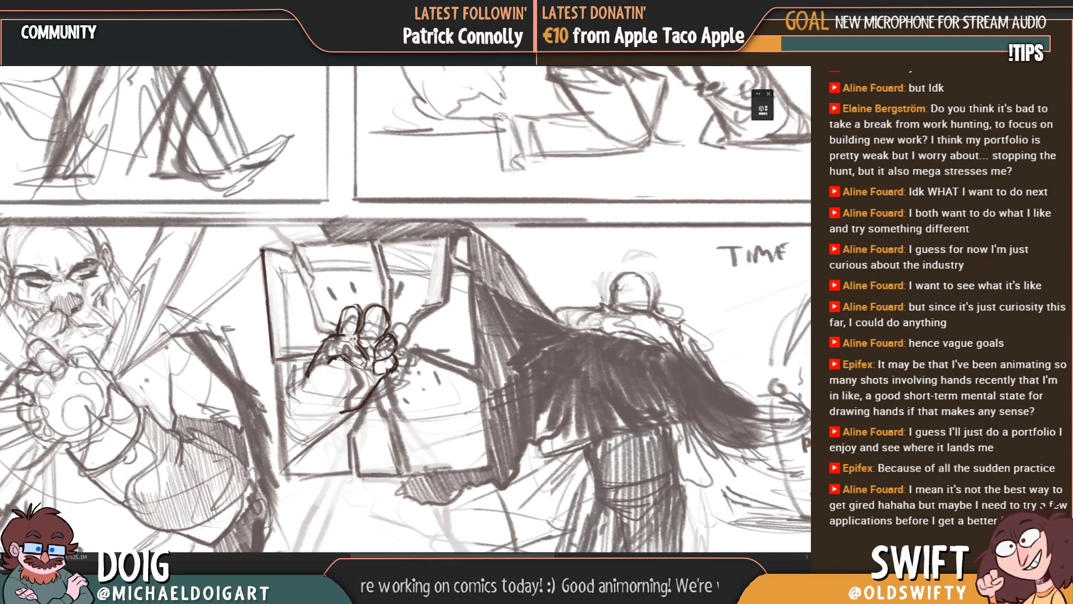
mouse_move(280, 398)
left_mouse_down()
mouse_move(313, 374)
mouse_move(331, 336)
left_mouse_up()
key("e")
left_click_drag(305, 378, 319, 335)
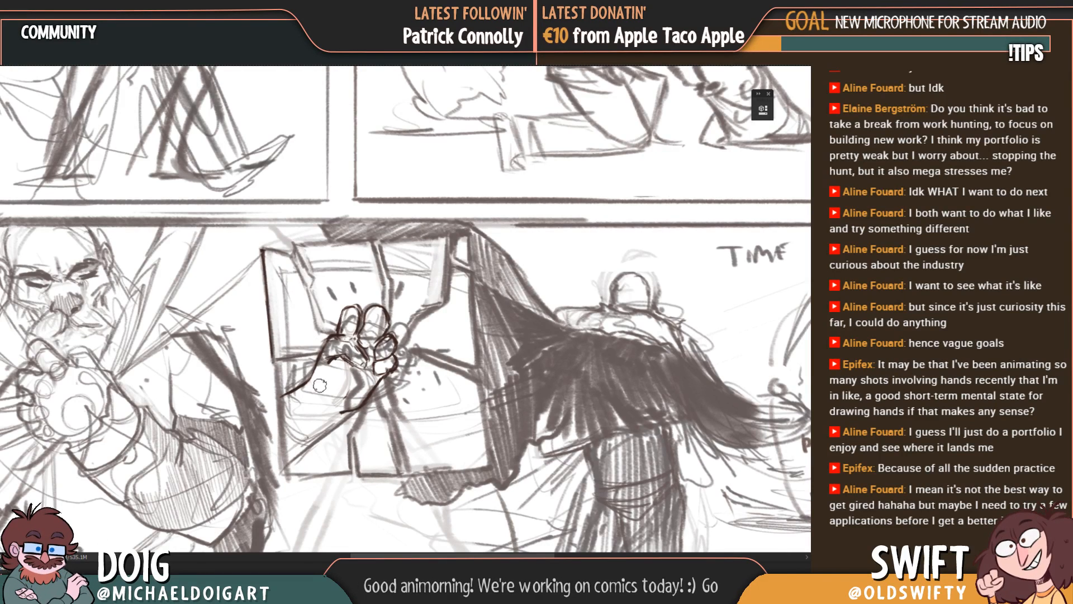
key("b")
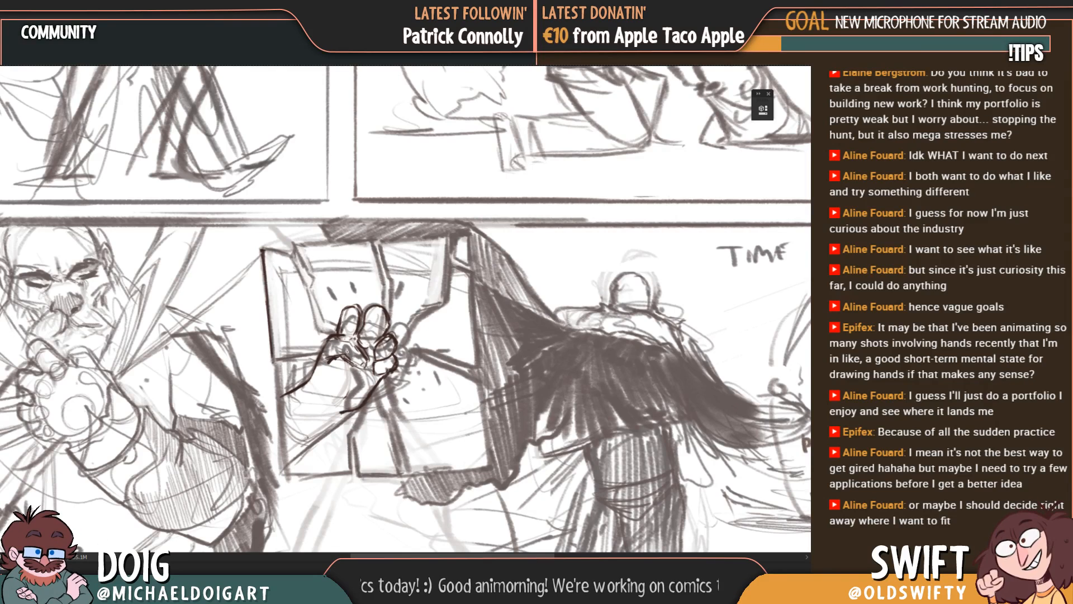
Step: Undo the first attempt at the forearm's lower edge and redraw it from the frame's left edge up to the hand
left_click_drag(286, 439, 352, 408)
key("ctrl+alt+z")
key("ctrl+alt+z")
key("ctrl+alt+z")
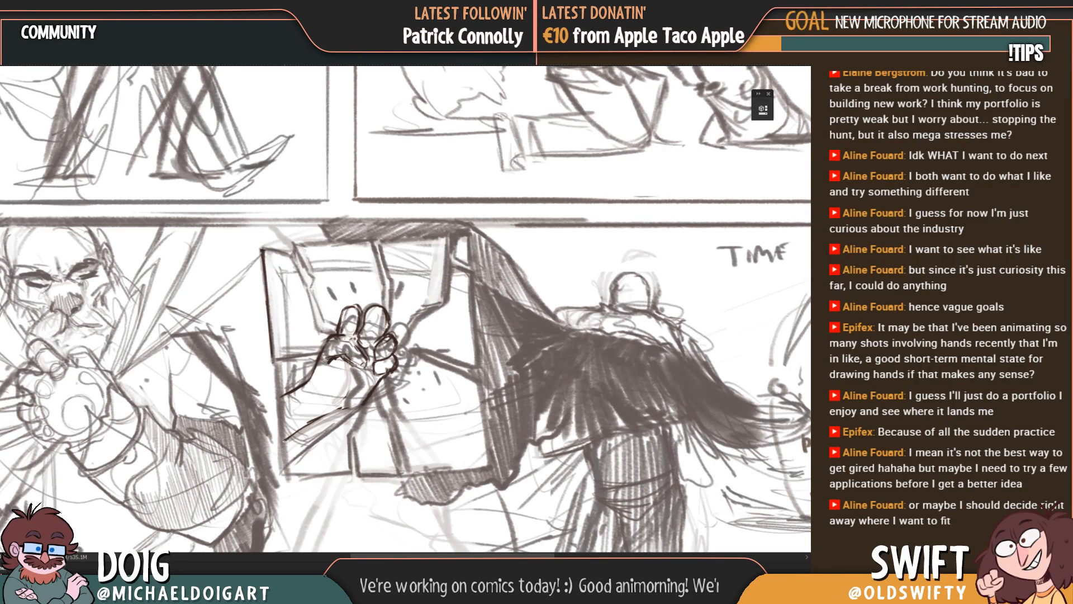
left_click_drag(283, 442, 364, 399)
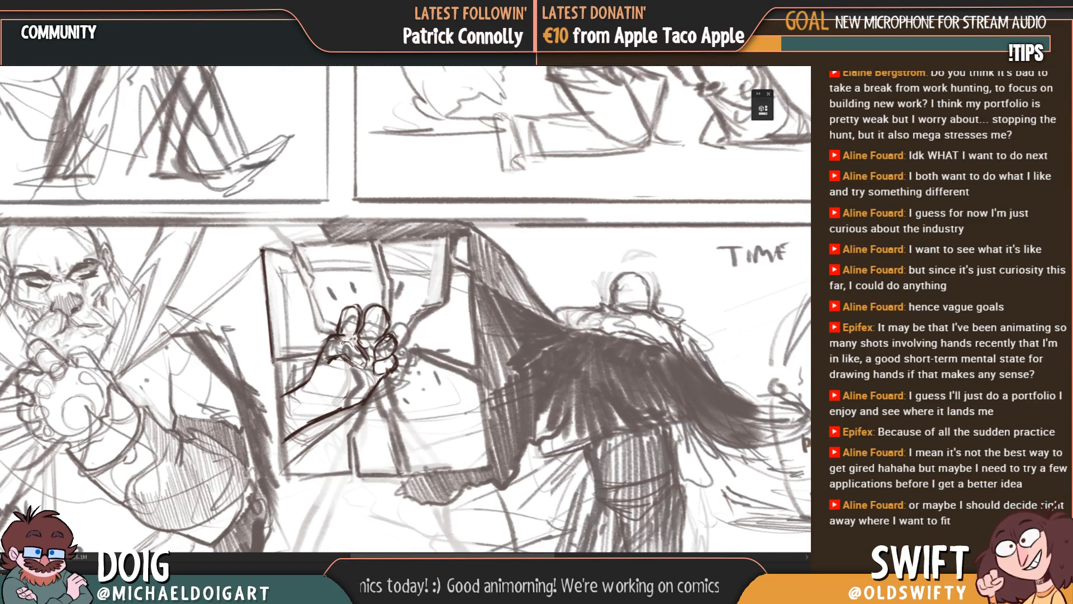
Step: Clear the redrawn hand and forearm from the cracked frame, keeping the retraced frame edge
left_click_drag(349, 368, 334, 366)
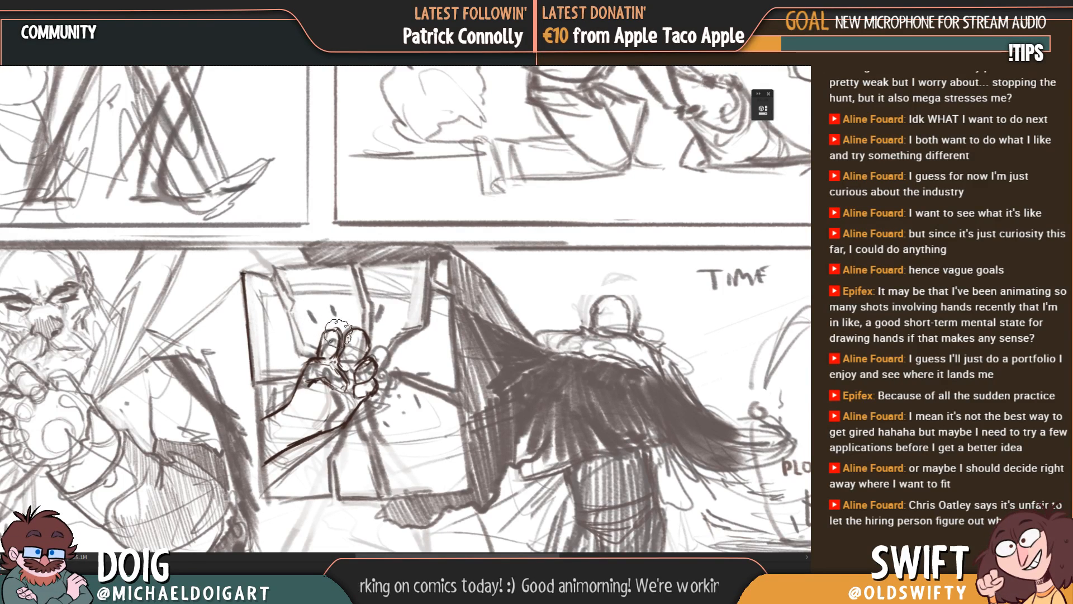
mouse_move(338, 332)
left_mouse_down()
mouse_move(313, 363)
mouse_move(324, 402)
mouse_move(369, 380)
mouse_move(349, 407)
left_mouse_up()
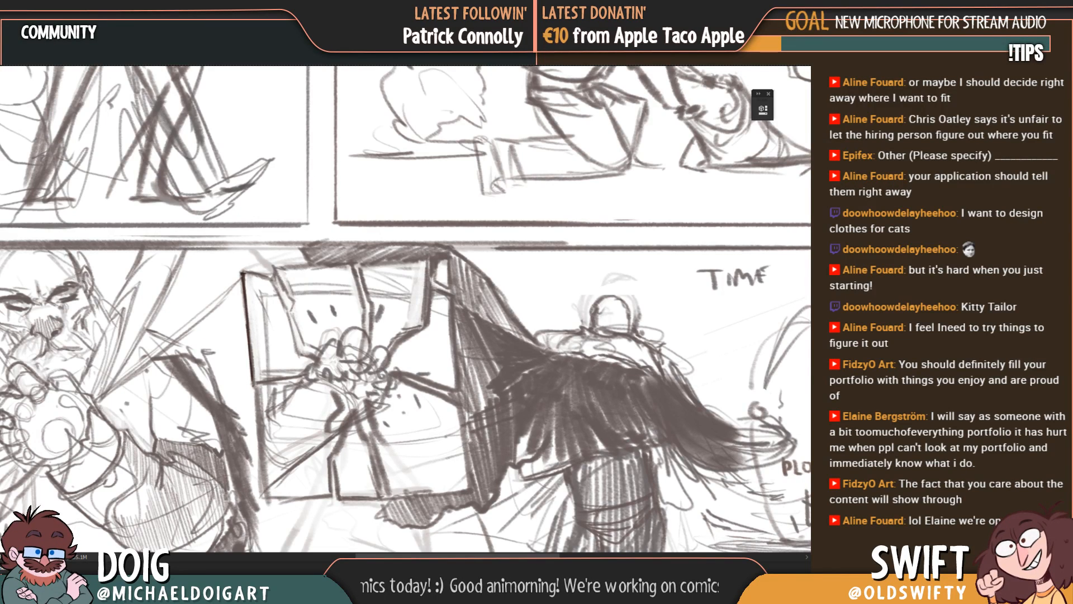
Step: Retrace the crack descending from the frame's centre and the bottom edge of the middle glass shard
left_click_drag(358, 397, 335, 321)
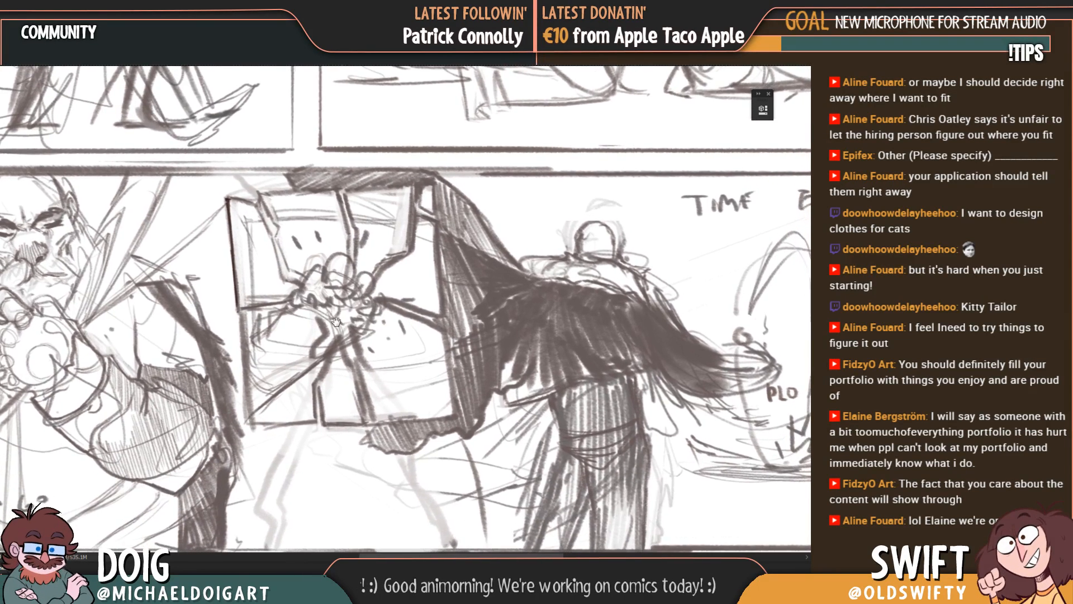
left_click_drag(337, 357, 336, 345)
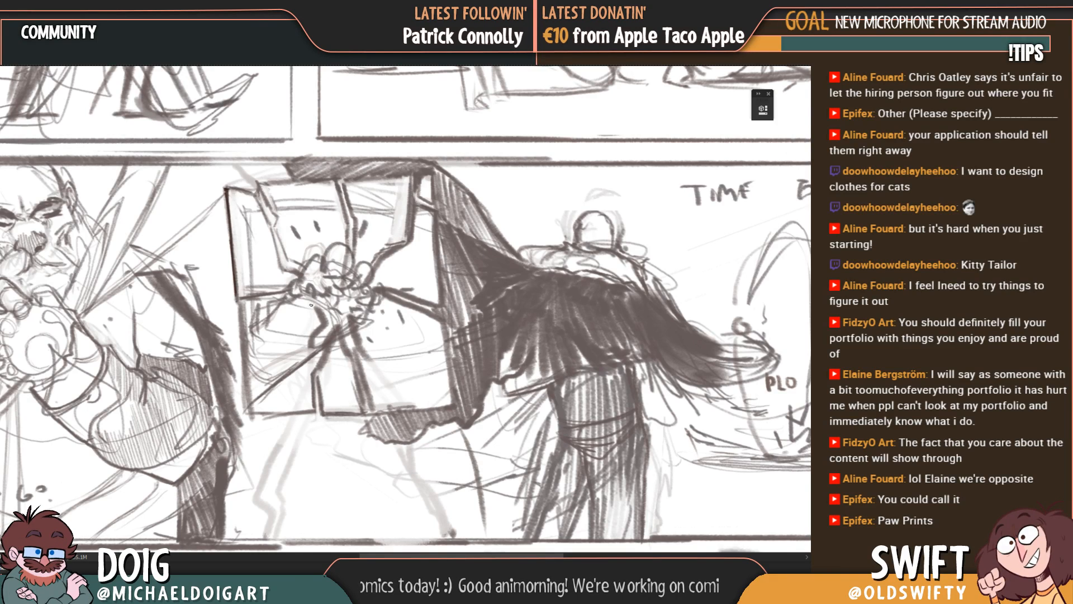
mouse_move(316, 372)
left_mouse_down()
mouse_move(329, 345)
mouse_move(323, 414)
left_mouse_up()
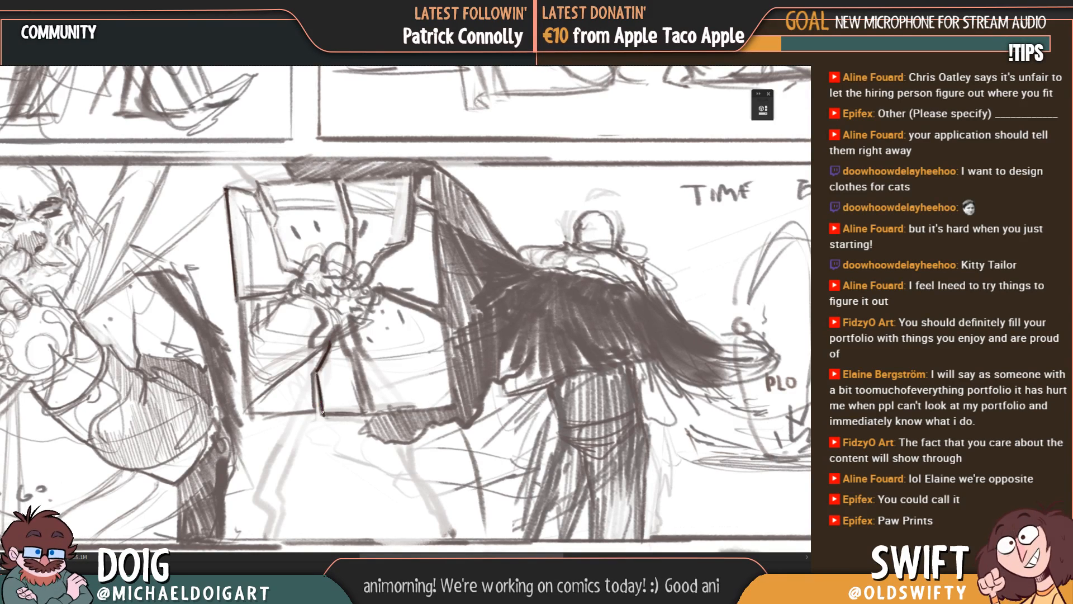
left_click_drag(362, 343, 350, 313)
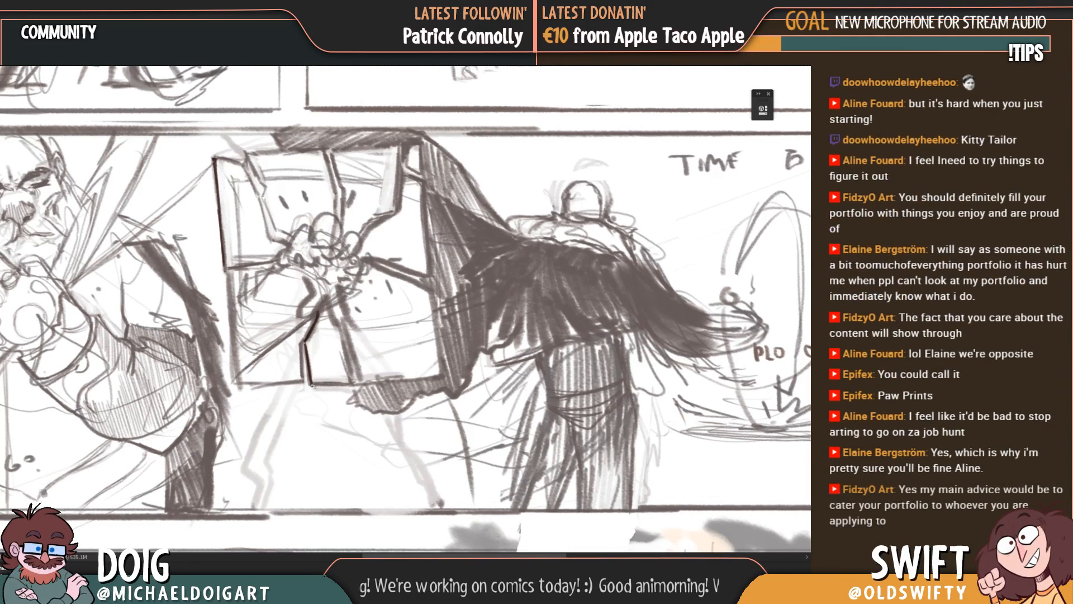
left_click_drag(311, 386, 350, 384)
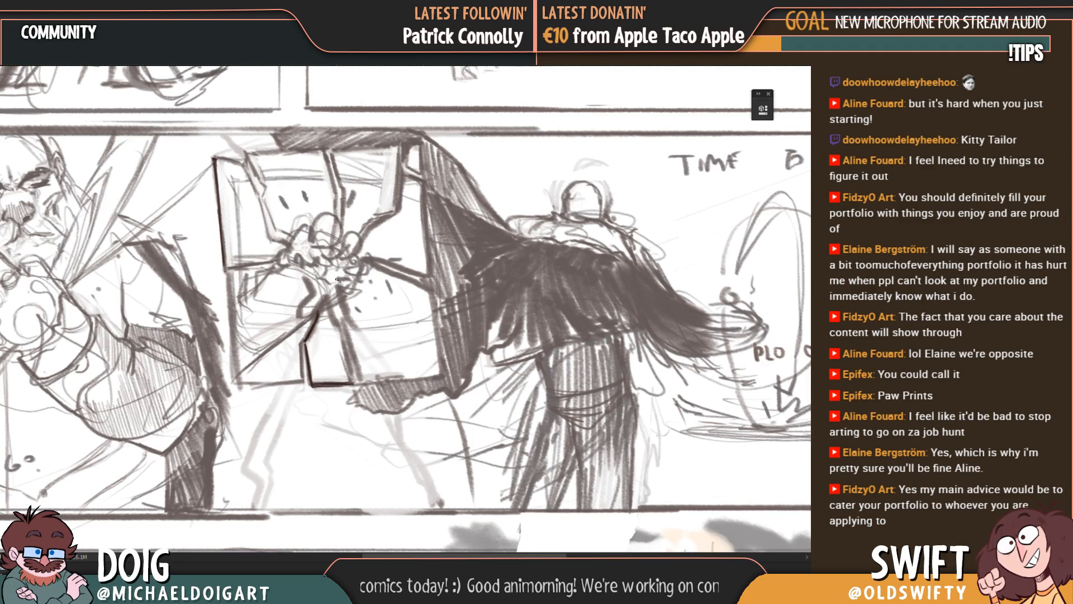
mouse_move(331, 323)
left_mouse_down()
mouse_move(336, 333)
mouse_move(332, 298)
mouse_move(307, 340)
mouse_move(337, 355)
mouse_move(337, 369)
mouse_move(384, 327)
mouse_move(414, 336)
left_mouse_up()
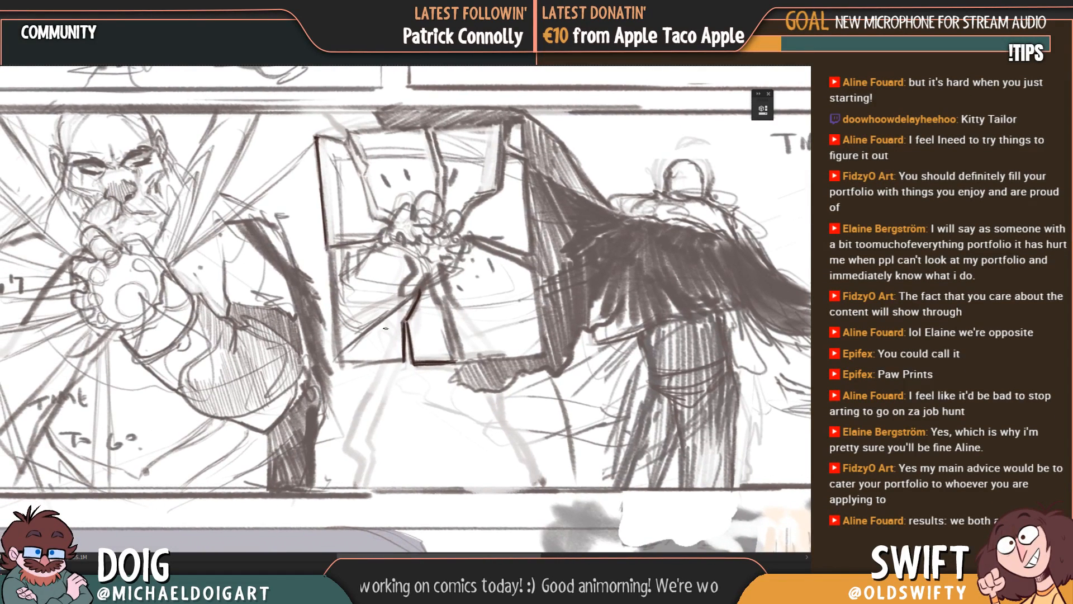
Step: Retrace the bottom edge of the frame's lower-left shard and erase the stray marks along it
mouse_move(341, 364)
left_mouse_down()
mouse_move(402, 360)
mouse_move(414, 327)
mouse_move(395, 344)
left_mouse_up()
key("e")
left_click_drag(326, 380, 414, 357)
Step: Retrace the left edge of the lower-left shard from the horizontal crack down to its bottom corner
key("b")
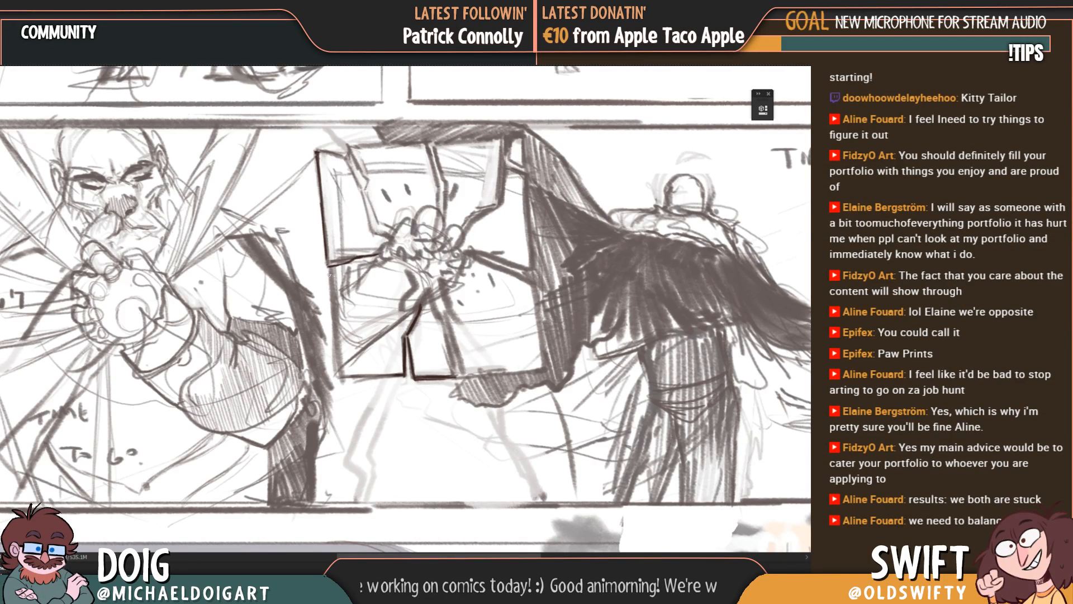
left_click_drag(327, 266, 336, 344)
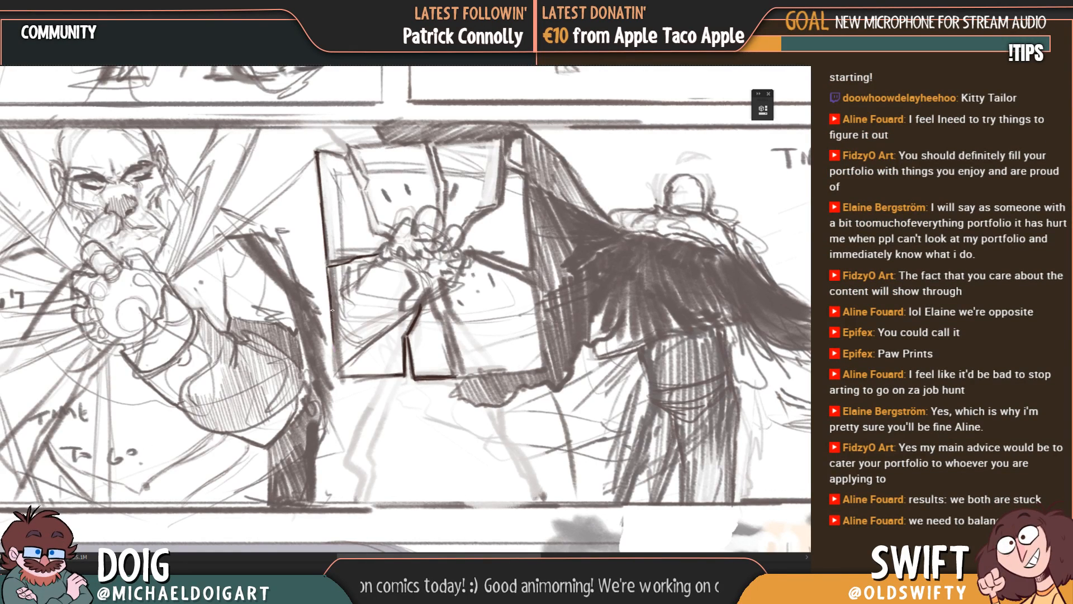
left_click_drag(332, 300, 337, 357)
mouse_move(329, 278)
left_mouse_down()
mouse_move(330, 294)
mouse_move(329, 283)
left_mouse_up()
mouse_move(326, 270)
left_mouse_down()
mouse_move(335, 266)
mouse_move(340, 375)
left_mouse_up()
left_click_drag(335, 338, 342, 377)
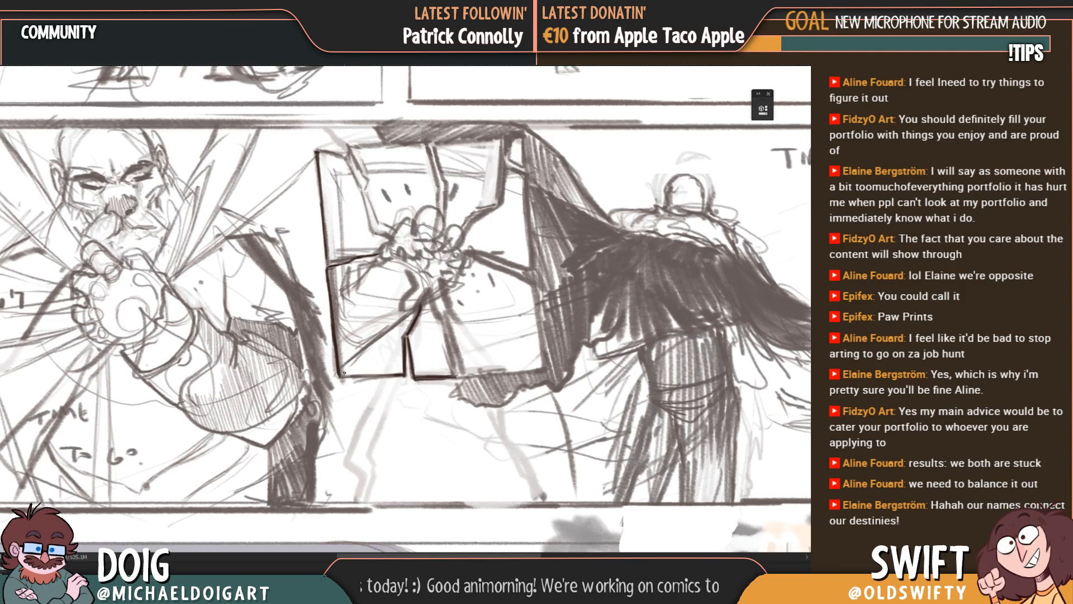
Step: Darken the lower-left shard's bottom edge and diagonal crack, and clear the retraced lines from the frame's lower half
left_click_drag(341, 375, 402, 374)
left_click_drag(407, 321, 350, 377)
left_click_drag(357, 323, 351, 342)
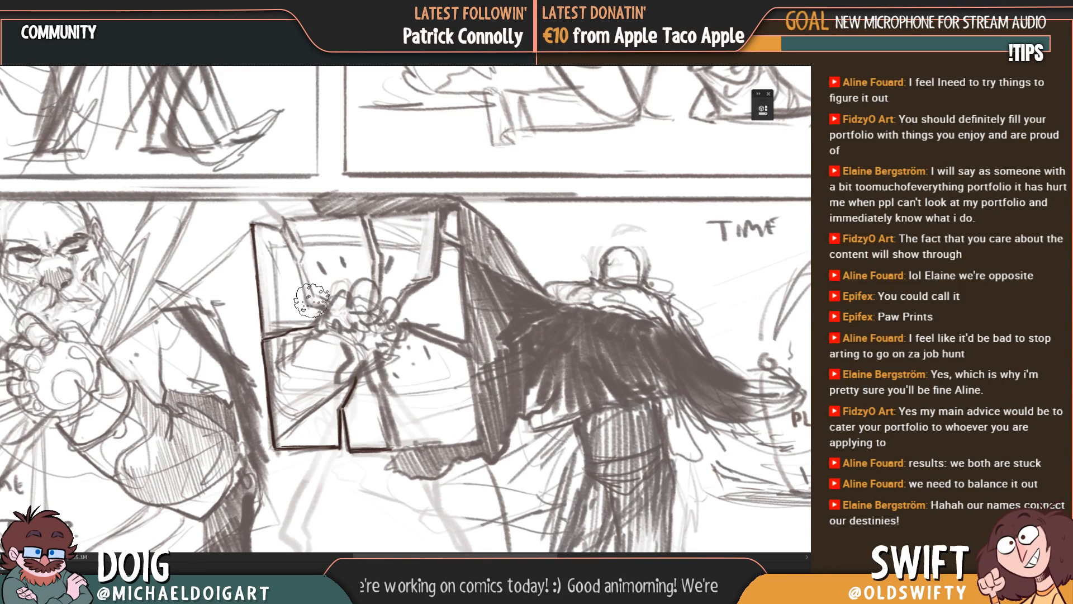
mouse_move(321, 345)
left_mouse_down()
mouse_move(337, 439)
mouse_move(327, 412)
mouse_move(396, 444)
left_mouse_up()
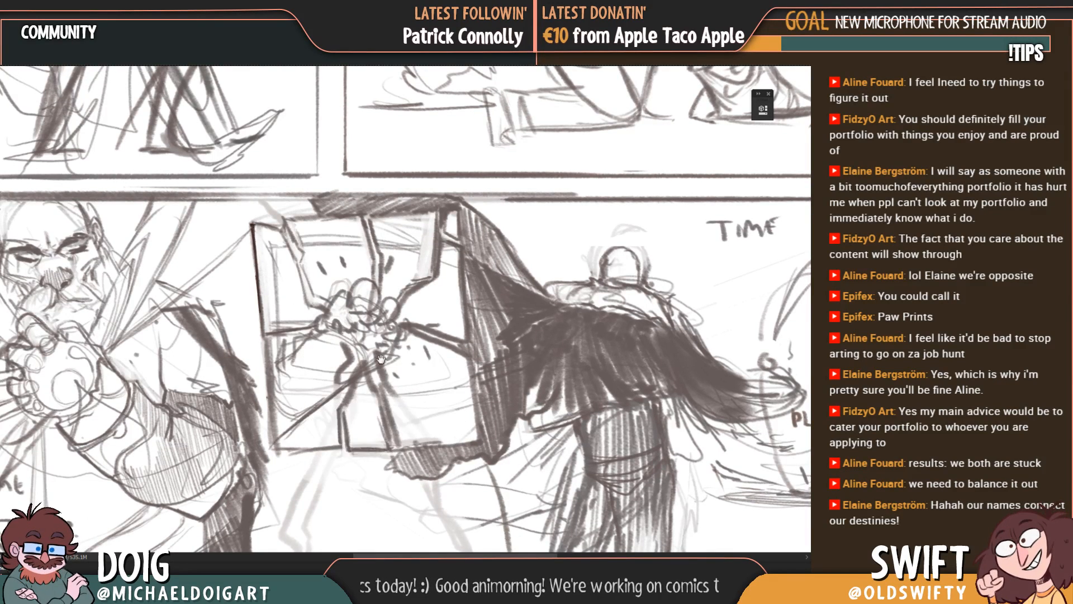
left_click_drag(384, 346, 384, 330)
key("r")
left_click(451, 308)
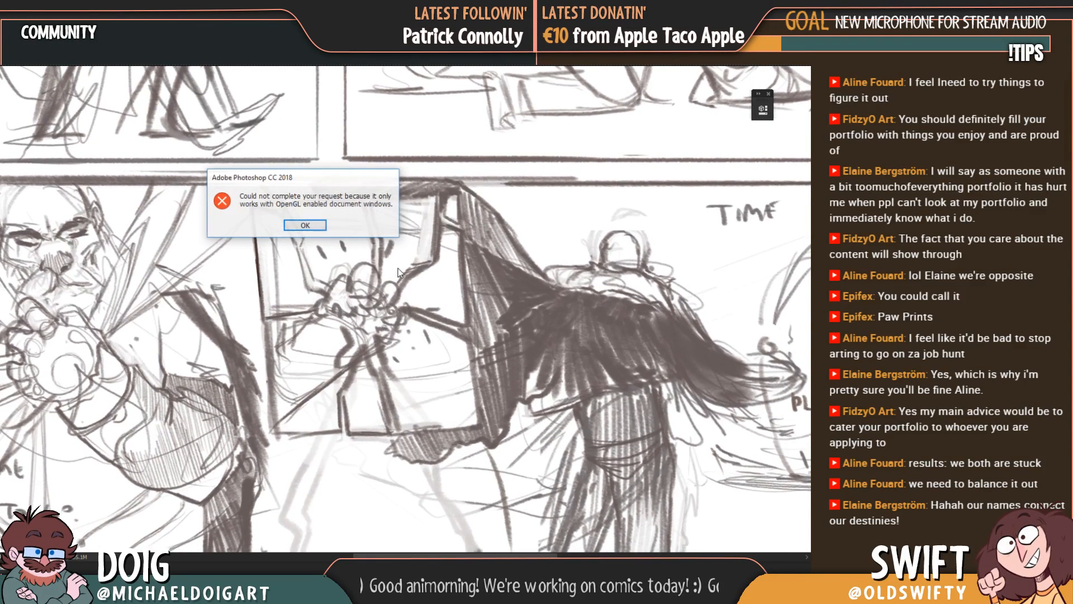
left_click(306, 227)
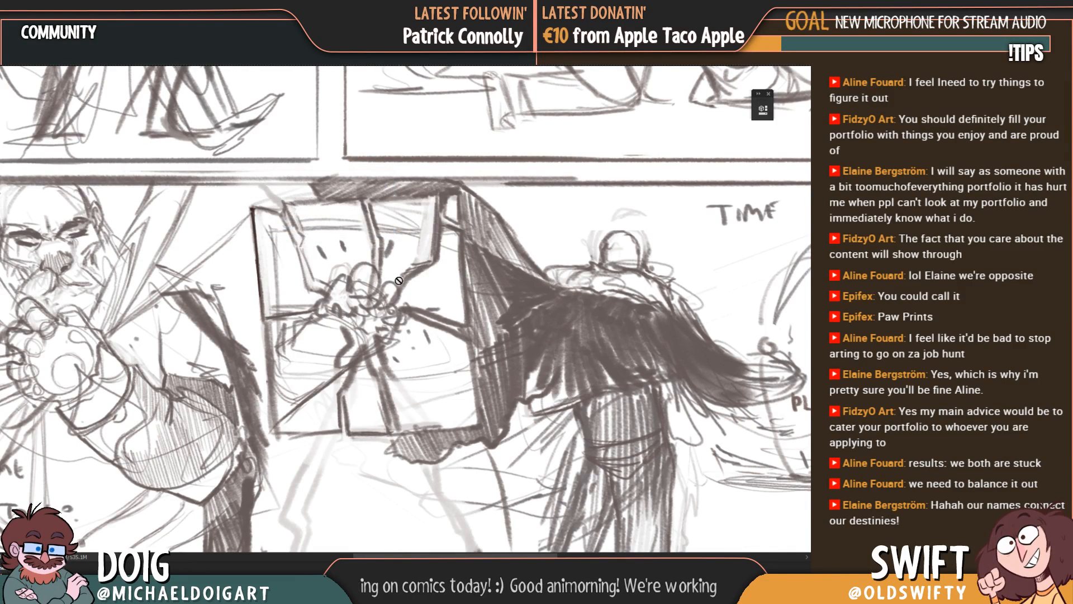
left_click(417, 324)
left_click(325, 226)
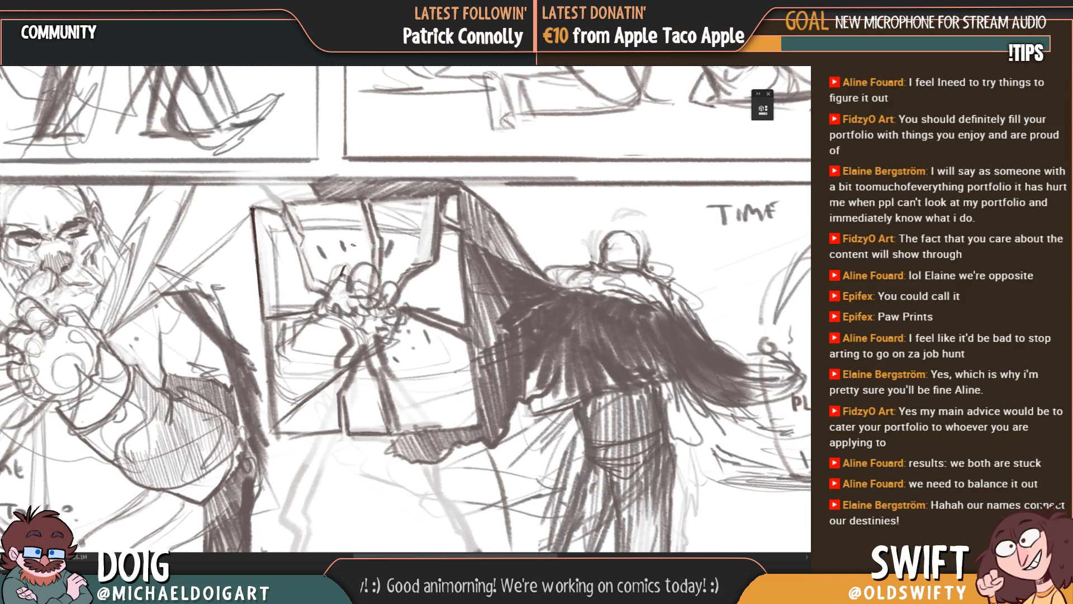
Step: Draw the curled fingers, knuckles and back of the hand over the rough sketch at the cracks' centre
mouse_move(343, 270)
left_mouse_down()
mouse_move(340, 290)
mouse_move(366, 266)
mouse_move(346, 262)
mouse_move(365, 269)
left_mouse_up()
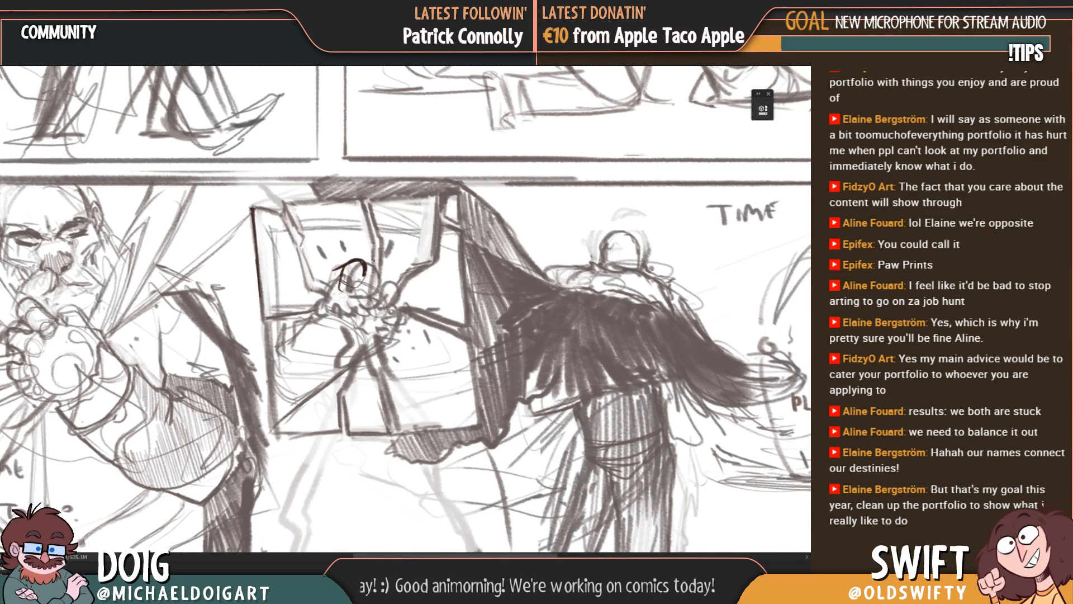
left_click_drag(364, 277, 359, 290)
mouse_move(367, 273)
left_mouse_down()
mouse_move(385, 274)
mouse_move(378, 290)
left_mouse_up()
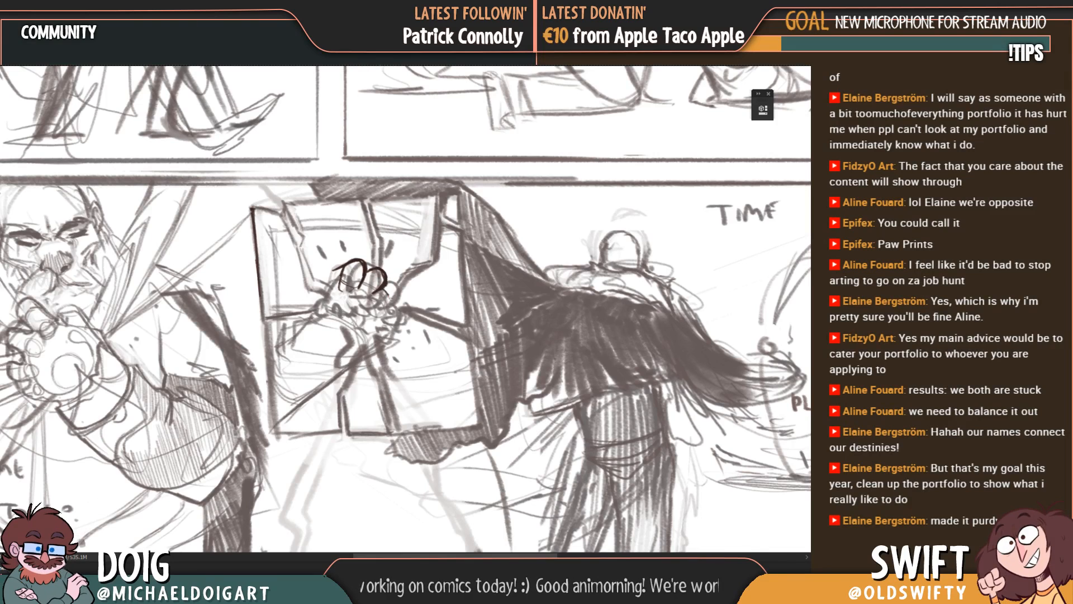
mouse_move(378, 291)
left_mouse_down()
mouse_move(394, 302)
mouse_move(393, 285)
mouse_move(371, 317)
mouse_move(365, 307)
mouse_move(382, 292)
mouse_move(366, 306)
mouse_move(387, 307)
mouse_move(366, 314)
mouse_move(369, 324)
mouse_move(397, 321)
mouse_move(396, 307)
mouse_move(386, 336)
mouse_move(356, 348)
left_mouse_up()
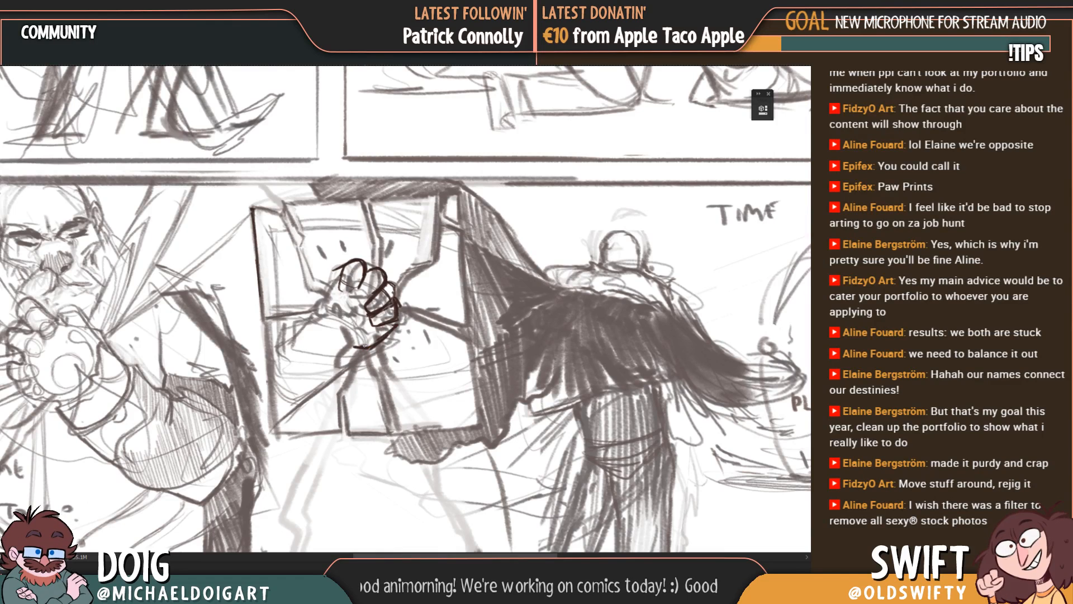
mouse_move(322, 286)
left_mouse_down()
mouse_move(314, 336)
mouse_move(348, 335)
mouse_move(347, 304)
left_mouse_up()
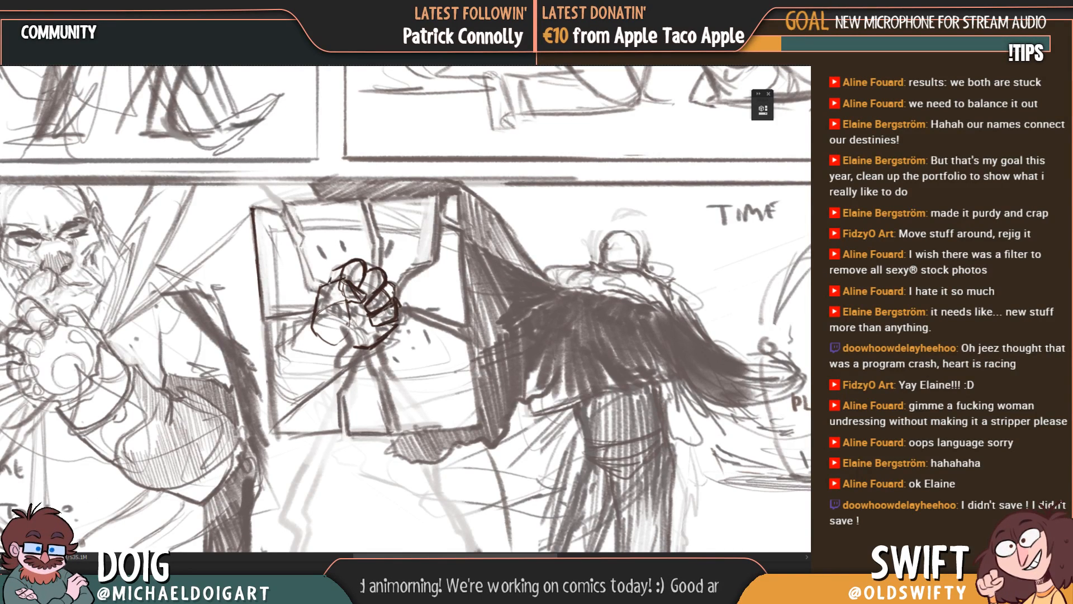
Step: Refine the fist by strengthening the finger contours, defining the thumb base and drawing the wrist line beneath the palm
left_click_drag(329, 282, 353, 259)
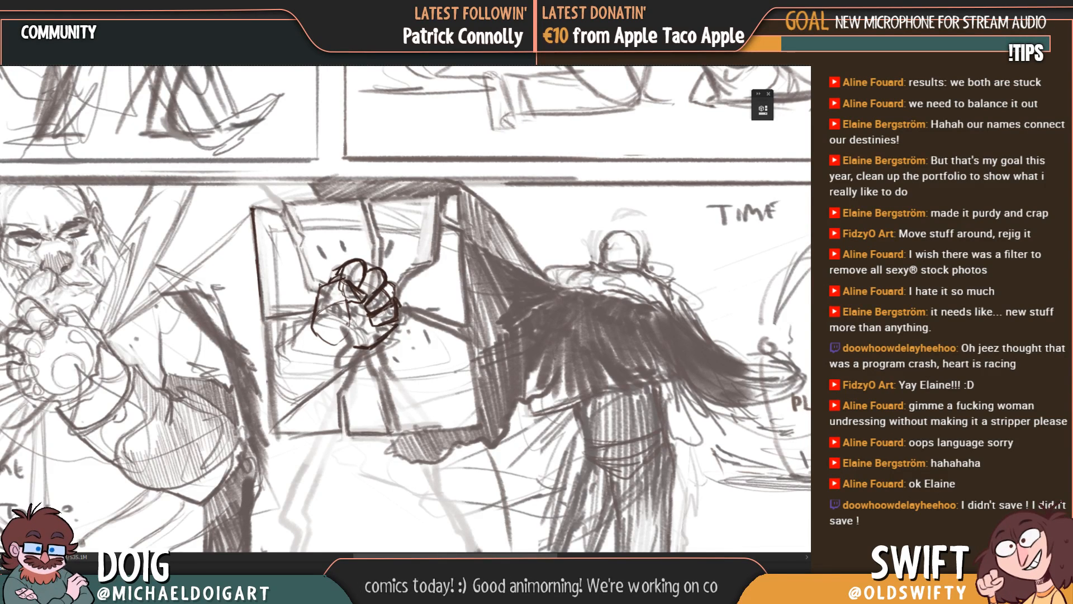
left_click_drag(347, 301, 319, 315)
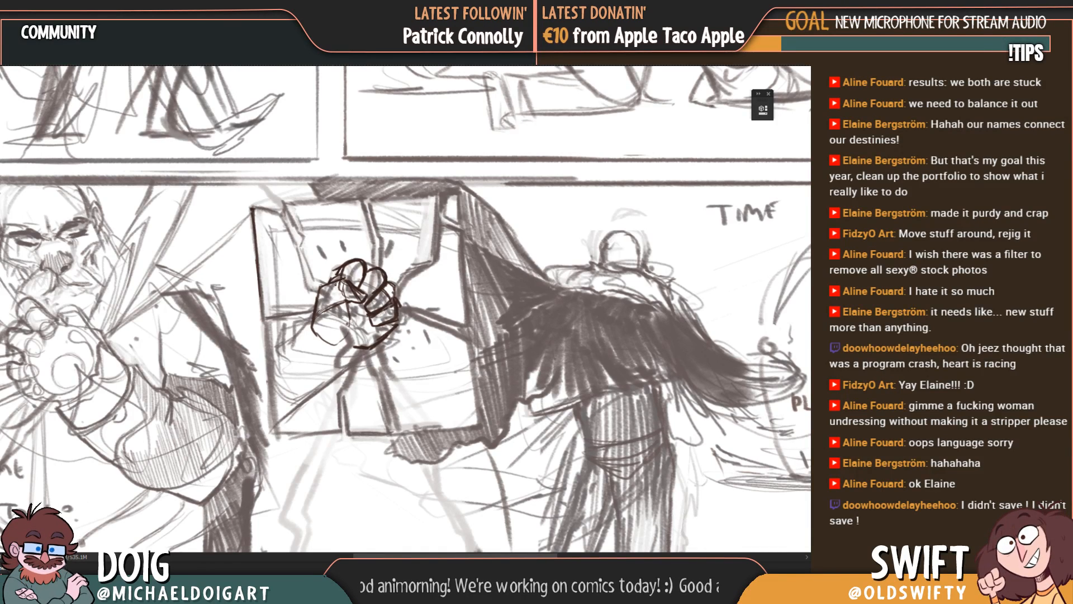
left_click_drag(345, 302, 340, 342)
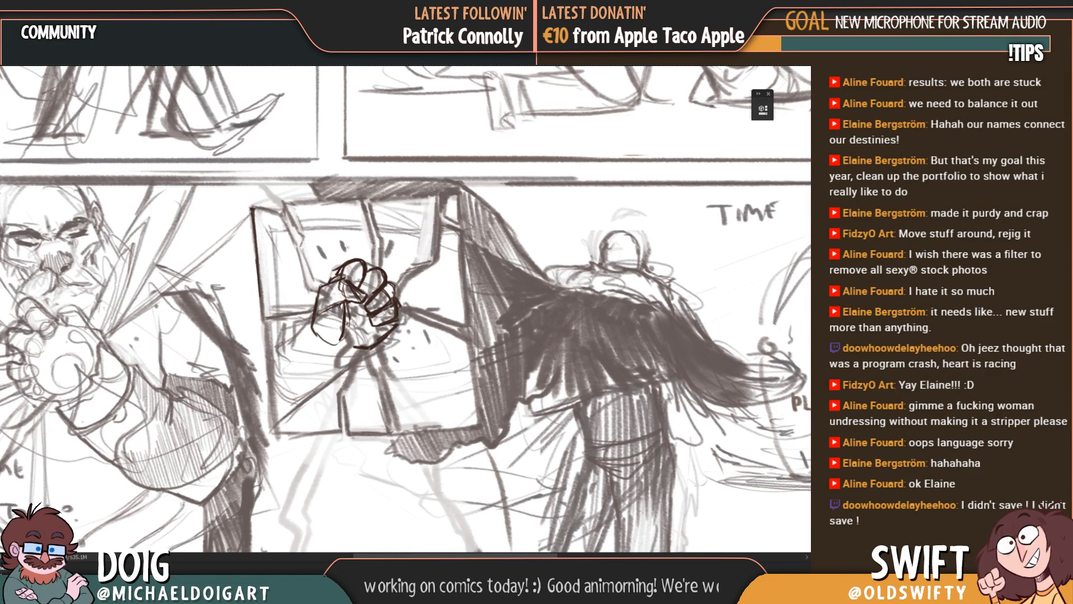
left_click_drag(345, 302, 345, 335)
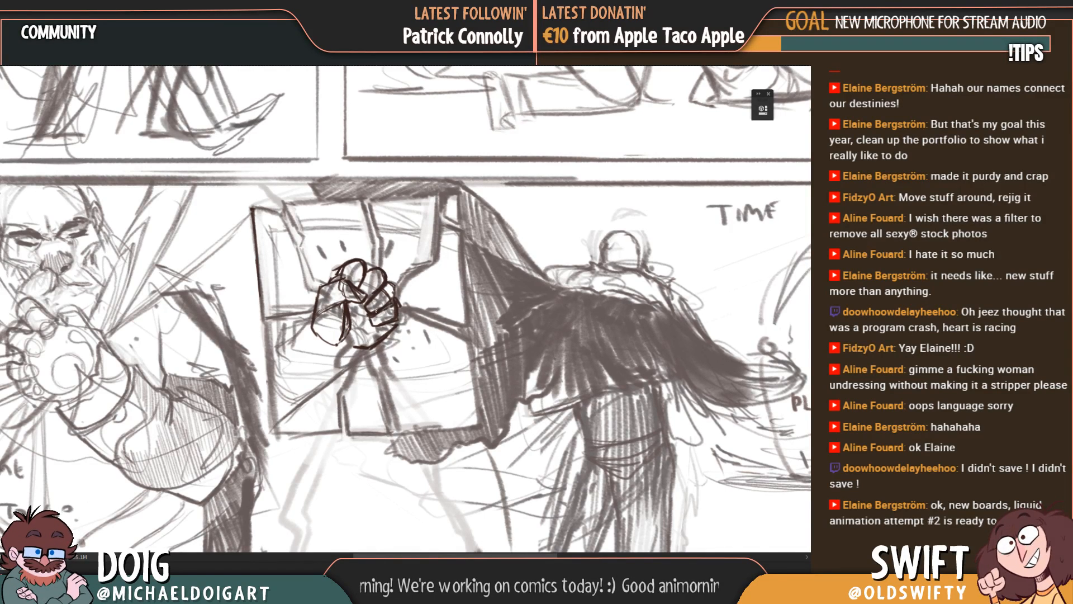
mouse_move(321, 341)
left_mouse_down()
mouse_move(364, 358)
mouse_move(374, 348)
left_mouse_up()
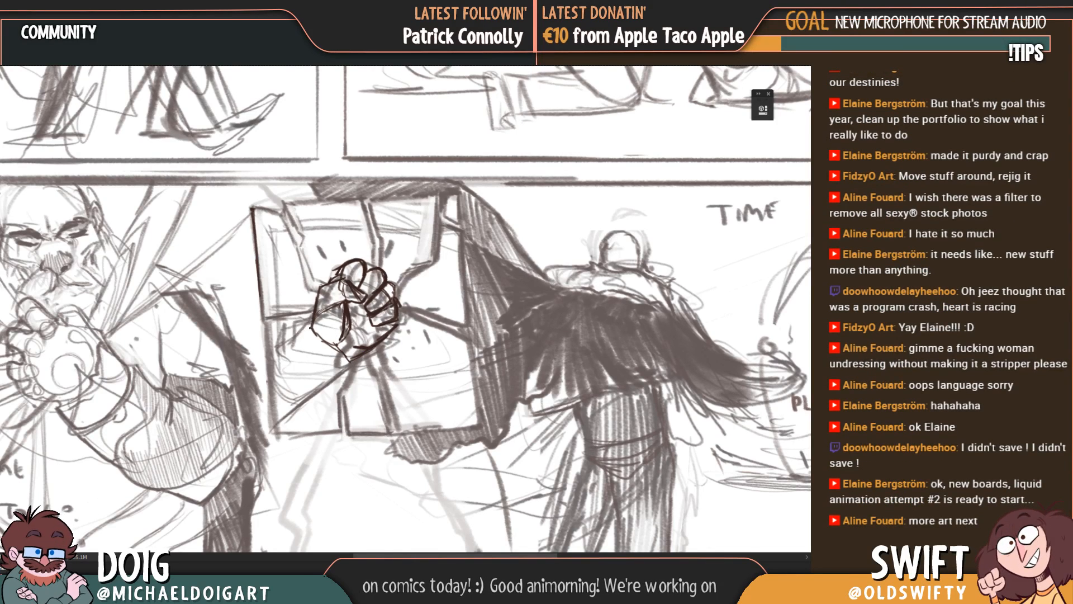
Step: Outline the forearm from the wrist to the frame's left edge, closing it with a vertical side and diagonal lower edge
mouse_move(311, 327)
left_mouse_down()
mouse_move(285, 356)
mouse_move(313, 327)
left_mouse_up()
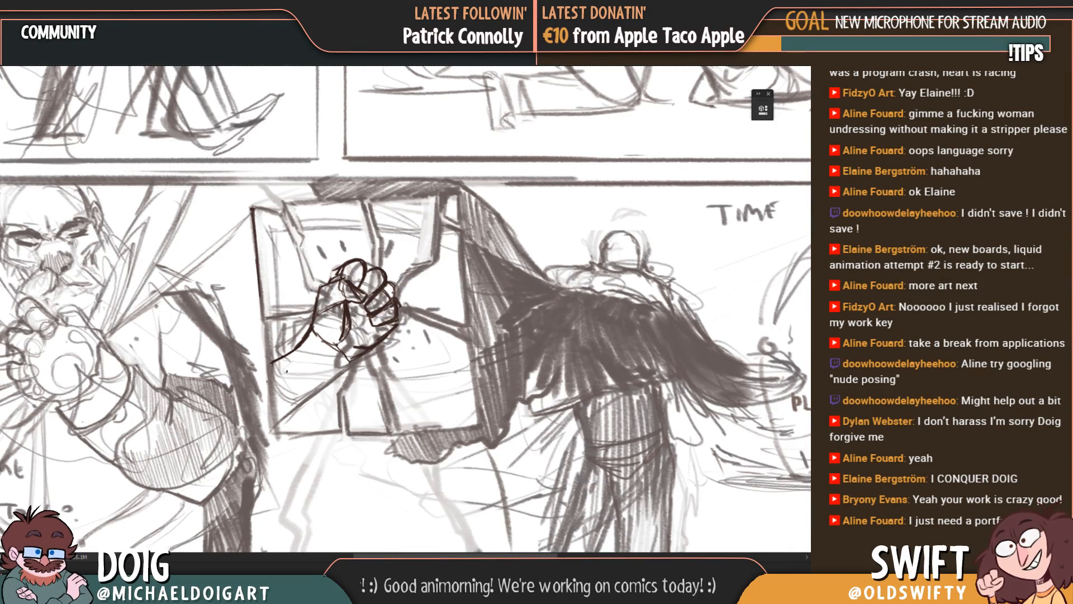
mouse_move(271, 363)
left_mouse_down()
mouse_move(274, 421)
mouse_move(273, 378)
left_mouse_up()
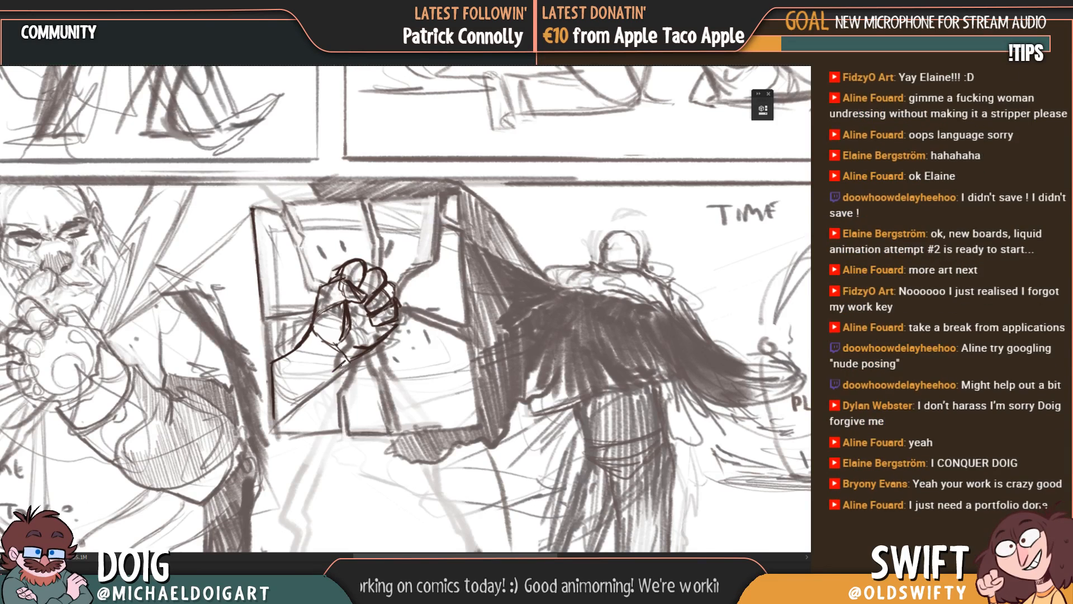
mouse_move(350, 361)
left_mouse_down()
mouse_move(276, 416)
mouse_move(324, 379)
left_mouse_up()
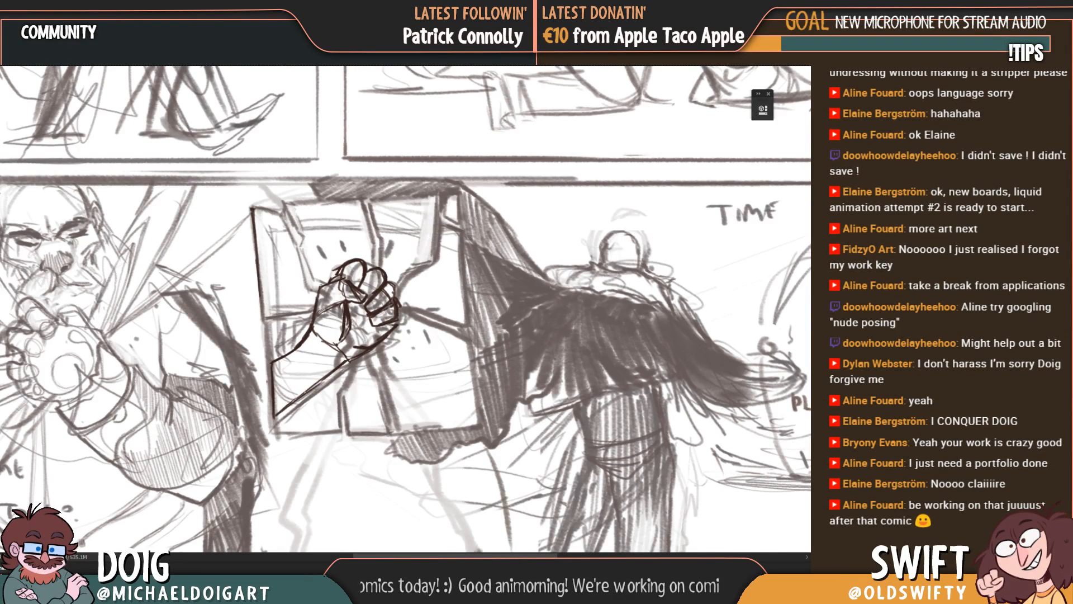
left_click_drag(282, 411, 366, 351)
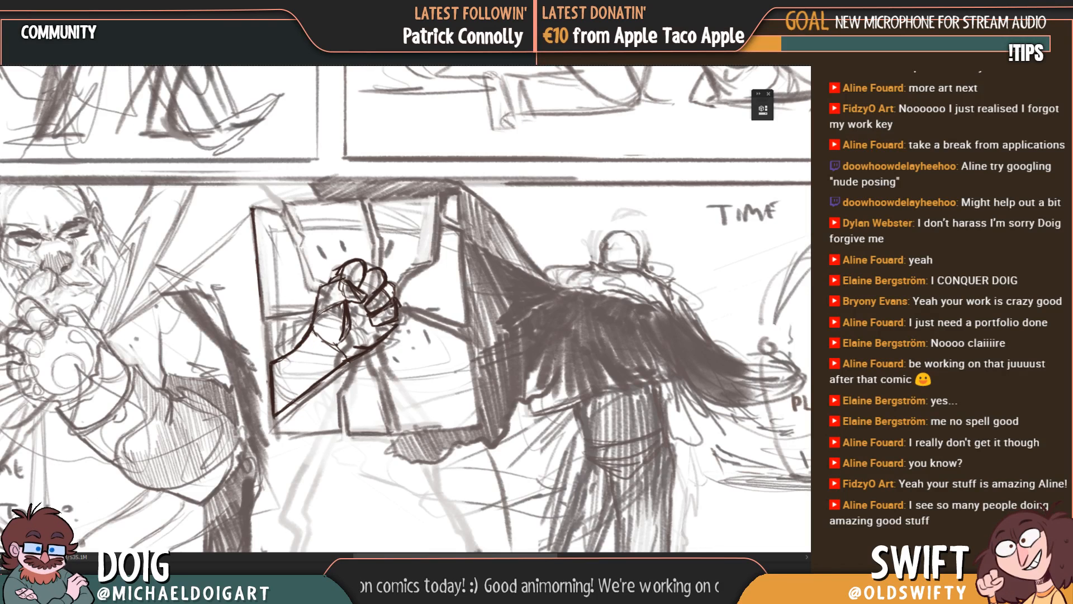
Step: Remove the forearm's upper contour and redraw it from the wrist down to the frame's left edge
left_click_drag(312, 332, 280, 362)
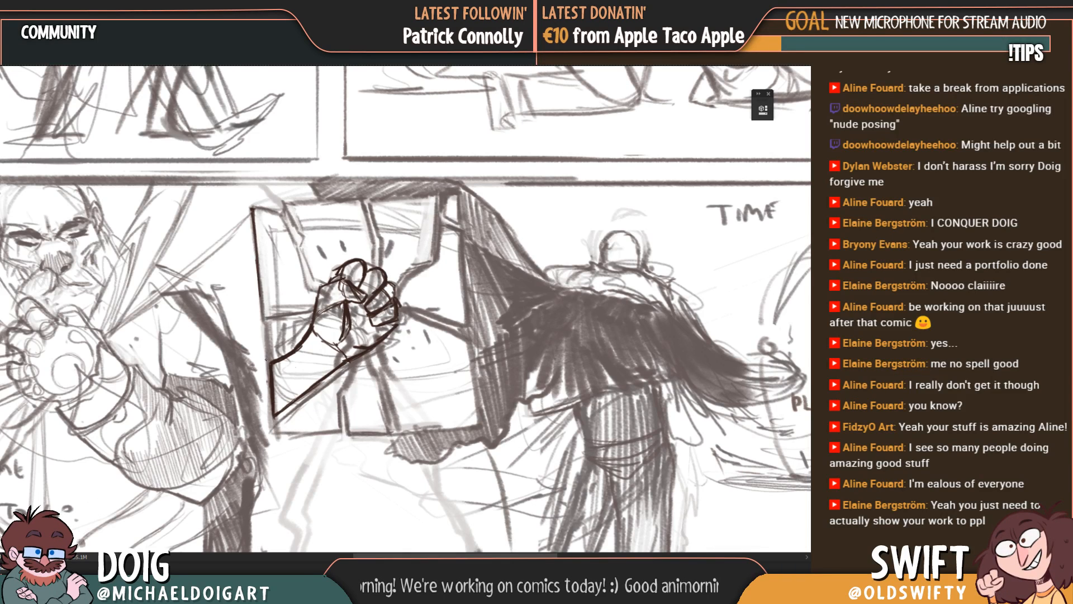
key("l")
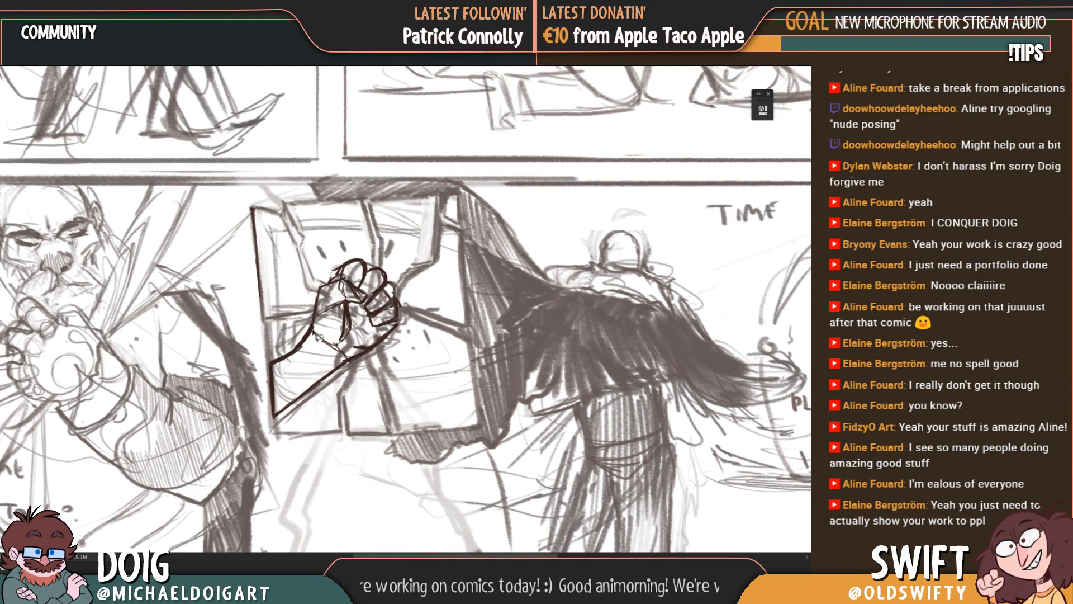
mouse_move(312, 331)
left_mouse_down()
mouse_move(279, 351)
mouse_move(276, 369)
mouse_move(306, 370)
mouse_move(326, 337)
mouse_move(307, 321)
left_mouse_up()
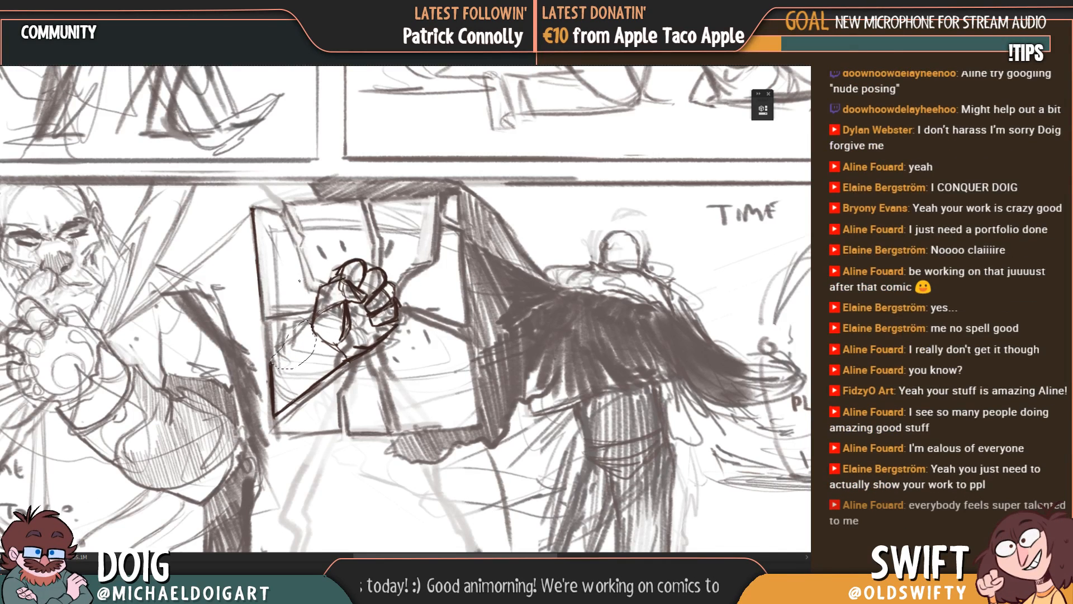
key("ctrl+d")
key("b")
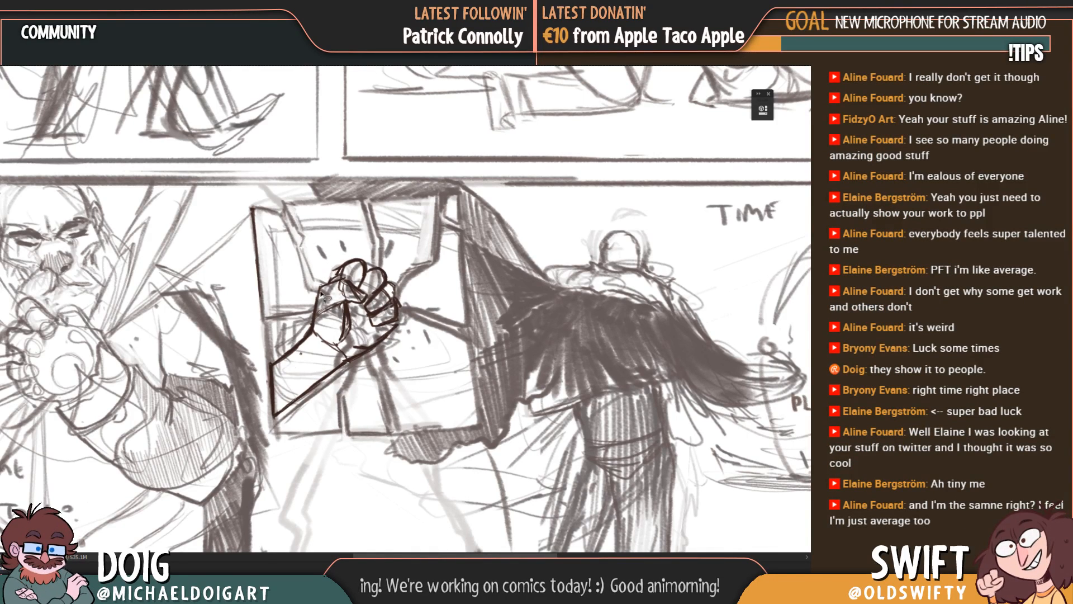
mouse_move(295, 339)
left_mouse_down()
mouse_move(268, 370)
mouse_move(319, 420)
mouse_move(415, 299)
mouse_move(298, 305)
mouse_move(309, 319)
left_mouse_up()
Step: Cut the drawn hand and forearm, paste them back and reposition them over the rough hand in the cracked frame
key("ctrl+x")
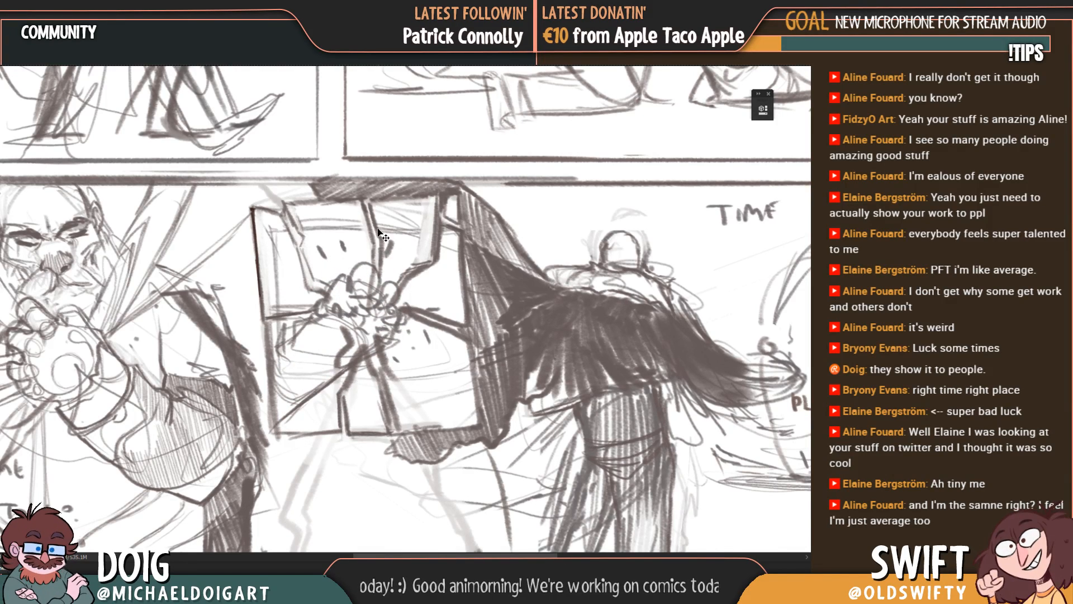
key("ctrl+v")
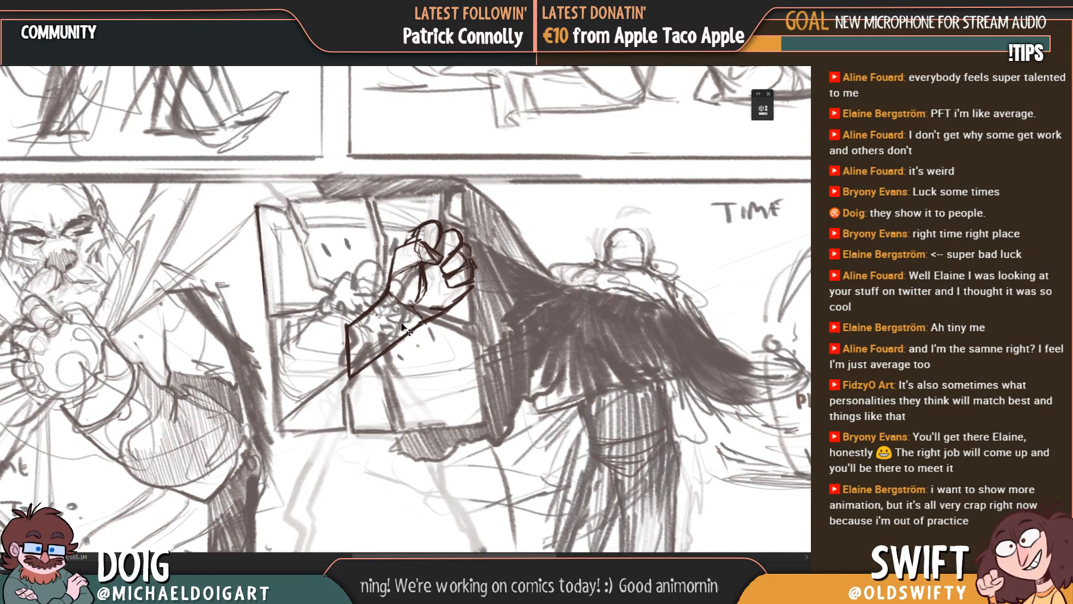
left_click_drag(400, 328, 332, 369)
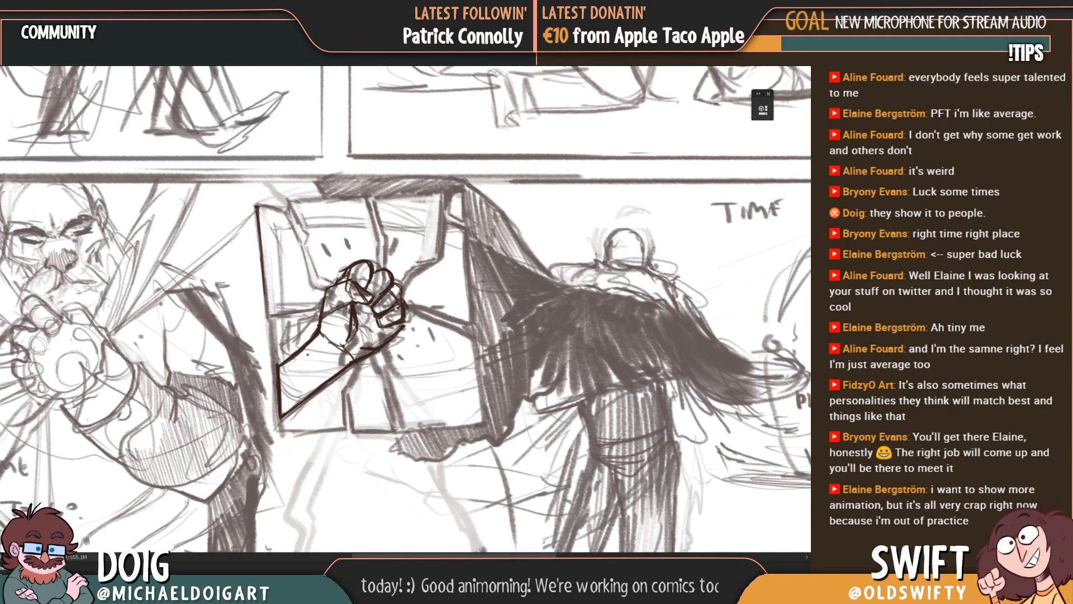
key("ctrl+plus")
key("ctrl+plus")
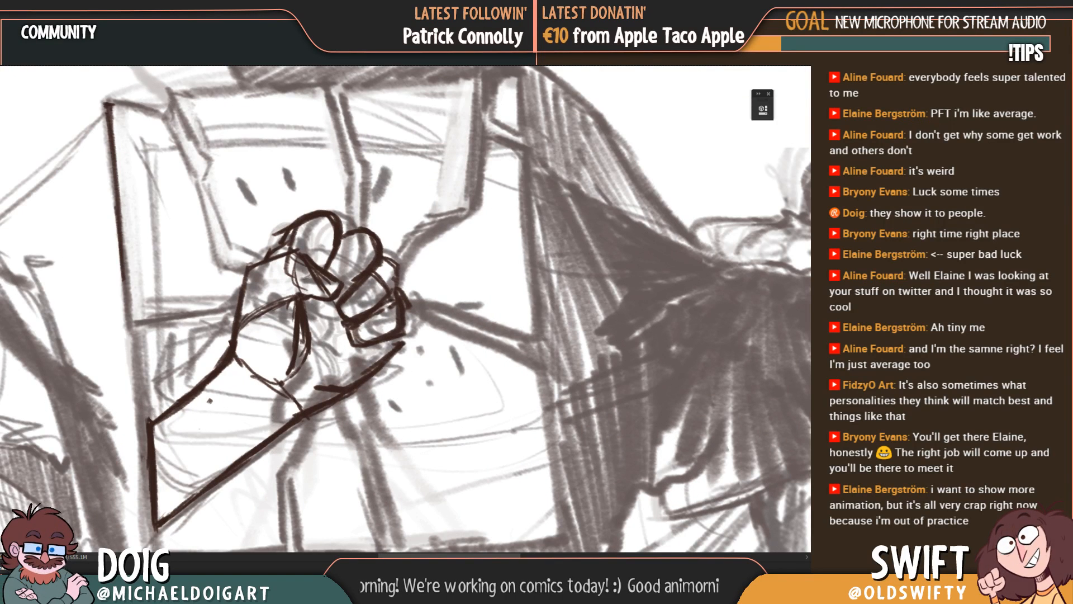
Step: Set the drawn hand's layer to 50% opacity and hide the rough page and frame layers so the hand stands alone
key("5")
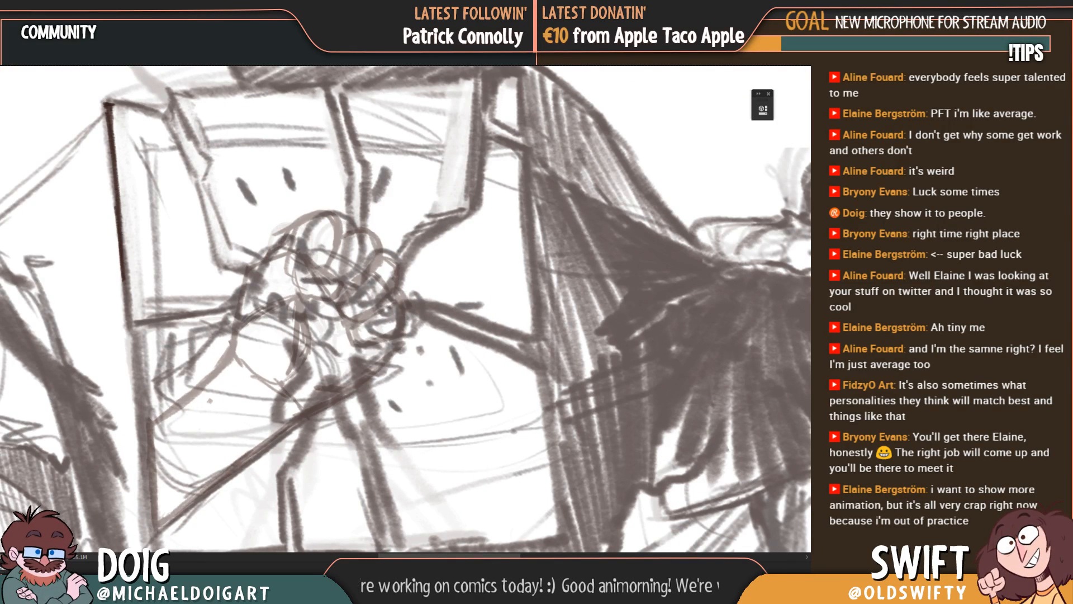
key("0")
key("ctrl+z")
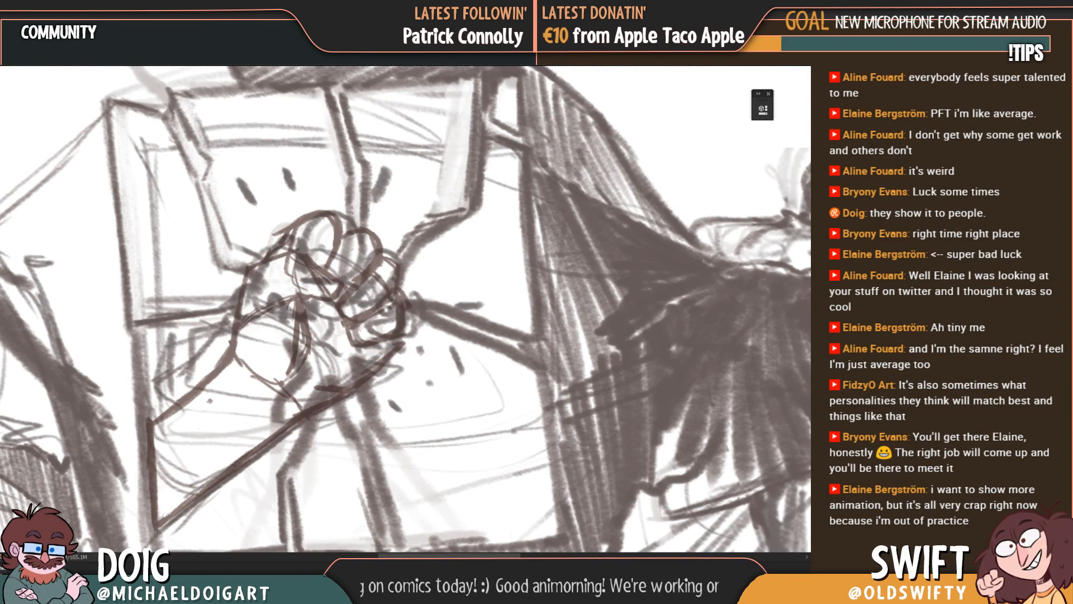
key("ctrl+comma")
key("ctrl+comma")
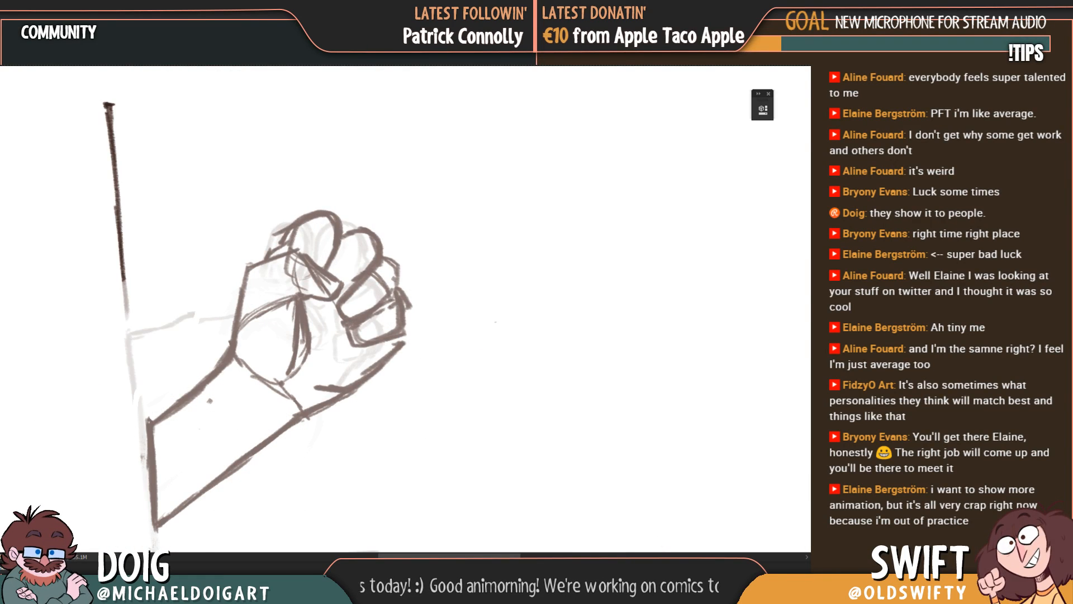
key("ctrl+comma")
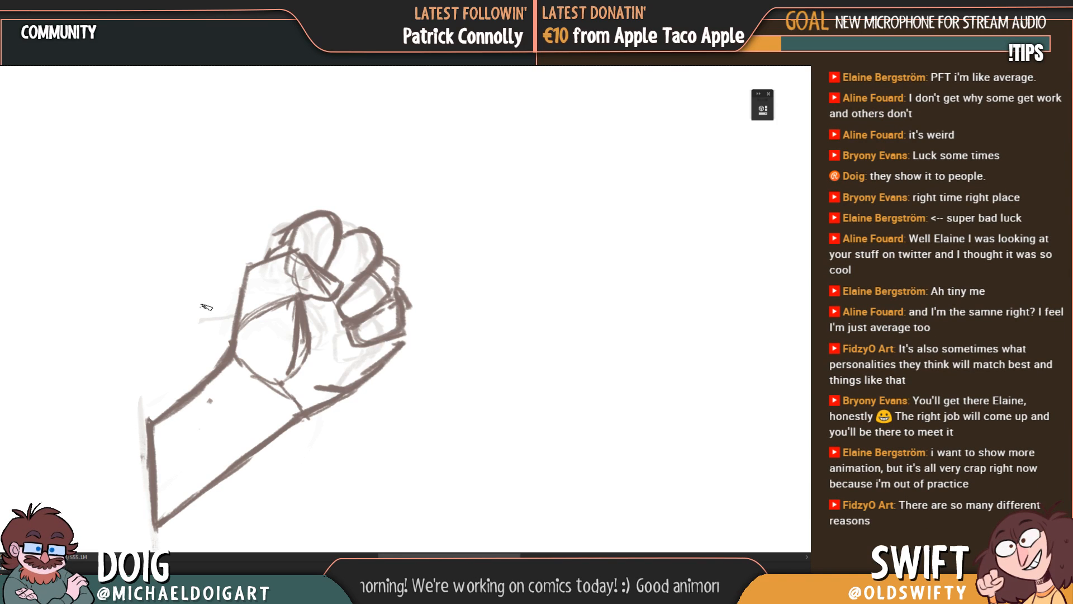
key("ctrl+minus")
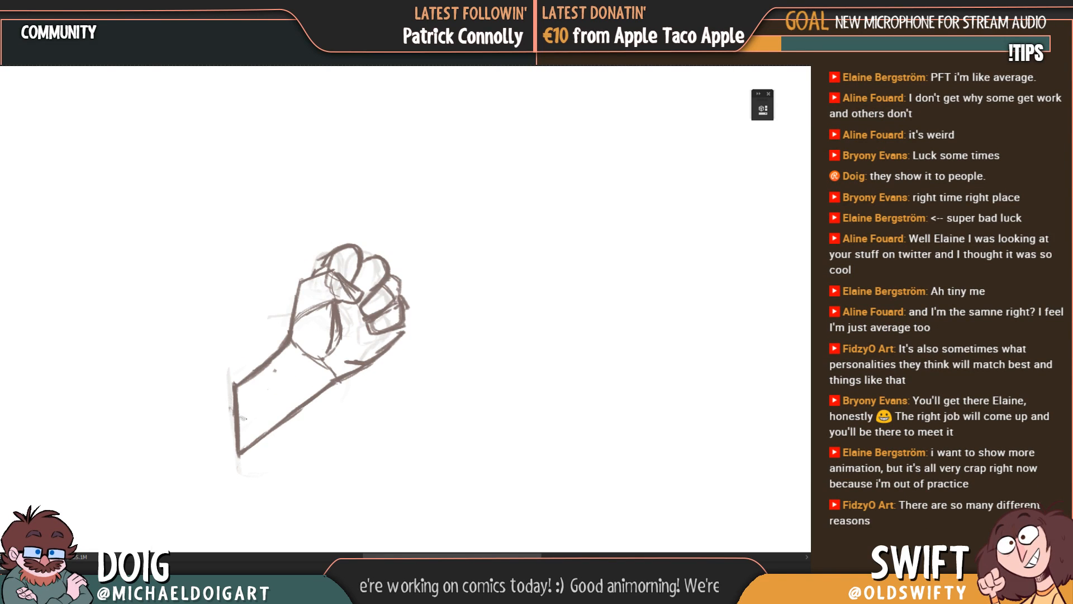
Step: Trace the forearm over the faded hand with dark lines along its lower edge, vertical end and upper edge
left_click_drag(238, 461, 347, 375)
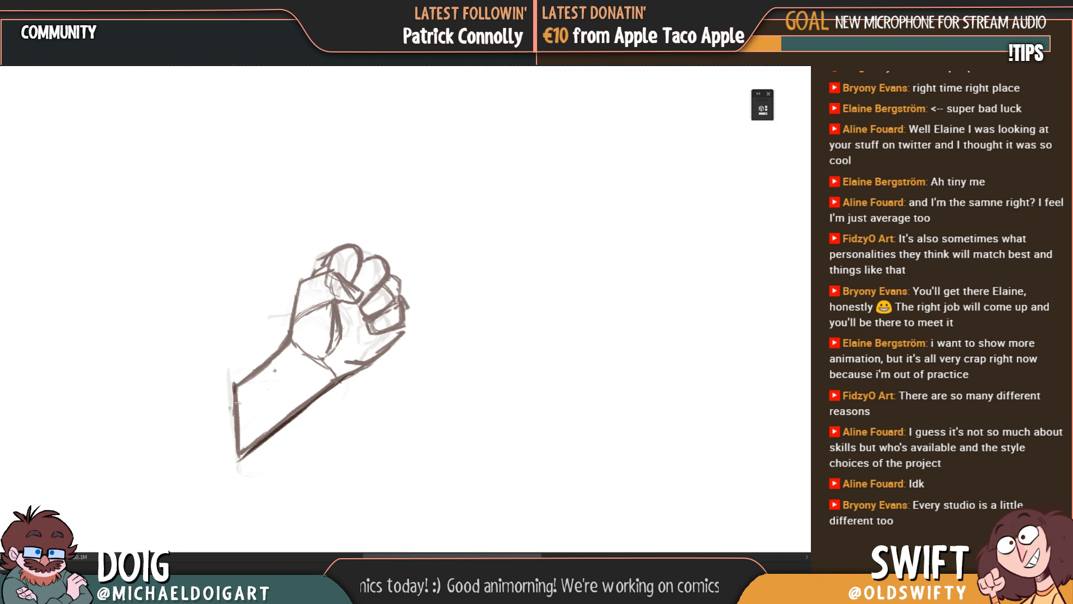
left_click_drag(237, 402, 242, 455)
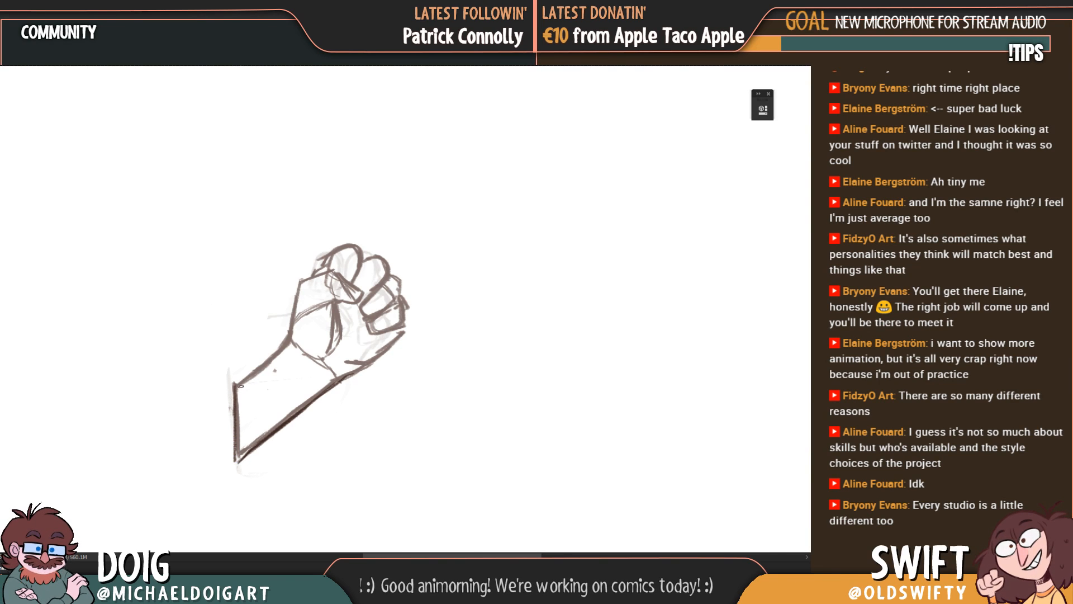
left_click_drag(235, 386, 273, 366)
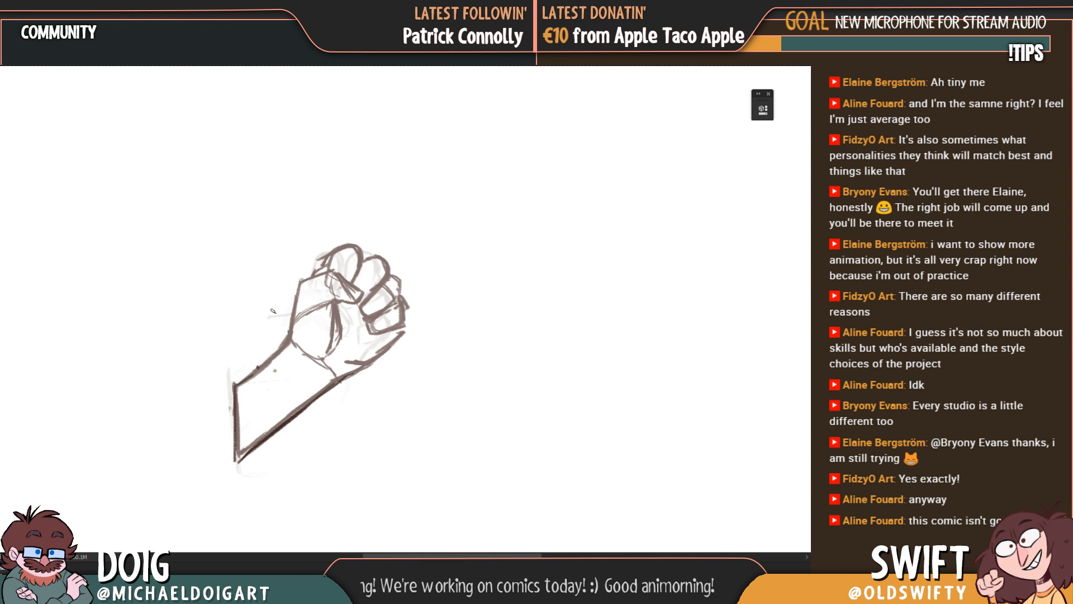
left_click_drag(235, 386, 294, 343)
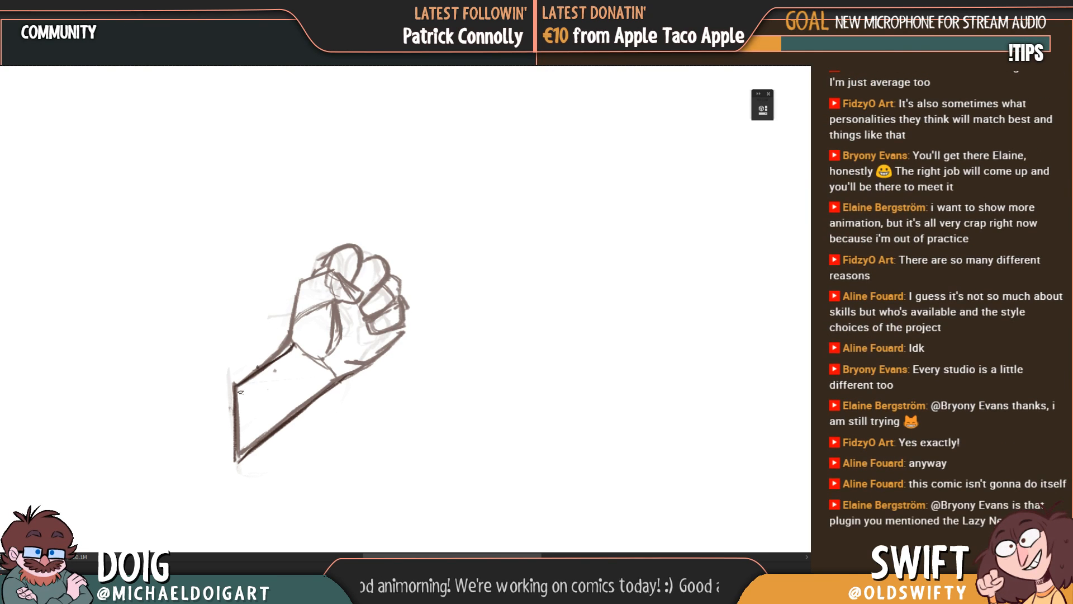
mouse_move(236, 446)
left_mouse_down()
mouse_move(236, 465)
mouse_move(245, 461)
left_mouse_up()
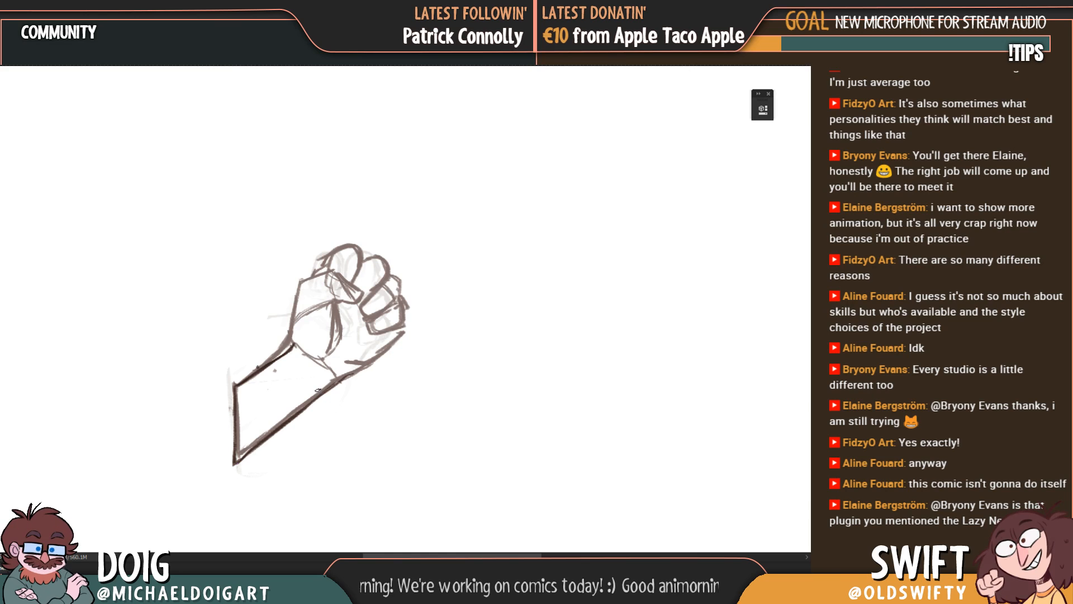
Step: Trace the thumb-side contour from the wrist to the first knuckle and the heel of the palm down to the forearm
mouse_move(306, 351)
left_mouse_down()
mouse_move(287, 365)
mouse_move(295, 351)
left_mouse_up()
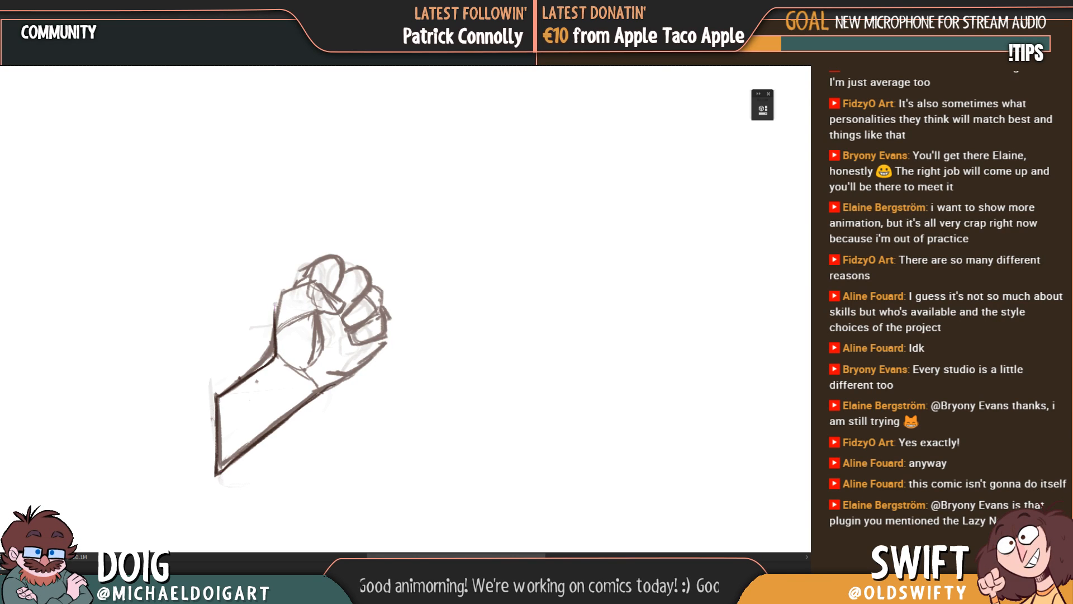
mouse_move(290, 288)
left_mouse_down()
mouse_move(274, 331)
mouse_move(330, 334)
mouse_move(319, 324)
left_mouse_up()
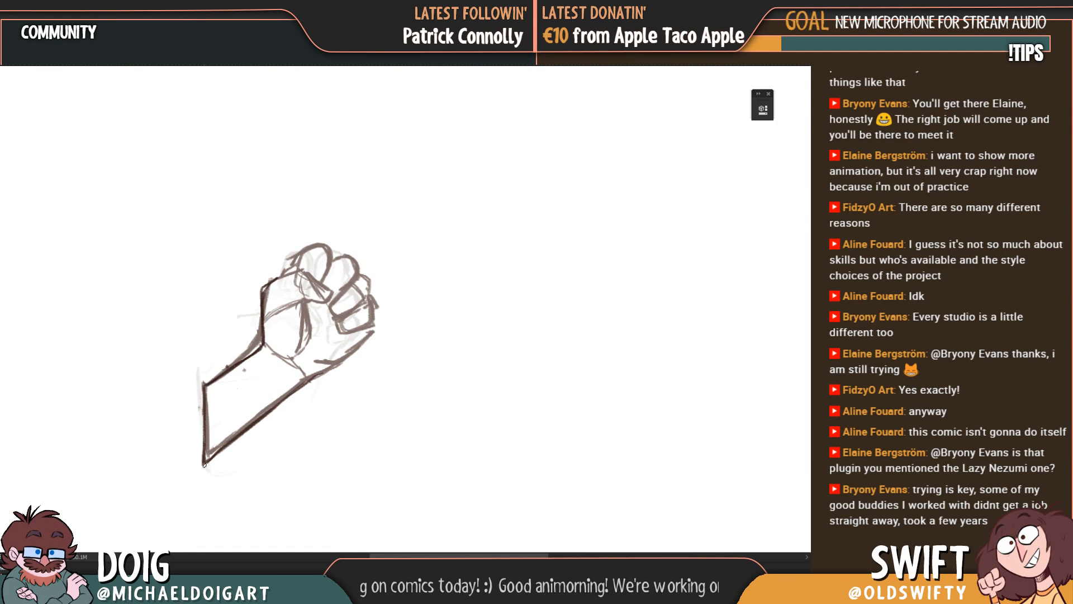
mouse_move(205, 465)
left_mouse_down()
mouse_move(311, 382)
mouse_move(262, 388)
mouse_move(301, 340)
mouse_move(298, 366)
left_mouse_up()
left_click_drag(267, 333, 276, 375)
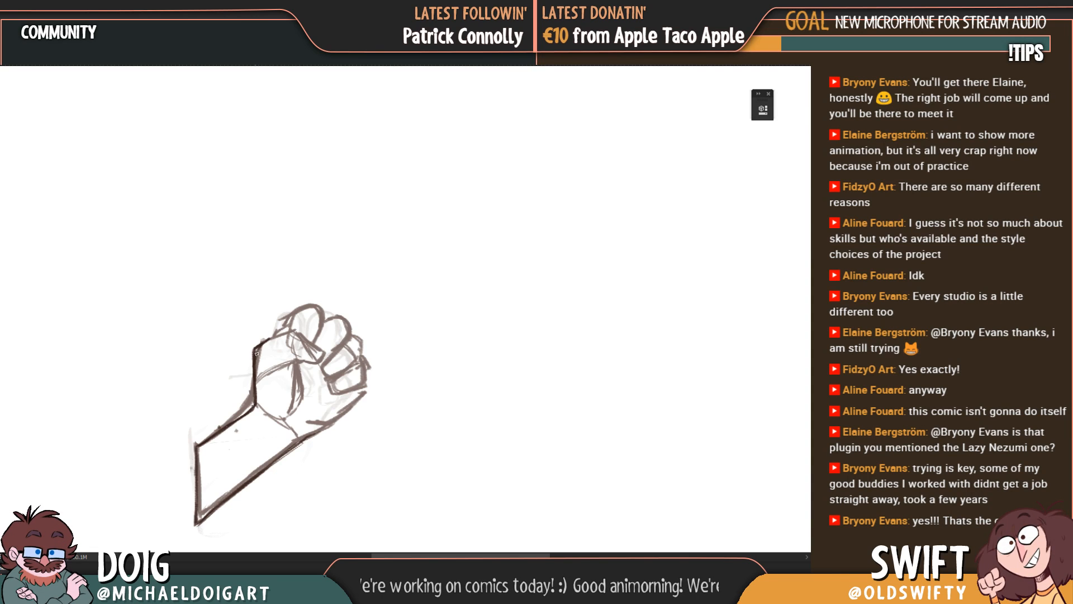
left_click_drag(353, 385, 361, 350)
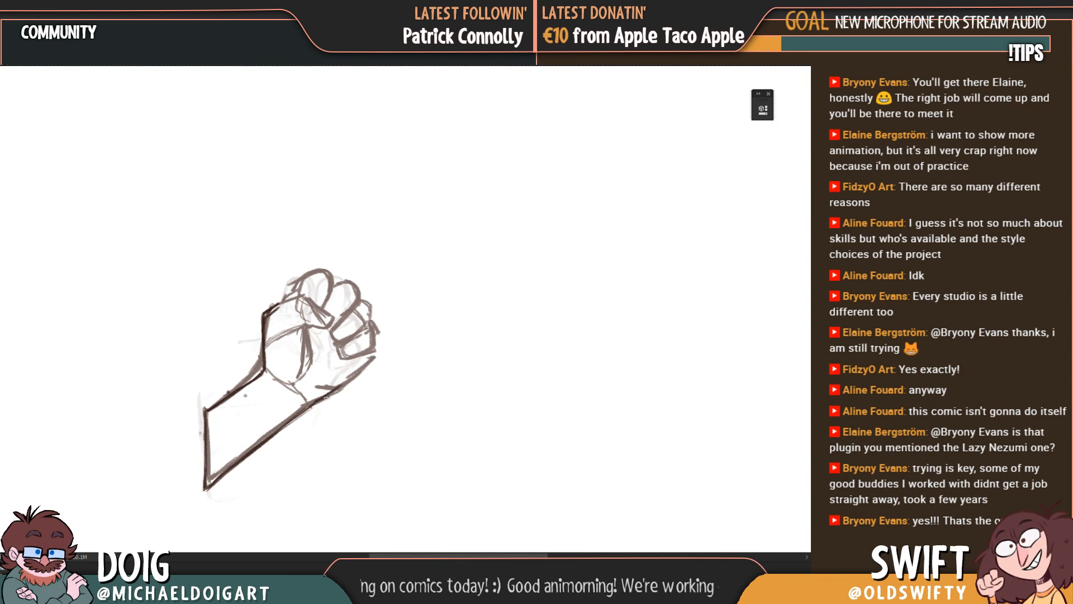
left_click_drag(300, 367, 255, 395)
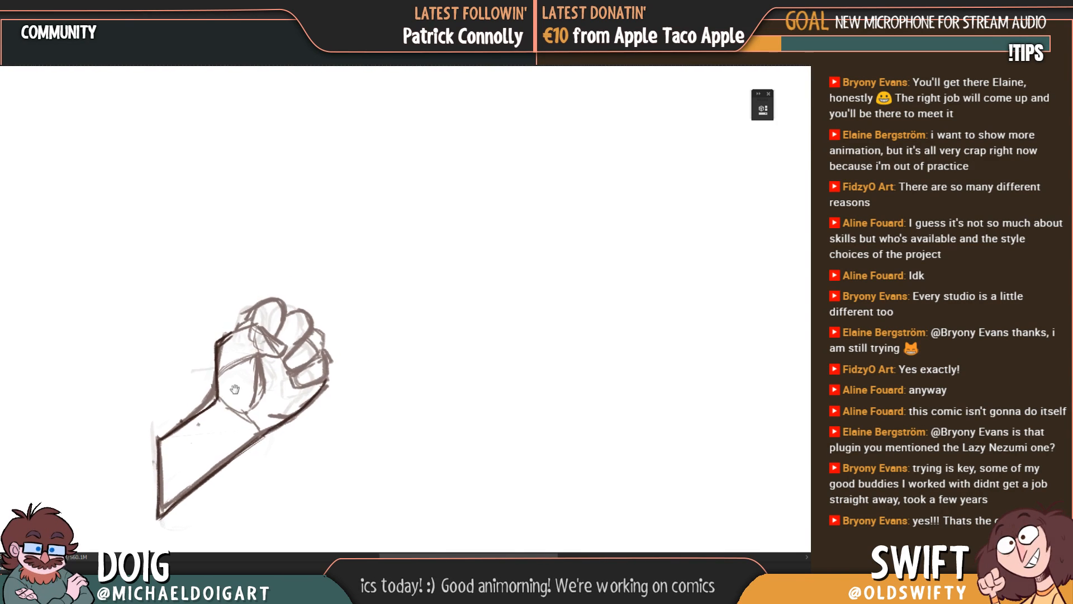
left_click_drag(189, 387, 199, 371)
left_click_drag(180, 407, 188, 401)
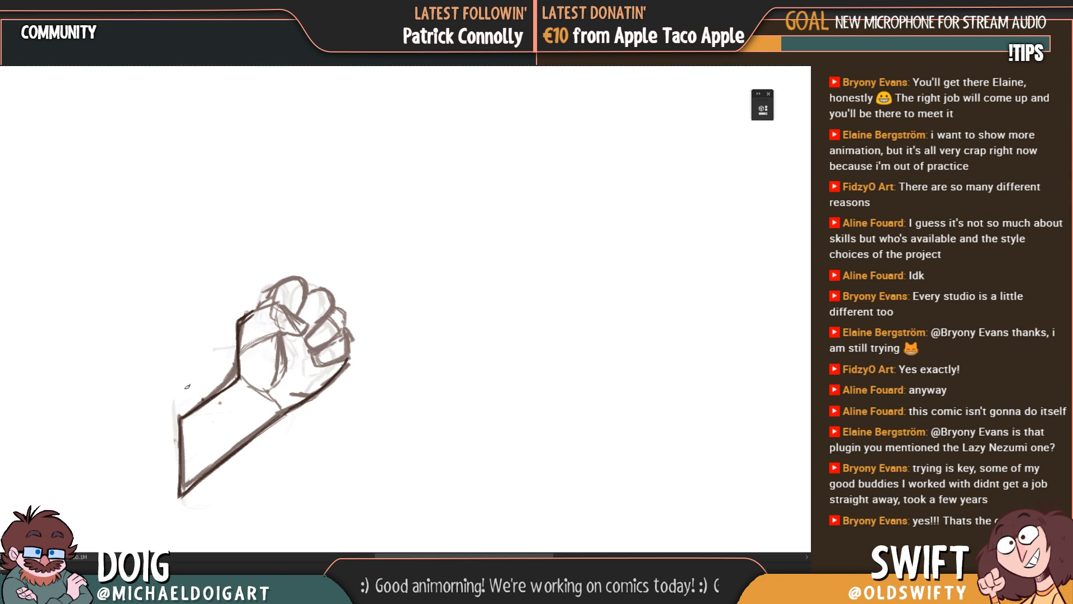
Step: Reduce the brush size and redraw the line closing the forearm's cut-off end
left_click_drag(315, 379, 415, 365)
left_click_drag(414, 352, 402, 336)
key("ctrl+alt+z")
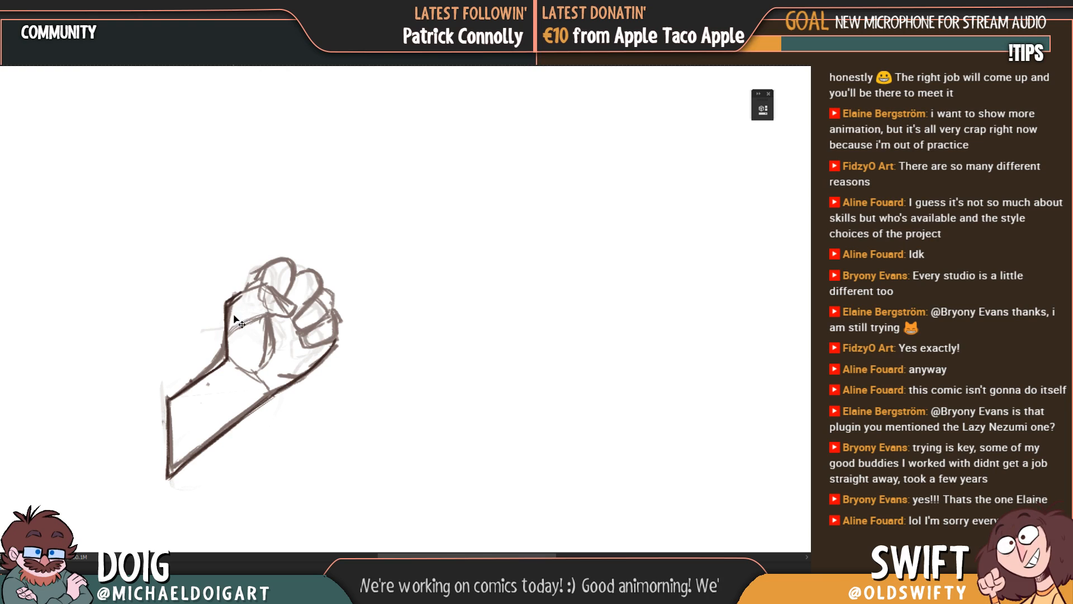
key("bracketleft")
key("bracketleft")
key("bracketleft")
key("bracketleft")
key("bracketleft")
key("bracketleft")
key("bracketleft")
key("bracketleft")
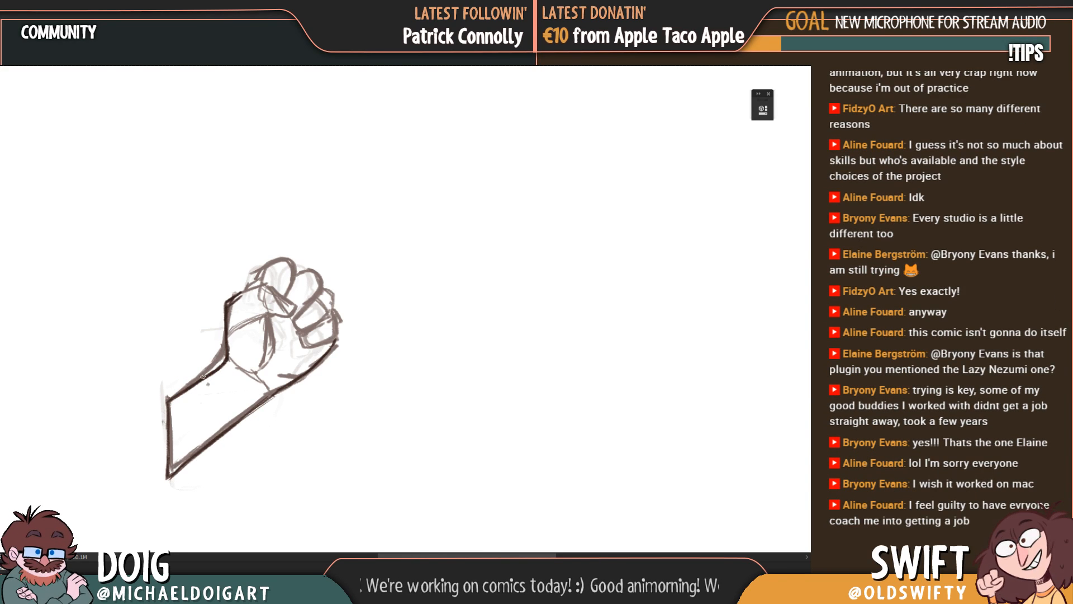
left_click_drag(168, 371, 208, 329)
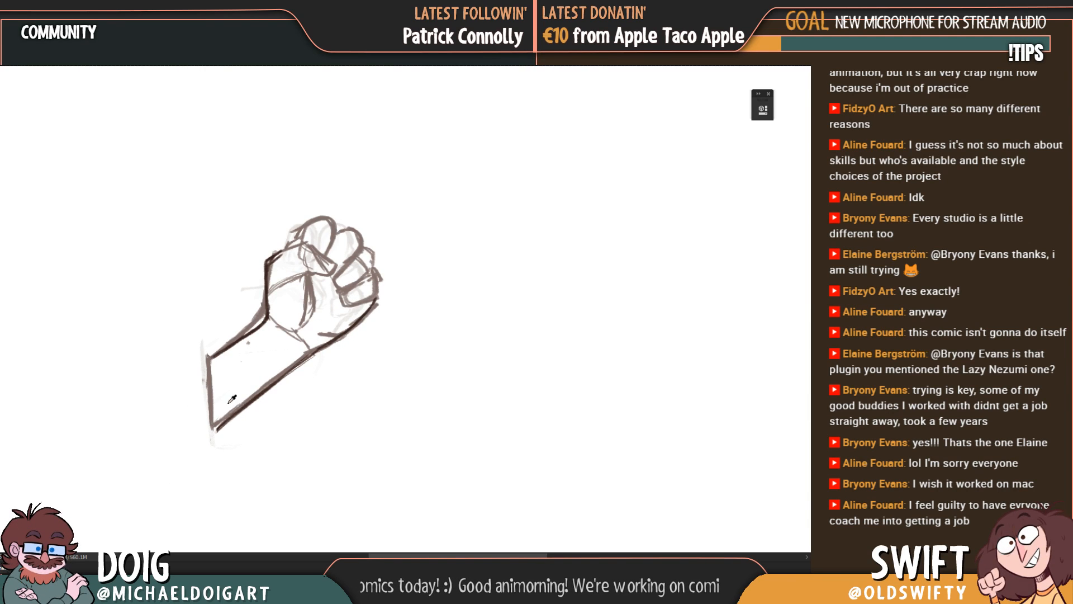
left_click_drag(214, 356, 214, 433)
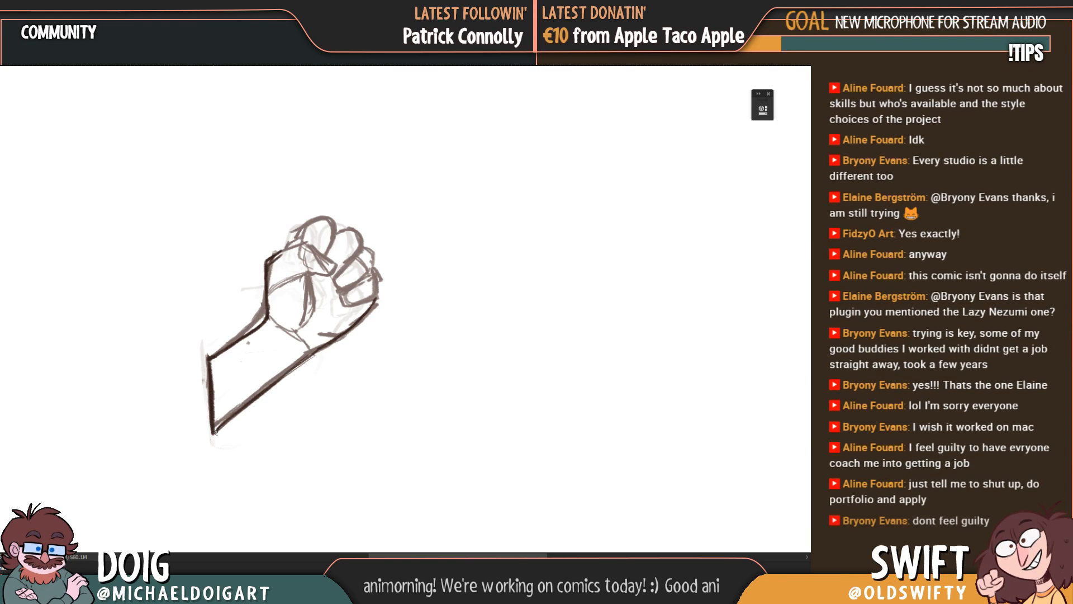
Step: Trace the outer contour of the fist from the thumb-side corner around the rounded knuckles of the curled fingers
mouse_move(225, 375)
left_mouse_down()
mouse_move(204, 408)
mouse_move(166, 423)
left_mouse_up()
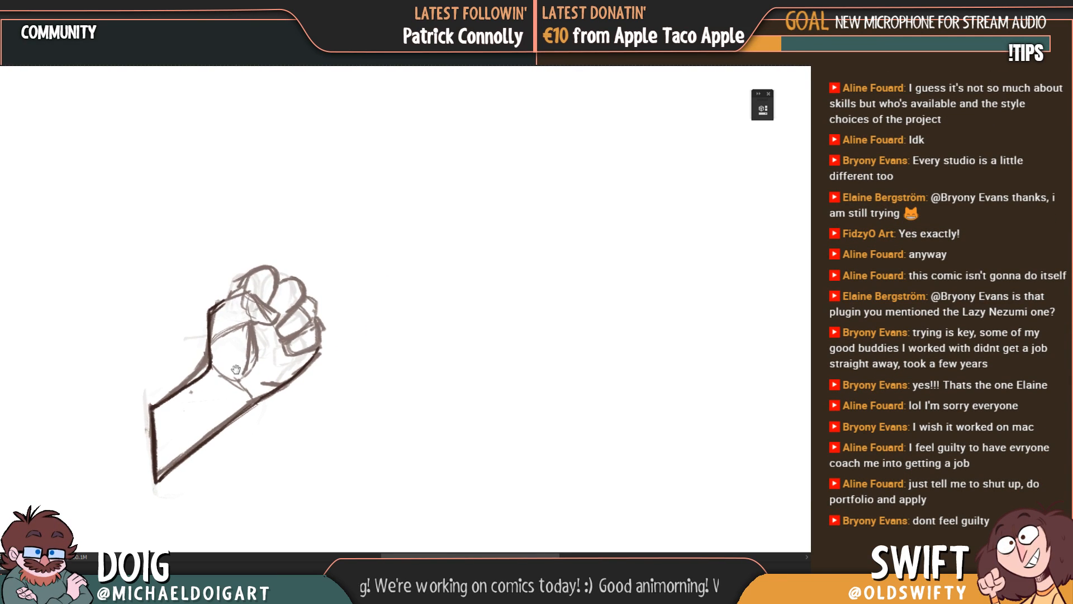
left_click_drag(258, 400, 255, 434)
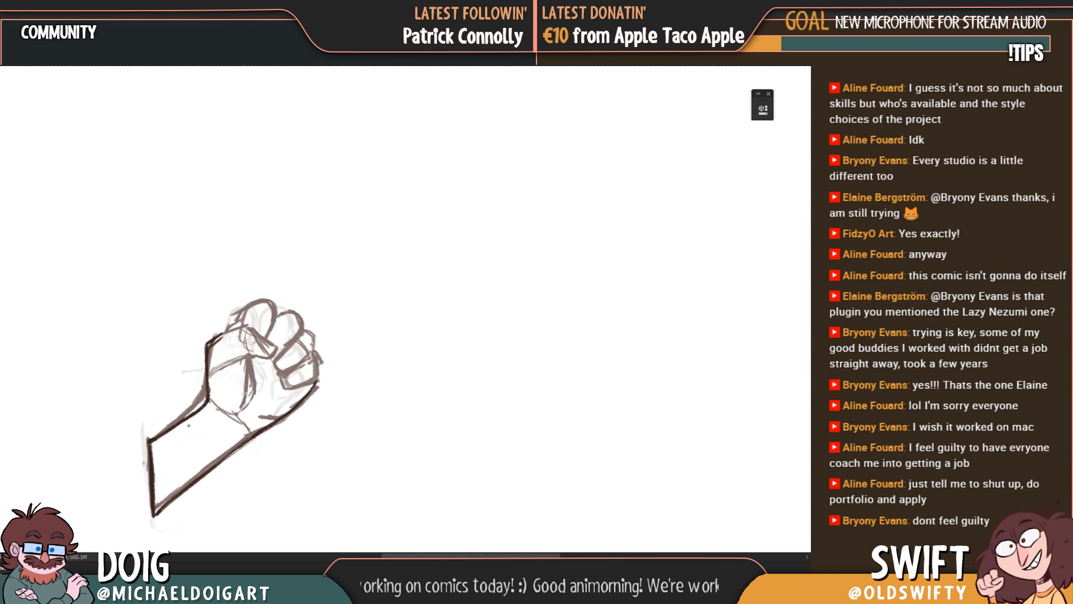
left_click_drag(211, 341, 228, 328)
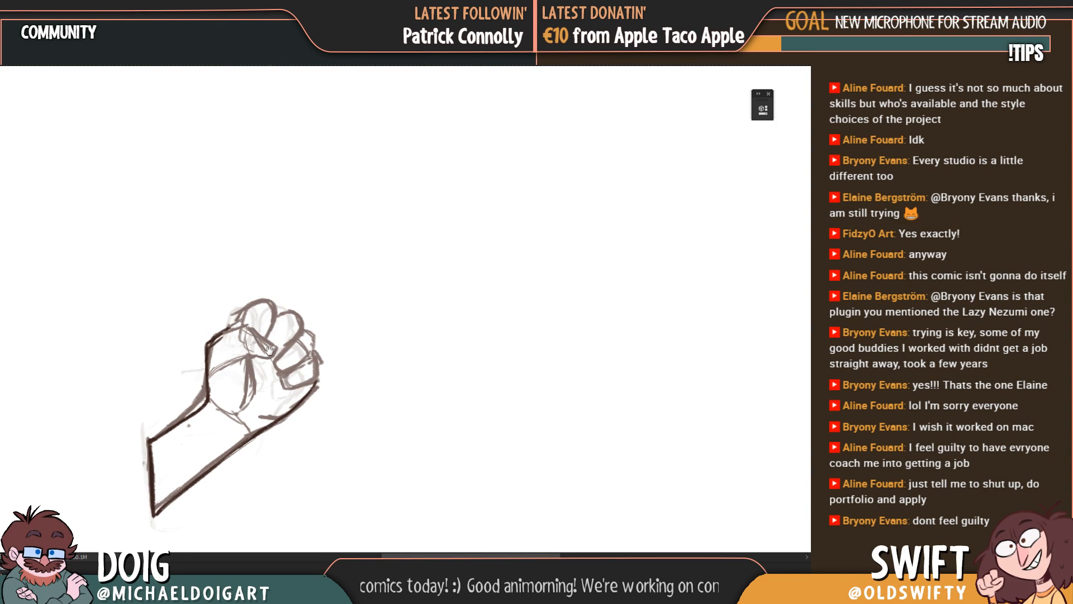
mouse_move(298, 383)
left_mouse_down()
mouse_move(293, 349)
mouse_move(320, 346)
mouse_move(300, 311)
mouse_move(281, 343)
mouse_move(277, 319)
mouse_move(288, 320)
mouse_move(270, 338)
mouse_move(257, 322)
mouse_move(238, 342)
mouse_move(241, 330)
mouse_move(273, 326)
mouse_move(253, 336)
left_mouse_up()
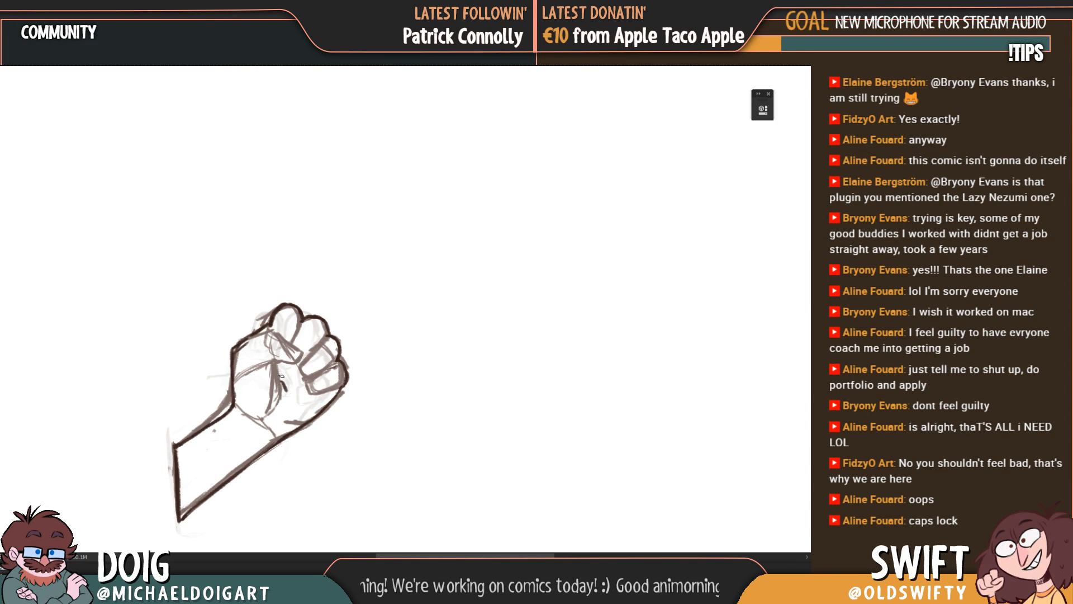
Step: Trace the curved crease of the thumb base inside the palm
left_click_drag(281, 376, 276, 366)
left_click_drag(264, 406, 328, 354)
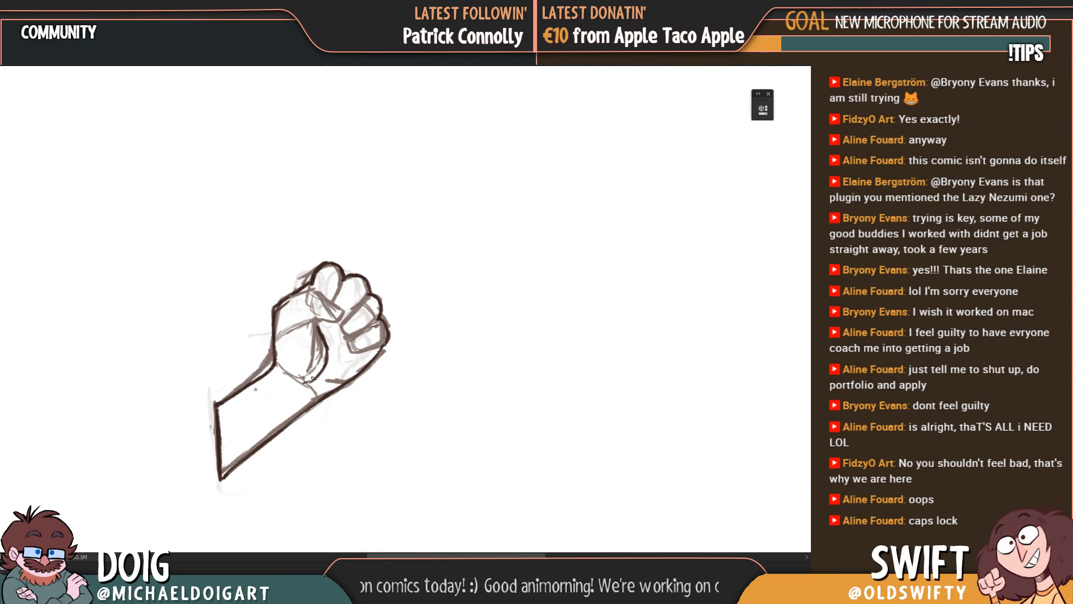
left_click_drag(283, 392, 292, 379)
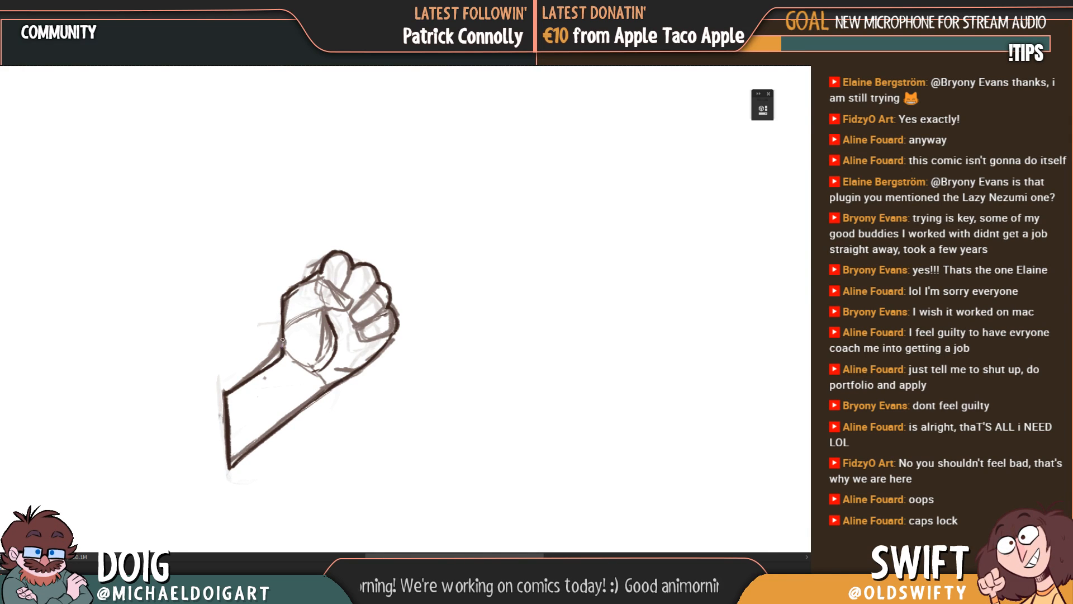
Step: Place the faded rough hand beside the line drawing as a reference and rough in the oval thumb base within the palm
mouse_move(267, 402)
left_mouse_down()
mouse_move(269, 378)
mouse_move(295, 482)
mouse_move(405, 407)
mouse_move(364, 410)
mouse_move(429, 356)
mouse_move(252, 373)
left_mouse_up()
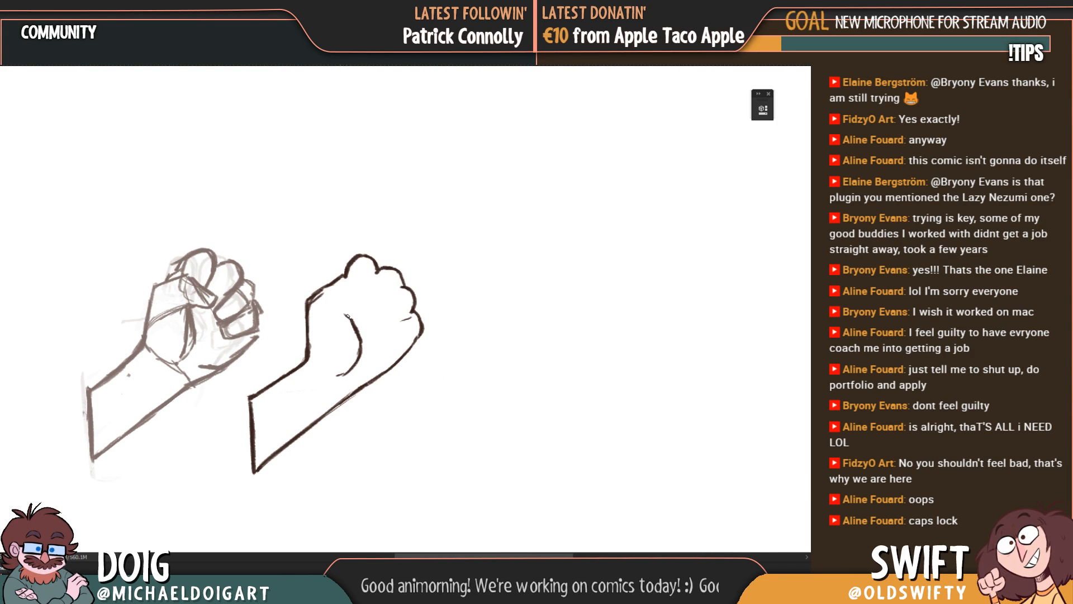
left_click_drag(318, 291, 341, 310)
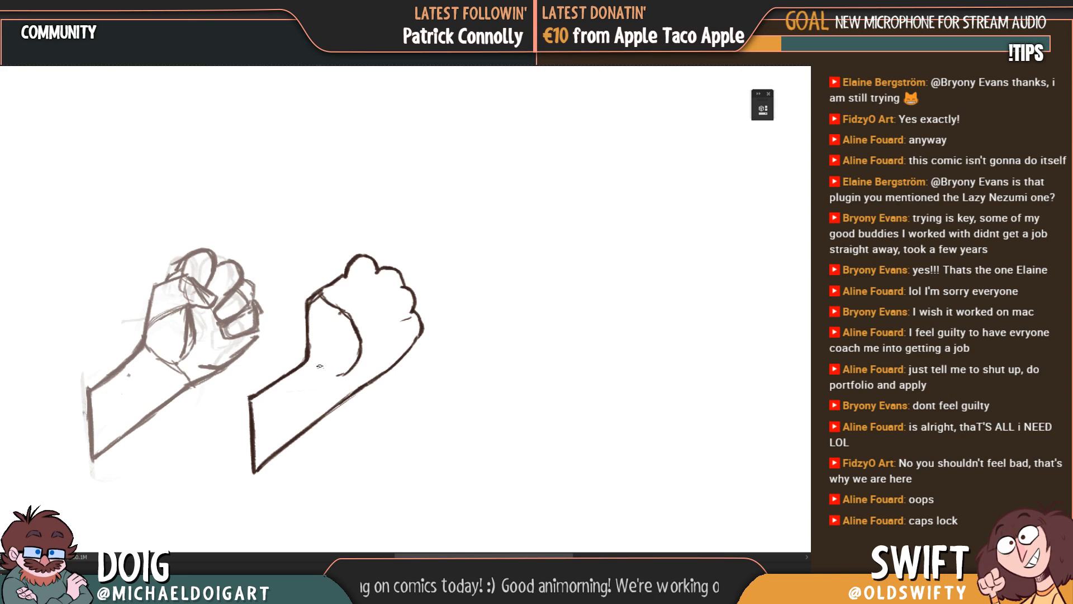
mouse_move(309, 358)
left_mouse_down()
mouse_move(332, 374)
mouse_move(351, 364)
left_mouse_up()
mouse_move(307, 361)
left_mouse_down()
mouse_move(341, 376)
mouse_move(387, 366)
mouse_move(199, 384)
mouse_move(379, 371)
mouse_move(405, 397)
left_mouse_up()
key("v")
mouse_move(403, 382)
left_mouse_down()
mouse_move(227, 356)
mouse_move(255, 368)
mouse_move(284, 345)
mouse_move(268, 347)
mouse_move(276, 336)
mouse_move(261, 357)
left_mouse_up()
key("l")
key("e")
key("b")
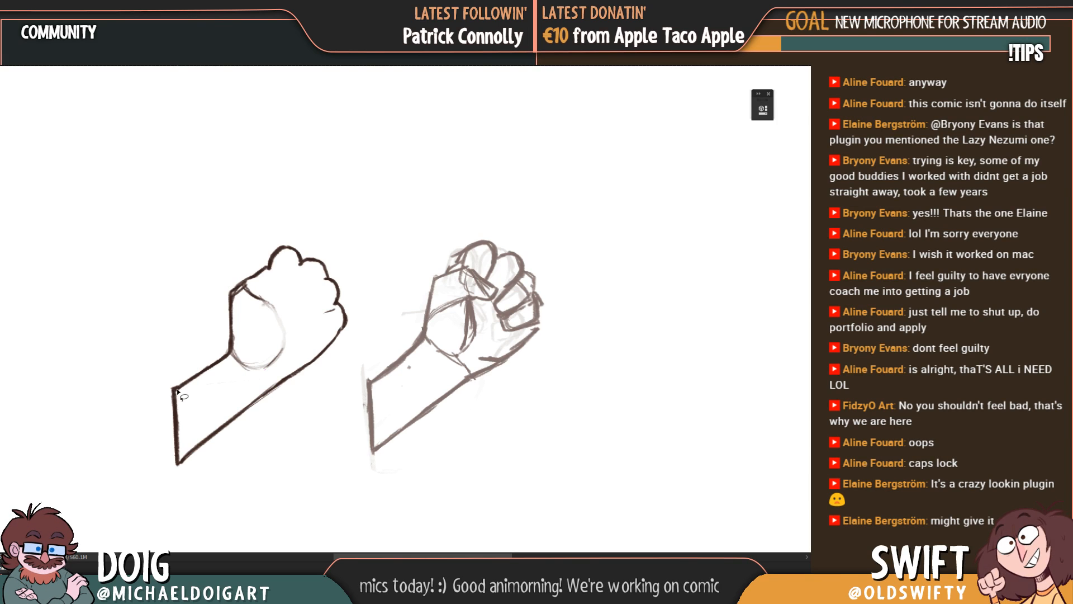
Step: Delete the forearm's slanted end line and redraw it as a straight vertical stroke
mouse_move(171, 394)
left_mouse_down()
mouse_move(160, 432)
mouse_move(169, 466)
mouse_move(197, 427)
mouse_move(189, 391)
left_mouse_up()
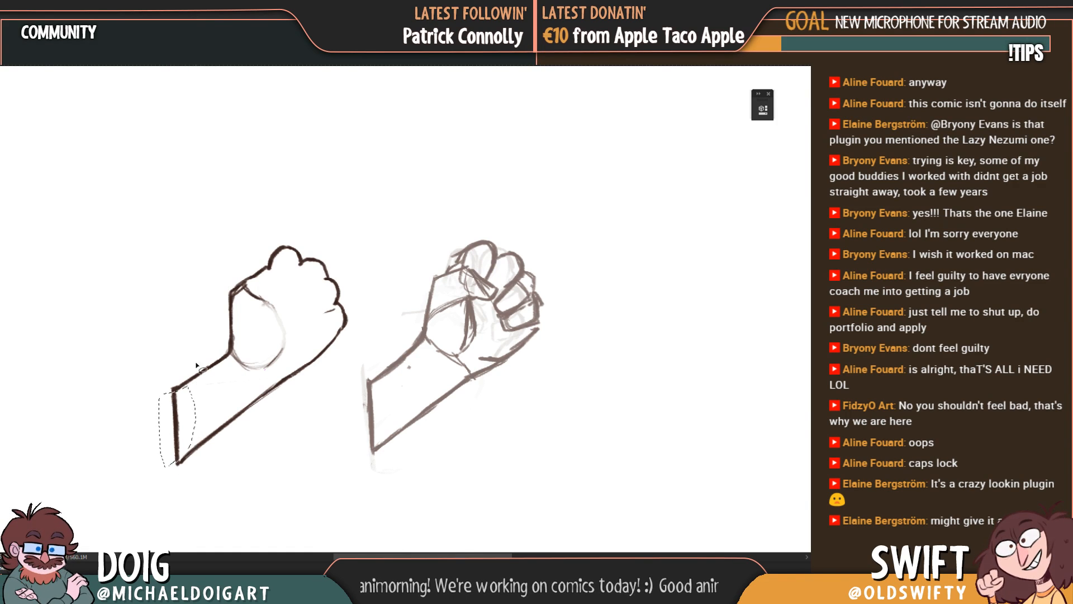
key("Delete")
key("ctrl+d")
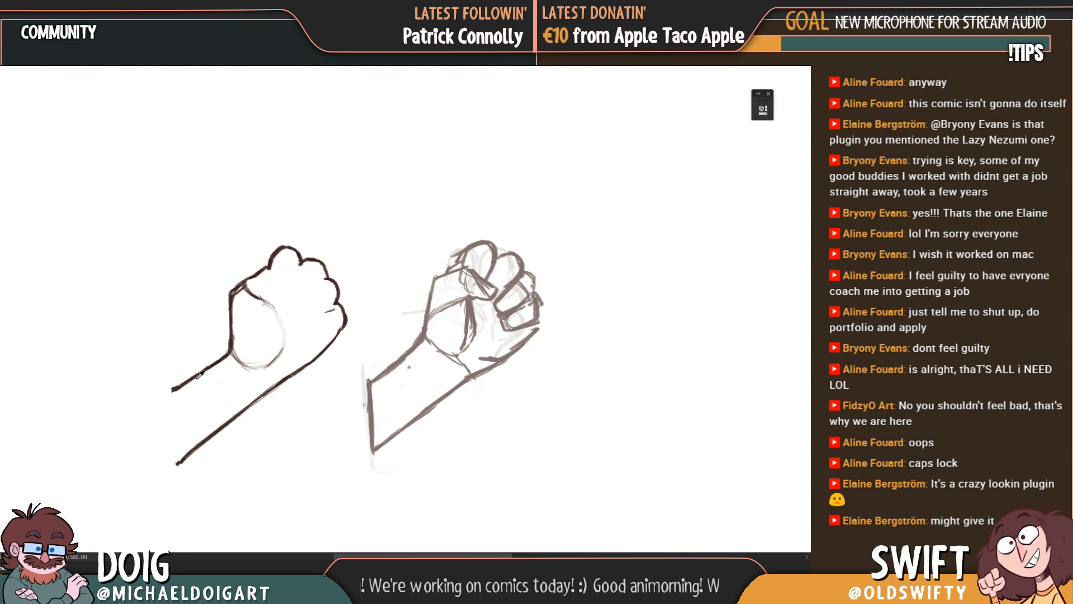
left_click_drag(172, 388, 171, 466)
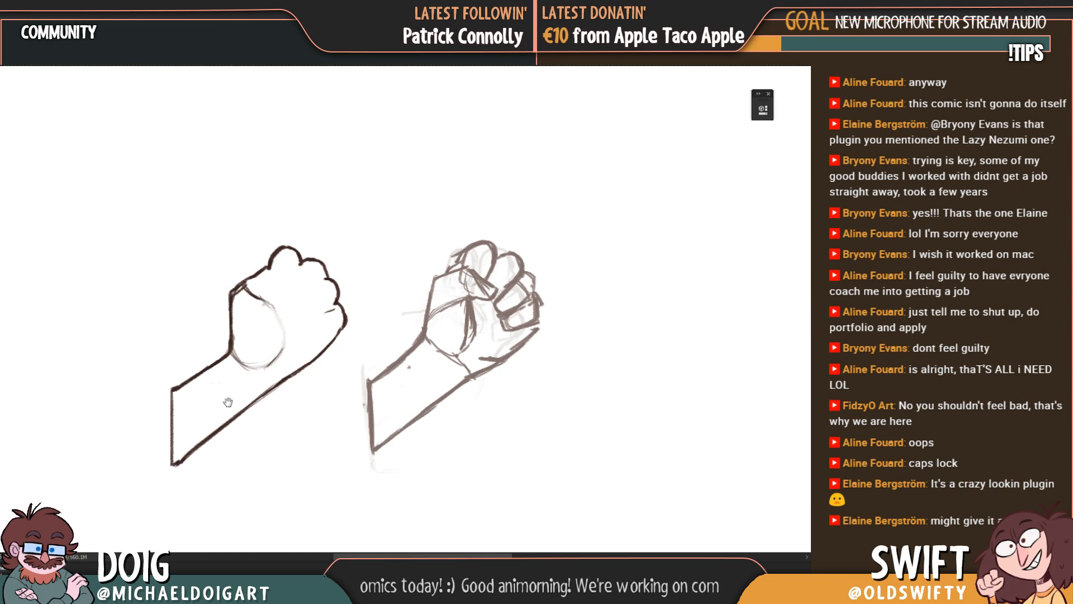
Step: Retrace the forearm's vertical end line to thicken it, undoing the first attempt
left_click_drag(220, 404, 197, 418)
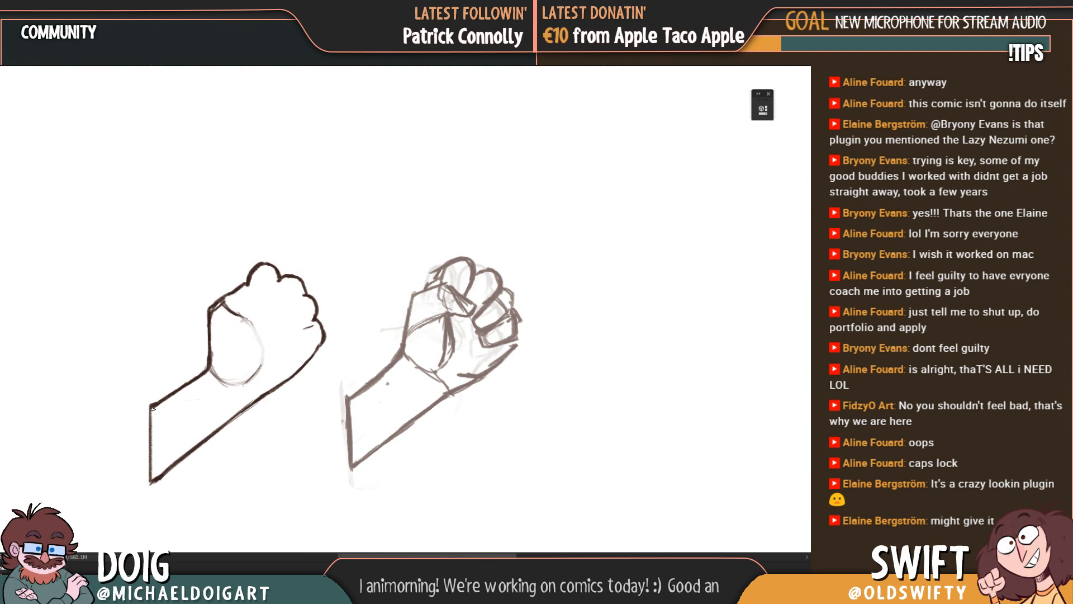
left_click_drag(150, 406, 151, 477)
key("ctrl+z")
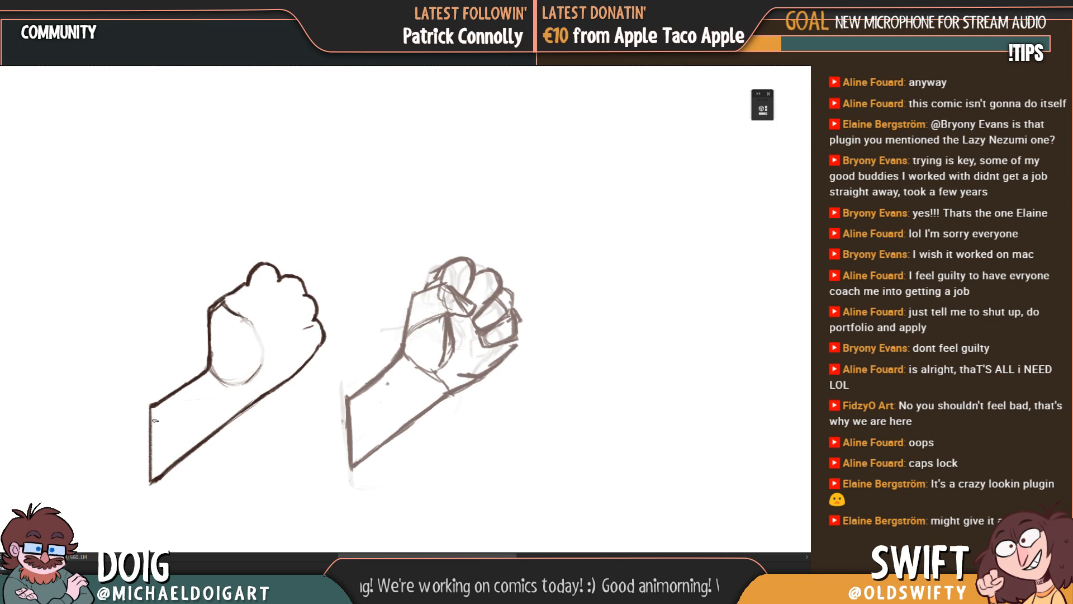
left_click_drag(152, 403, 150, 483)
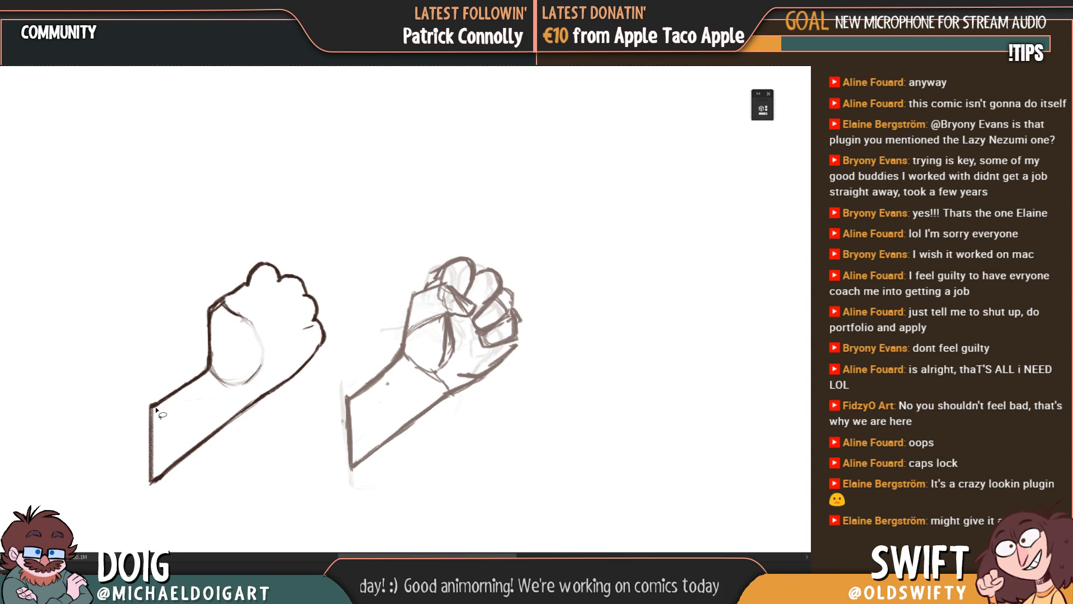
mouse_move(153, 409)
left_mouse_down()
mouse_move(140, 436)
mouse_move(147, 481)
mouse_move(162, 480)
mouse_move(163, 398)
left_mouse_up()
key("Delete")
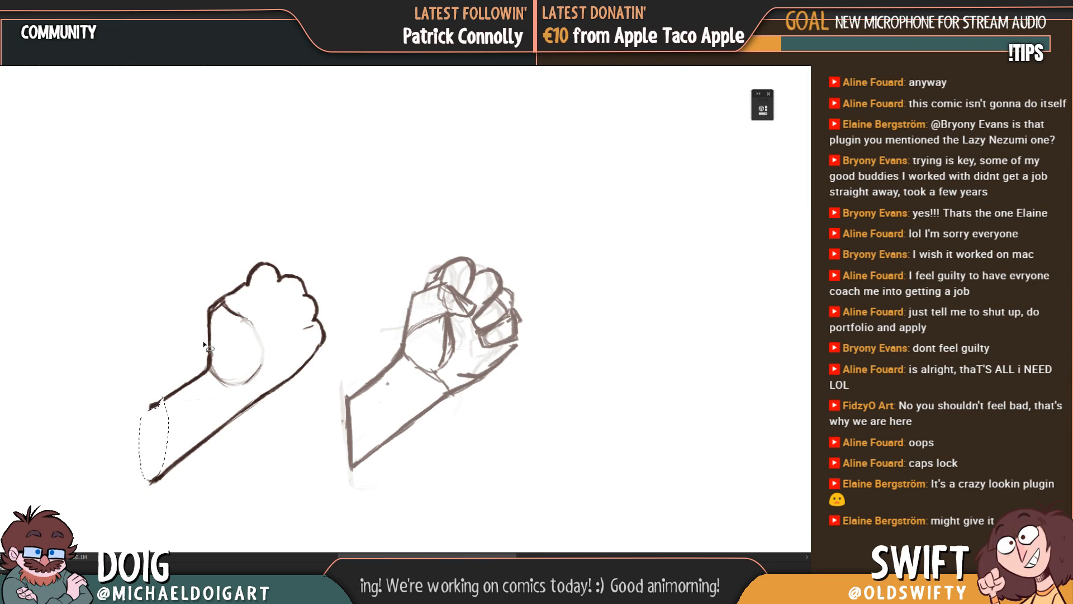
key("ctrl+z")
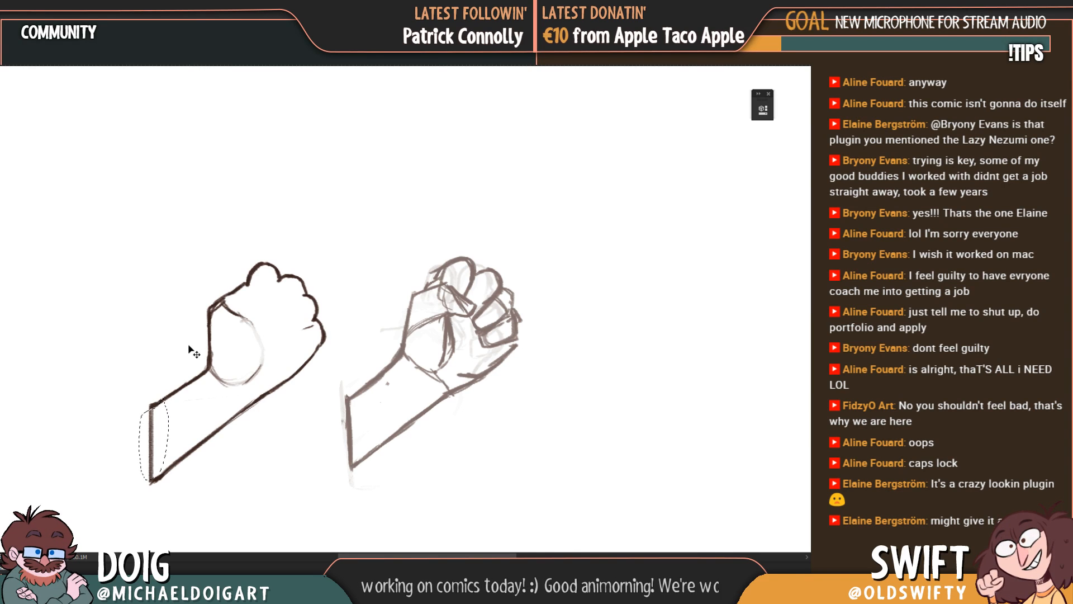
key("ctrl+d")
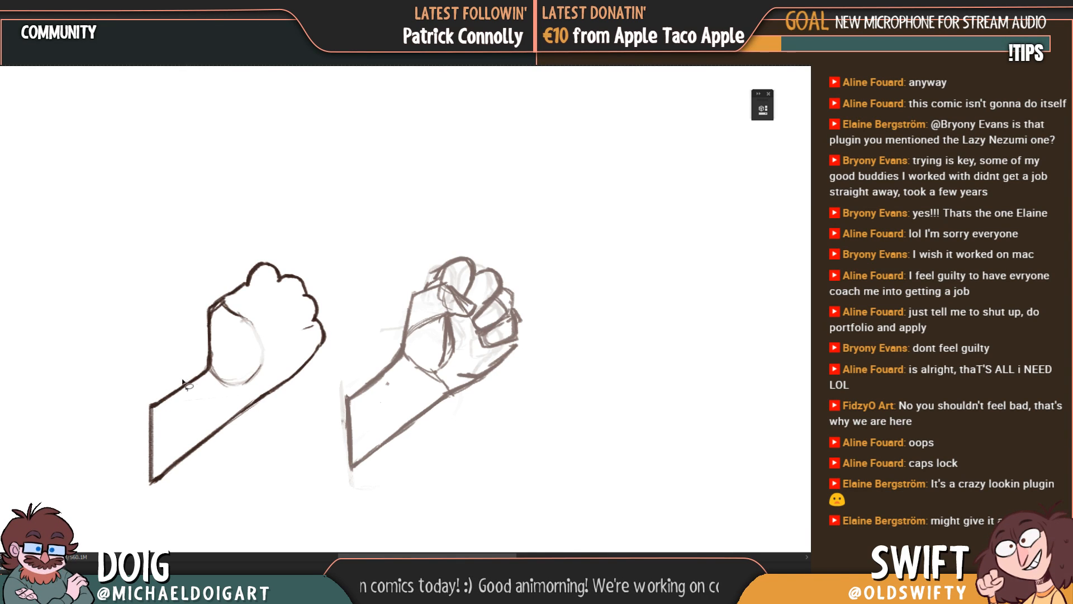
Step: Delete the vertical end line of the forearm in the line drawing, leaving the forearm open-ended
mouse_move(153, 409)
left_mouse_down()
mouse_move(137, 424)
mouse_move(148, 480)
mouse_move(162, 480)
mouse_move(171, 408)
left_mouse_up()
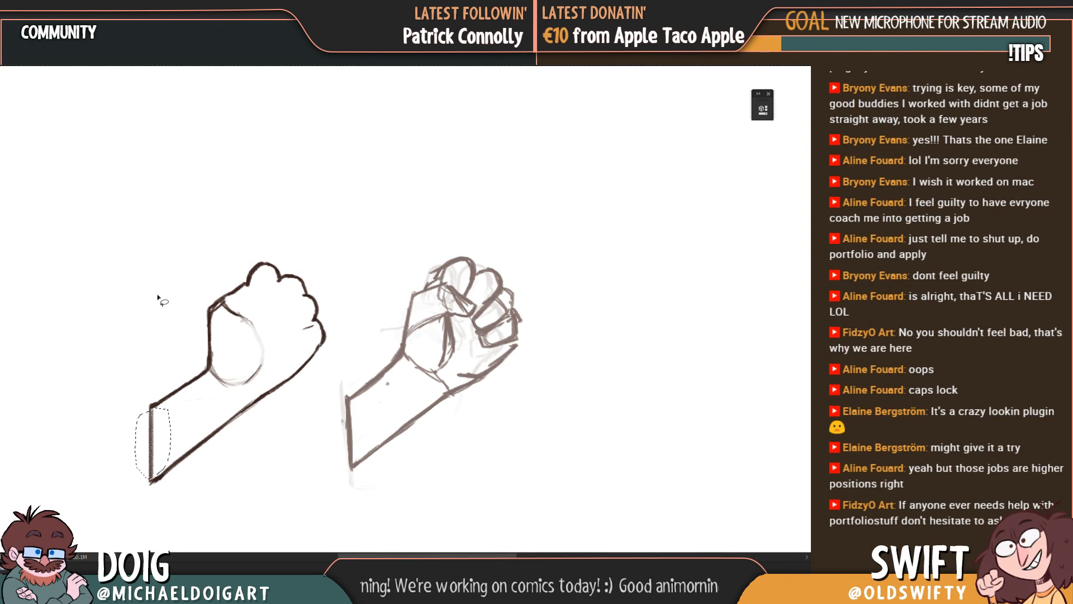
key("Delete")
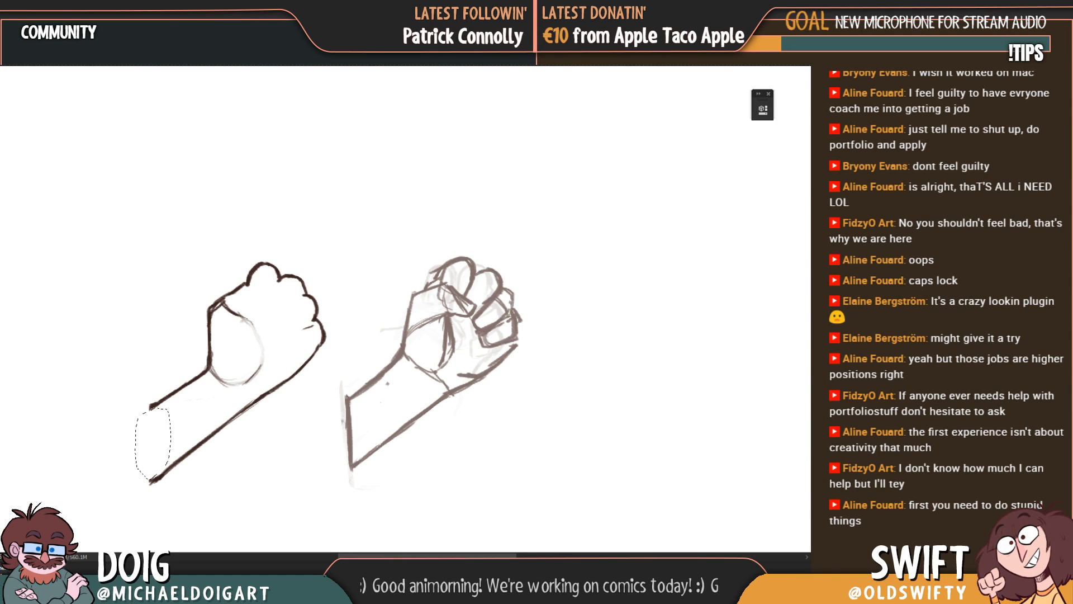
key("ctrl+d")
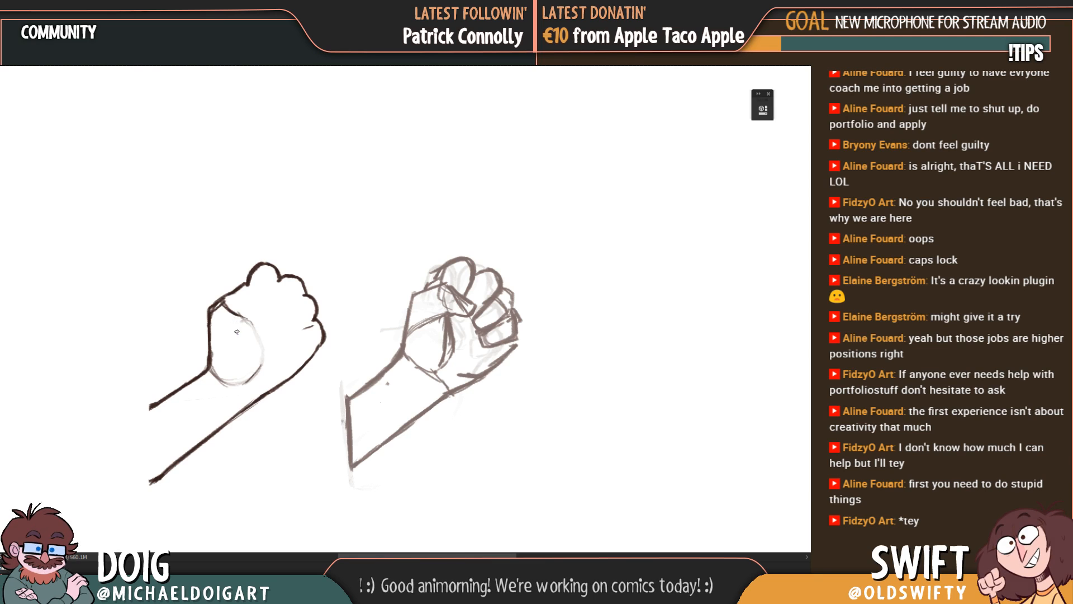
Step: Refine the thumb base with lightly sketched strokes along its oval edge and a curved contour line across its upper part
mouse_move(235, 382)
left_mouse_down()
mouse_move(258, 366)
mouse_move(249, 327)
mouse_move(260, 358)
left_mouse_up()
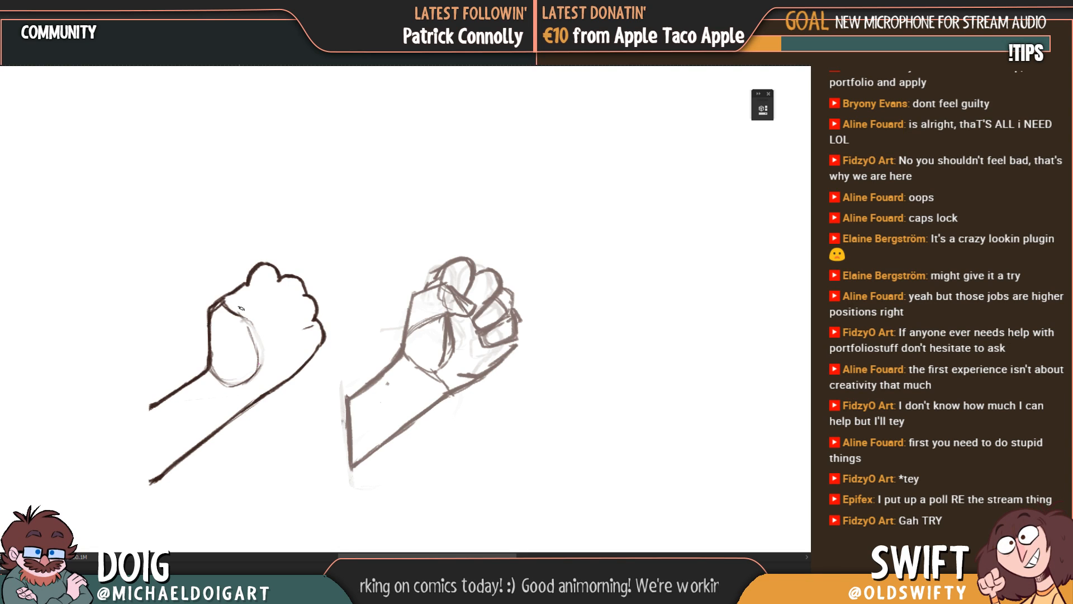
left_click_drag(224, 305, 233, 308)
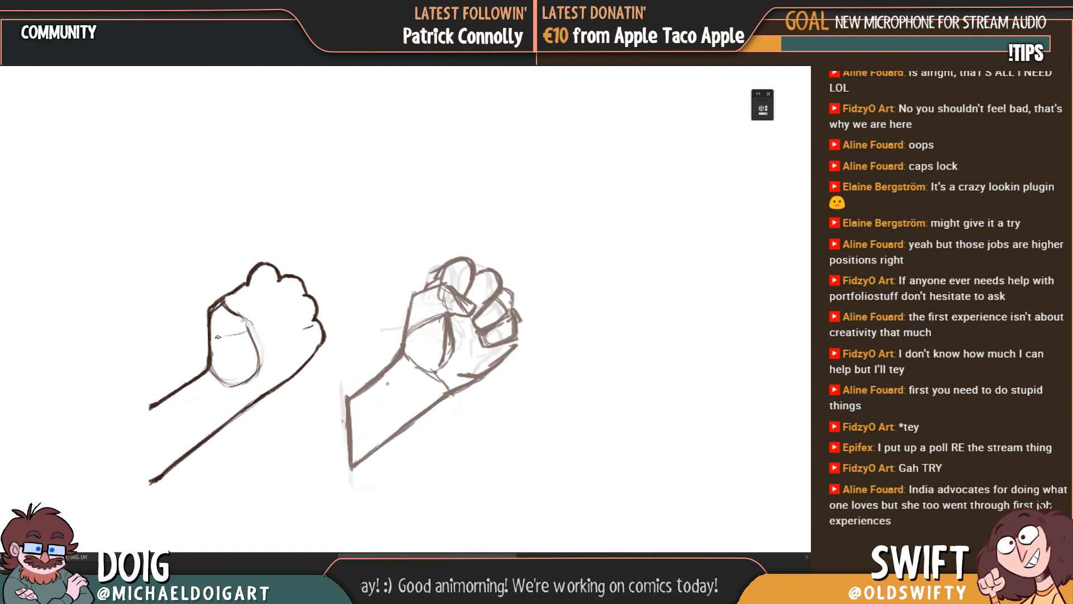
left_click_drag(246, 332, 206, 336)
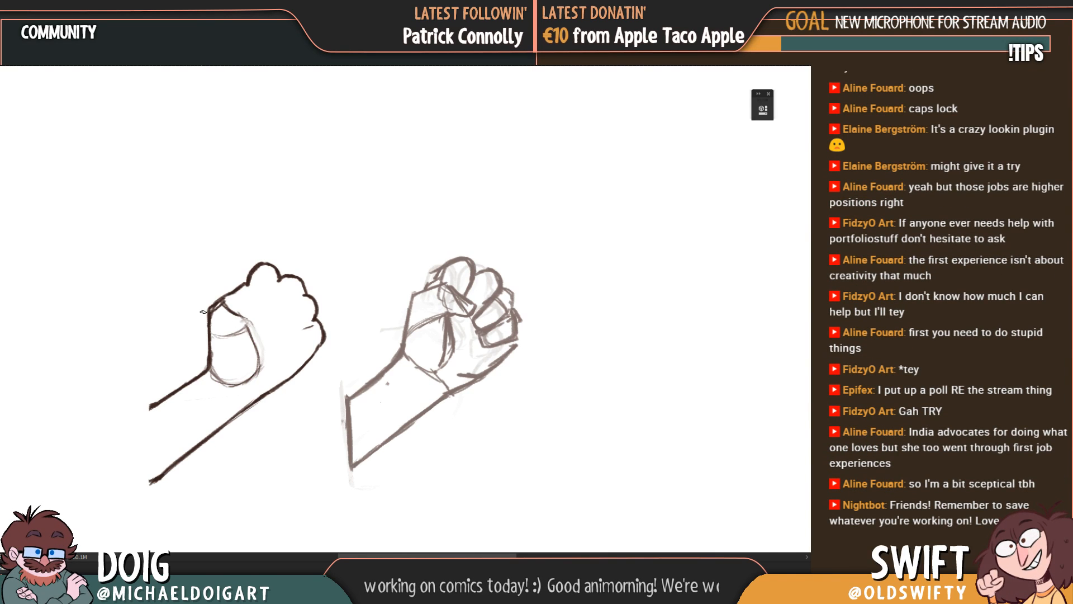
Step: Sketch light curved construction lines across the wrist, just below the thumb base
mouse_move(241, 409)
left_mouse_down()
mouse_move(222, 386)
mouse_move(228, 420)
left_mouse_up()
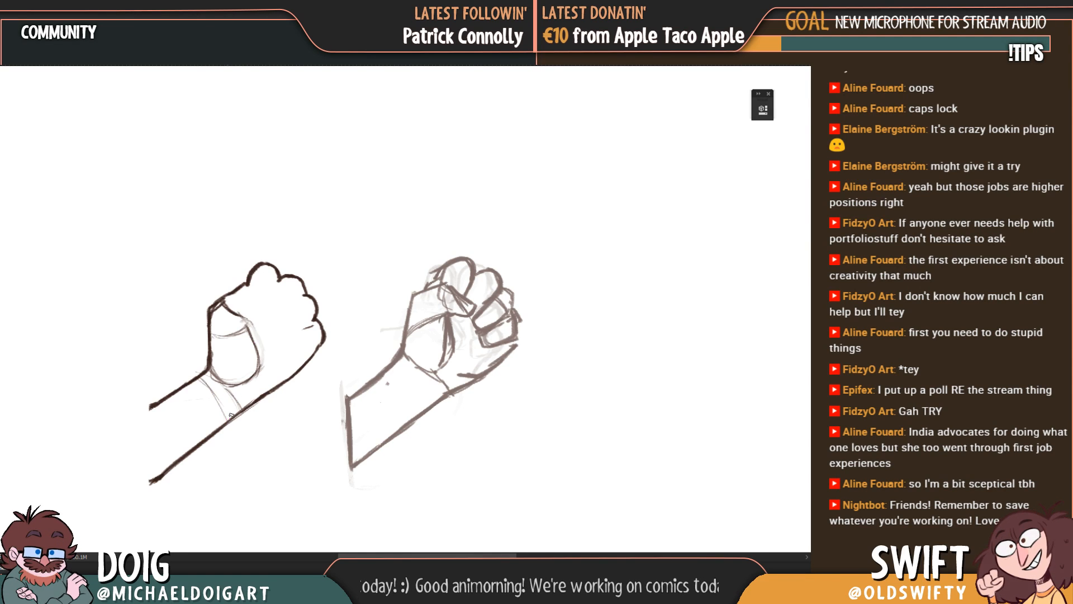
left_click_drag(214, 378, 240, 411)
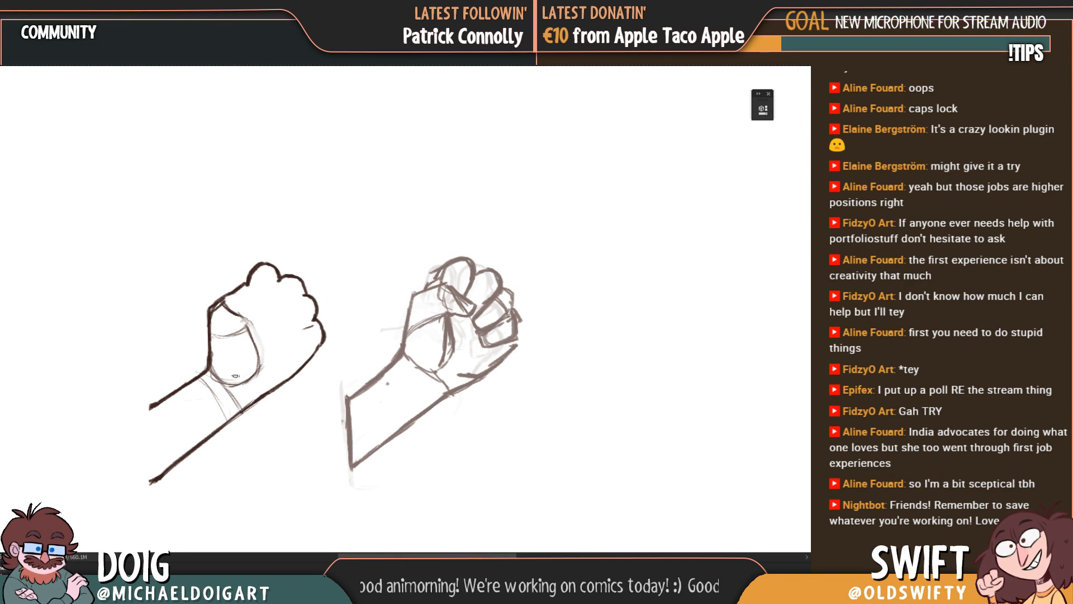
left_click_drag(208, 373, 230, 409)
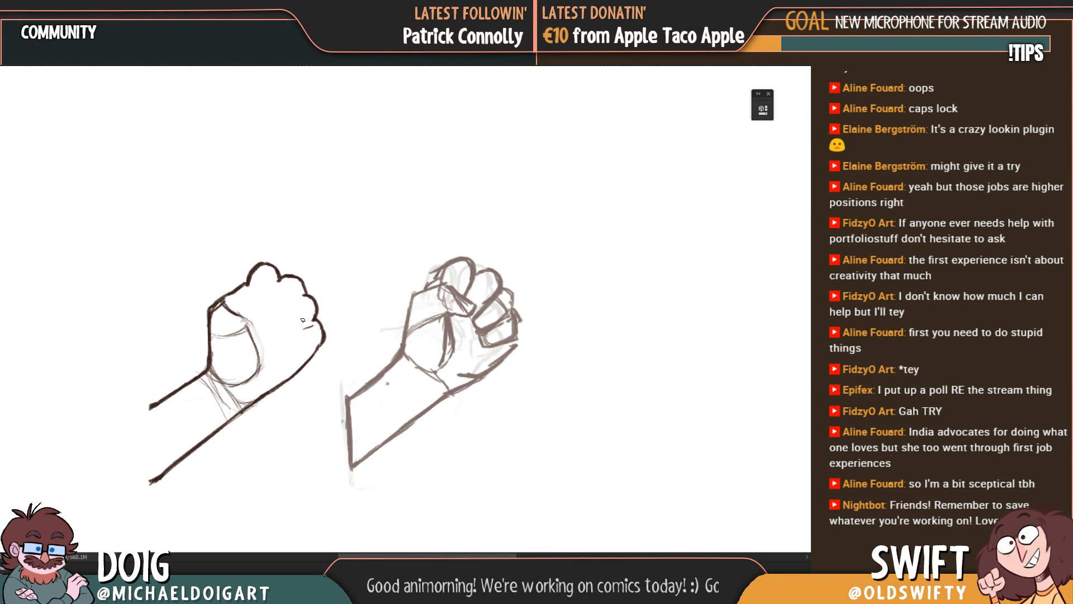
Step: Rough in the curled fingers inside the fist outline with light rounded strokes, separating each finger and marking the fingertips folded toward the palm
left_click_drag(271, 326, 283, 337)
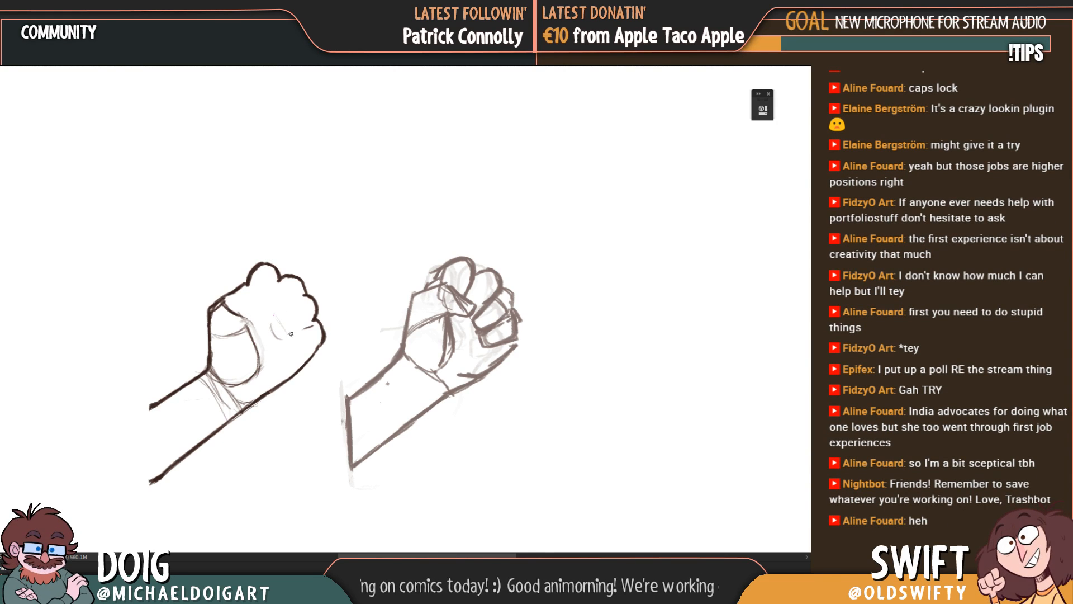
mouse_move(279, 320)
left_mouse_down()
mouse_move(283, 336)
mouse_move(273, 328)
left_mouse_up()
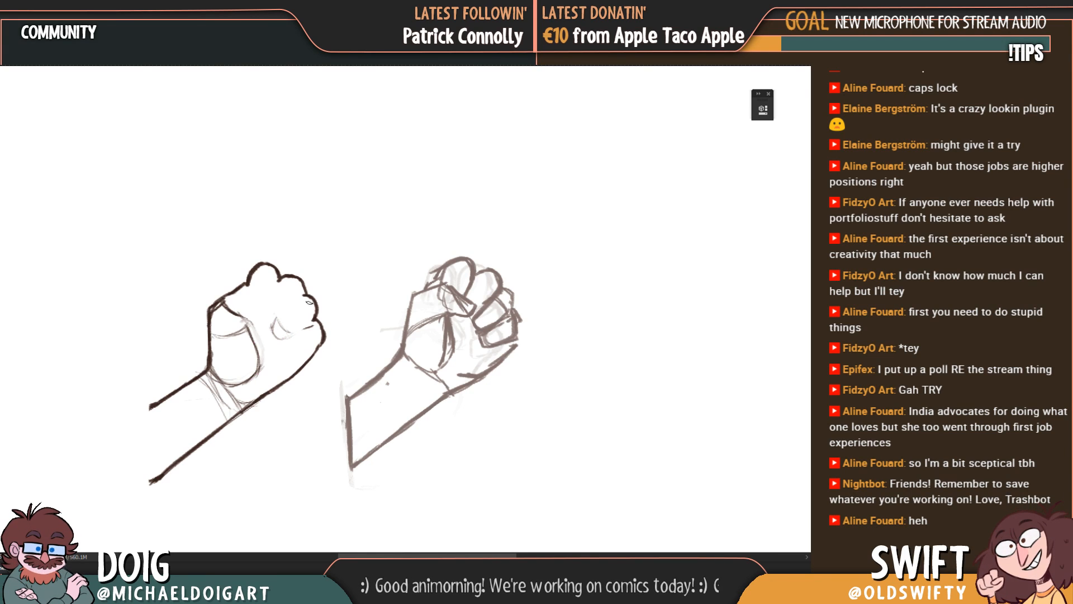
mouse_move(293, 331)
left_mouse_down()
mouse_move(308, 325)
mouse_move(304, 297)
mouse_move(311, 321)
mouse_move(303, 344)
mouse_move(288, 344)
mouse_move(311, 347)
left_mouse_up()
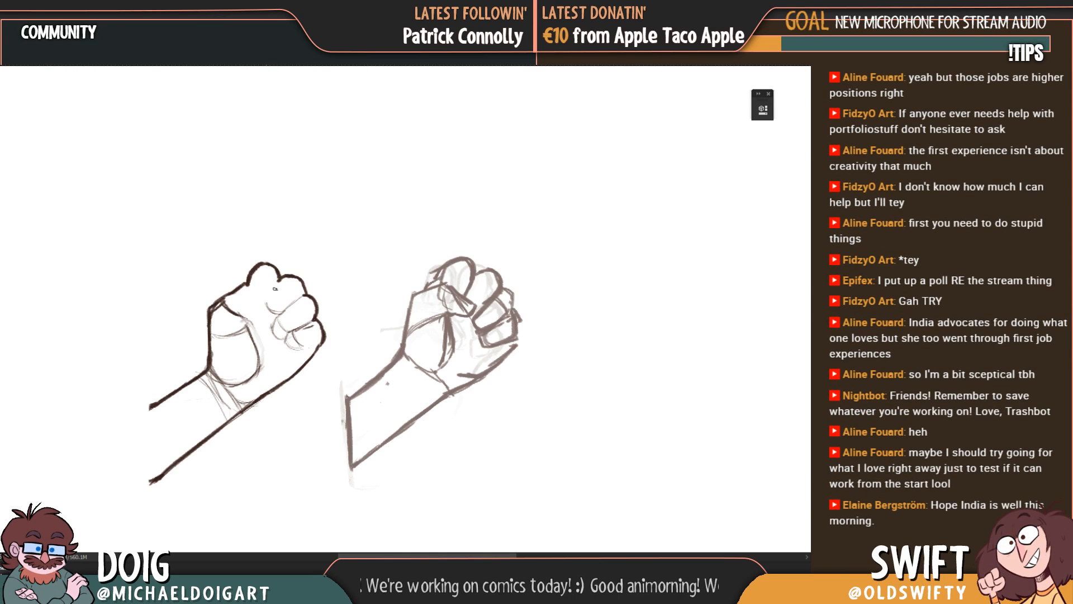
left_click_drag(268, 301, 278, 283)
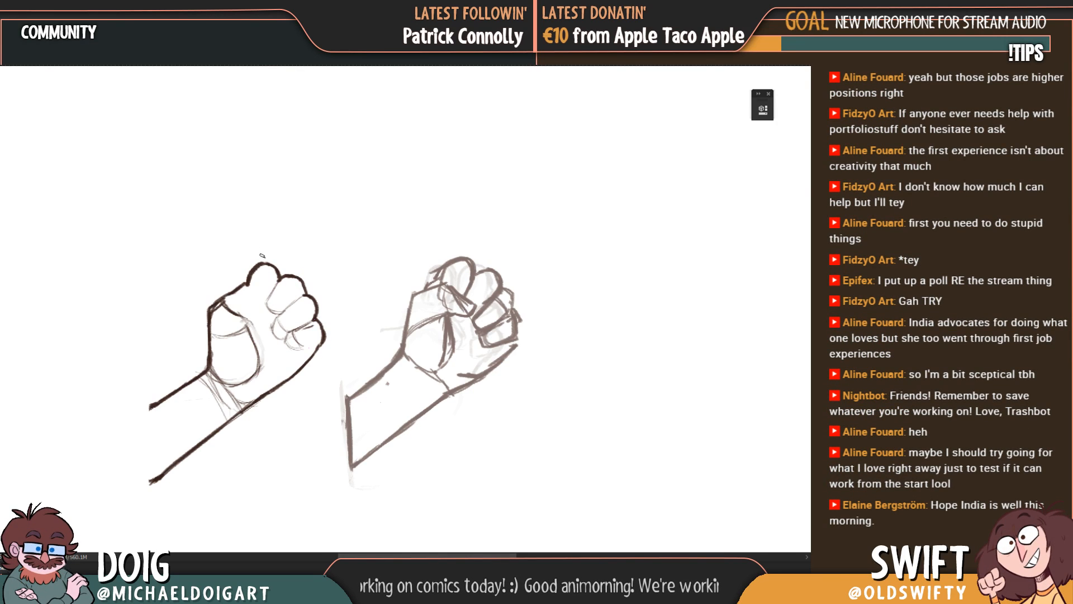
left_click_drag(265, 304, 279, 322)
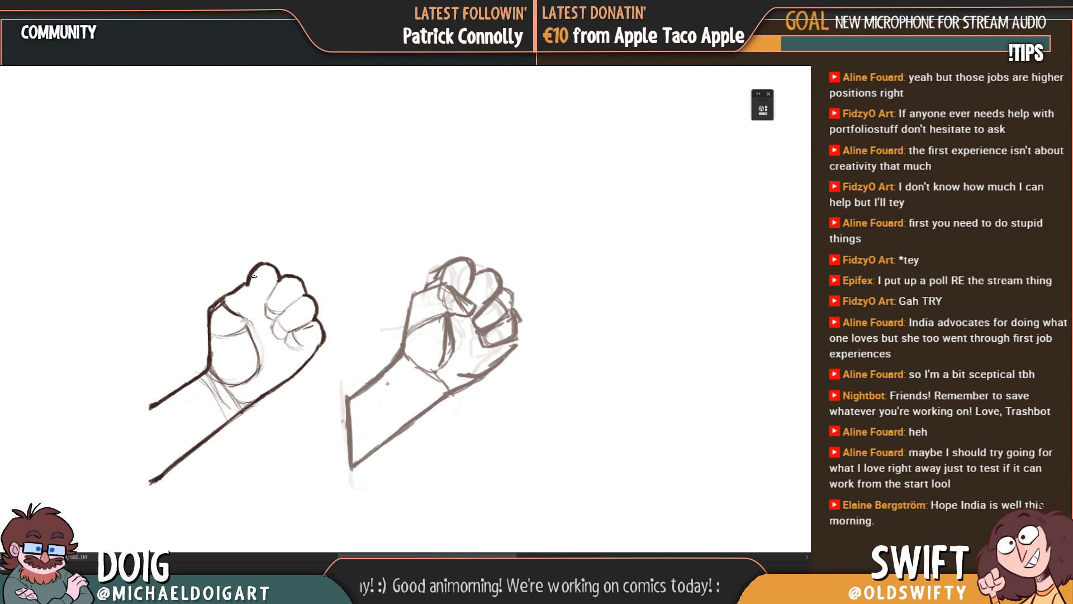
left_click_drag(250, 282, 256, 299)
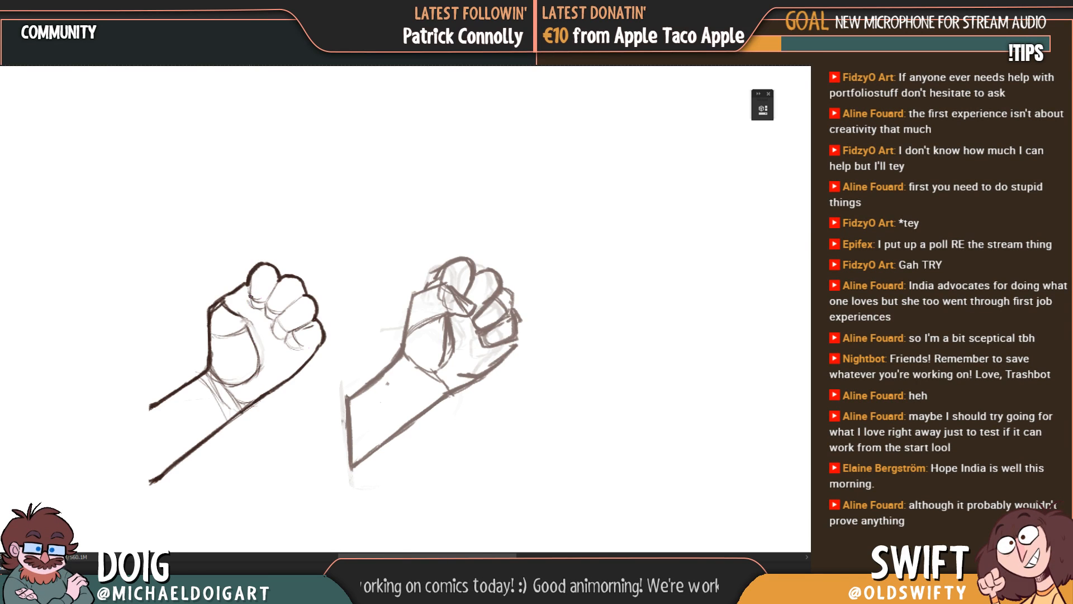
left_click_drag(249, 288, 251, 302)
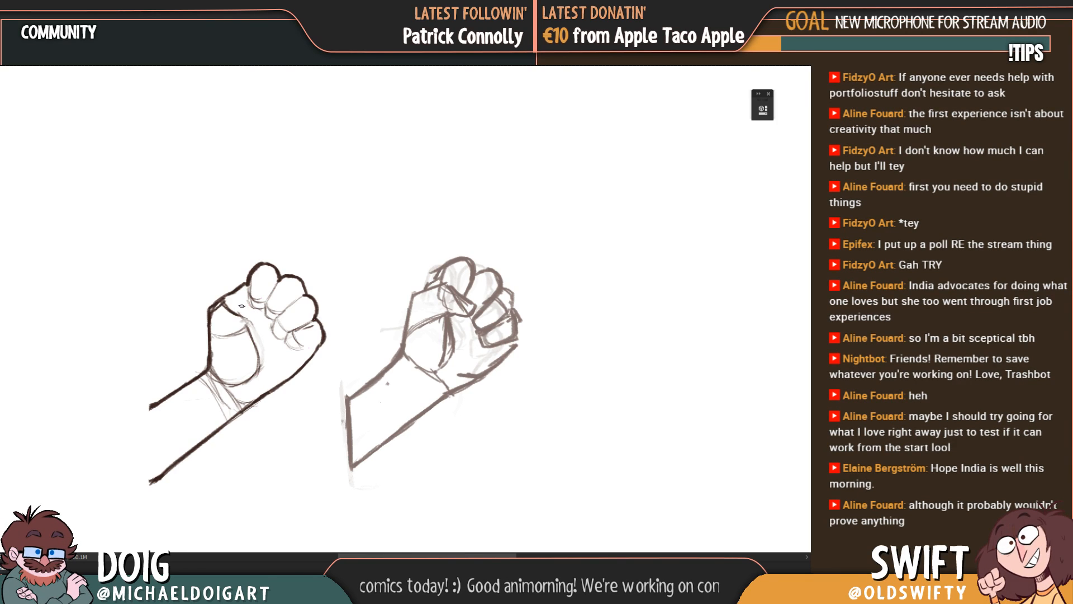
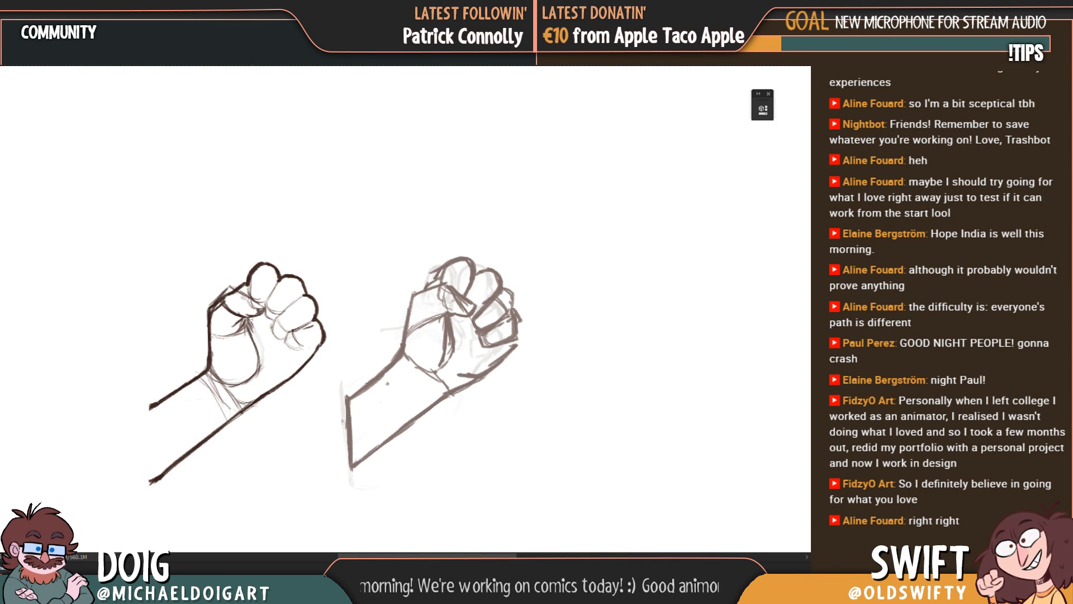
Step: Rework the folded thumb's underside in the line drawing, tidying the strokes where it meets the thumb base and curled fingers
left_click_drag(228, 286, 229, 287)
left_click_drag(227, 288, 241, 291)
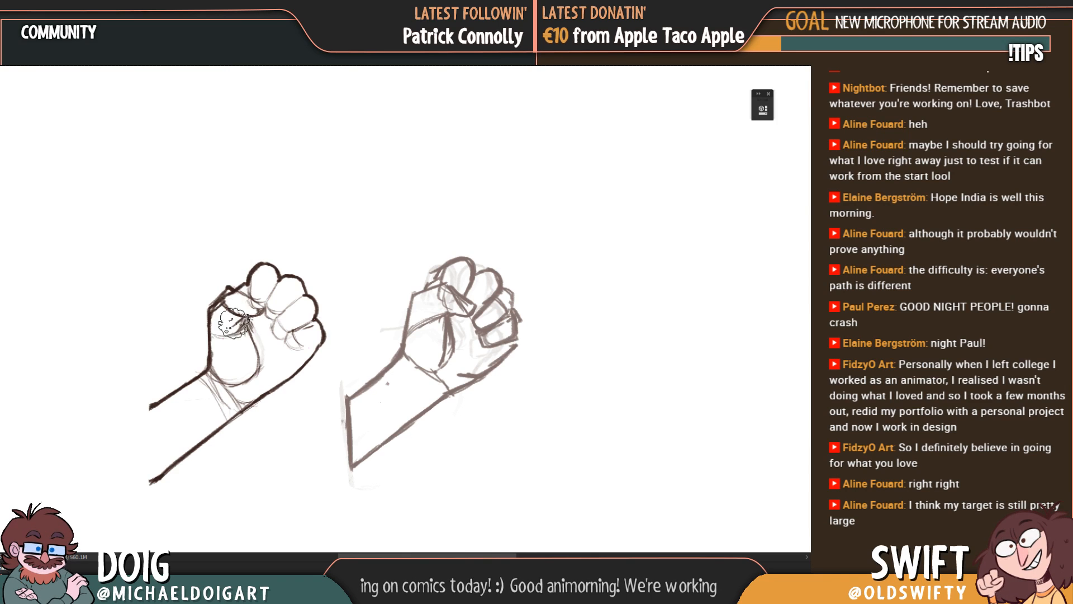
key("b")
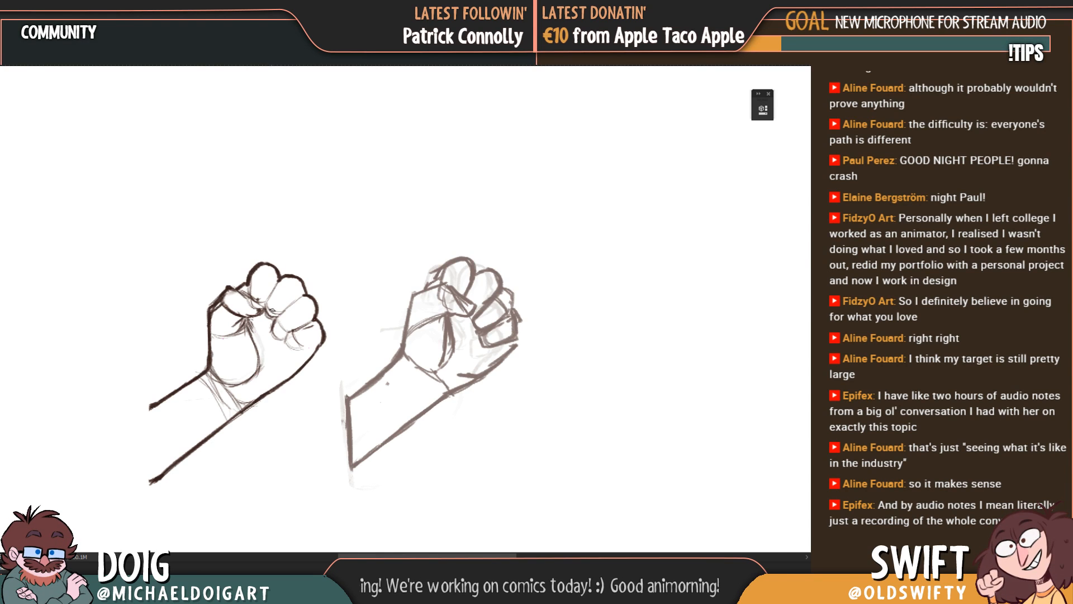
left_click_drag(267, 302, 261, 336)
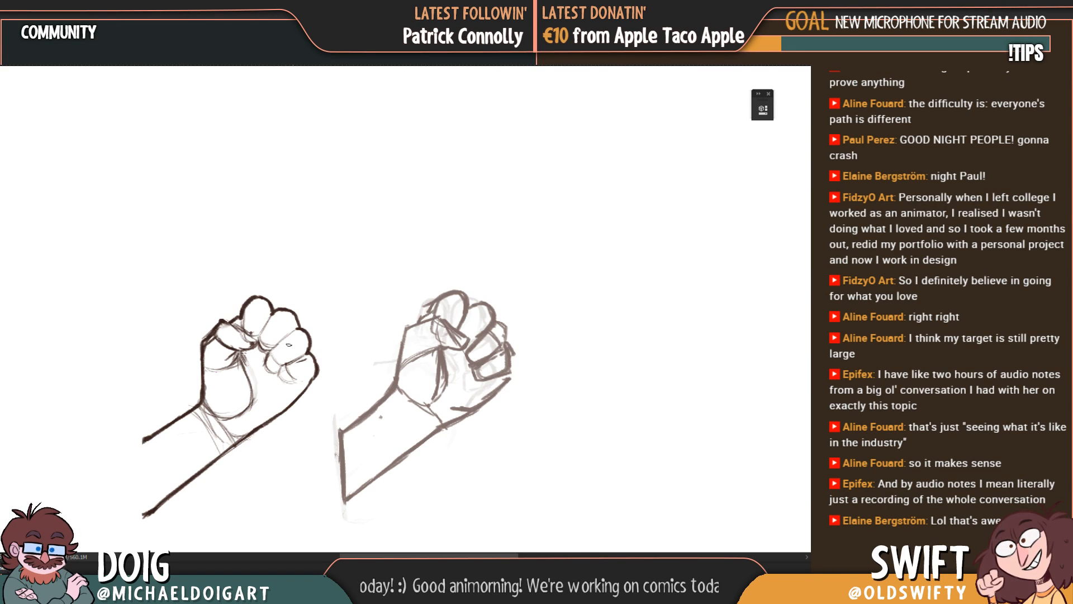
Step: Firm up the little finger's folded tip, extend the palm's outer edge up to it, and add light creases inside the palm
left_click_drag(285, 365, 299, 381)
mouse_move(284, 368)
left_mouse_down()
mouse_move(300, 382)
mouse_move(319, 371)
left_mouse_up()
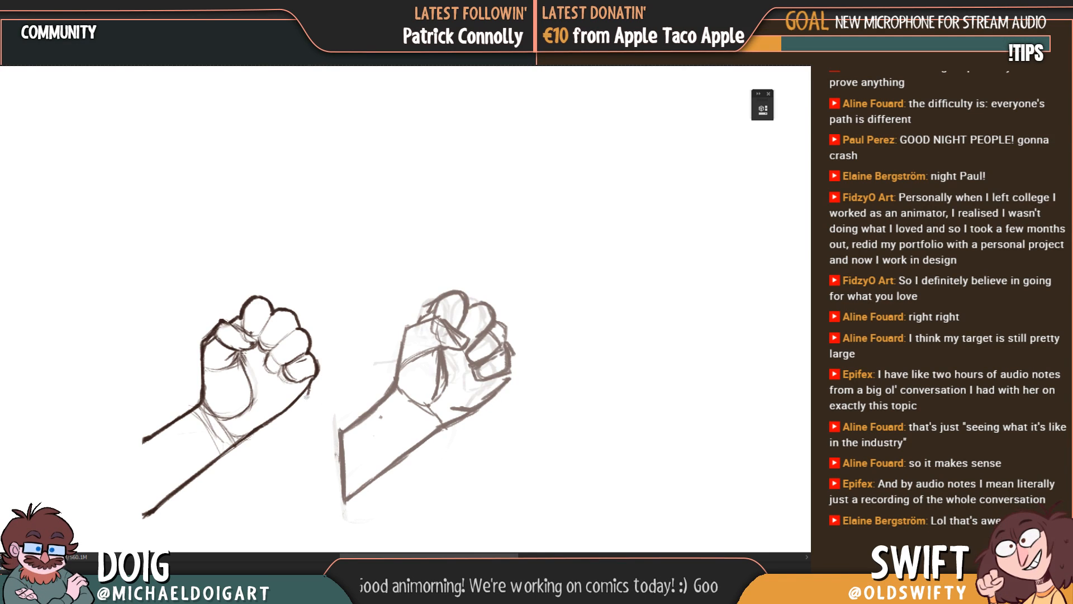
left_click_drag(297, 402, 310, 390)
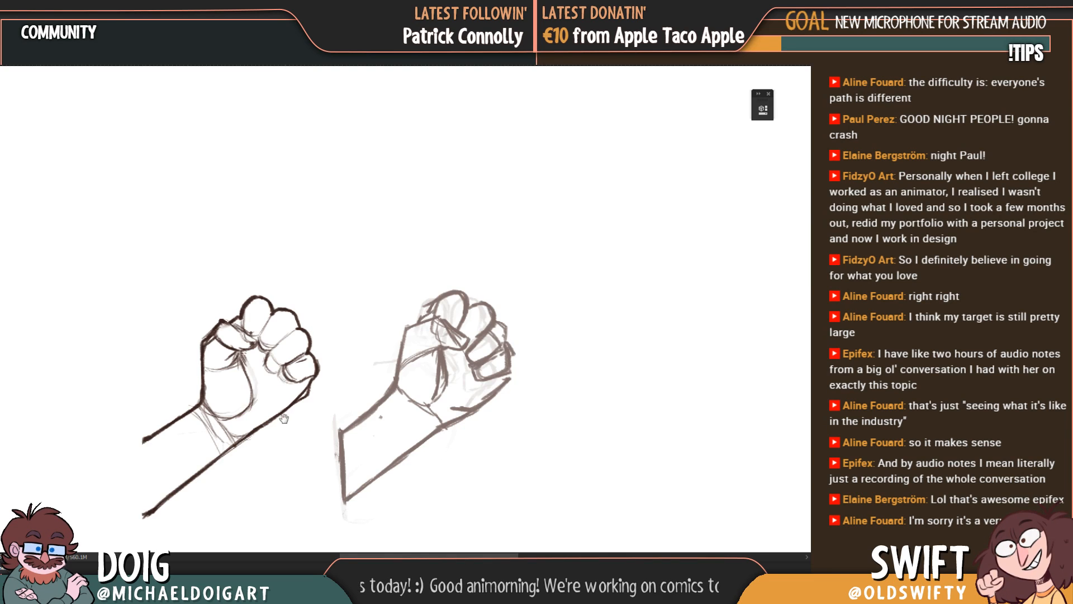
left_click_drag(284, 418, 272, 390)
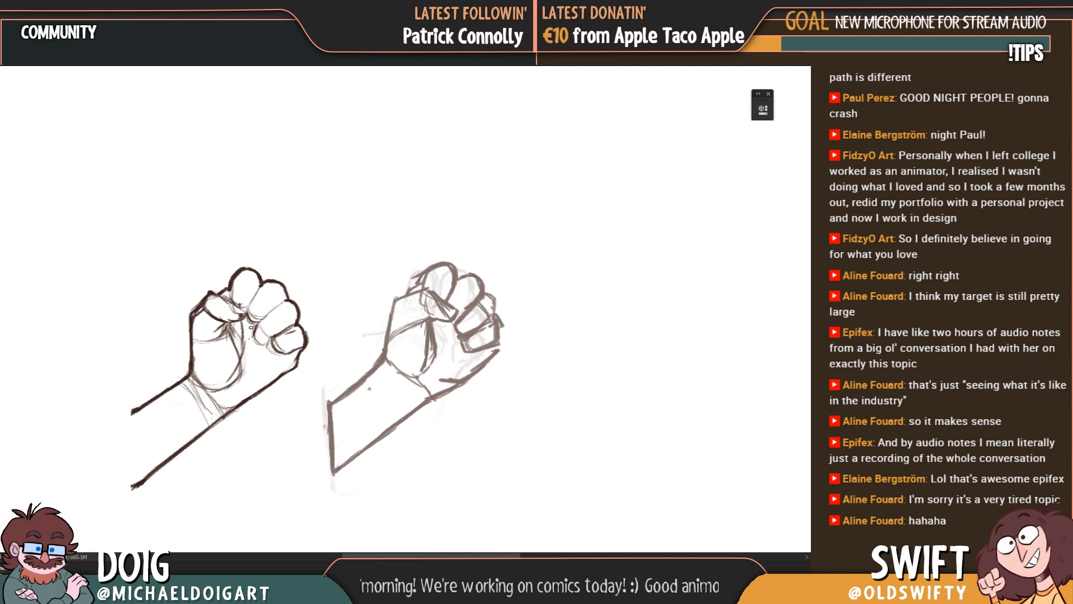
mouse_move(253, 324)
left_mouse_down()
mouse_move(241, 320)
mouse_move(240, 343)
left_mouse_up()
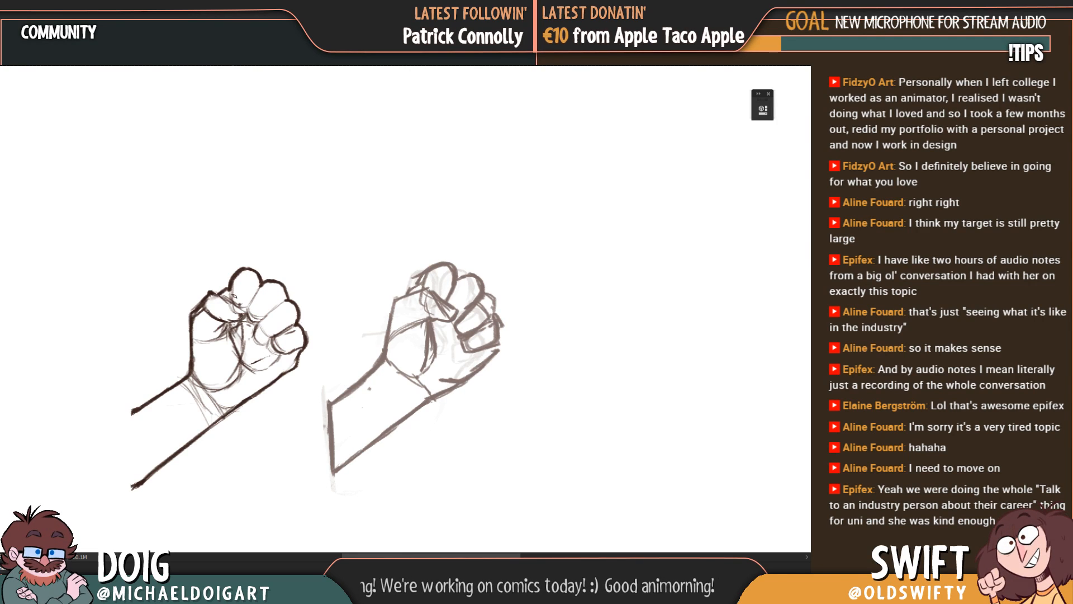
Step: Skew the thumb, palm and forearm of the line drawing slightly, and add curved joint lines across the upper fingers
mouse_move(218, 279)
left_mouse_down()
mouse_move(172, 358)
mouse_move(148, 509)
mouse_move(303, 357)
mouse_move(252, 327)
mouse_move(252, 297)
mouse_move(218, 277)
left_mouse_up()
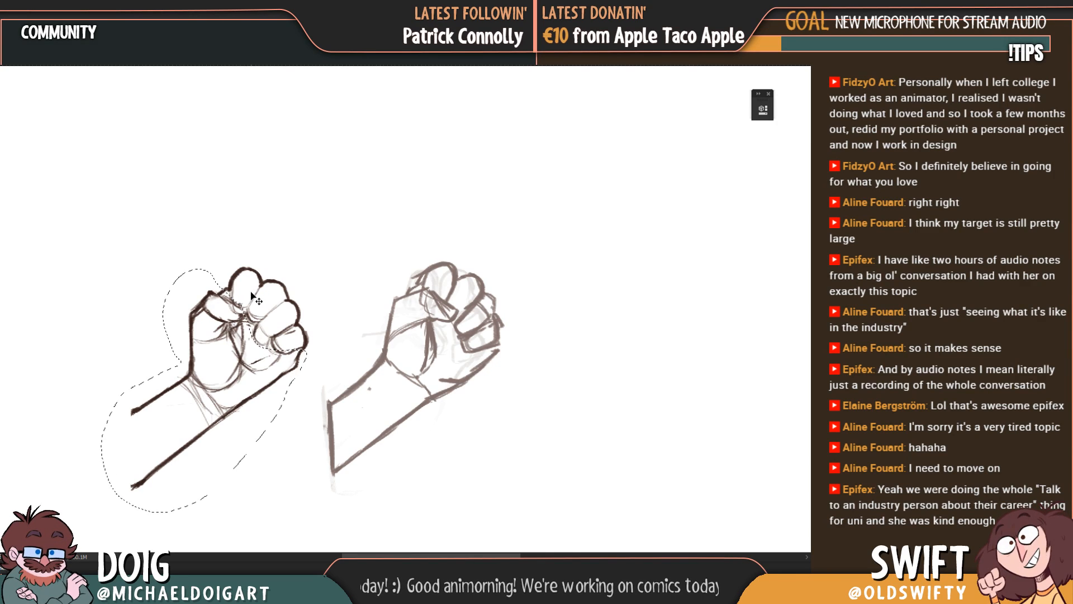
key("ctrl+t")
left_click_drag(307, 512, 321, 506)
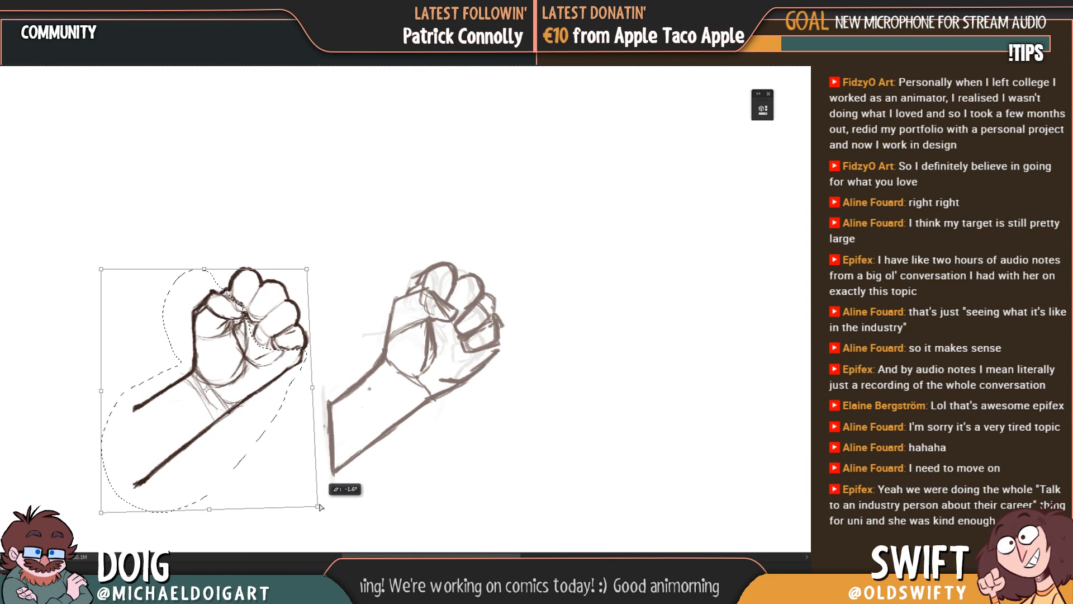
left_click_drag(102, 512, 104, 519)
key("Return")
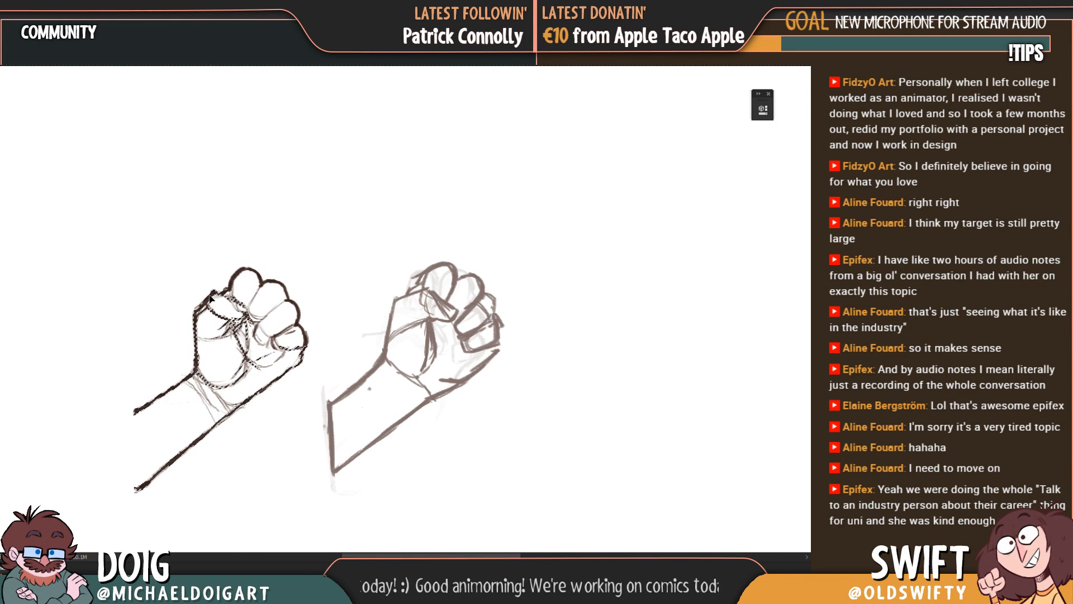
key("ctrl+d")
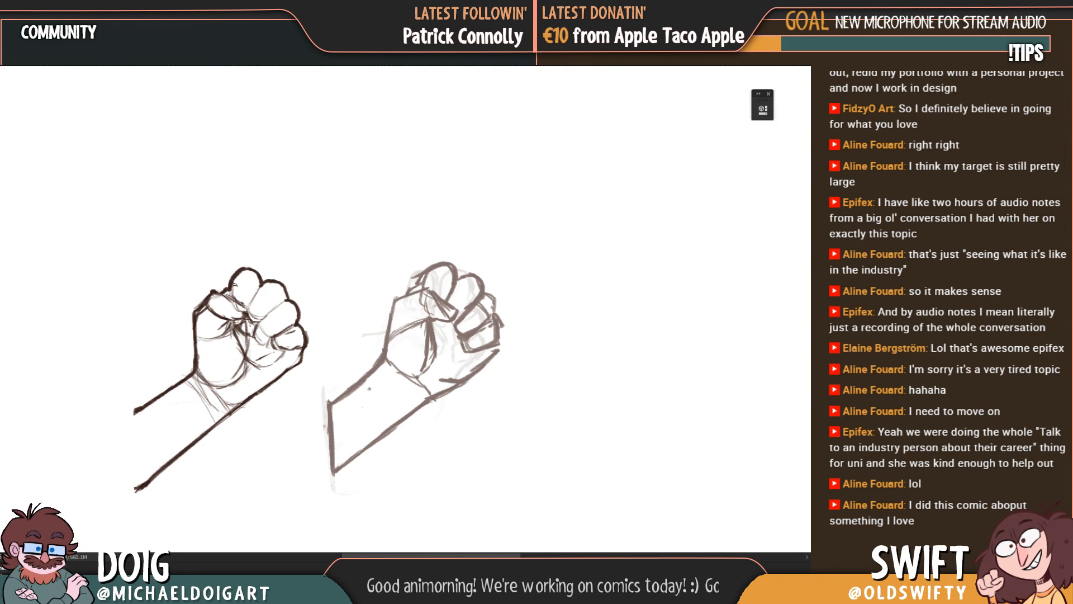
left_click_drag(233, 280, 256, 291)
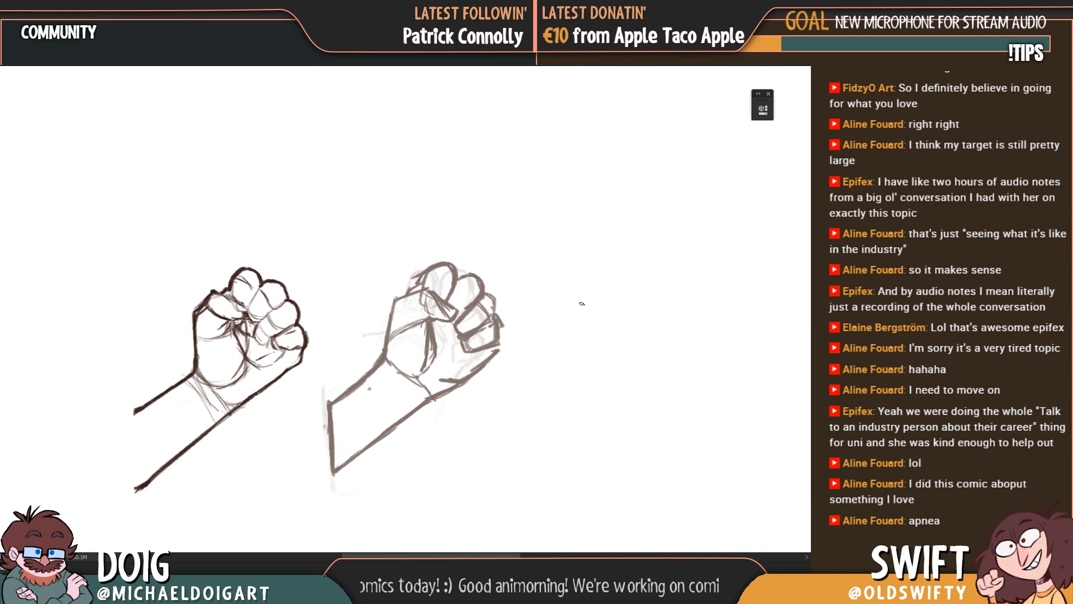
Step: Sketch a light study of the curled fingers, with circles on the knuckles and the palm's edge, in the blank space beside the reference hand
mouse_move(602, 286)
left_mouse_down()
mouse_move(581, 301)
mouse_move(604, 318)
mouse_move(614, 304)
mouse_move(596, 286)
mouse_move(617, 299)
mouse_move(578, 312)
mouse_move(576, 327)
mouse_move(595, 333)
mouse_move(585, 335)
left_mouse_up()
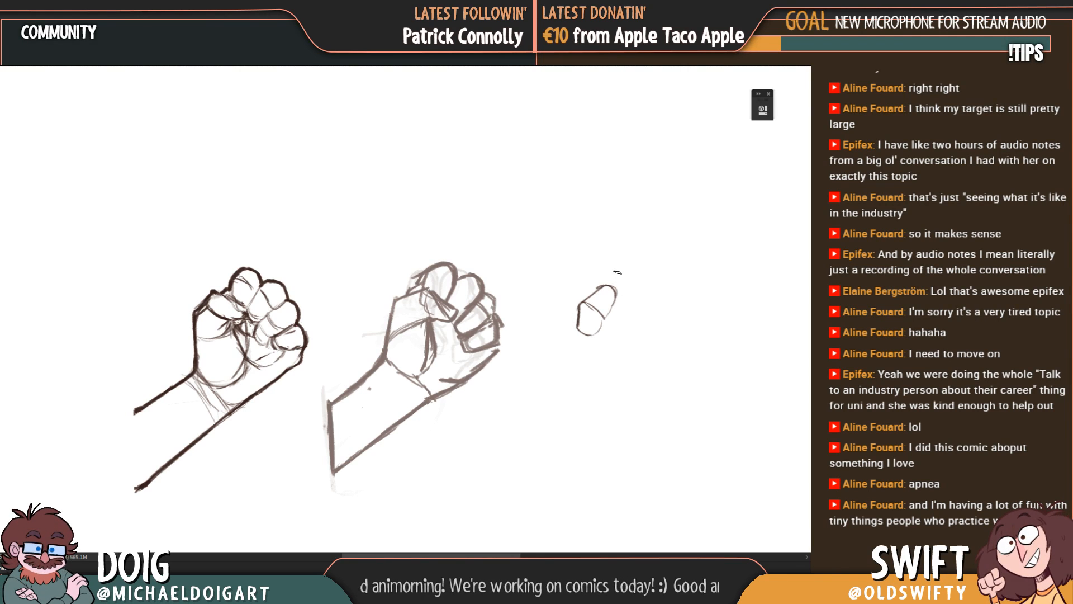
left_click_drag(614, 289, 673, 340)
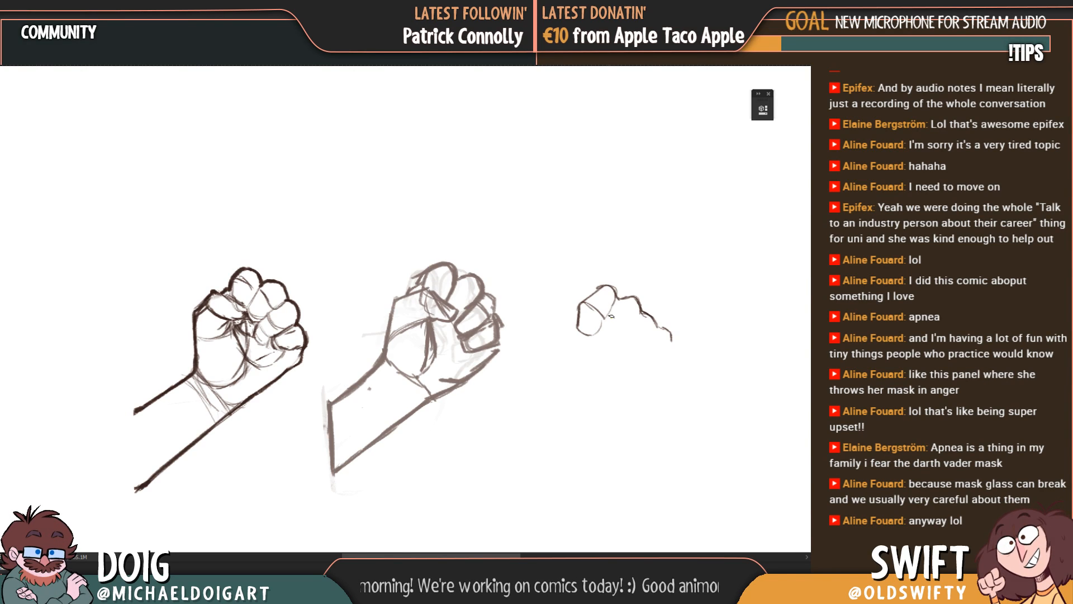
mouse_move(612, 308)
left_mouse_down()
mouse_move(591, 338)
mouse_move(617, 342)
mouse_move(641, 304)
mouse_move(609, 309)
mouse_move(642, 343)
mouse_move(645, 329)
mouse_move(626, 327)
left_mouse_up()
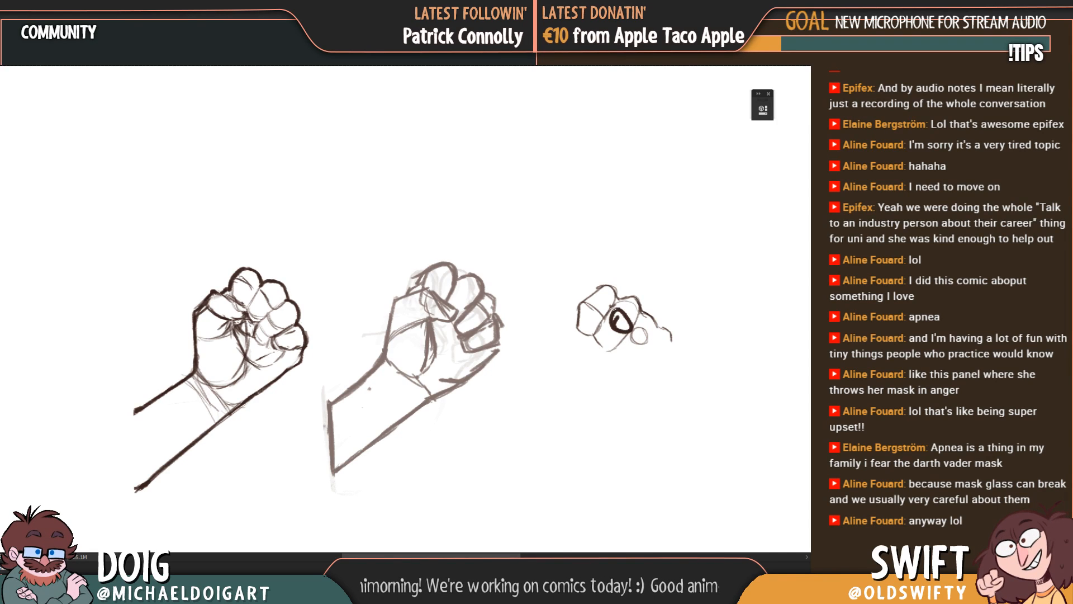
key("ctrl+z")
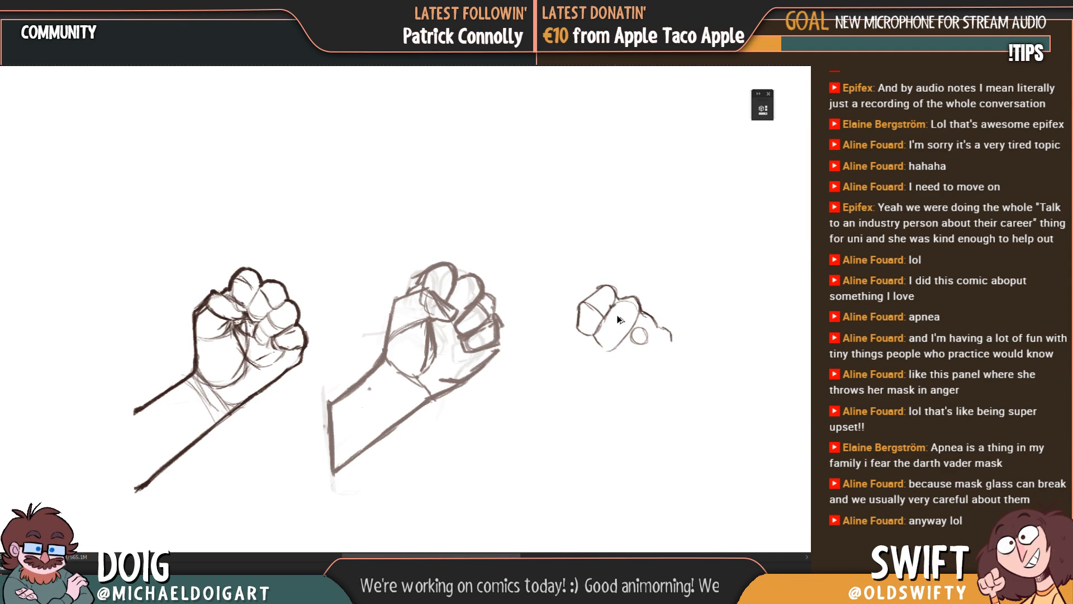
mouse_move(610, 316)
left_mouse_down()
mouse_move(626, 326)
mouse_move(602, 314)
left_mouse_up()
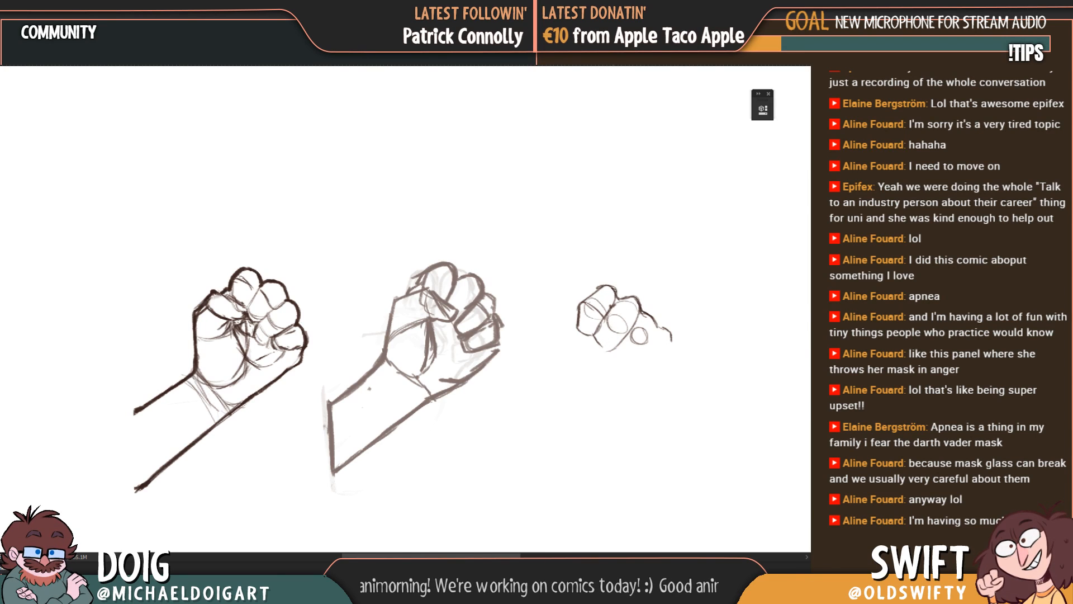
mouse_move(618, 358)
left_mouse_down()
mouse_move(637, 361)
mouse_move(657, 323)
left_mouse_up()
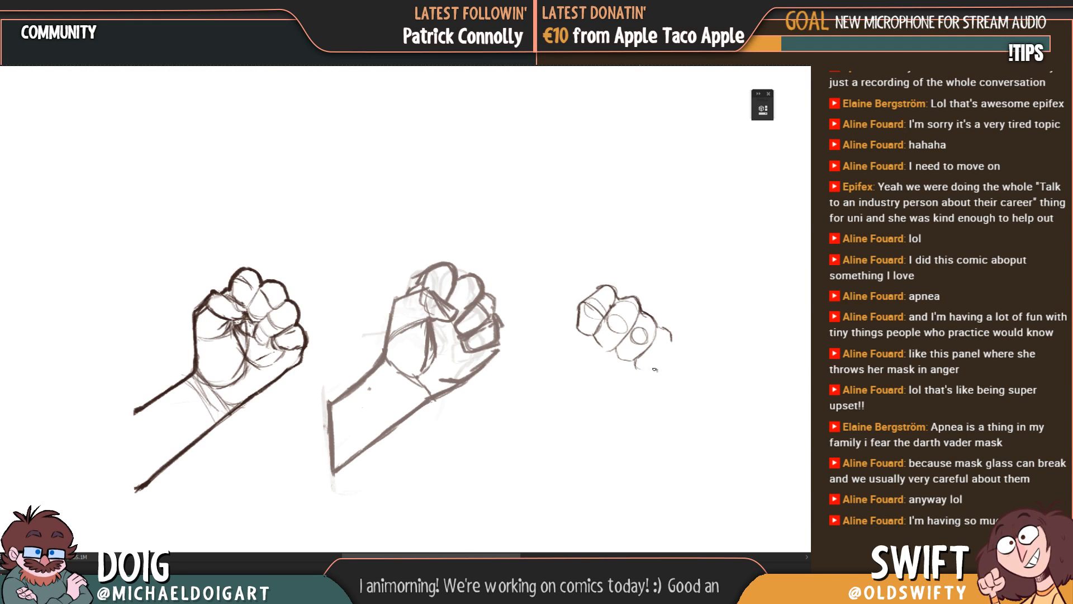
mouse_move(637, 369)
left_mouse_down()
mouse_move(670, 351)
mouse_move(661, 328)
left_mouse_up()
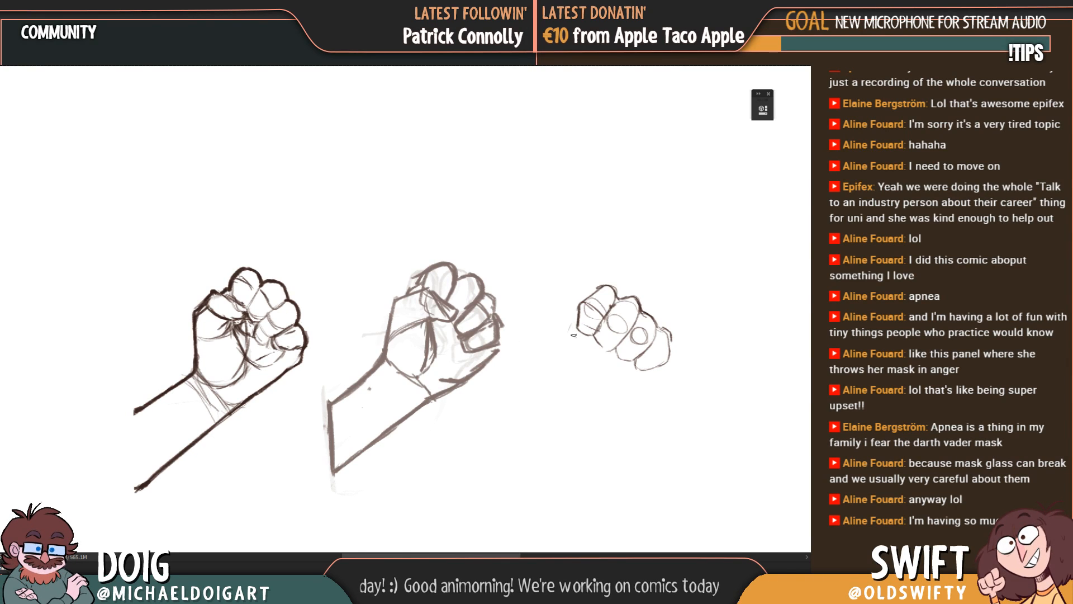
mouse_move(577, 324)
left_mouse_down()
mouse_move(549, 350)
mouse_move(556, 377)
mouse_move(580, 393)
left_mouse_up()
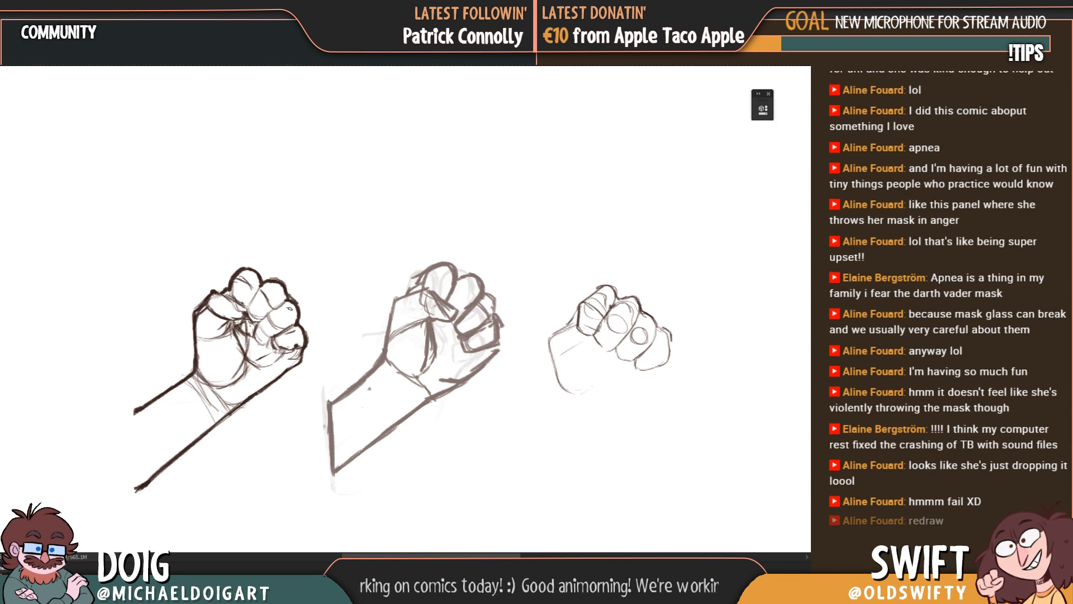
Step: Delete the finger study beside the reference hand and clear the selection
mouse_move(464, 234)
left_mouse_down()
mouse_move(334, 374)
mouse_move(635, 457)
mouse_move(654, 250)
left_mouse_up()
key("Delete")
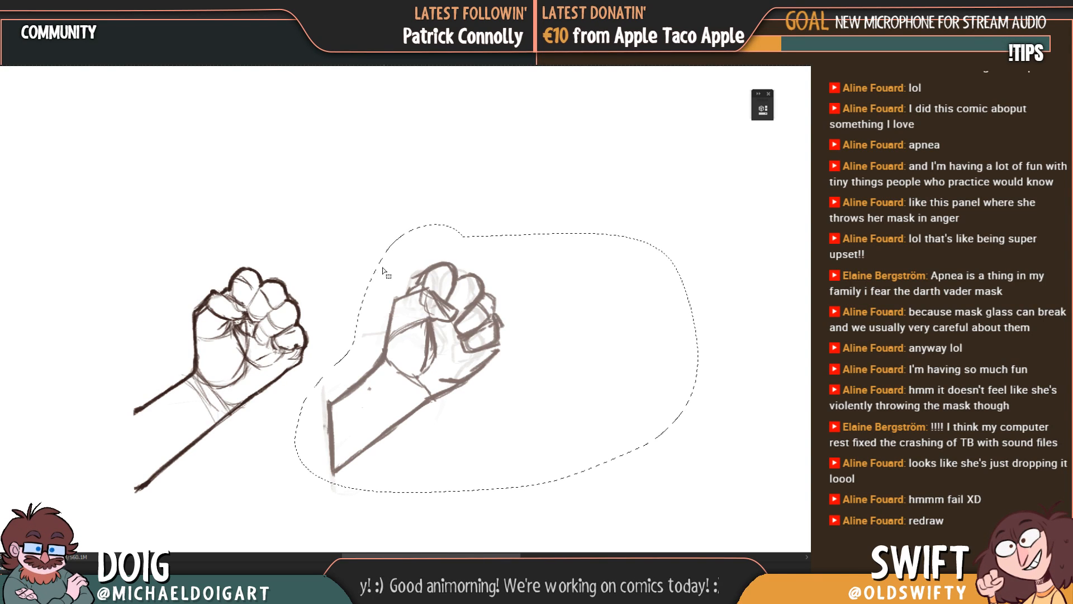
key("ctrl+d")
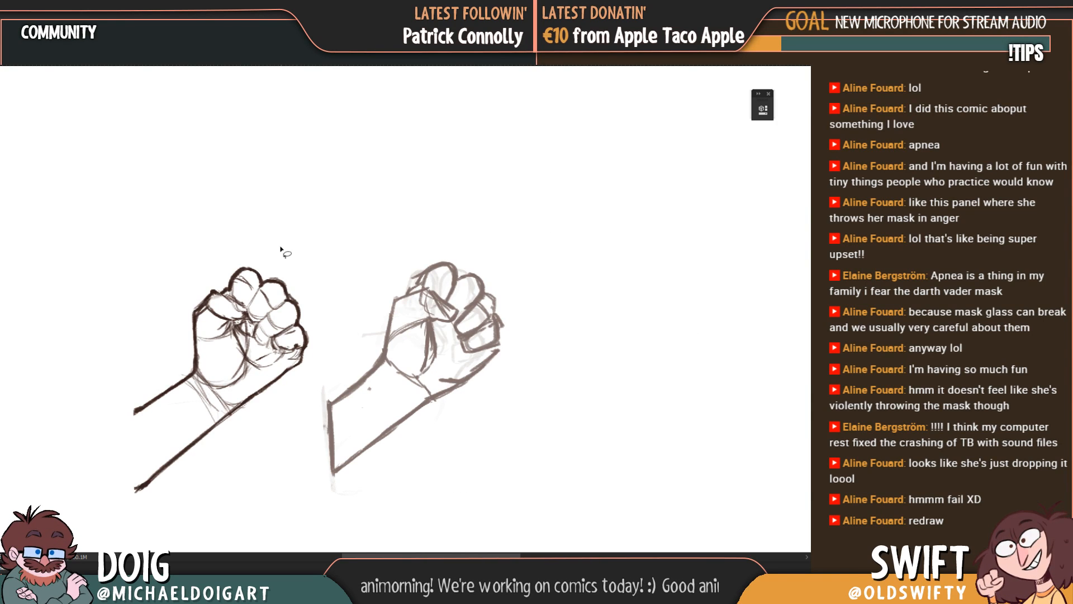
Step: Move the line-drawn fist and forearm onto the rough reference hand, lining up the two outlines, and clear the selection
mouse_move(288, 252)
left_mouse_down()
mouse_move(271, 248)
mouse_move(101, 390)
mouse_move(308, 434)
mouse_move(329, 264)
mouse_move(291, 253)
left_mouse_up()
mouse_move(295, 330)
left_mouse_down()
mouse_move(411, 335)
mouse_move(484, 323)
mouse_move(484, 307)
left_mouse_up()
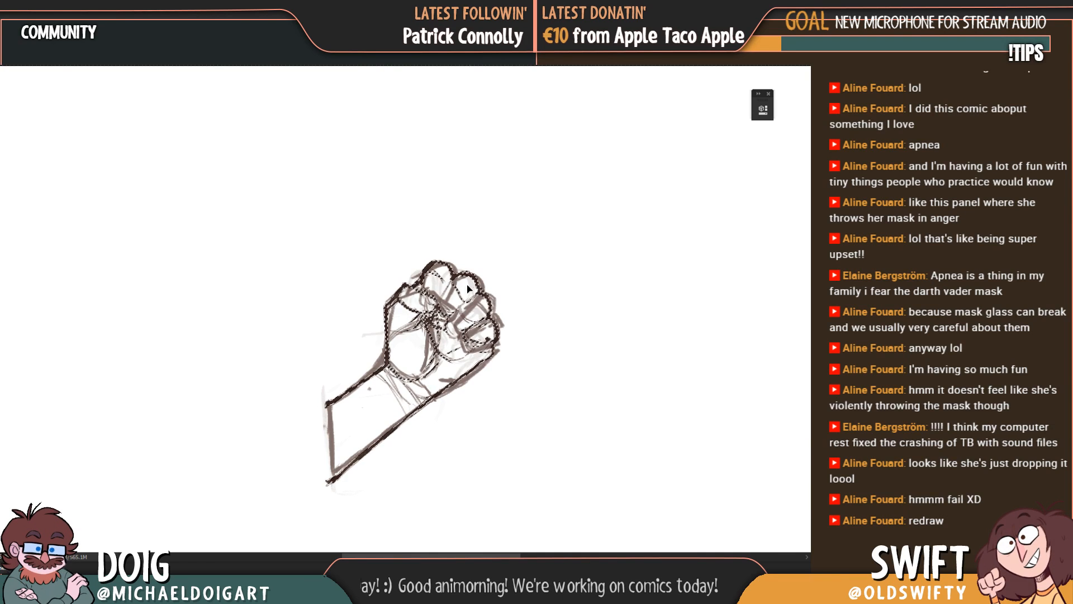
key("ctrl+d")
Step: Trace the upper part of the cracked panel's left edge, show the page sketch again and set its opacity to 50%
key("ctrl+minus")
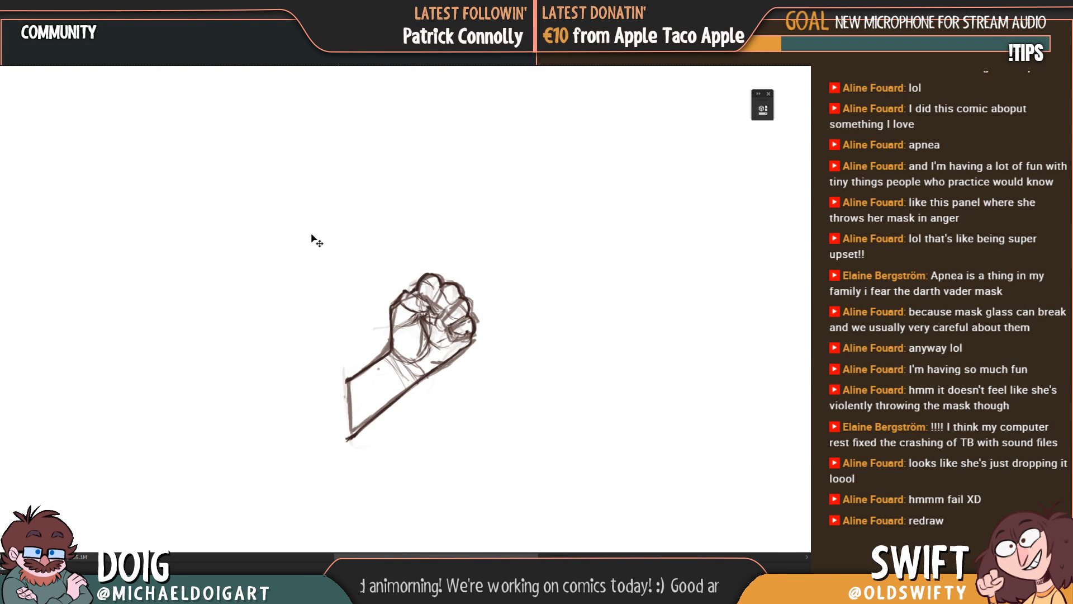
left_click_drag(327, 219, 337, 327)
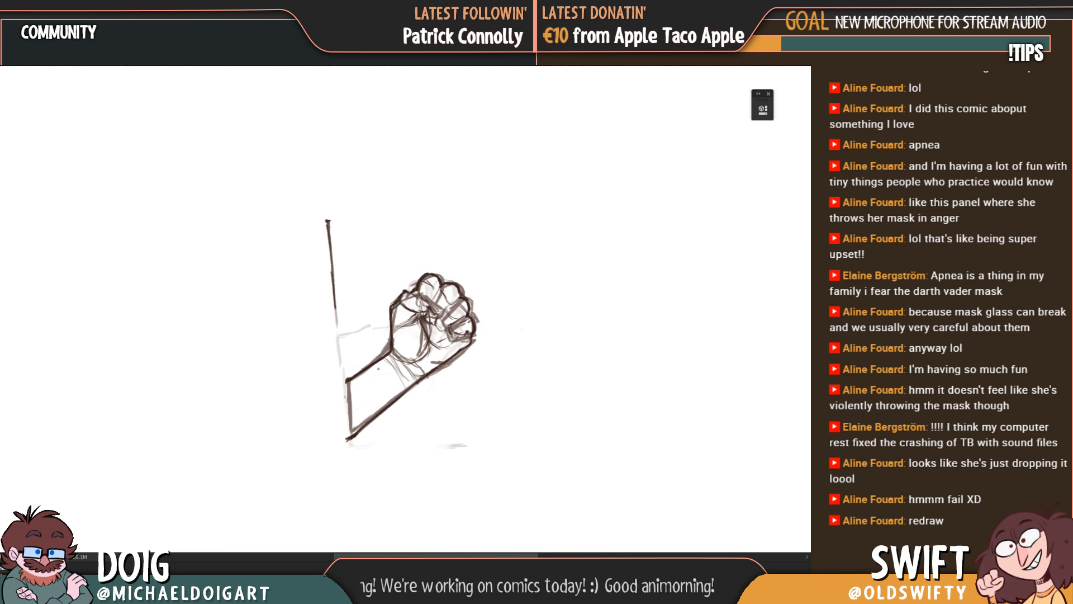
key("ctrl+comma")
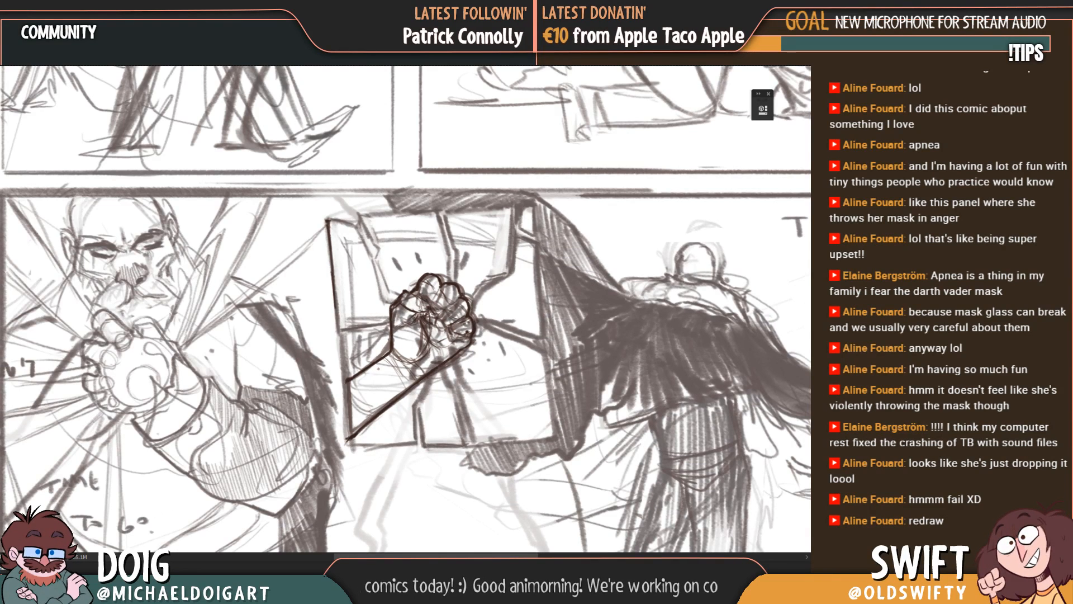
key("5")
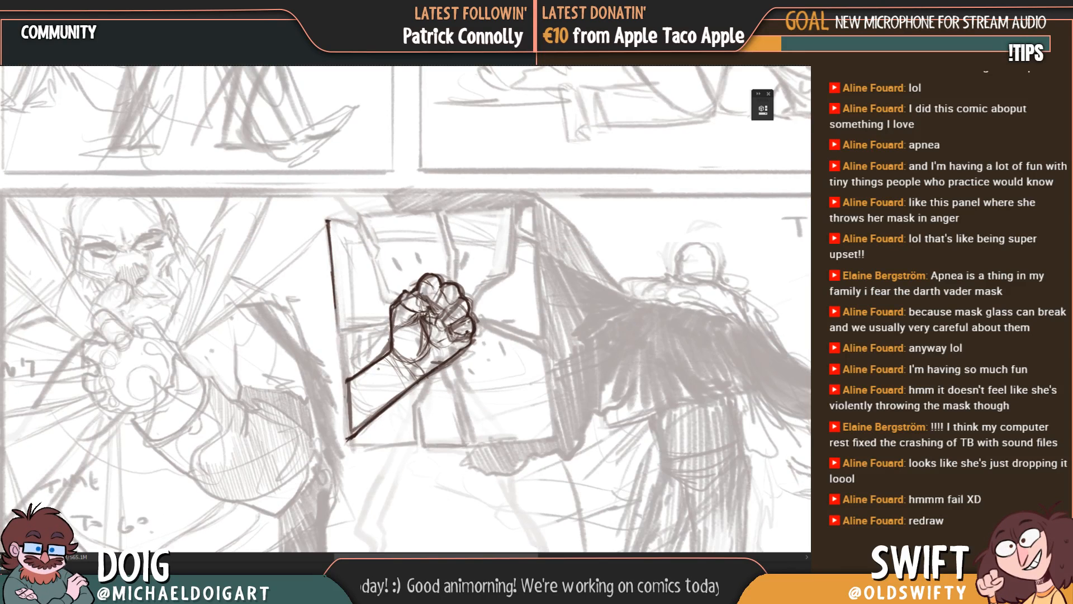
Step: Trace the cracked panel's lower-left shard, drawing its bottom edge and the crack line rising from its corner toward the fist
left_click_drag(357, 322, 337, 323)
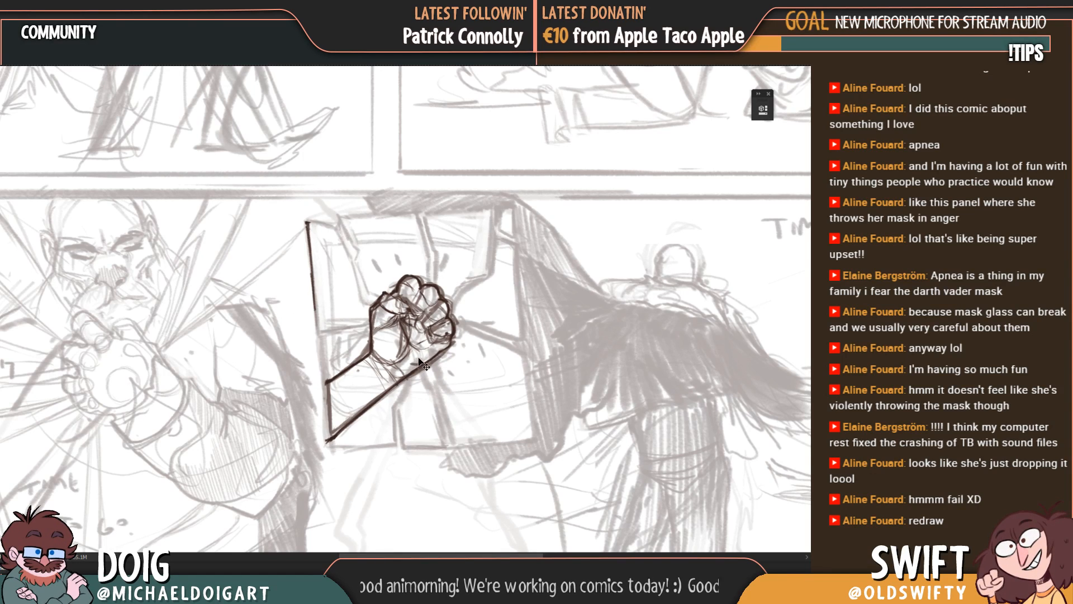
mouse_move(434, 345)
left_mouse_down()
mouse_move(406, 336)
mouse_move(383, 344)
left_mouse_up()
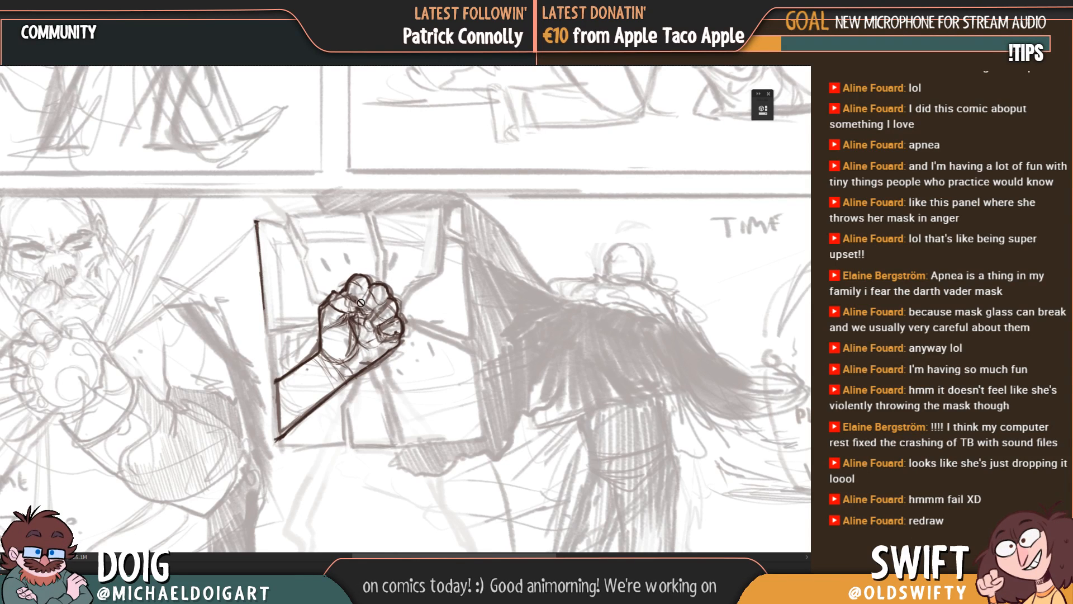
left_click(1, 186)
left_click(1, 186)
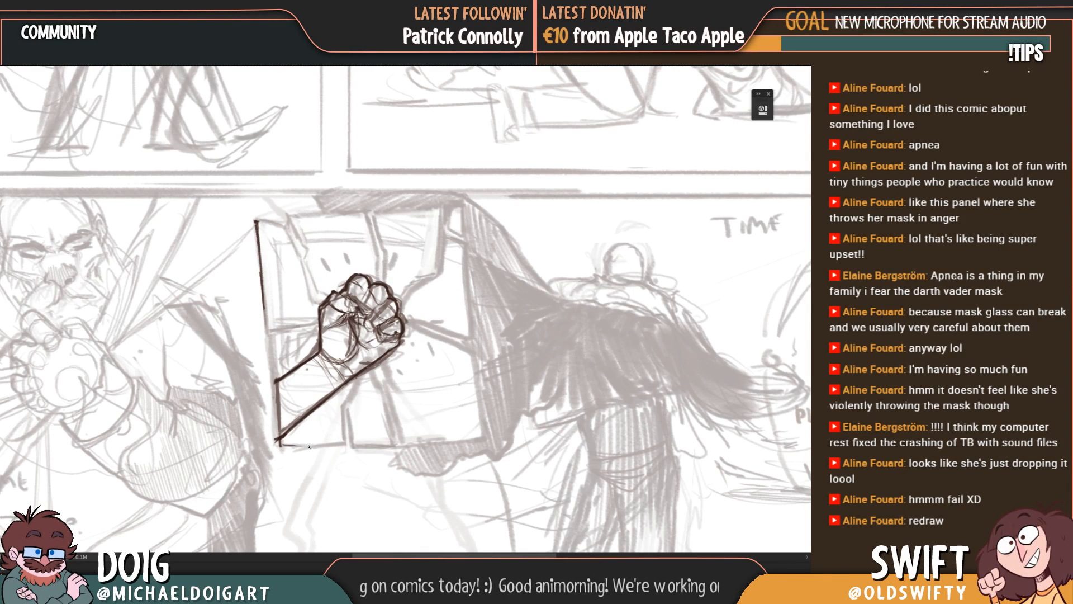
left_click_drag(282, 445, 339, 446)
left_click_drag(284, 445, 338, 444)
left_click_drag(282, 445, 342, 444)
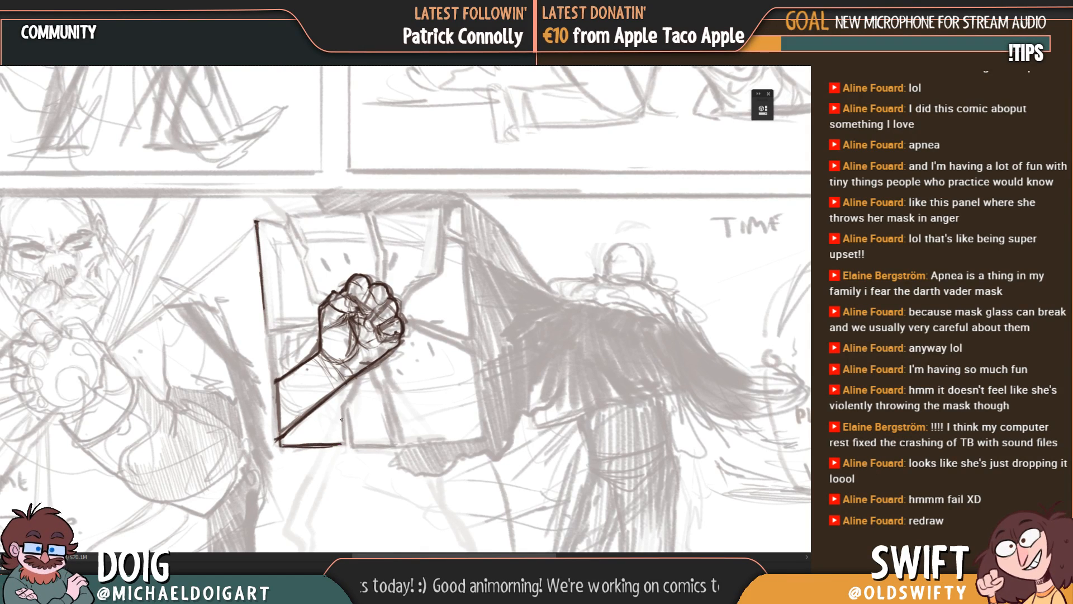
mouse_move(342, 408)
left_mouse_down()
mouse_move(343, 445)
mouse_move(367, 334)
left_mouse_up()
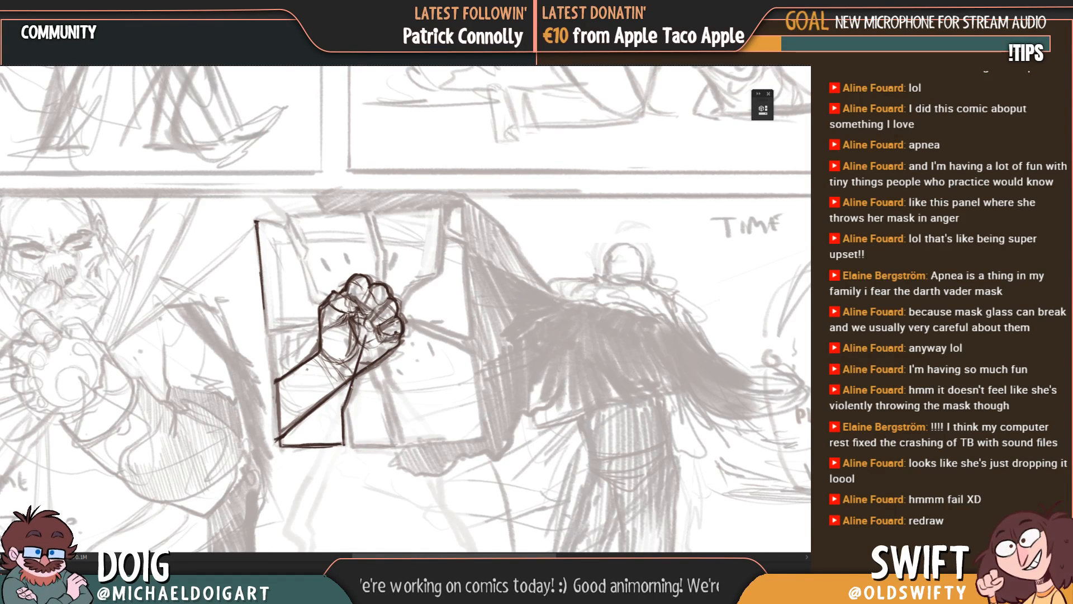
Step: Outline the narrow shard below the fist with two dark crack lines running down from the palm and a short base edge
left_click_drag(349, 408, 364, 345)
mouse_move(350, 412)
left_mouse_down()
mouse_move(352, 445)
mouse_move(352, 393)
left_mouse_up()
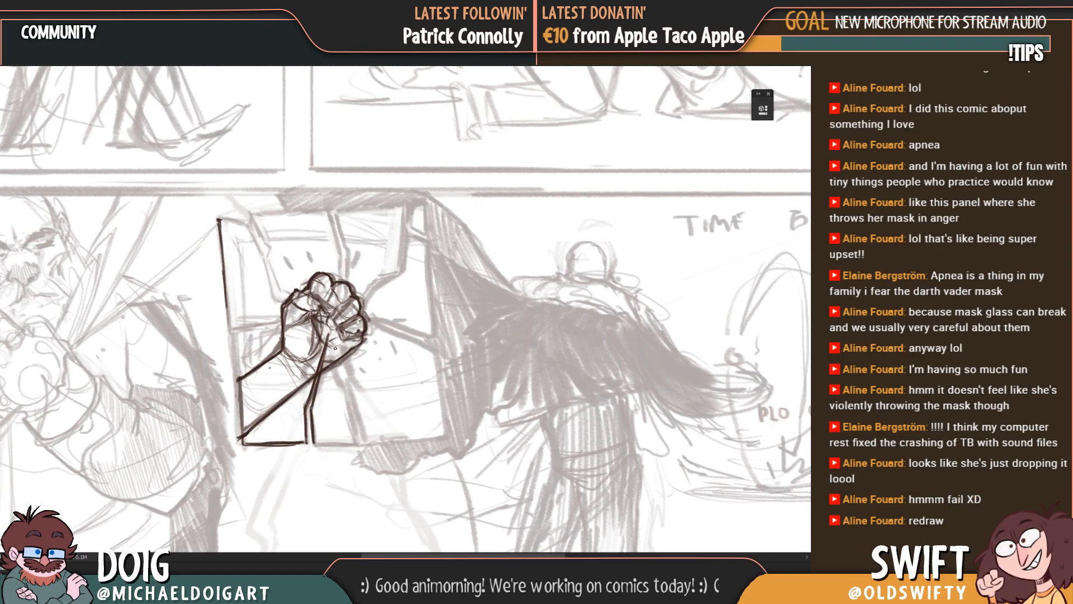
left_click_drag(335, 348, 352, 437)
mouse_move(344, 388)
left_mouse_down()
mouse_move(352, 441)
mouse_move(357, 409)
mouse_move(355, 428)
left_mouse_up()
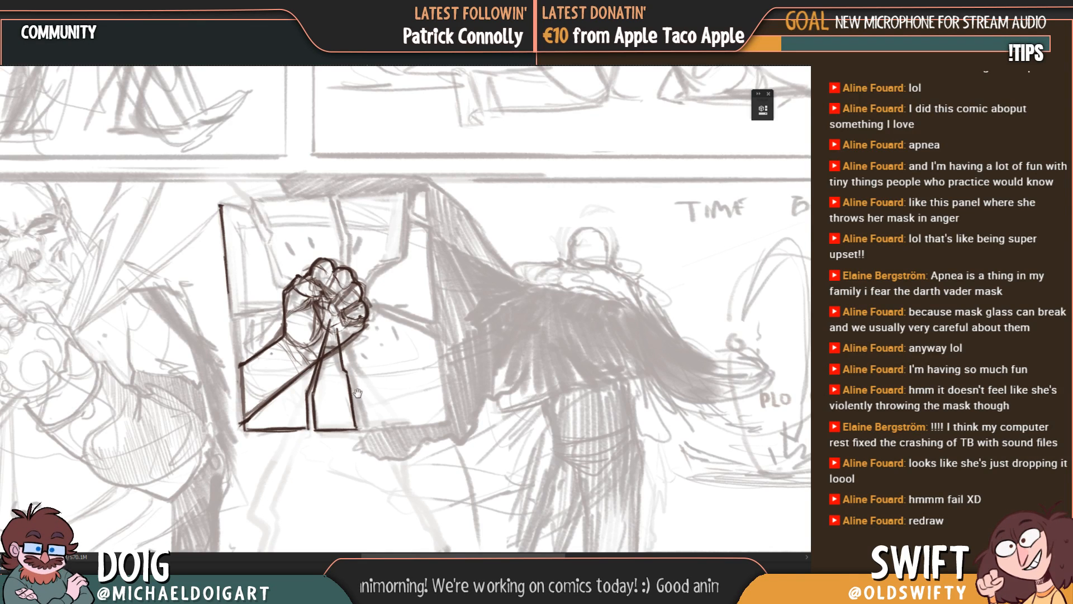
left_click_drag(357, 393, 340, 392)
left_click_drag(349, 346, 332, 350)
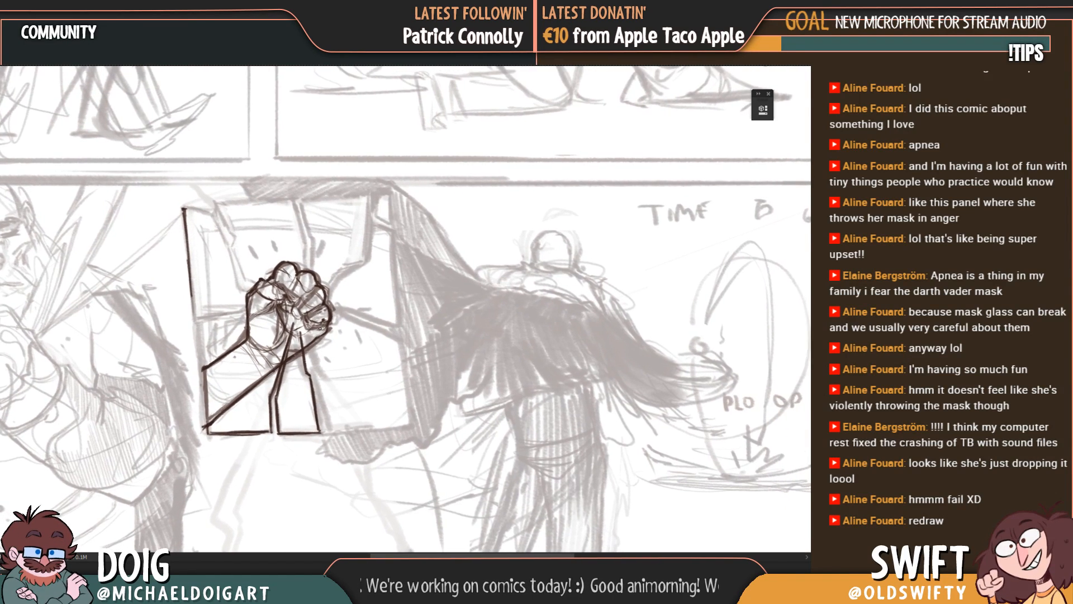
Step: Sketch the cracked panel's lower-right shard with a crack line from the palm, a level bottom edge and an upright right edge
left_click_drag(136, 352, 231, 349)
mouse_move(413, 332)
left_mouse_down()
mouse_move(379, 328)
mouse_move(376, 371)
mouse_move(391, 406)
left_mouse_up()
left_click_drag(377, 370, 395, 423)
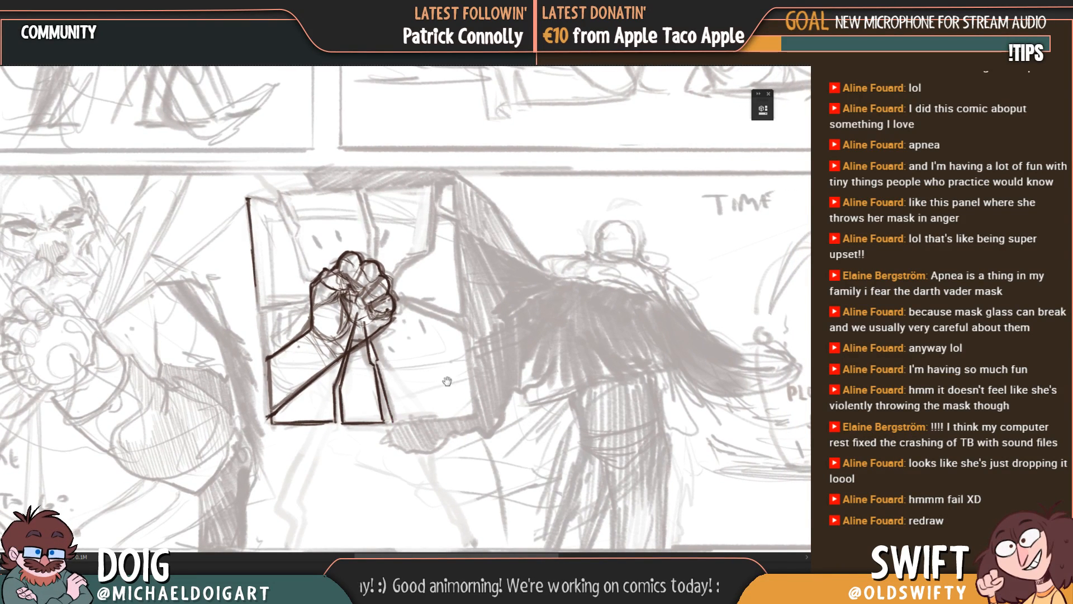
left_click_drag(451, 388, 446, 385)
left_click_drag(403, 417, 471, 413)
left_click_drag(465, 369, 430, 383)
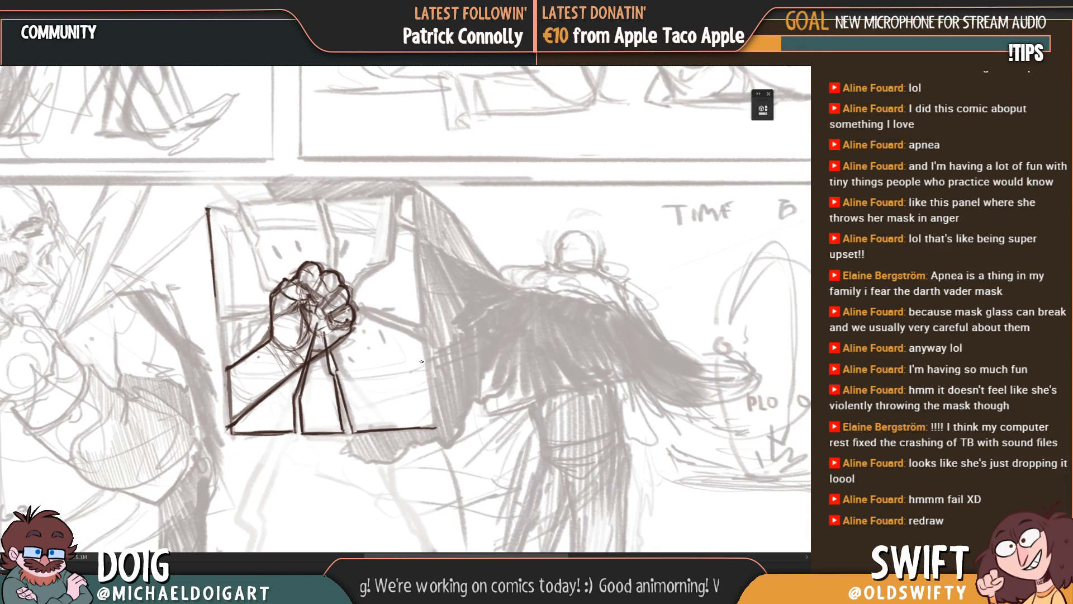
left_click_drag(424, 343, 437, 427)
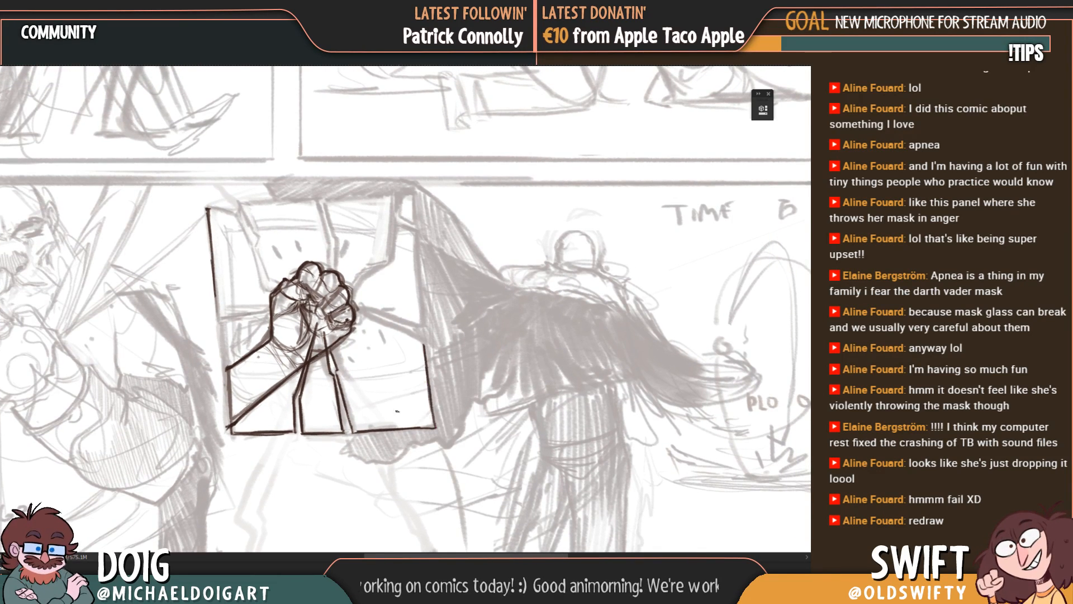
Step: Redraw the lower-right shard with a longer crack line and slanted lower base, rework its right edge and close its top edge toward the fist
left_click_drag(340, 392, 356, 445)
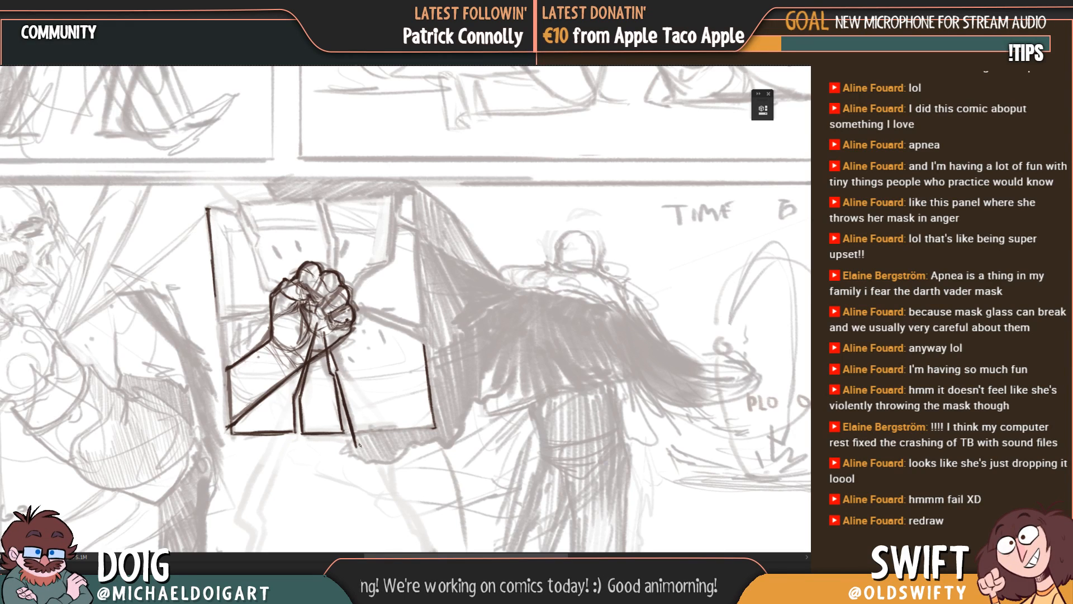
left_click_drag(359, 445, 438, 430)
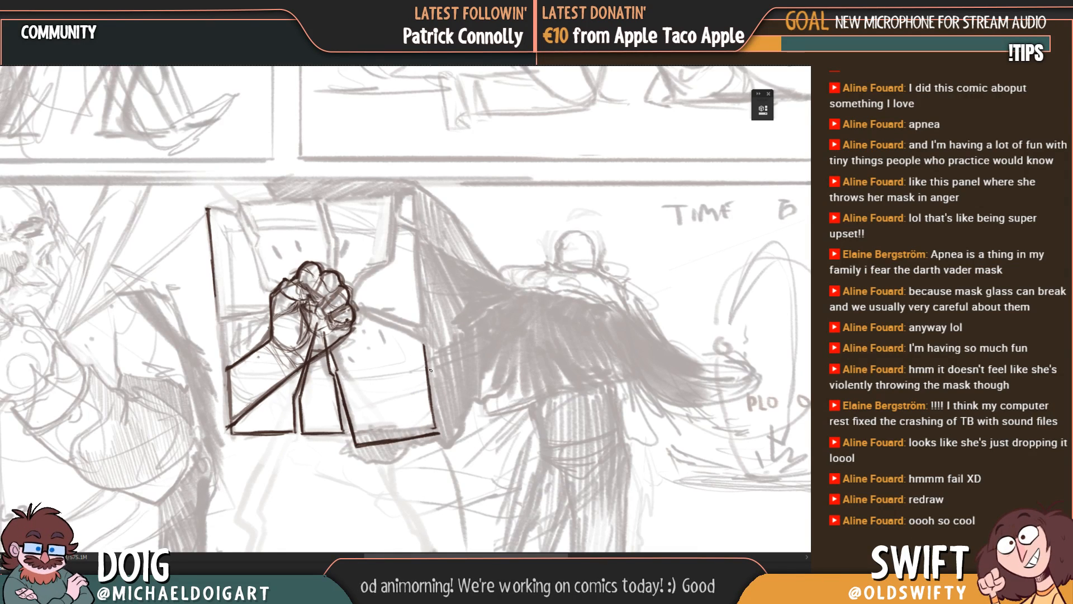
left_click_drag(423, 348, 436, 429)
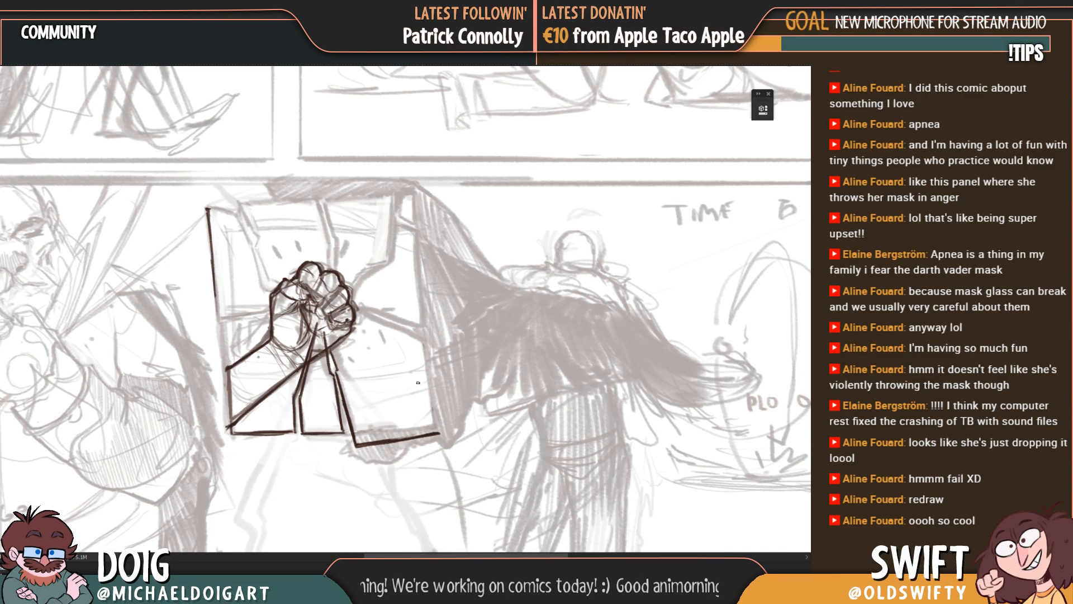
left_click_drag(423, 344, 438, 432)
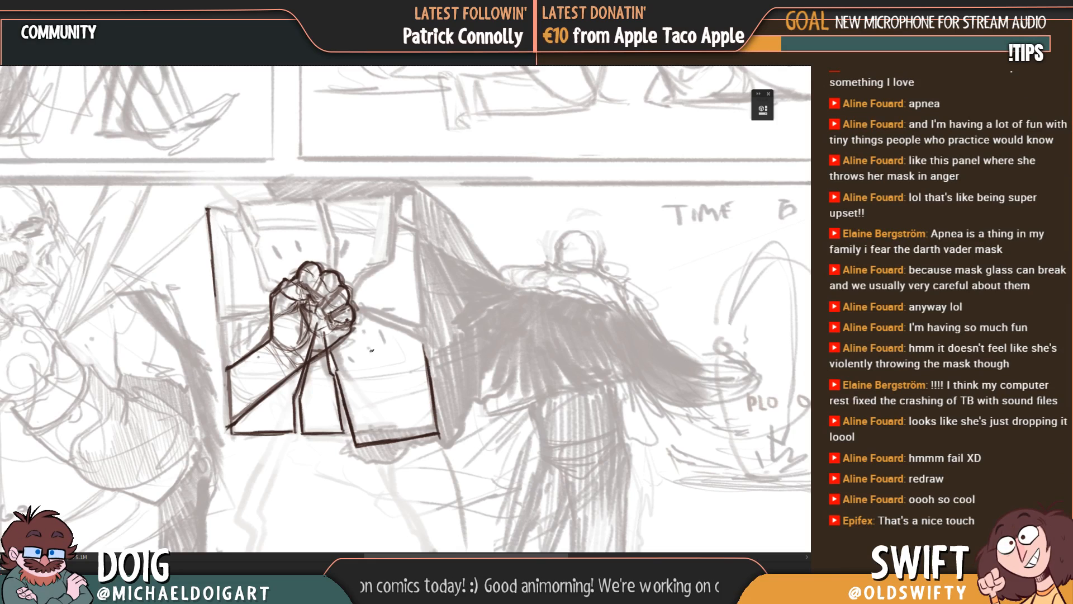
left_click_drag(424, 346, 438, 430)
left_click_drag(427, 389, 421, 416)
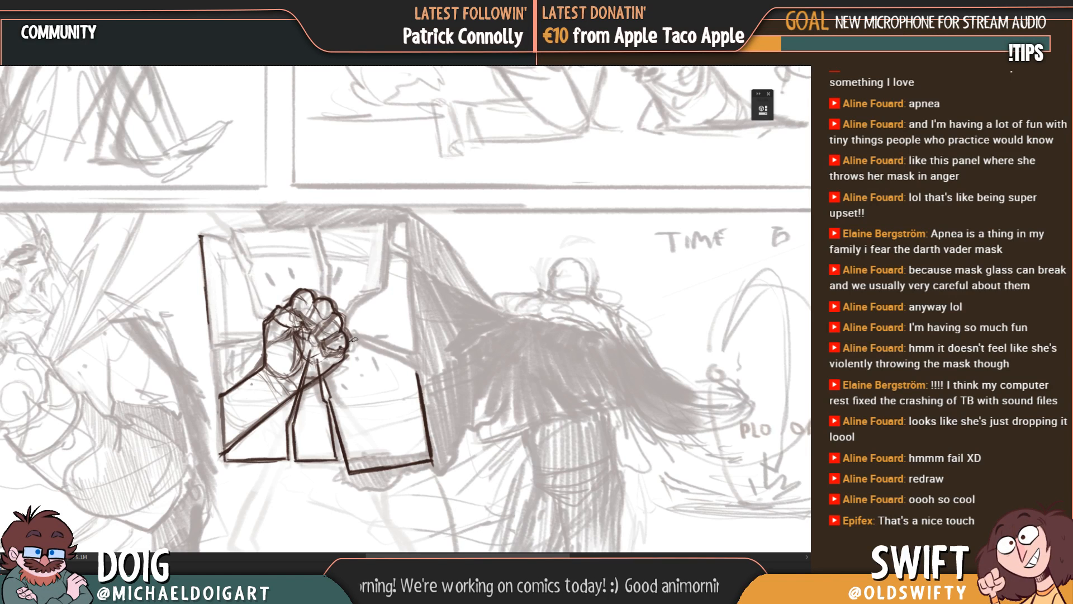
left_click_drag(347, 345, 416, 372)
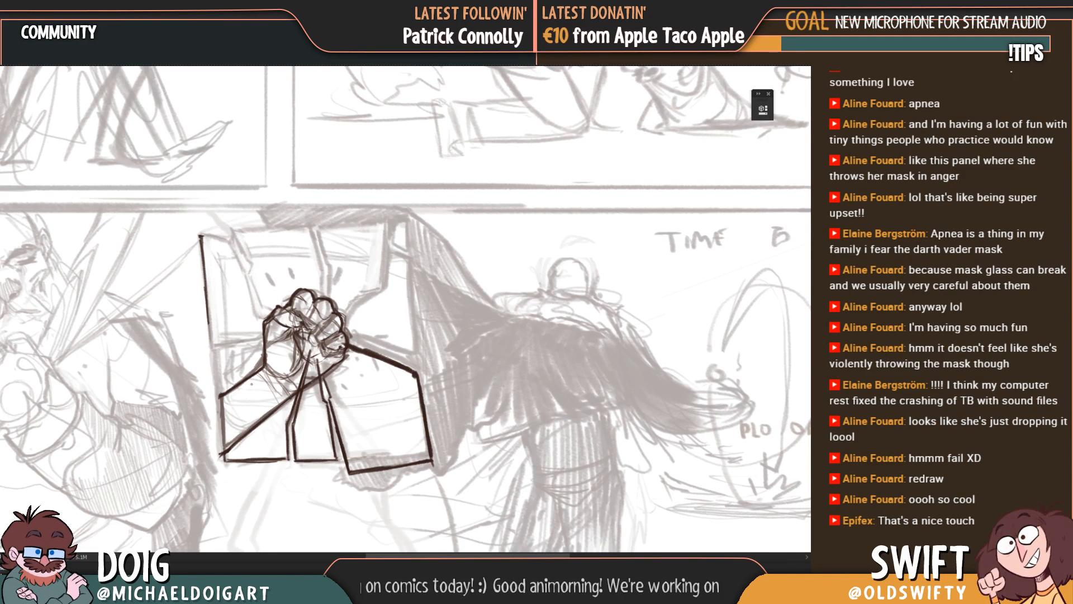
Step: Outline the shard above and right of the fist with a jagged left crack, a flat top edge and a stepped right edge
left_click_drag(296, 312, 286, 352)
left_click_drag(317, 309, 315, 331)
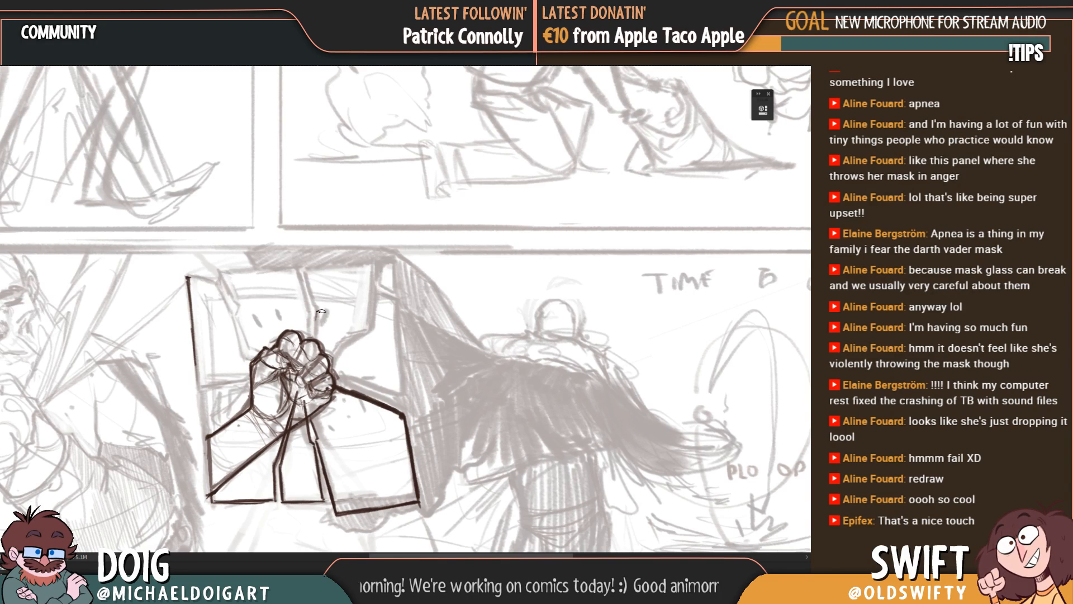
left_click_drag(319, 311, 314, 336)
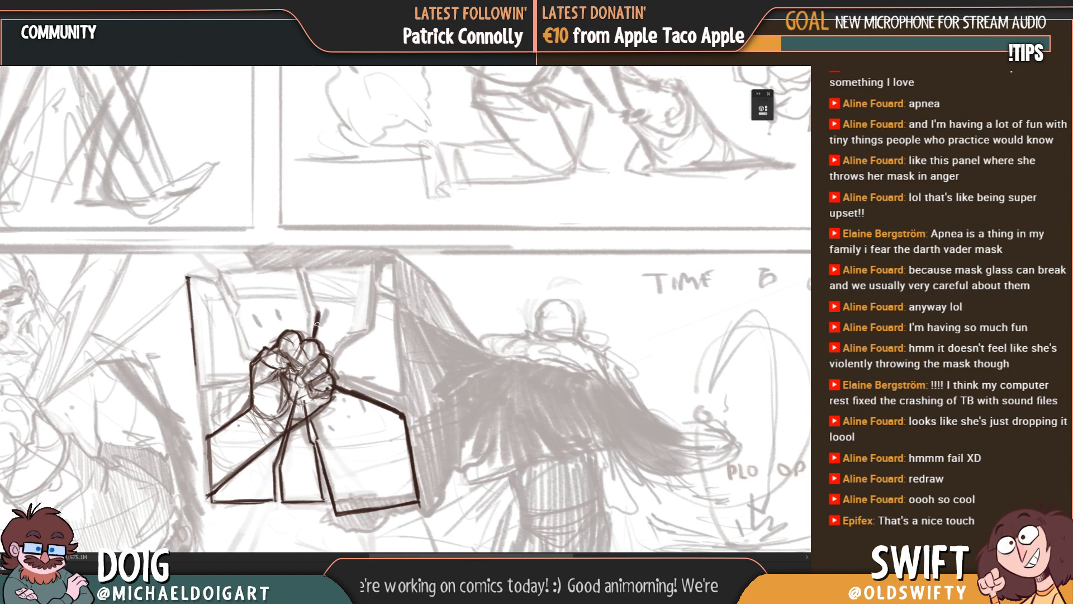
left_click_drag(302, 271, 318, 309)
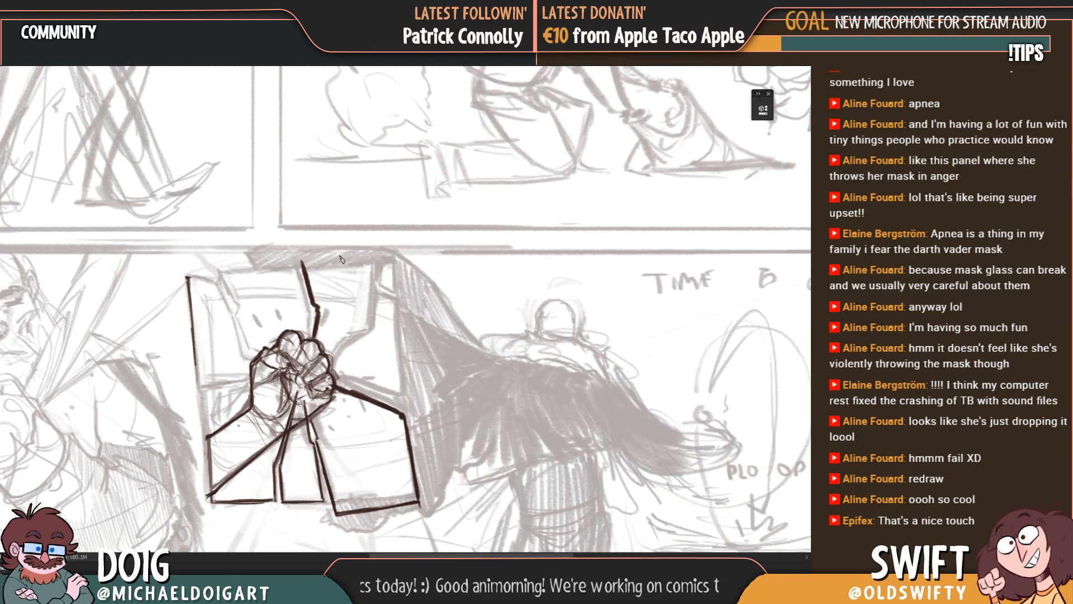
left_click_drag(302, 261, 377, 260)
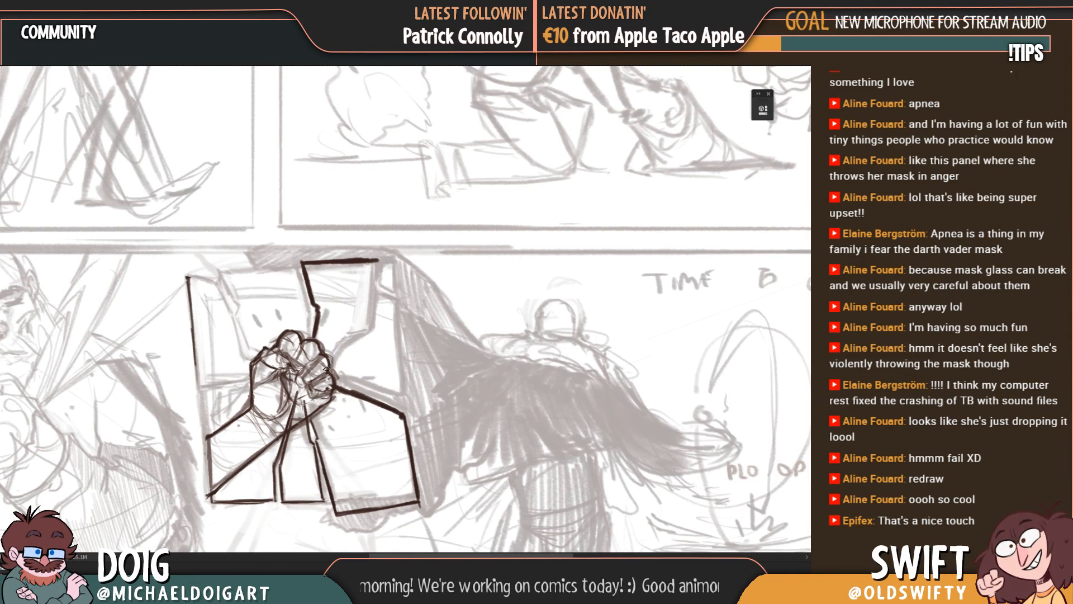
mouse_move(327, 369)
left_mouse_down()
mouse_move(345, 338)
mouse_move(366, 333)
mouse_move(338, 330)
left_mouse_up()
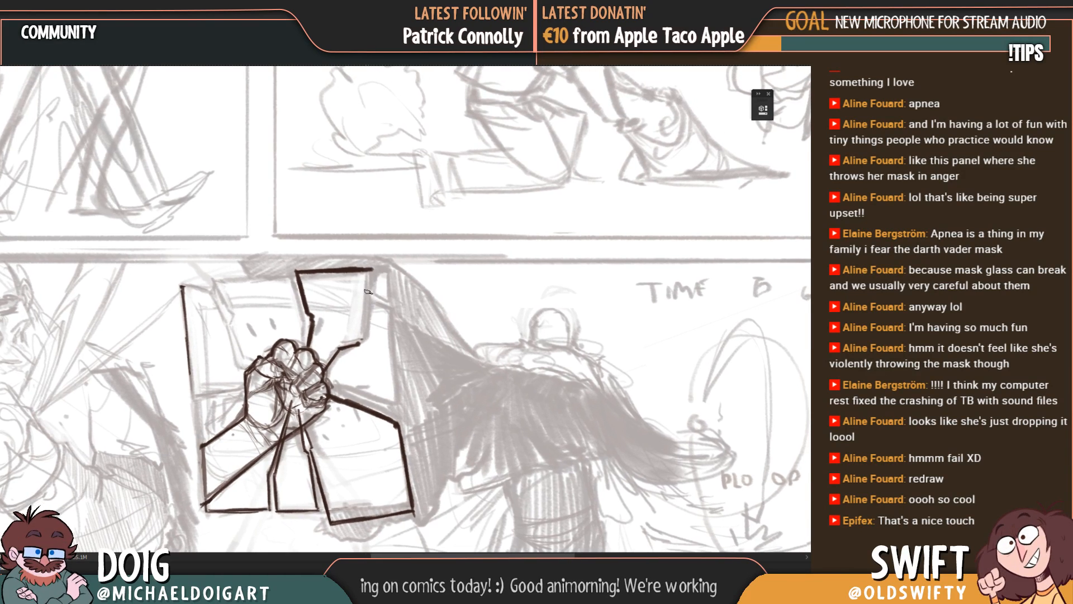
mouse_move(370, 270)
left_mouse_down()
mouse_move(364, 342)
mouse_move(350, 332)
left_mouse_up()
Step: Outline the tiny shard in the panel's upper-right corner, and draw the large right-hand shard's upper crack and outer edge below it
mouse_move(373, 271)
left_mouse_down()
mouse_move(368, 299)
mouse_move(391, 303)
mouse_move(388, 269)
mouse_move(387, 305)
left_mouse_up()
left_click_drag(355, 346, 332, 306)
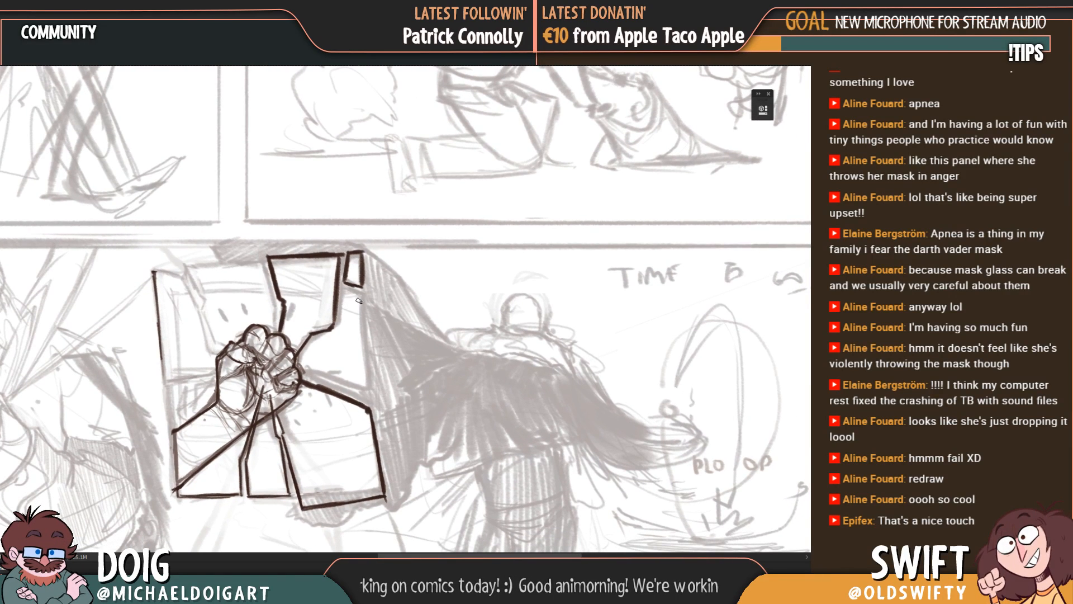
left_click_drag(350, 316, 348, 311)
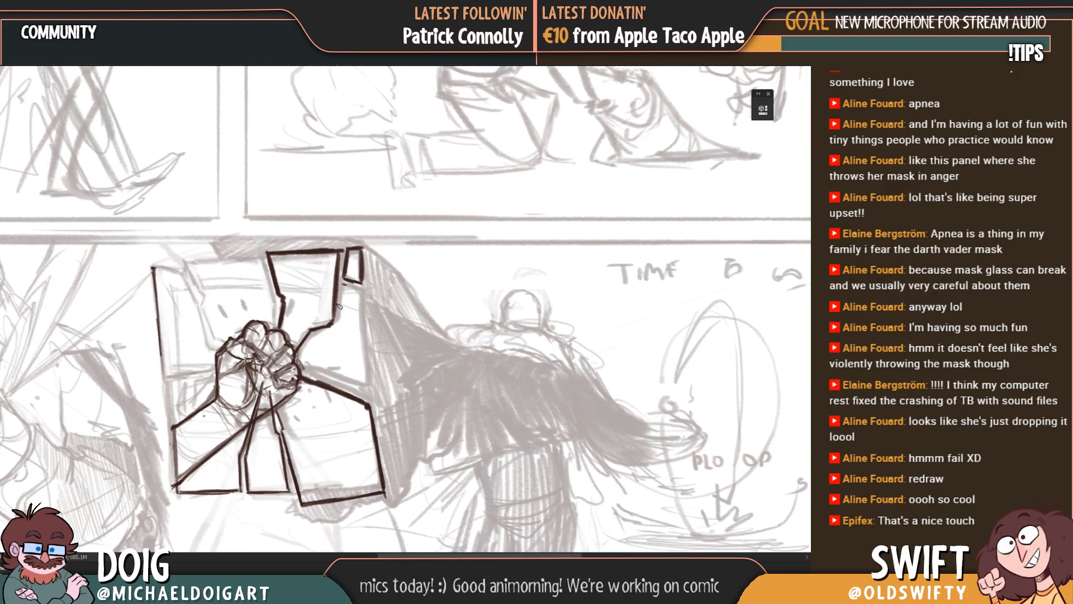
mouse_move(302, 351)
left_mouse_down()
mouse_move(344, 322)
mouse_move(350, 288)
mouse_move(364, 296)
left_mouse_up()
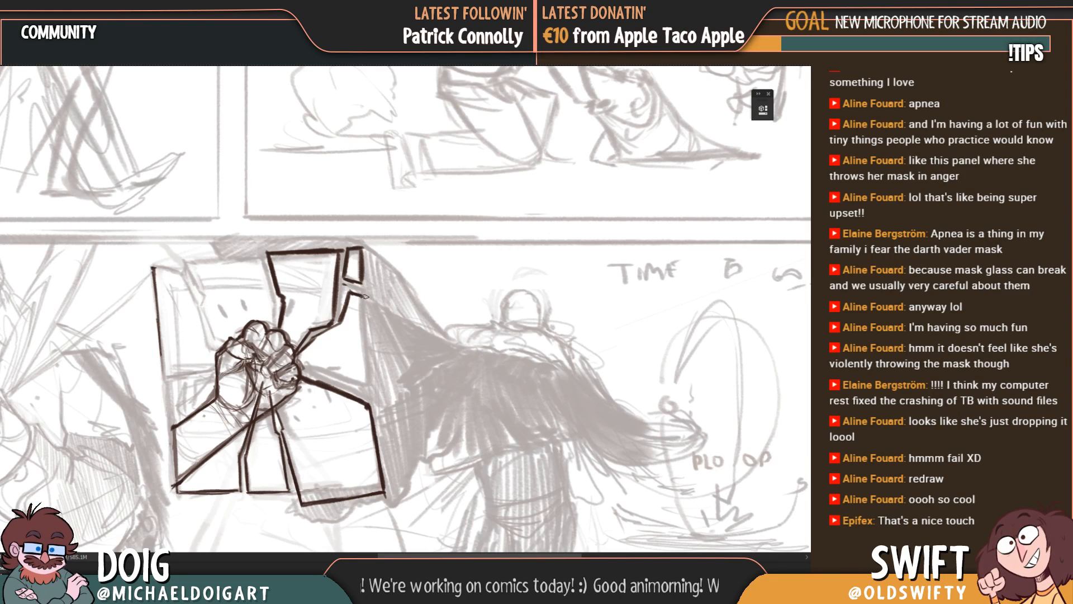
left_click_drag(363, 287, 366, 355)
Step: Outline the top-centre shard with a jagged left crack, a top edge and a right crack, carrying the crack lines into the fist
mouse_move(366, 310)
left_mouse_down()
mouse_move(372, 397)
mouse_move(350, 382)
left_mouse_up()
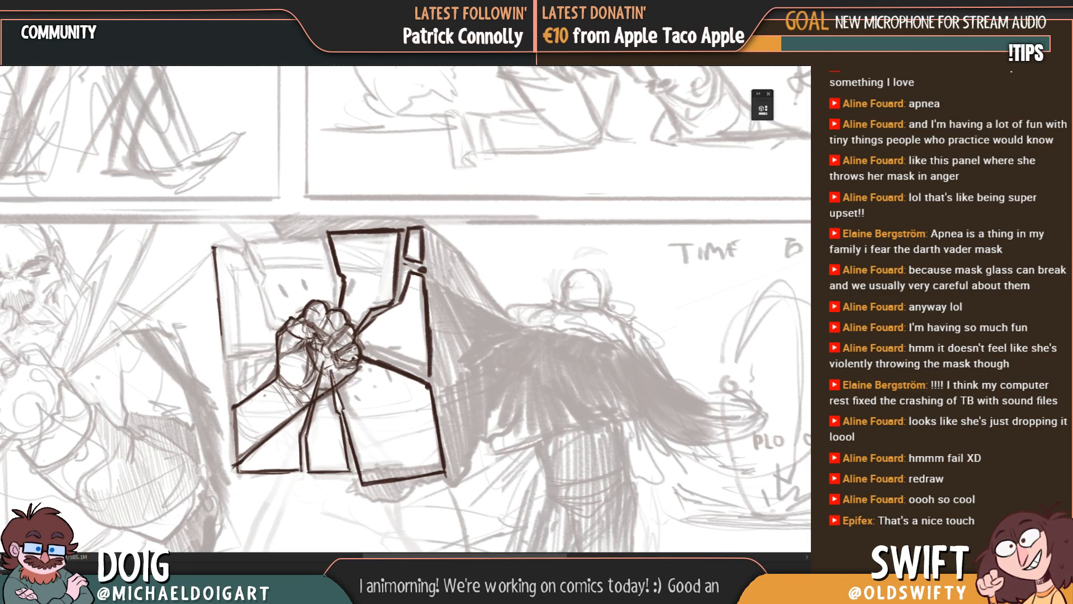
left_click_drag(331, 371, 343, 405)
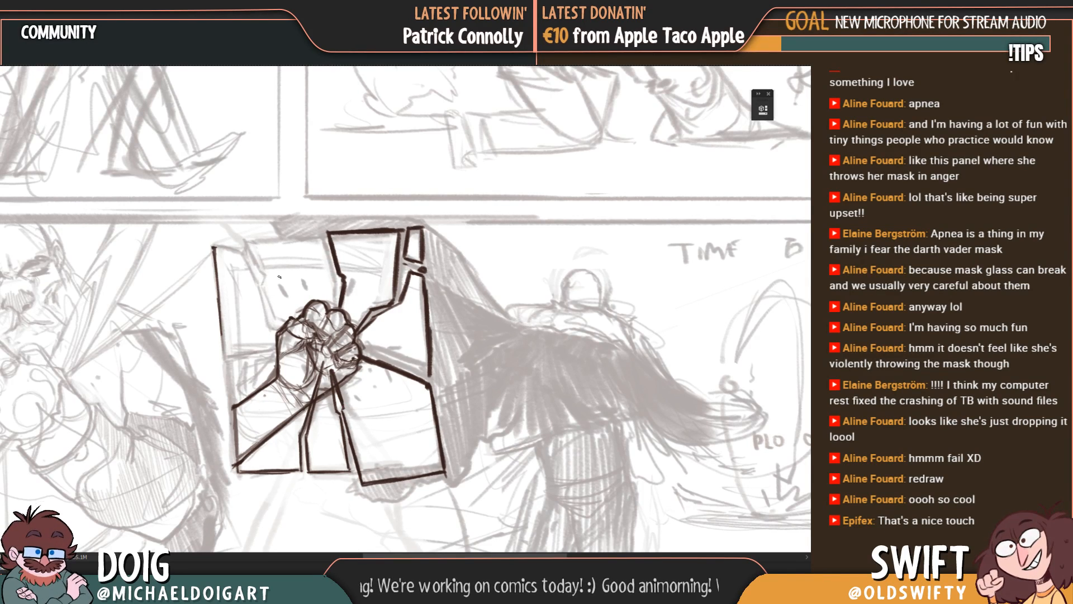
left_click_drag(280, 276, 277, 293)
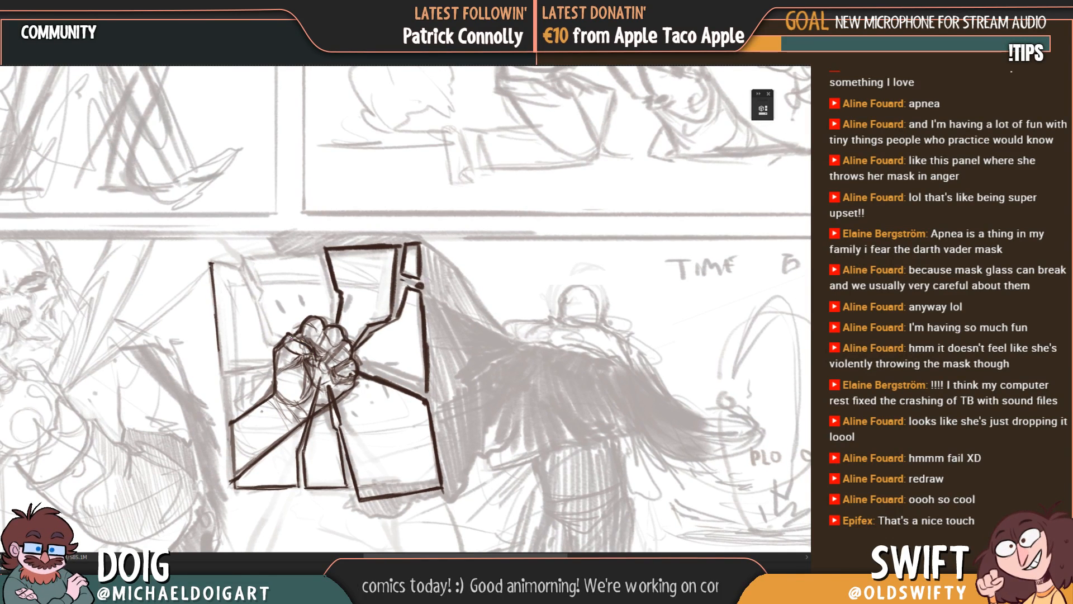
mouse_move(261, 302)
left_mouse_down()
mouse_move(276, 333)
mouse_move(302, 343)
left_mouse_up()
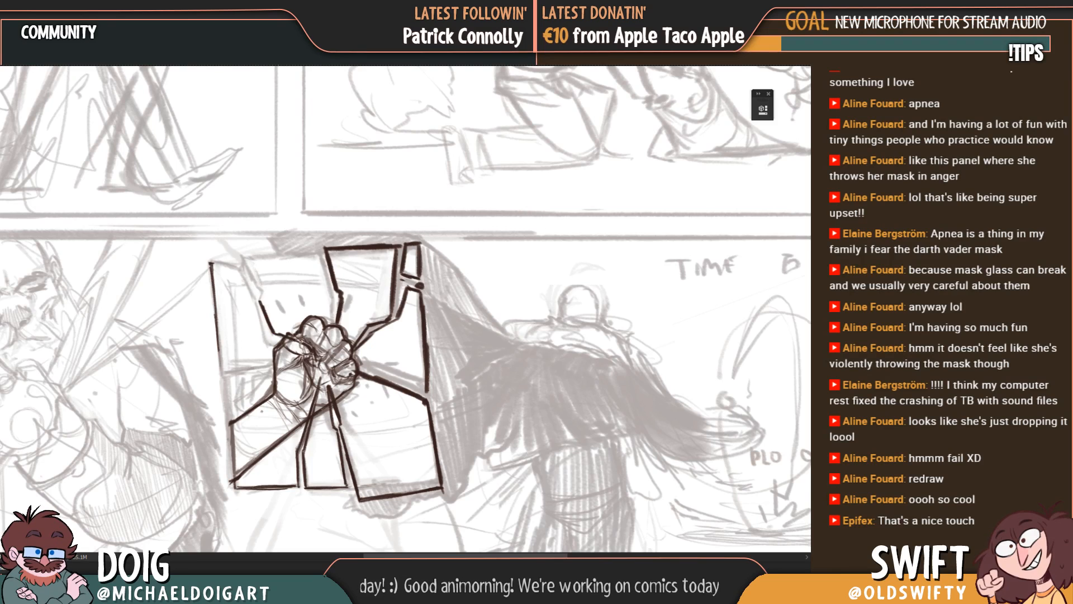
mouse_move(261, 302)
left_mouse_down()
mouse_move(267, 290)
mouse_move(240, 256)
mouse_move(260, 288)
left_mouse_up()
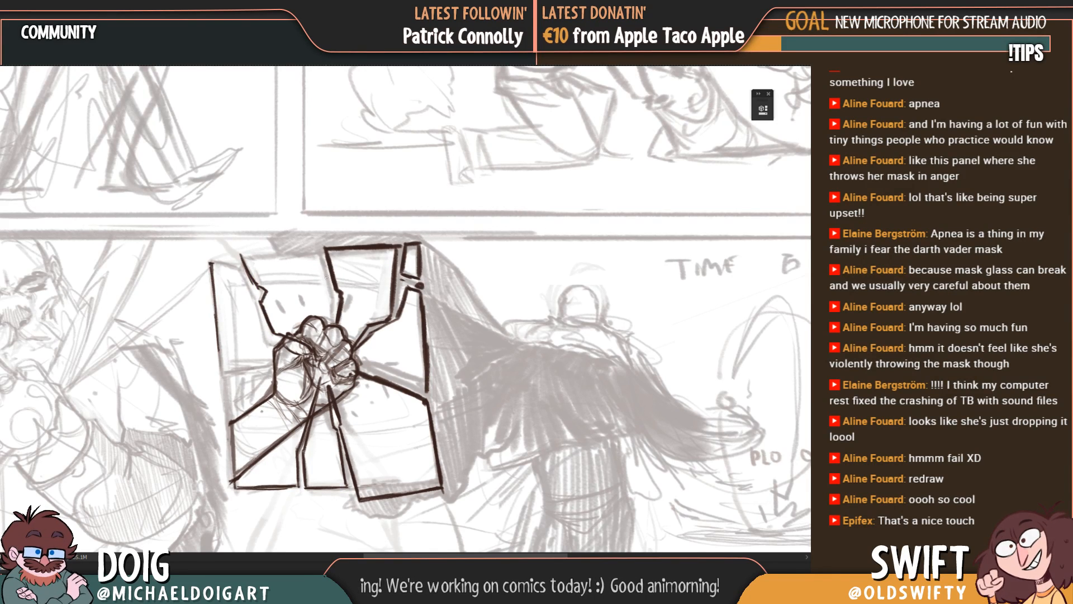
left_click_drag(328, 341, 322, 358)
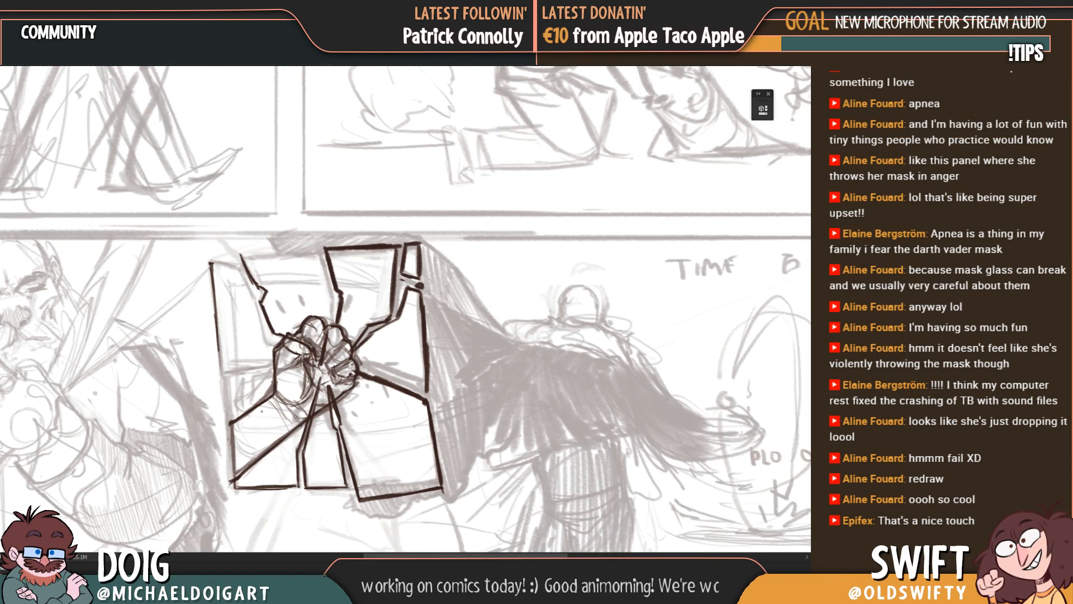
mouse_move(329, 319)
left_mouse_down()
mouse_move(327, 333)
mouse_move(320, 256)
mouse_move(314, 280)
mouse_move(323, 279)
mouse_move(306, 278)
mouse_move(288, 254)
mouse_move(335, 250)
left_mouse_up()
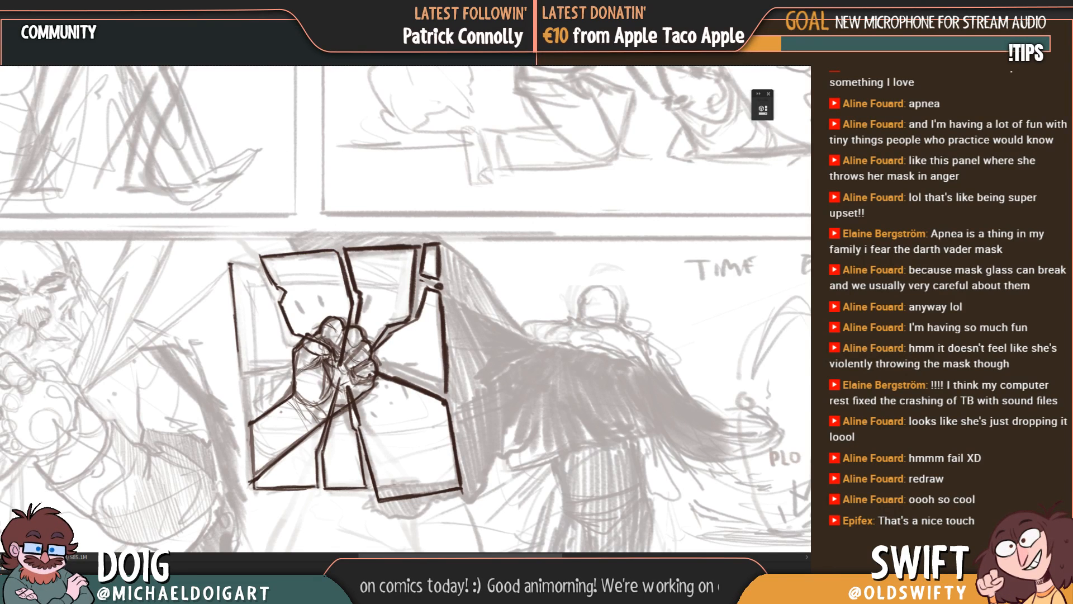
Step: Close the upper-left shard by drawing its jagged right edge, short top edge and bottom edge running to the fist
left_click_drag(270, 276, 276, 288)
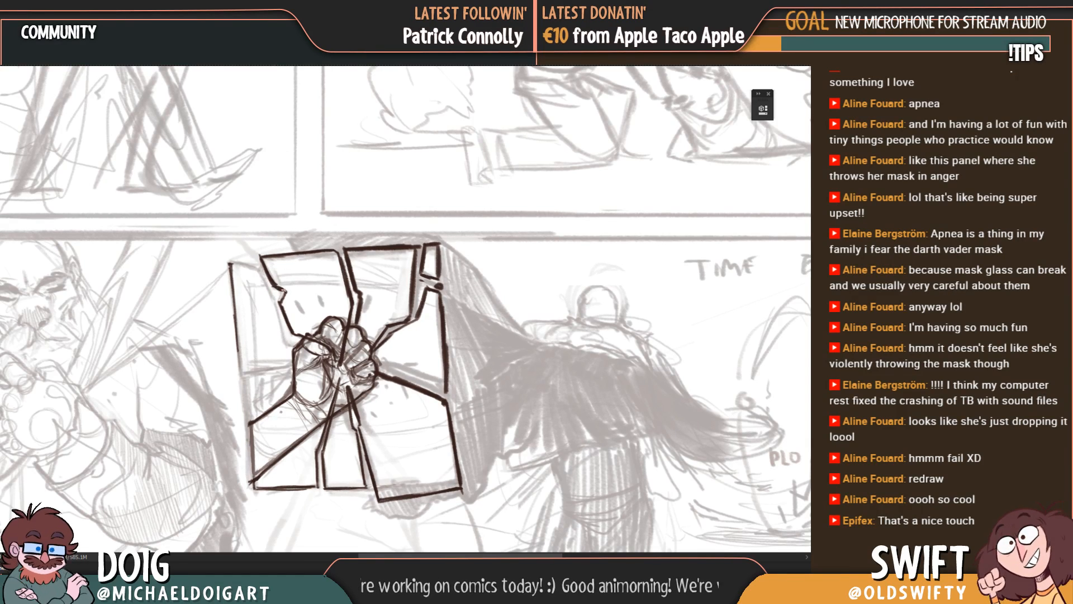
left_click_drag(258, 264, 272, 299)
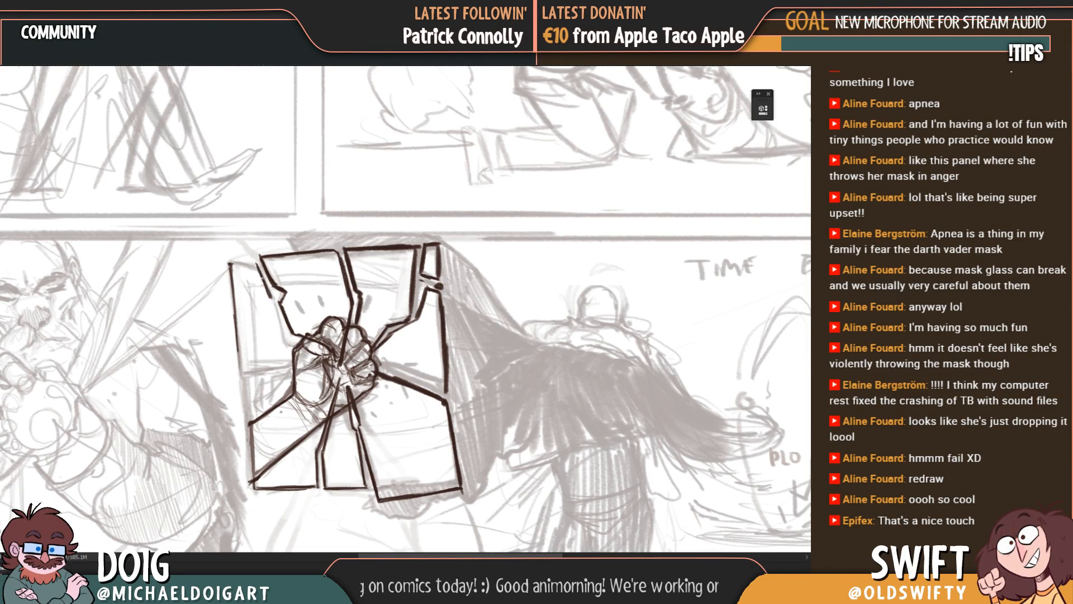
mouse_move(250, 264)
left_mouse_down()
mouse_move(231, 260)
mouse_move(258, 266)
left_mouse_up()
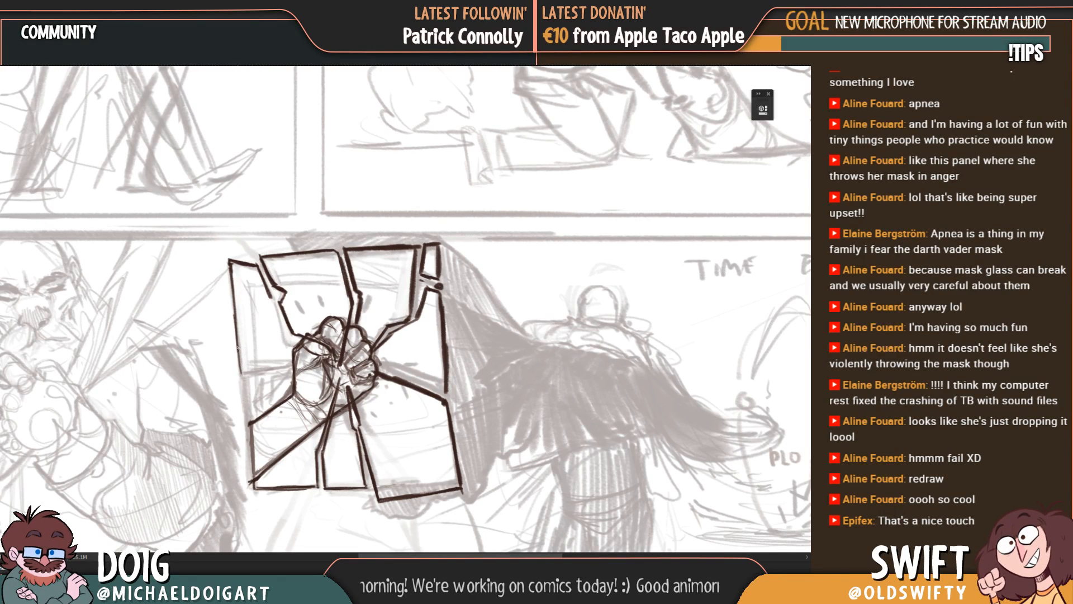
mouse_move(238, 347)
left_mouse_down()
mouse_move(242, 374)
mouse_move(290, 365)
left_mouse_up()
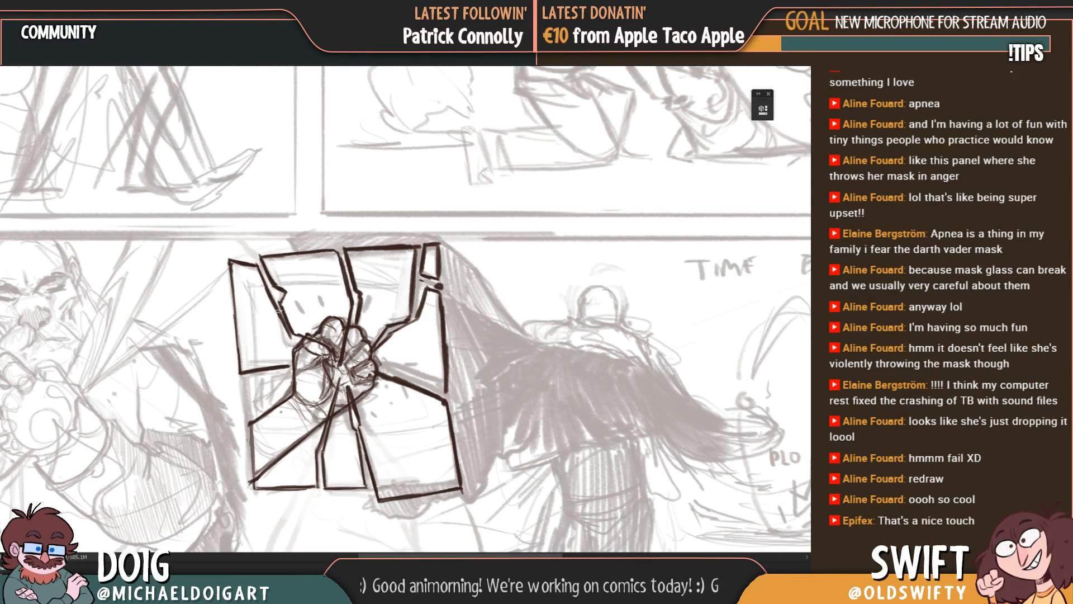
Step: Outline the left-middle shard with an upper crack line running into the fist and an outer edge down to the lower-left shard
left_click_drag(258, 387, 259, 377)
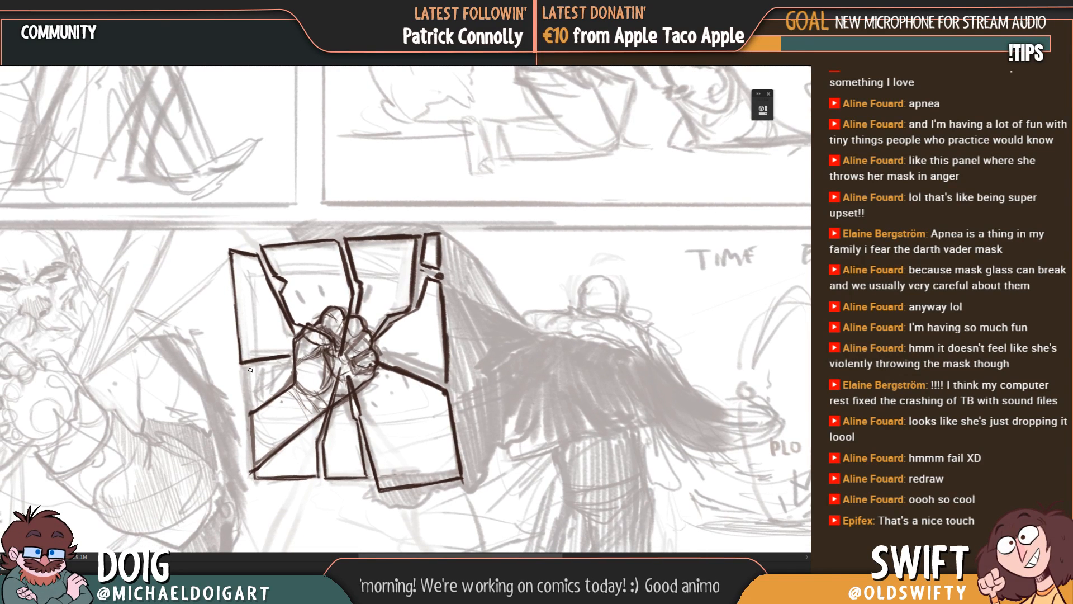
left_click_drag(332, 358, 330, 359)
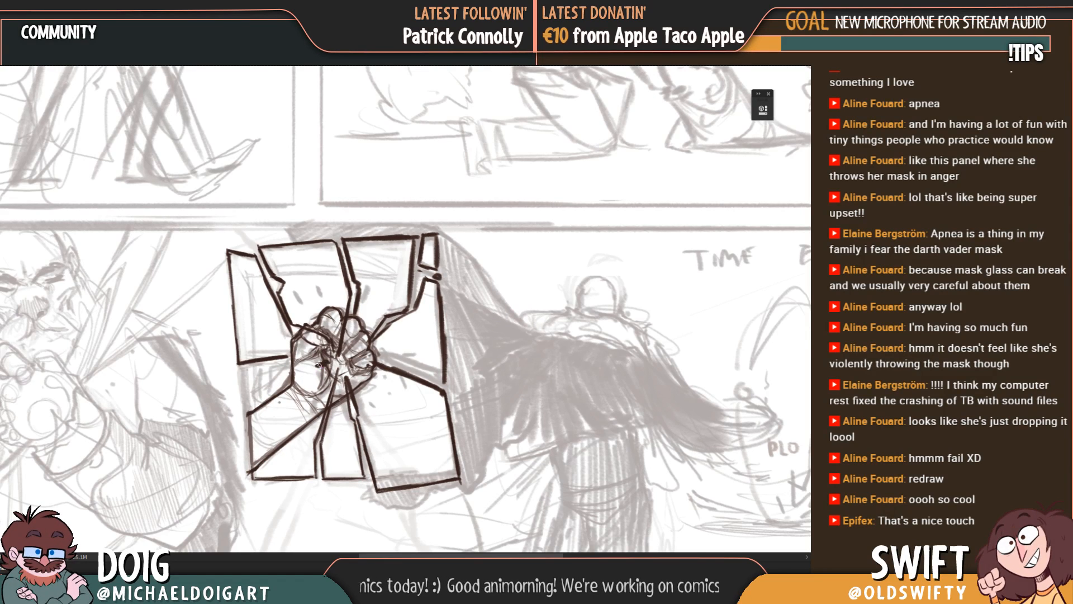
mouse_move(239, 370)
left_mouse_down()
mouse_move(278, 362)
mouse_move(244, 394)
mouse_move(252, 478)
mouse_move(246, 409)
left_mouse_up()
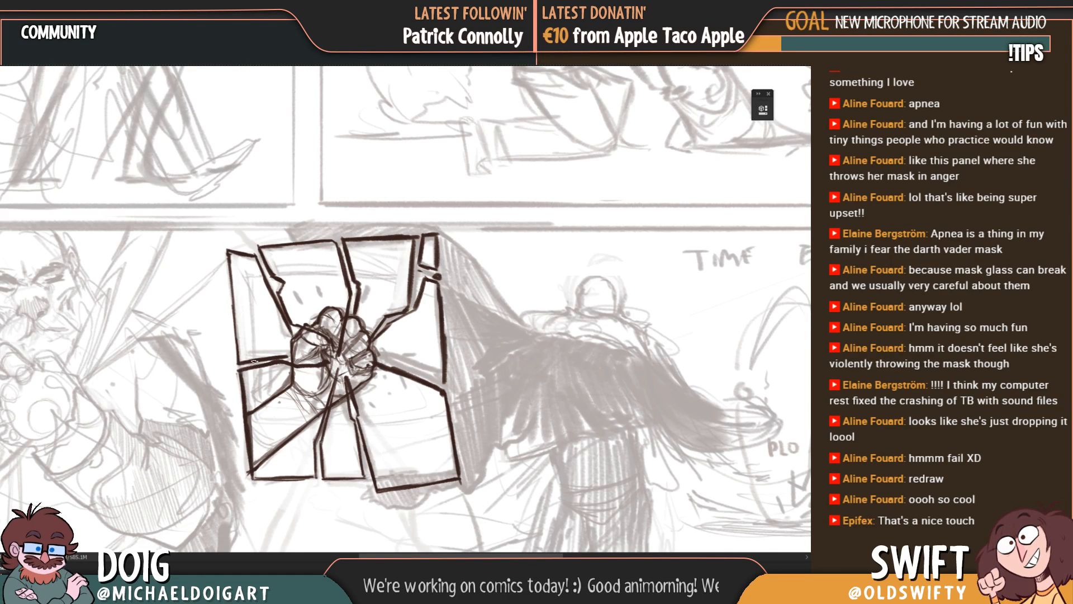
left_click_drag(279, 351, 275, 347)
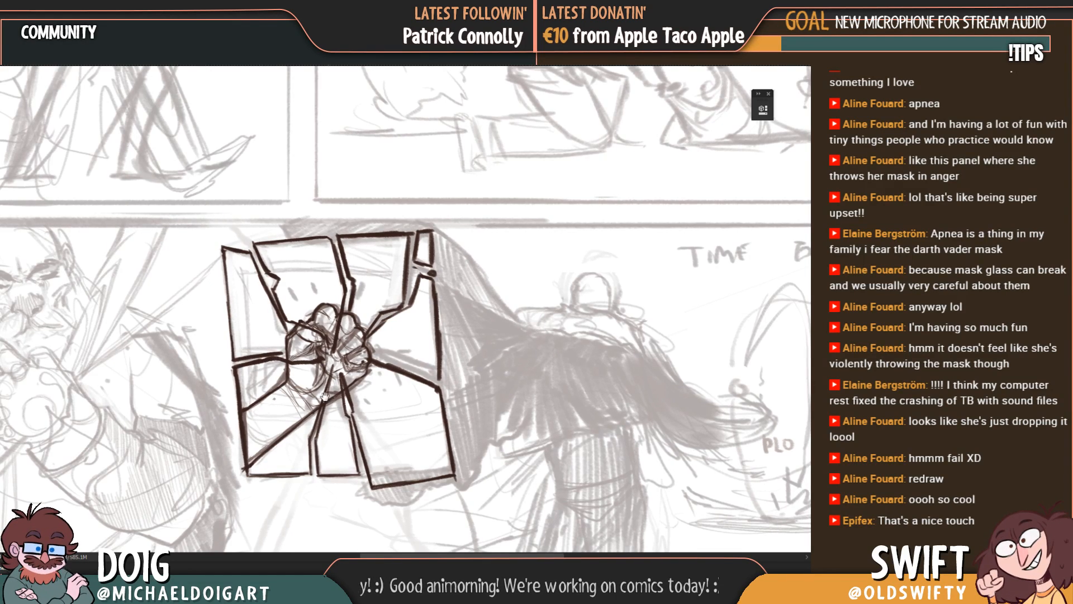
Step: Join the crack lines at the centre of the fist and draw the right-hand shard's lower edge out to the panel's side
left_click_drag(332, 370, 322, 364)
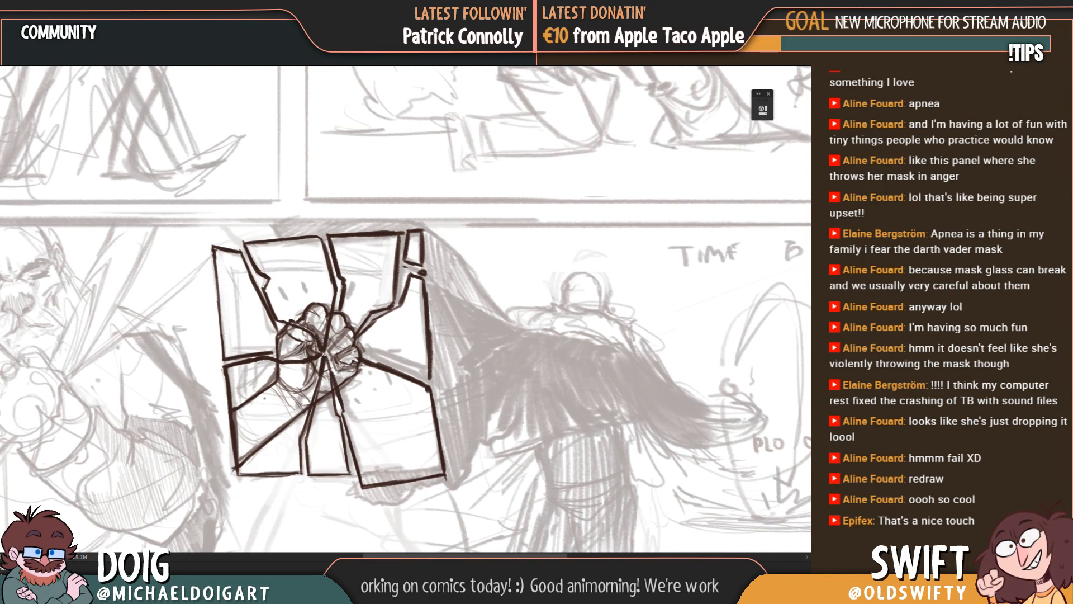
left_click_drag(361, 357, 348, 368)
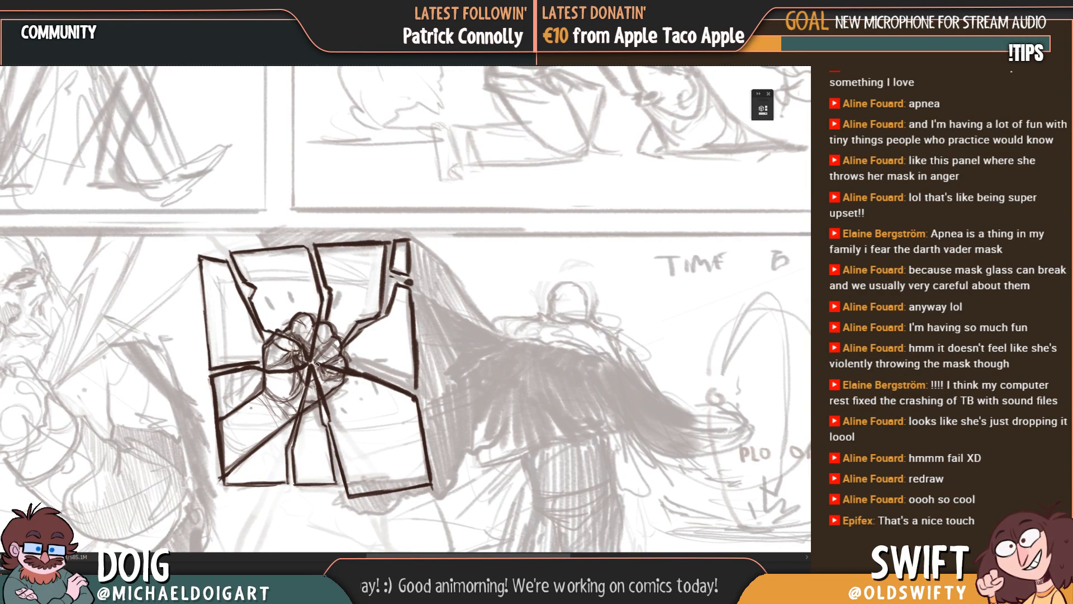
left_click_drag(355, 366, 416, 386)
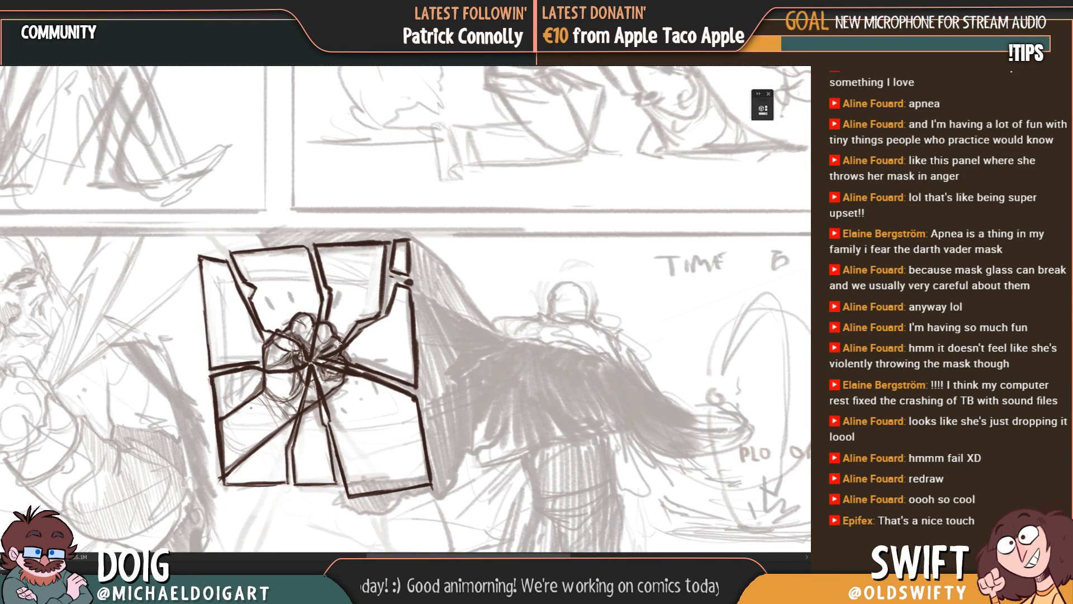
Step: Redraw the right-hand shard's outer vertical edge and strengthen the lower-left shard's left and bottom edges
mouse_move(320, 355)
left_mouse_down()
mouse_move(351, 334)
mouse_move(285, 363)
mouse_move(408, 334)
mouse_move(342, 347)
left_mouse_up()
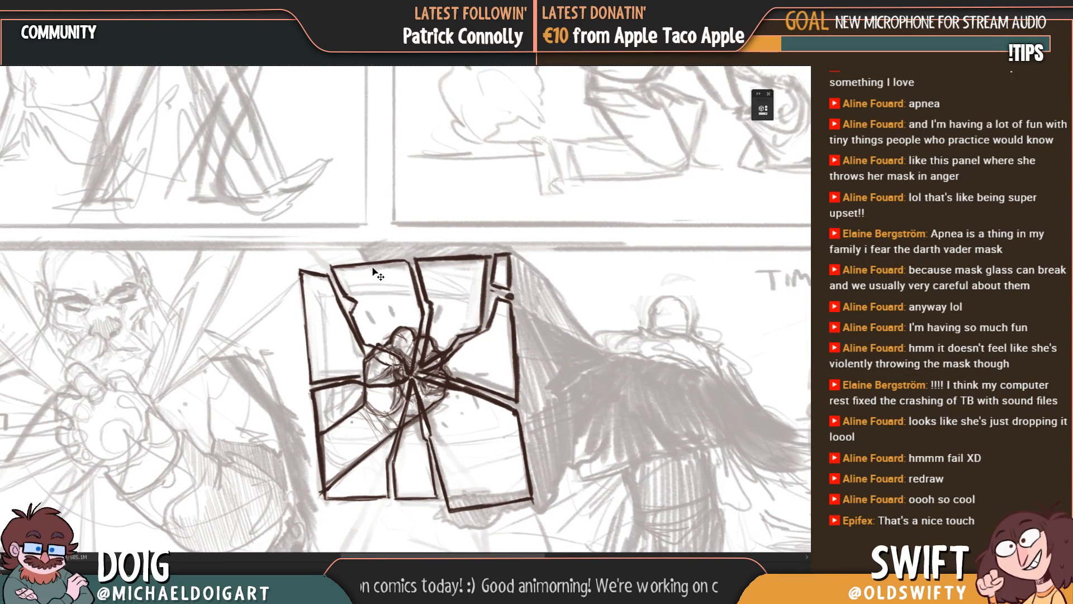
key("ctrl+minus")
key("ctrl+plus")
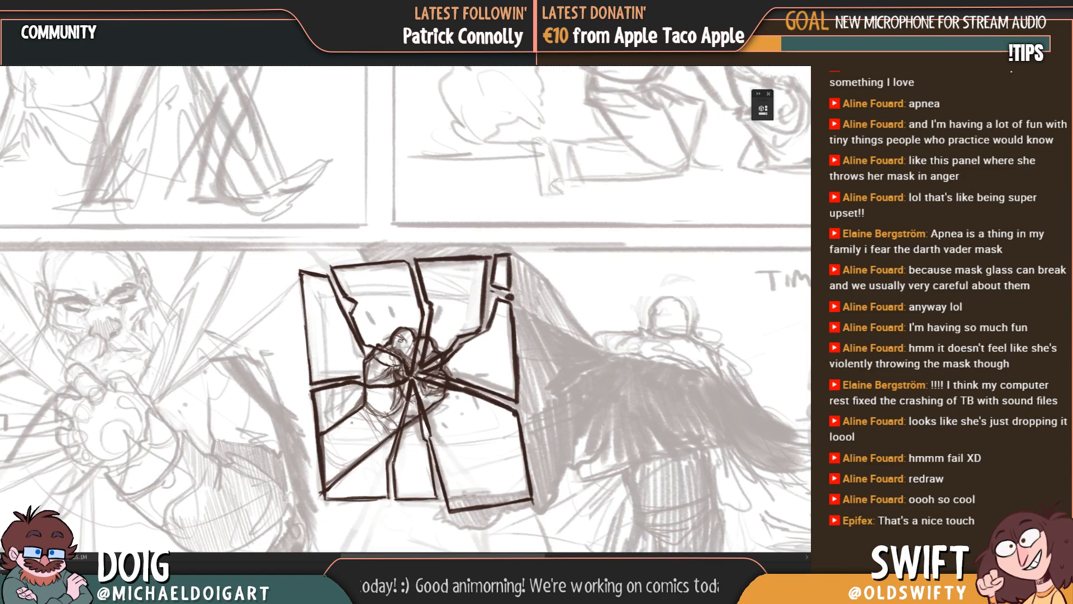
mouse_move(488, 333)
left_mouse_down()
mouse_move(474, 271)
mouse_move(482, 314)
left_mouse_up()
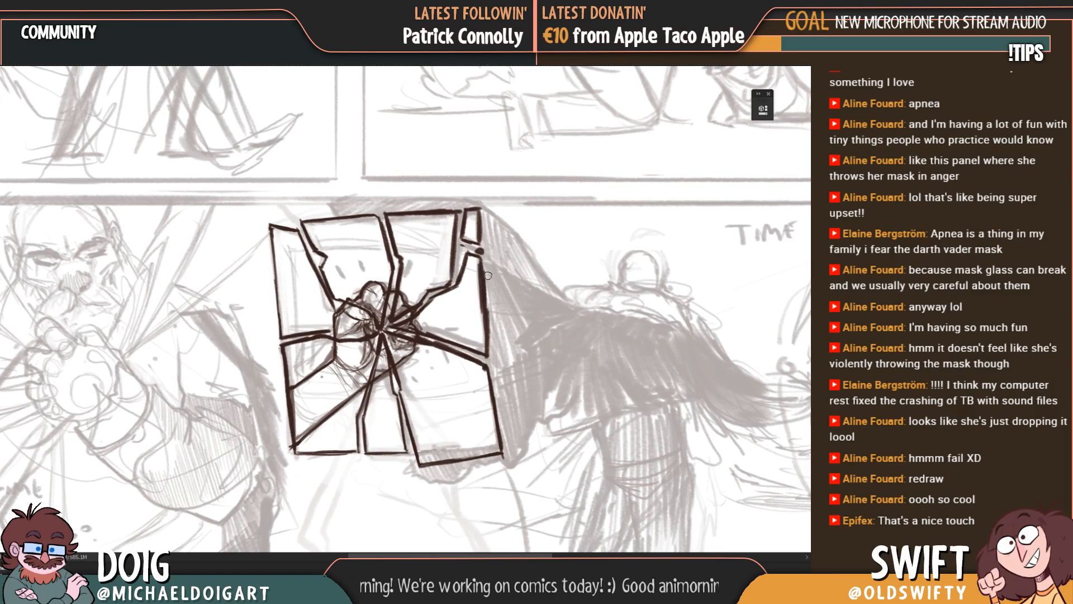
left_click_drag(488, 271, 488, 336)
key("ctrl+z")
key("ctrl+z")
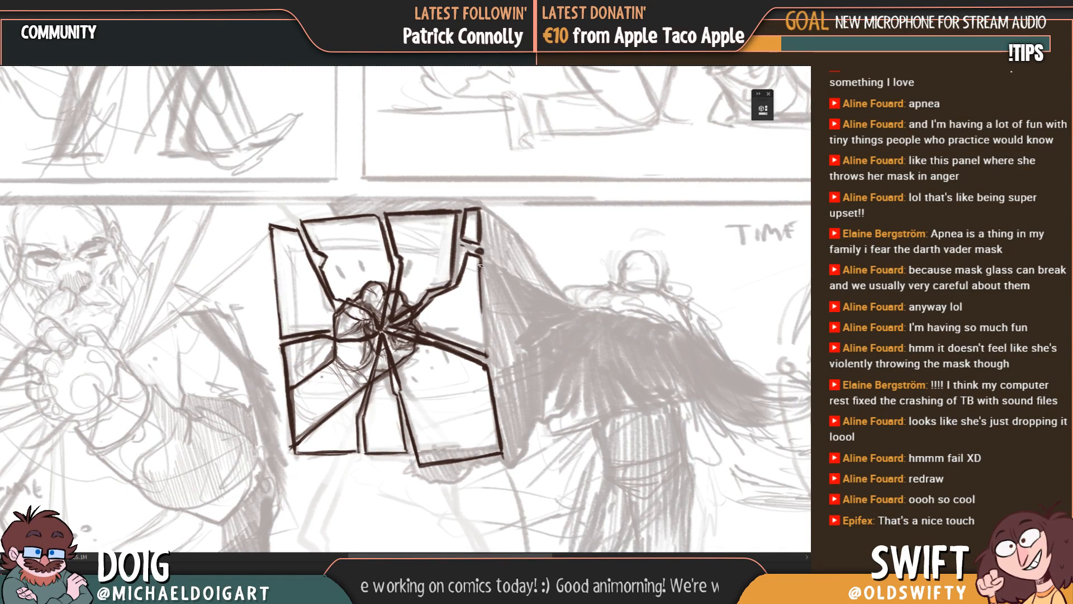
left_click_drag(480, 266, 484, 345)
mouse_move(483, 298)
left_mouse_down()
mouse_move(487, 352)
mouse_move(461, 339)
mouse_move(467, 297)
left_mouse_up()
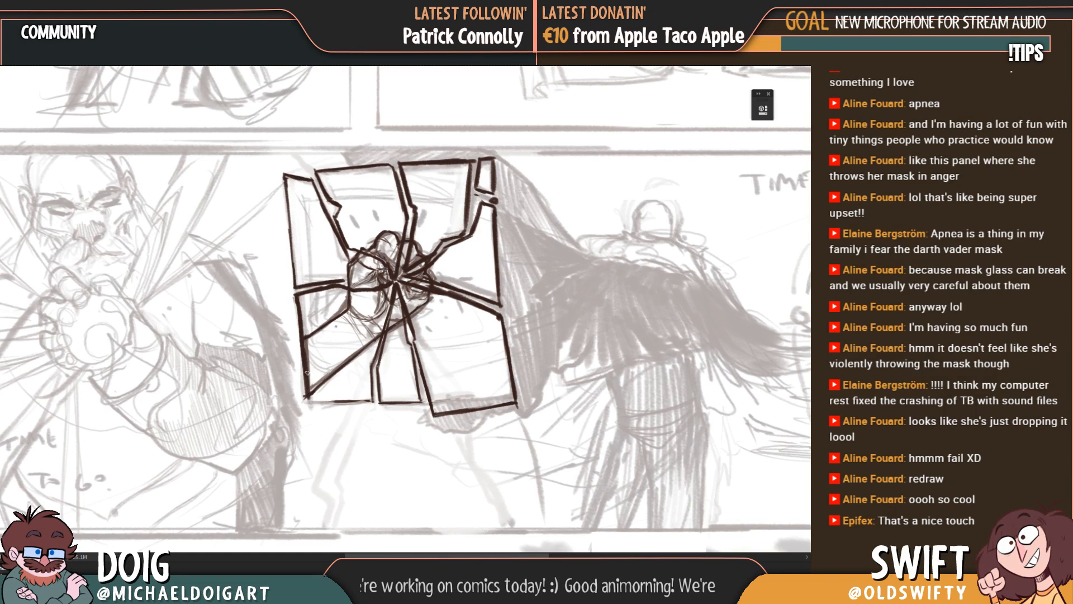
mouse_move(370, 409)
left_mouse_down()
mouse_move(346, 403)
mouse_move(373, 400)
left_mouse_up()
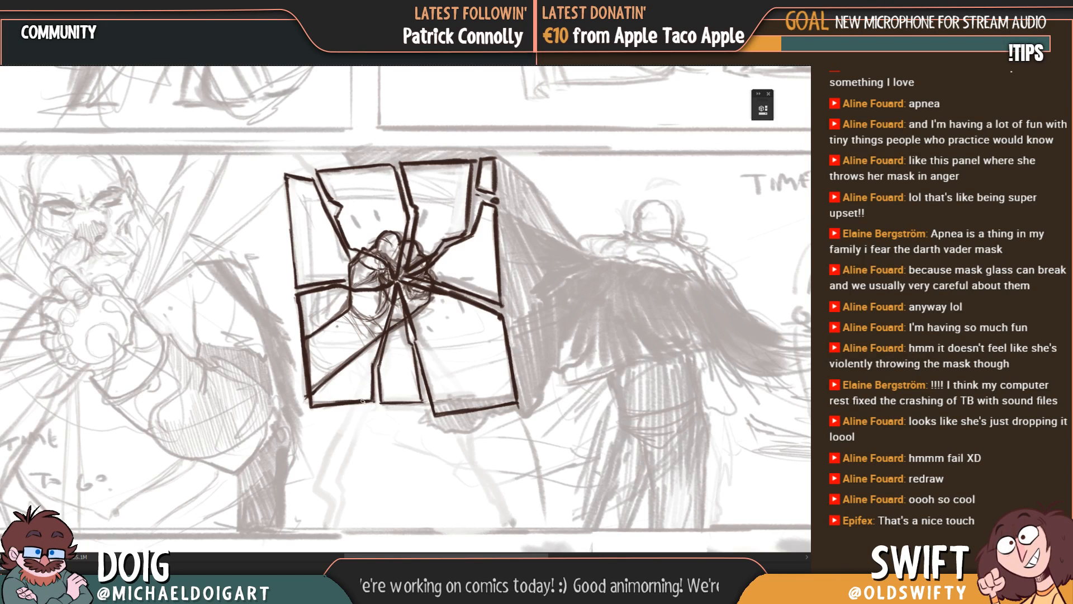
left_click_drag(366, 361, 347, 411)
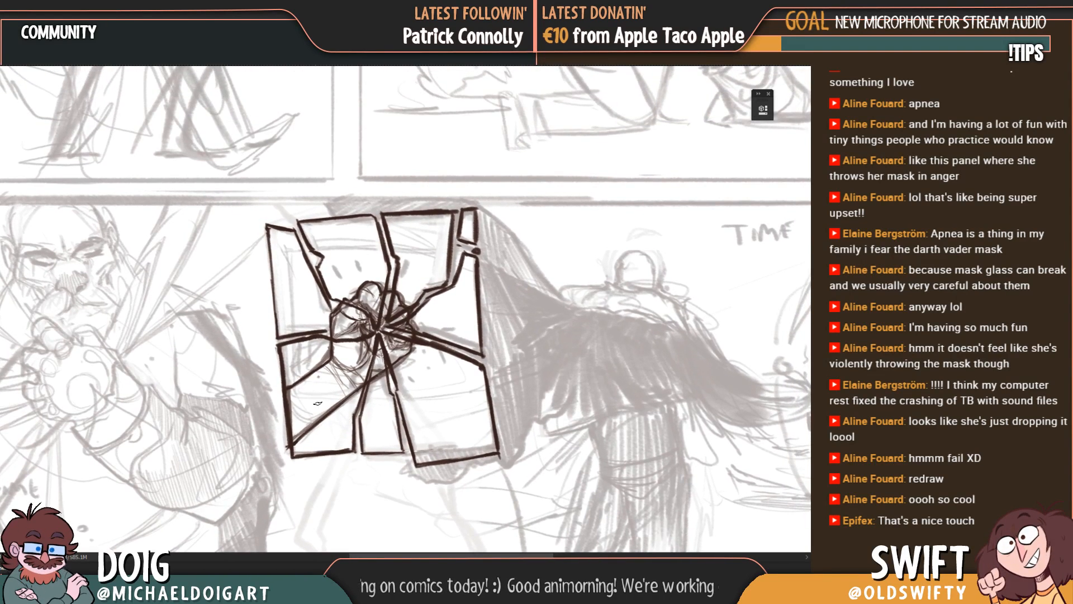
Step: Outline the bald man's nose in the left panel with thin dark strokes around the tip and nostrils
mouse_move(302, 327)
left_mouse_down()
mouse_move(369, 275)
mouse_move(340, 325)
mouse_move(373, 322)
left_mouse_up()
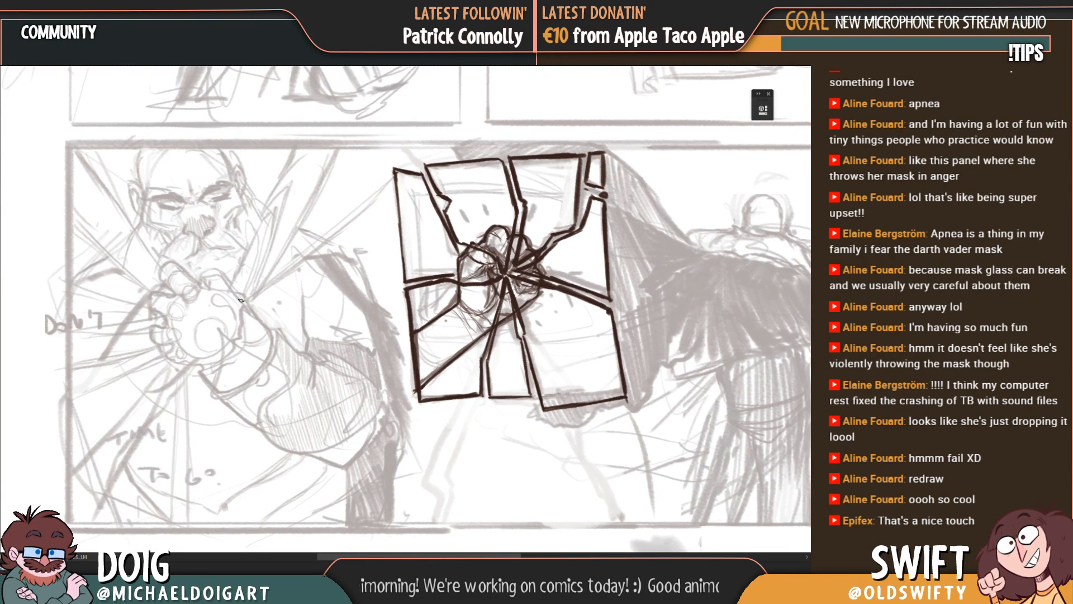
mouse_move(236, 352)
left_mouse_down()
mouse_move(229, 321)
mouse_move(267, 426)
left_mouse_up()
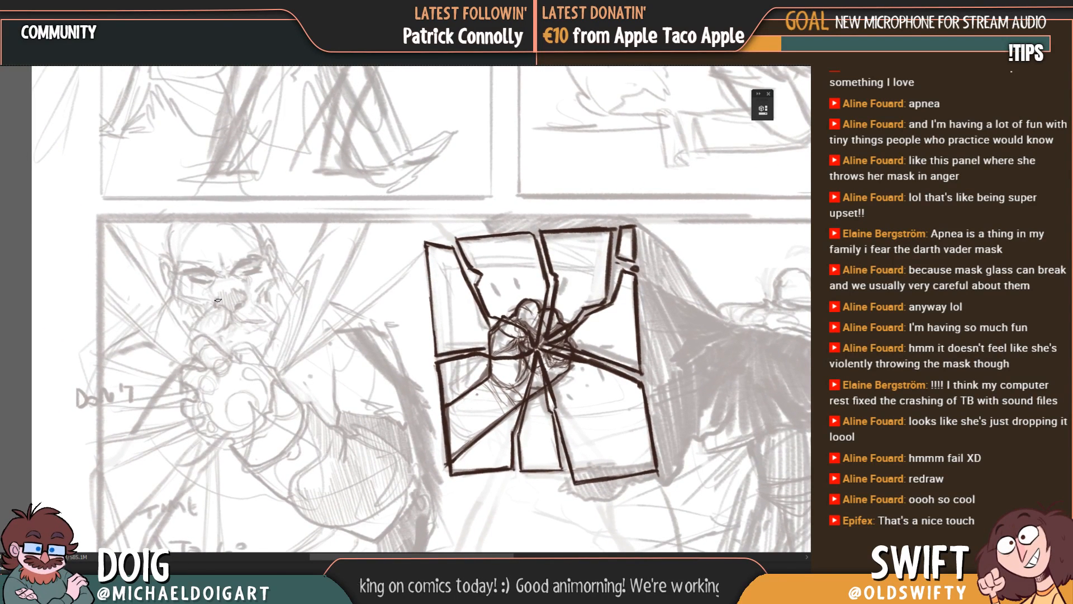
left_click_drag(226, 308, 238, 296)
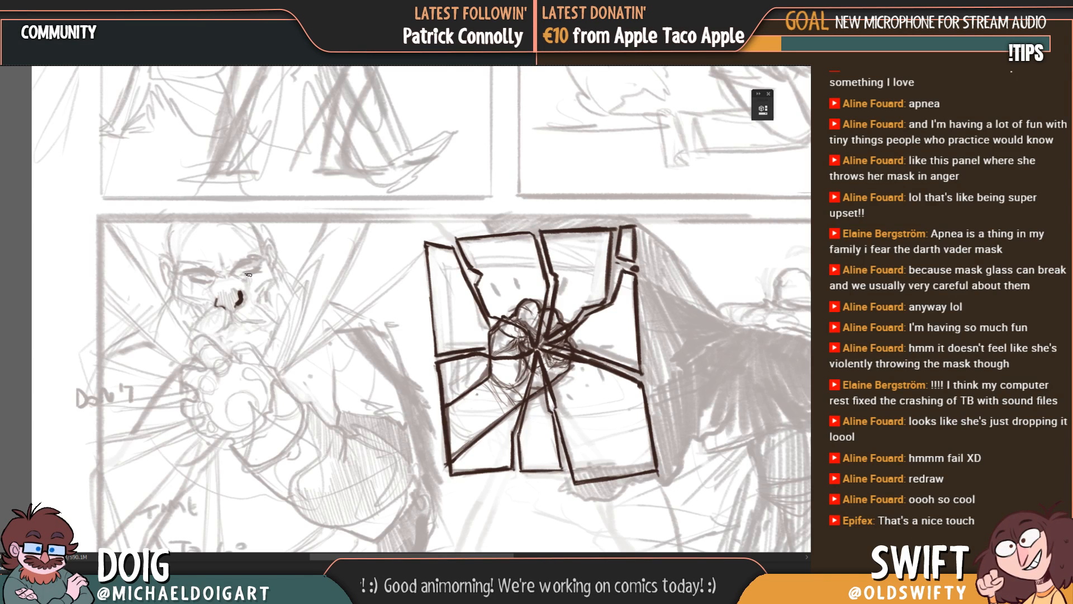
key("ctrl+z")
key("ctrl+plus")
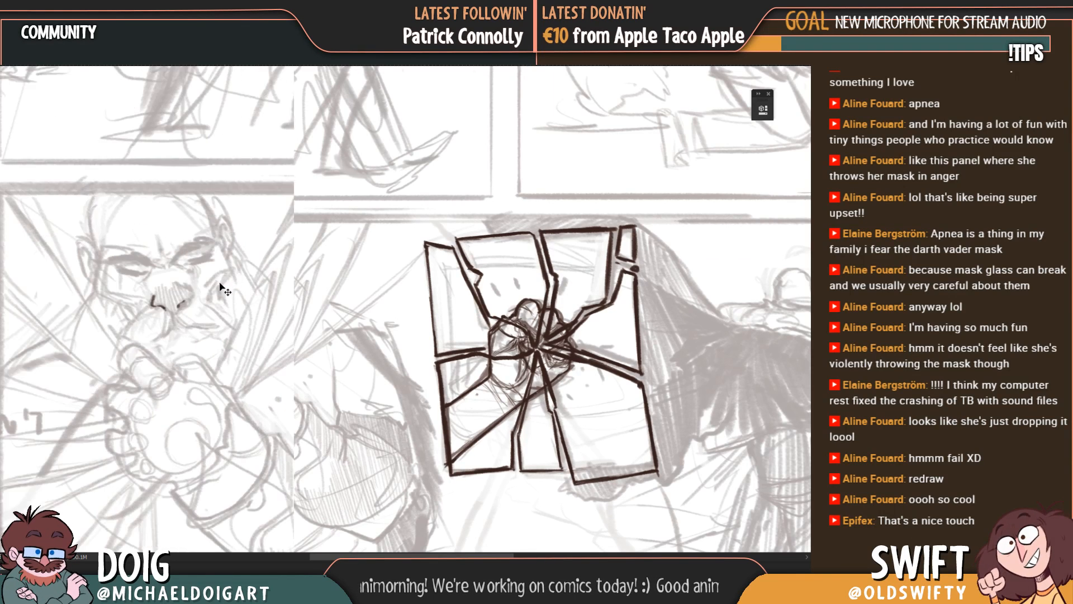
left_click_drag(198, 303, 247, 322)
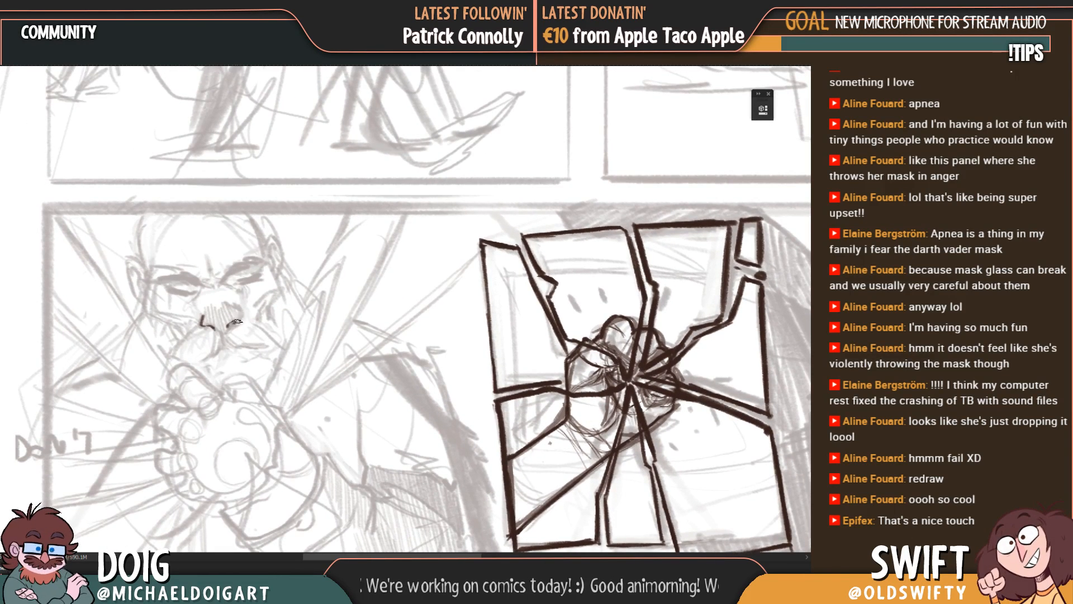
left_click_drag(242, 313, 236, 306)
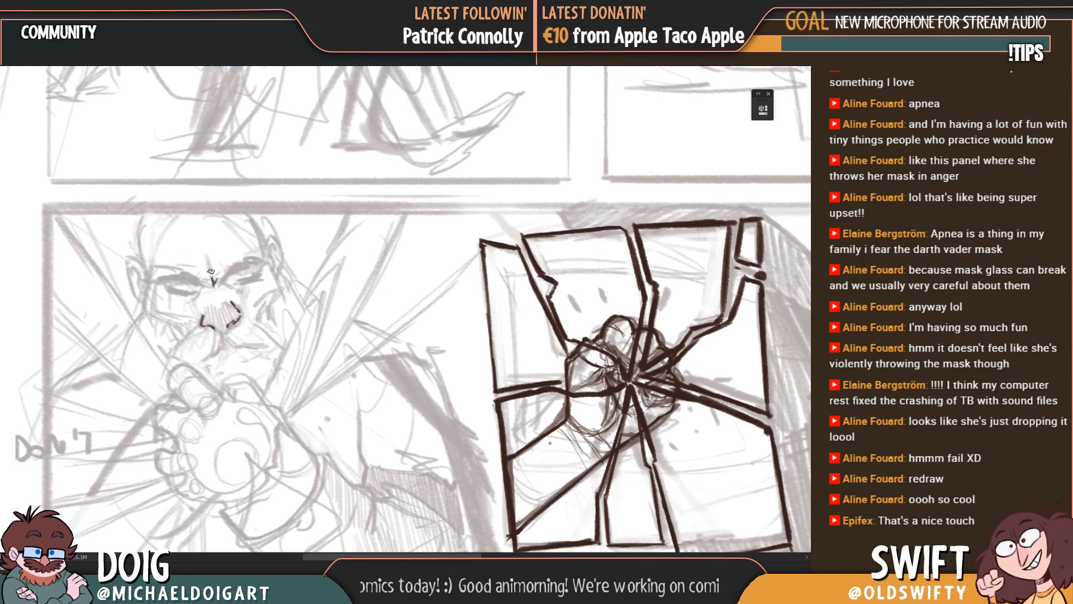
Step: Draw the vertical frown crease above the man's nose and the dark lines of both closed eyes
mouse_move(211, 271)
left_mouse_down()
mouse_move(207, 258)
mouse_move(221, 286)
left_mouse_up()
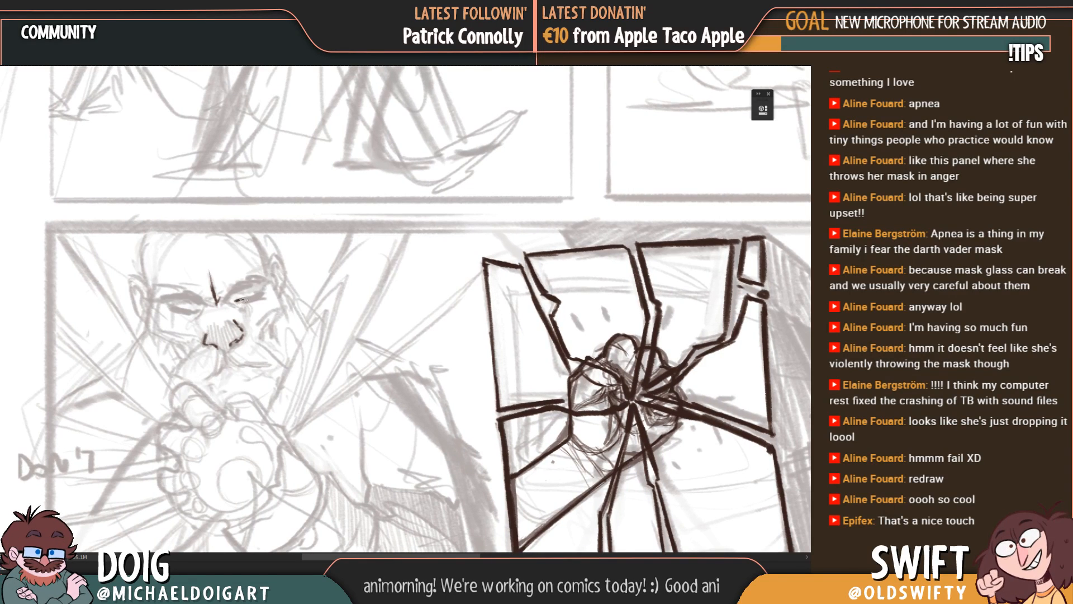
left_click_drag(243, 300, 260, 292)
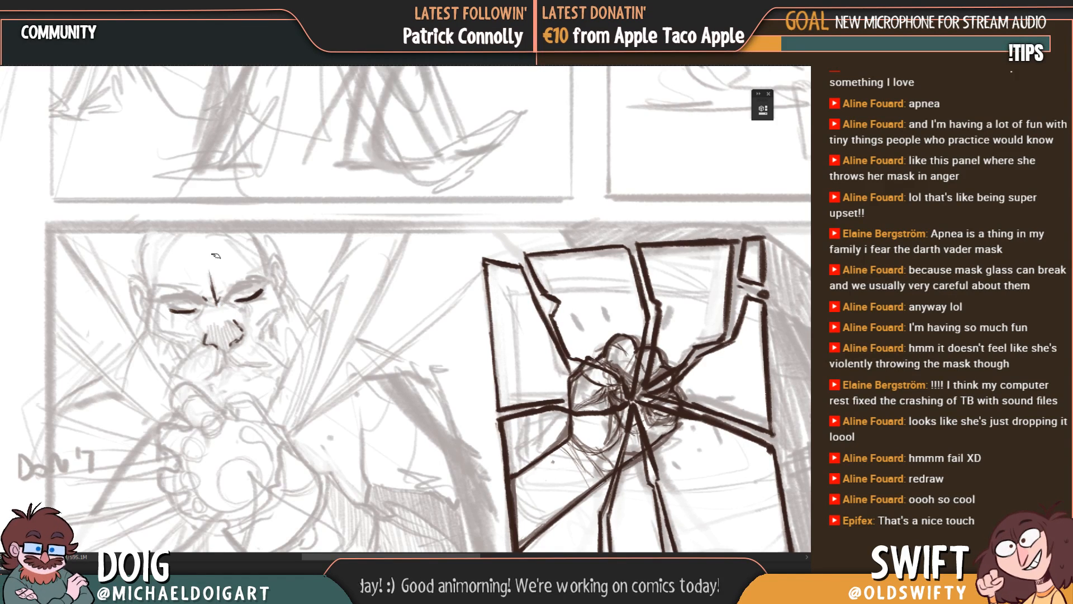
mouse_move(222, 326)
left_mouse_down()
mouse_move(249, 324)
mouse_move(282, 346)
left_mouse_up()
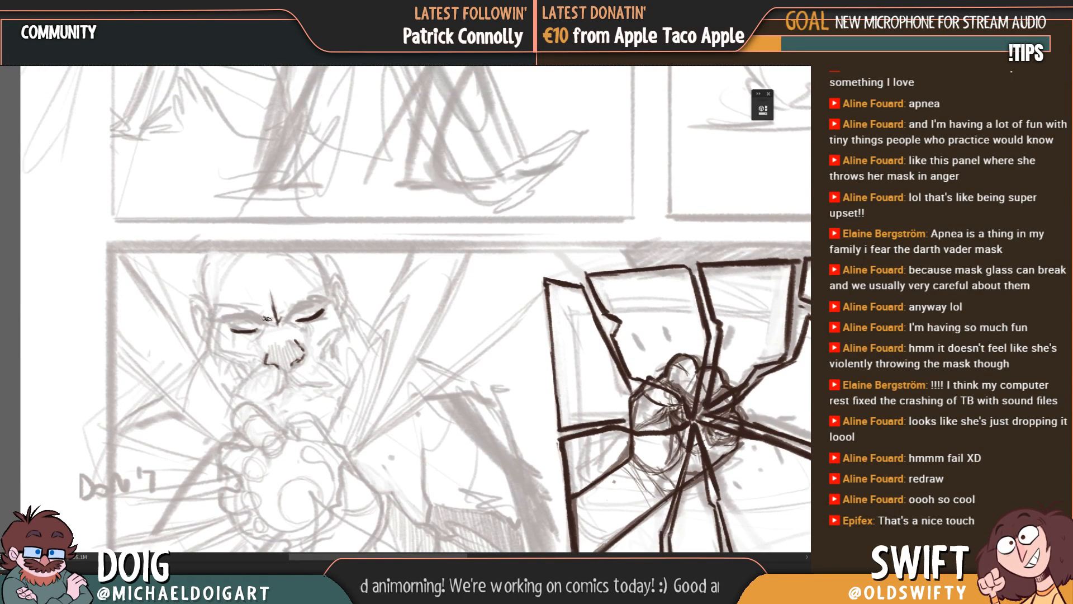
Step: Draw the curved left and right sides of the man's bald head up to the panel's top border
left_click_drag(202, 283, 209, 246)
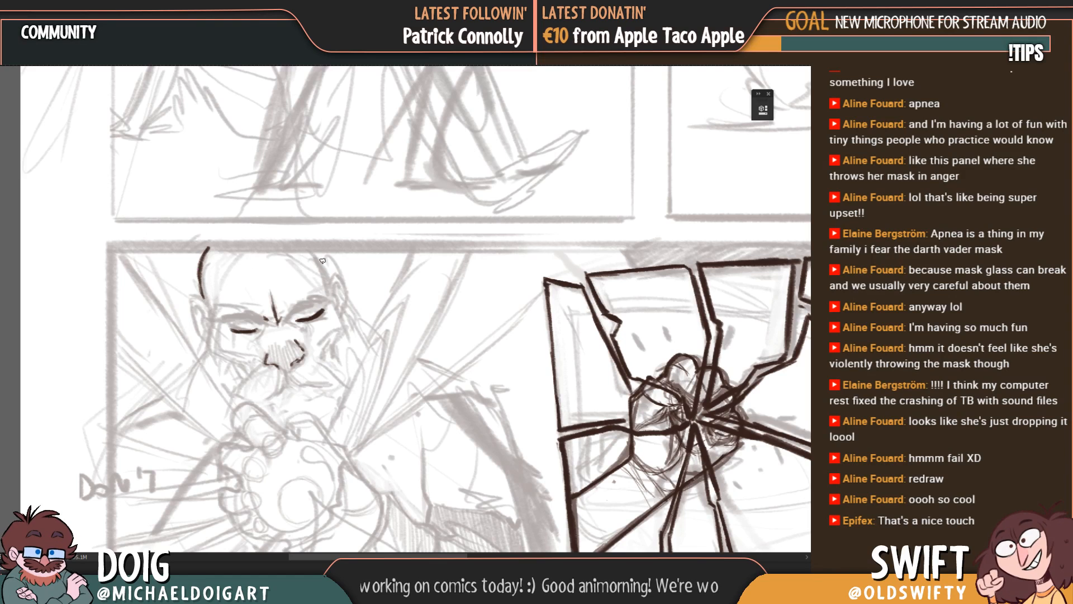
left_click_drag(309, 249, 329, 286)
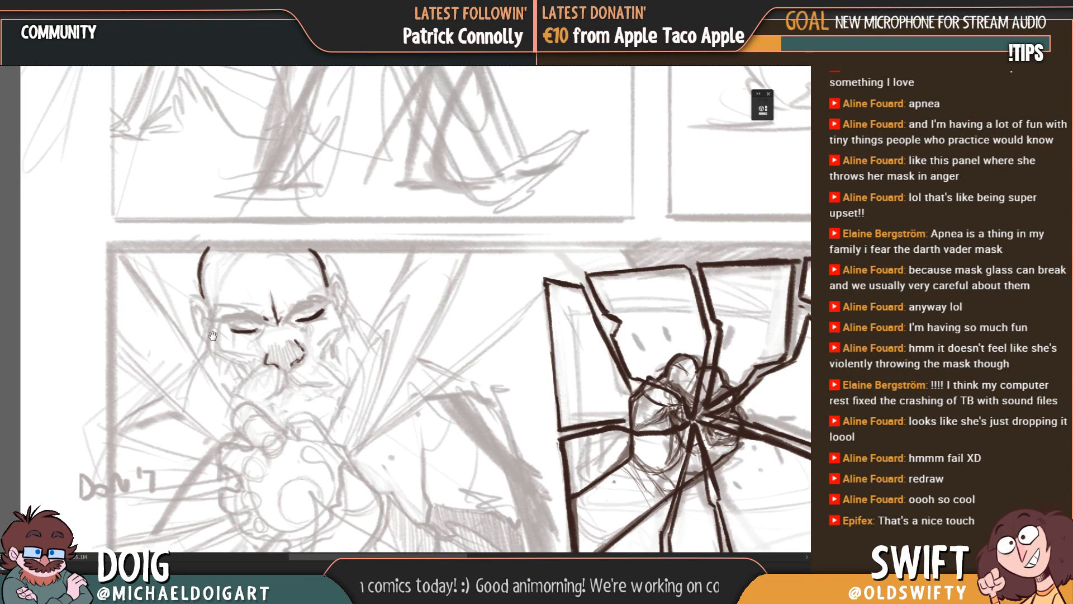
left_click_drag(213, 336, 206, 309)
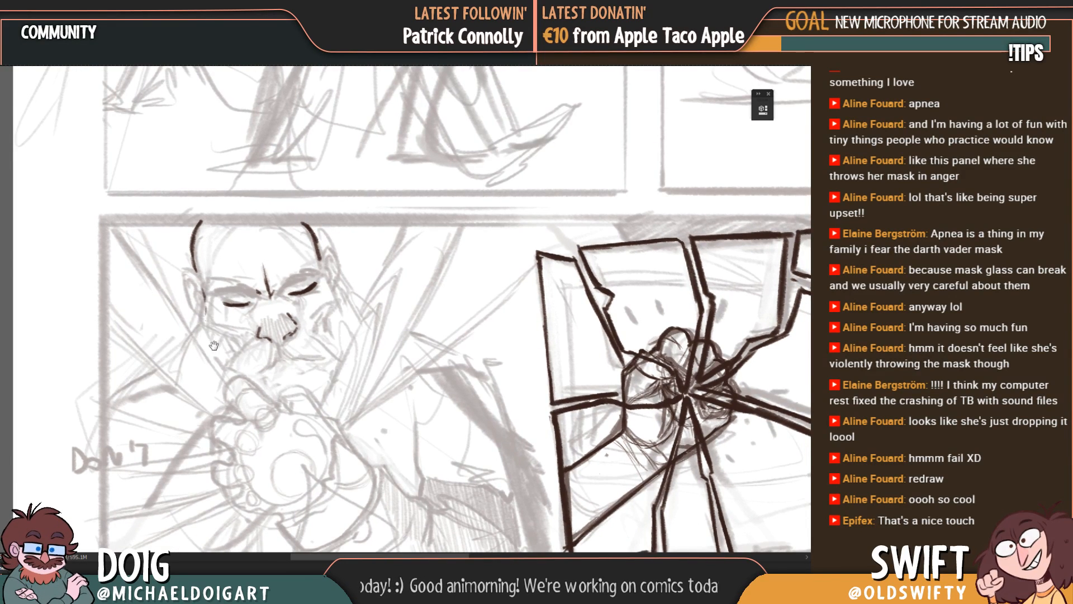
left_click_drag(245, 356, 227, 342)
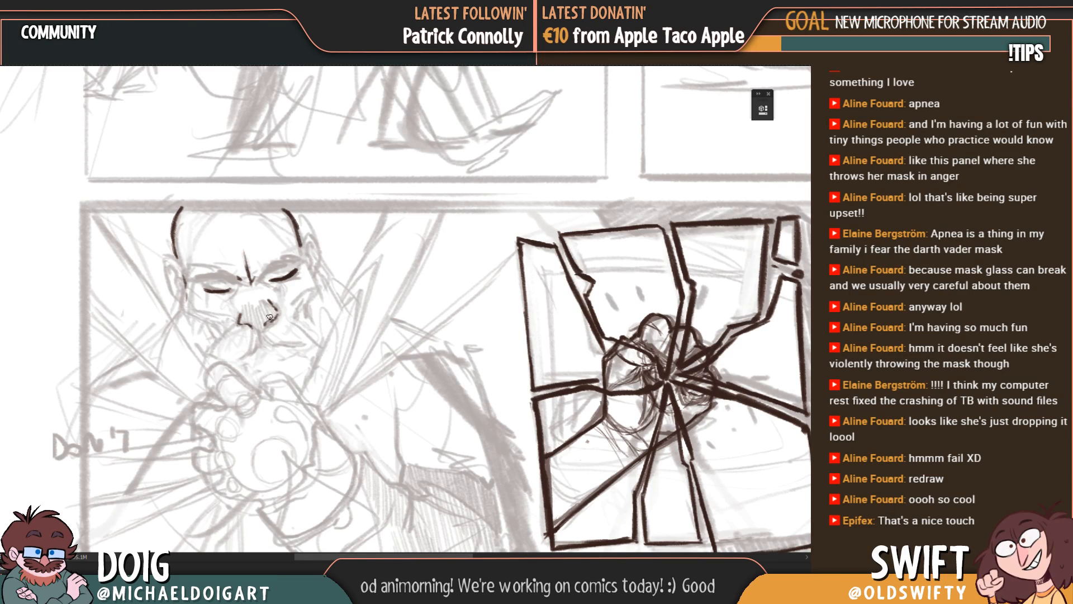
Step: Add short cheek lines on both sides of the face and draw the drooping moustache beneath the nose
left_click_drag(299, 303, 298, 317)
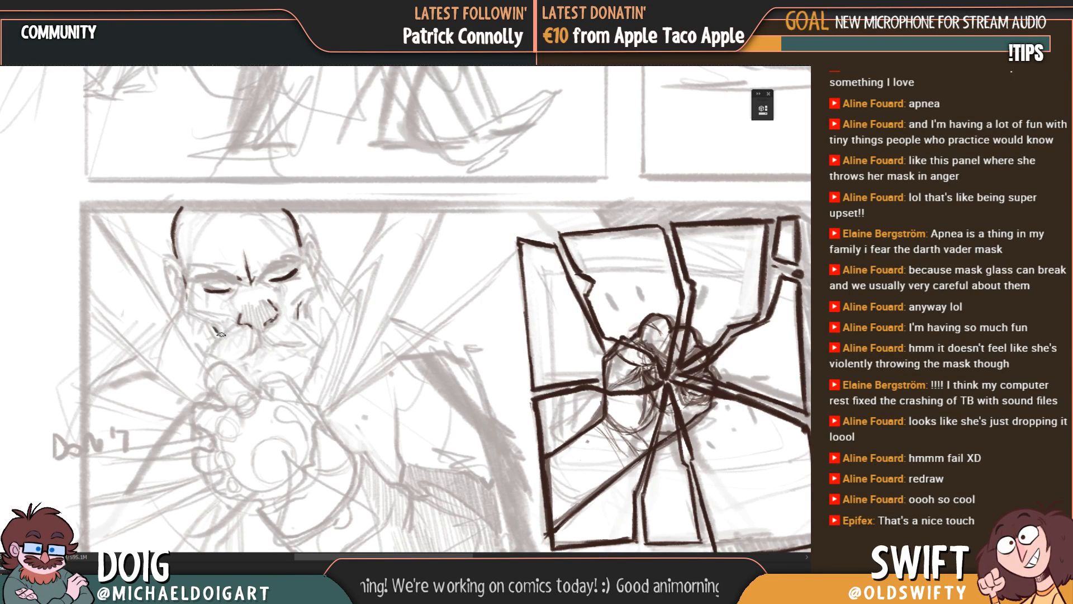
mouse_move(240, 351)
left_mouse_down()
mouse_move(229, 335)
mouse_move(205, 356)
left_mouse_up()
mouse_move(256, 332)
left_mouse_down()
mouse_move(231, 337)
mouse_move(269, 338)
left_mouse_up()
left_click_drag(209, 298, 232, 285)
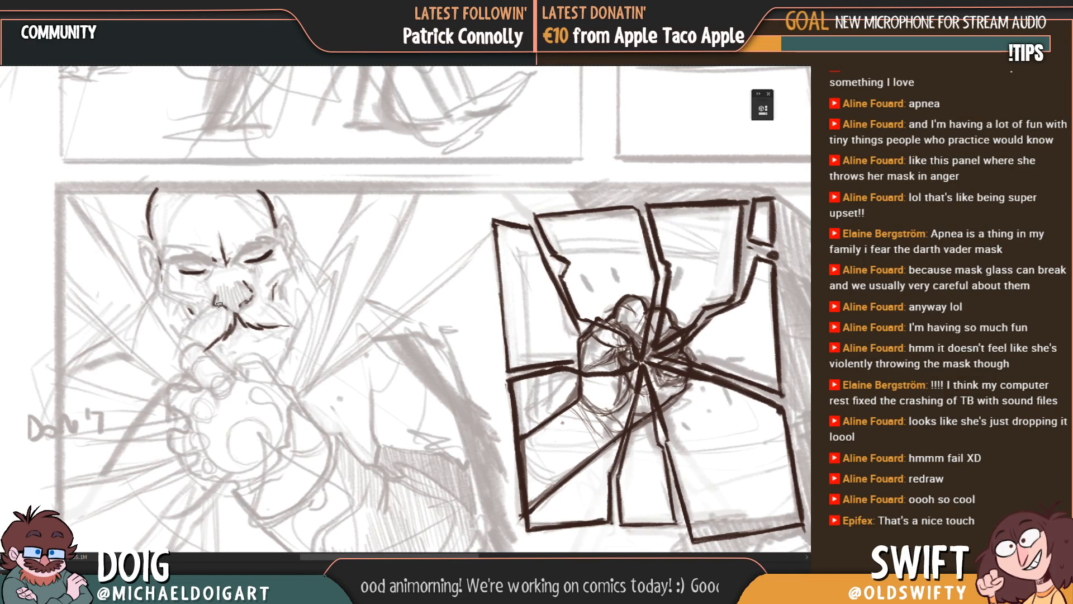
left_click_drag(215, 279, 220, 307)
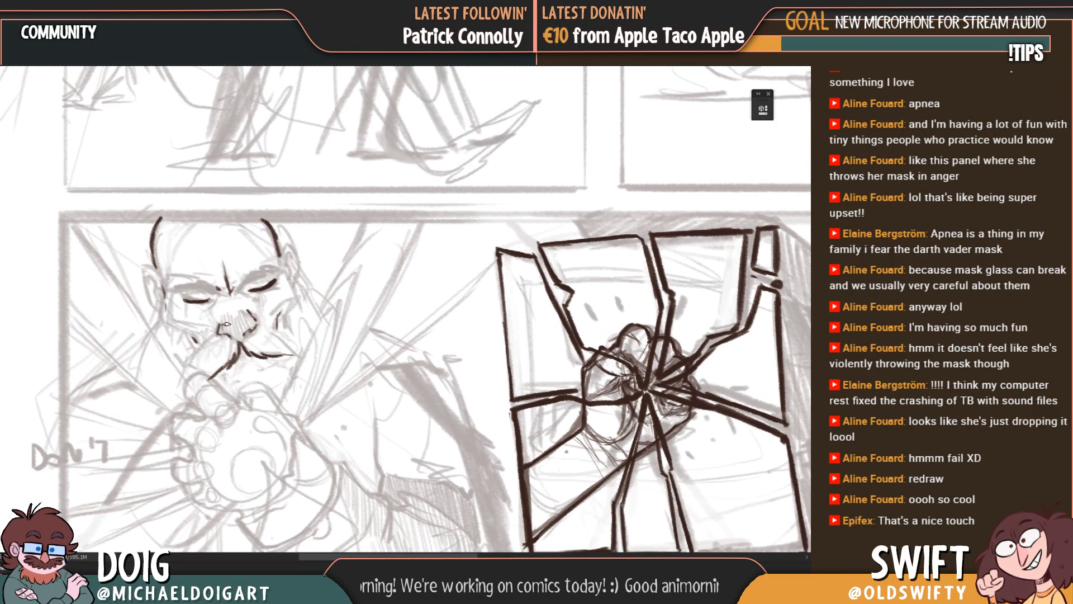
left_click_drag(234, 427, 248, 308)
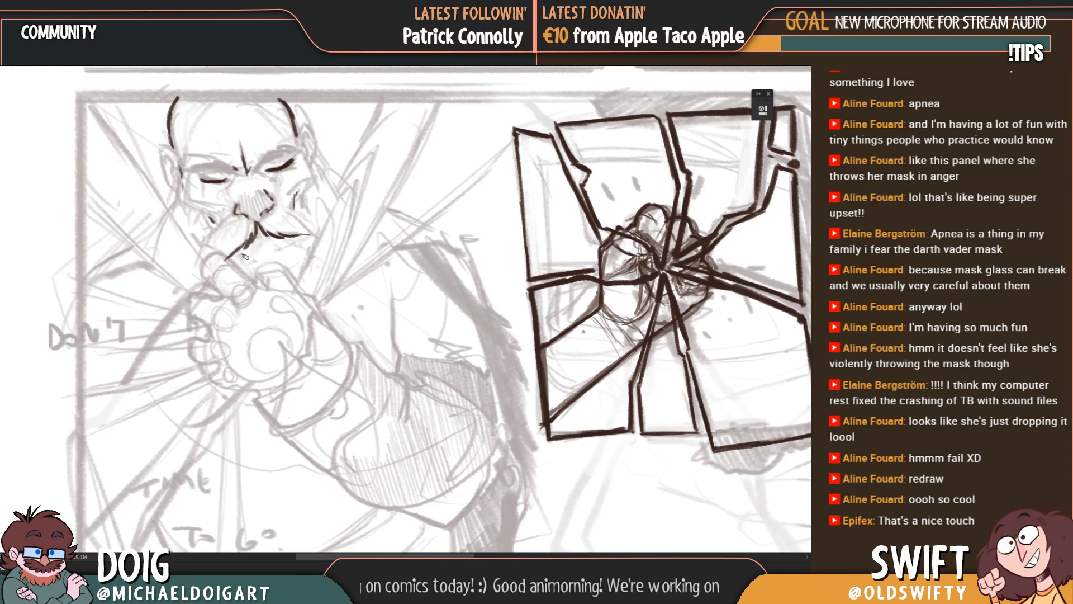
left_click_drag(257, 270, 249, 291)
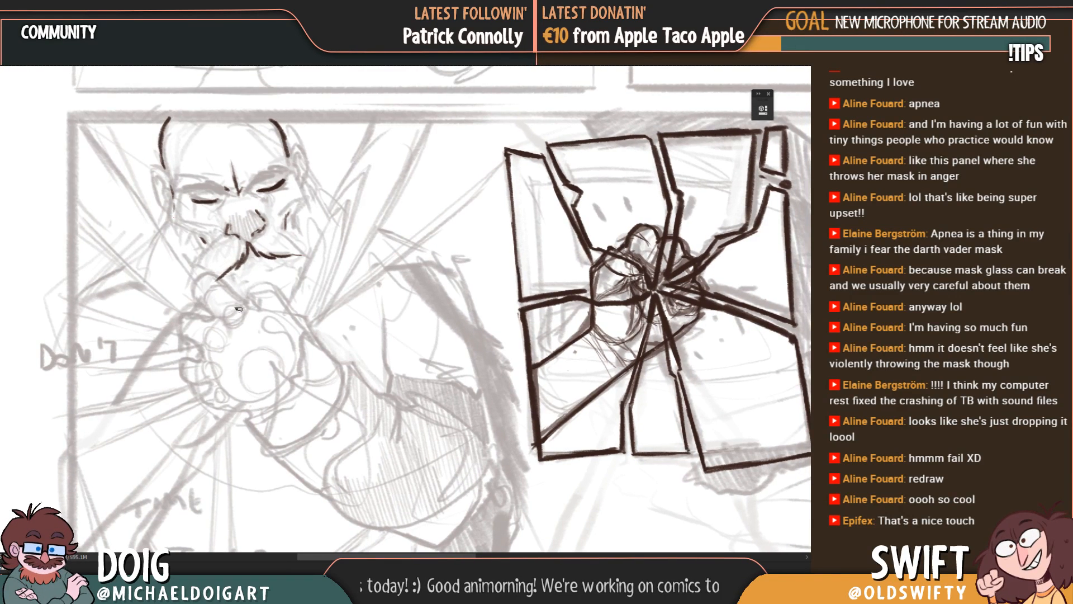
mouse_move(196, 295)
left_mouse_down()
mouse_move(195, 279)
mouse_move(209, 273)
mouse_move(248, 309)
left_mouse_up()
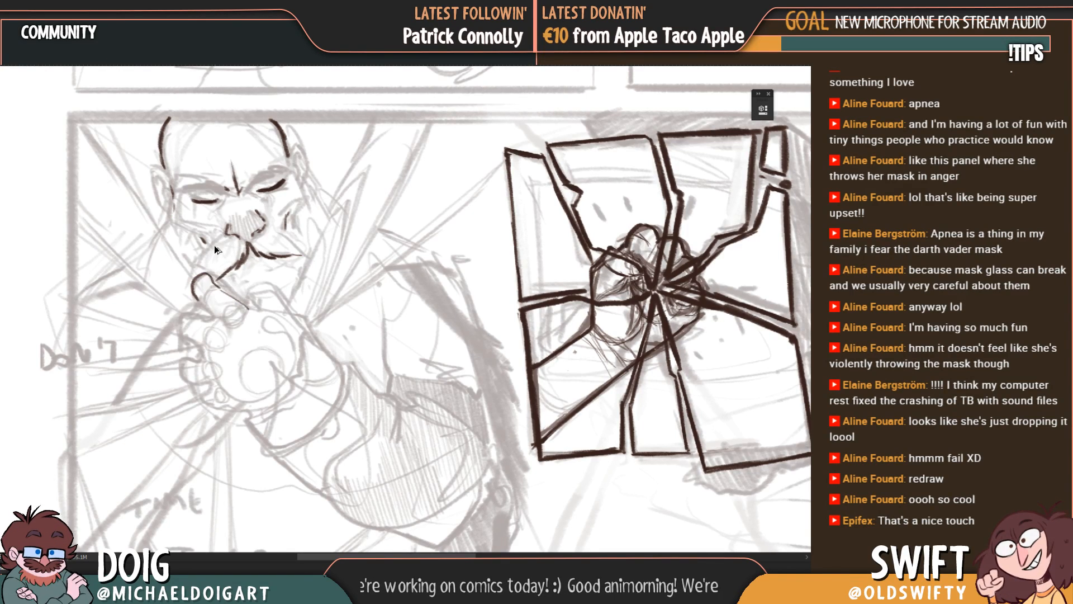
key("ctrl+z")
key("ctrl+z")
Step: Add frown wrinkles across the bridge of the man's nose and darken the lines around the left eye
left_click_drag(218, 277, 223, 297)
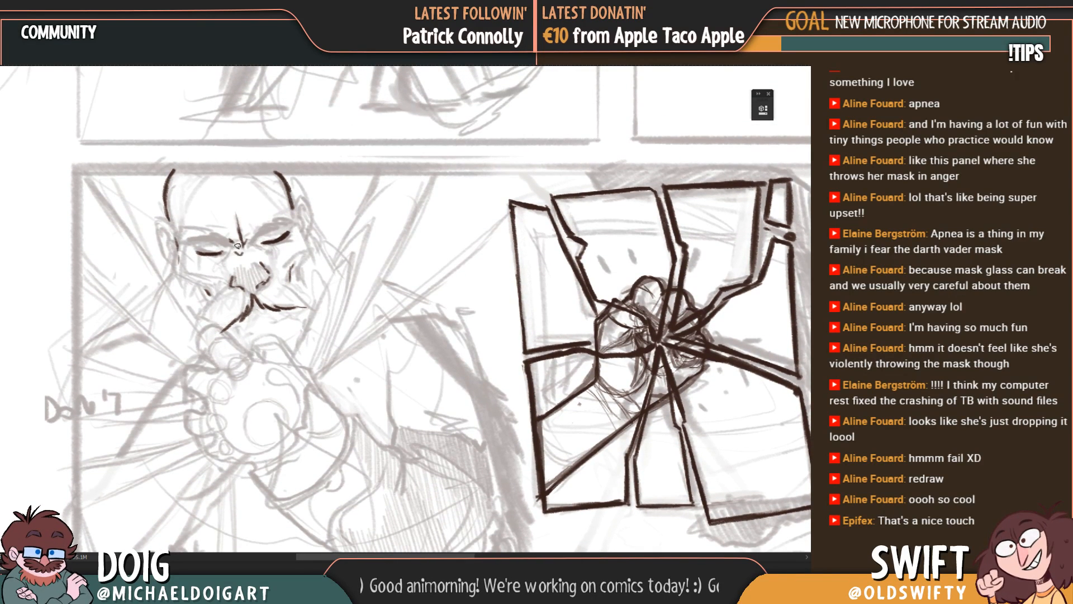
mouse_move(238, 246)
left_mouse_down()
mouse_move(250, 245)
mouse_move(225, 271)
mouse_move(230, 286)
left_mouse_up()
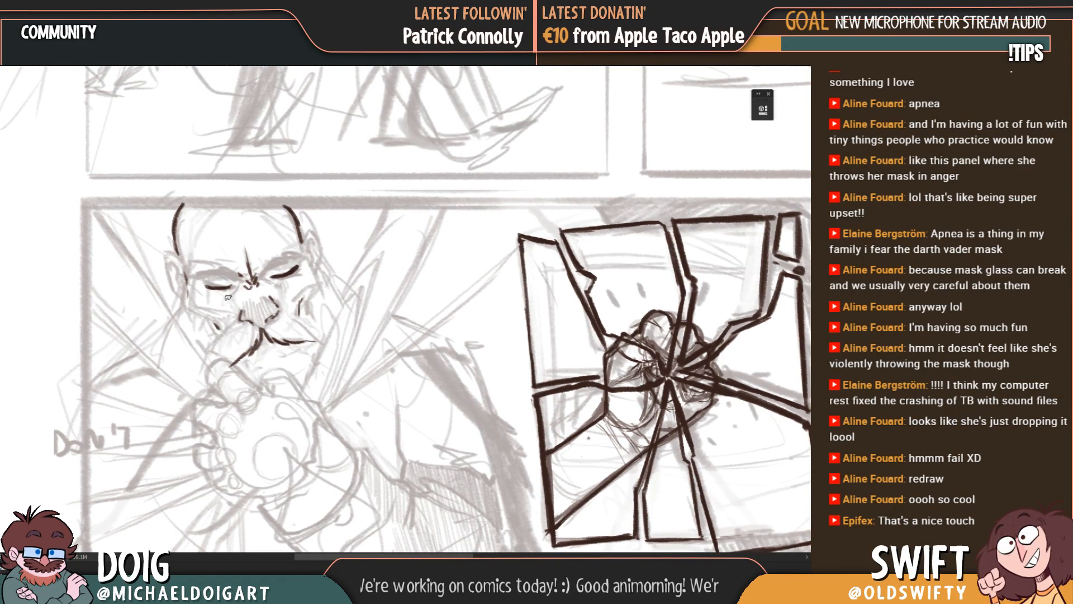
left_click_drag(259, 267, 242, 295)
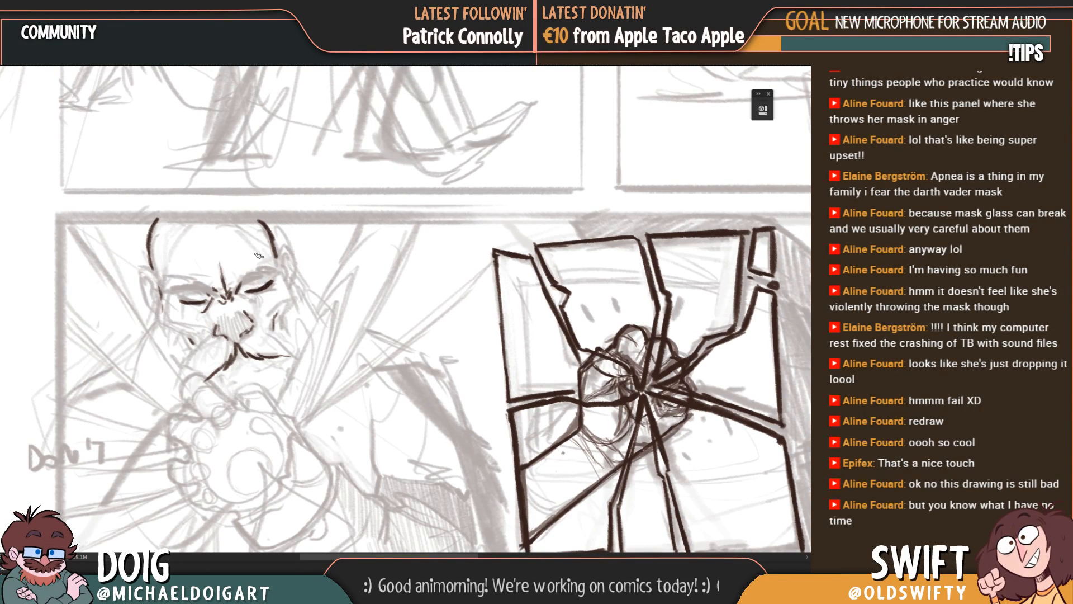
mouse_move(222, 323)
left_mouse_down()
mouse_move(242, 344)
mouse_move(266, 347)
left_mouse_up()
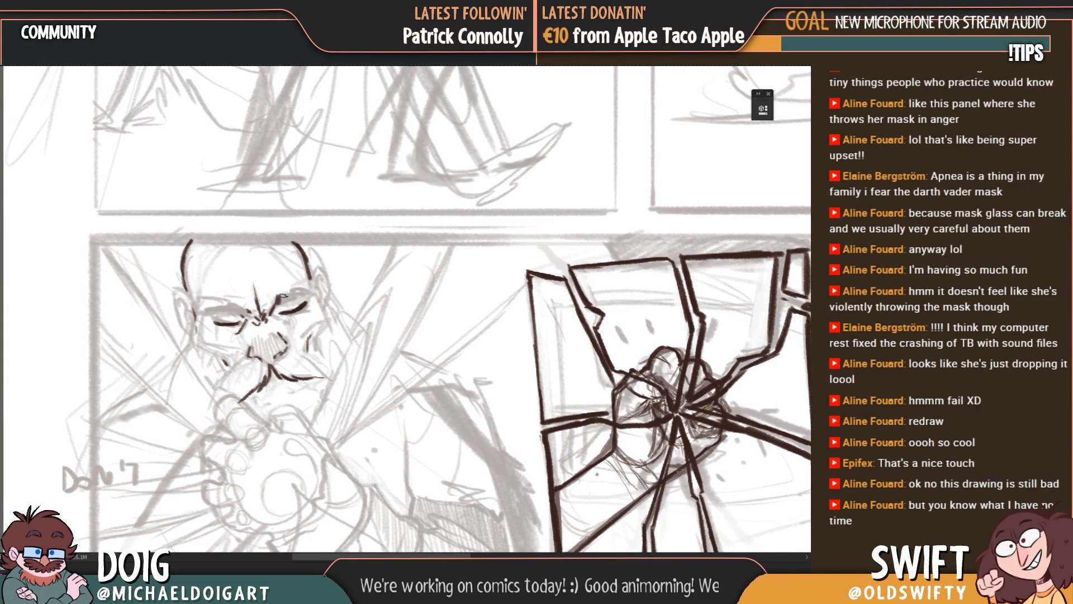
Step: Thicken the man's slanted eyebrows with heavy dark strokes above the closed eyes
left_click_drag(288, 295, 302, 290)
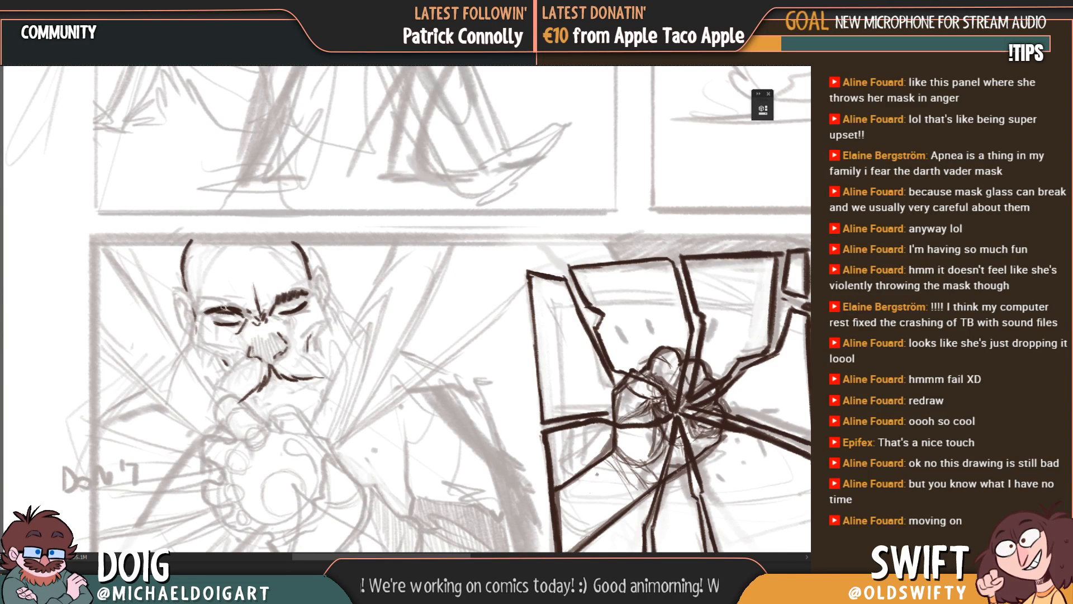
left_click_drag(294, 294, 284, 305)
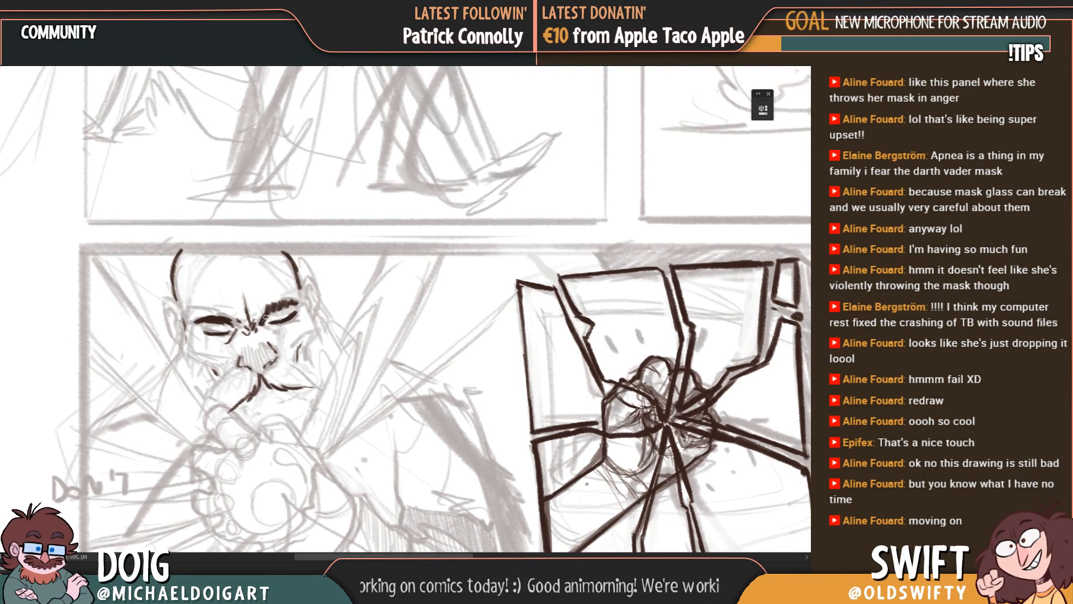
scroll(260, 338, "down", 2)
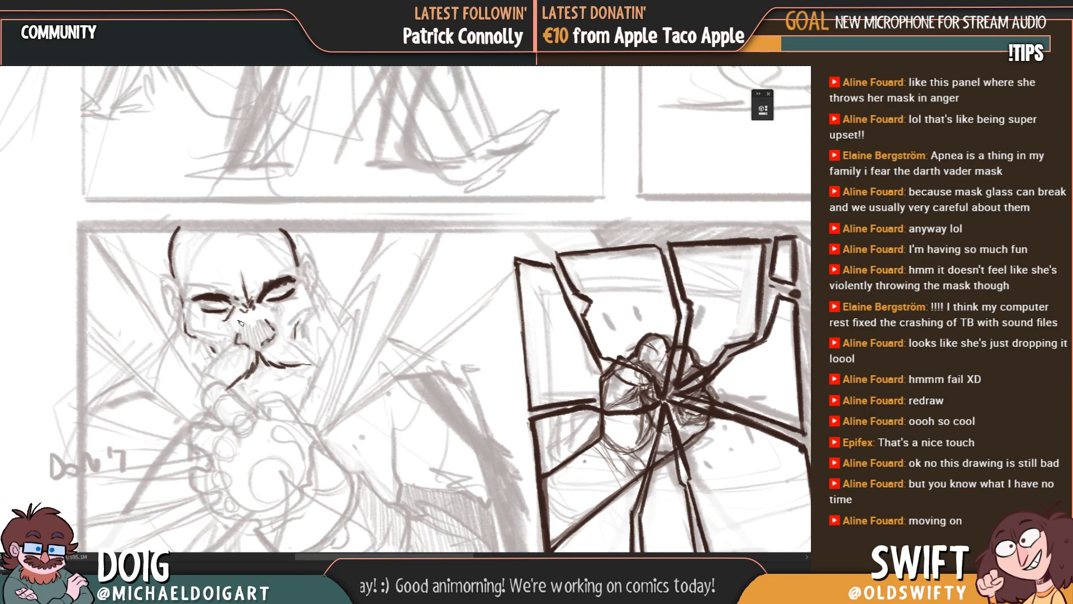
Step: Draw the hollow cheek contours down both sides of the man's face and a short mouth line under the moustache
scroll(241, 323, "right", 3)
mouse_move(263, 319)
left_mouse_down()
mouse_move(274, 301)
mouse_move(274, 312)
left_mouse_up()
left_click_drag(193, 346, 185, 359)
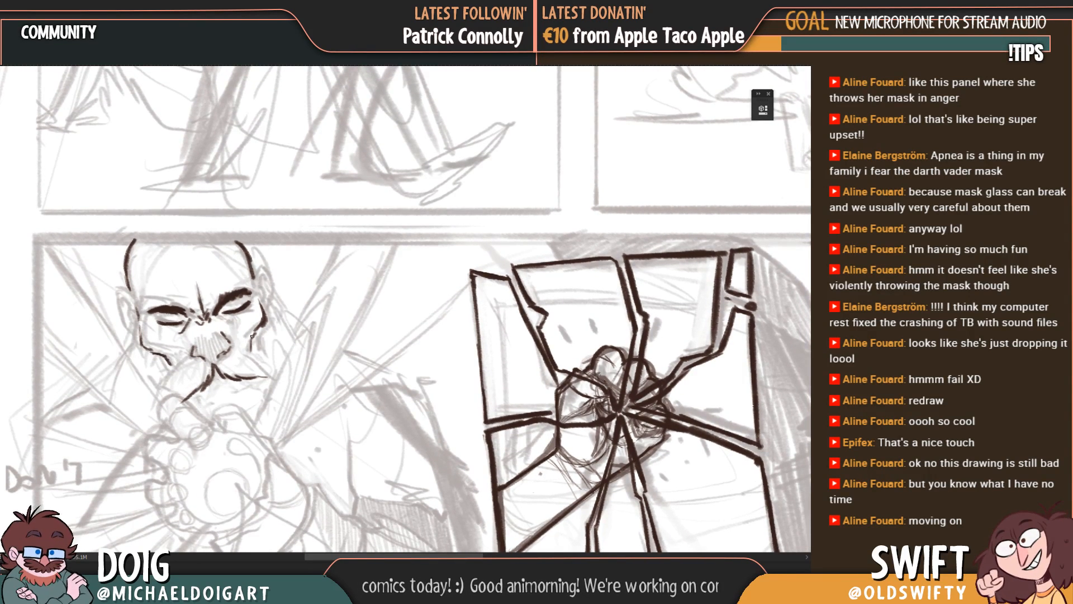
left_click_drag(225, 364, 227, 336)
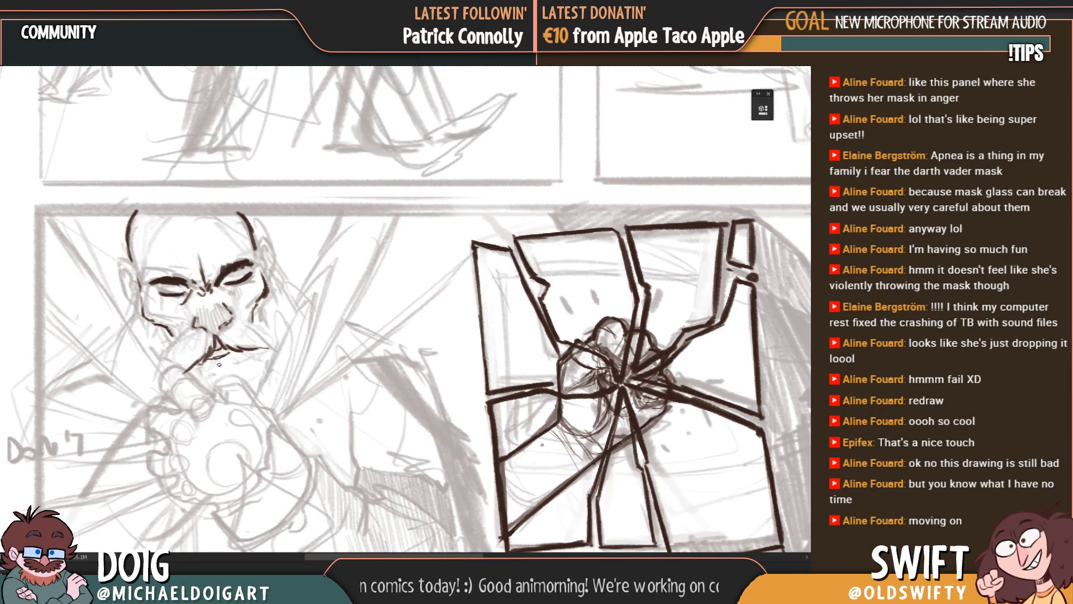
Step: Erase the short mouth line beneath the bald man's moustache
left_click_drag(218, 372, 210, 349)
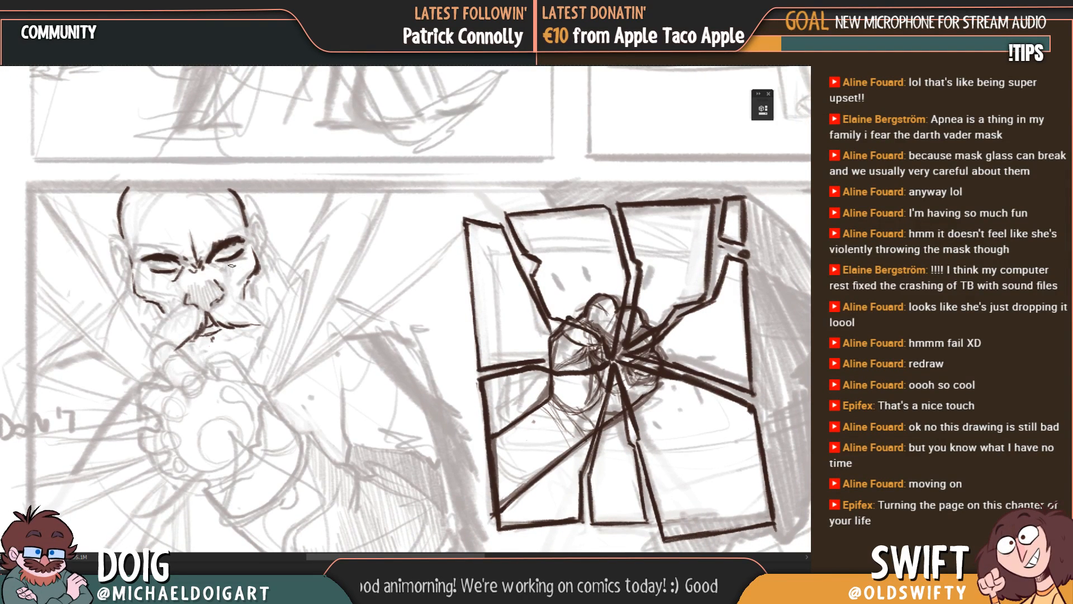
left_click_drag(219, 351, 208, 340)
key("e")
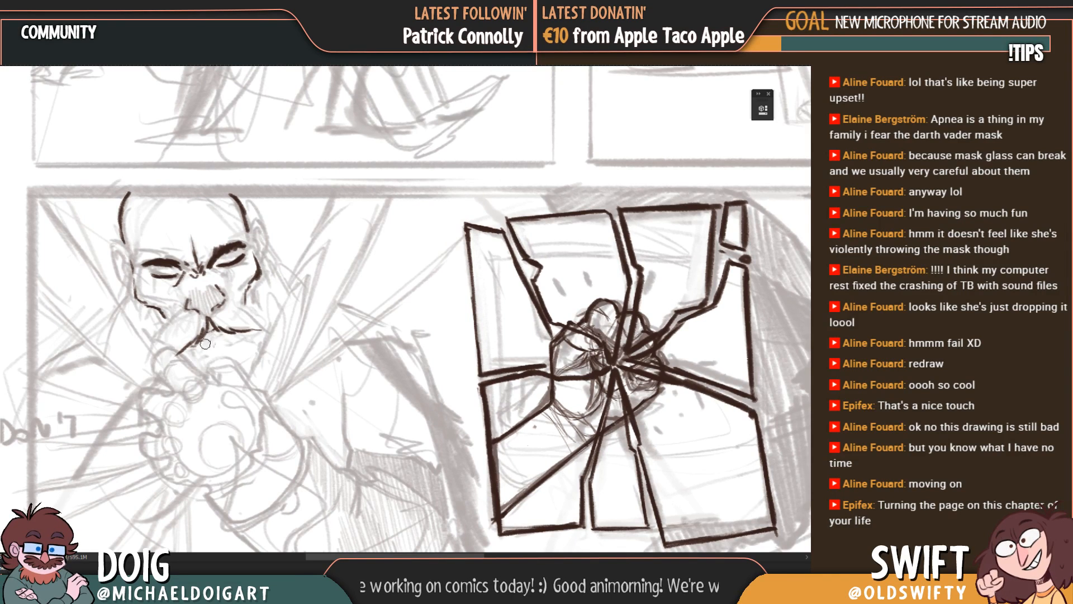
key("ctrl+minus")
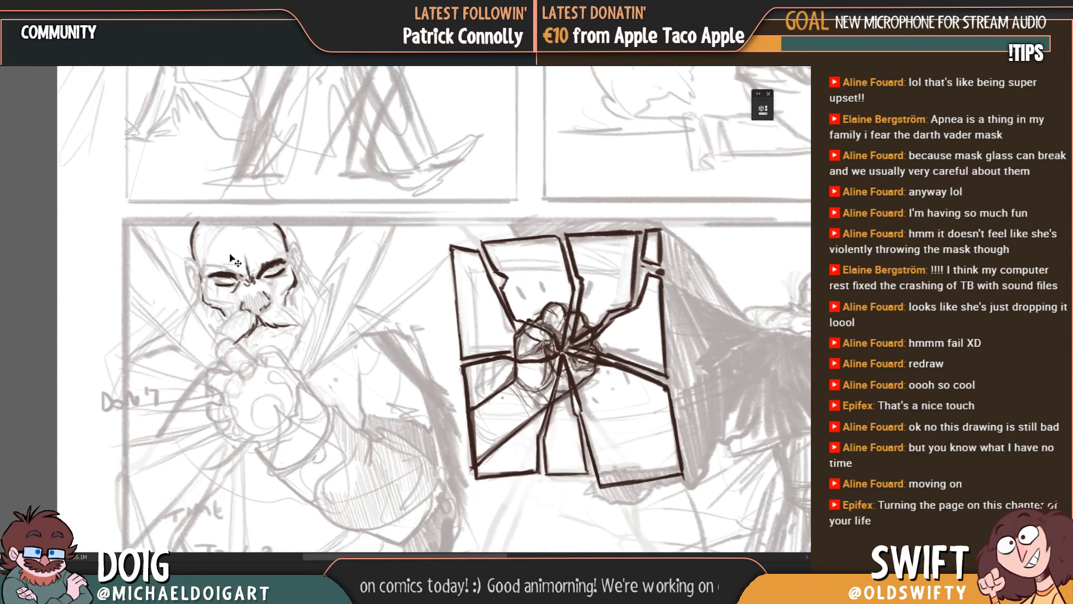
key("ctrl+plus")
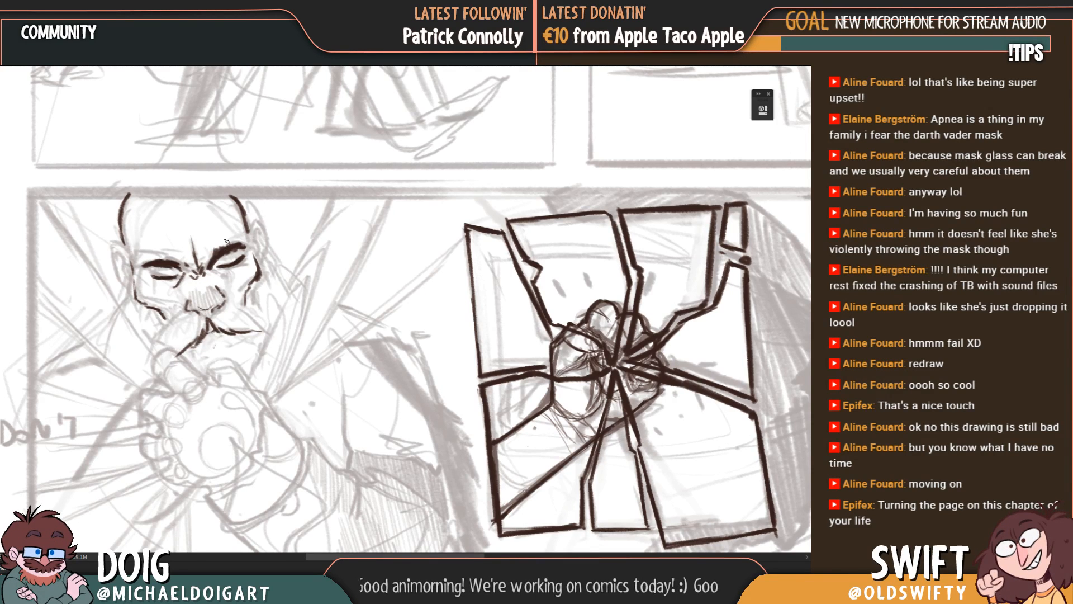
Step: Outline both of the man's ears with their inner folds and snooze the calendar reminder
mouse_move(173, 295)
left_mouse_down()
mouse_move(187, 329)
mouse_move(225, 321)
left_mouse_up()
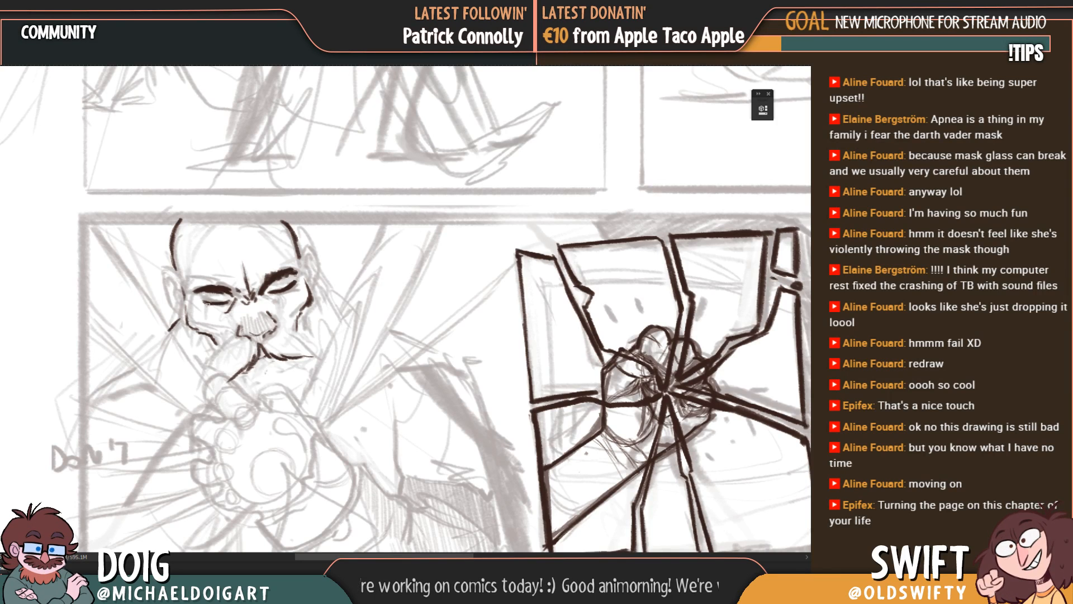
left_click_drag(327, 287, 307, 291)
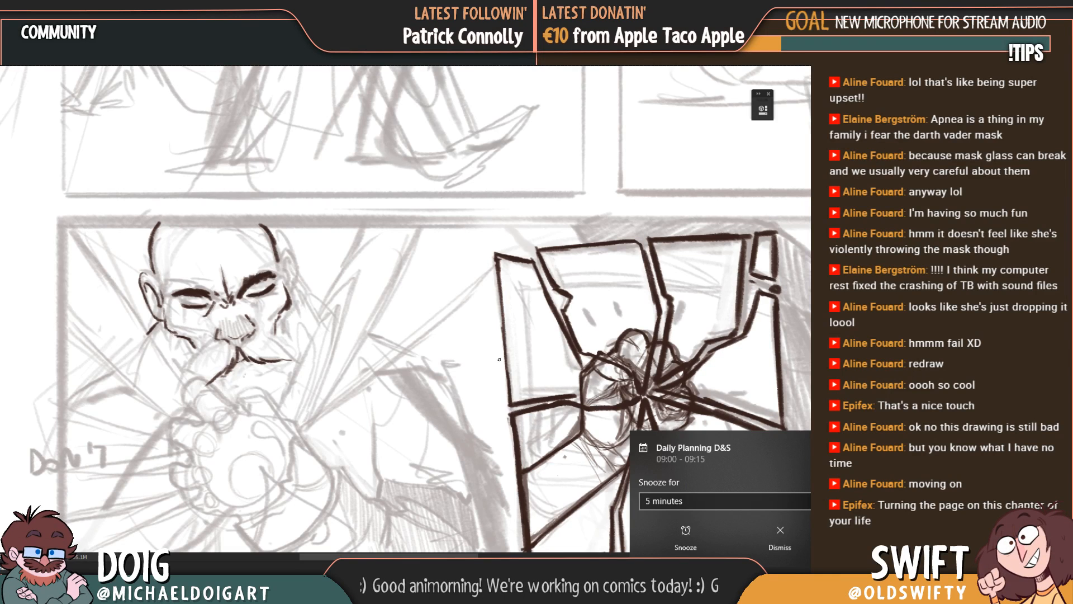
left_click(692, 532)
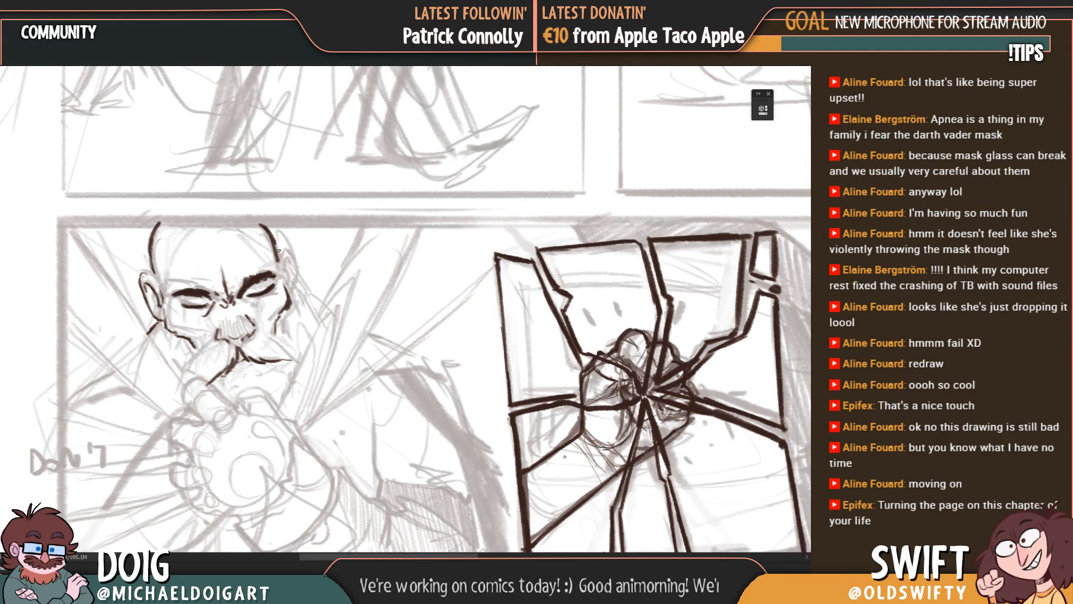
mouse_move(279, 239)
left_mouse_down()
mouse_move(296, 263)
mouse_move(289, 295)
mouse_move(283, 250)
left_mouse_up()
left_click_drag(220, 304, 225, 294)
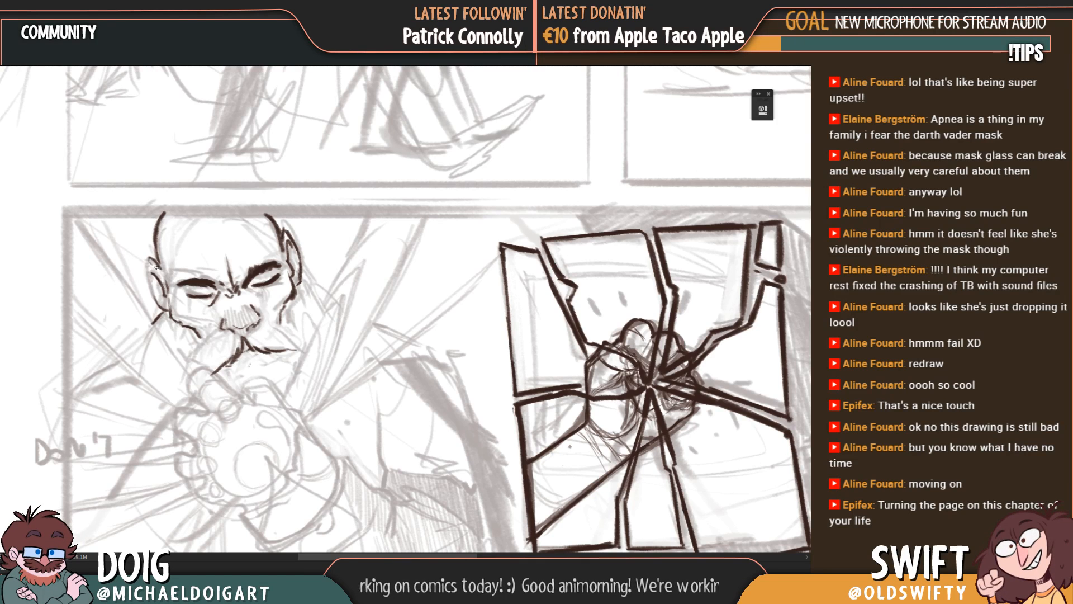
left_click_drag(155, 257, 151, 297)
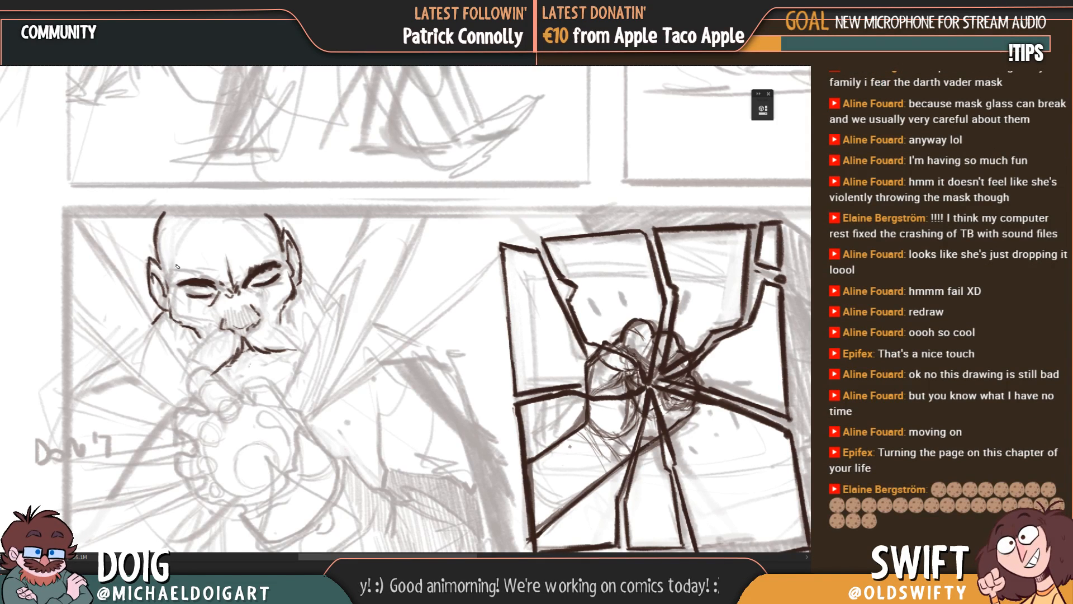
Step: Draw a thin double-ring marking at the top of the man's forehead, cut off by the panel's upper border
mouse_move(181, 313)
left_mouse_down()
mouse_move(199, 296)
mouse_move(176, 283)
left_mouse_up()
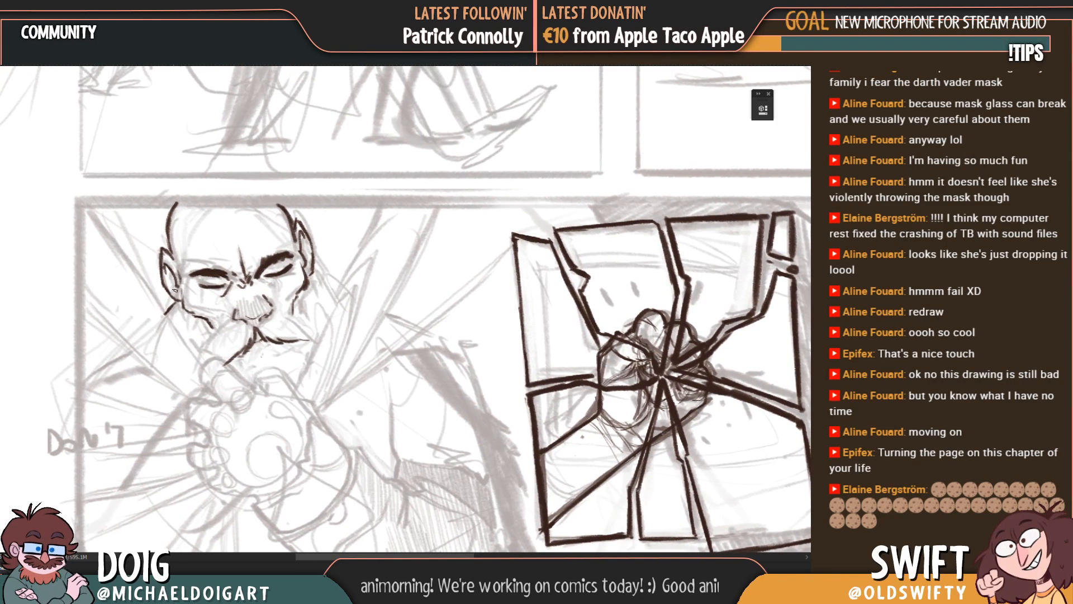
mouse_move(304, 264)
left_mouse_down()
mouse_move(254, 315)
mouse_move(253, 335)
left_mouse_up()
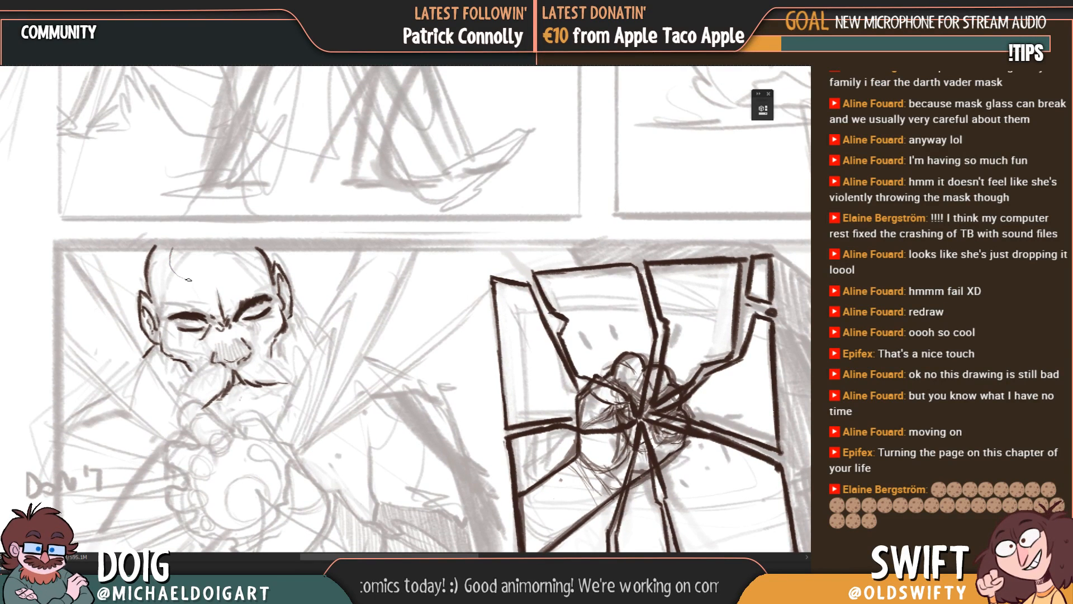
mouse_move(199, 283)
left_mouse_down()
mouse_move(239, 272)
mouse_move(246, 256)
left_mouse_up()
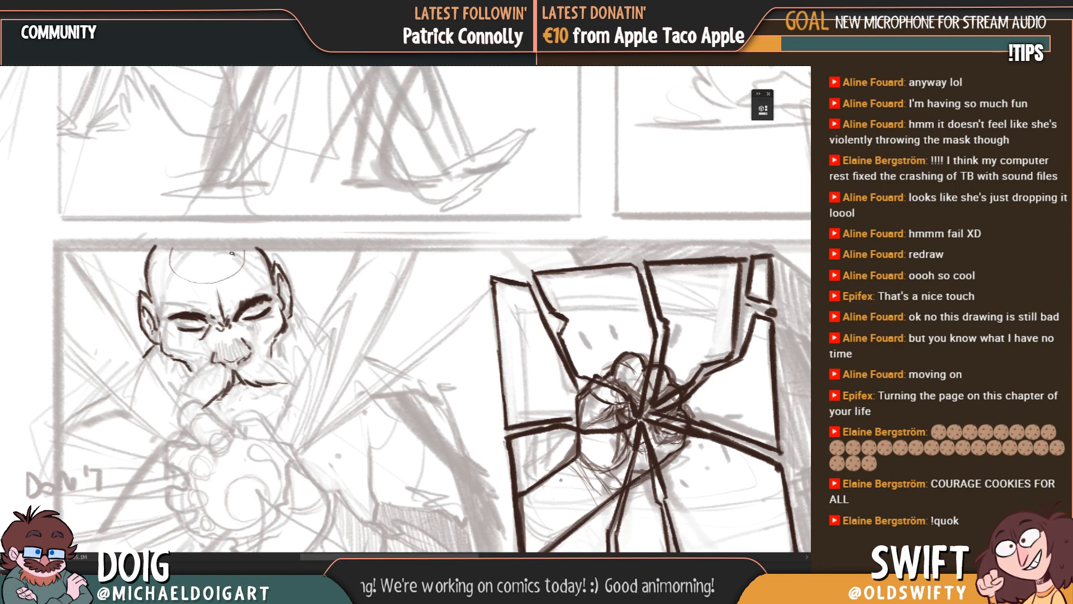
left_click_drag(200, 288, 198, 288)
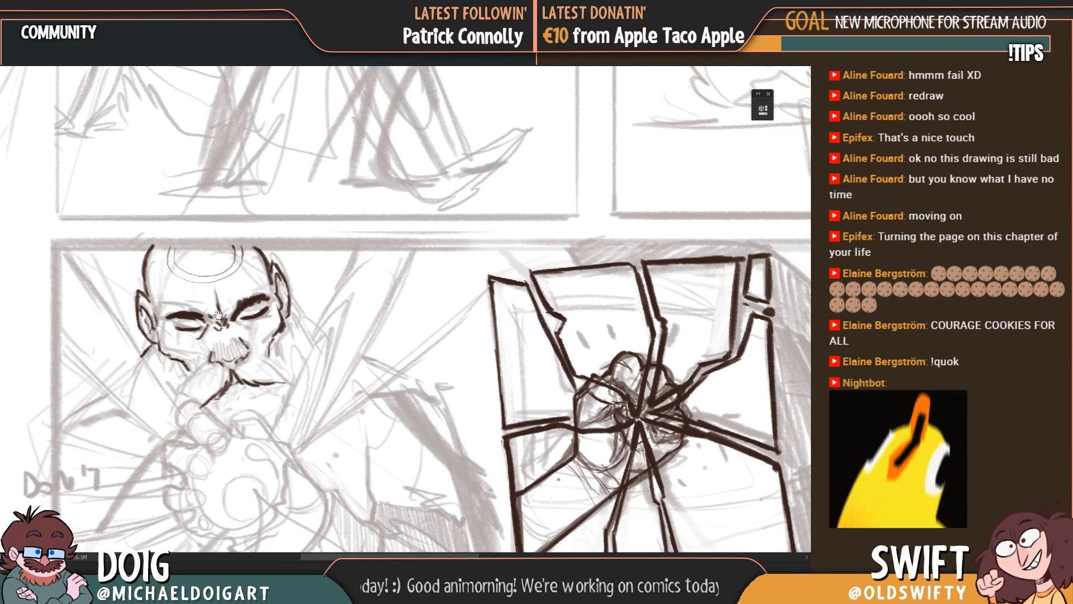
Step: Outline the raised finger held against the man's mouth, just beneath the moustache
left_click_drag(198, 346, 198, 282)
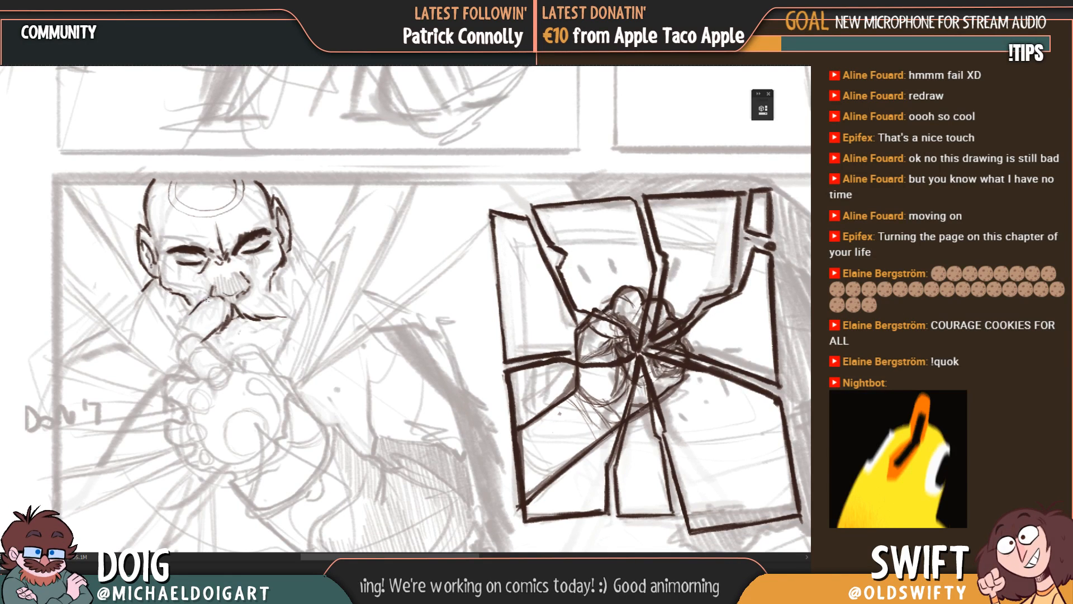
left_click_drag(225, 303, 187, 302)
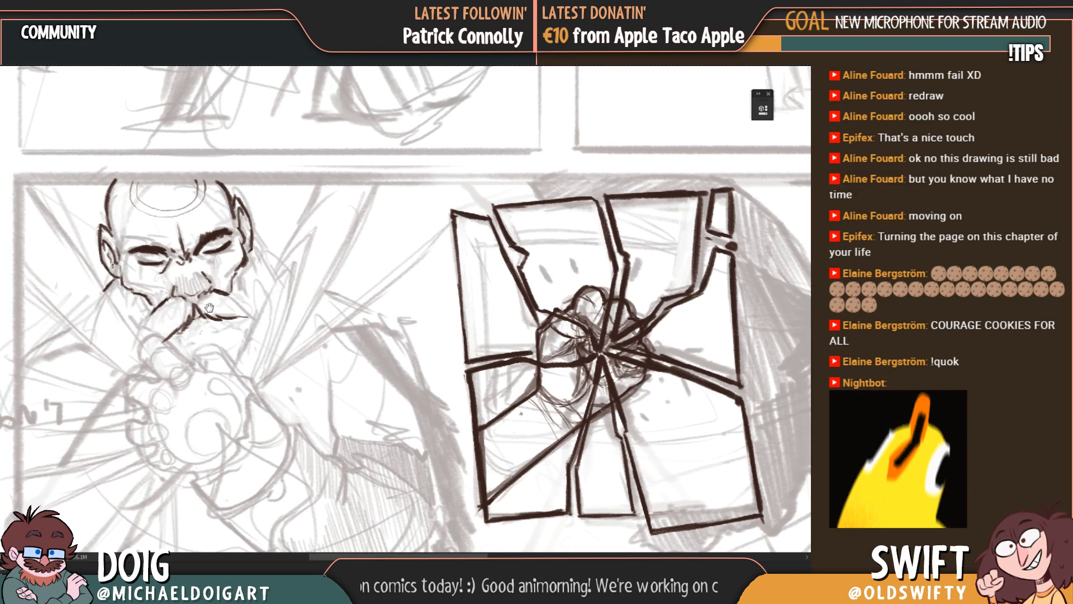
left_click_drag(209, 307, 229, 274)
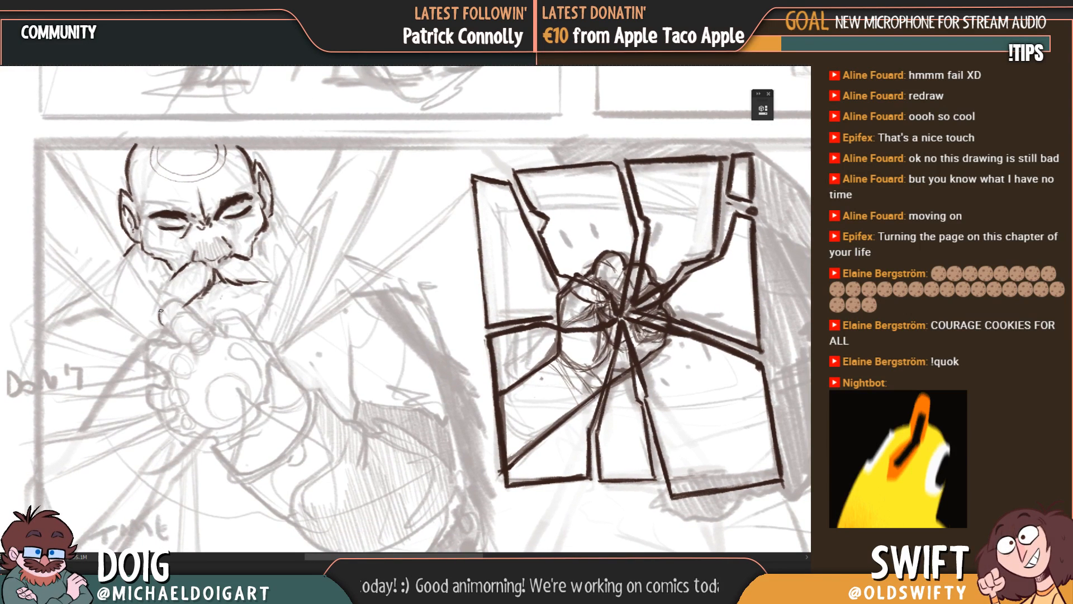
left_click_drag(177, 299, 191, 348)
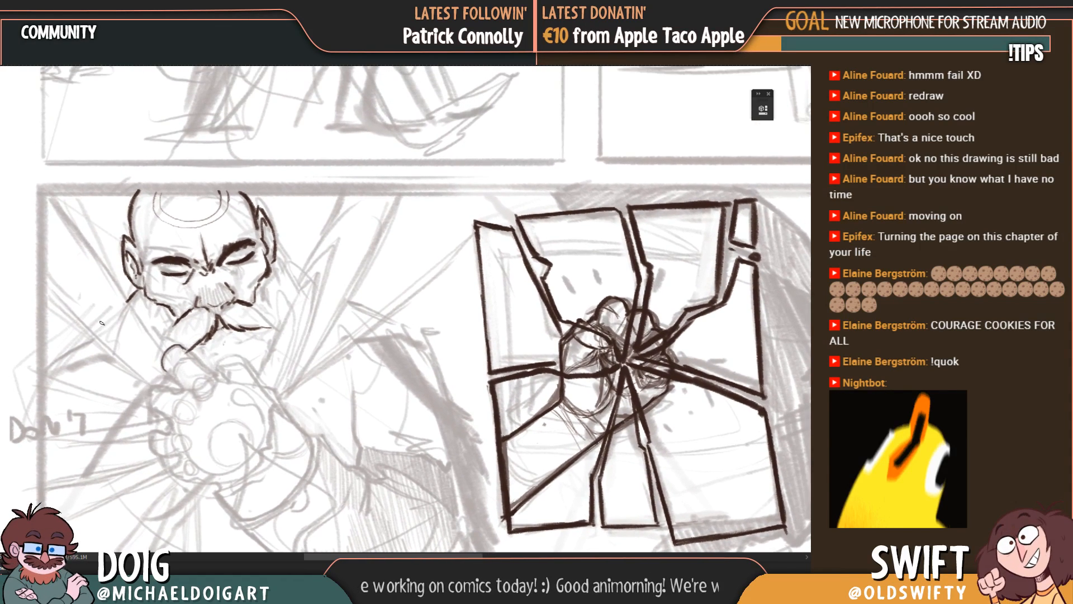
Step: Draw dark contours for both of the man's shoulders and a short line for the side of the neck
left_click_drag(40, 378, 94, 335)
left_click_drag(252, 292, 209, 269)
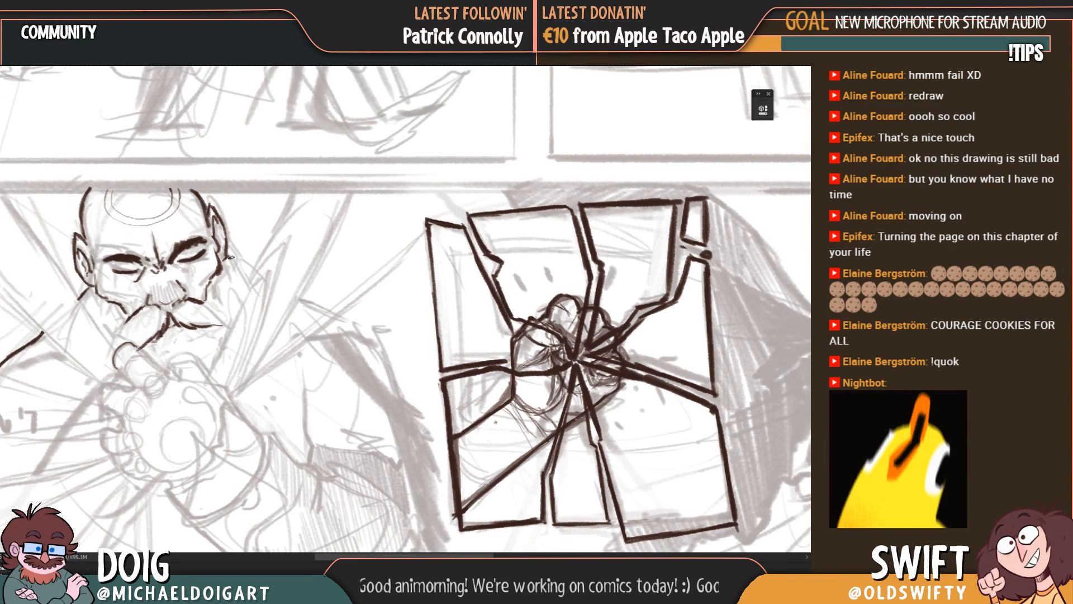
left_click_drag(250, 288, 255, 269)
key("ctrl+minus")
key("ctrl+minus")
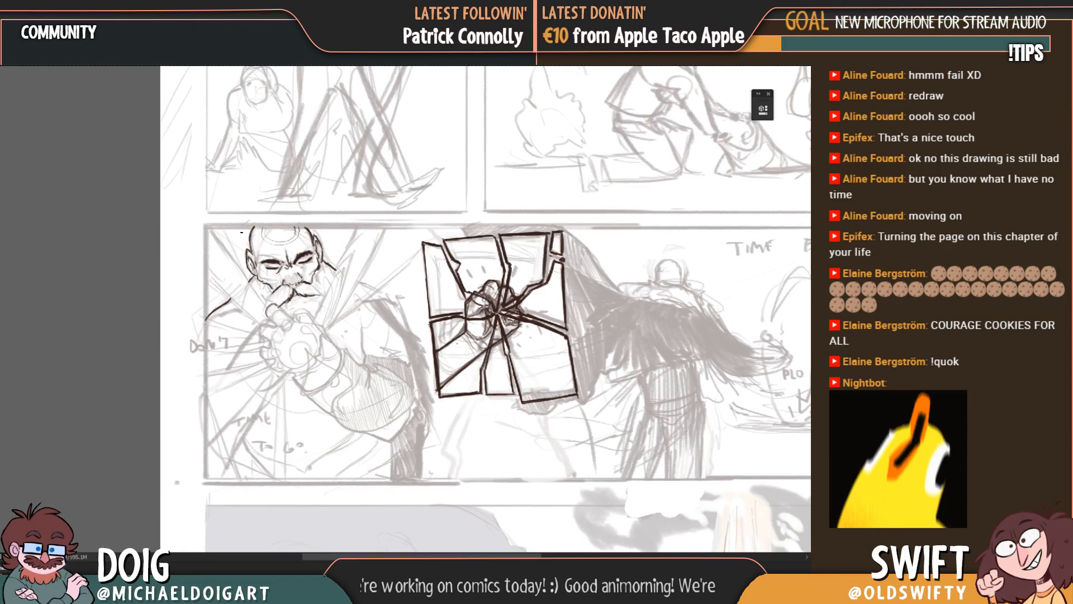
key("ctrl+plus")
left_click_drag(106, 338, 149, 291)
mouse_move(362, 287)
left_mouse_down()
mouse_move(324, 265)
mouse_move(362, 284)
mouse_move(328, 265)
mouse_move(359, 308)
left_mouse_up()
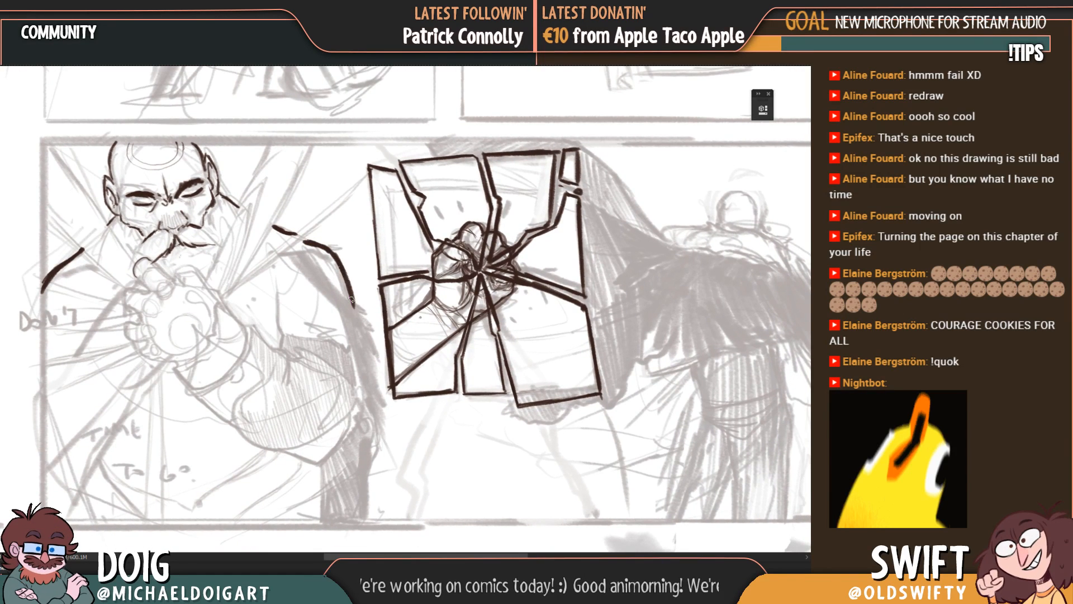
Step: Build up the thick ragged edge from the man's shoulder to the panel's lower border and draw the inner arm line
left_click_drag(338, 269, 372, 337)
mouse_move(347, 287)
left_mouse_down()
mouse_move(367, 324)
mouse_move(340, 278)
left_mouse_up()
mouse_move(366, 356)
left_mouse_down()
mouse_move(350, 294)
mouse_move(369, 360)
left_mouse_up()
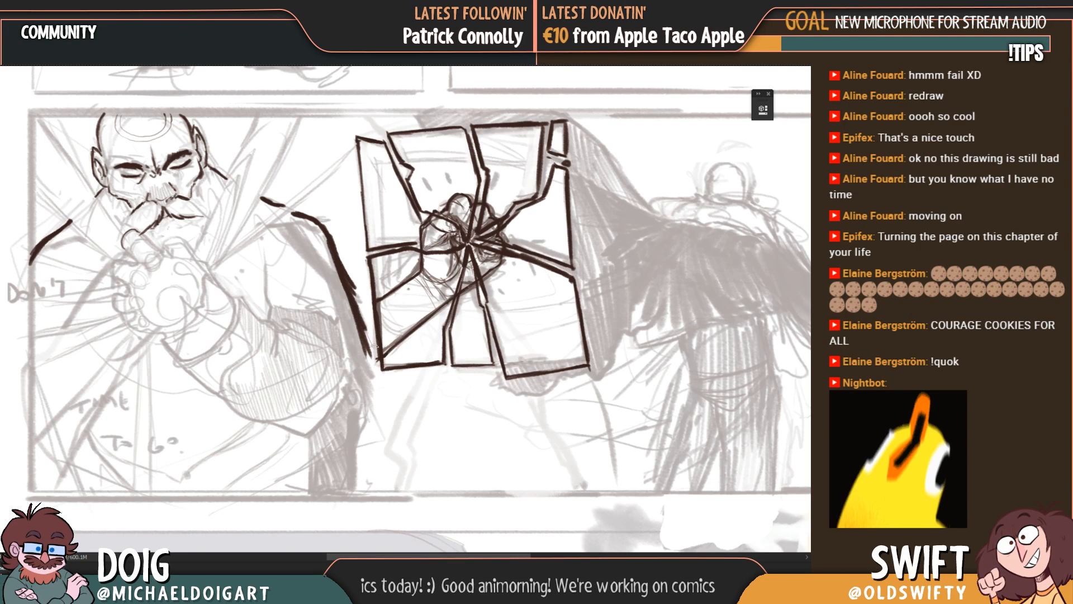
left_click_drag(360, 313, 371, 343)
left_click_drag(349, 292, 370, 389)
mouse_move(360, 334)
left_mouse_down()
mouse_move(369, 403)
mouse_move(340, 398)
left_mouse_up()
left_click_drag(326, 360, 332, 377)
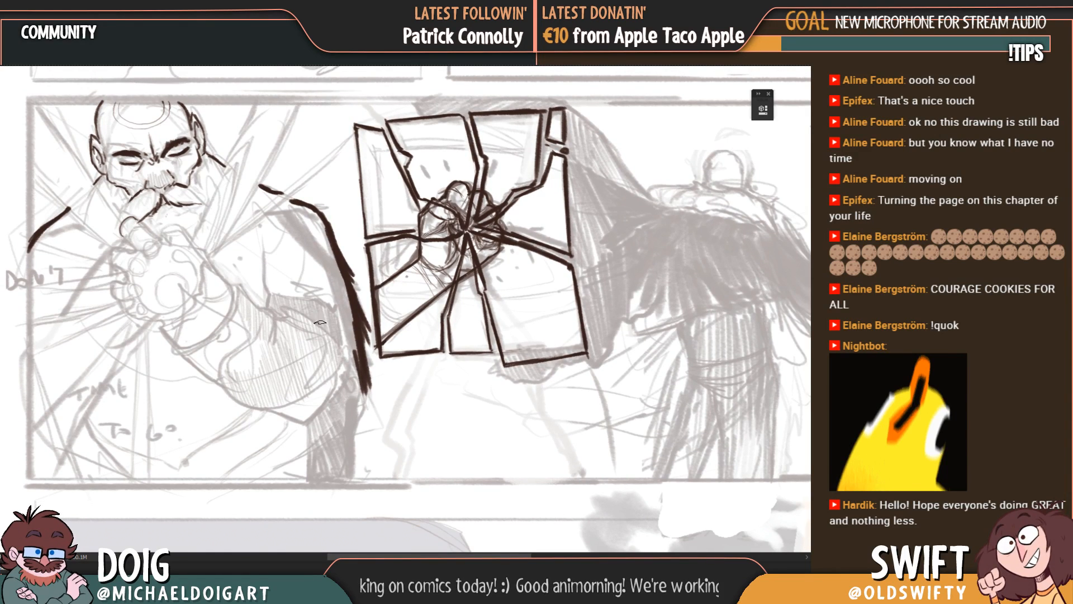
mouse_move(358, 358)
left_mouse_down()
mouse_move(357, 484)
mouse_move(360, 461)
left_mouse_up()
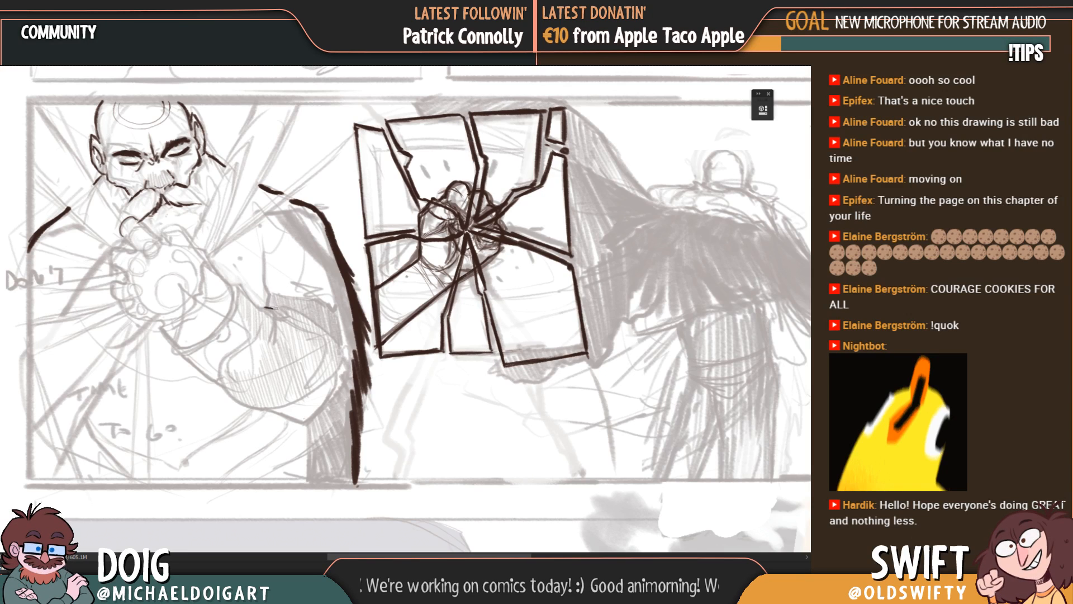
mouse_move(269, 308)
left_mouse_down()
mouse_move(267, 257)
mouse_move(266, 270)
left_mouse_up()
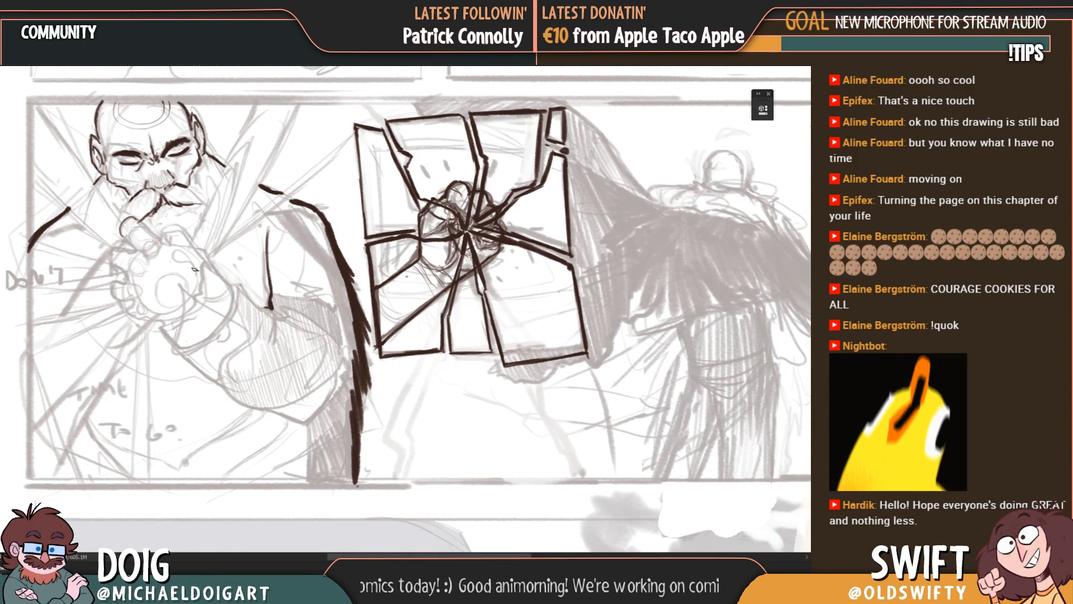
Step: Outline the curled fingers along the outer side of the man's clenched hand with rounded dark strokes
left_click_drag(184, 237, 205, 335)
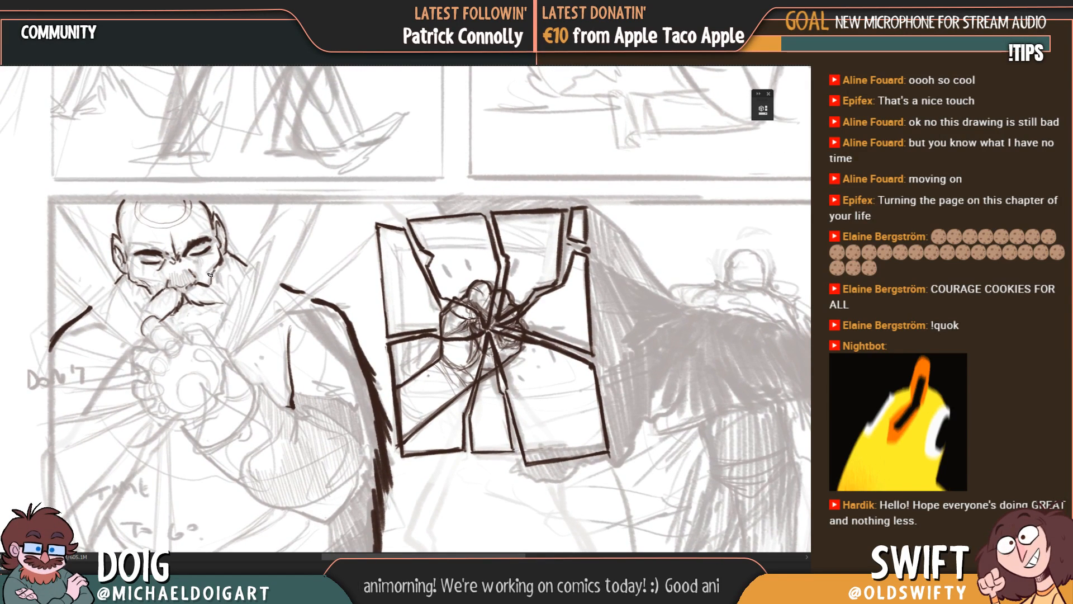
mouse_move(124, 232)
left_mouse_down()
mouse_move(127, 267)
mouse_move(160, 272)
left_mouse_up()
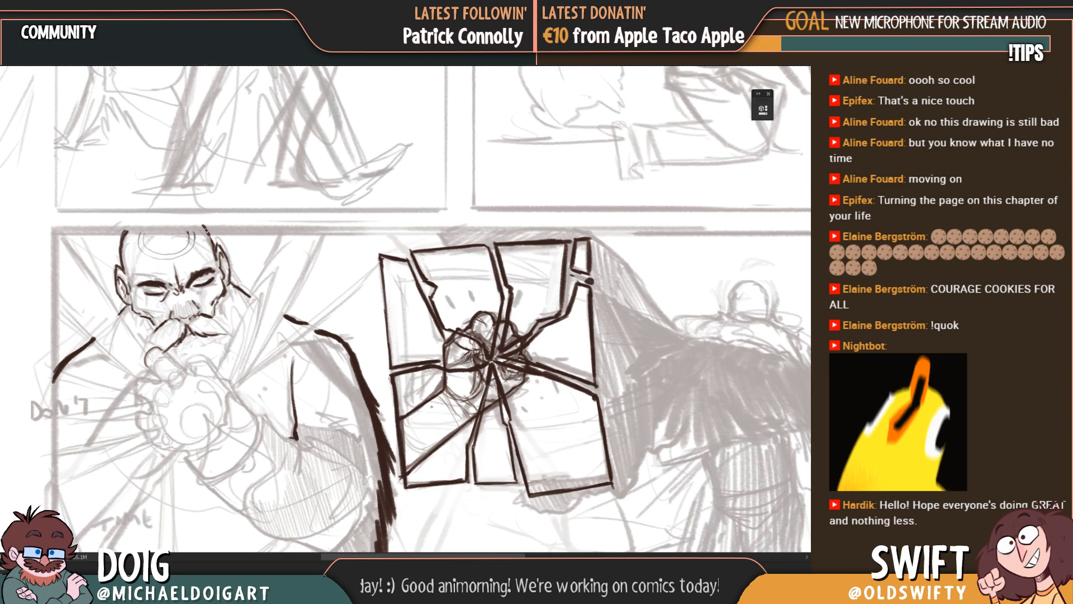
mouse_move(154, 322)
left_mouse_down()
mouse_move(165, 291)
mouse_move(147, 298)
mouse_move(177, 280)
left_mouse_up()
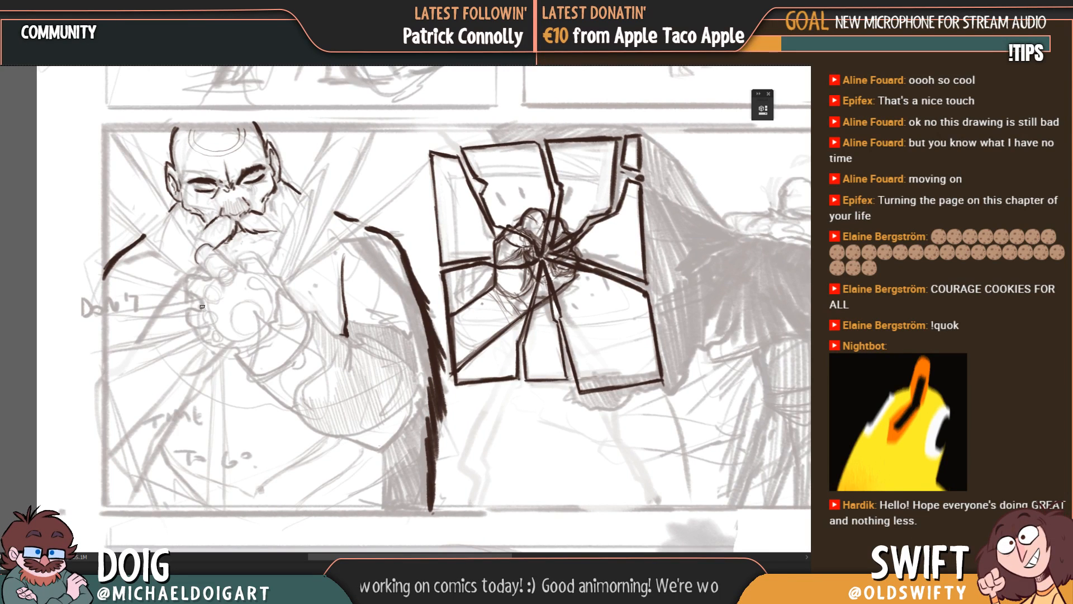
left_click_drag(188, 313, 192, 327)
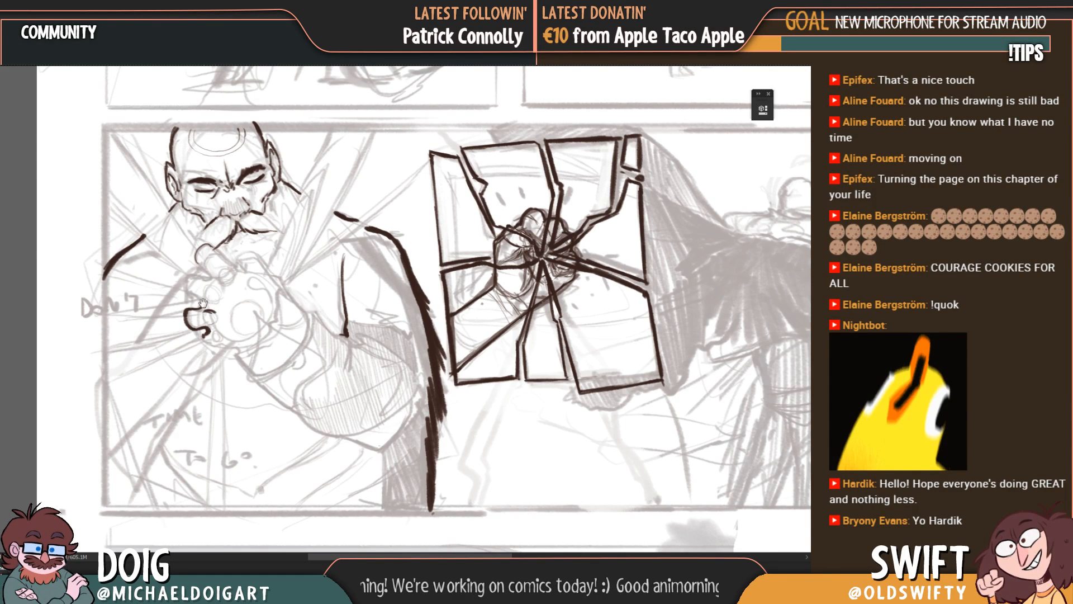
left_click_drag(202, 302, 212, 317)
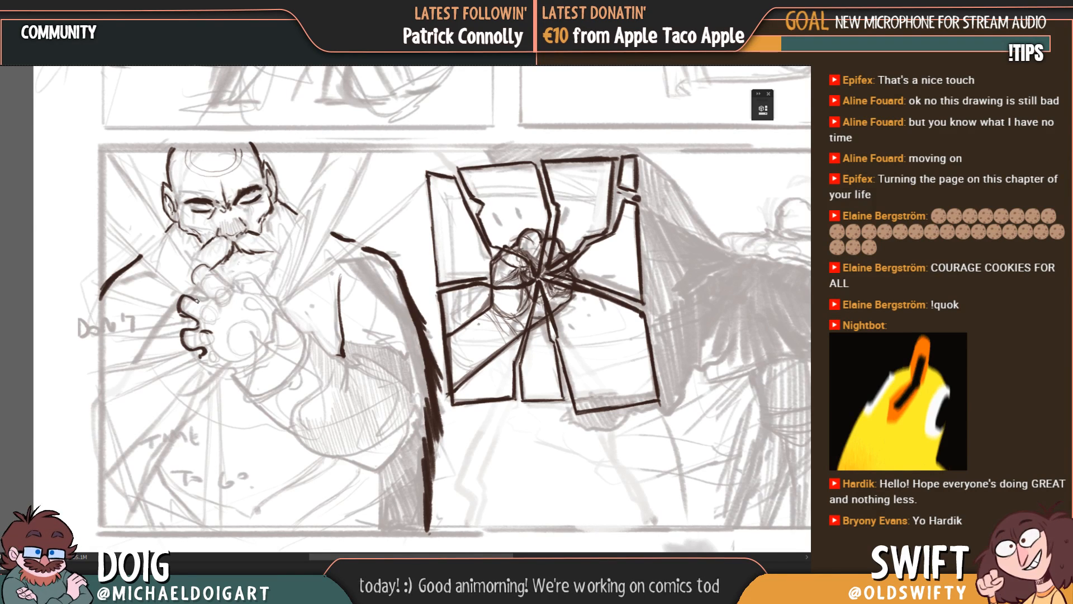
left_click_drag(213, 289, 203, 300)
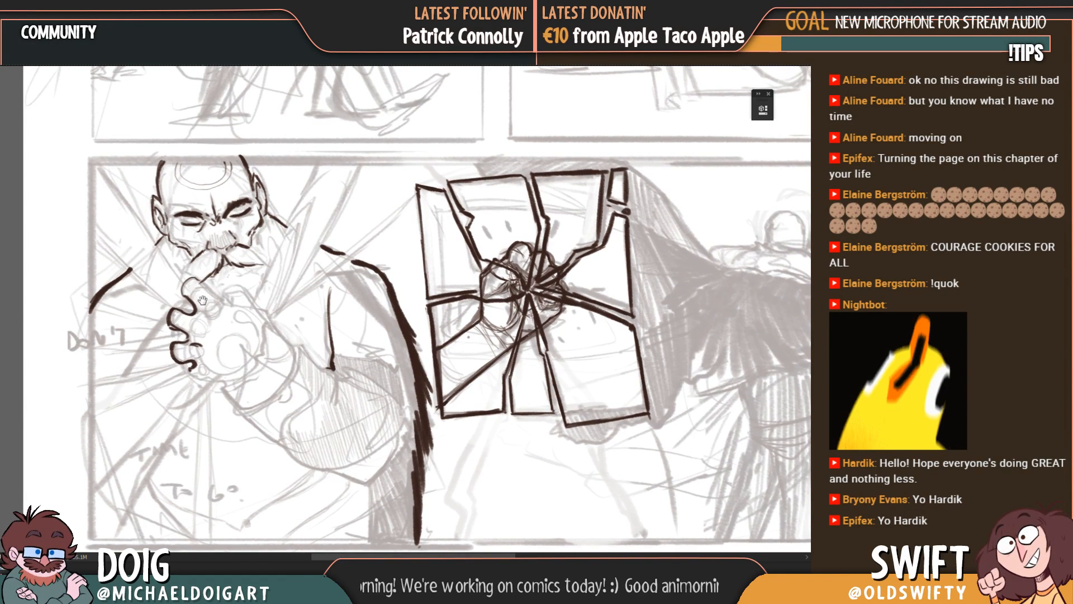
left_click_drag(190, 314, 184, 319)
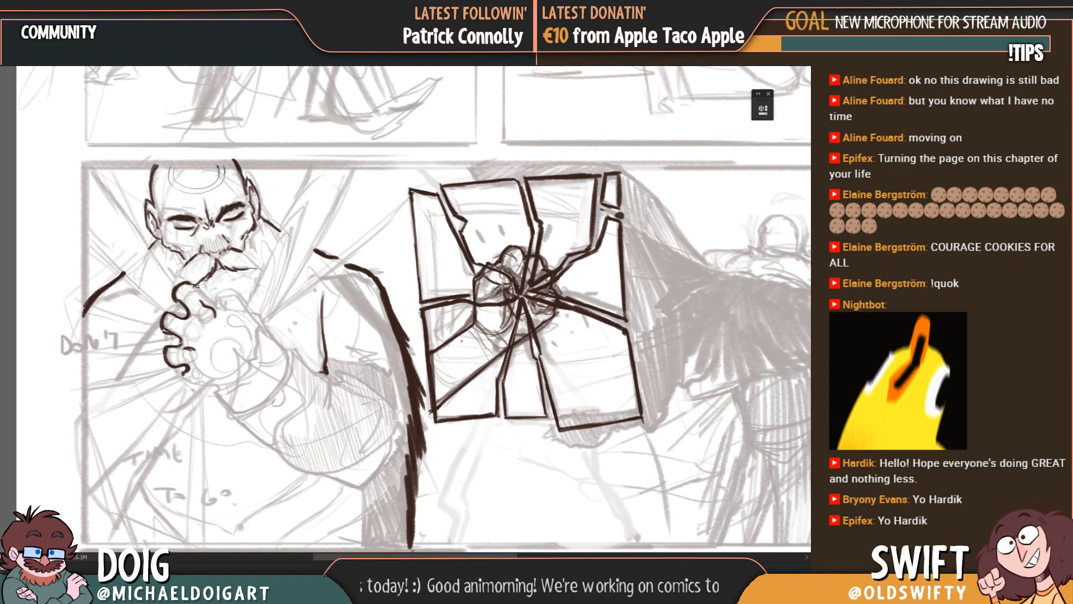
Step: Extend the clenched hand's dark outline along the base of the raised finger and beneath the lowest curled finger
mouse_move(188, 286)
left_mouse_down()
mouse_move(219, 308)
mouse_move(213, 343)
mouse_move(199, 341)
mouse_move(195, 316)
left_mouse_up()
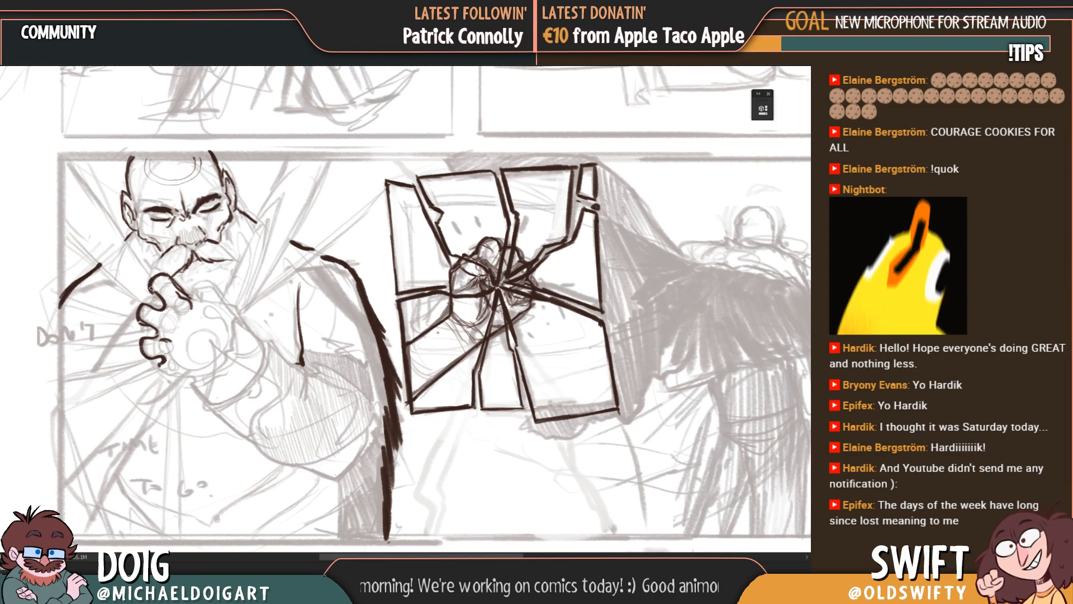
left_click_drag(191, 284, 176, 300)
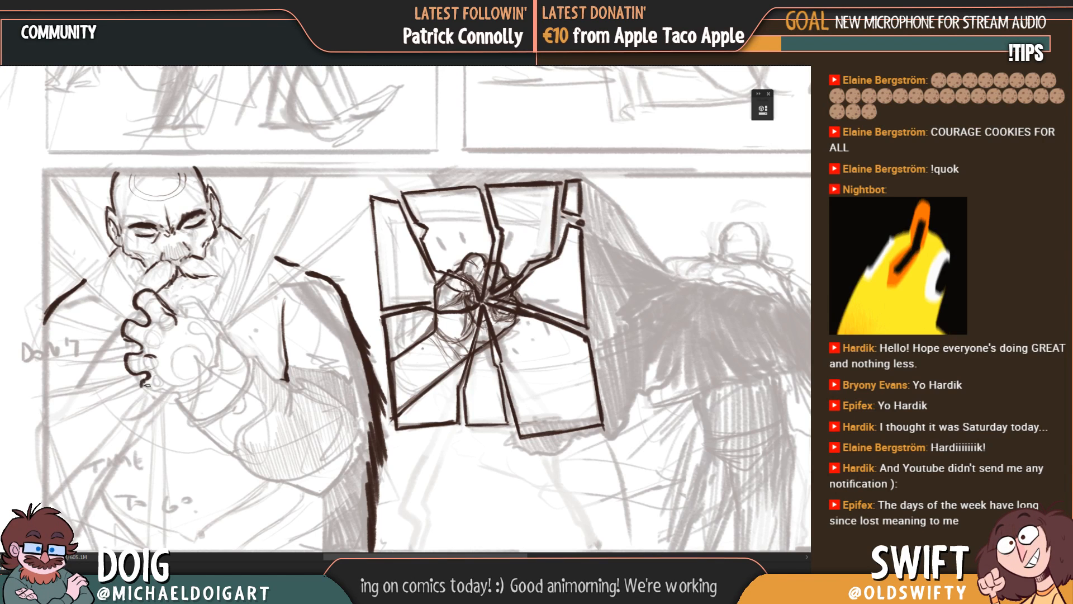
left_click_drag(157, 394, 183, 398)
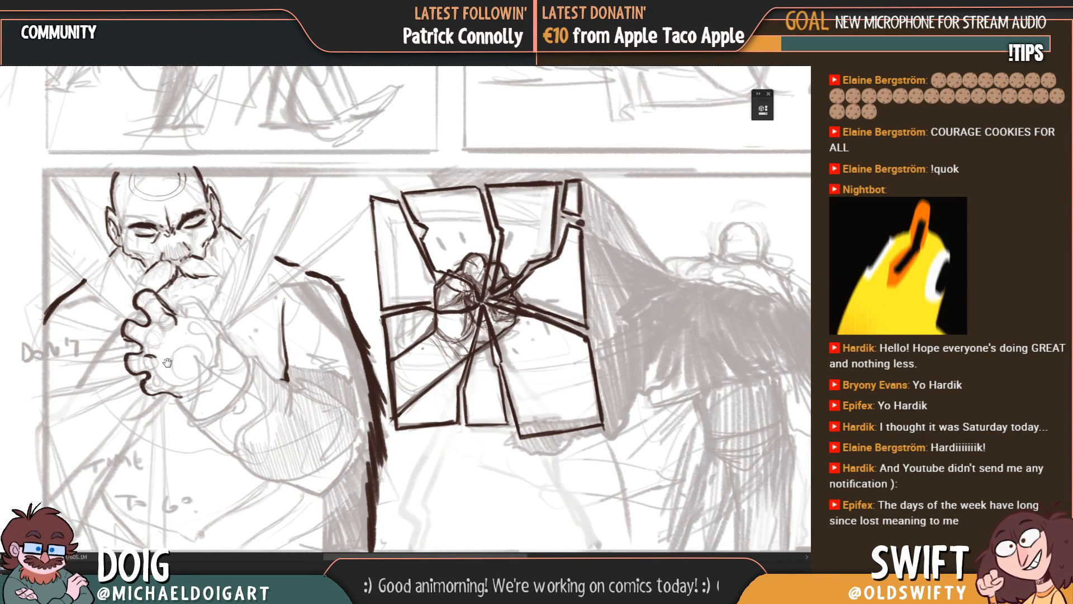
mouse_move(175, 323)
left_mouse_down()
mouse_move(157, 344)
mouse_move(183, 346)
left_mouse_up()
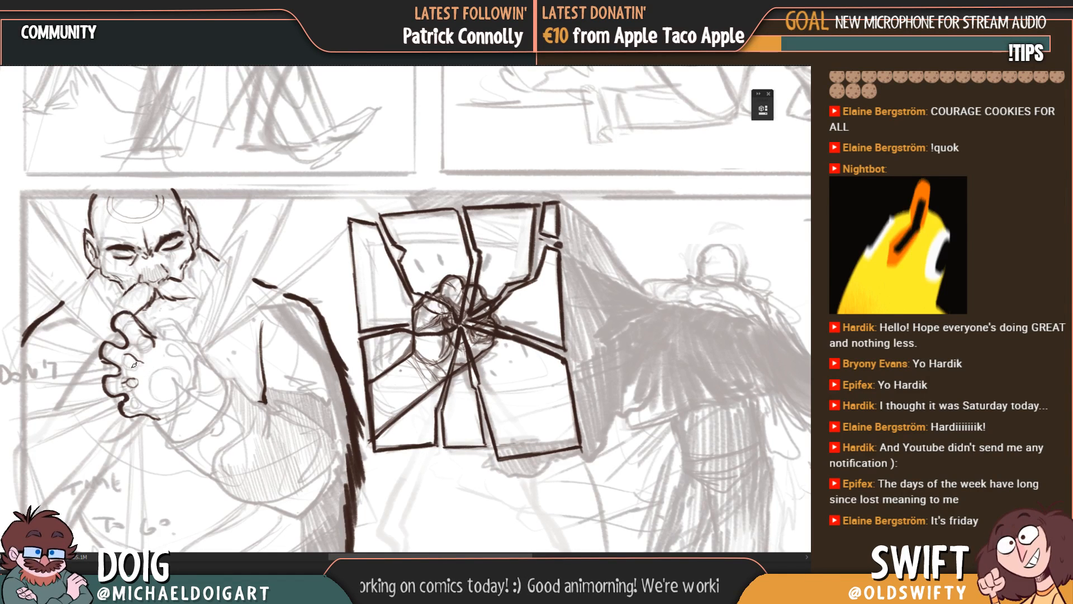
Step: Try the inner finger lines, undo them, and redraw the curled fingertips inside the clenched hand
left_click_drag(134, 364, 172, 374)
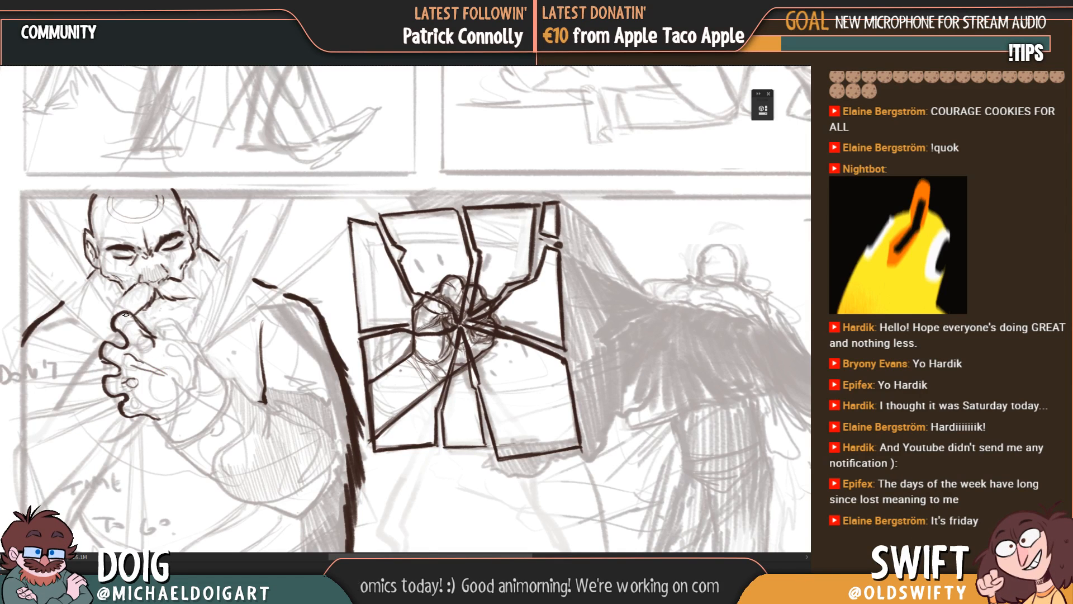
key("ctrl+z")
key("ctrl+z")
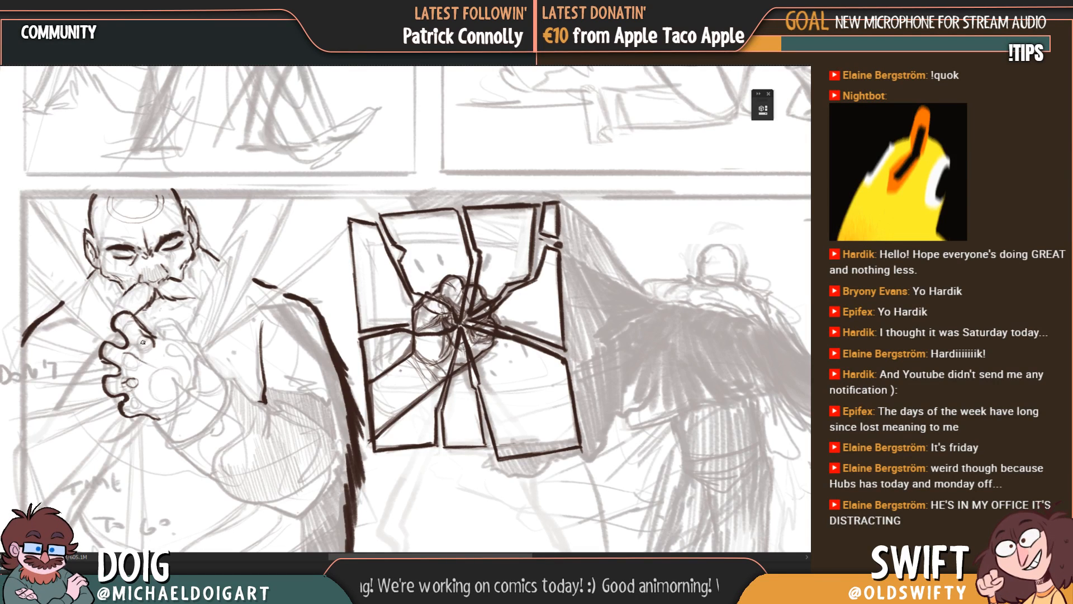
mouse_move(153, 345)
left_mouse_down()
mouse_move(168, 360)
mouse_move(135, 381)
left_mouse_up()
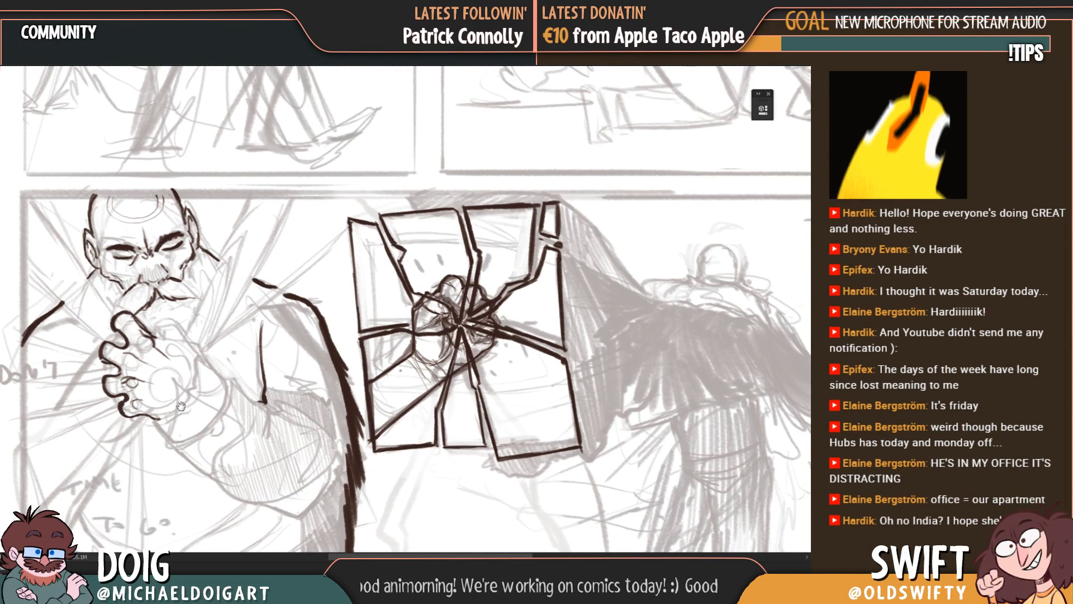
Step: Draw the hand's upper edge back from the raised finger and erase the stray part of the line
left_click_drag(181, 406, 188, 404)
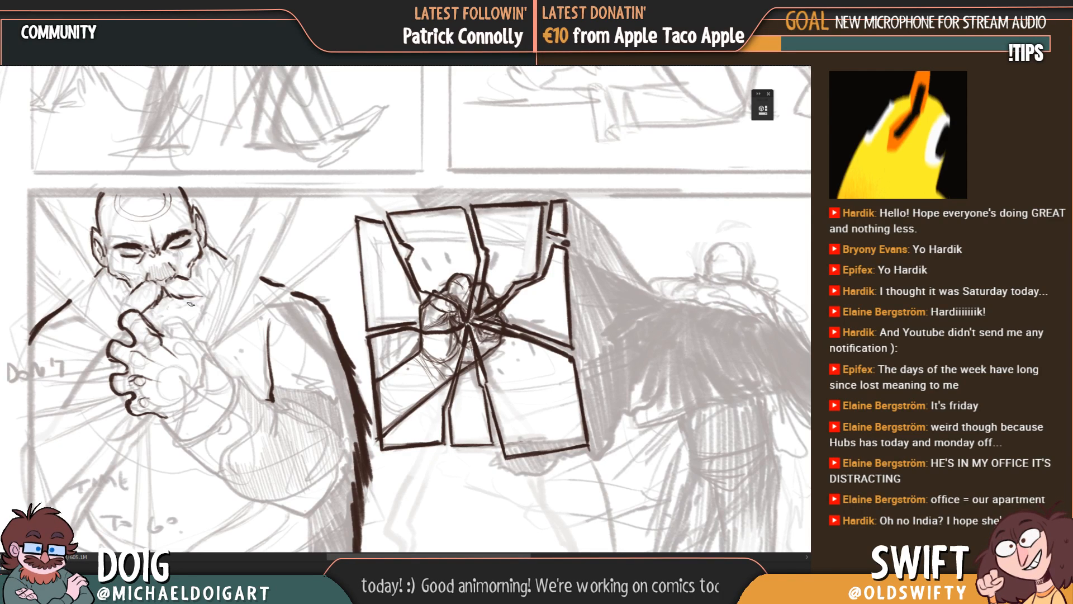
mouse_move(212, 327)
left_mouse_down()
mouse_move(139, 334)
mouse_move(186, 356)
left_mouse_up()
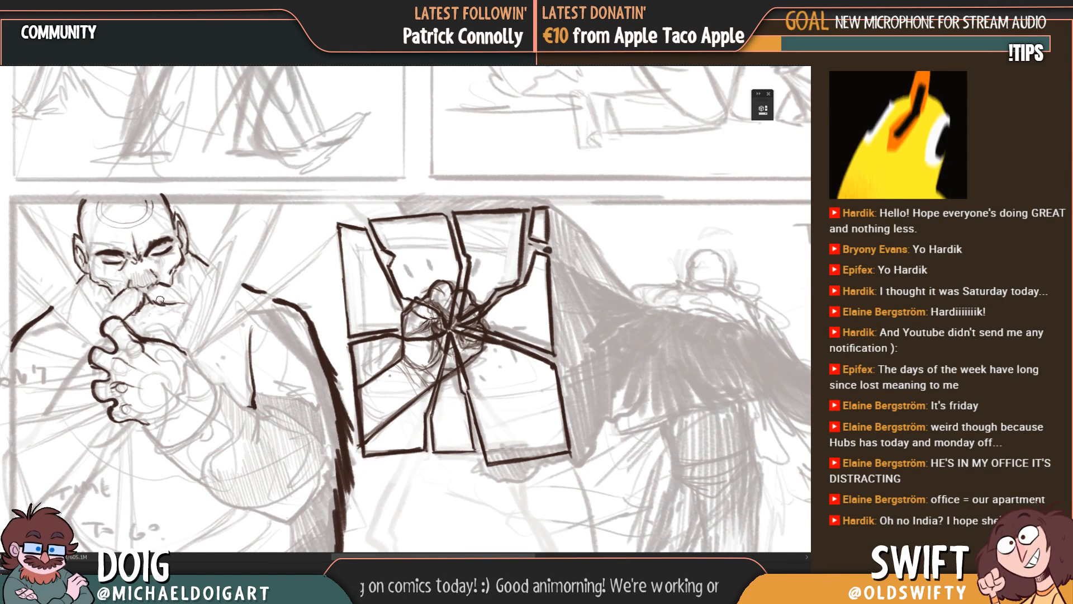
key("e")
mouse_move(164, 340)
left_mouse_down()
mouse_move(150, 338)
mouse_move(162, 354)
left_mouse_up()
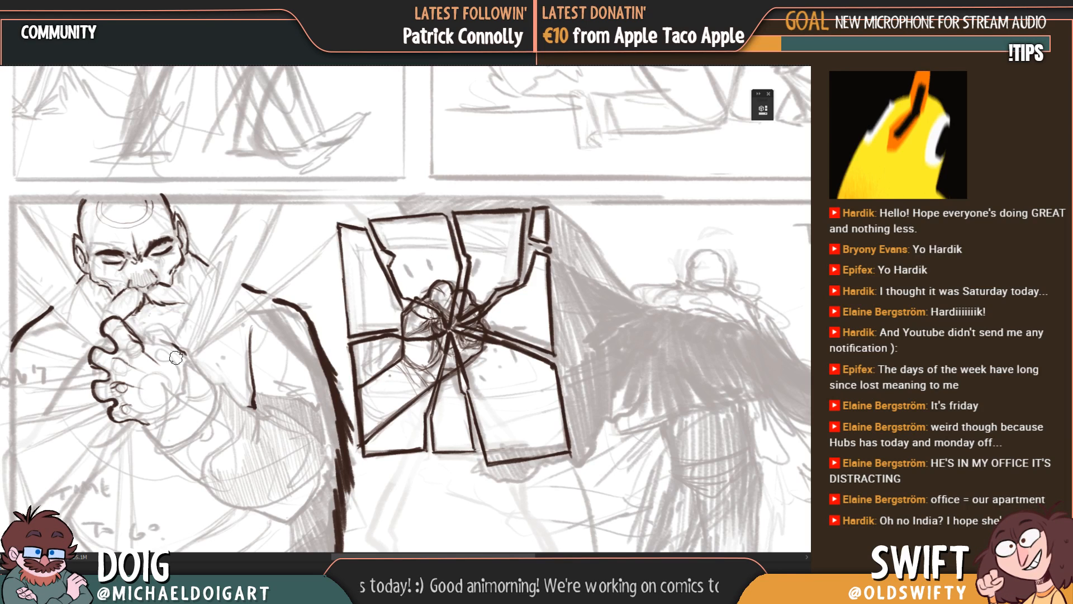
scroll(195, 368, "down", 1)
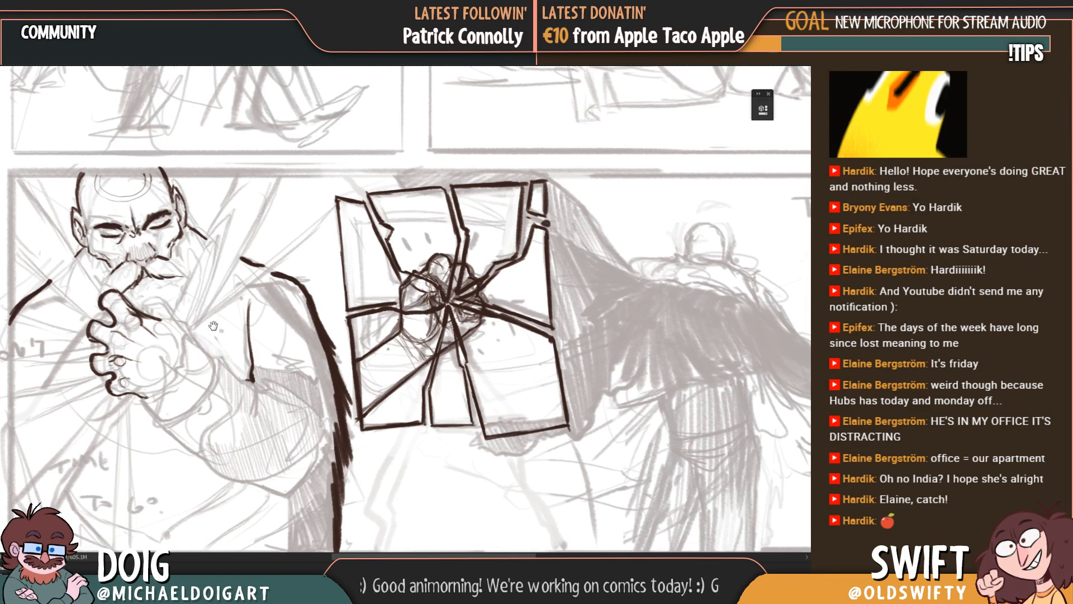
Step: Outline the back of the hand and the curved wrist, linking it by a jagged line to the inner arm line's lower end
left_click_drag(213, 326, 242, 322)
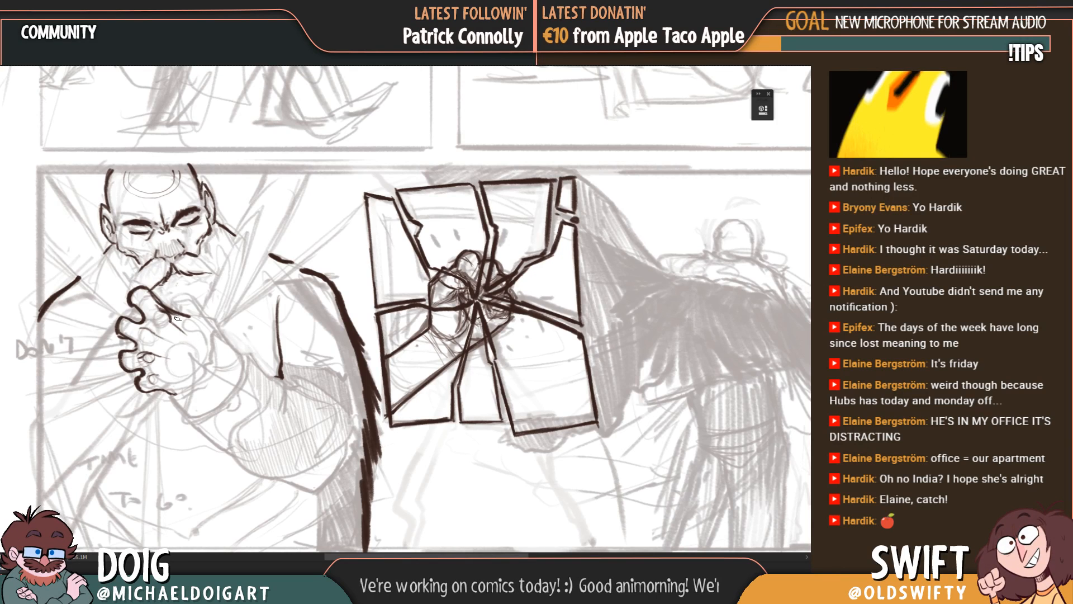
left_click_drag(173, 323, 228, 363)
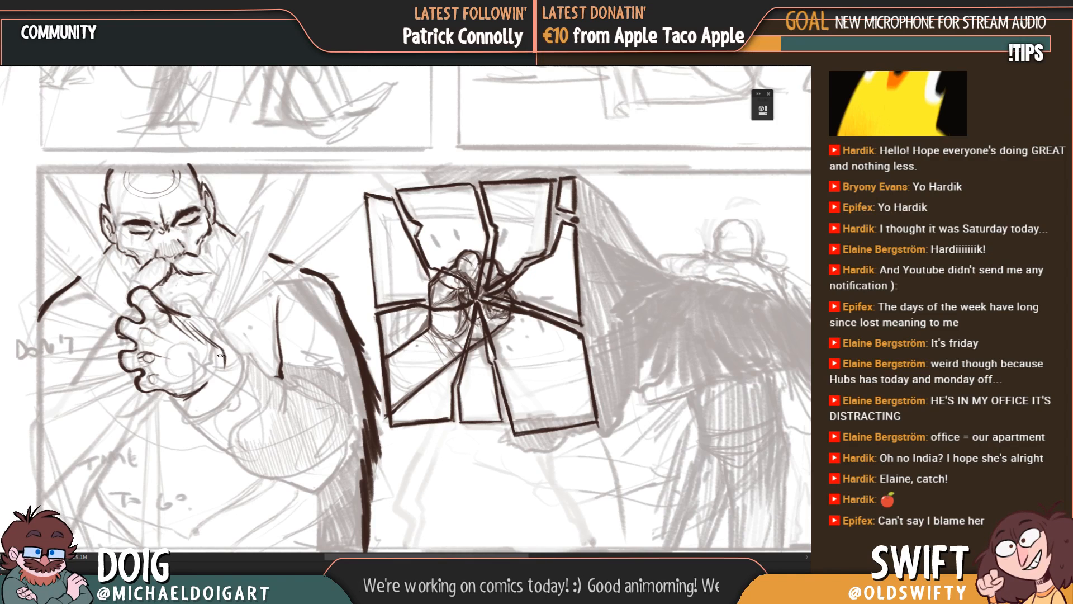
left_click_drag(222, 356, 207, 382)
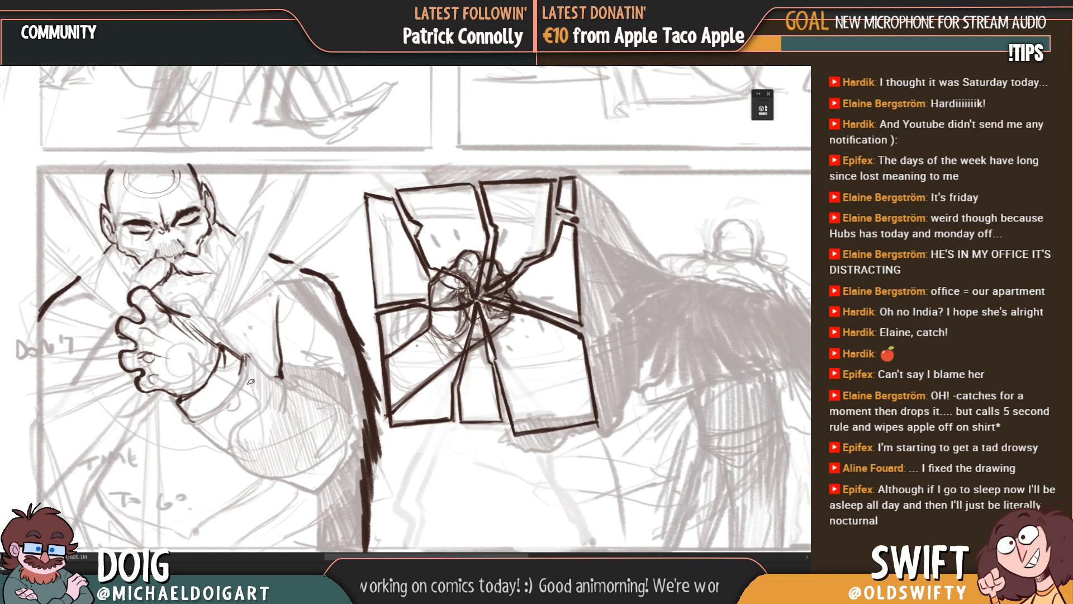
left_click_drag(244, 354, 279, 379)
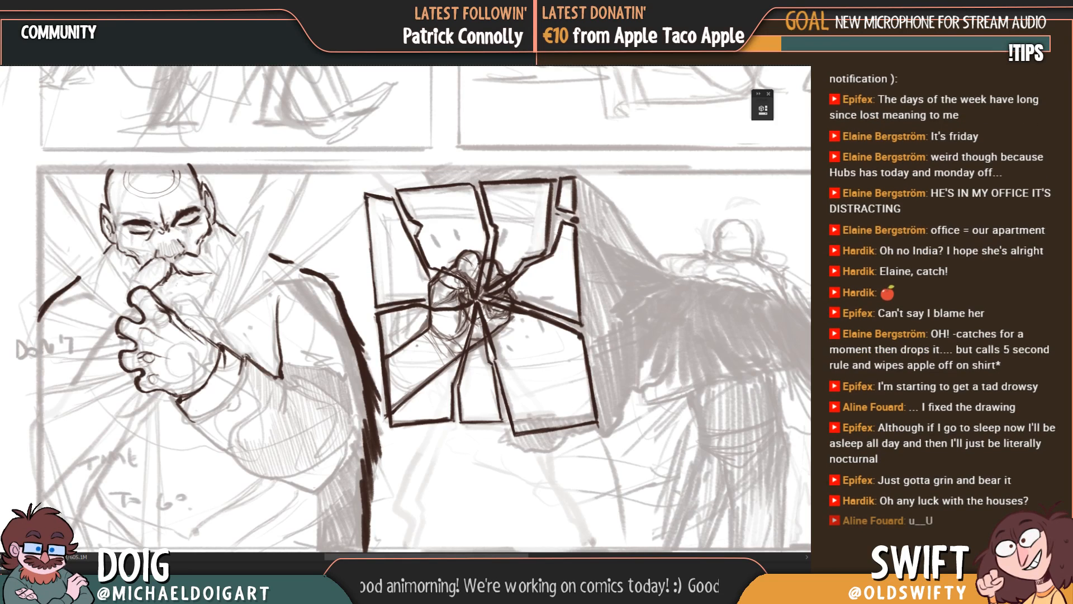
Step: Add small detail lines at the base of the raised finger and dismiss the Daily Planning D&S reminder
scroll(199, 330, "down", 1)
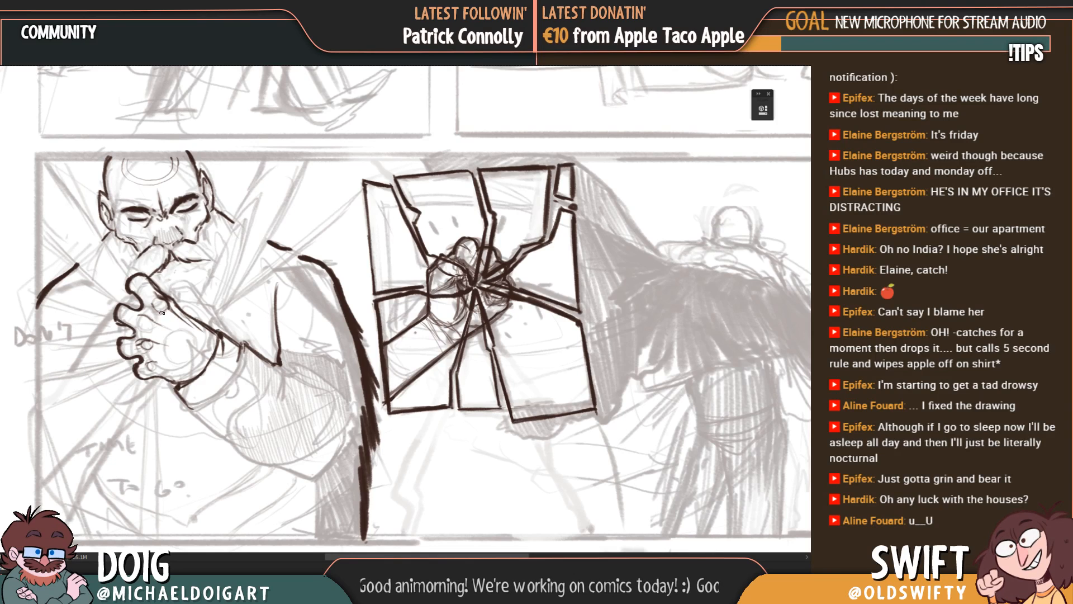
left_click_drag(175, 319, 160, 333)
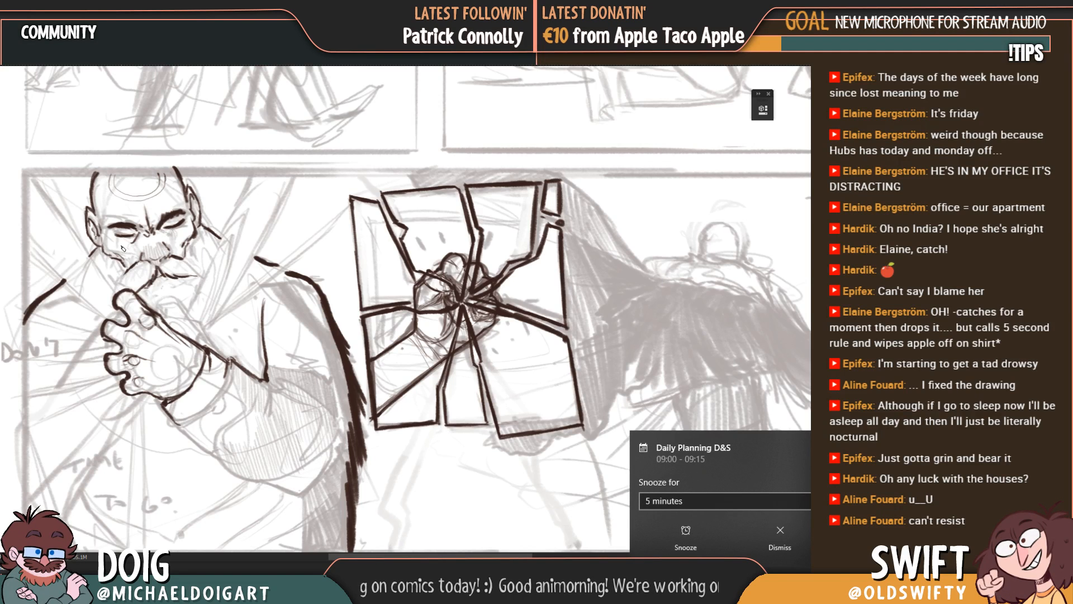
left_click(783, 542)
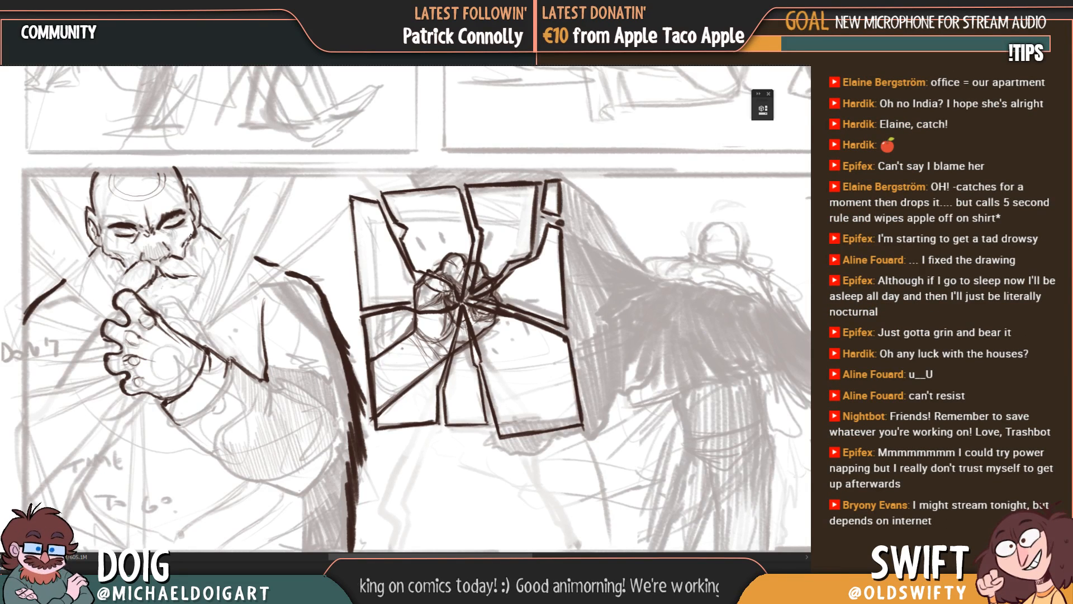
Step: Hide and reshow the man's dark line layer to compare it with the rough sketch
left_click_drag(168, 323, 170, 311)
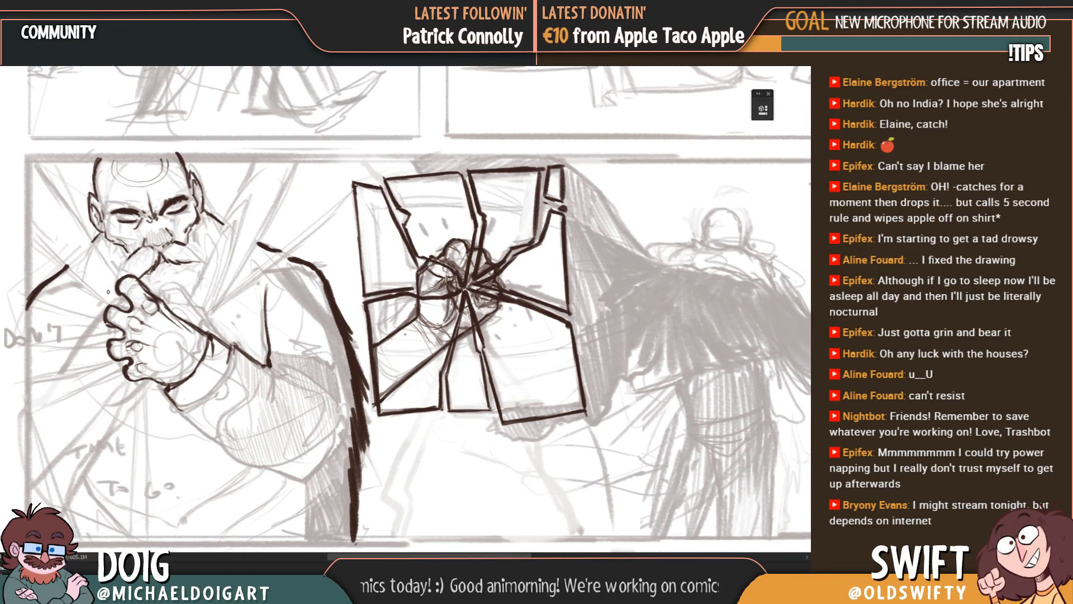
key("ctrl+comma")
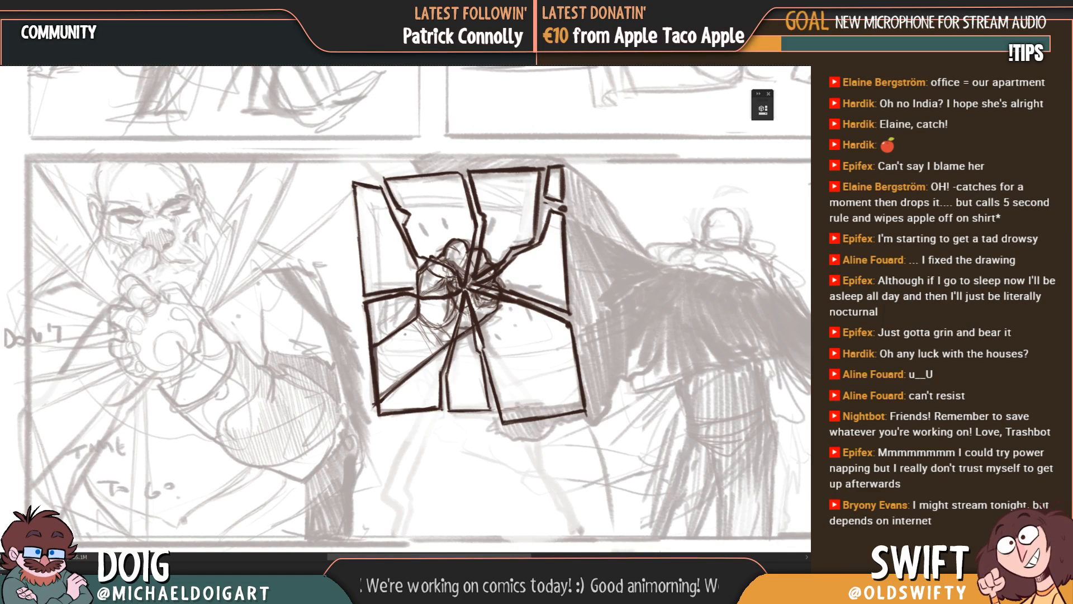
key("ctrl+comma")
Step: Outline the forearm's underside from the wrist to the elbow and add a second fold line beside the inner arm line
mouse_move(159, 281)
left_mouse_down()
mouse_move(155, 322)
mouse_move(138, 229)
left_mouse_up()
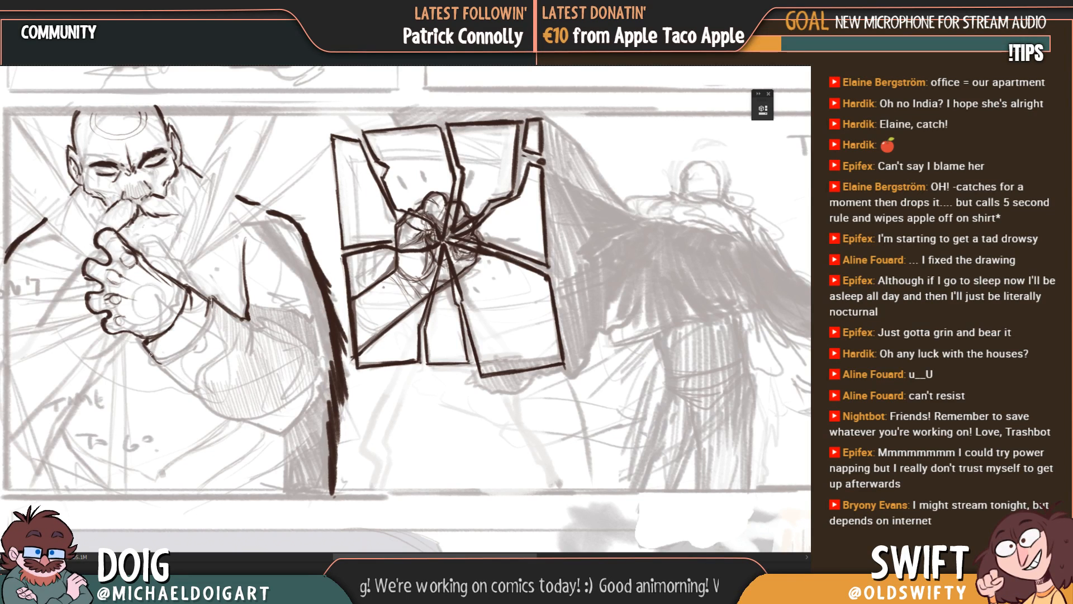
mouse_move(160, 367)
left_mouse_down()
mouse_move(234, 417)
mouse_move(241, 379)
mouse_move(285, 366)
left_mouse_up()
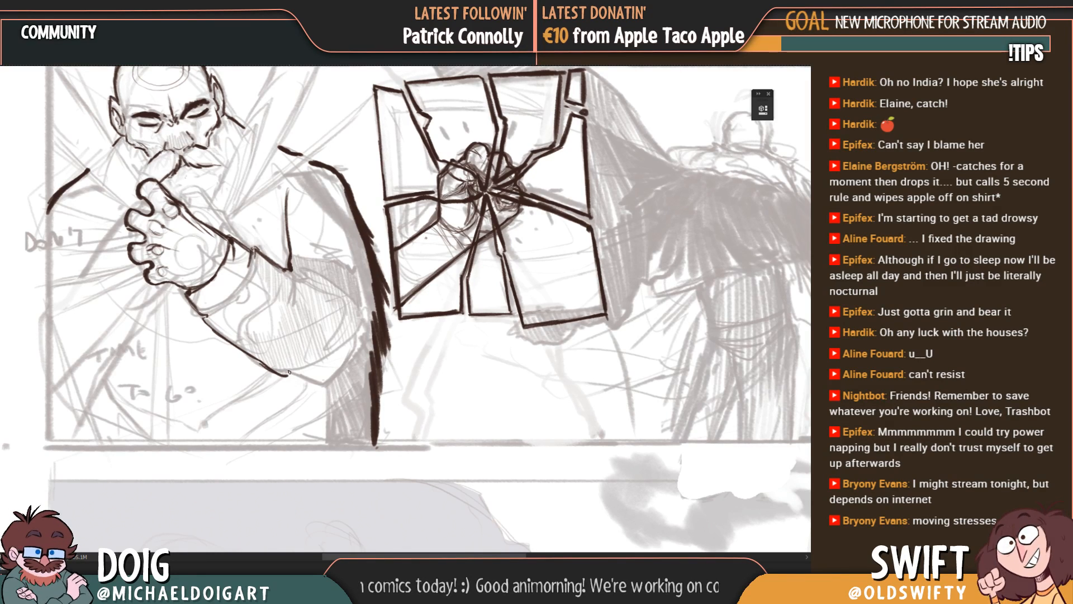
mouse_move(299, 374)
left_mouse_down()
mouse_move(326, 384)
mouse_move(343, 367)
mouse_move(332, 325)
mouse_move(302, 333)
left_mouse_up()
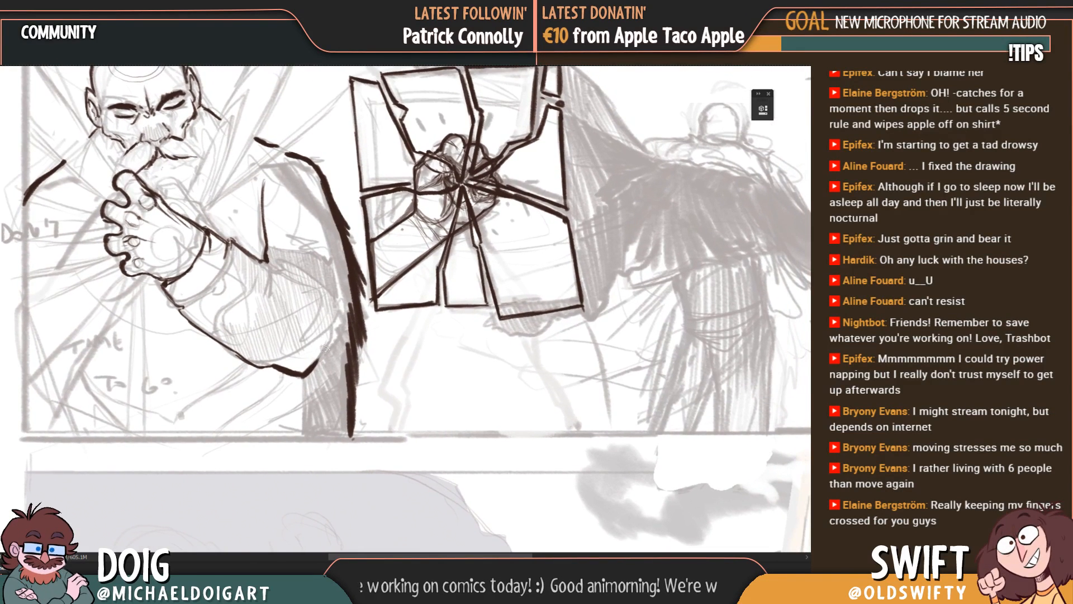
scroll(333, 326, "up", 3)
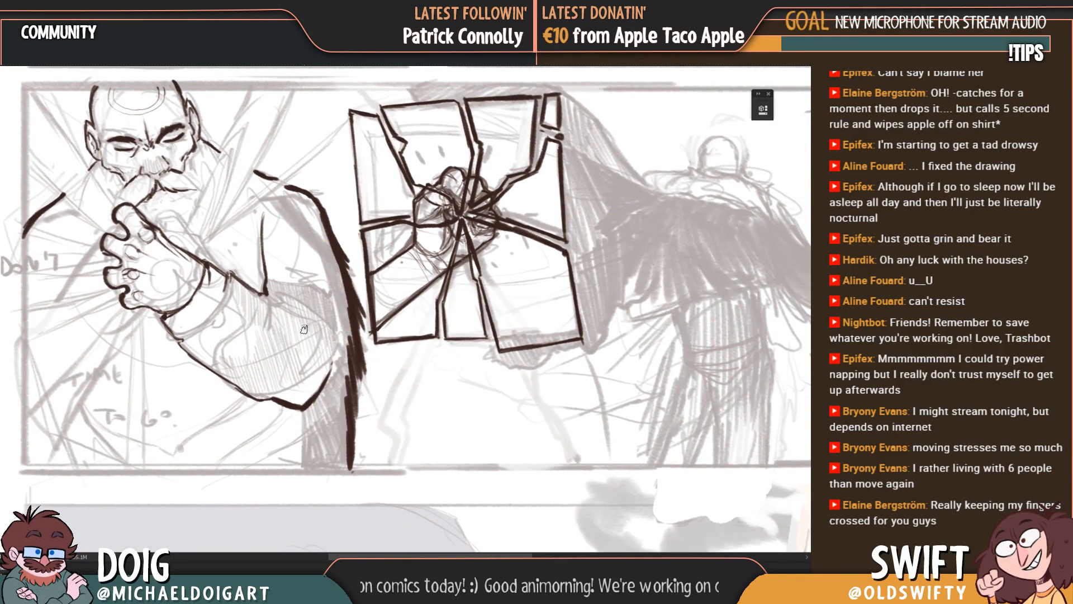
scroll(283, 267, "up", 3)
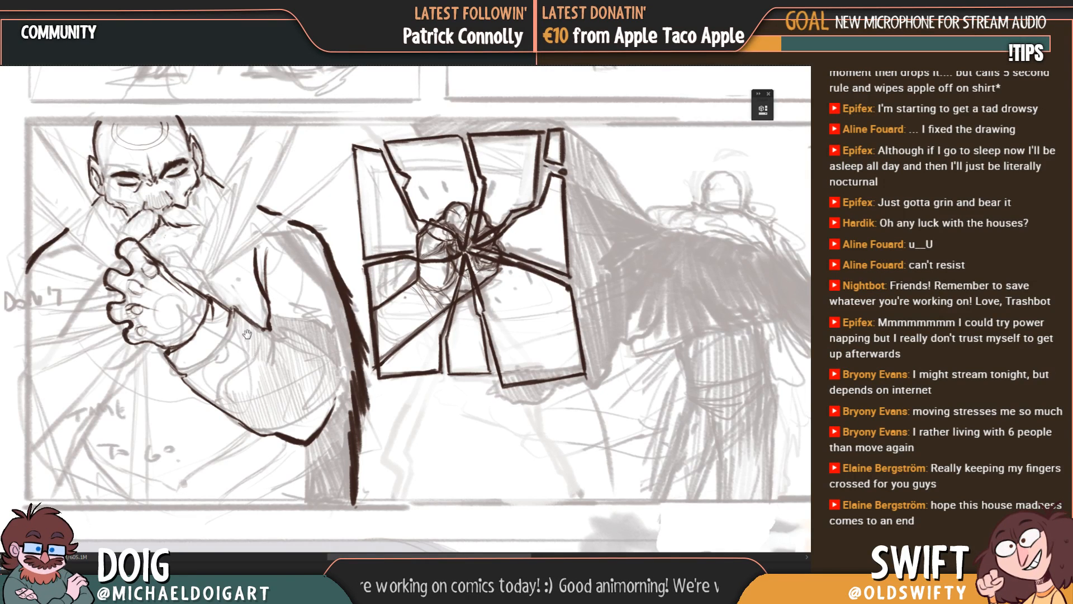
Step: Draw a thick vertical line from beneath the elbow down to the panel's lower border
scroll(245, 327, "down", 3)
left_click_drag(246, 327, 241, 296)
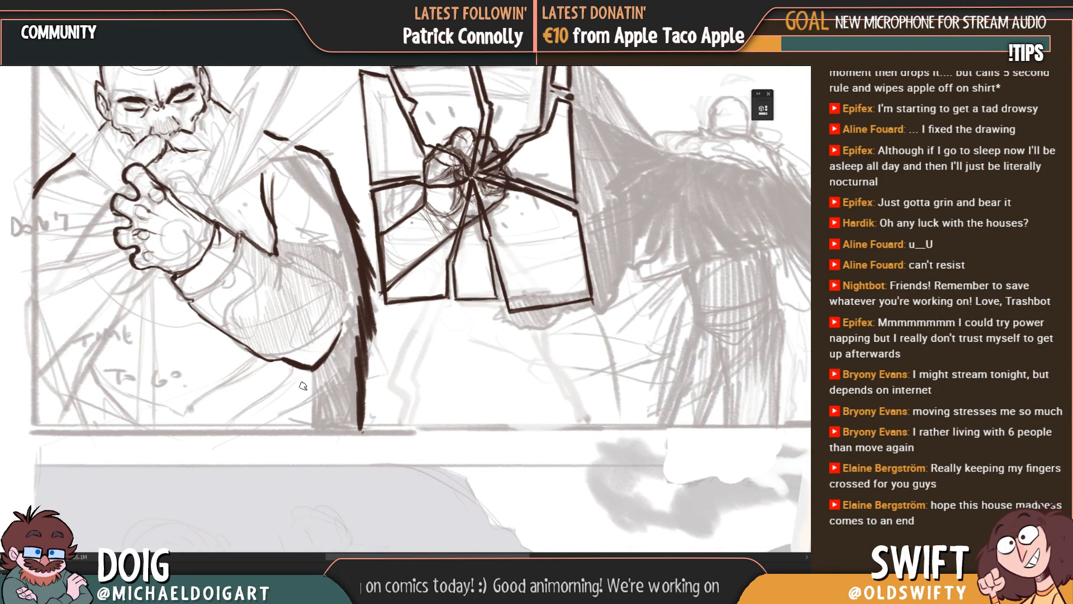
left_click_drag(311, 368, 309, 426)
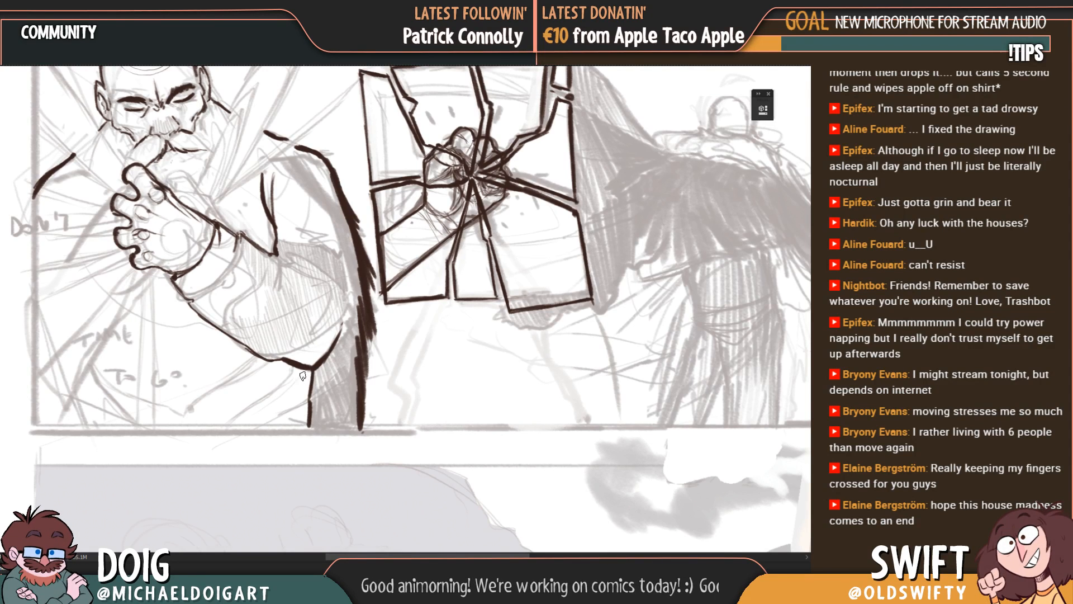
left_click_drag(292, 349, 265, 377)
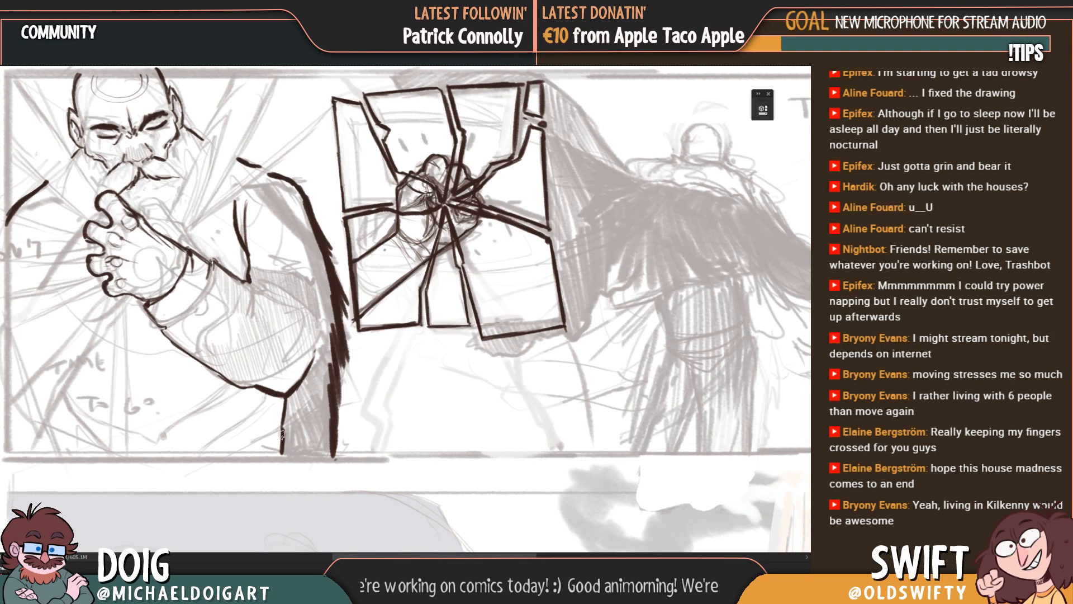
left_click_drag(274, 443, 334, 423)
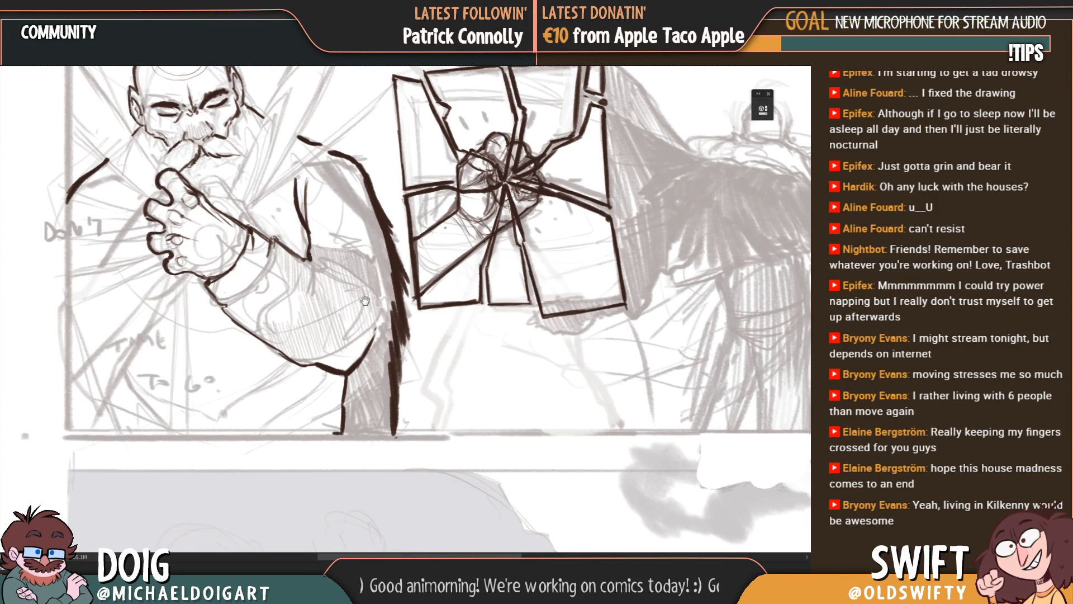
Step: Outline the forearm's upper contour from the pointed sleeve tip around to the elbow
left_click_drag(369, 260, 338, 294)
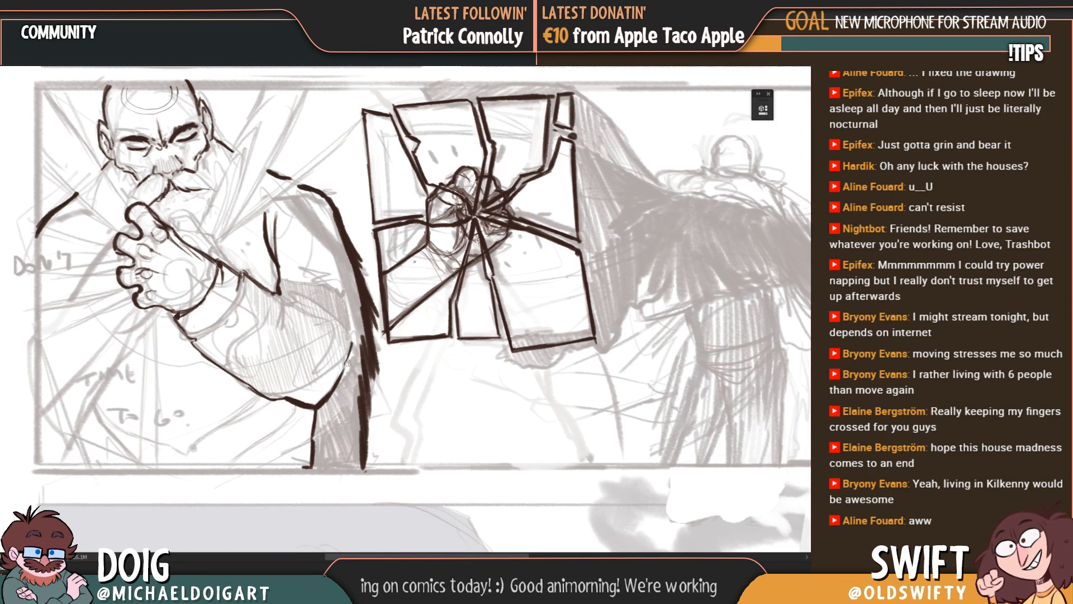
left_click_drag(330, 299, 319, 313)
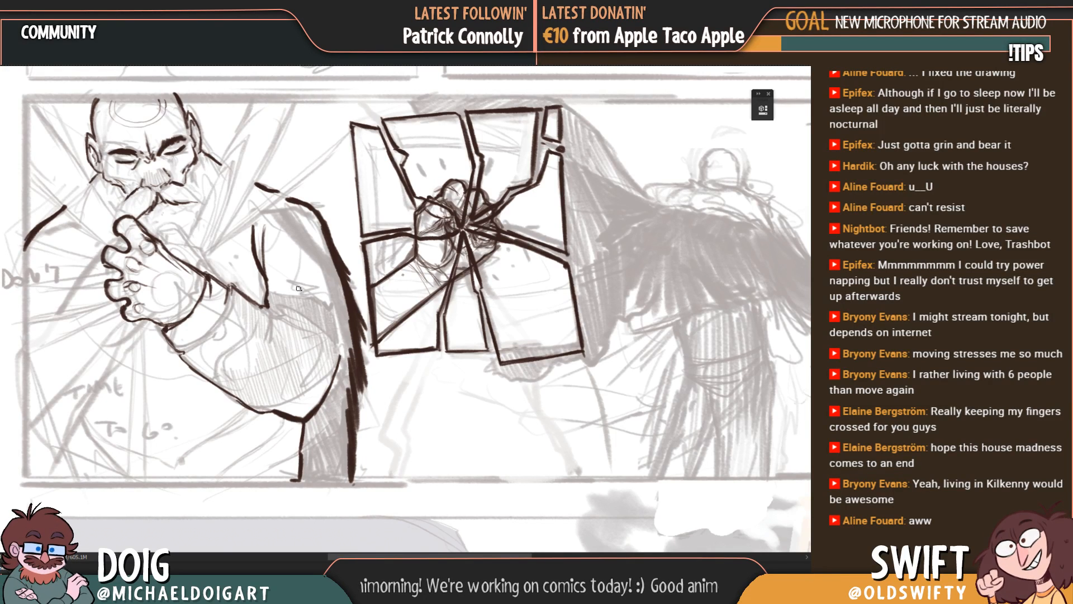
left_click_drag(296, 300, 251, 347)
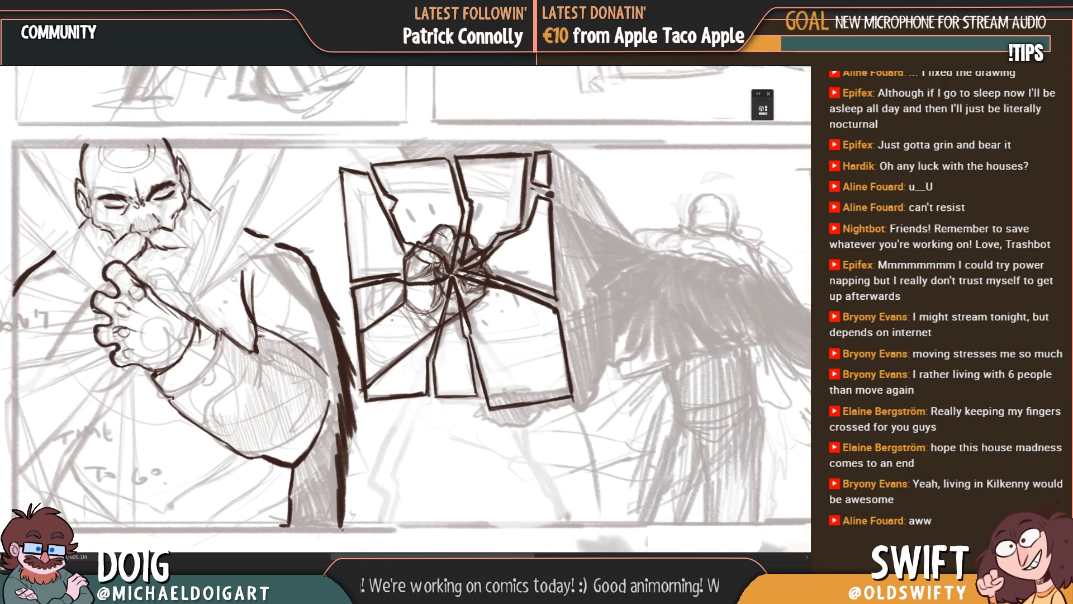
left_click_drag(328, 377, 328, 411)
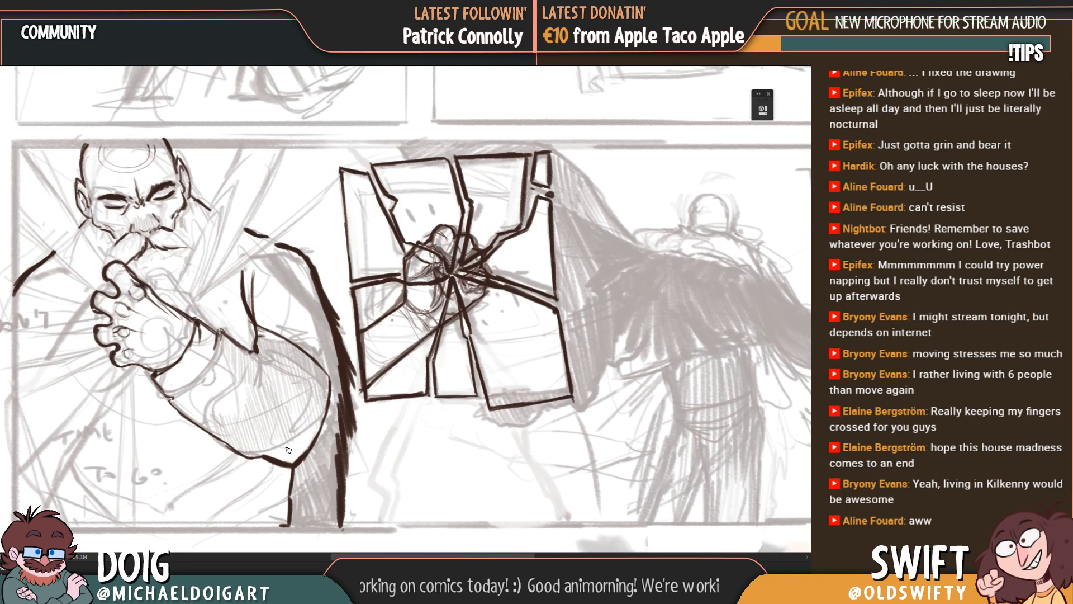
Step: Hatch dark shadow strokes between the elbow's vertical line and the ragged cloak edge down to the panel border
mouse_move(280, 448)
left_mouse_down()
mouse_move(307, 411)
mouse_move(323, 423)
left_mouse_up()
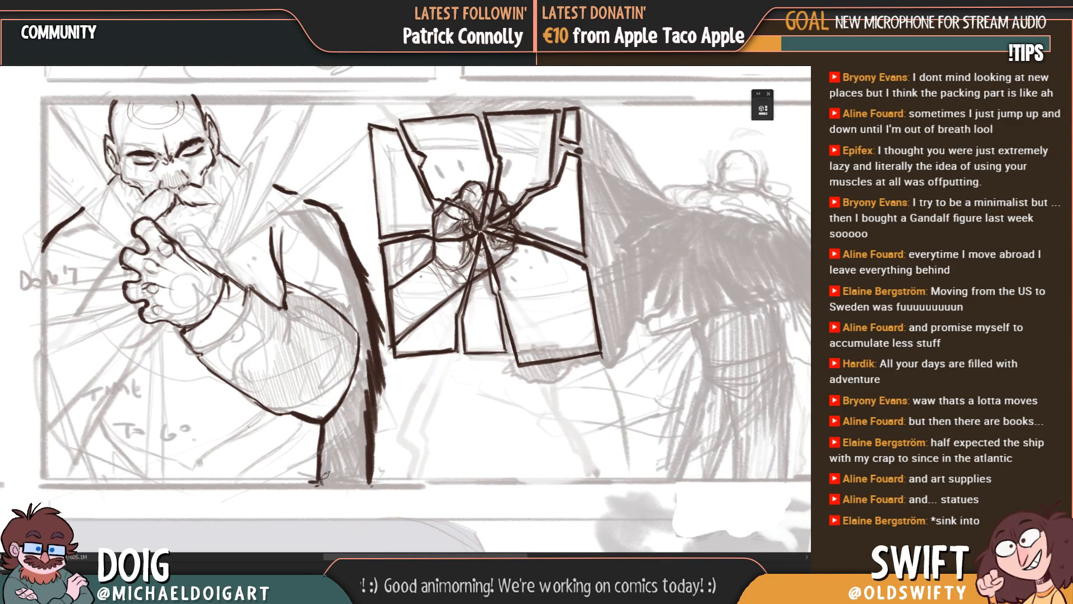
mouse_move(328, 430)
left_mouse_down()
mouse_move(353, 450)
mouse_move(346, 405)
mouse_move(364, 338)
mouse_move(332, 419)
left_mouse_up()
mouse_move(311, 494)
left_mouse_down()
mouse_move(343, 447)
mouse_move(344, 419)
mouse_move(358, 428)
mouse_move(366, 413)
mouse_move(372, 439)
left_mouse_up()
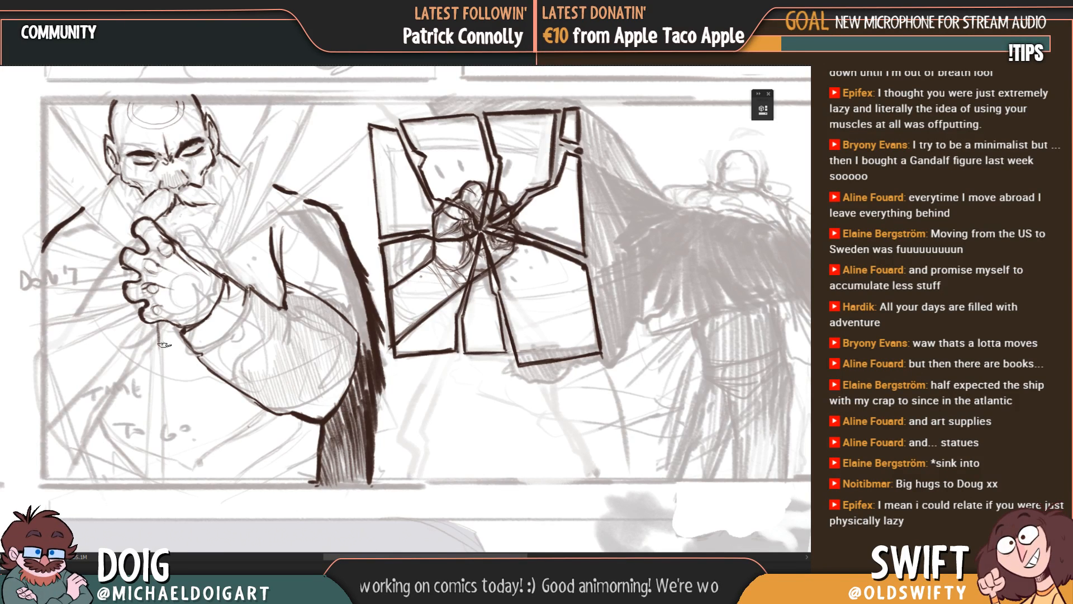
Step: Draw a dark vertical line from beneath the man's clenched hand down to the panel's lower border
left_click_drag(159, 325, 170, 475)
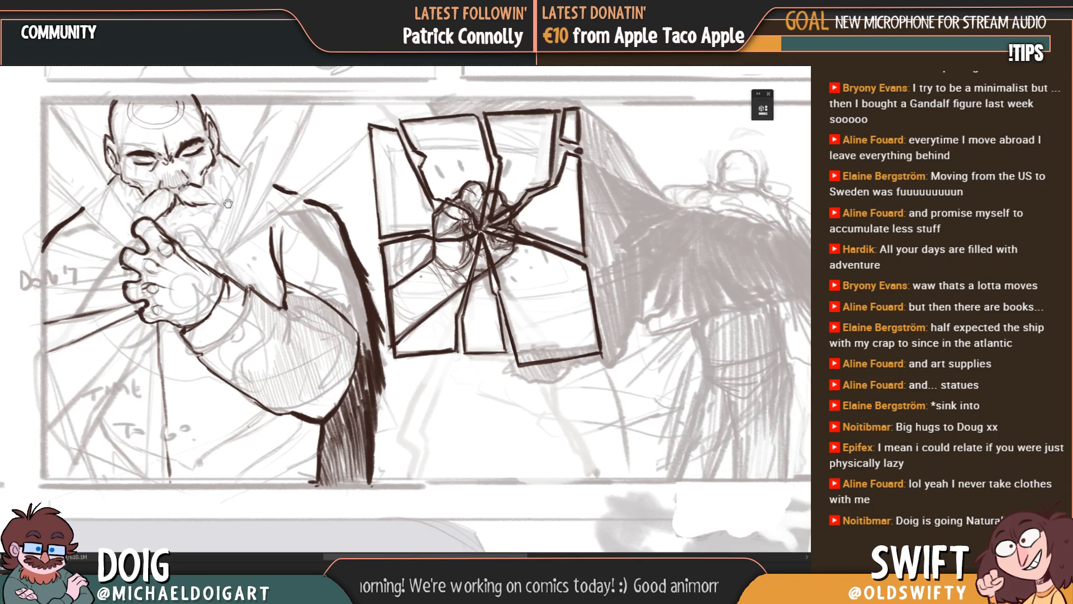
left_click_drag(189, 223, 191, 245)
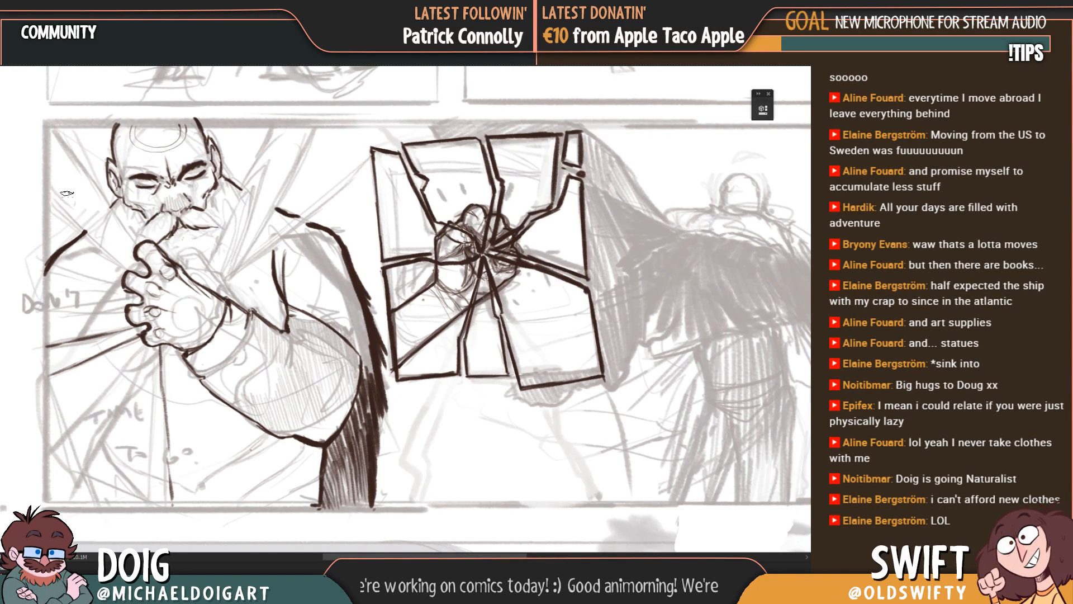
left_click_drag(98, 246, 104, 235)
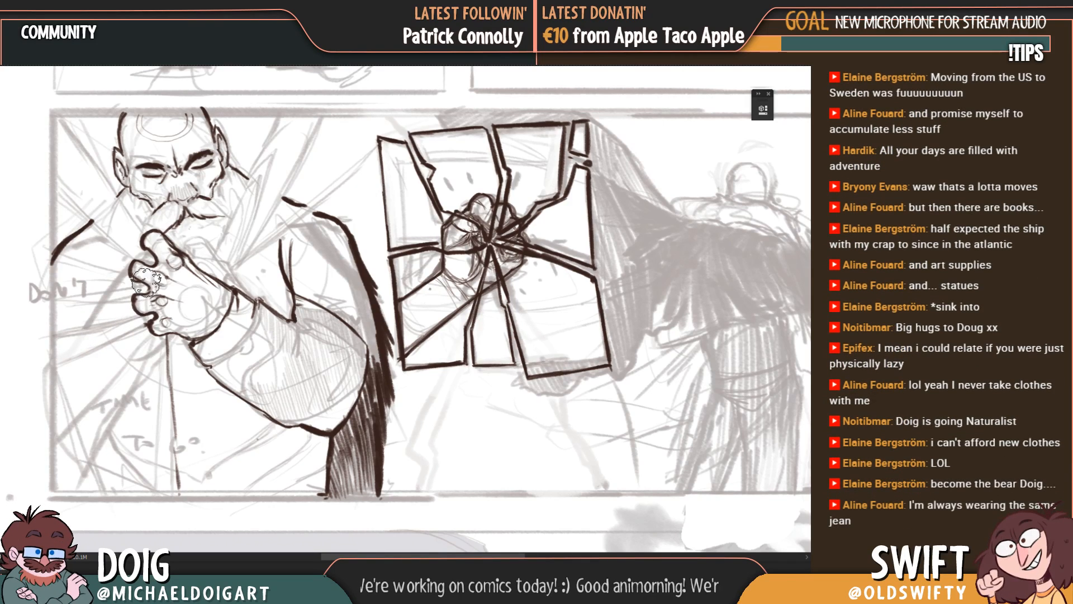
scroll(159, 224, "up", 1)
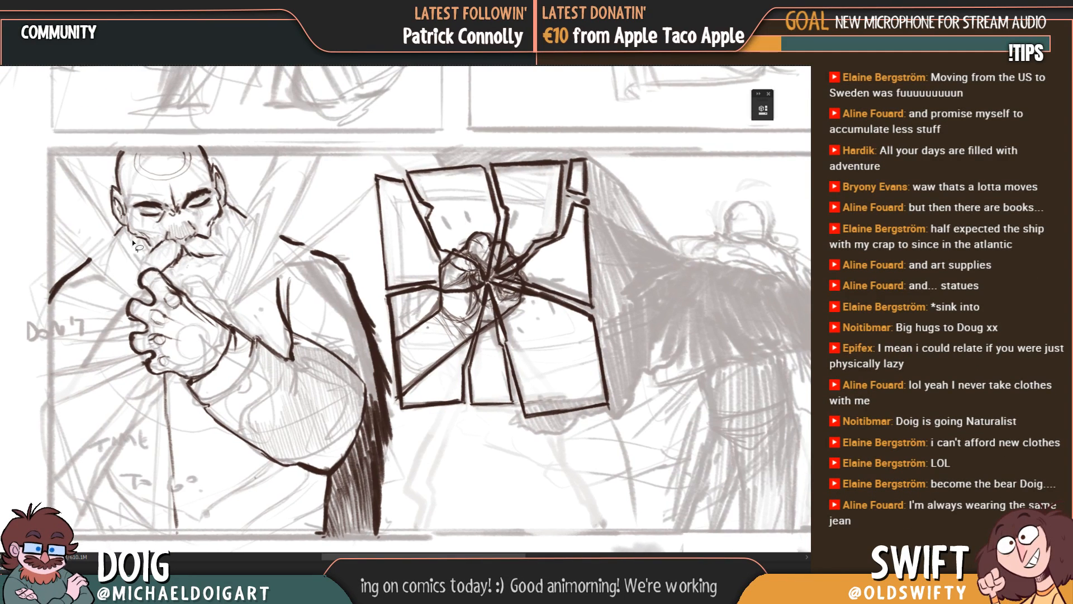
Step: Lasso three straight-edged rays in the man's panel, tapering from its left border and upper-left corner to the clenched hand
mouse_move(57, 167)
left_mouse_down()
mouse_move(92, 195)
mouse_move(143, 285)
mouse_move(52, 230)
mouse_move(55, 147)
left_mouse_up()
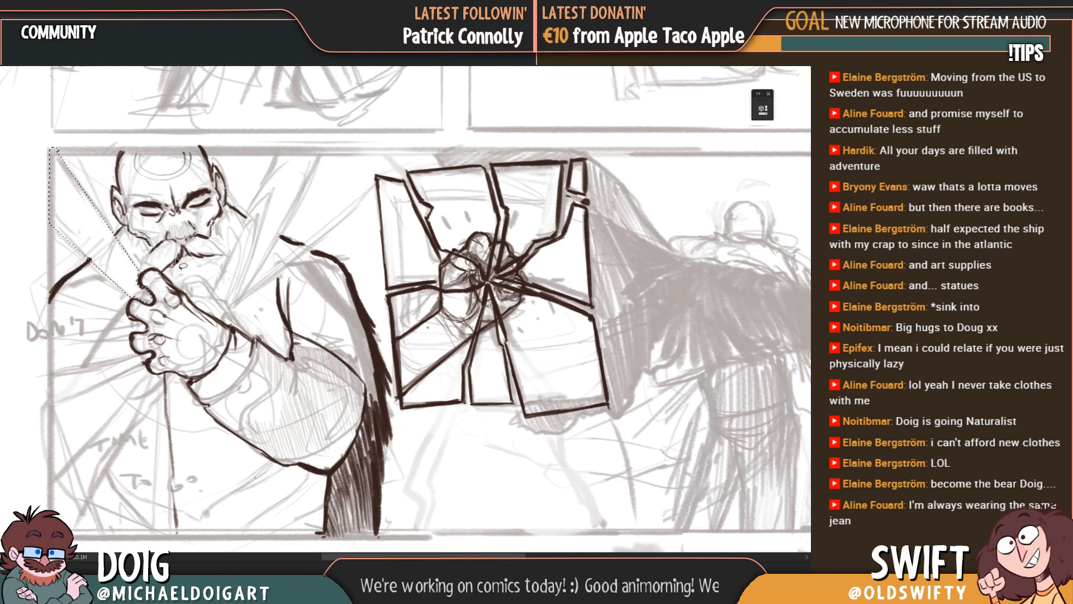
mouse_move(124, 323)
left_mouse_down()
mouse_move(56, 331)
mouse_move(49, 361)
mouse_move(152, 331)
mouse_move(137, 323)
left_mouse_up()
left_click(133, 319)
left_click(143, 353)
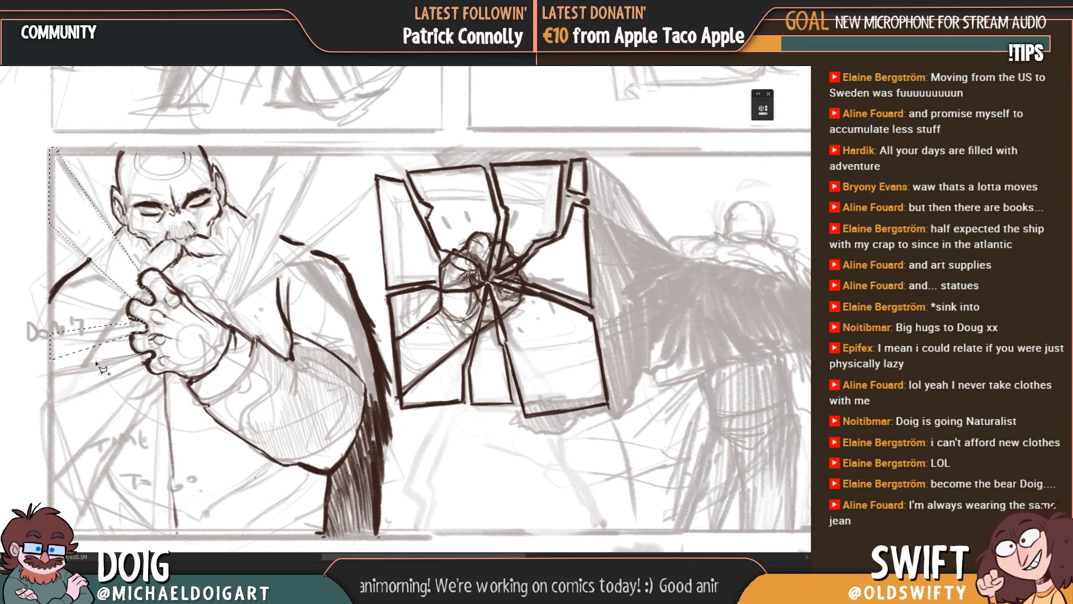
left_click(51, 382)
left_click(50, 419)
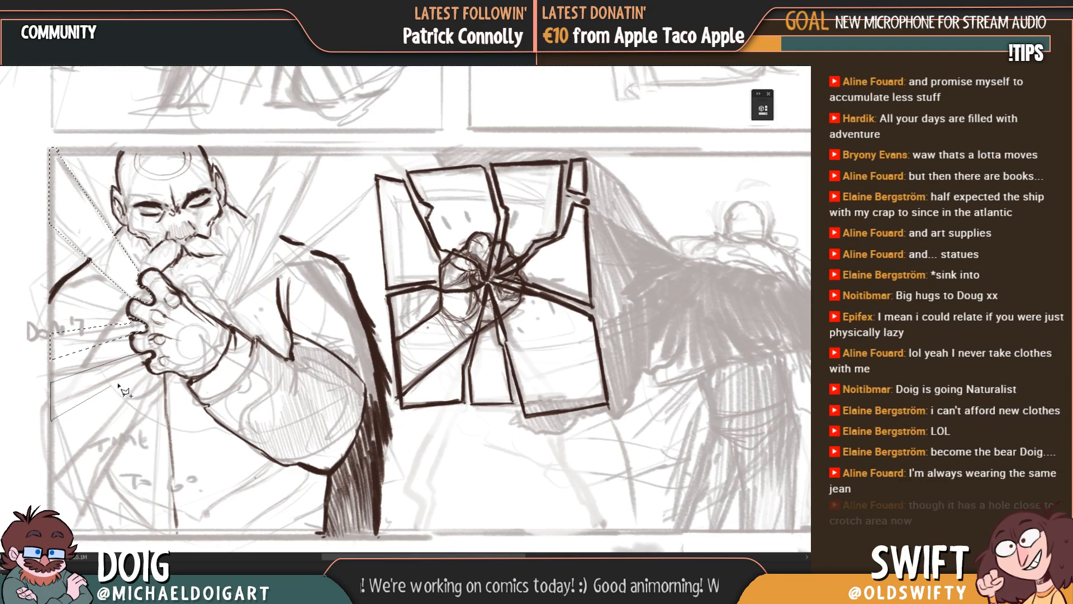
left_click(144, 353)
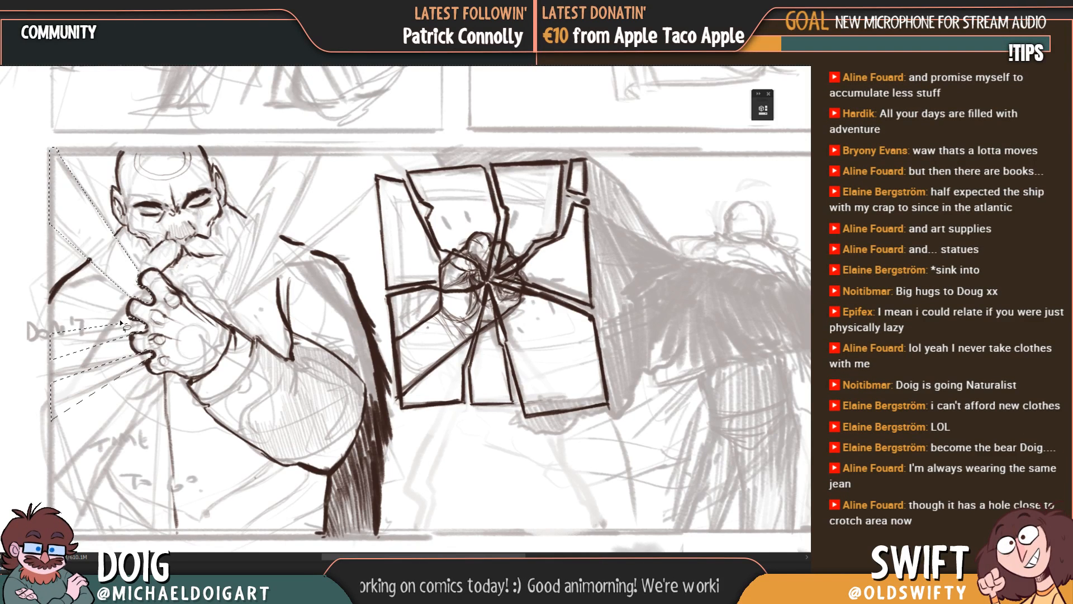
Step: Add a fourth ray to the selection, tapering from the panel's lower-left corner to the underside of the clenched hand
left_click(147, 374)
left_click(50, 483)
left_click(50, 530)
left_click(74, 529)
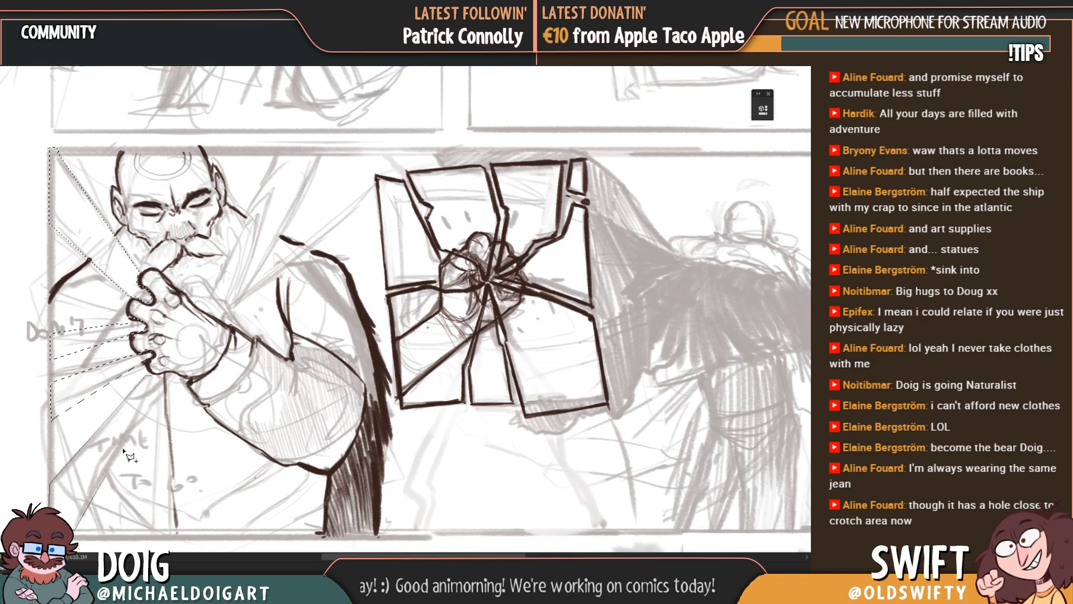
left_click(154, 375)
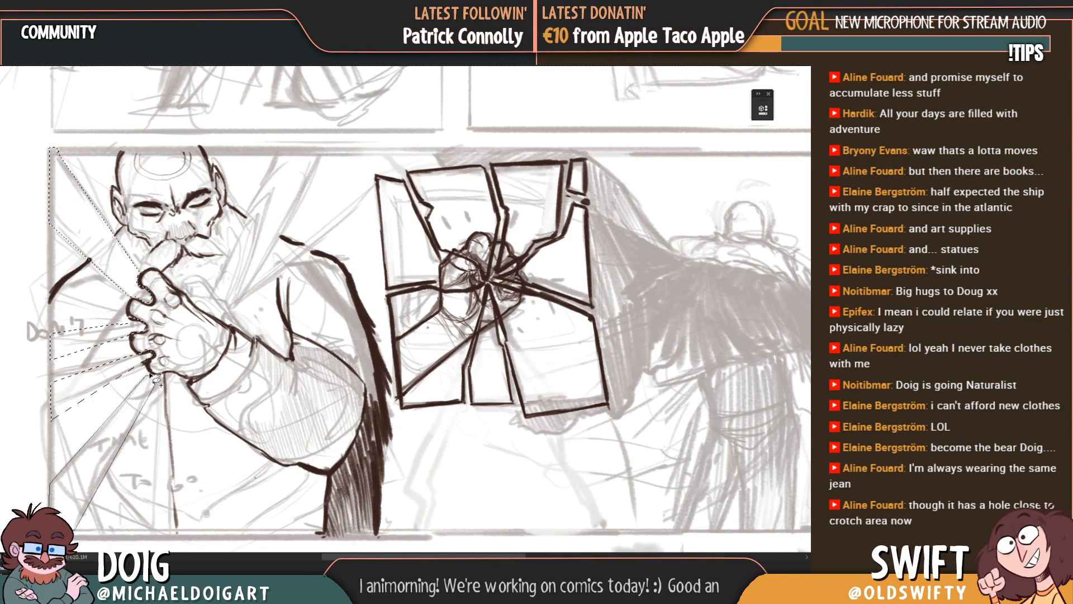
left_click(147, 374)
Step: Add a wide ray to the selection, from the hand up to the panel's upper border right of the man's head
left_click_drag(190, 266, 173, 292)
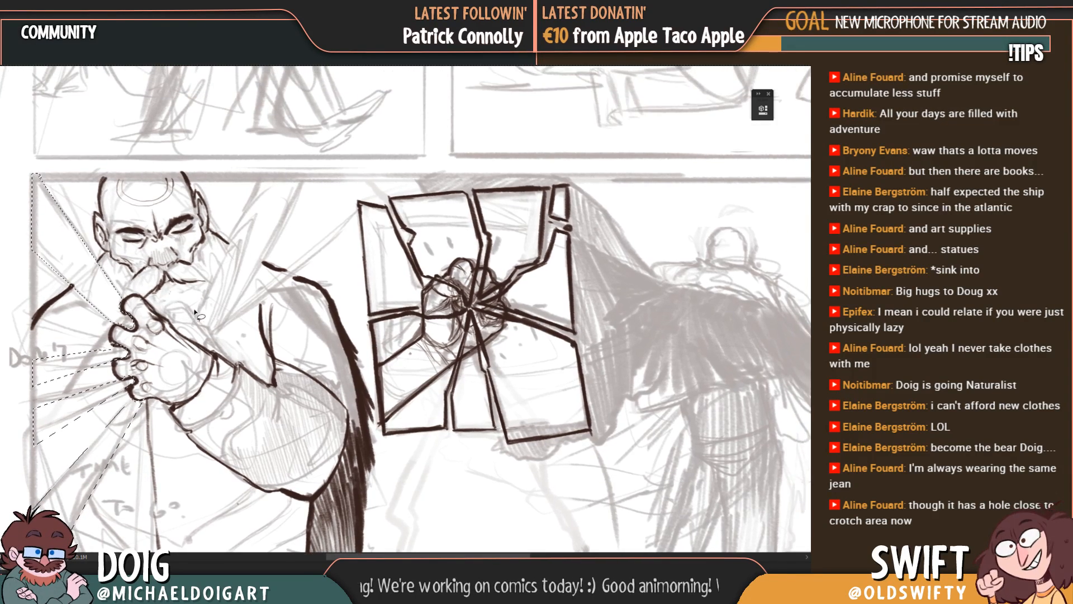
left_click(171, 324)
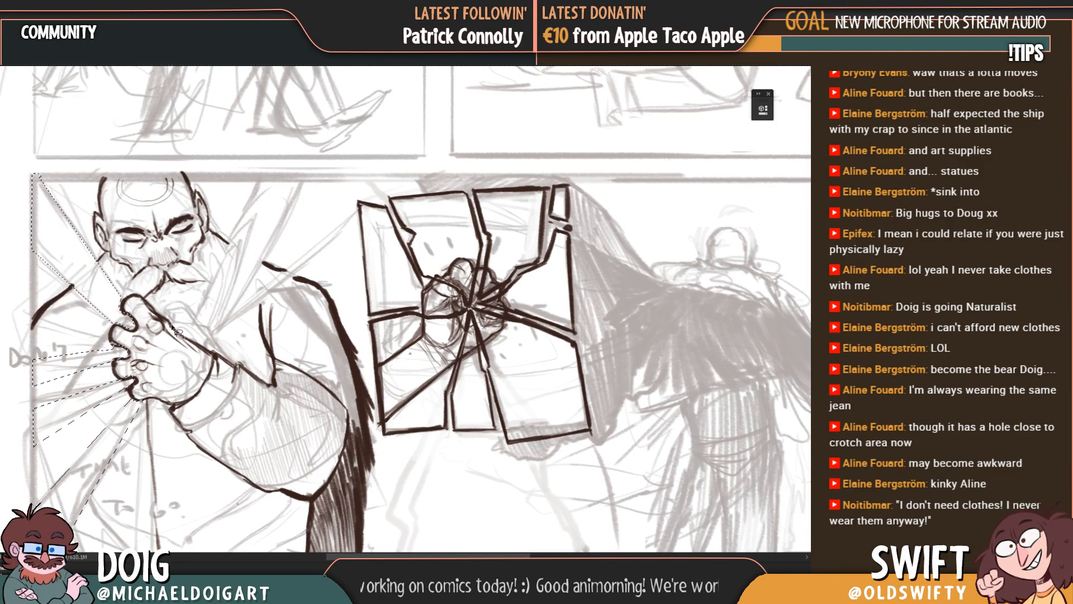
left_click(257, 182)
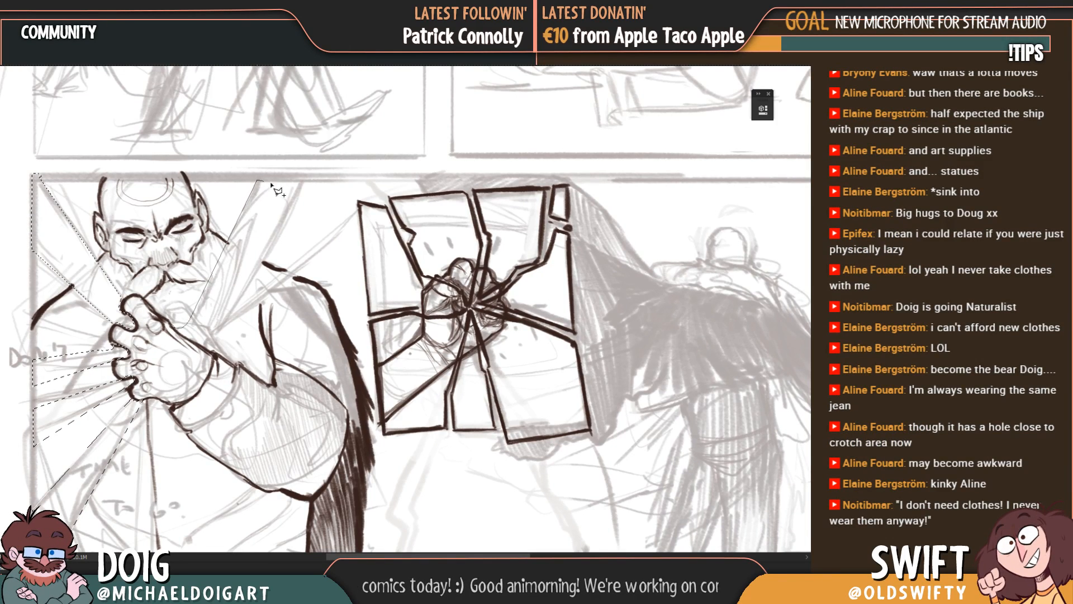
left_click(305, 181)
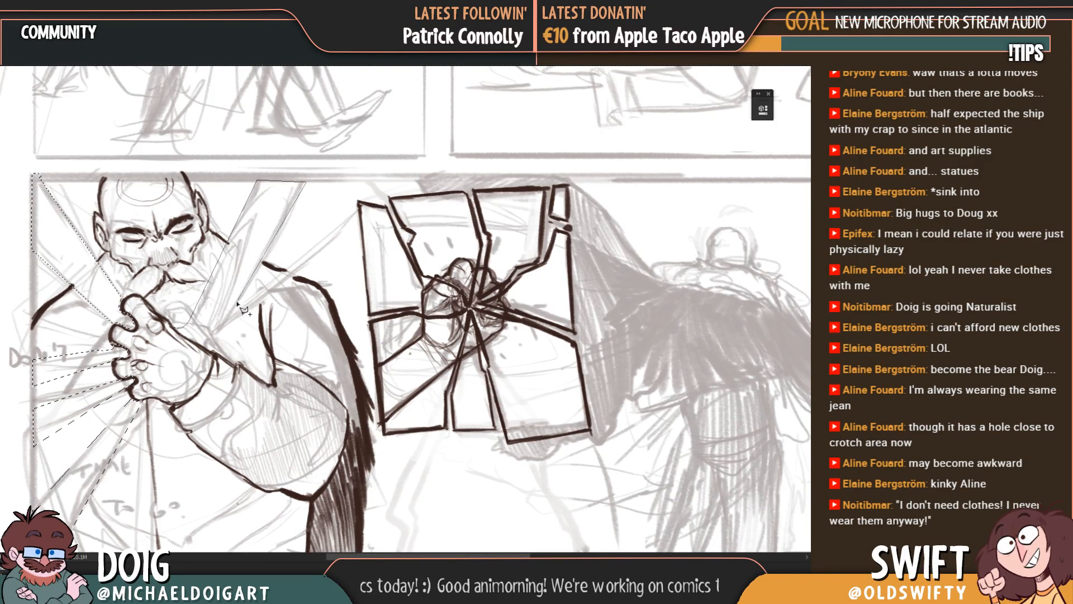
left_click(174, 326)
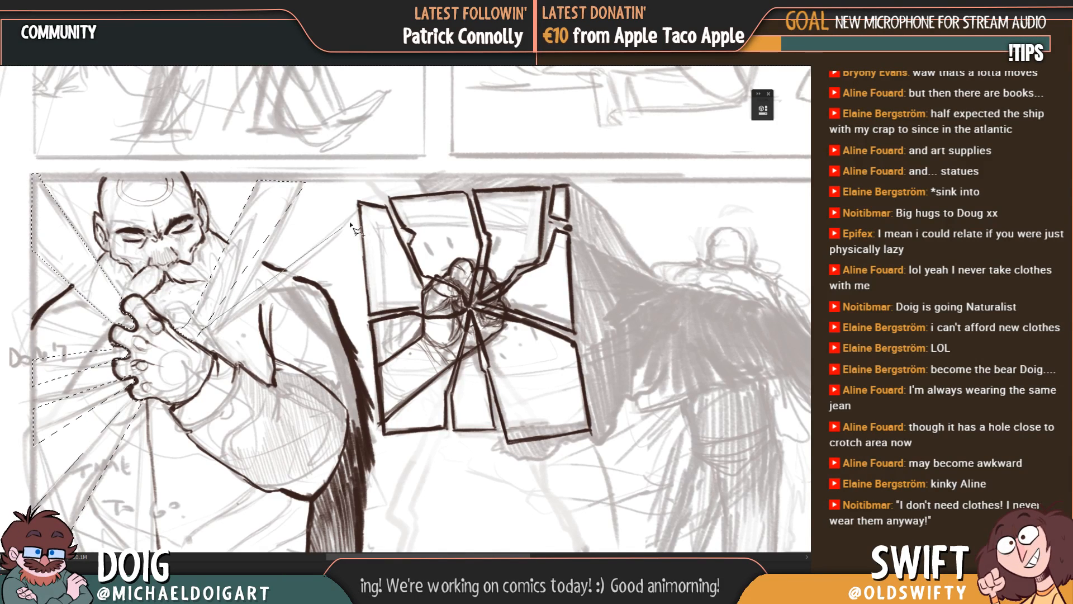
Step: Add a thin ray from the hand toward the shattered pane's upper-left corner, then fill all selected rays with green and deselect
left_click(388, 183)
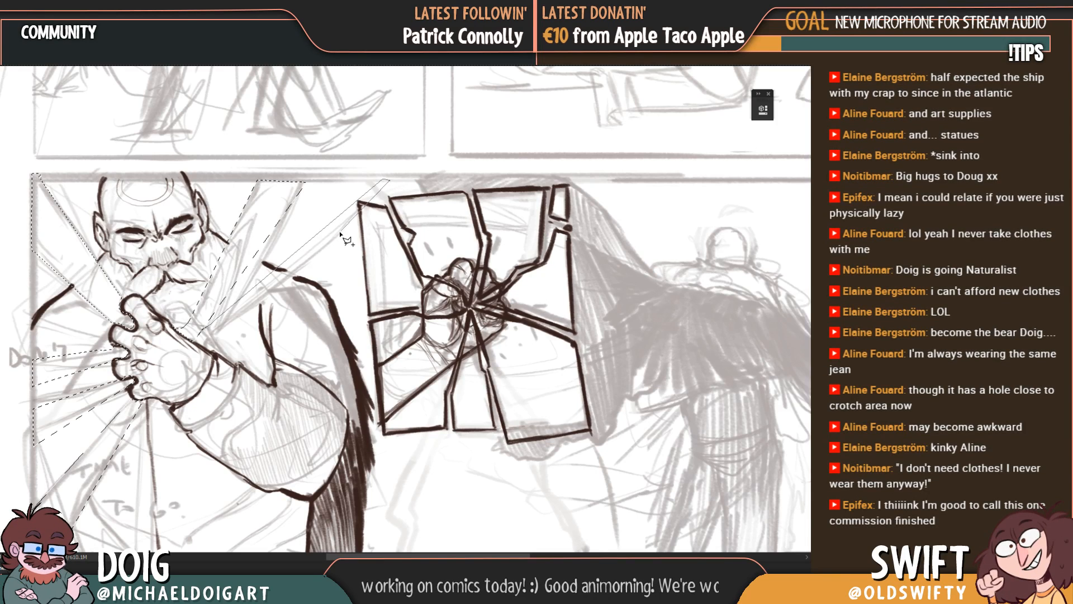
left_click(200, 335)
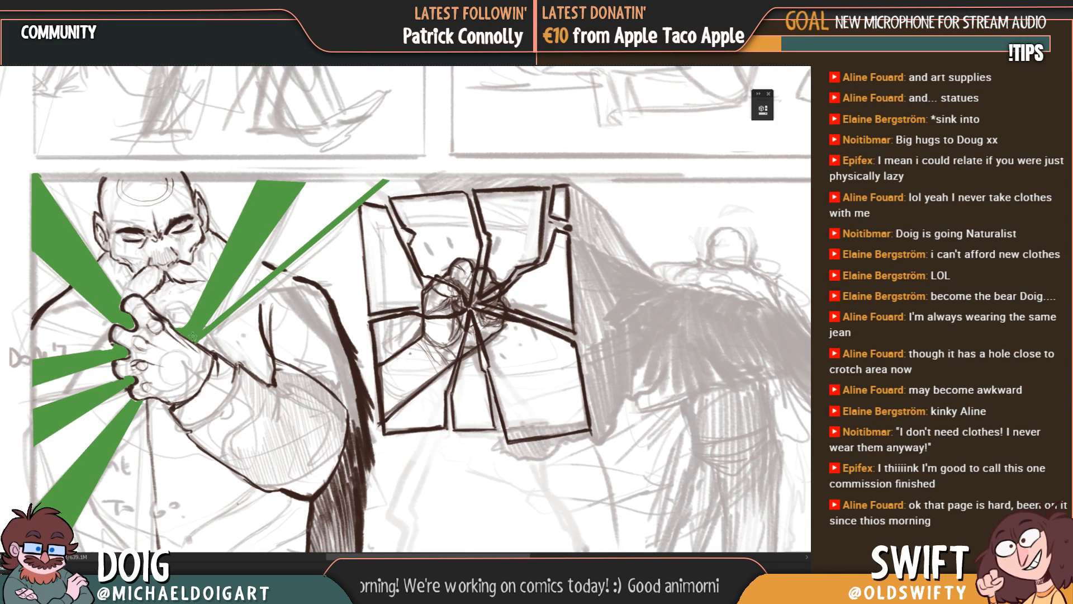
key("ctrl+shift+d")
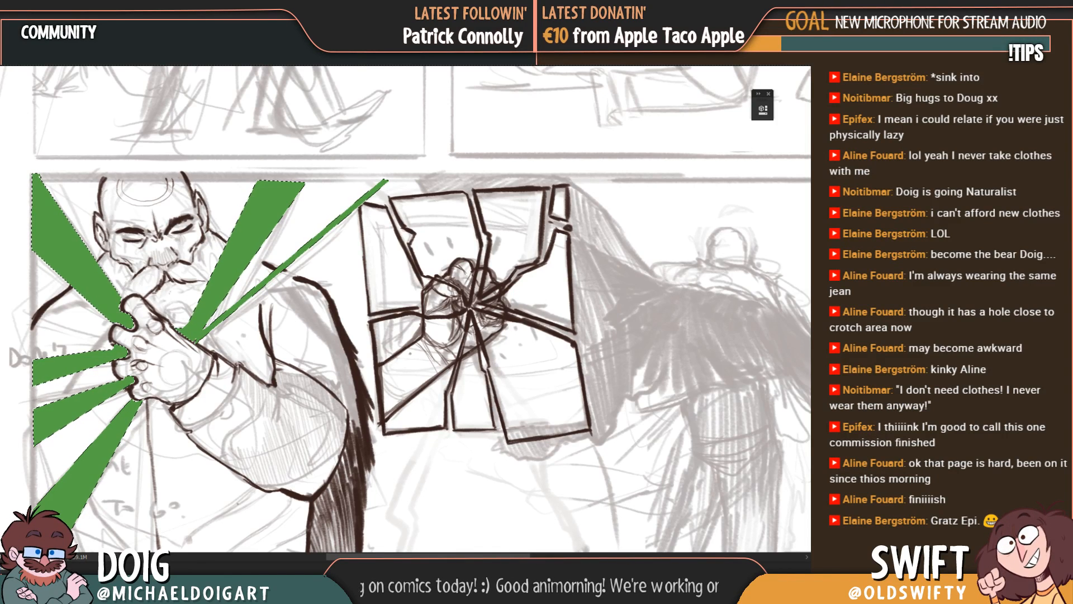
key("ctrl+d")
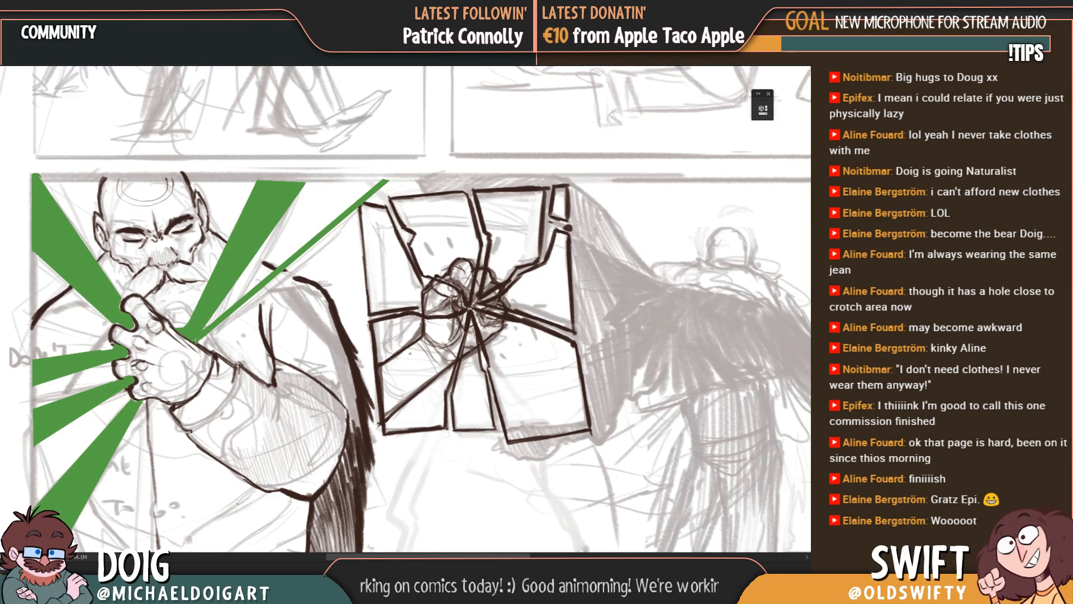
Step: Review the green rays in the man's panel against the surrounding panels of the page
key("ctrl+minus")
key("ctrl+minus")
key("ctrl+minus")
key("ctrl+plus")
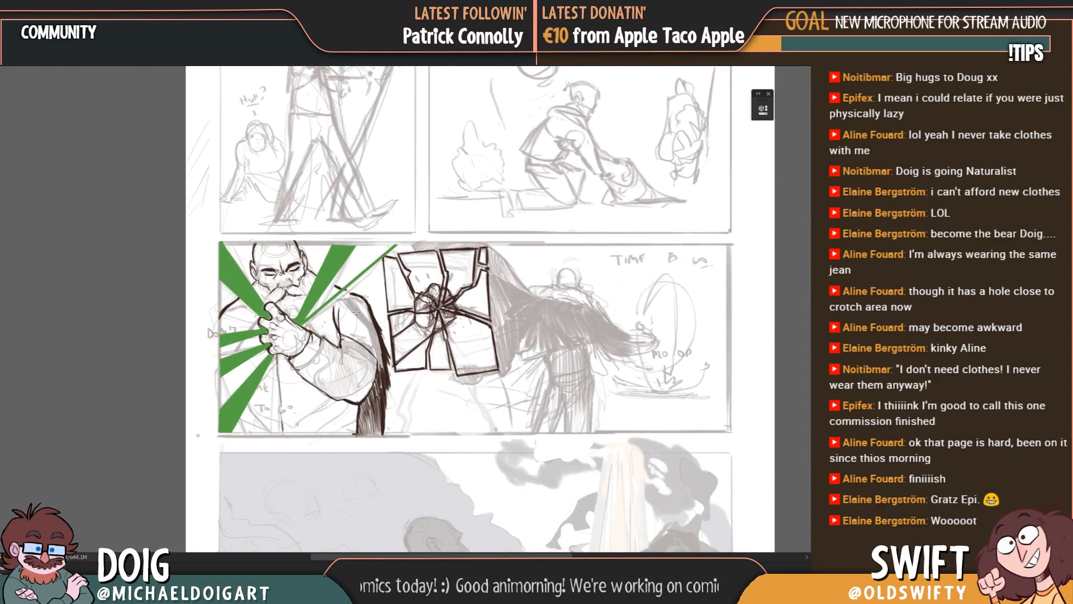
left_click_drag(356, 311, 279, 365)
mouse_move(256, 419)
left_mouse_down()
mouse_move(244, 381)
mouse_move(268, 349)
mouse_move(256, 366)
left_mouse_up()
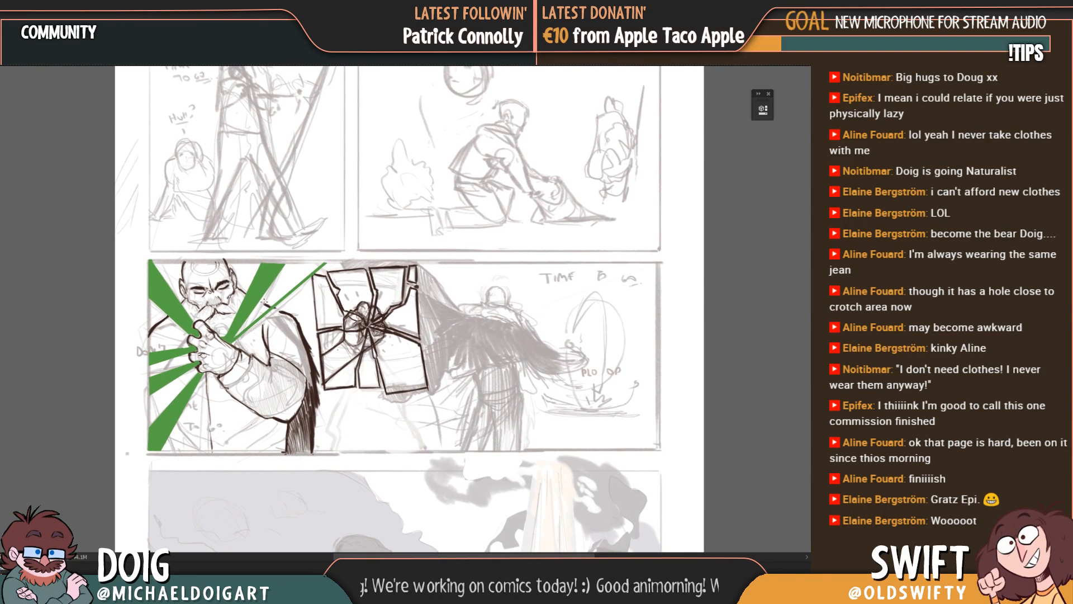